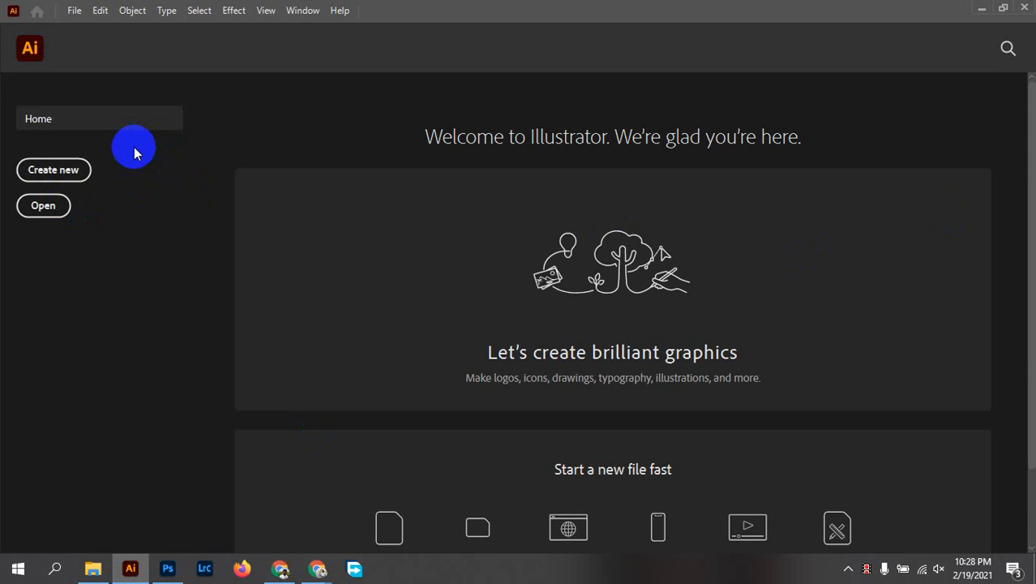
Switch to Chrome and search Google in a new tab for "rounded business card".
{"action": "mouse_move", "coordinate": [317, 566]}
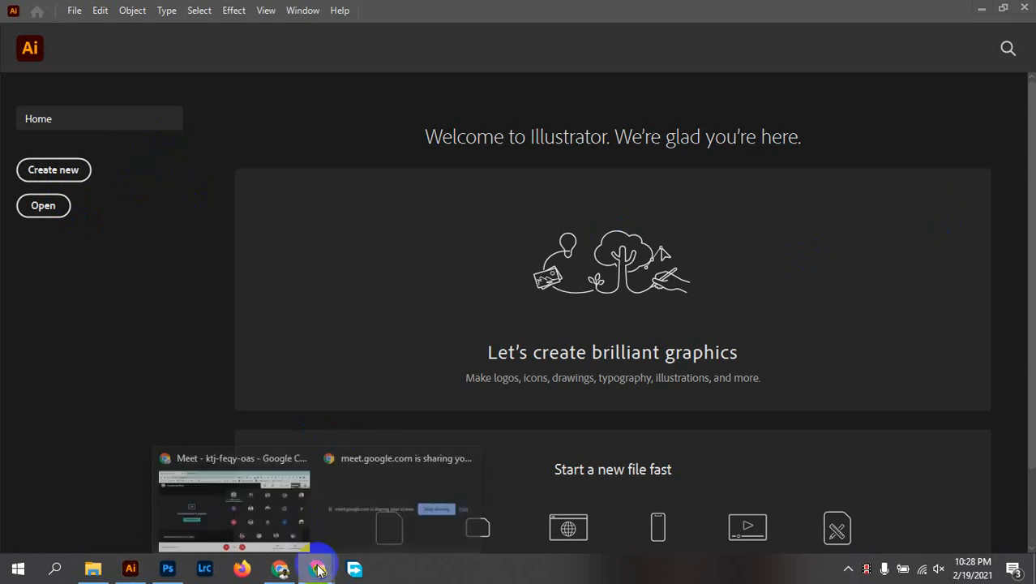
{"action": "left_click", "coordinate": [266, 451]}
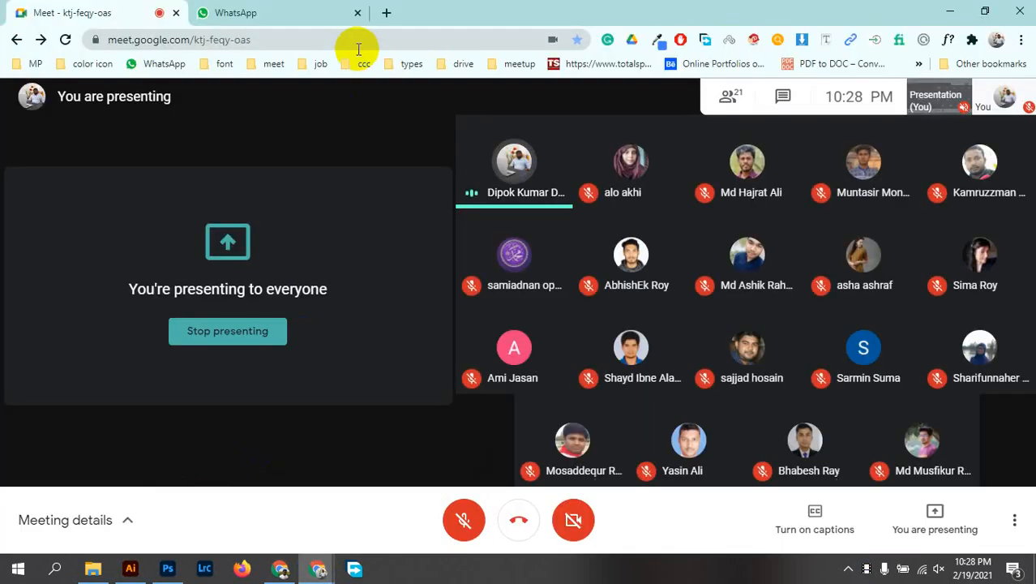
{"action": "left_click", "coordinate": [387, 13]}
{"action": "type", "text": "rounded"}
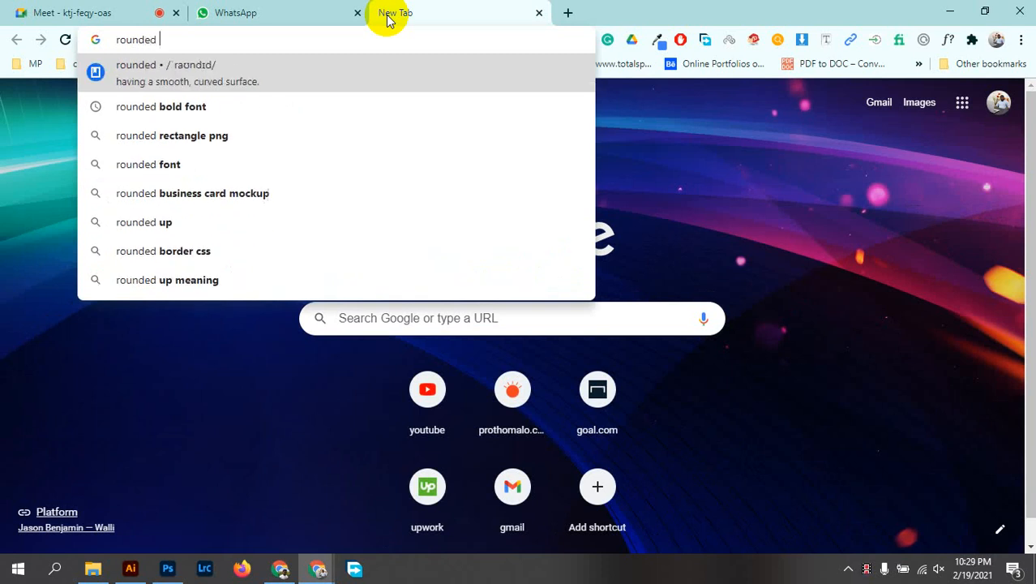
{"action": "type", "text": " busi"}
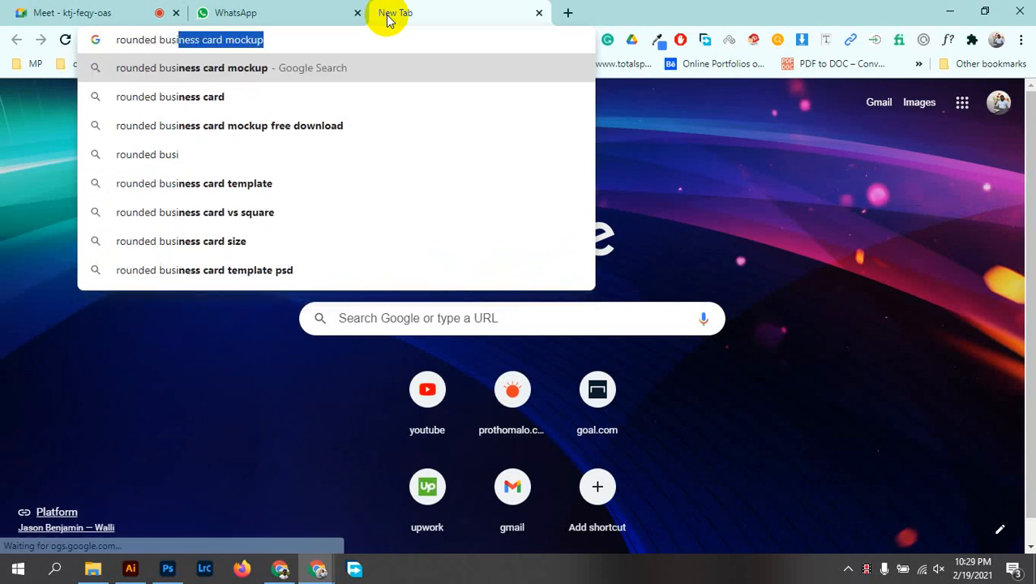
{"action": "type", "text": "ness"}
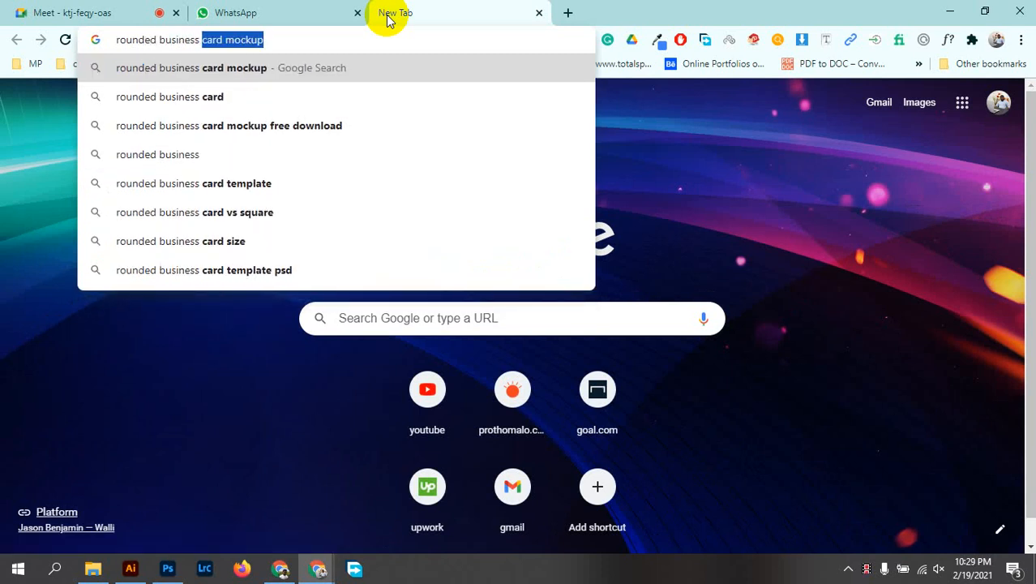
{"action": "key", "text": "Right"}
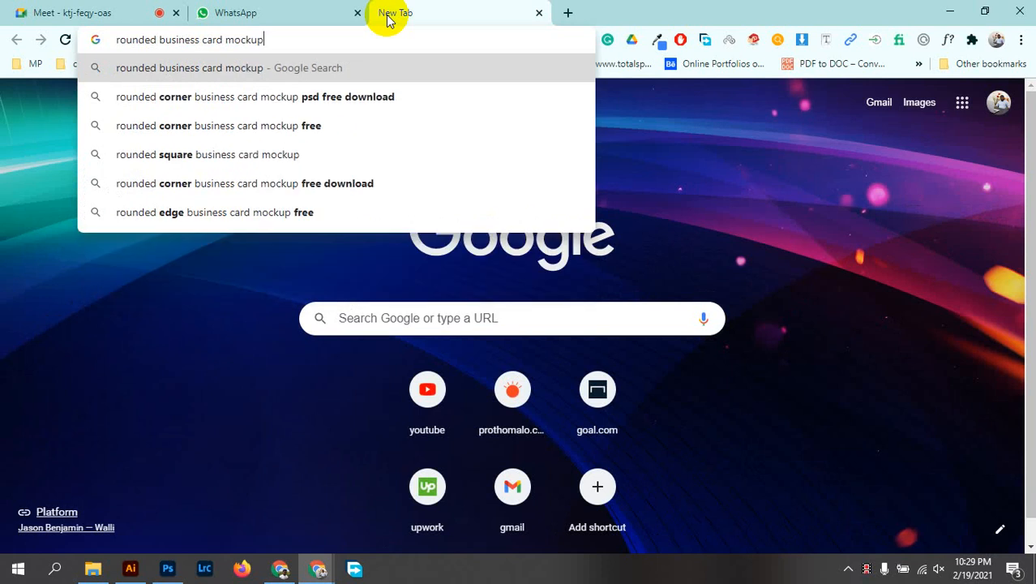
{"action": "key", "text": "BackSpace"}
{"action": "key", "text": "BackSpace"}
{"action": "key", "text": "BackSpace"}
{"action": "key", "text": "BackSpace"}
{"action": "key", "text": "BackSpace"}
{"action": "key", "text": "BackSpace"}
{"action": "key", "text": "BackSpace"}
{"action": "key", "text": "Return"}
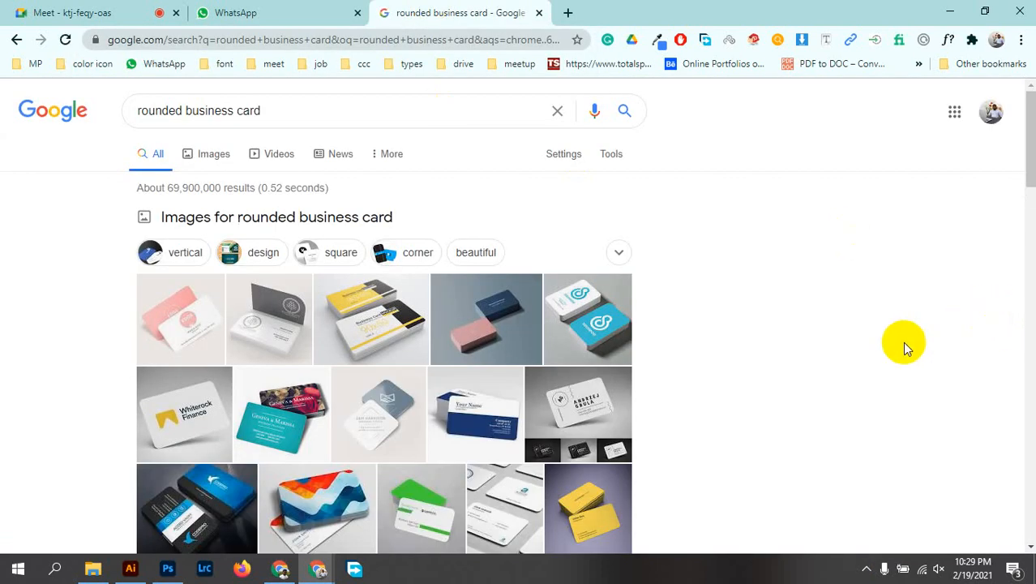
Examine several rounded-corner business card images, including the blue and black, teal and white, and navy designs, plus their related images.
{"action": "scroll", "coordinate": [875, 337], "scroll_direction": "down", "scroll_amount": 2}
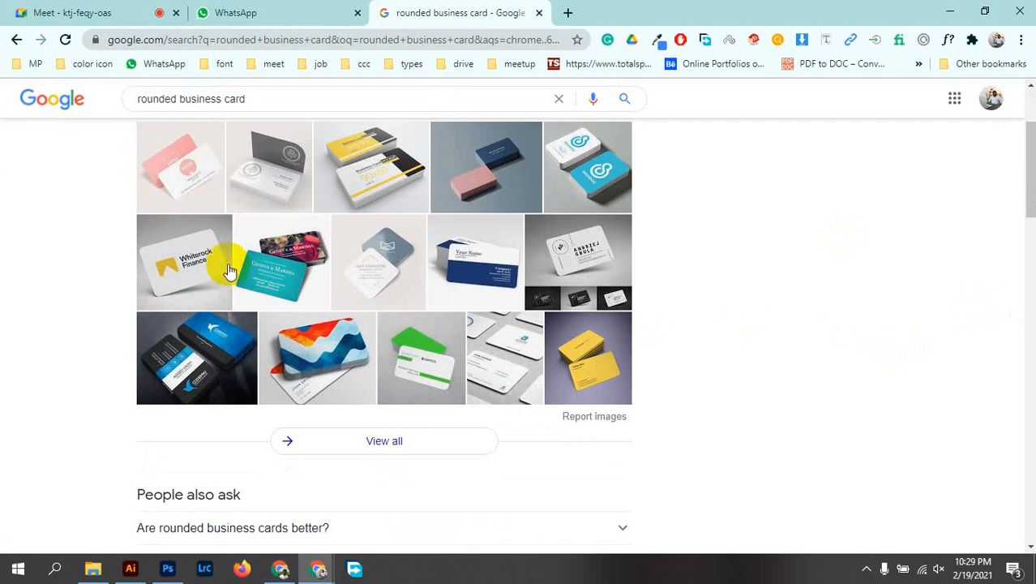
{"action": "left_click", "coordinate": [210, 388]}
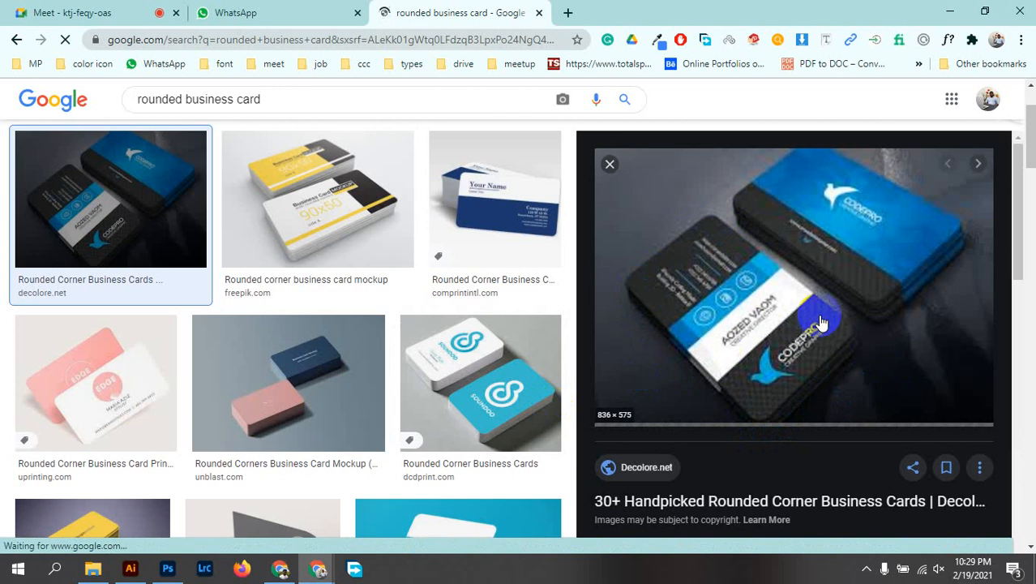
{"action": "scroll", "coordinate": [819, 319], "scroll_direction": "down", "scroll_amount": 2}
{"action": "scroll", "coordinate": [925, 409], "scroll_direction": "down", "scroll_amount": 2}
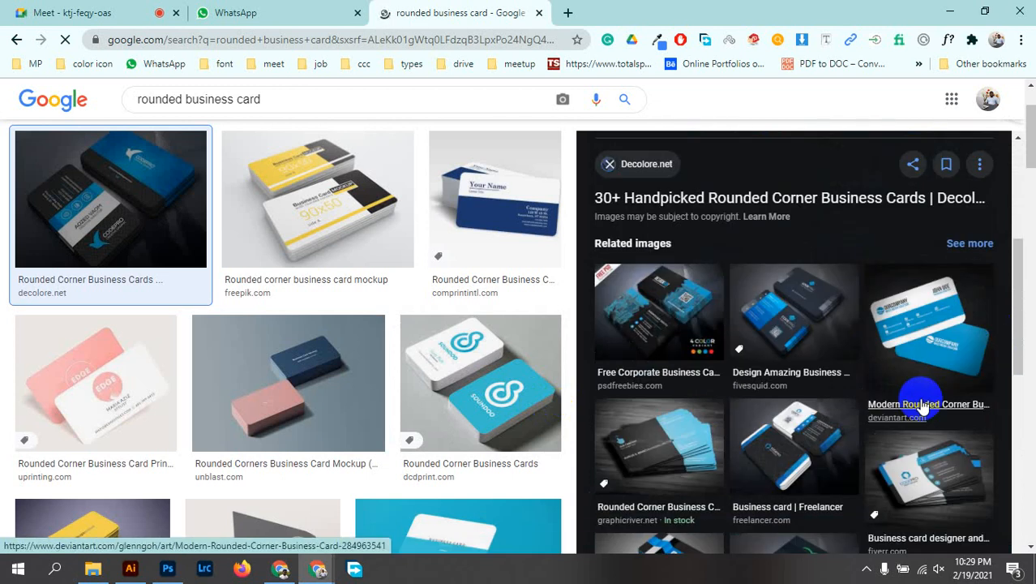
{"action": "scroll", "coordinate": [921, 400], "scroll_direction": "down", "scroll_amount": 1}
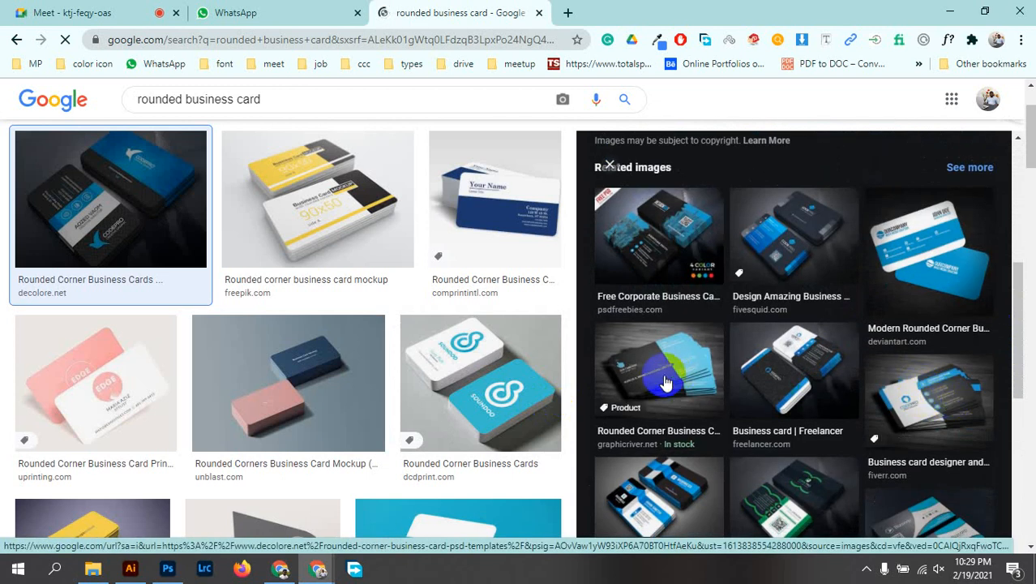
{"action": "left_click", "coordinate": [803, 365]}
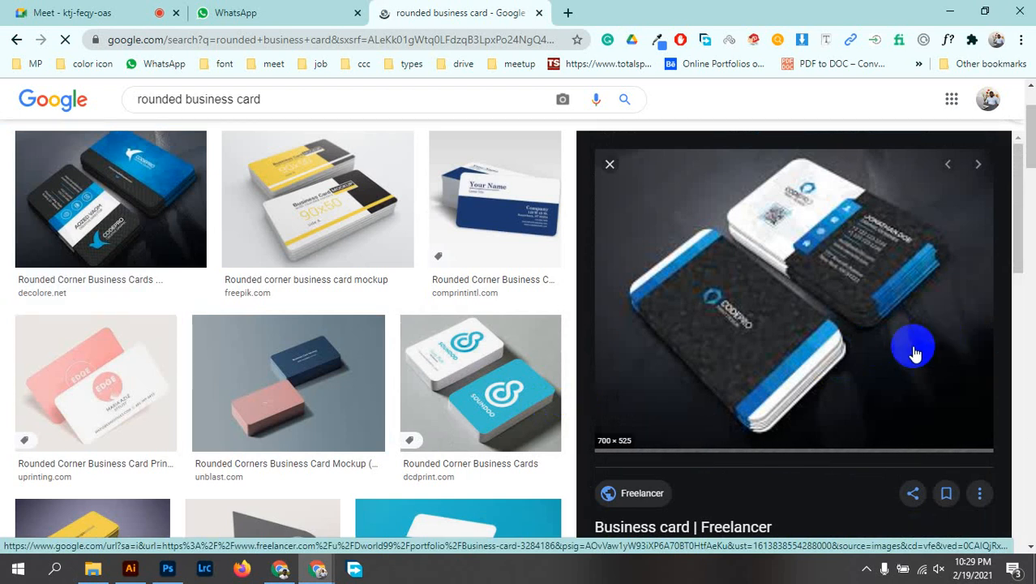
{"action": "scroll", "coordinate": [916, 347], "scroll_direction": "down", "scroll_amount": 4}
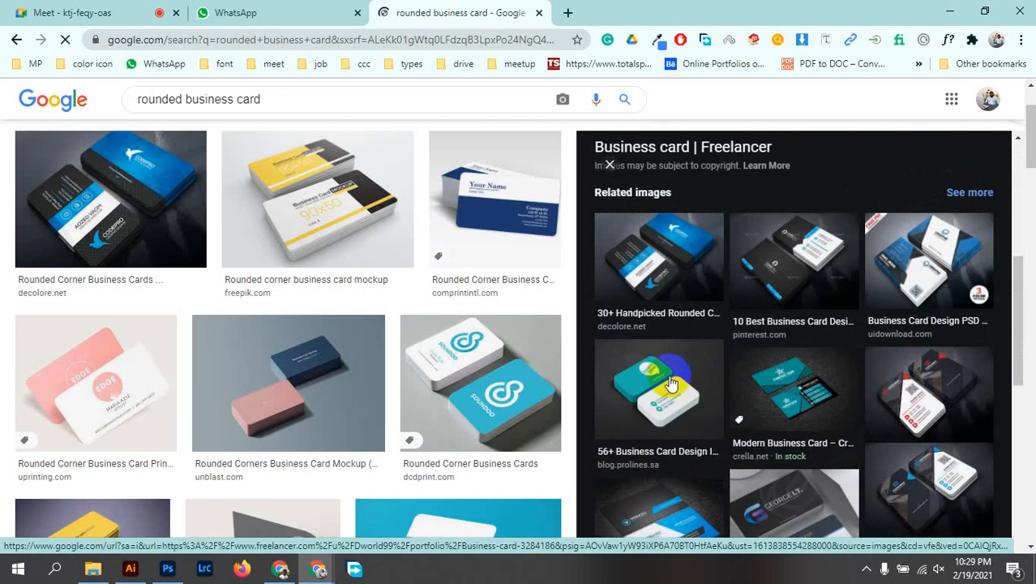
{"action": "left_click", "coordinate": [647, 384]}
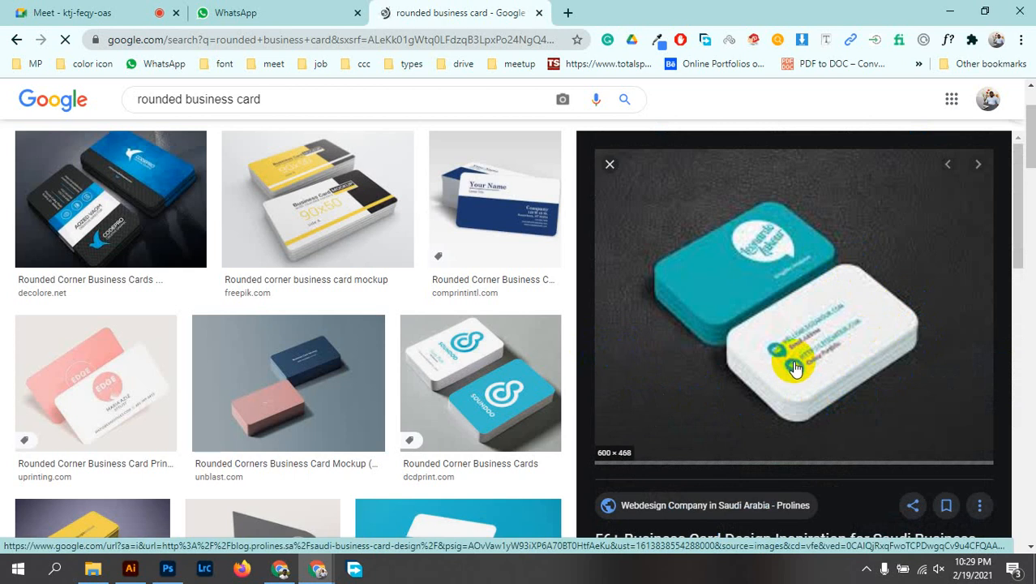
{"action": "scroll", "coordinate": [919, 365], "scroll_direction": "down", "scroll_amount": 3}
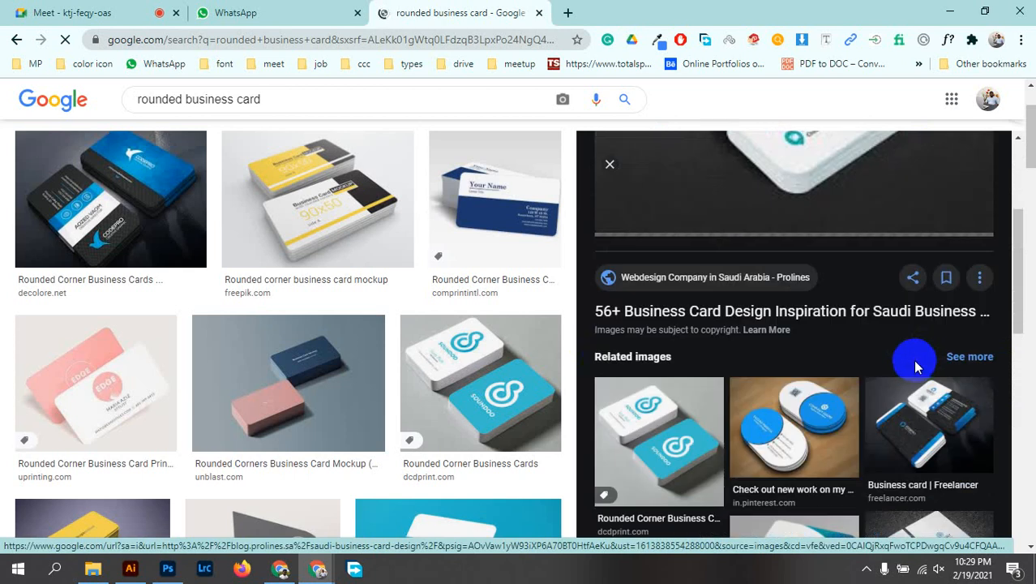
{"action": "left_click", "coordinate": [428, 382]}
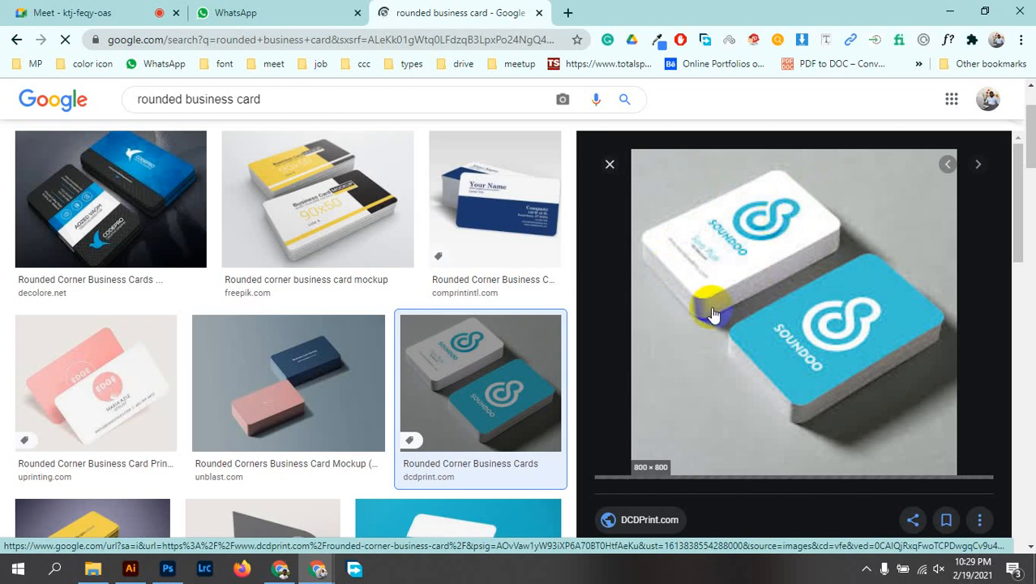
{"action": "left_click", "coordinate": [509, 213]}
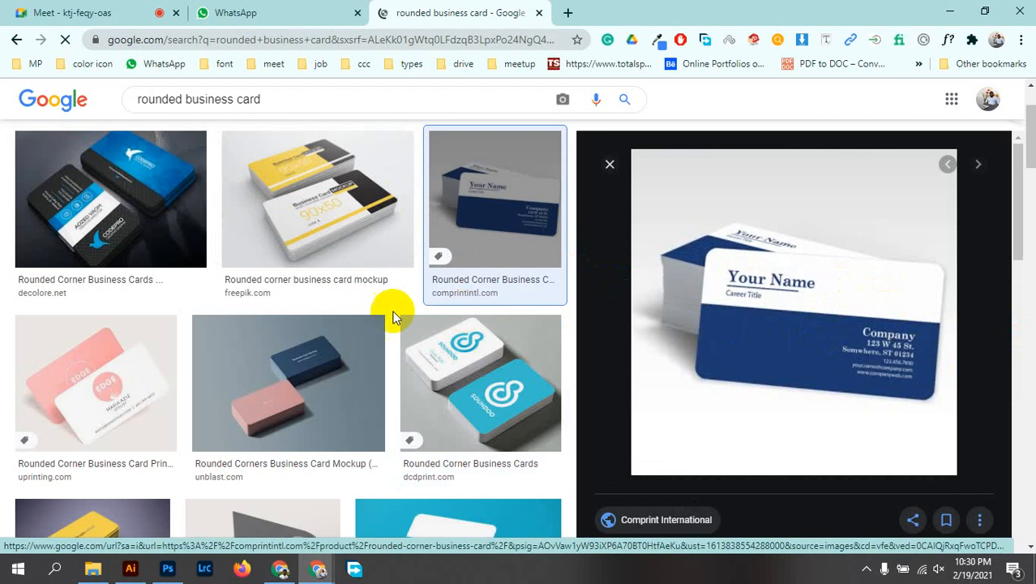
Browse further rounded business card images, examine the Bashooka and Alprints designs in the preview, and close the search tab.
{"action": "scroll", "coordinate": [385, 315], "scroll_direction": "down", "scroll_amount": 4}
{"action": "scroll", "coordinate": [379, 314], "scroll_direction": "down", "scroll_amount": 2}
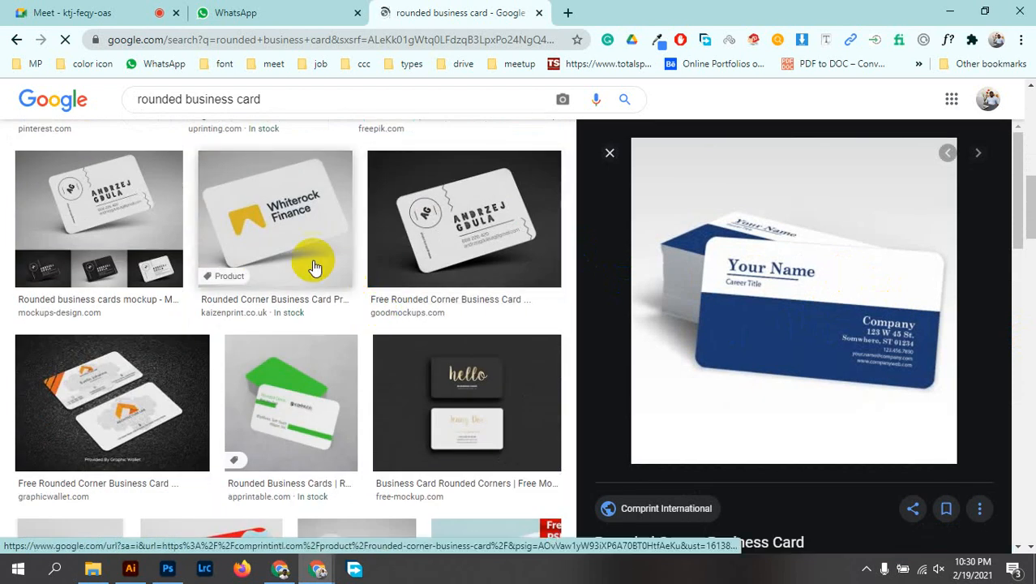
{"action": "scroll", "coordinate": [389, 247], "scroll_direction": "down", "scroll_amount": 3}
{"action": "scroll", "coordinate": [415, 254], "scroll_direction": "down", "scroll_amount": 2}
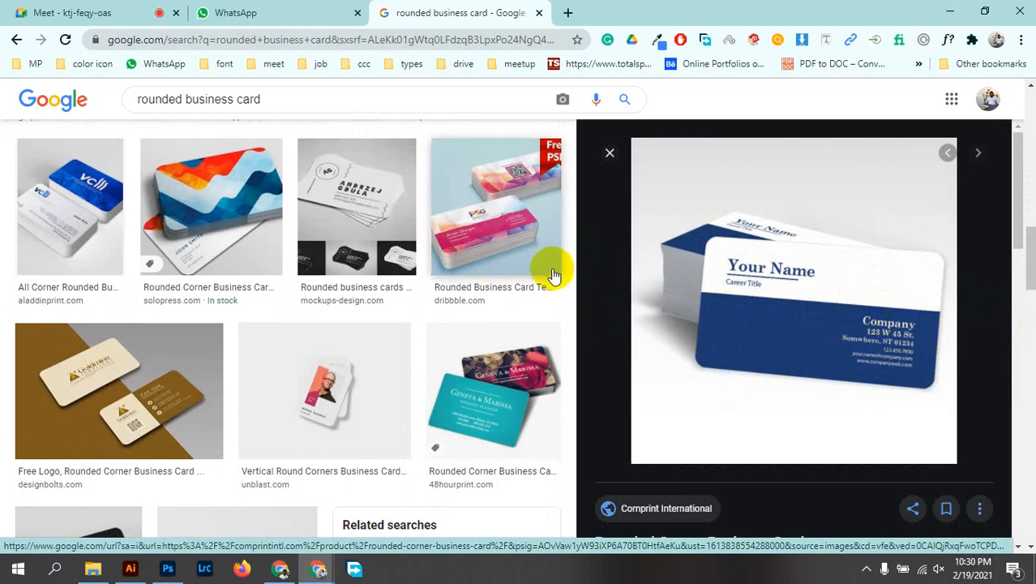
{"action": "scroll", "coordinate": [205, 334], "scroll_direction": "down", "scroll_amount": 5}
{"action": "scroll", "coordinate": [209, 326], "scroll_direction": "down", "scroll_amount": 4}
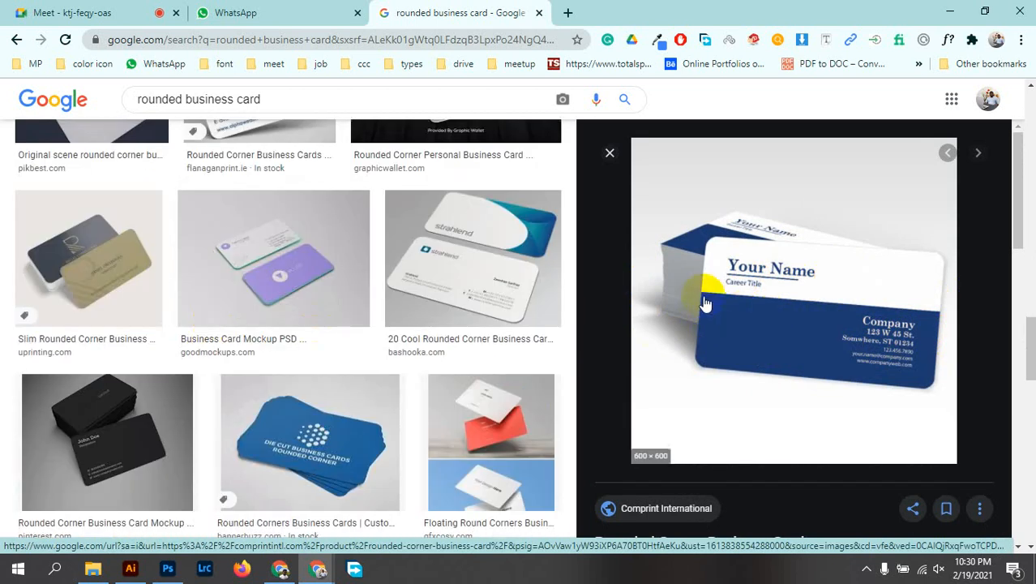
{"action": "left_click", "coordinate": [511, 301]}
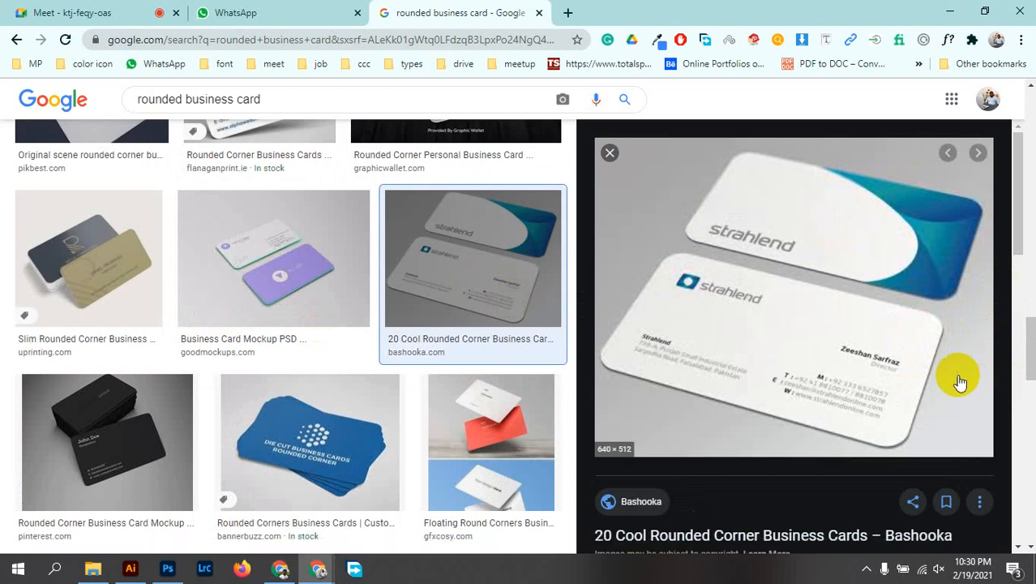
{"action": "scroll", "coordinate": [943, 381], "scroll_direction": "down", "scroll_amount": 1}
{"action": "scroll", "coordinate": [942, 381], "scroll_direction": "down", "scroll_amount": 5}
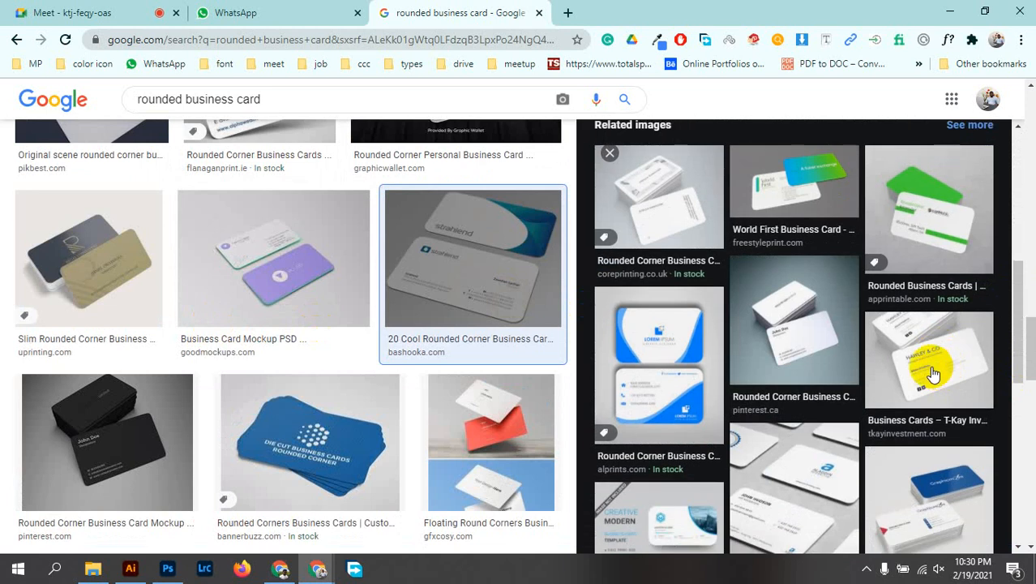
{"action": "left_click", "coordinate": [665, 339]}
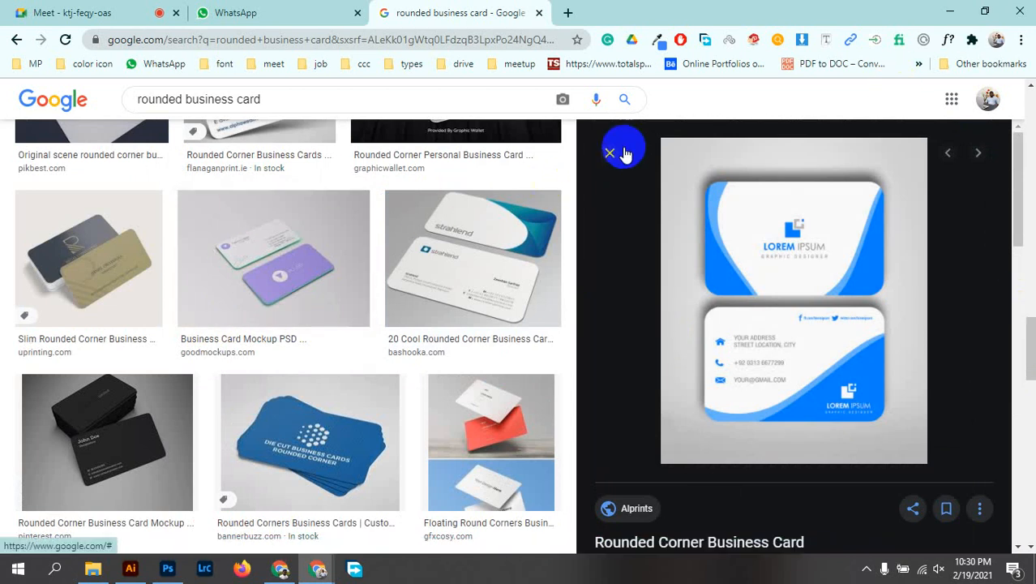
{"action": "key", "text": "Escape"}
{"action": "left_click", "coordinate": [538, 13]}
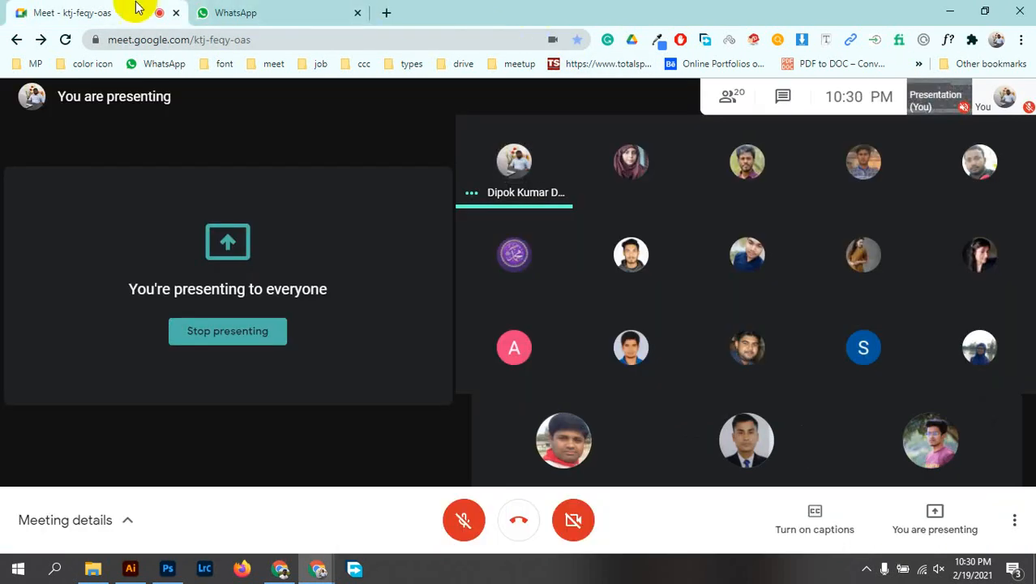
Switch to Illustrator and start a new document in inches, 3.5 in wide and 2 in high.
{"action": "left_click", "coordinate": [130, 567]}
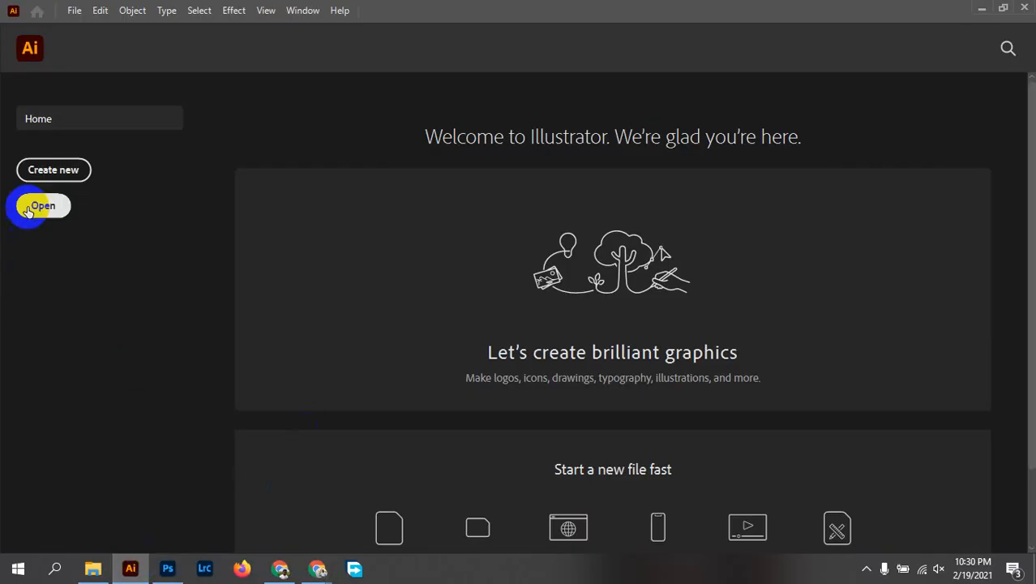
{"action": "left_click", "coordinate": [36, 175]}
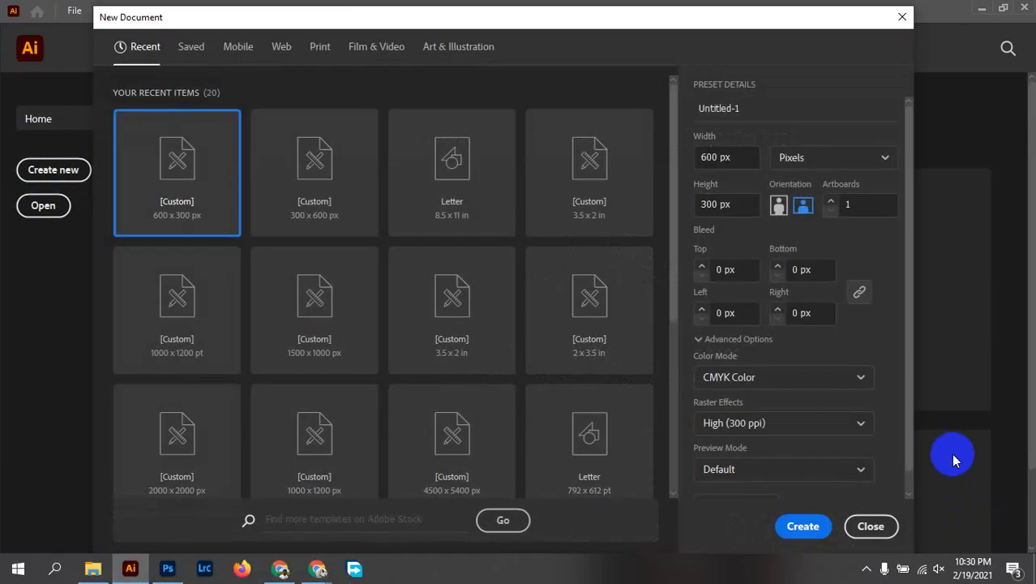
{"action": "left_click", "coordinate": [825, 157]}
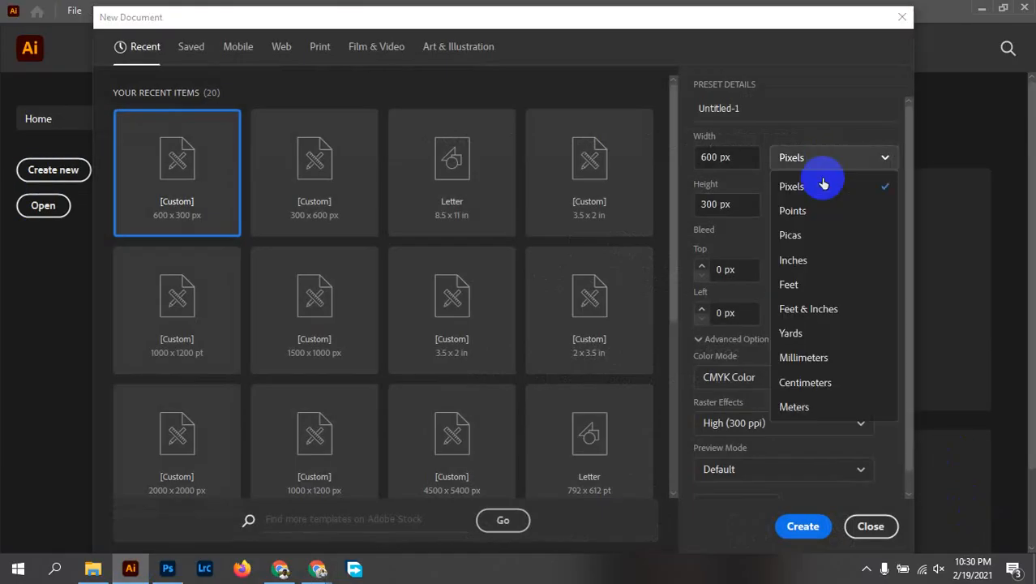
{"action": "left_click", "coordinate": [805, 261]}
{"action": "left_click", "coordinate": [731, 152]}
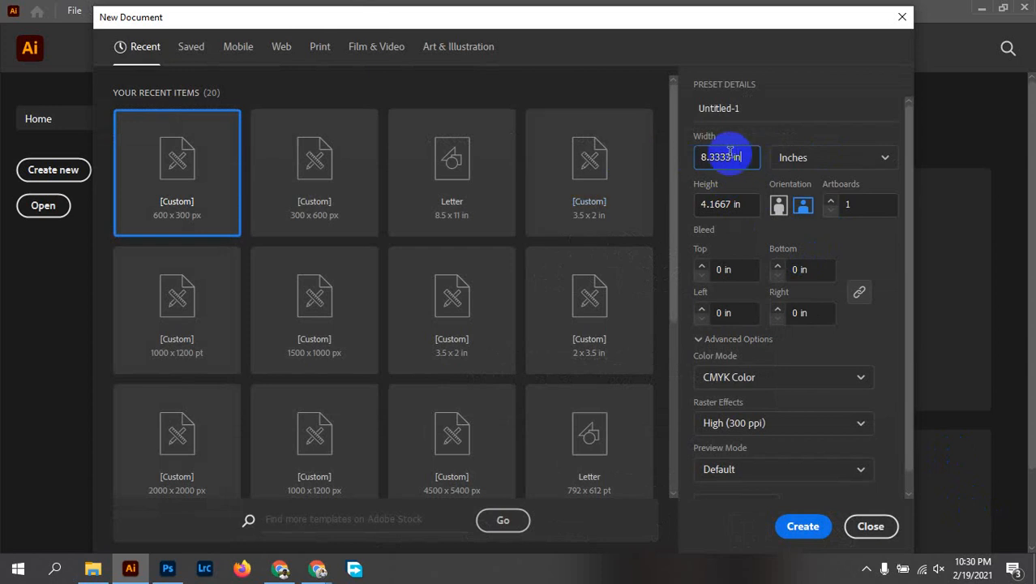
{"action": "left_click_drag", "start_coordinate": [730, 152], "coordinate": [751, 157]}
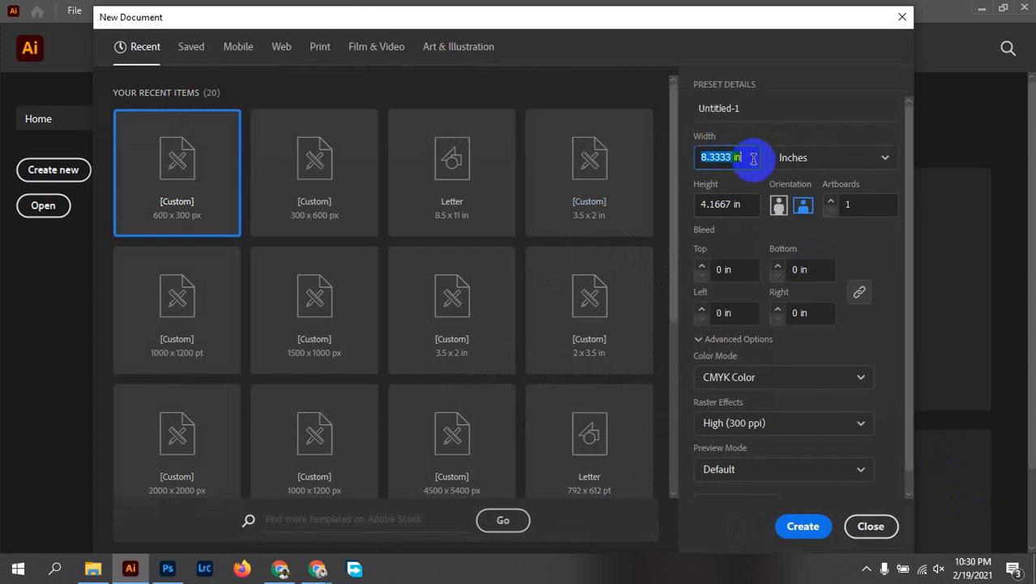
{"action": "left_click", "coordinate": [751, 203]}
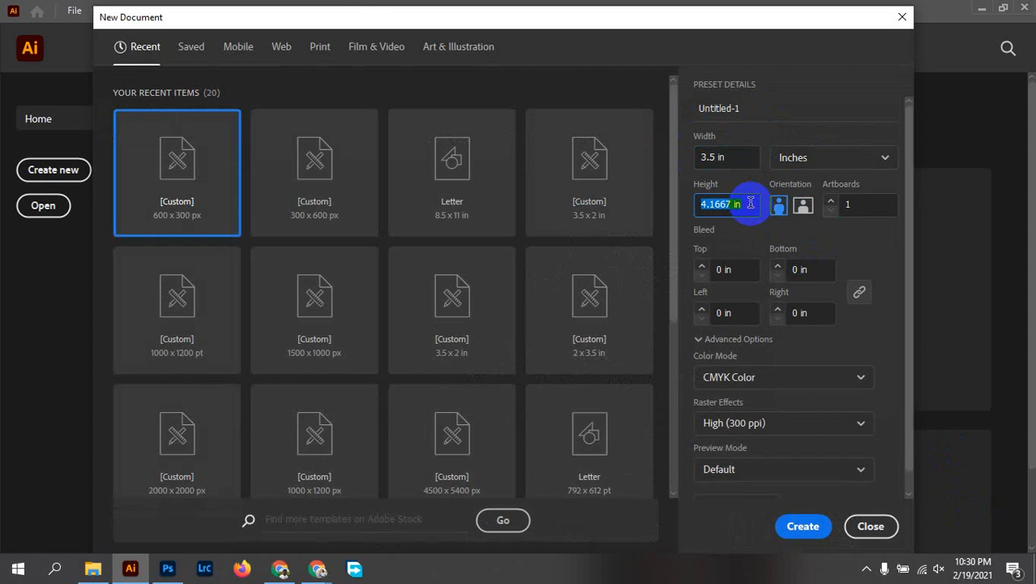
Give the new document a 0.25 in bleed on all sides, portrait orientation and 2 artboards.
{"action": "left_click", "coordinate": [703, 266]}
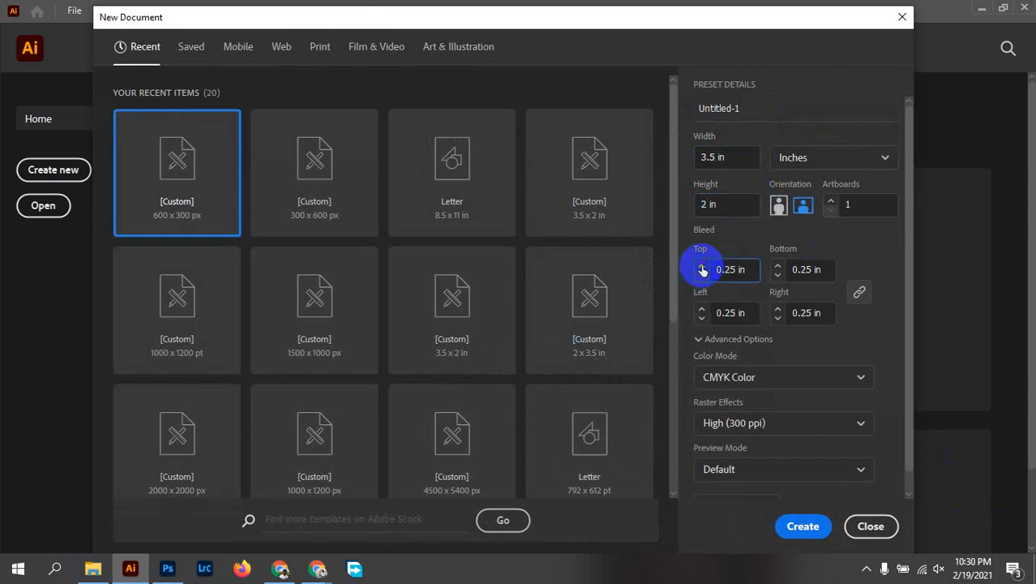
{"action": "left_click", "coordinate": [778, 205]}
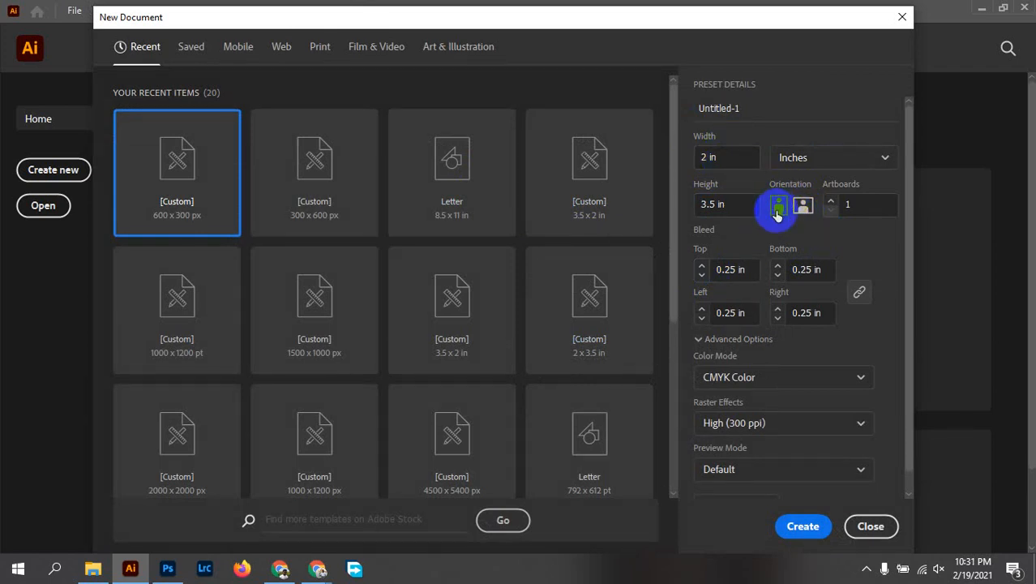
{"action": "left_click", "coordinate": [724, 157]}
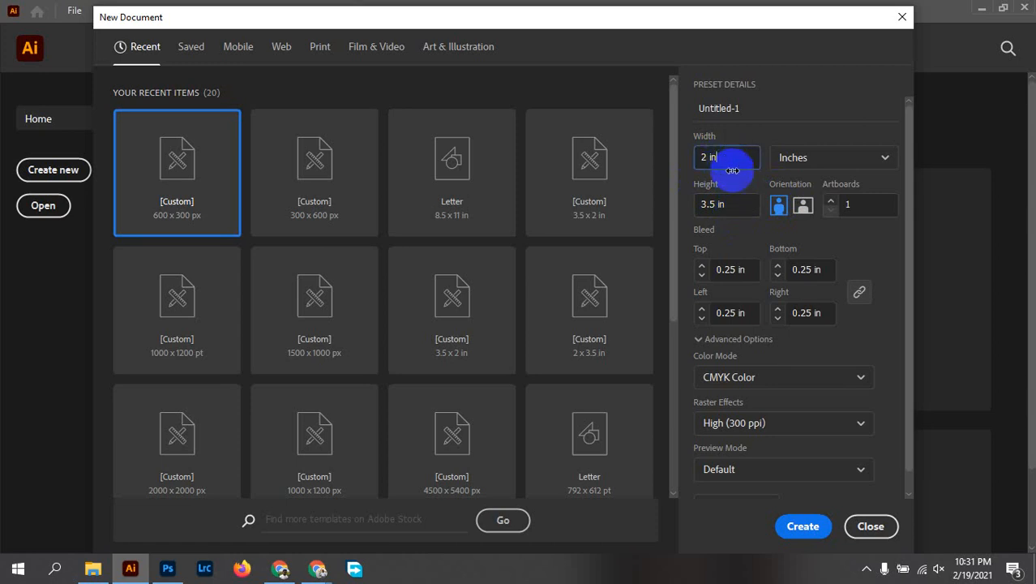
{"action": "left_click", "coordinate": [724, 204]}
{"action": "left_click", "coordinate": [854, 204]}
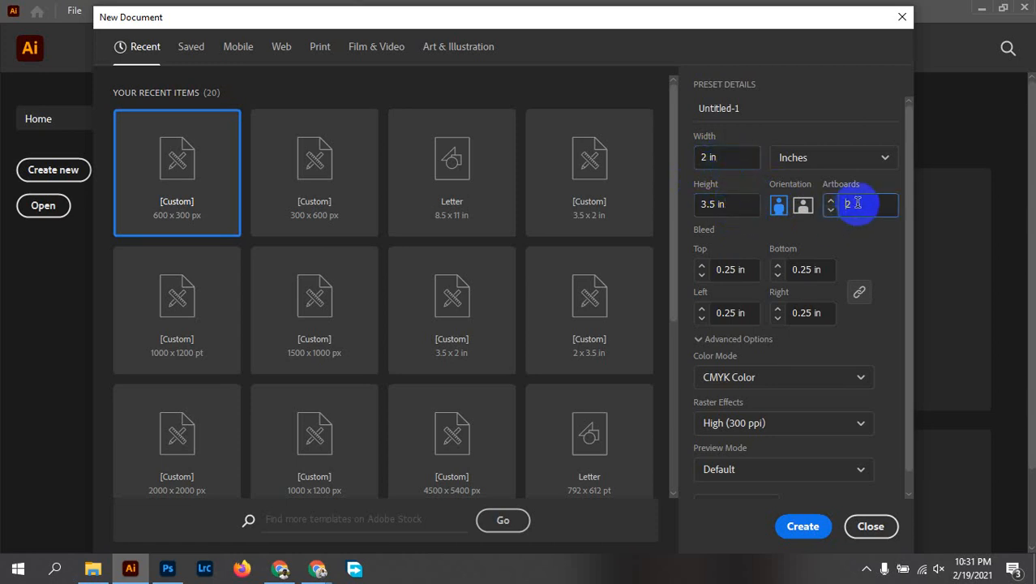
{"action": "left_click", "coordinate": [732, 209]}
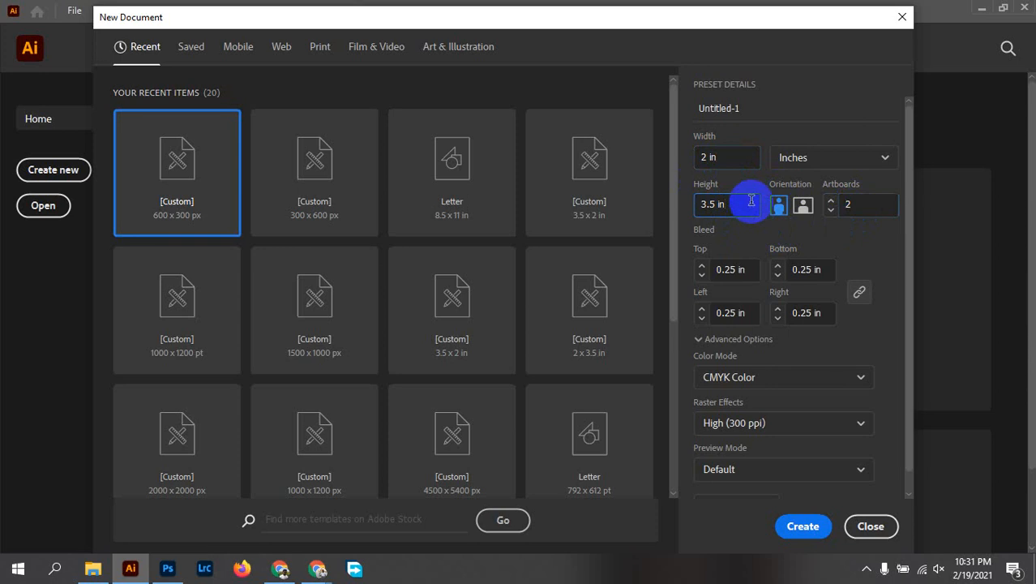
Switch the new document's units to pixels, check its width and height, and create the two-artboard document.
{"action": "left_click", "coordinate": [721, 157]}
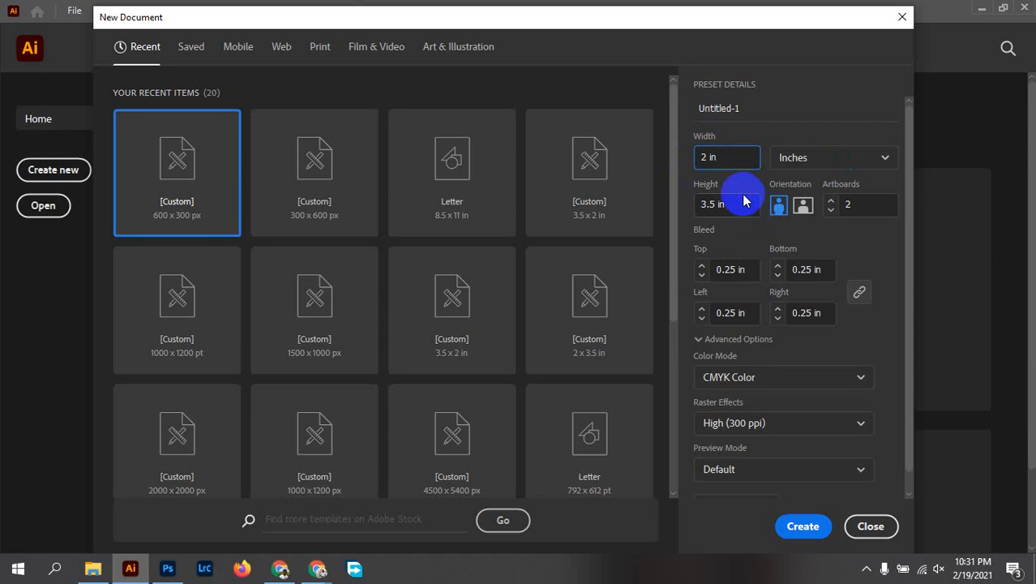
{"action": "left_click", "coordinate": [831, 158]}
{"action": "left_click", "coordinate": [822, 189]}
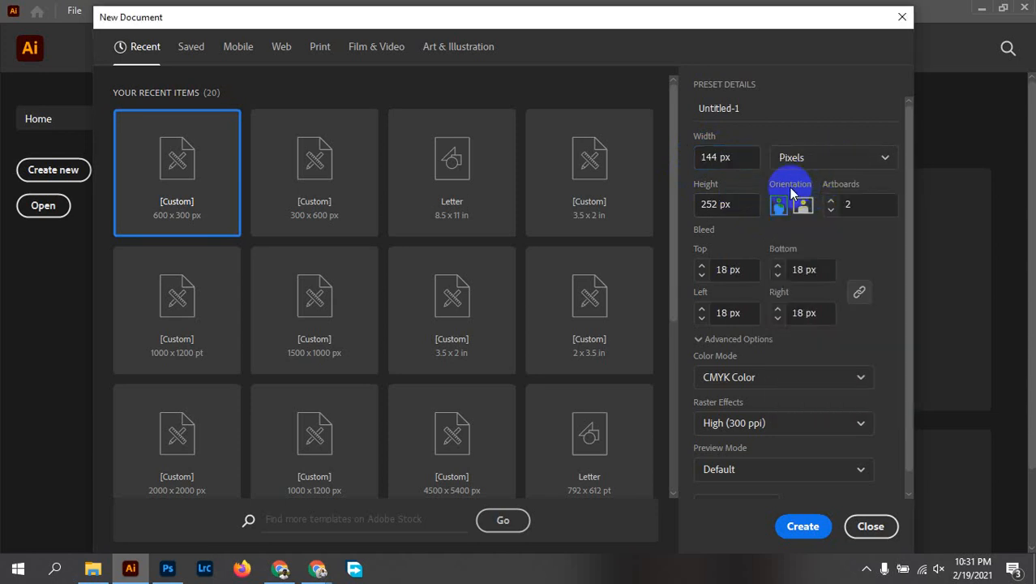
{"action": "left_click", "coordinate": [735, 157]}
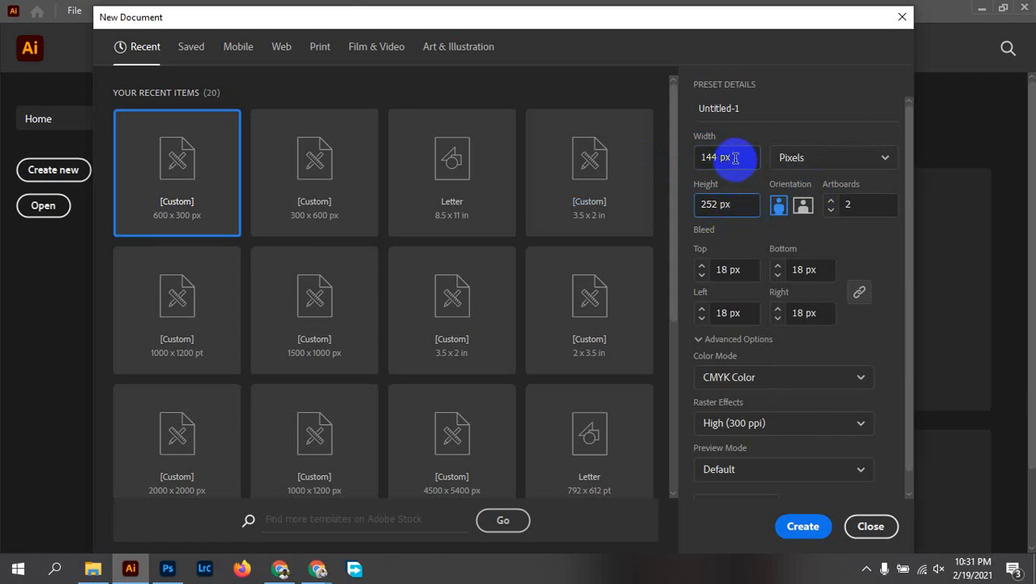
{"action": "left_click", "coordinate": [725, 157]}
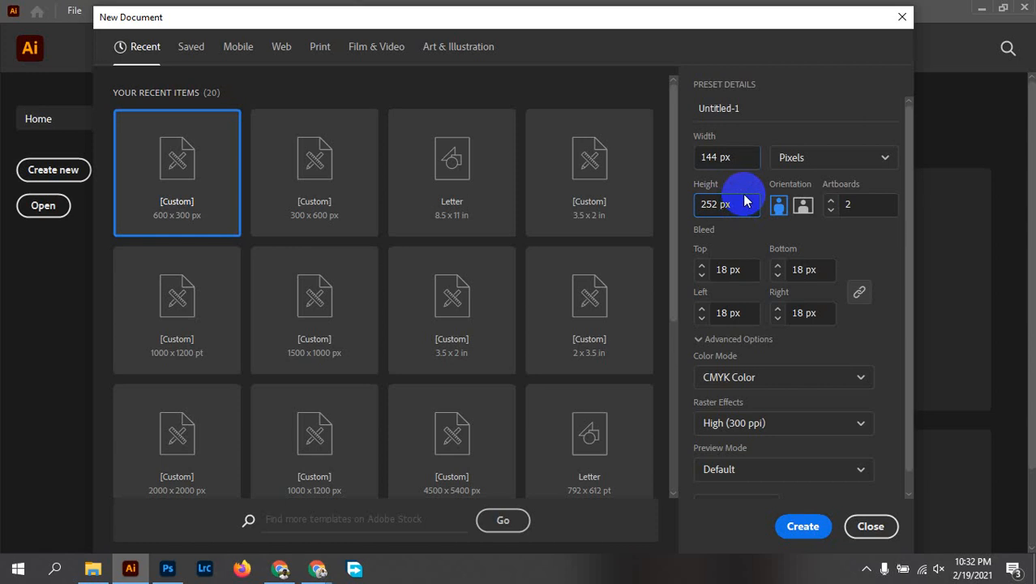
{"action": "left_click", "coordinate": [734, 156]}
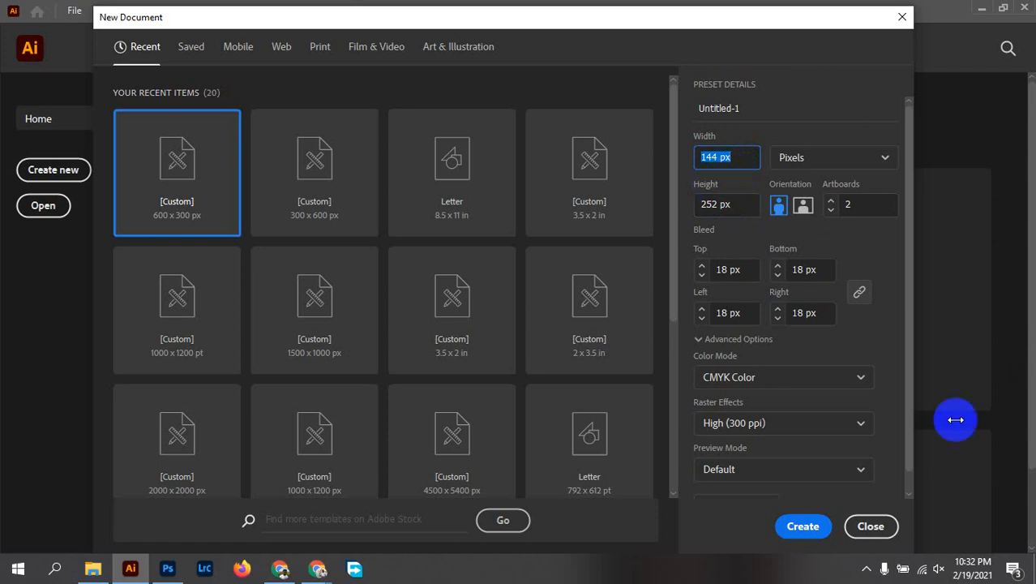
{"action": "left_click", "coordinate": [734, 204]}
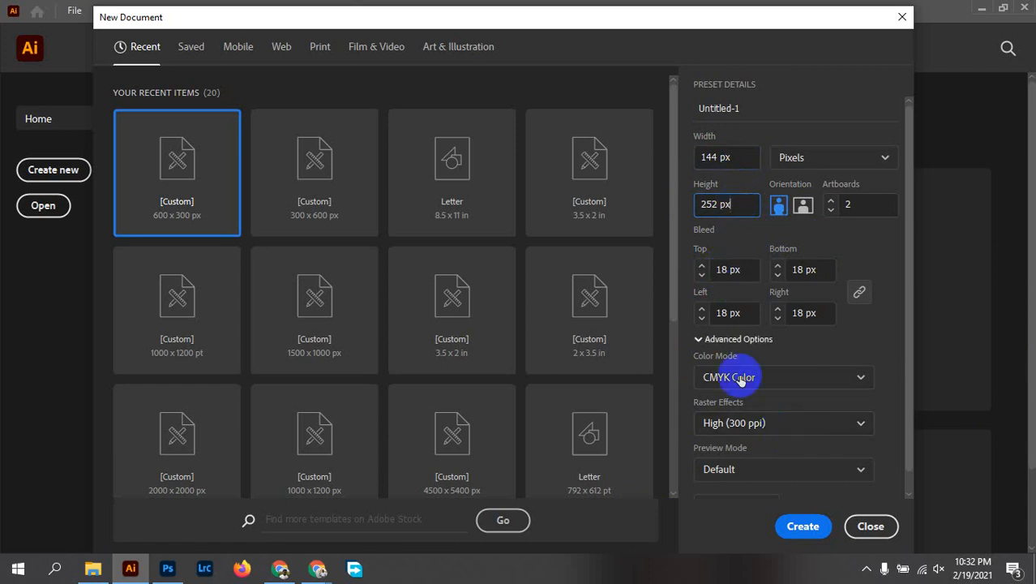
{"action": "left_click", "coordinate": [803, 528]}
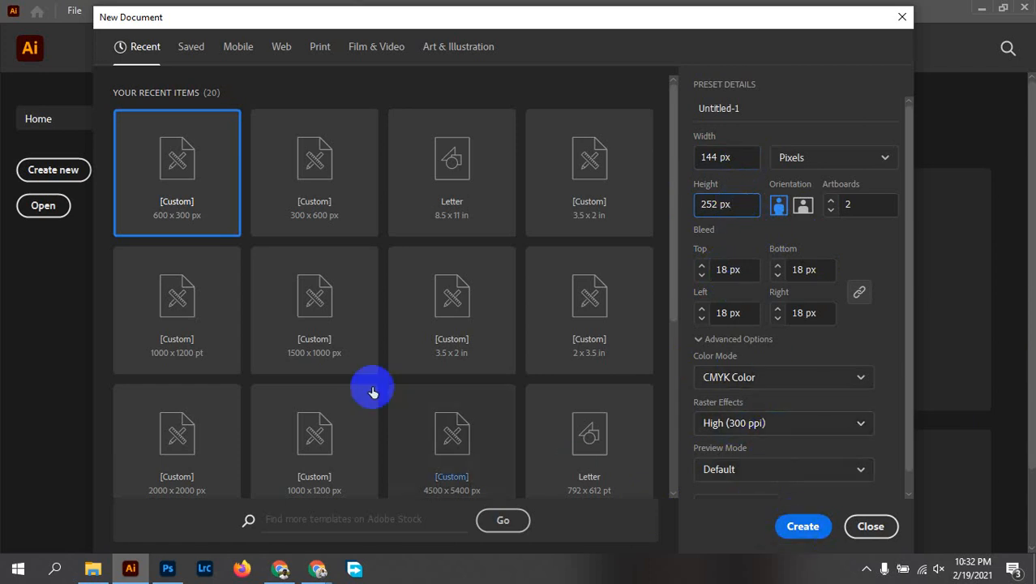
{"action": "left_click", "coordinate": [798, 531]}
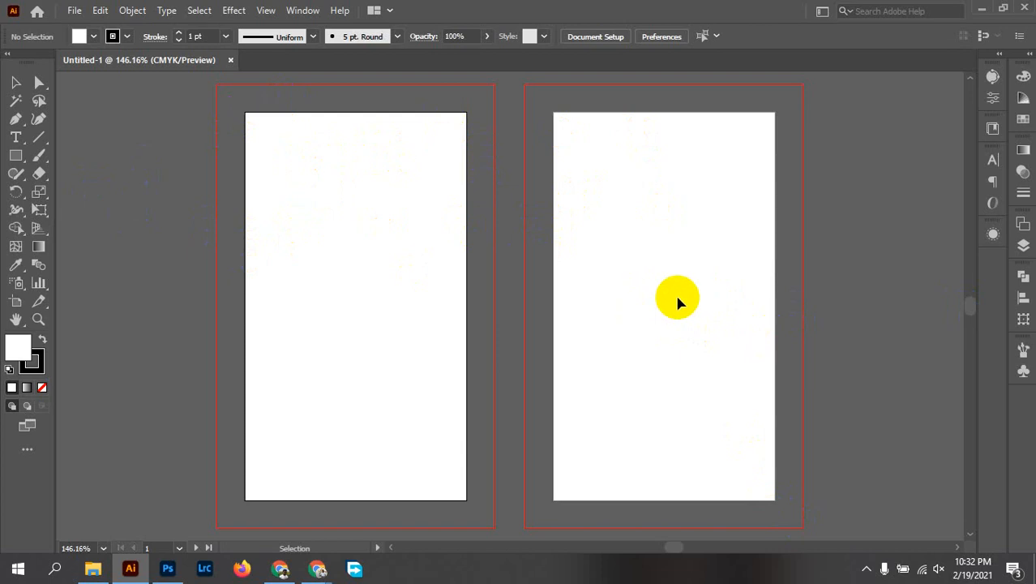
Create a rounded rectangle 144 px wide and 252 px high with a 12 px corner radius.
{"action": "left_click", "coordinate": [17, 155]}
{"action": "left_click_drag", "start_coordinate": [18, 158], "coordinate": [97, 176]}
{"action": "left_click", "coordinate": [349, 185]}
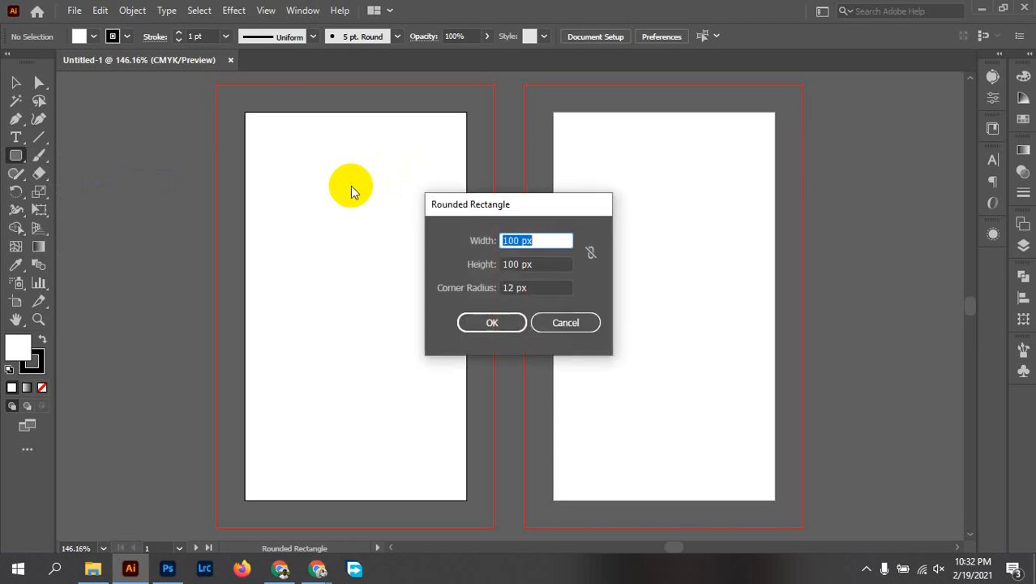
{"action": "left_click", "coordinate": [546, 243]}
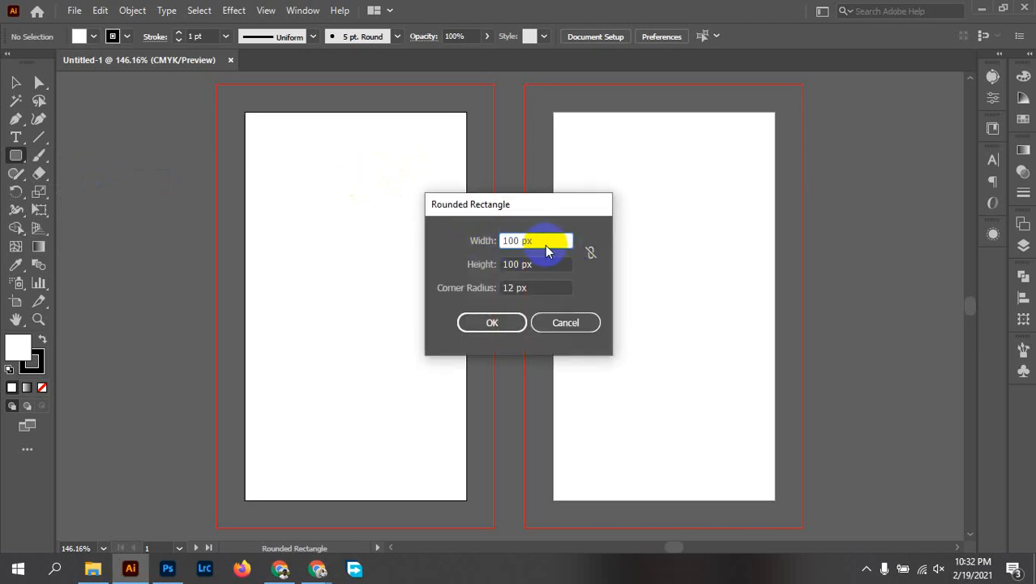
{"action": "left_click", "coordinate": [548, 264]}
{"action": "left_click", "coordinate": [548, 287]}
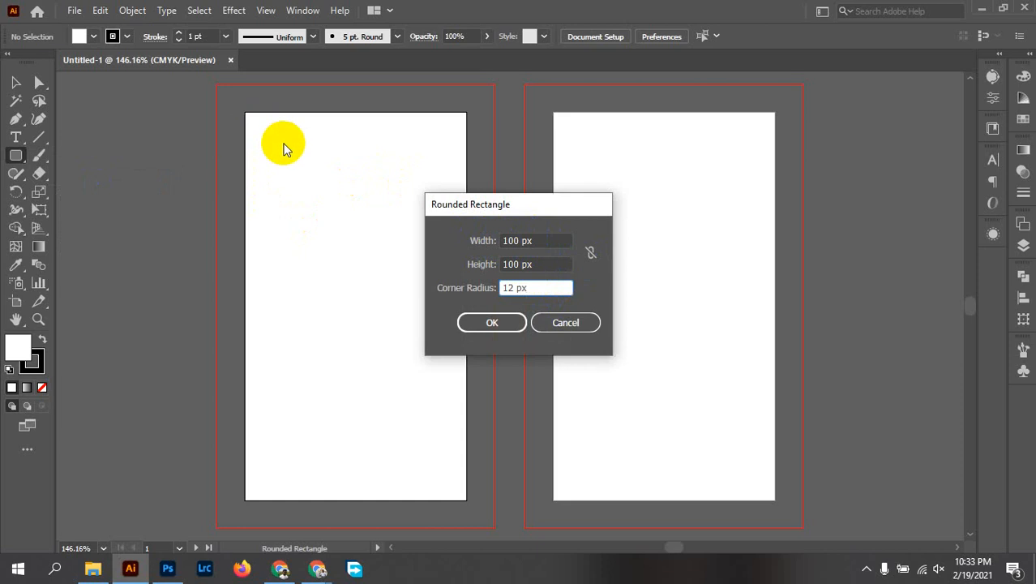
{"action": "left_click", "coordinate": [548, 237]}
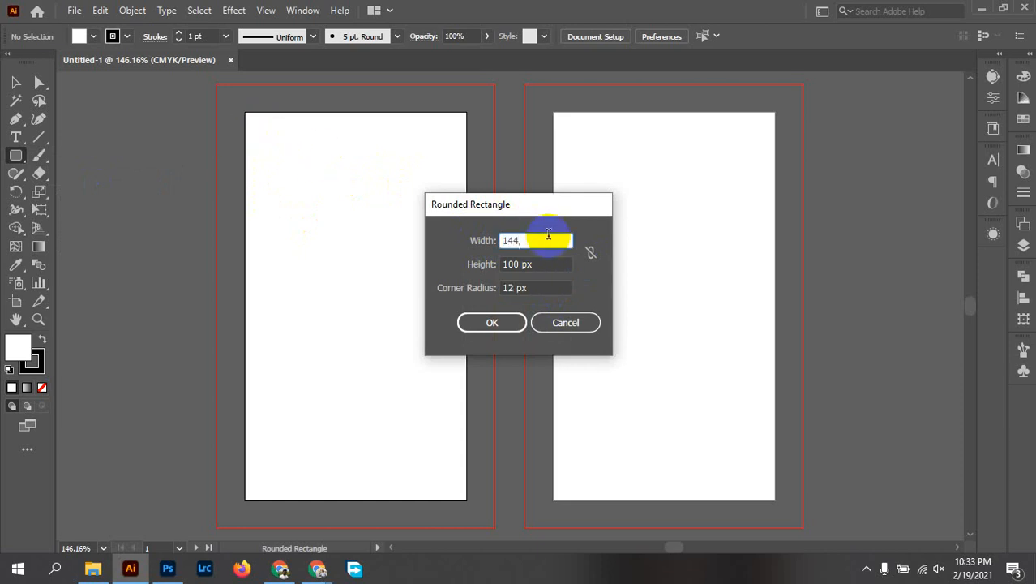
{"action": "left_click", "coordinate": [549, 261]}
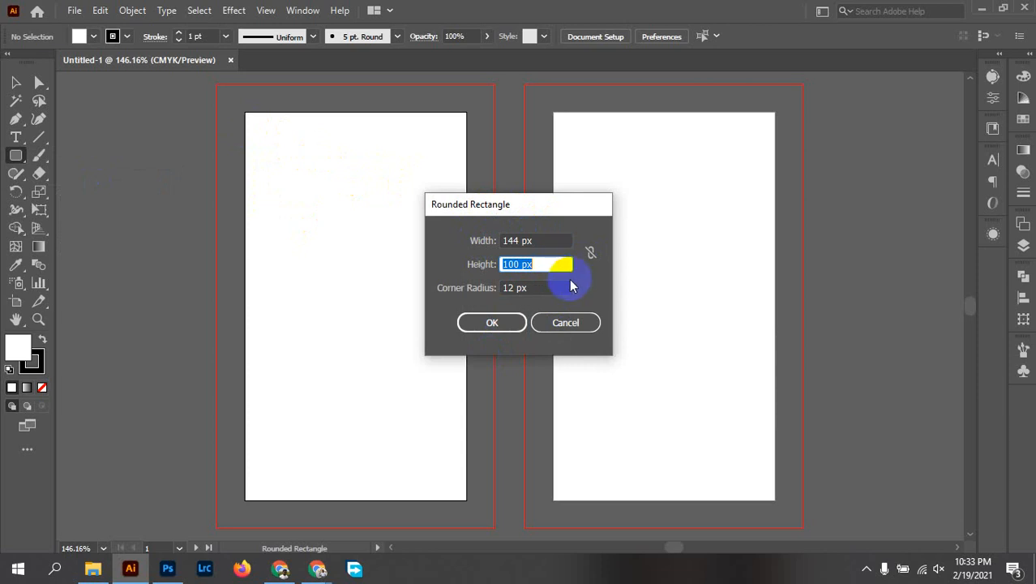
{"action": "left_click", "coordinate": [503, 316]}
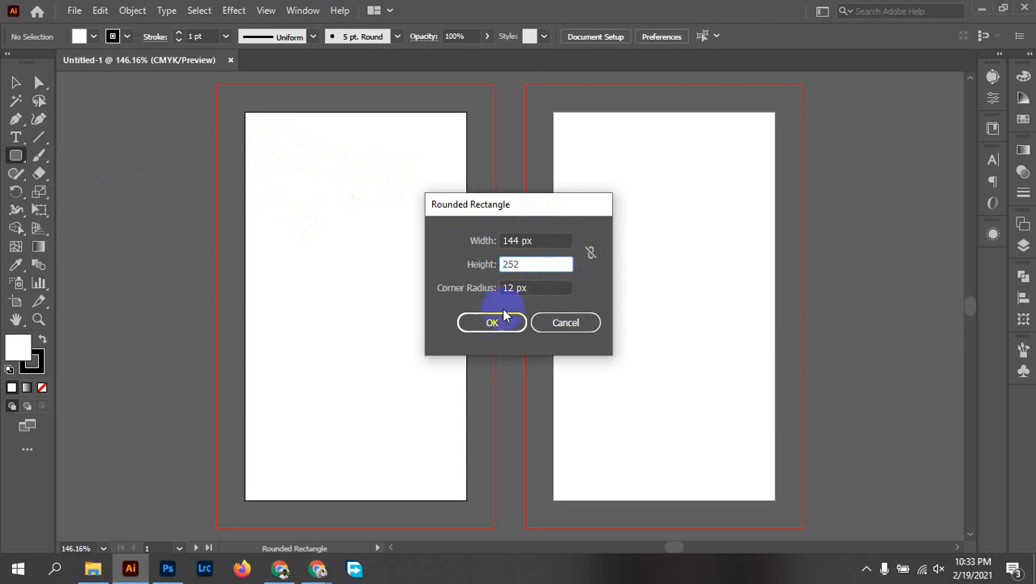
{"action": "left_click", "coordinate": [535, 287]}
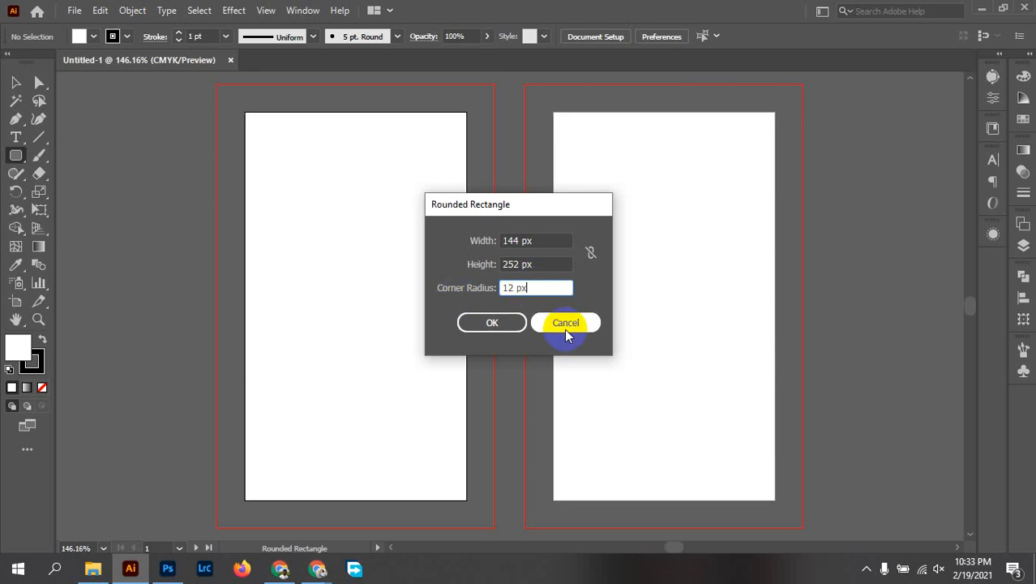
{"action": "left_click", "coordinate": [480, 322]}
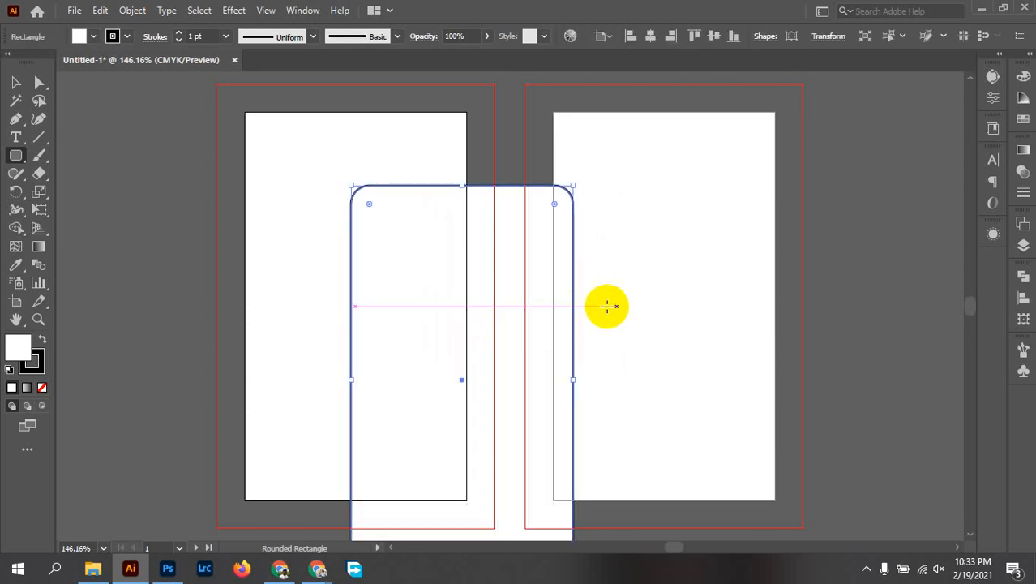
Give the rounded rectangle a black fill and no stroke, then deselect it.
{"action": "scroll", "coordinate": [487, 288], "scroll_direction": "down", "scroll_amount": 2}
{"action": "scroll", "coordinate": [454, 296], "scroll_direction": "up", "scroll_amount": 1}
{"action": "left_click", "coordinate": [33, 362]}
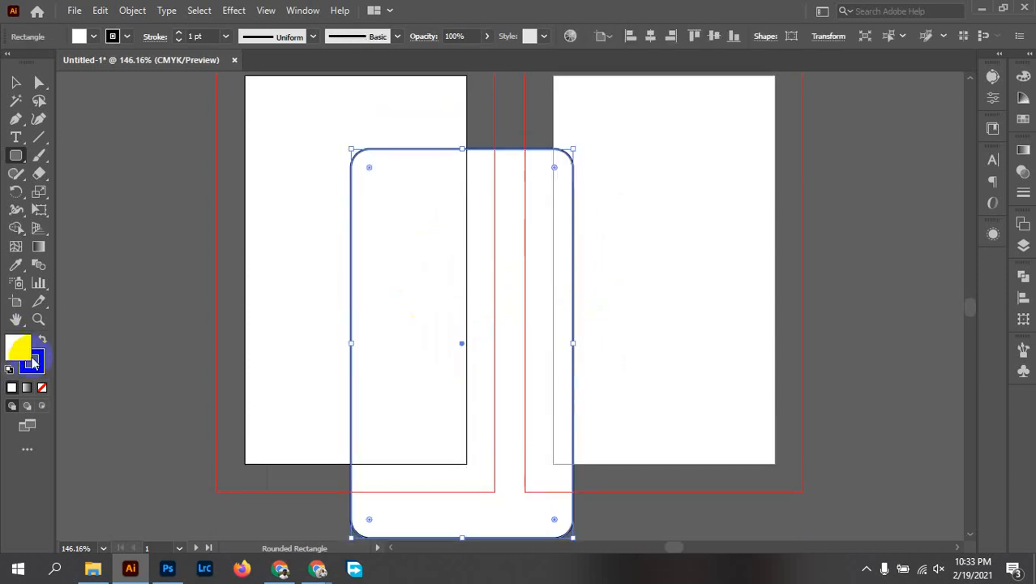
{"action": "left_click", "coordinate": [42, 343]}
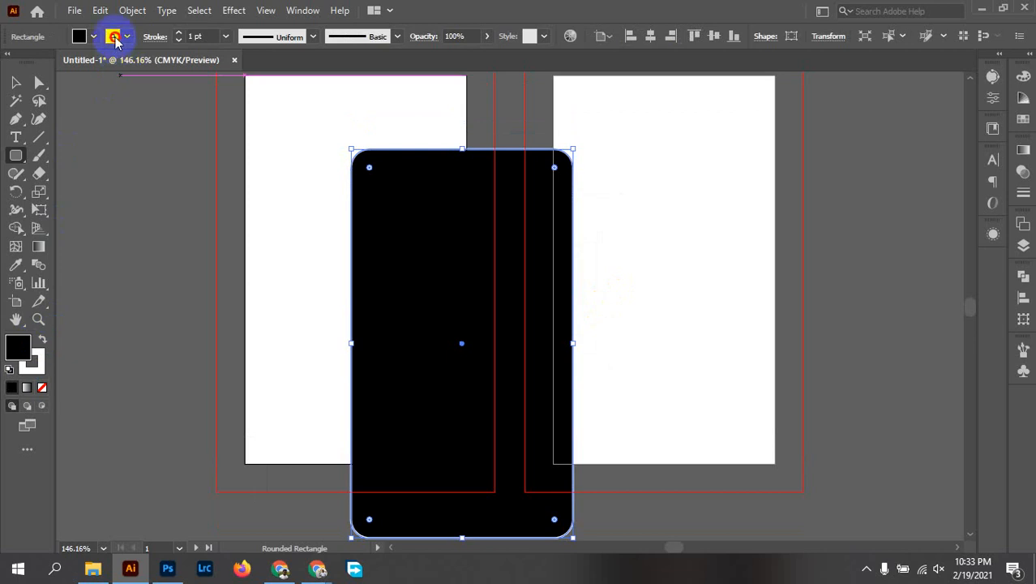
{"action": "left_click", "coordinate": [113, 37]}
{"action": "left_click", "coordinate": [12, 63]}
{"action": "left_click", "coordinate": [509, 267]}
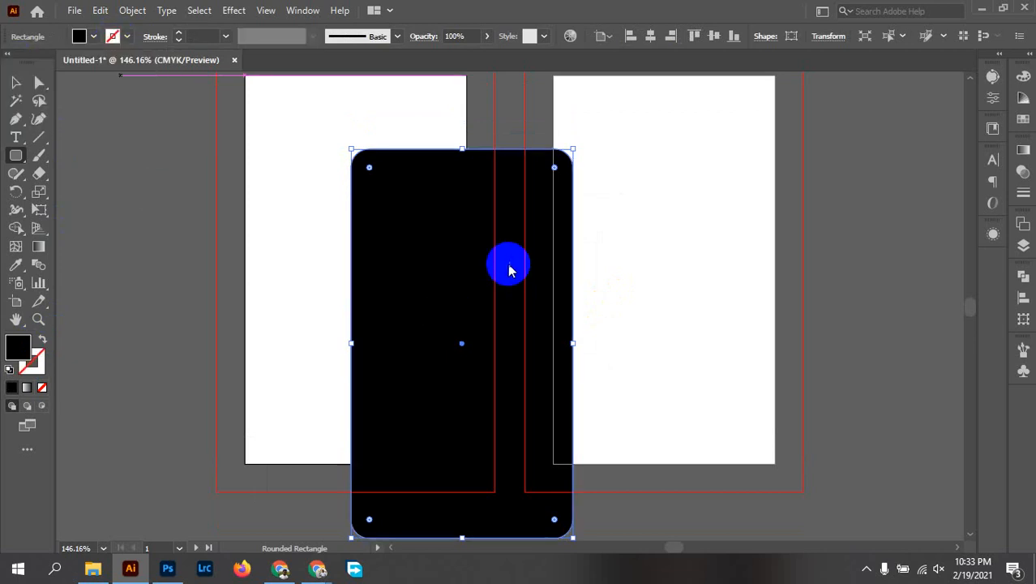
{"action": "left_click", "coordinate": [16, 82]}
{"action": "left_click", "coordinate": [215, 259]}
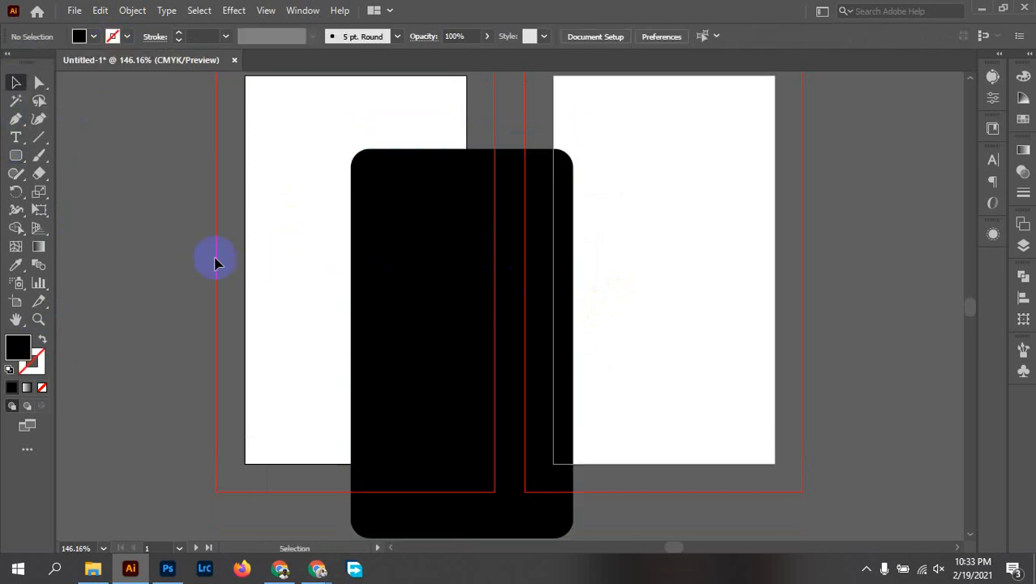
Center the black rounded rectangle horizontally and vertically on the first artboard.
{"action": "left_click", "coordinate": [501, 313]}
{"action": "scroll", "coordinate": [697, 278], "scroll_direction": "up", "scroll_amount": 1}
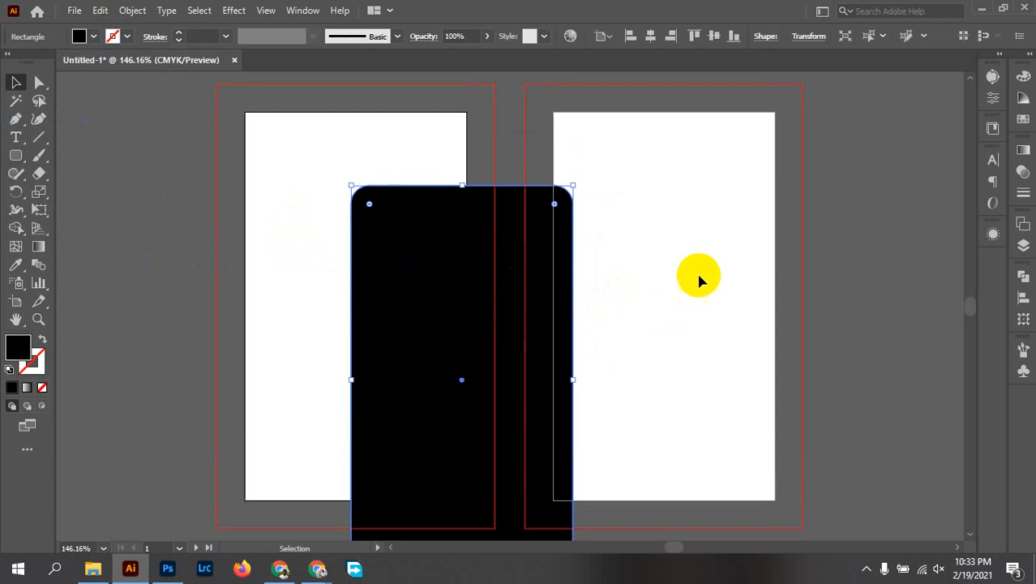
{"action": "left_click", "coordinate": [651, 38]}
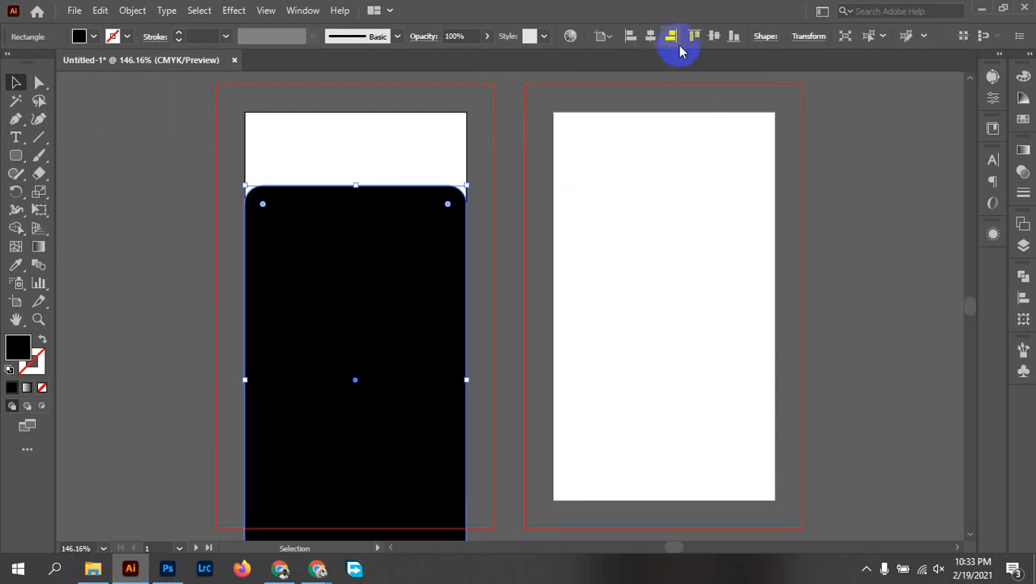
{"action": "left_click", "coordinate": [712, 36]}
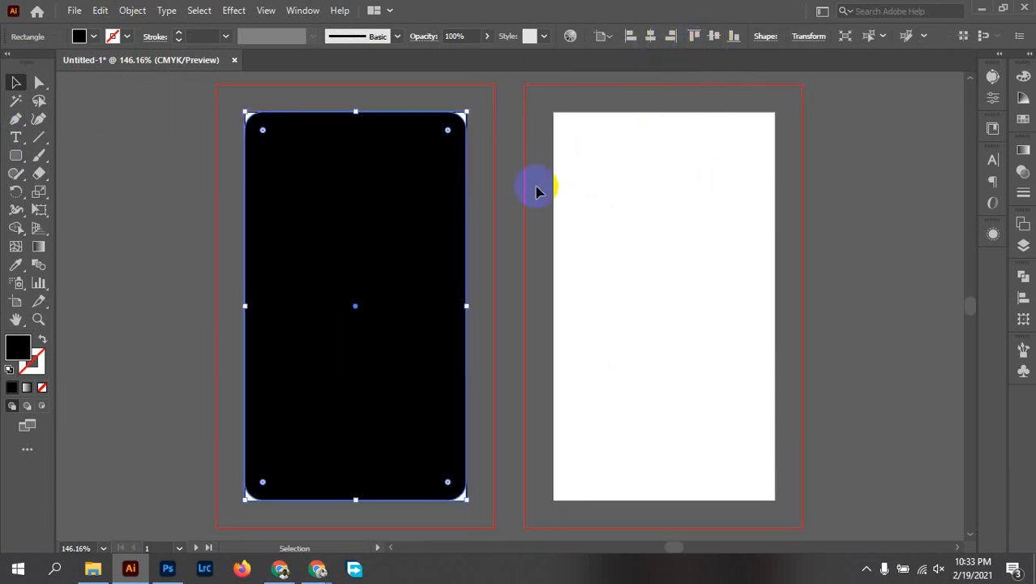
{"action": "left_click", "coordinate": [497, 215]}
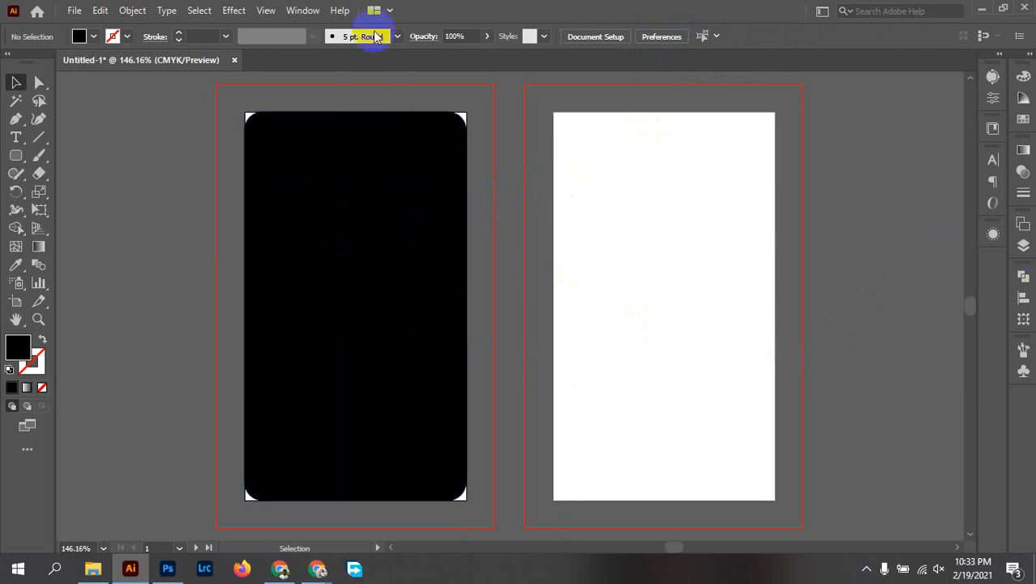
Display the document's list of artboards and make Artboard 2 active.
{"action": "left_click", "coordinate": [321, 10]}
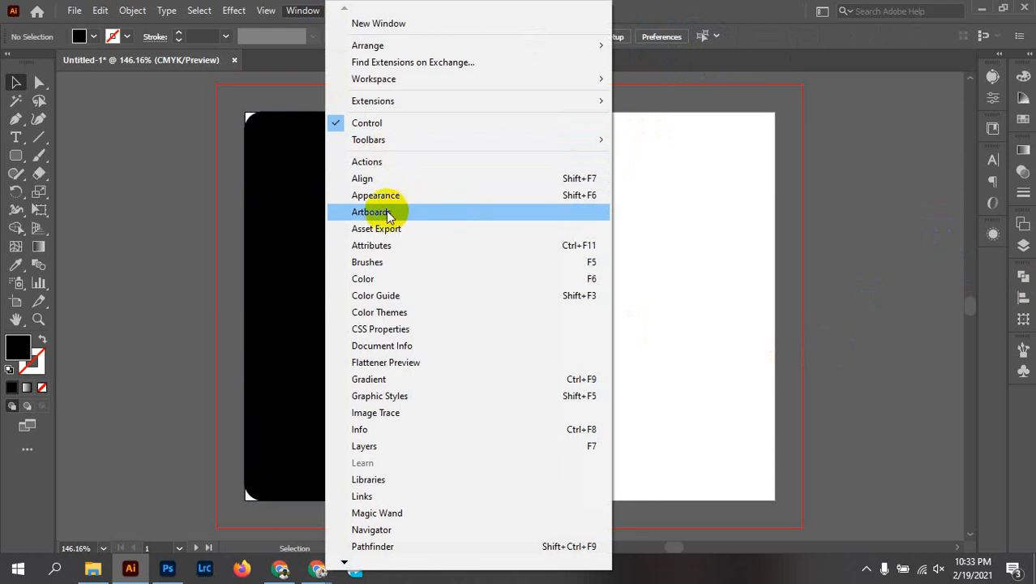
{"action": "left_click", "coordinate": [458, 212]}
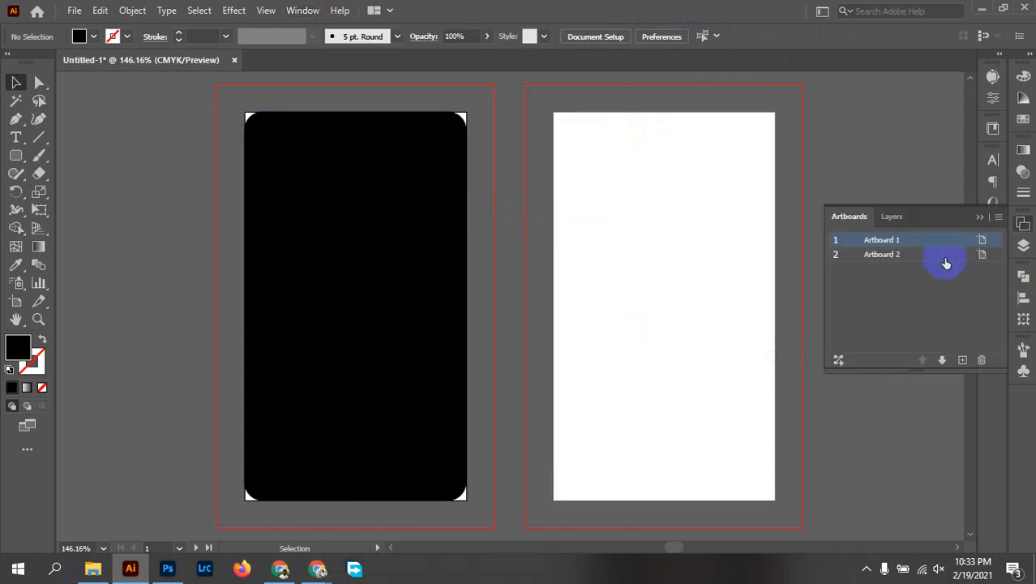
{"action": "left_click", "coordinate": [915, 258]}
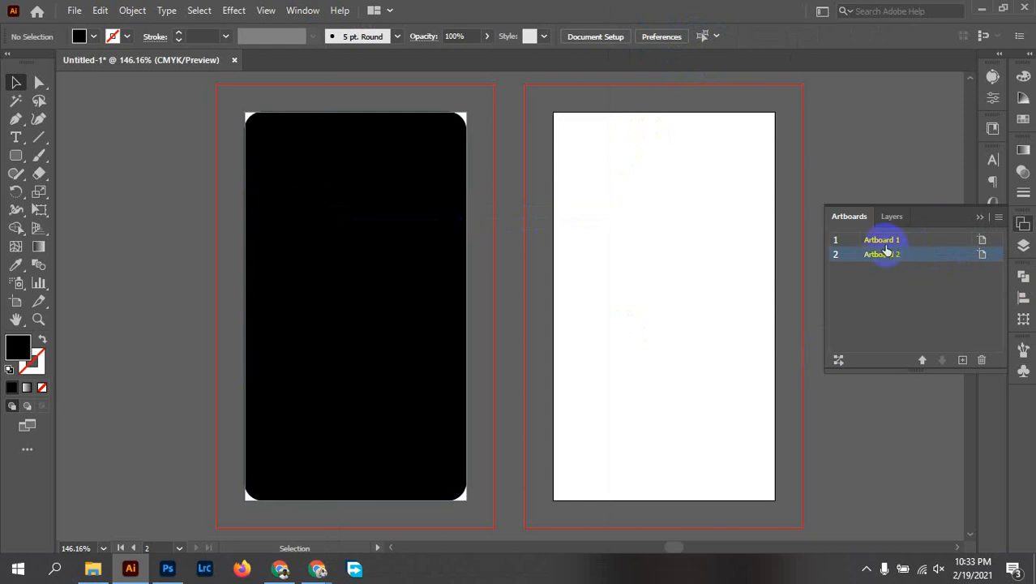
Align the black rounded rectangle to the horizontal center of Artboard 2, using the artboard as alignment reference.
{"action": "left_click", "coordinate": [464, 132]}
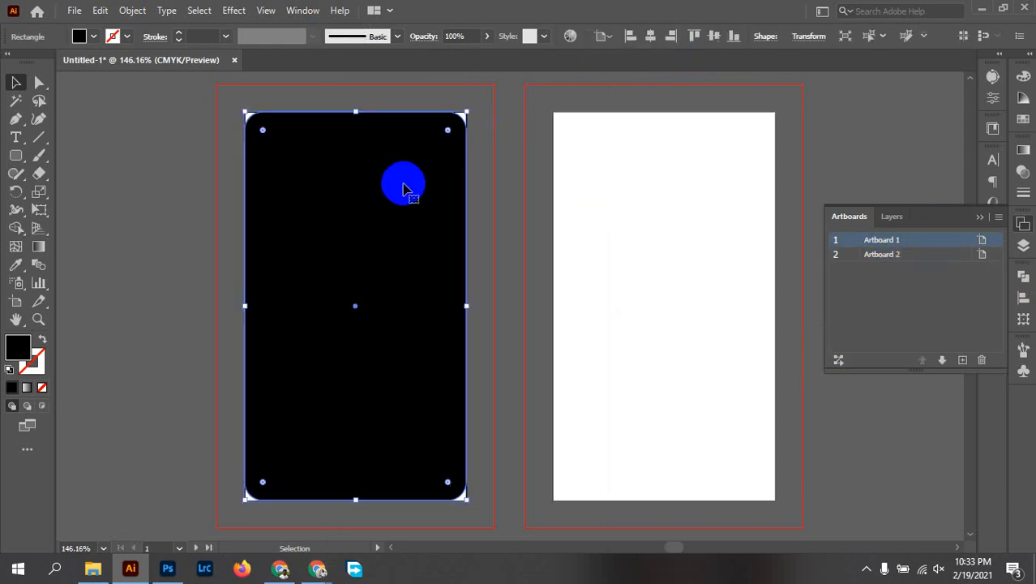
{"action": "left_click", "coordinate": [920, 255]}
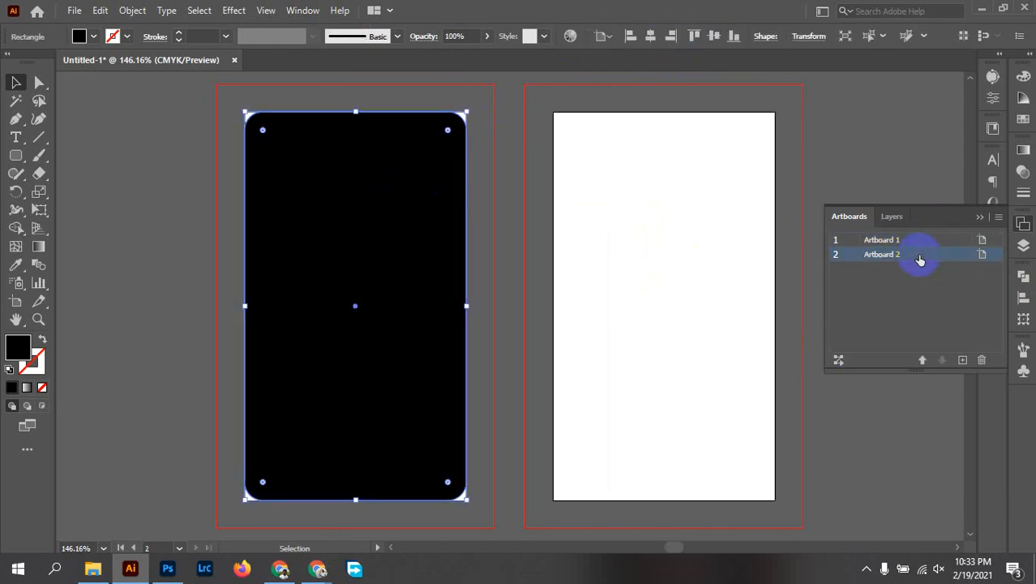
{"action": "left_click", "coordinate": [601, 36]}
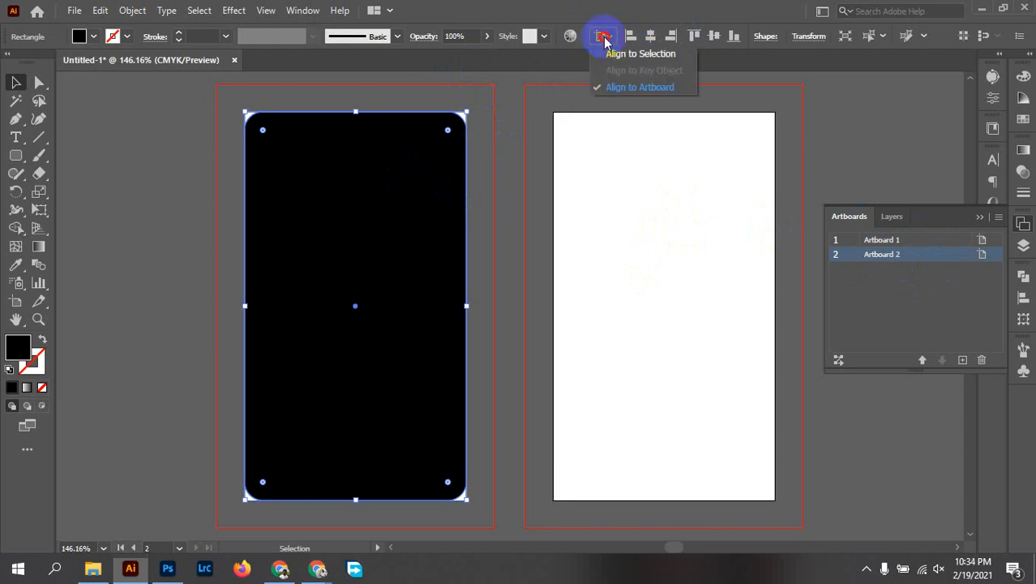
{"action": "left_click", "coordinate": [640, 89]}
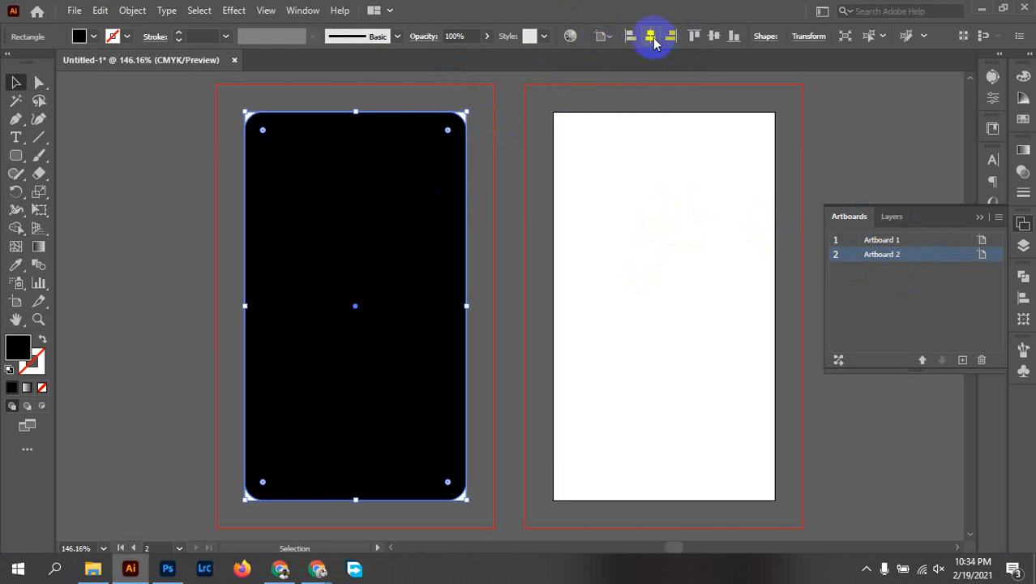
{"action": "left_click", "coordinate": [652, 36]}
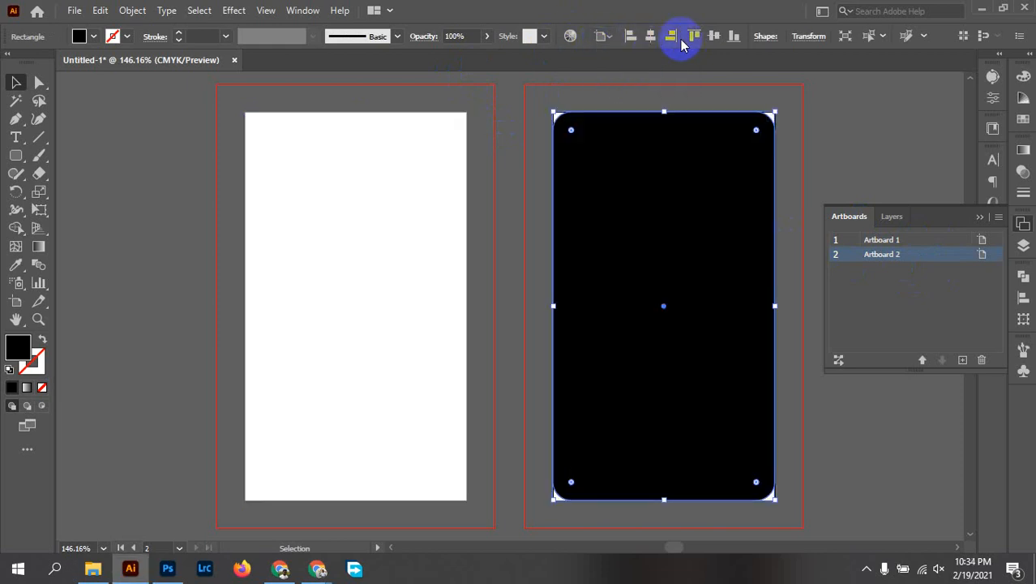
{"action": "left_click", "coordinate": [820, 150]}
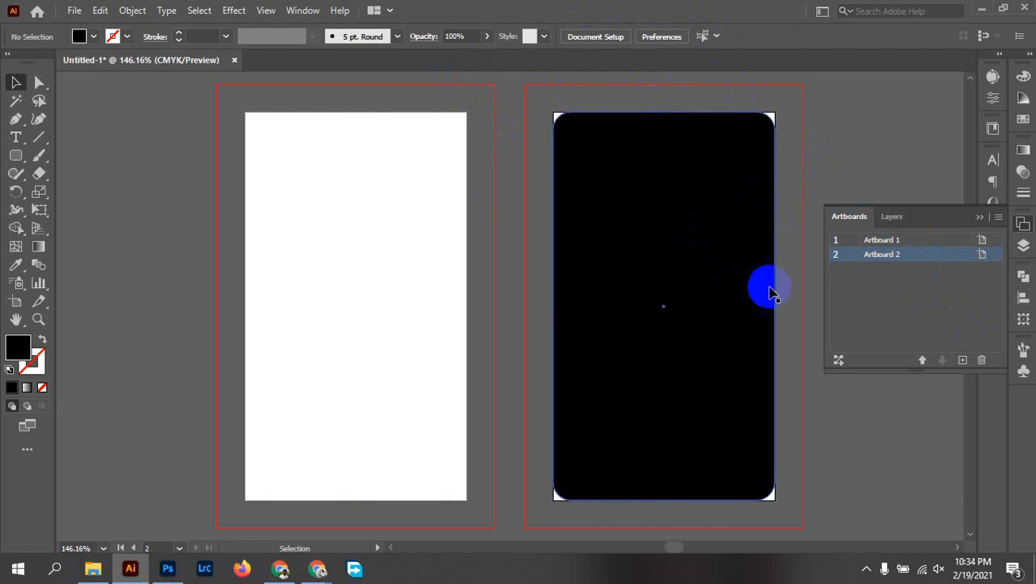
Make Artboard 1 active and align the black rounded rectangle to its horizontal center.
{"action": "left_click", "coordinate": [703, 289]}
{"action": "left_click", "coordinate": [933, 240]}
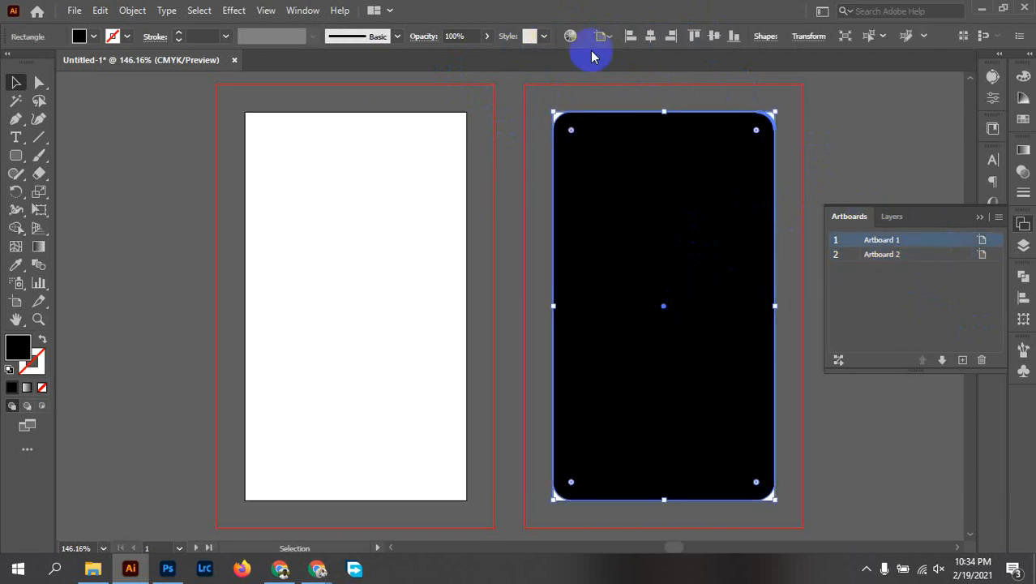
{"action": "left_click", "coordinate": [651, 36]}
{"action": "left_click", "coordinate": [543, 185]}
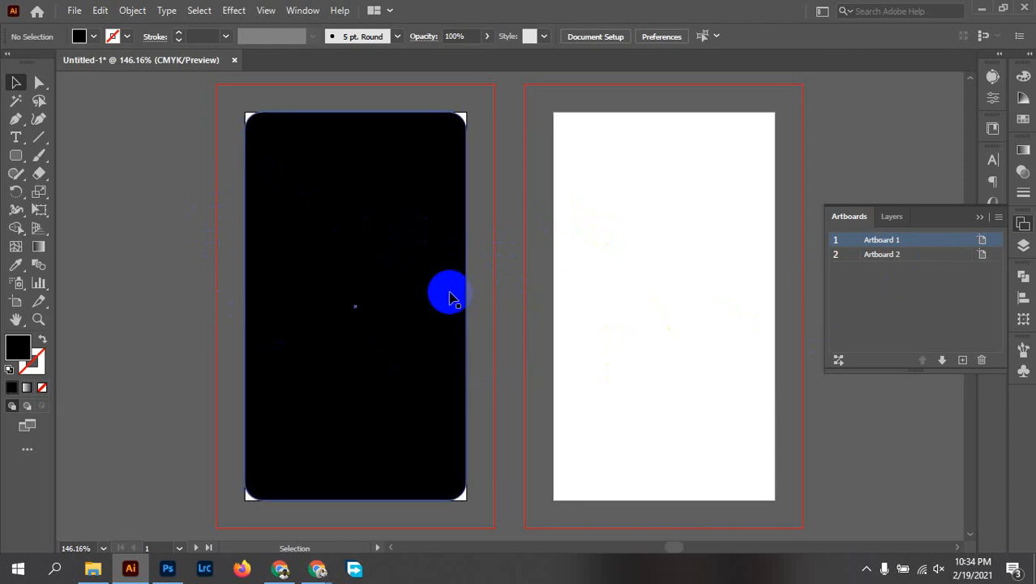
Duplicate the black rounded rectangle onto Artboard 2 and center the copy horizontally and vertically on that artboard.
{"action": "left_click_drag", "start_coordinate": [389, 300], "coordinate": [607, 308]}
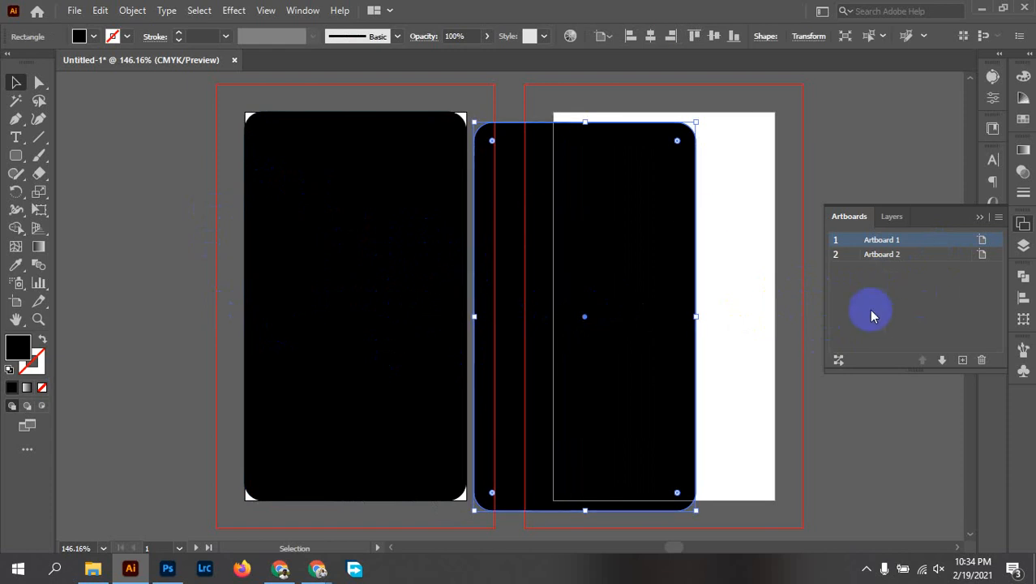
{"action": "left_click", "coordinate": [907, 254]}
{"action": "left_click", "coordinate": [655, 36]}
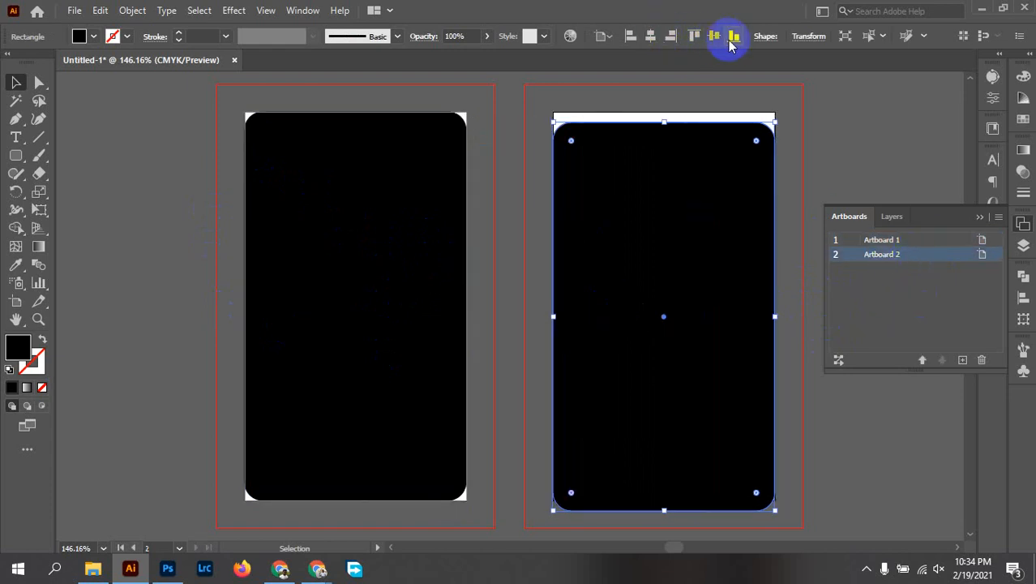
{"action": "left_click", "coordinate": [716, 35]}
{"action": "left_click", "coordinate": [814, 128]}
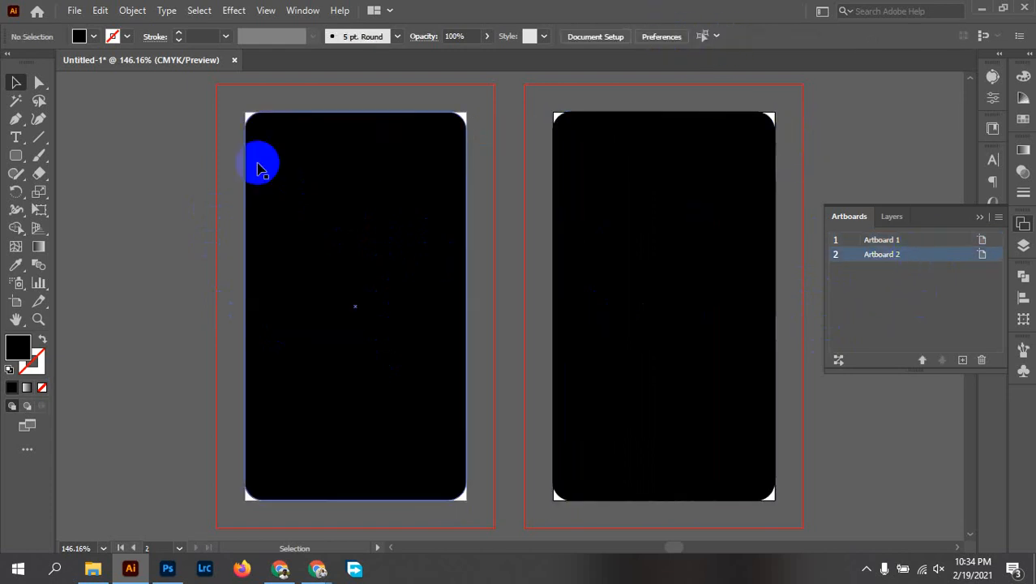
Select both black rounded rectangles and list the objects contained in Layer 1.
{"action": "left_click", "coordinate": [375, 236]}
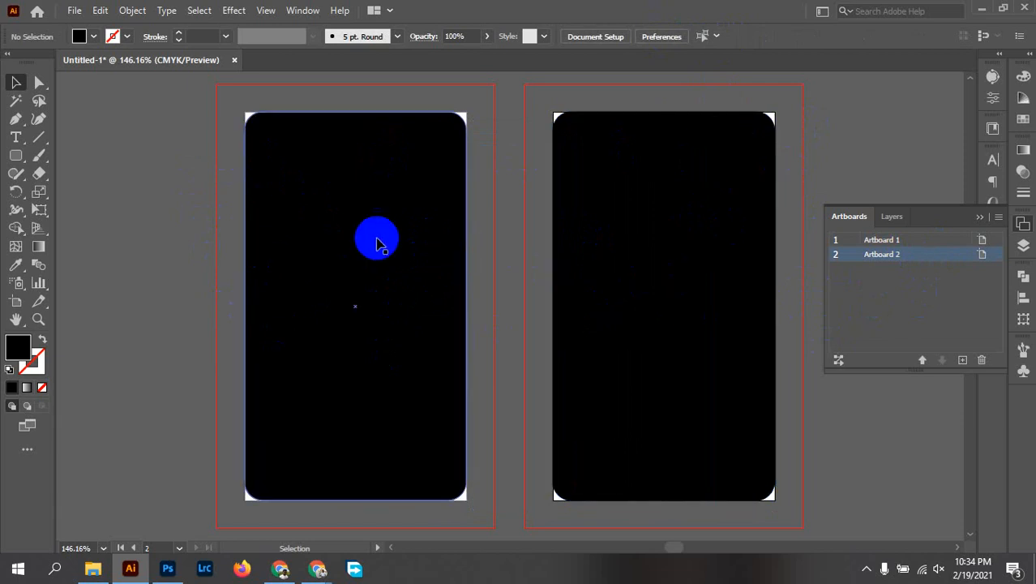
{"action": "left_click", "coordinate": [719, 398], "text": "shift"}
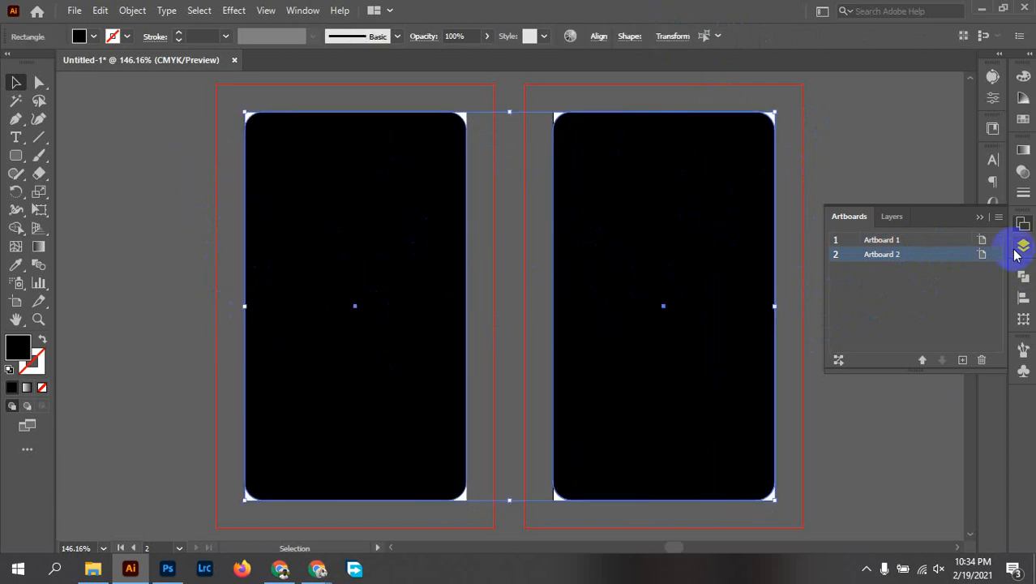
{"action": "left_click", "coordinate": [1024, 246]}
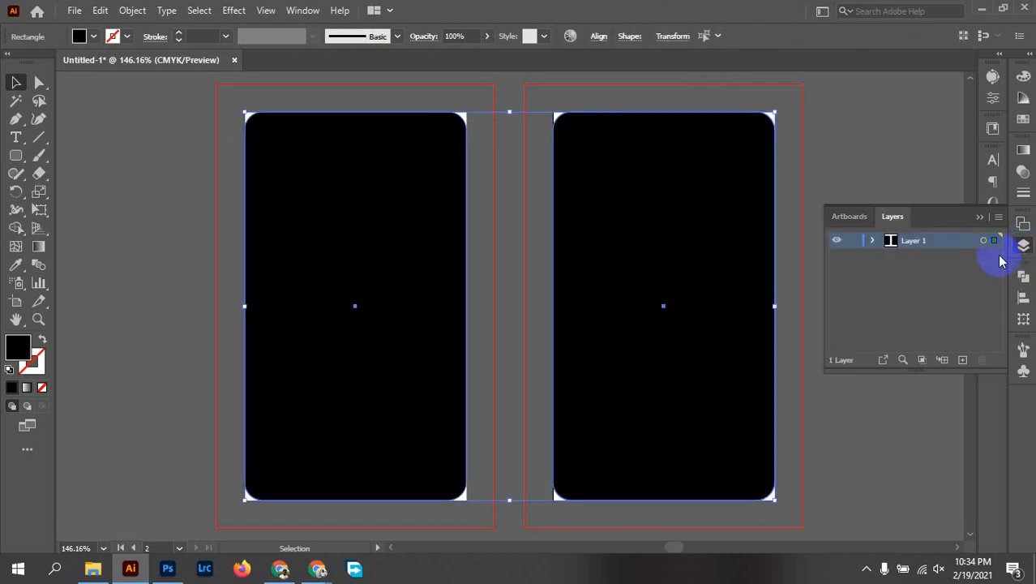
{"action": "left_click", "coordinate": [874, 240]}
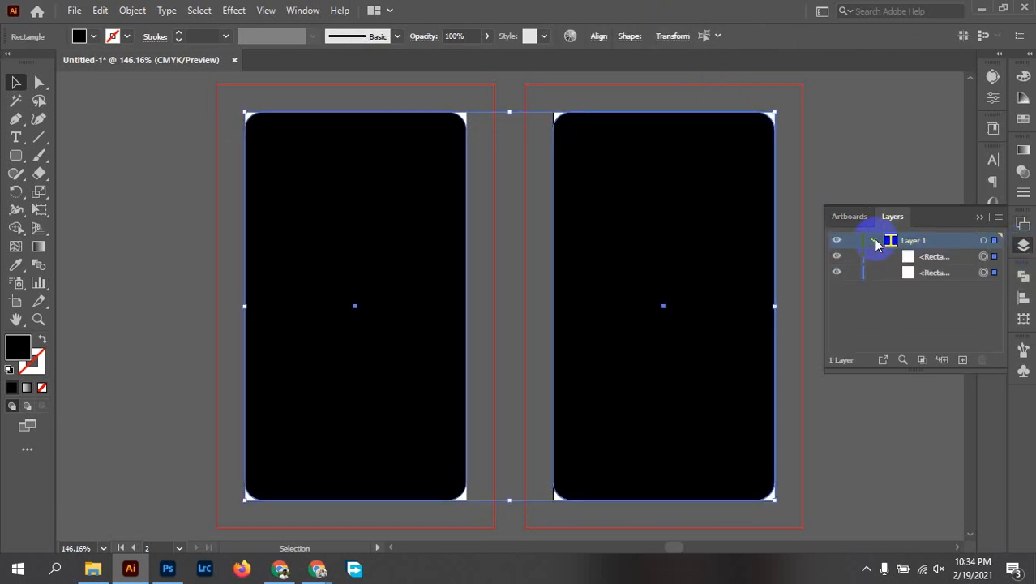
Toggle the visibility of each rectangle in Layer 1 off and on to identify which artboard it belongs to.
{"action": "left_click", "coordinate": [836, 257]}
{"action": "left_click", "coordinate": [836, 257]}
{"action": "left_click", "coordinate": [837, 272]}
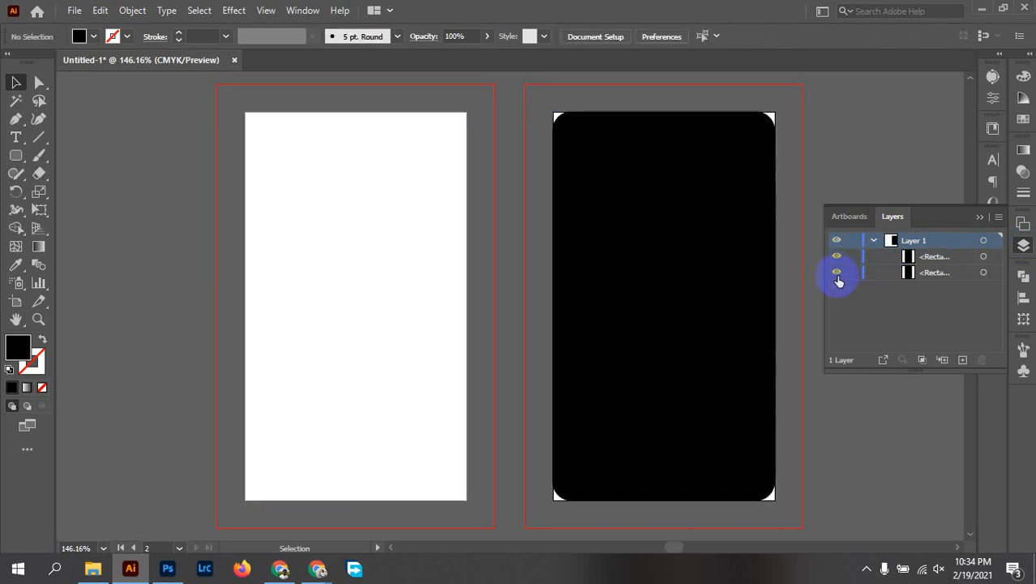
{"action": "left_click", "coordinate": [837, 274]}
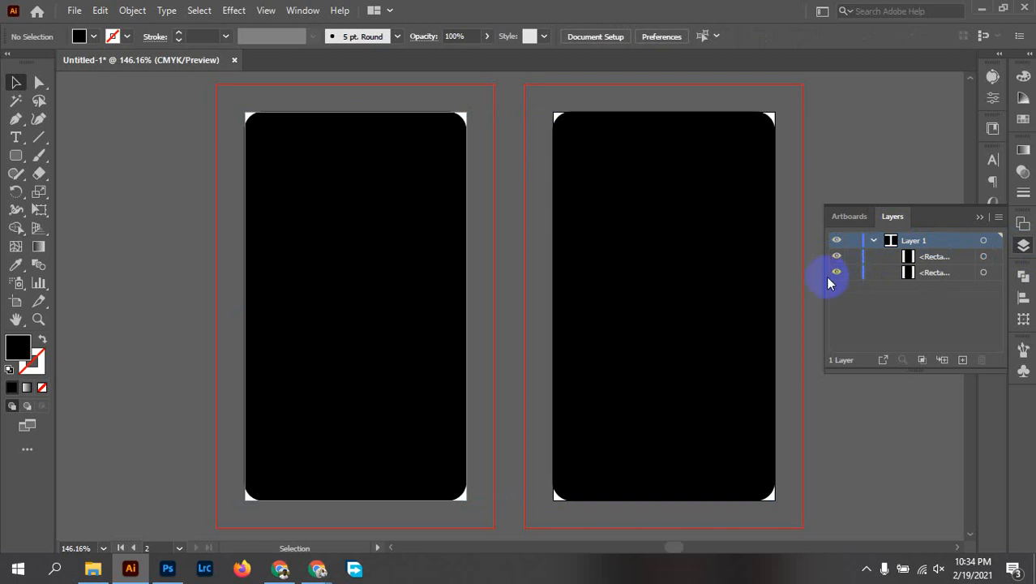
Lock both rounded rectangles in Layer 1 and test the lock by trying to move them on the canvas.
{"action": "left_click", "coordinate": [853, 274]}
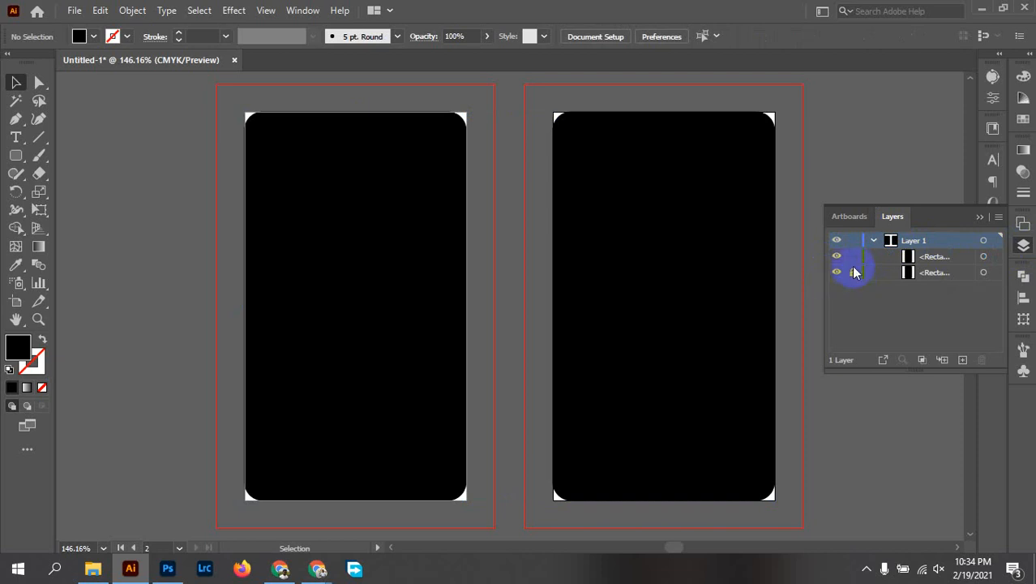
{"action": "left_click", "coordinate": [853, 257]}
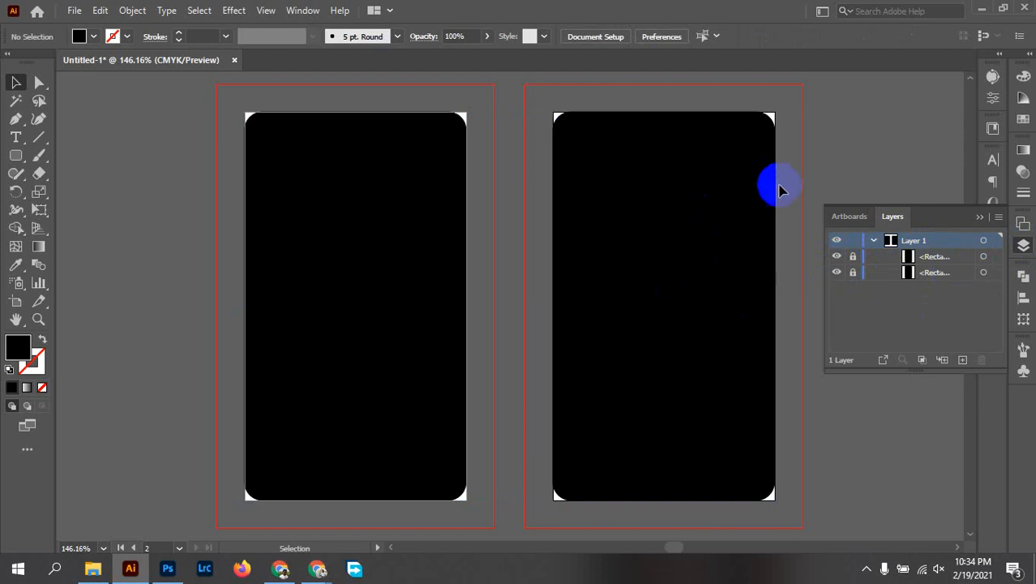
{"action": "left_click_drag", "start_coordinate": [671, 199], "coordinate": [170, 366]}
{"action": "left_click_drag", "start_coordinate": [587, 211], "coordinate": [183, 420]}
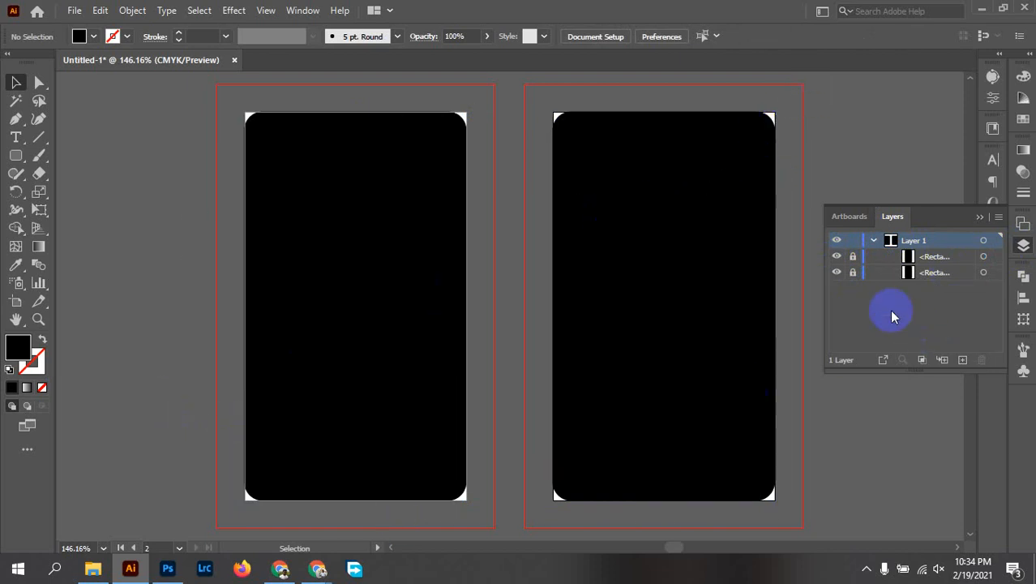
Unlock the rectangle on Artboard 2 for a test move, undo the move and lock it again.
{"action": "left_click", "coordinate": [853, 257]}
{"action": "left_click_drag", "start_coordinate": [702, 261], "coordinate": [730, 253]}
{"action": "key", "text": "ctrl+z"}
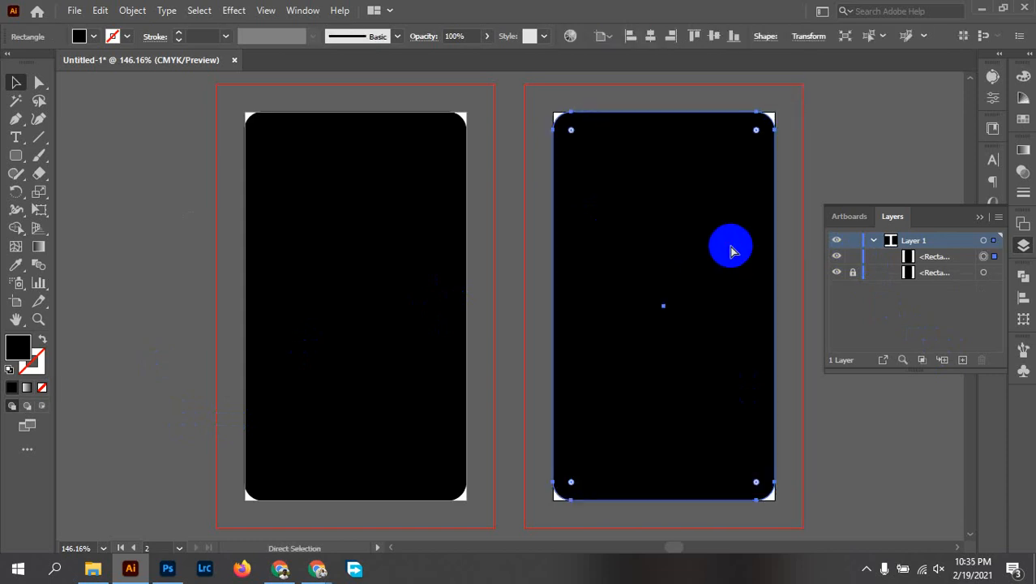
{"action": "left_click", "coordinate": [854, 258]}
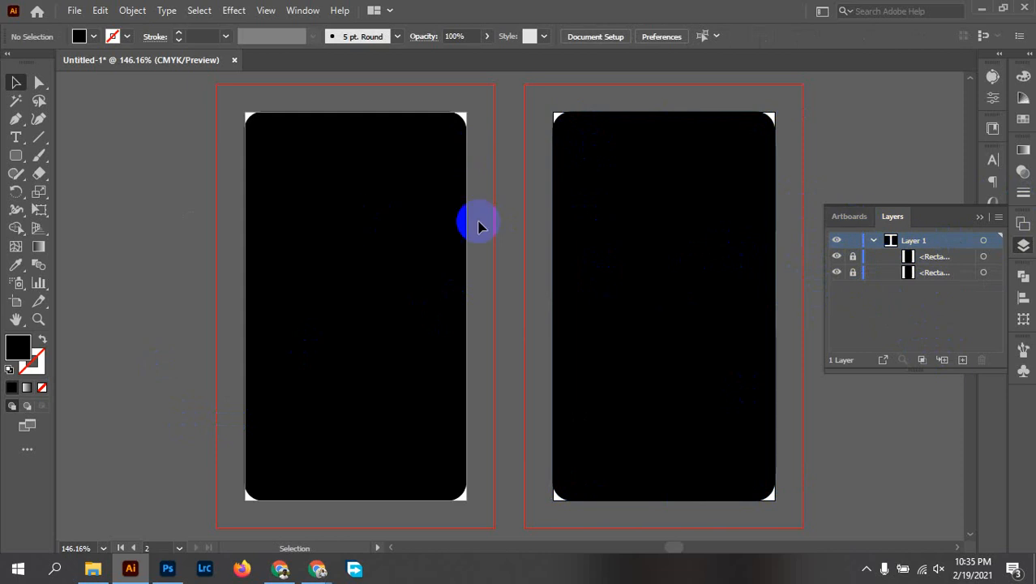
Close the layer list and try to select or move the locked rectangles on both artboards.
{"action": "left_click", "coordinate": [1023, 251]}
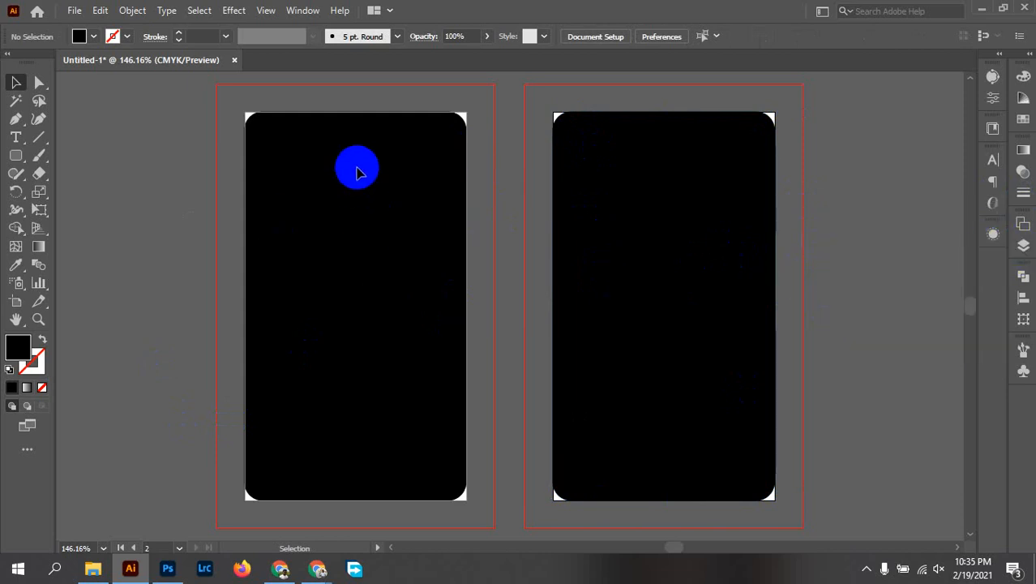
{"action": "left_click", "coordinate": [356, 169]}
{"action": "left_click_drag", "start_coordinate": [335, 309], "coordinate": [441, 185]}
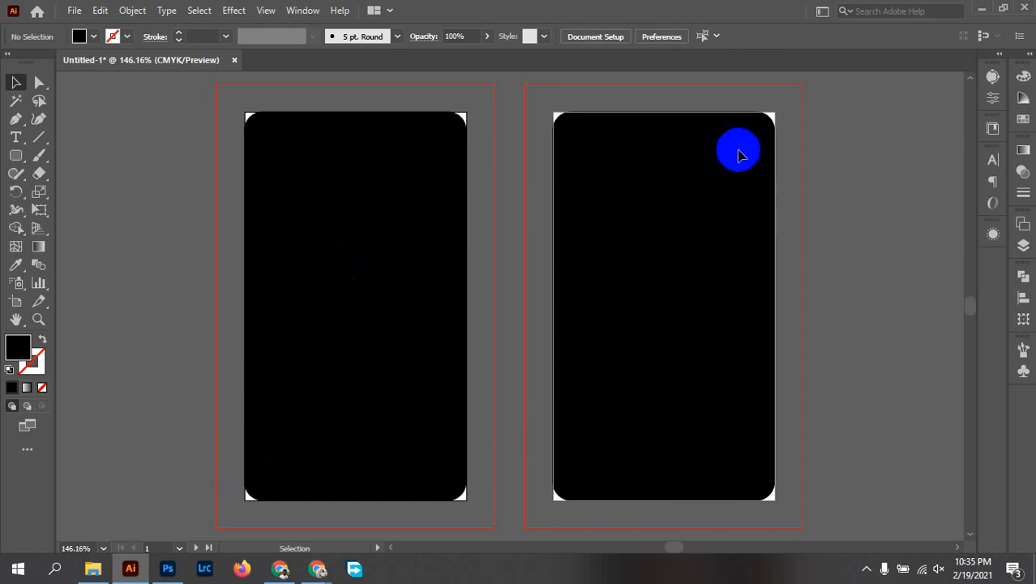
{"action": "left_click", "coordinate": [645, 269]}
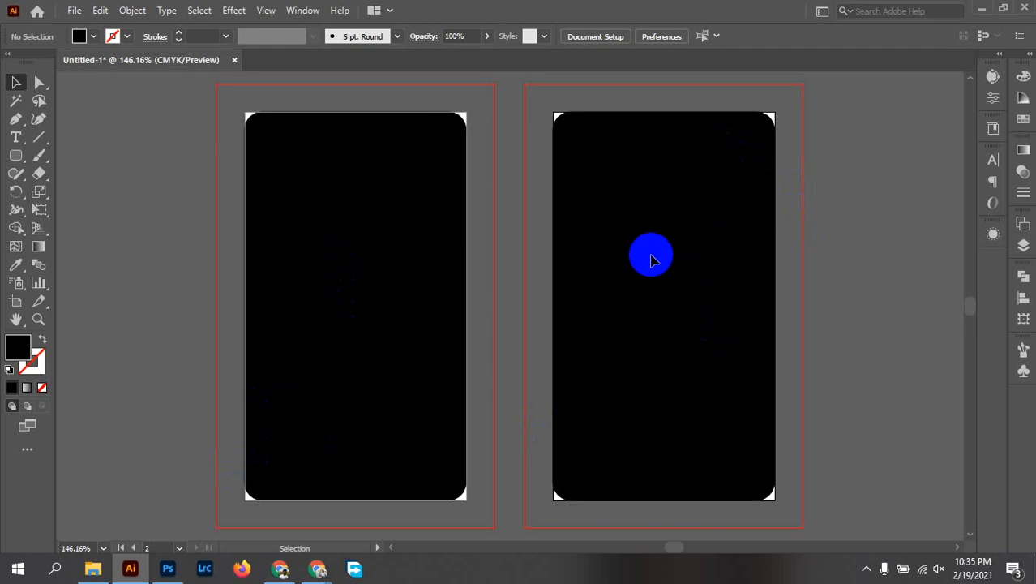
{"action": "key", "text": "ctrl"}
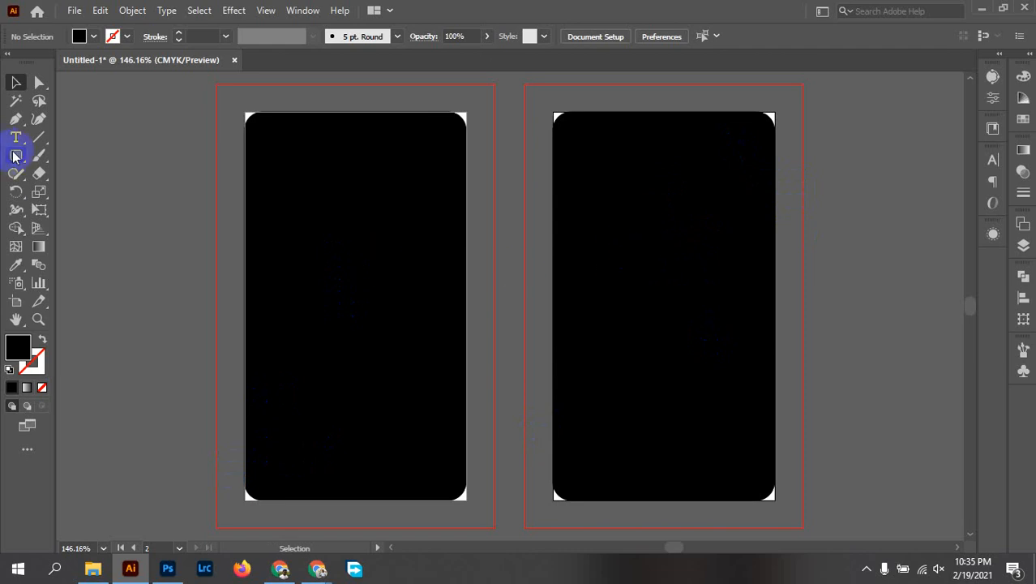
Create a plain rectangle 1.75 in wide and 3.25 in high on Artboard 1 with the Rectangle tool.
{"action": "left_click_drag", "start_coordinate": [19, 156], "coordinate": [85, 152]}
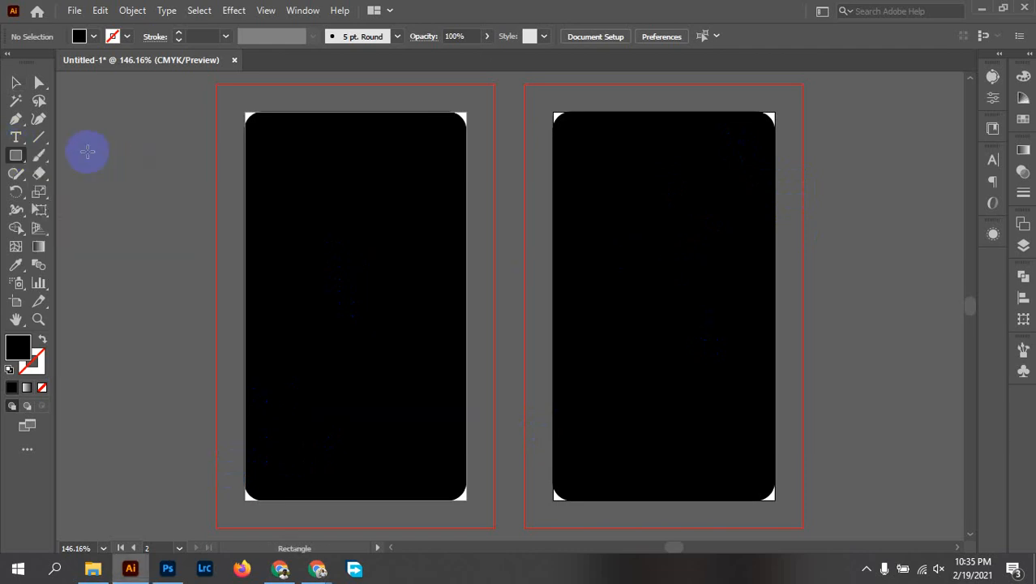
{"action": "left_click", "coordinate": [354, 215]}
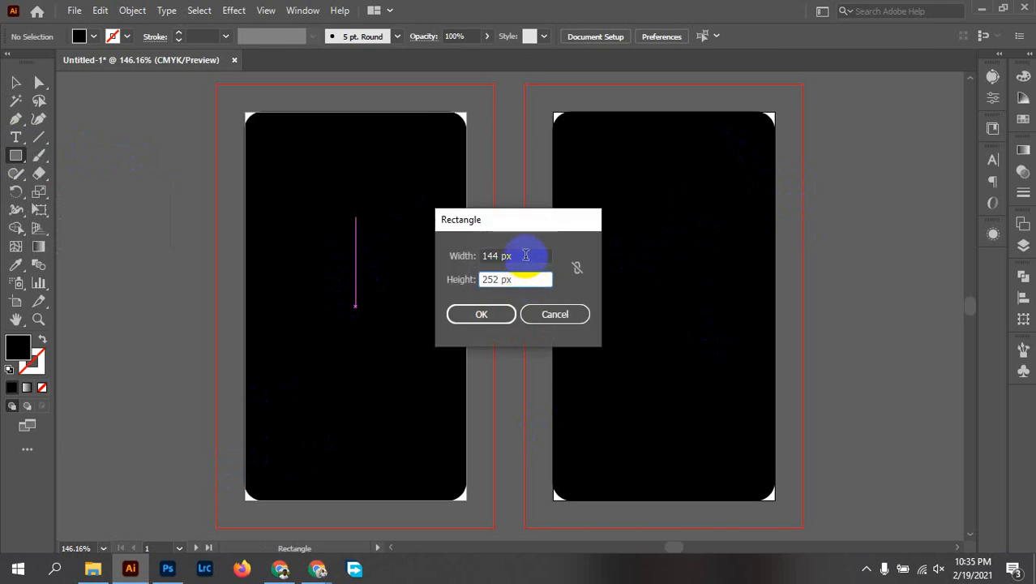
{"action": "left_click", "coordinate": [530, 256]}
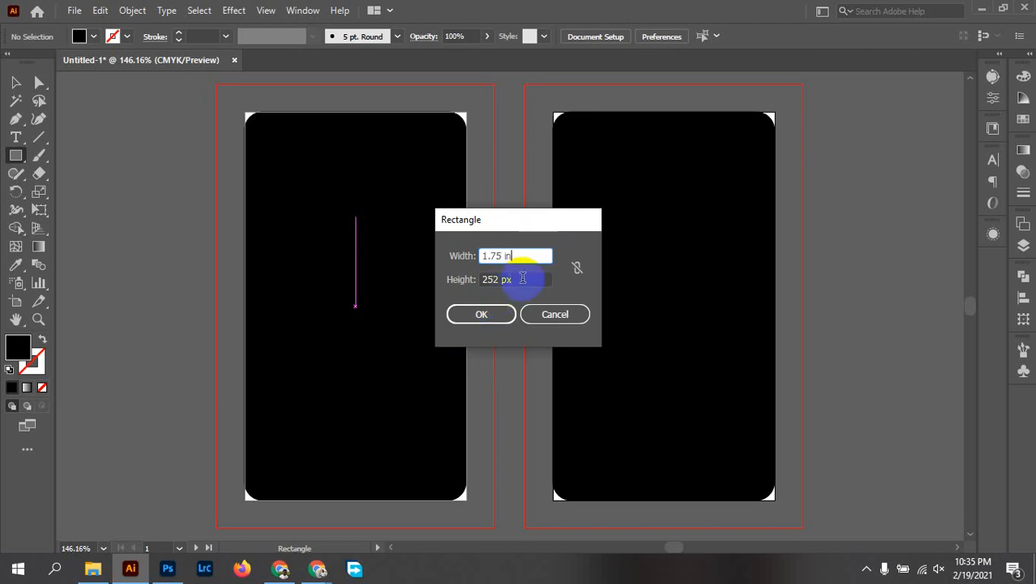
{"action": "left_click", "coordinate": [520, 279]}
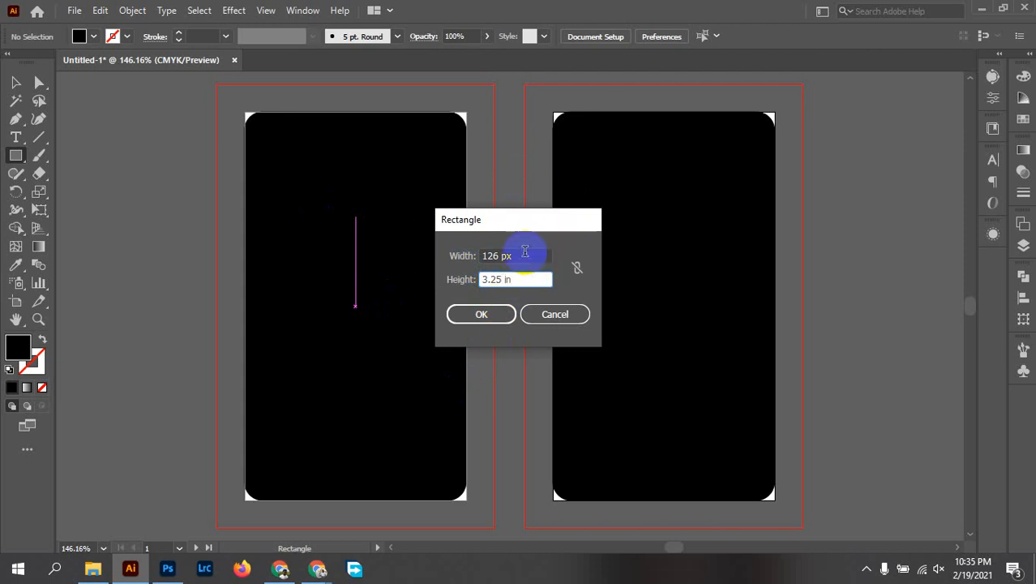
{"action": "left_click", "coordinate": [525, 258]}
{"action": "left_click", "coordinate": [534, 279]}
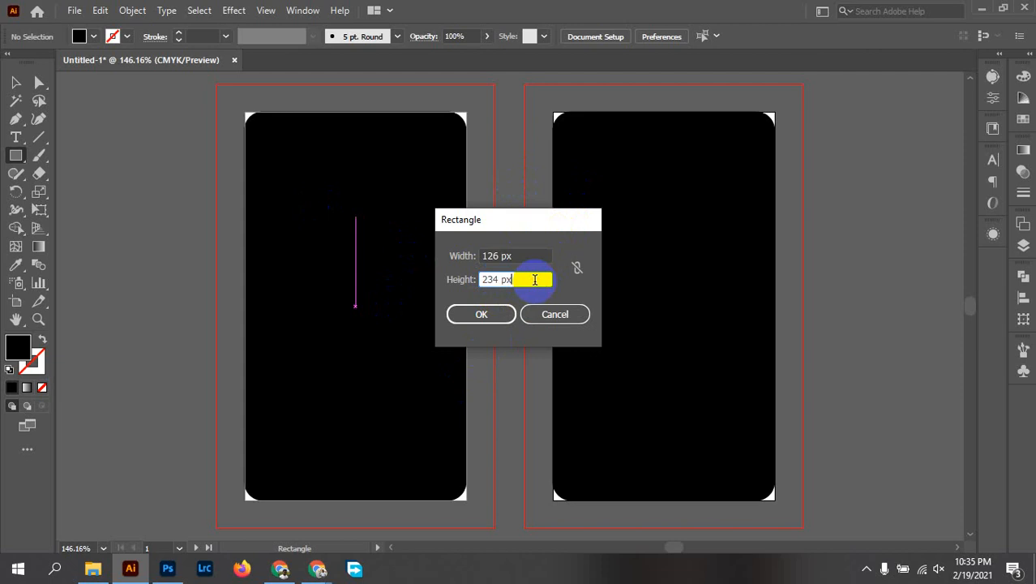
{"action": "left_click", "coordinate": [527, 256]}
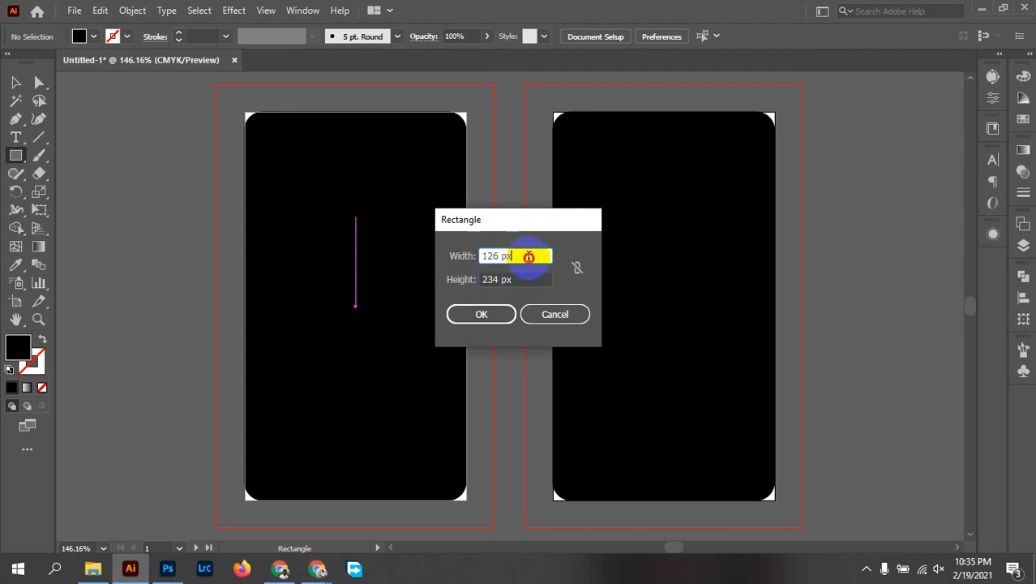
{"action": "left_click", "coordinate": [504, 254]}
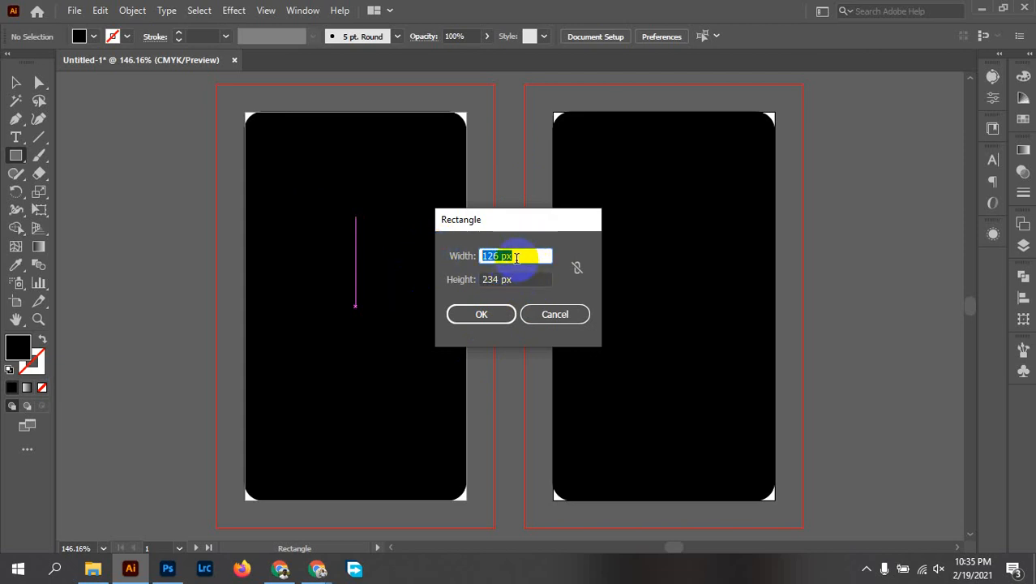
{"action": "left_click", "coordinate": [523, 277]}
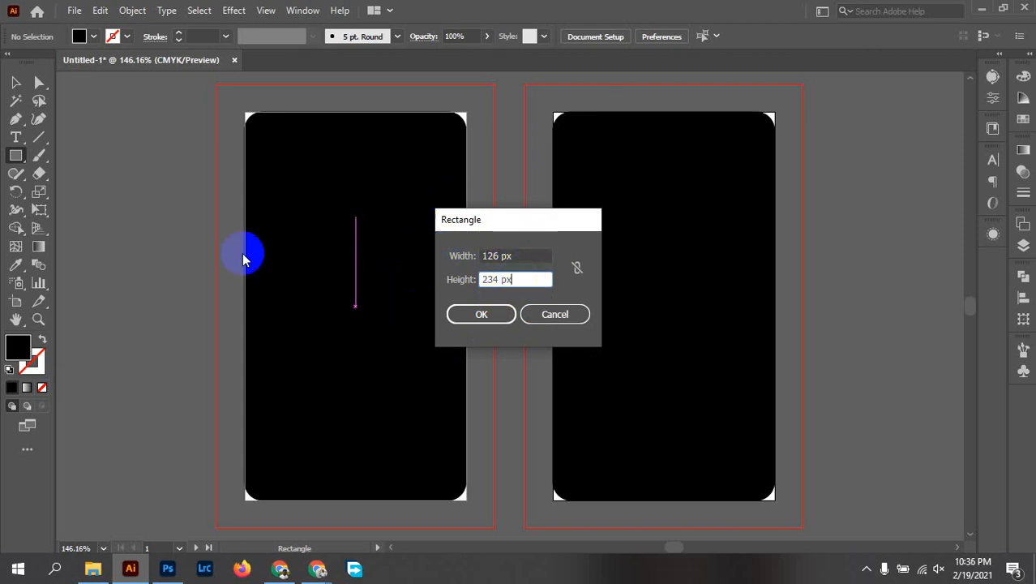
{"action": "left_click", "coordinate": [495, 321]}
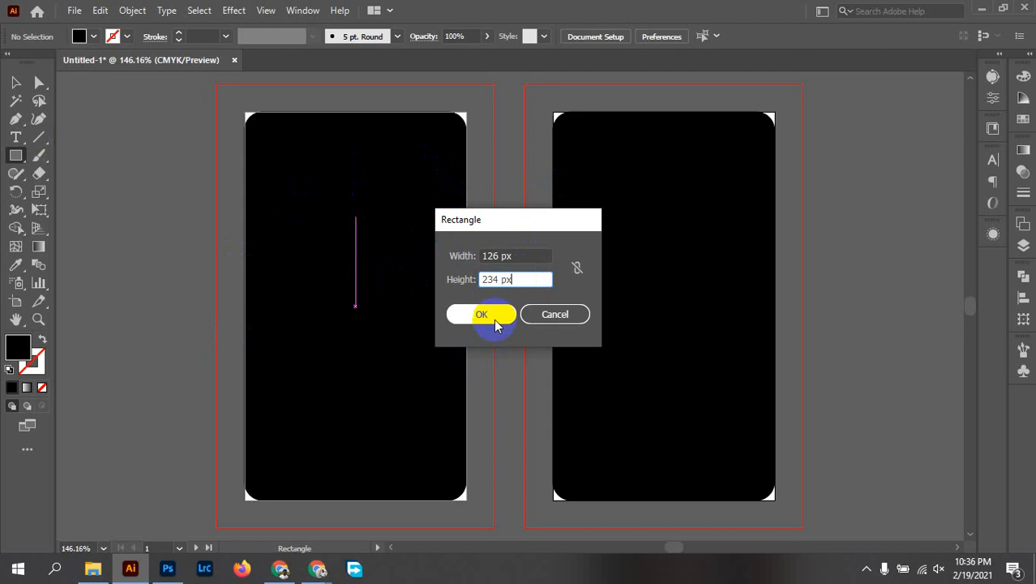
Fill the new rectangle with red and center it horizontally and vertically on Artboard 1.
{"action": "left_click", "coordinate": [83, 36]}
{"action": "left_click", "coordinate": [52, 64]}
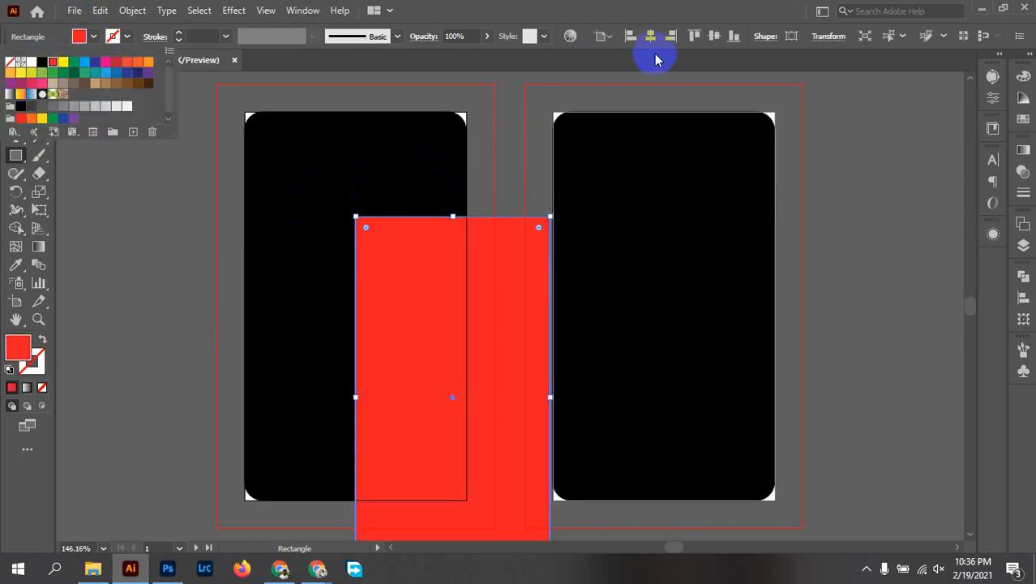
{"action": "left_click", "coordinate": [652, 34]}
{"action": "left_click", "coordinate": [651, 36]}
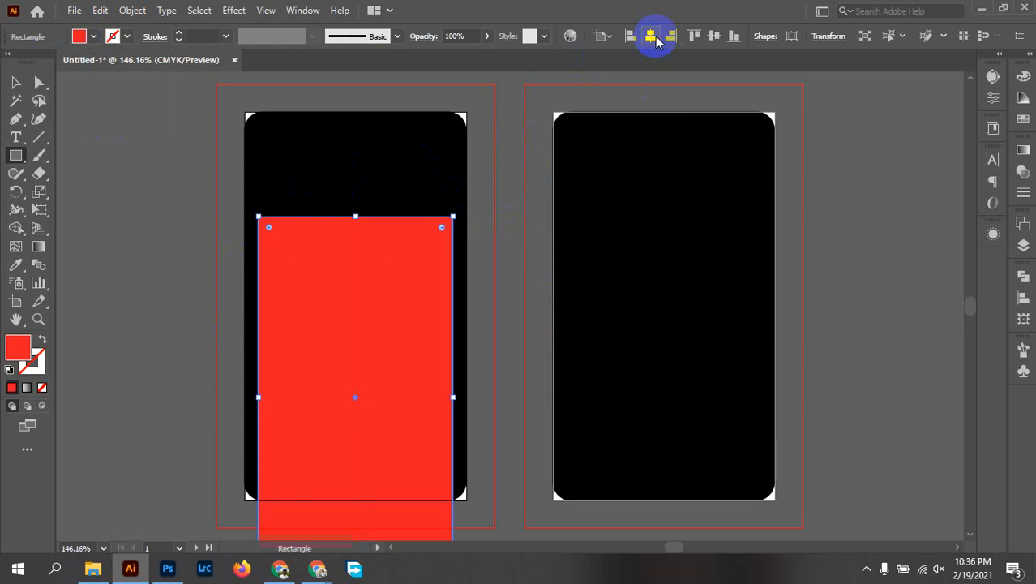
{"action": "left_click", "coordinate": [712, 36]}
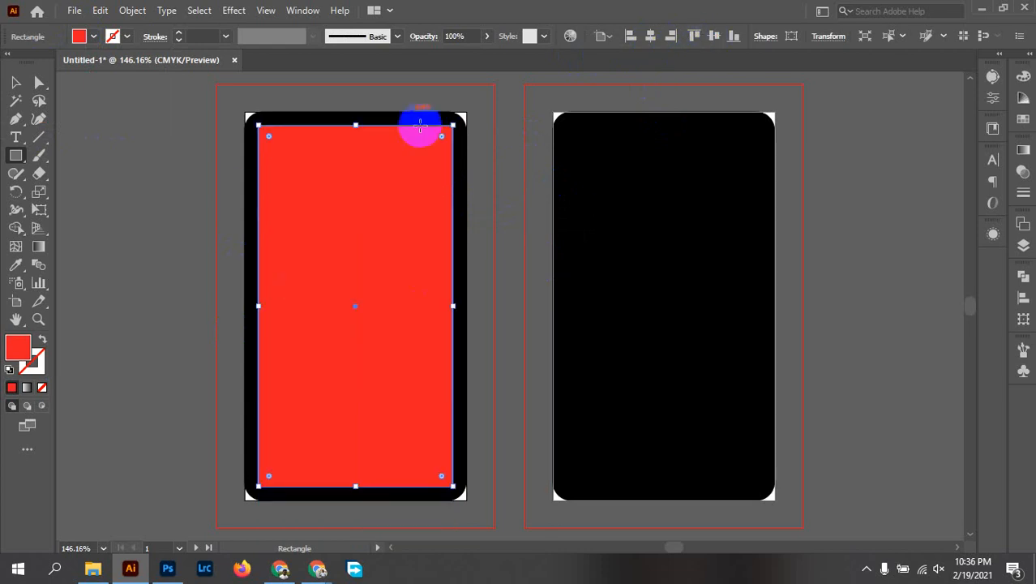
Examine the red rectangle and its margin to the edges of the black card shape on Artboard 1.
{"action": "left_click", "coordinate": [15, 84]}
{"action": "left_click", "coordinate": [150, 132]}
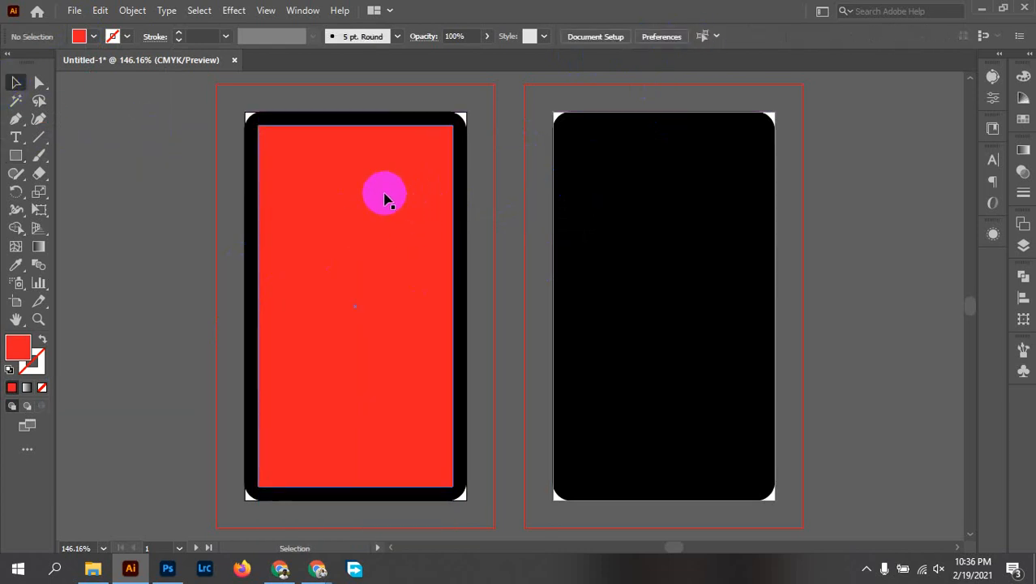
{"action": "left_click", "coordinate": [387, 208]}
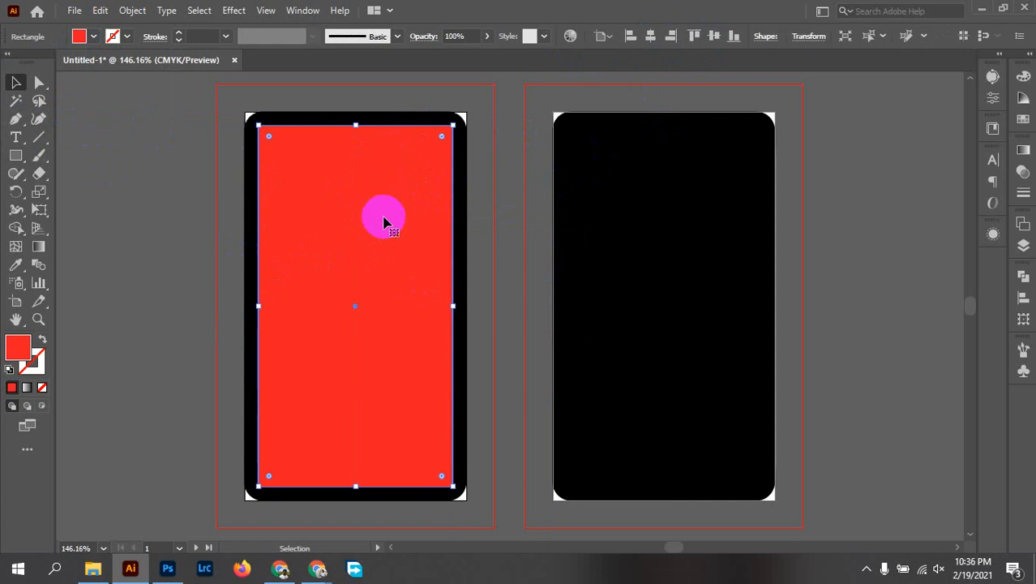
{"action": "left_click", "coordinate": [163, 321]}
{"action": "scroll", "coordinate": [365, 396], "scroll_direction": "up", "scroll_amount": 2}
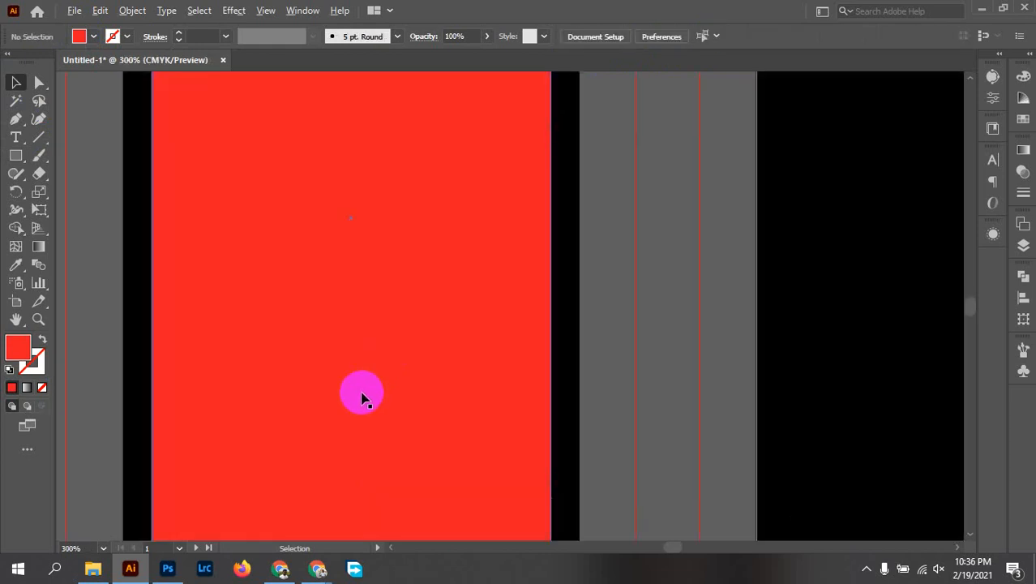
{"action": "scroll", "coordinate": [274, 347], "scroll_direction": "down", "scroll_amount": 2}
{"action": "scroll", "coordinate": [245, 436], "scroll_direction": "up", "scroll_amount": 3}
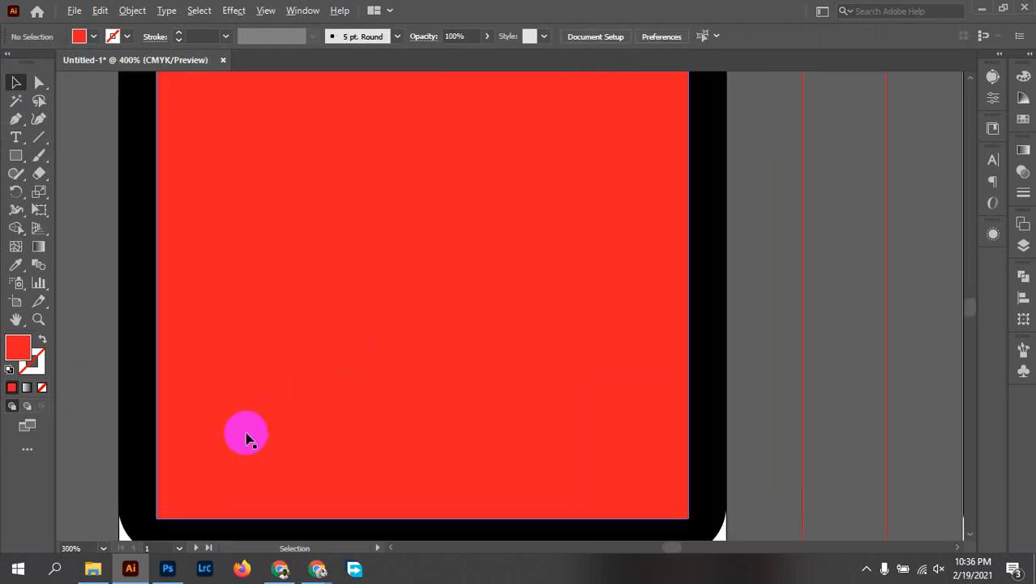
{"action": "scroll", "coordinate": [318, 398], "scroll_direction": "down", "scroll_amount": 2}
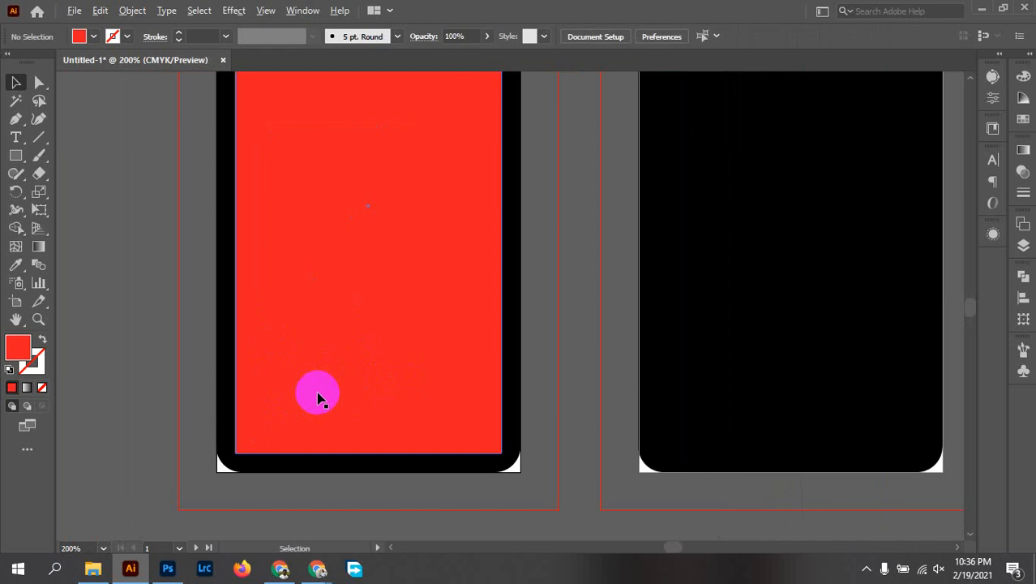
Convert the red safe-area rectangle on Artboard 1 into guides.
{"action": "scroll", "coordinate": [318, 397], "scroll_direction": "down", "scroll_amount": 1}
{"action": "key", "text": "space"}
{"action": "left_click_drag", "start_coordinate": [411, 248], "coordinate": [468, 329]}
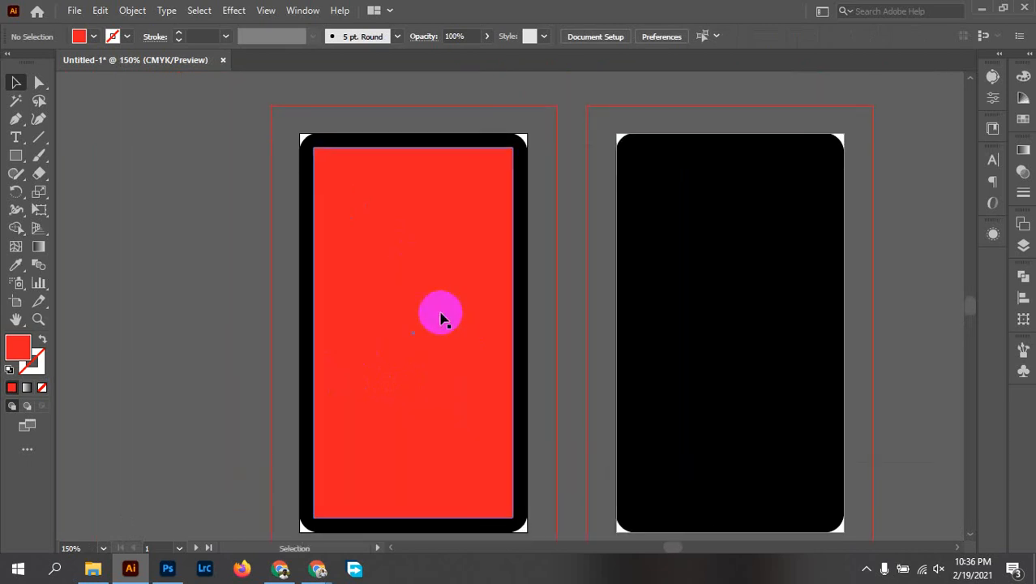
{"action": "left_click", "coordinate": [407, 254]}
{"action": "right_click", "coordinate": [407, 256]}
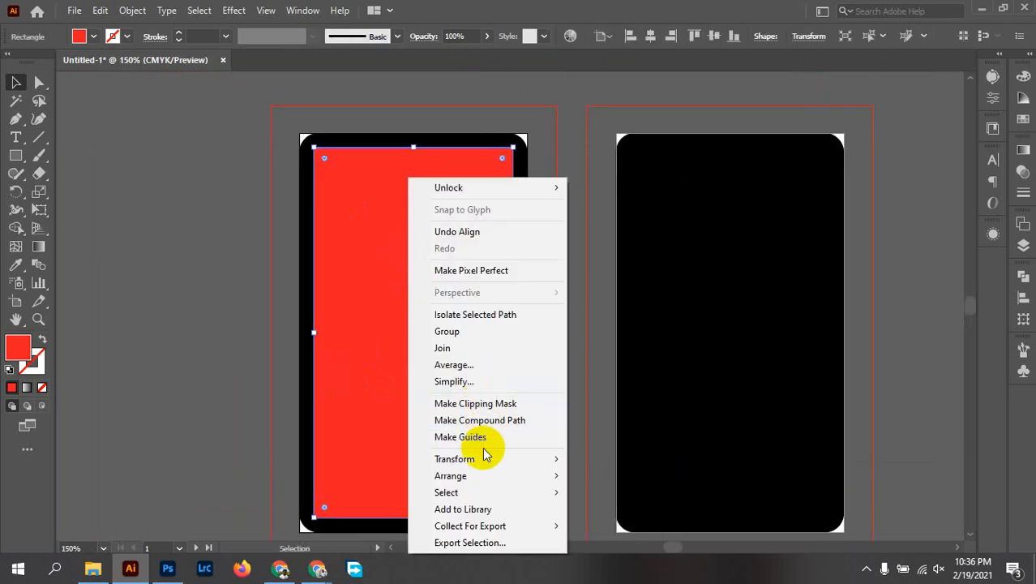
{"action": "left_click", "coordinate": [463, 438]}
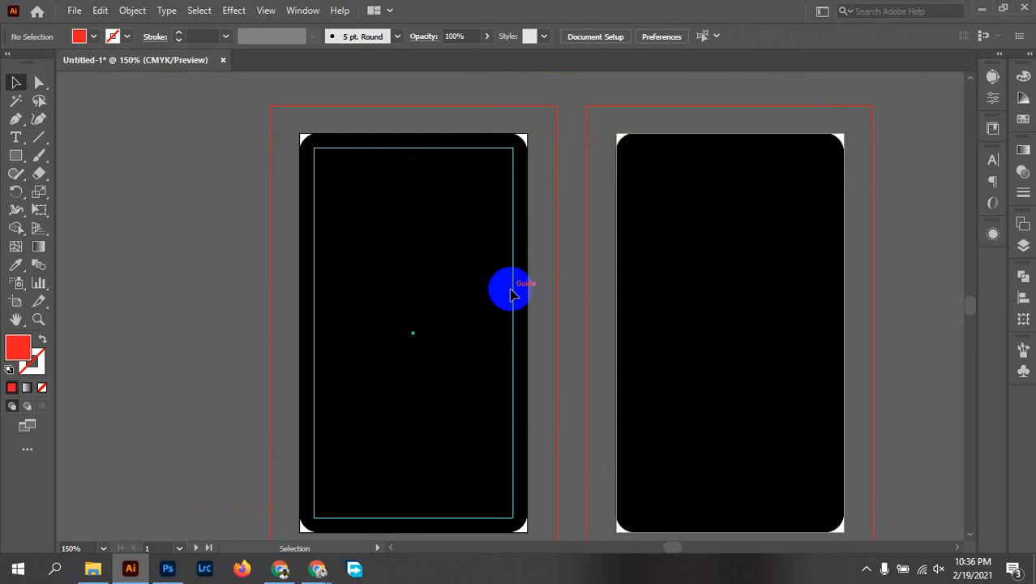
Show the rulers and set their units to inches.
{"action": "key", "text": "space"}
{"action": "left_click_drag", "start_coordinate": [518, 233], "coordinate": [417, 367]}
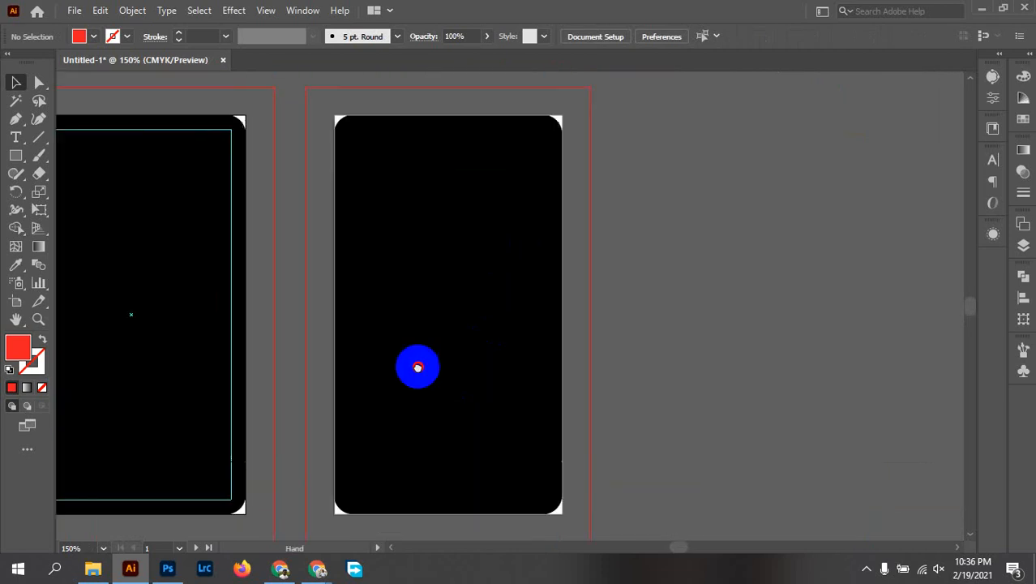
{"action": "left_click_drag", "start_coordinate": [450, 328], "coordinate": [475, 296]}
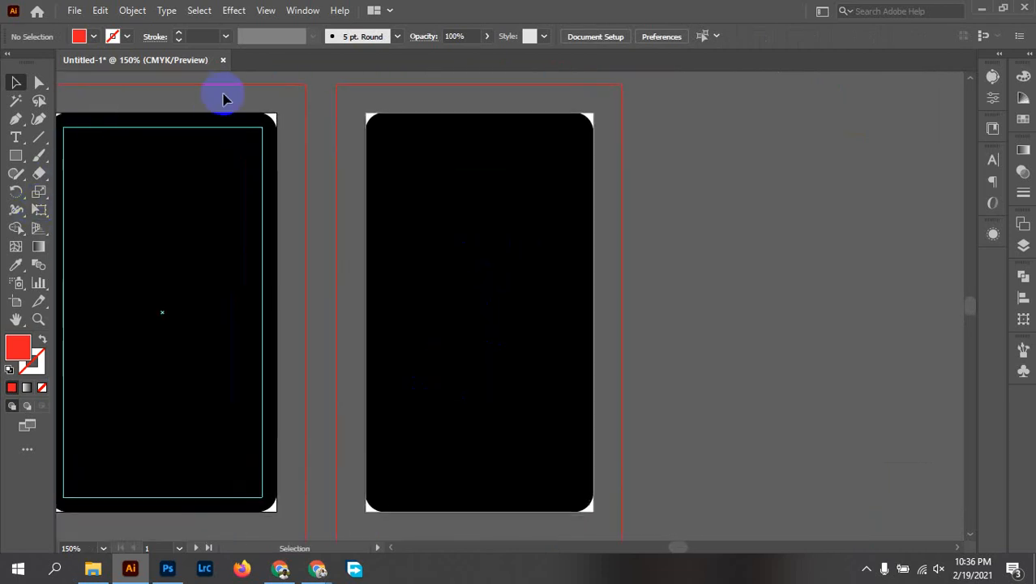
{"action": "key", "text": "ctrl+r"}
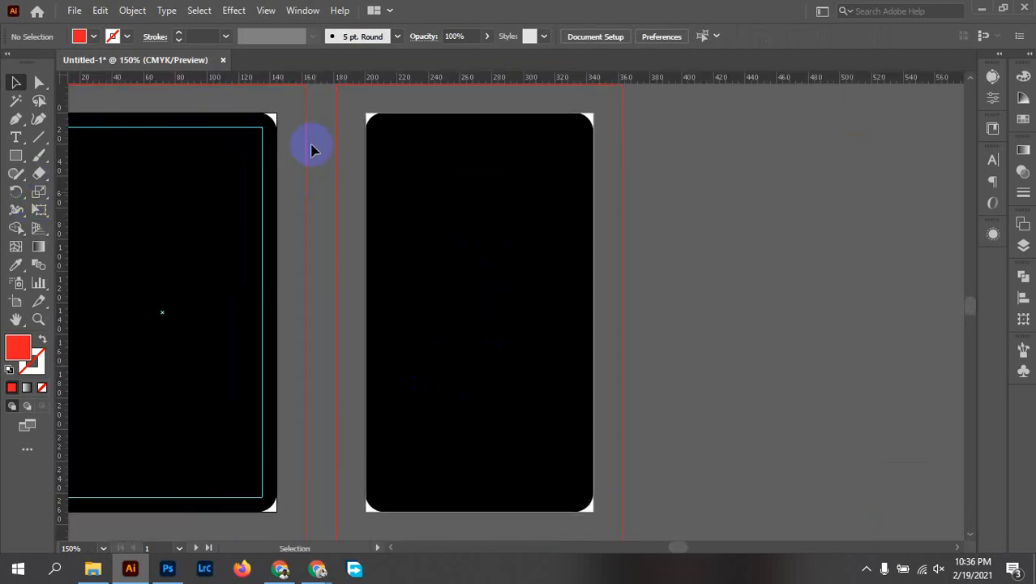
{"action": "right_click", "coordinate": [311, 78]}
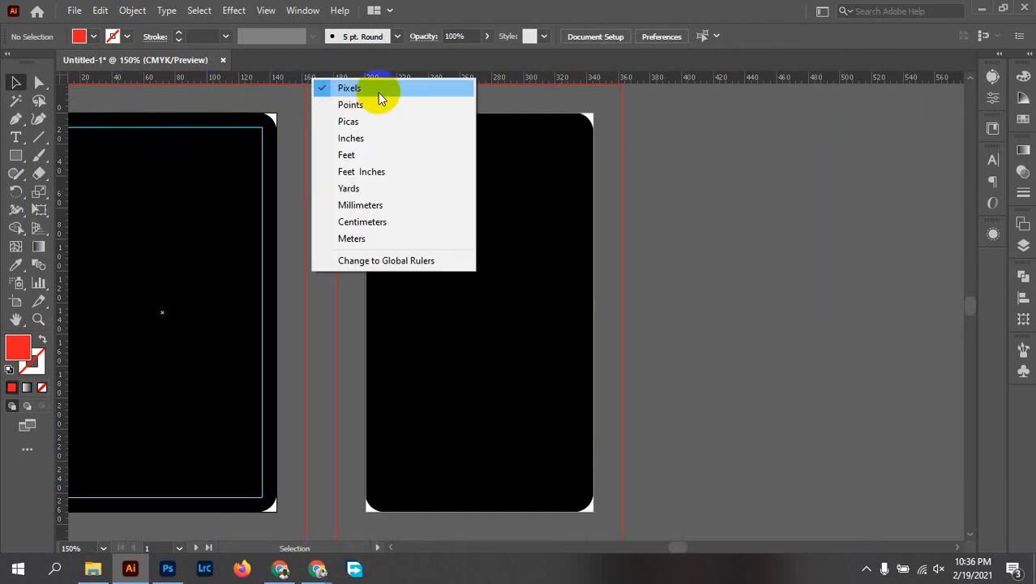
{"action": "right_click", "coordinate": [539, 78]}
{"action": "right_click", "coordinate": [541, 78]}
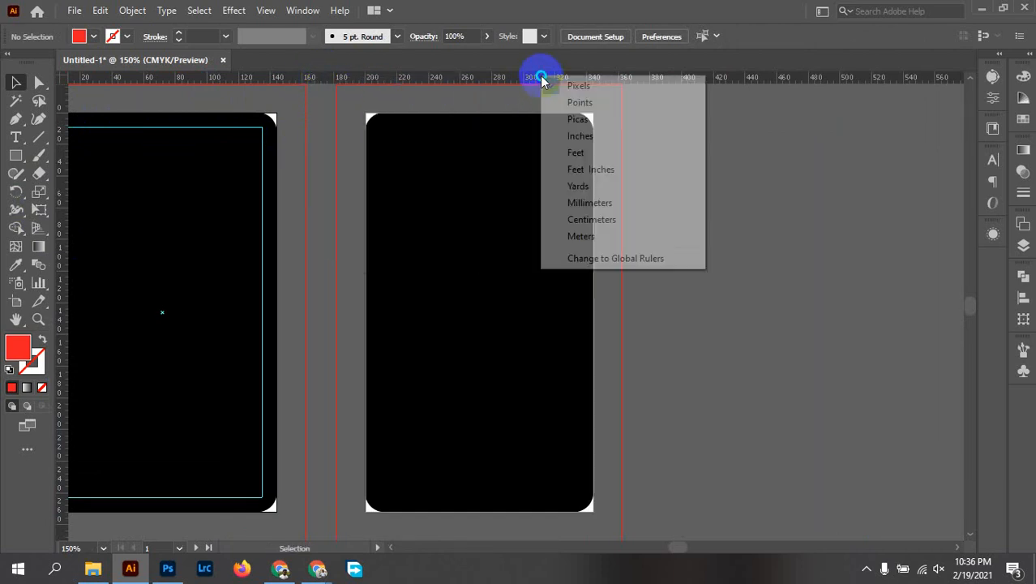
{"action": "left_click", "coordinate": [601, 137]}
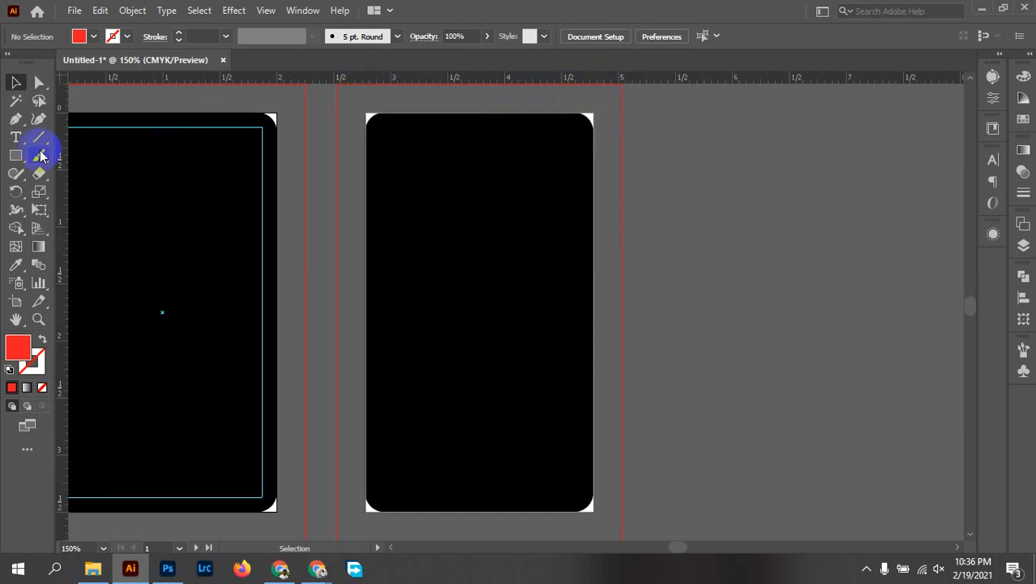
Create a plain rectangle 1.75 in wide and 3.25 in high on Artboard 2 with the Rectangle tool.
{"action": "left_click", "coordinate": [16, 155]}
{"action": "left_click", "coordinate": [480, 238]}
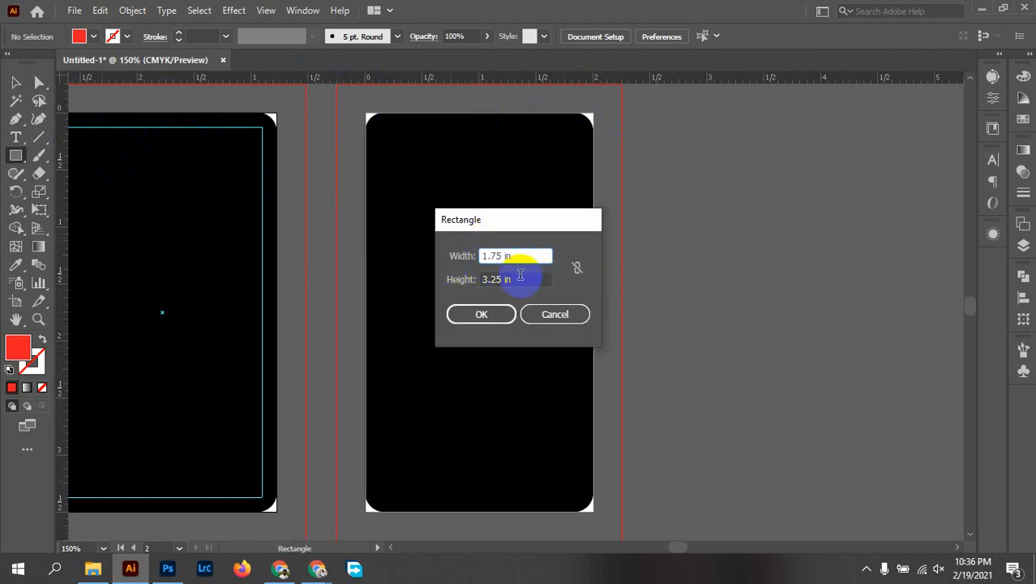
{"action": "left_click", "coordinate": [507, 255]}
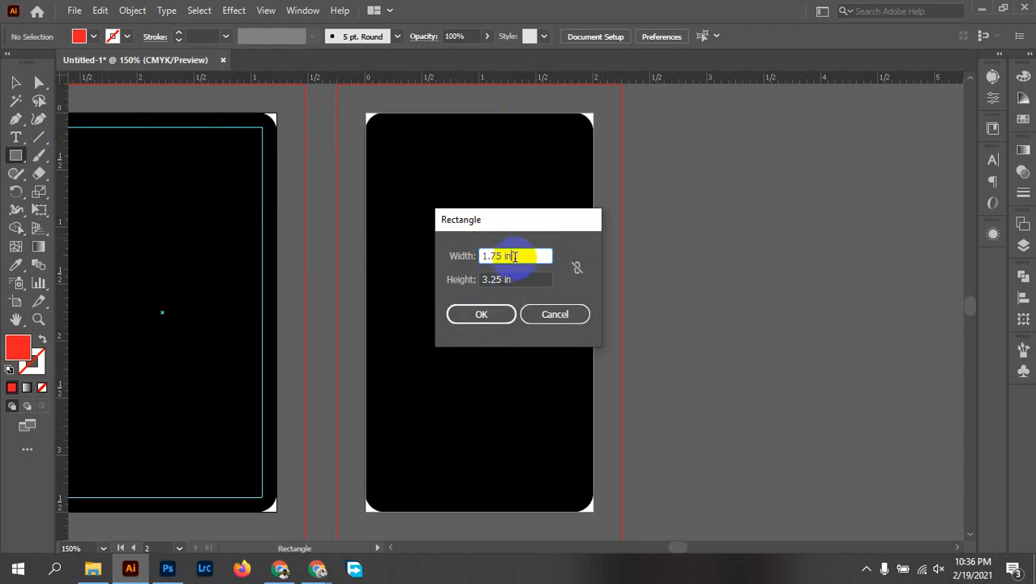
{"action": "left_click", "coordinate": [519, 280]}
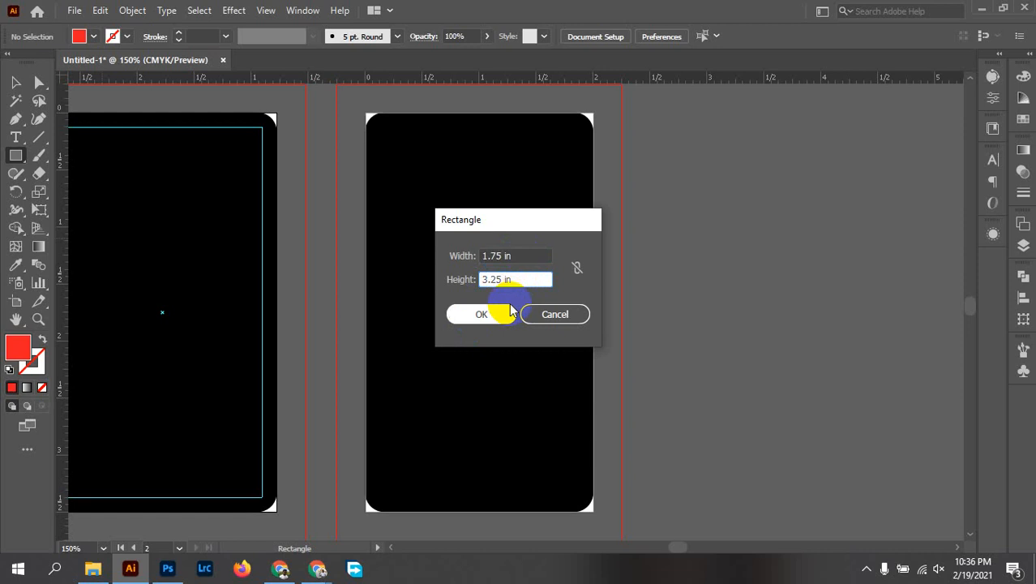
{"action": "left_click", "coordinate": [503, 315]}
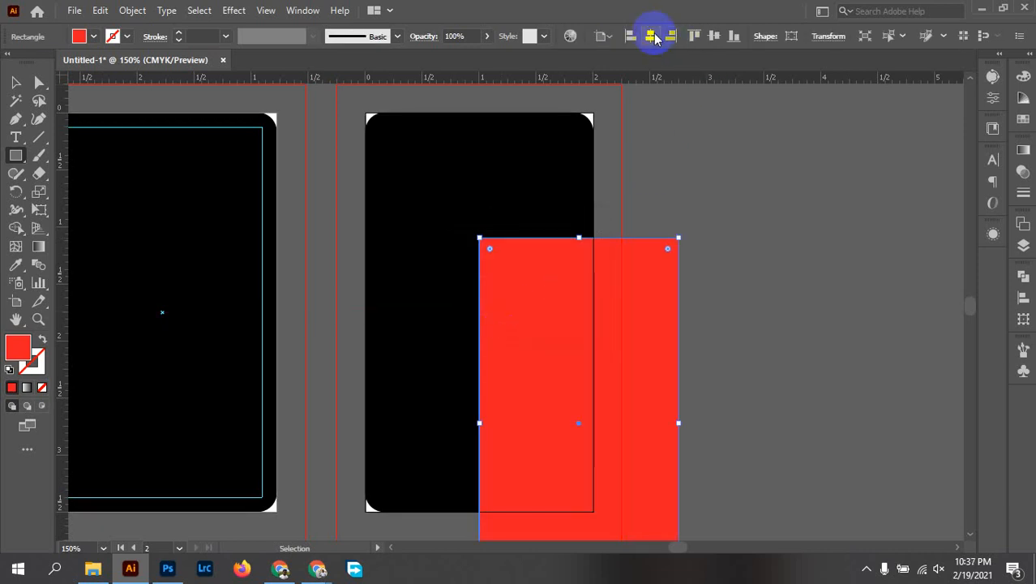
Center the new red rectangle horizontally and vertically on Artboard 2 and convert it into guides.
{"action": "left_click", "coordinate": [1023, 225]}
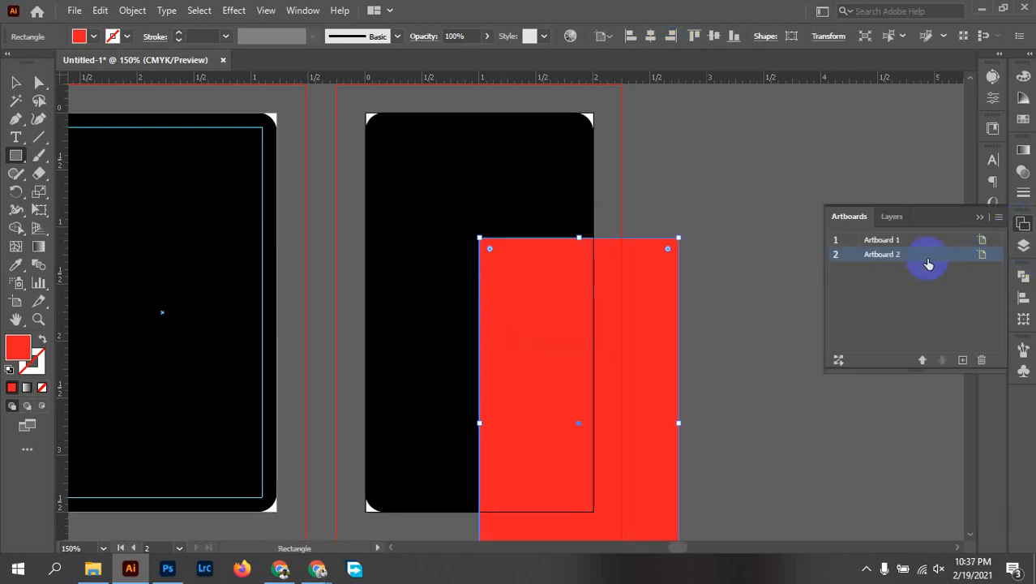
{"action": "double_click", "coordinate": [923, 262]}
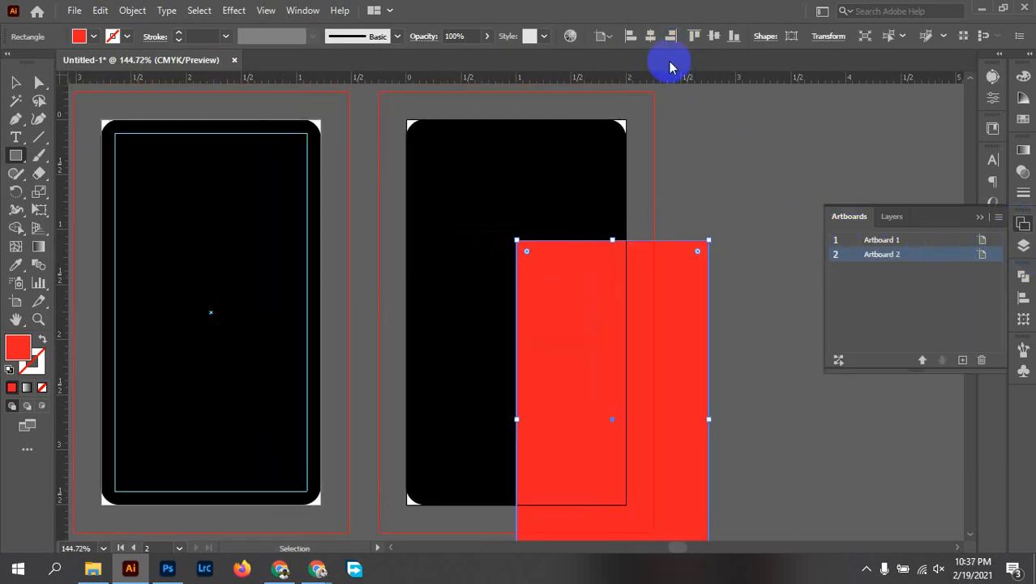
{"action": "left_click", "coordinate": [650, 36]}
{"action": "left_click", "coordinate": [714, 35]}
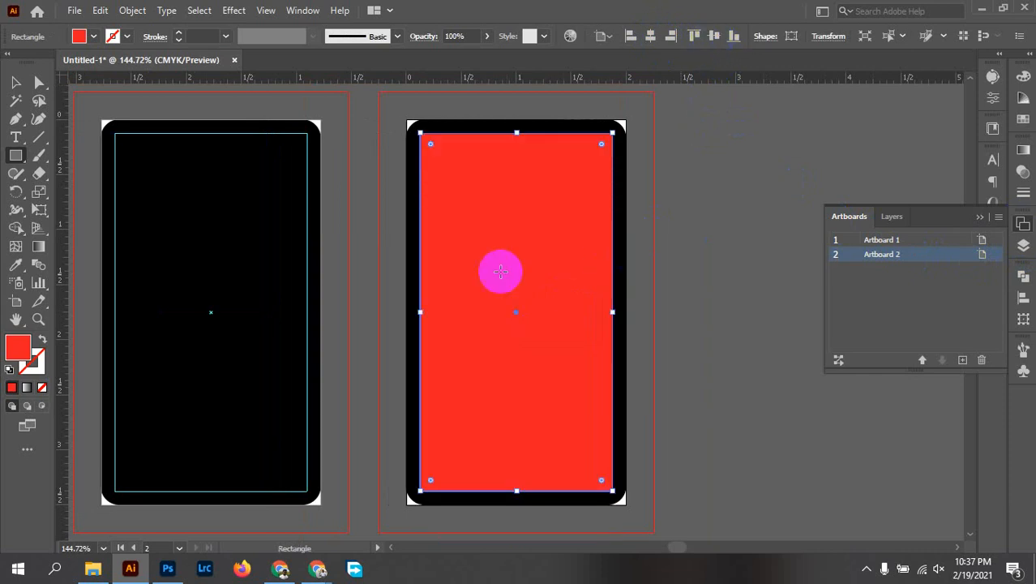
{"action": "right_click", "coordinate": [474, 230]}
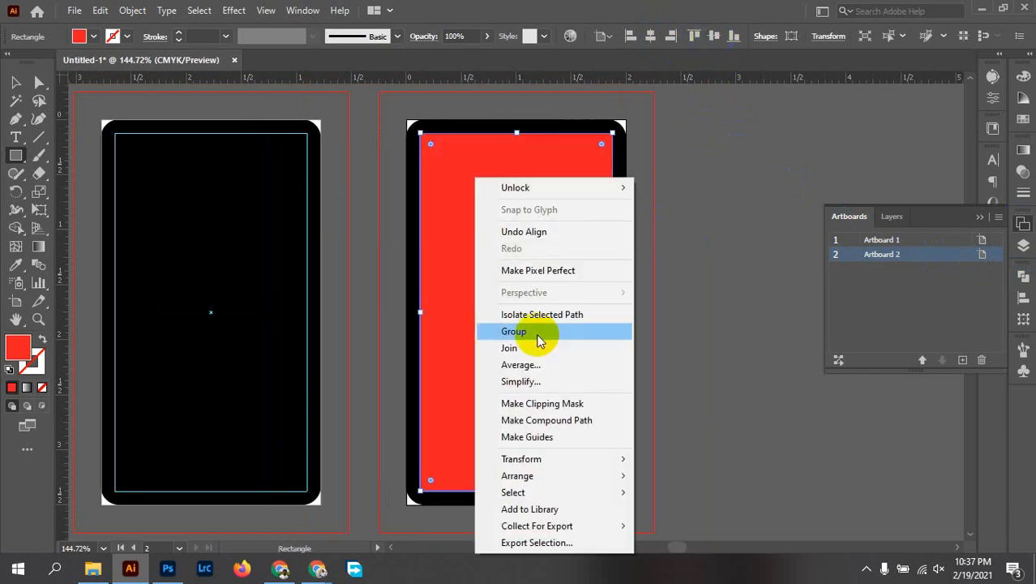
{"action": "left_click", "coordinate": [593, 443]}
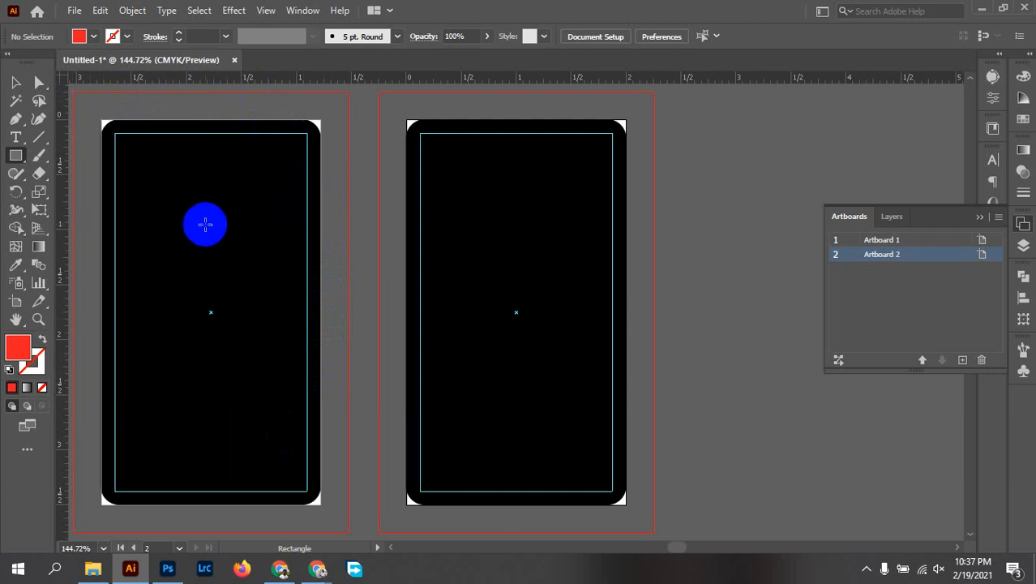
{"action": "left_click_drag", "start_coordinate": [84, 102], "coordinate": [171, 173]}
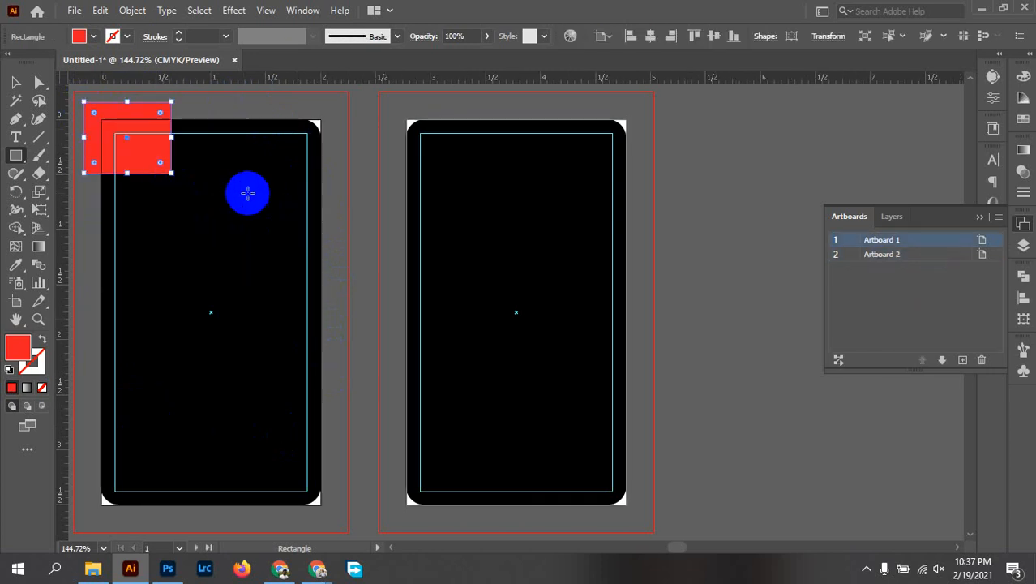
{"action": "key", "text": "Delete"}
{"action": "left_click", "coordinate": [16, 82]}
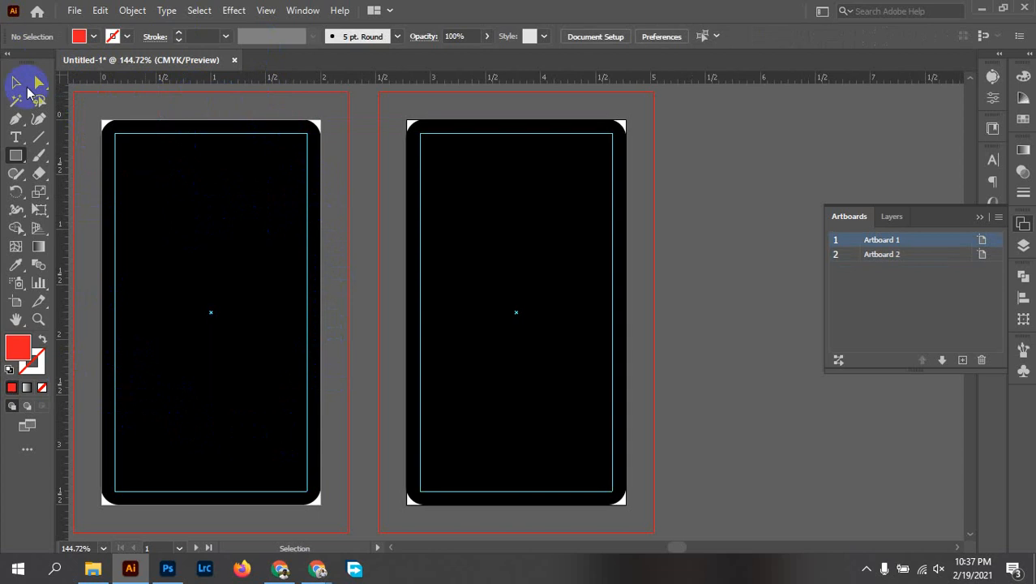
Start a rounded rectangle on the empty canvas left of Artboard 1, with width 3.75 in and height 2.25 in.
{"action": "left_click_drag", "start_coordinate": [194, 172], "coordinate": [349, 173]}
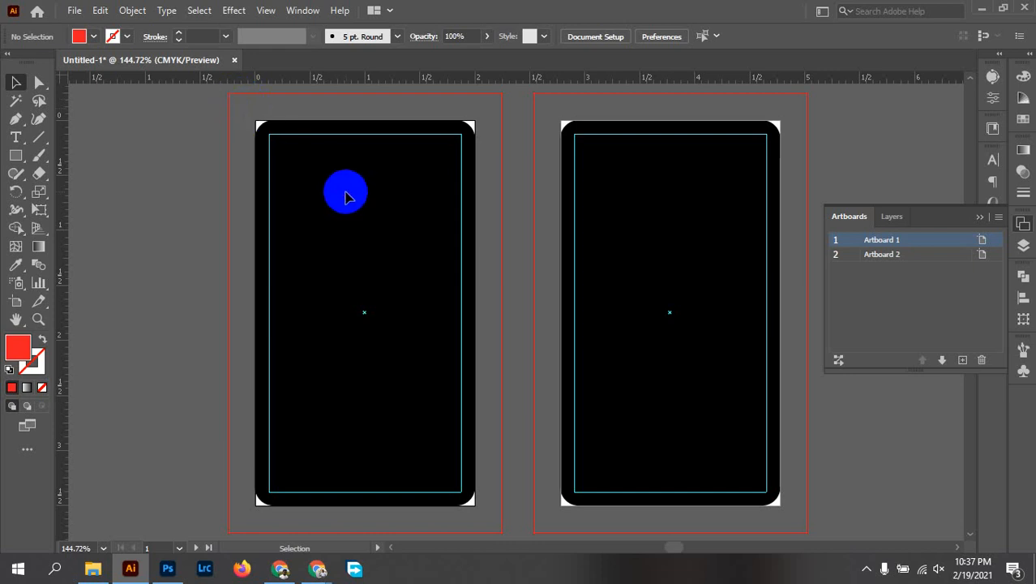
{"action": "left_click_drag", "start_coordinate": [297, 221], "coordinate": [626, 250]}
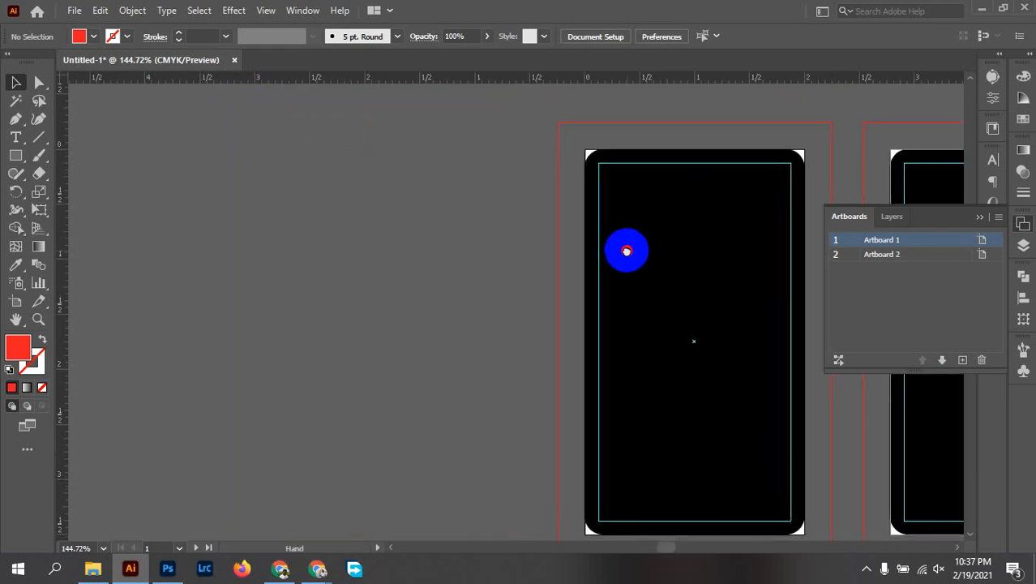
{"action": "left_click", "coordinate": [15, 155]}
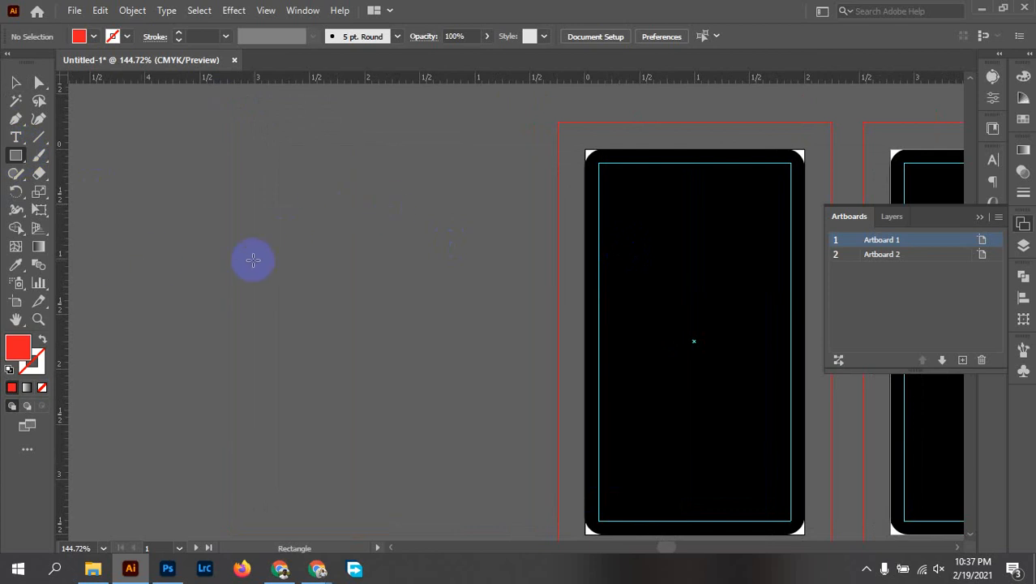
{"action": "left_click", "coordinate": [15, 154]}
{"action": "left_click", "coordinate": [89, 173]}
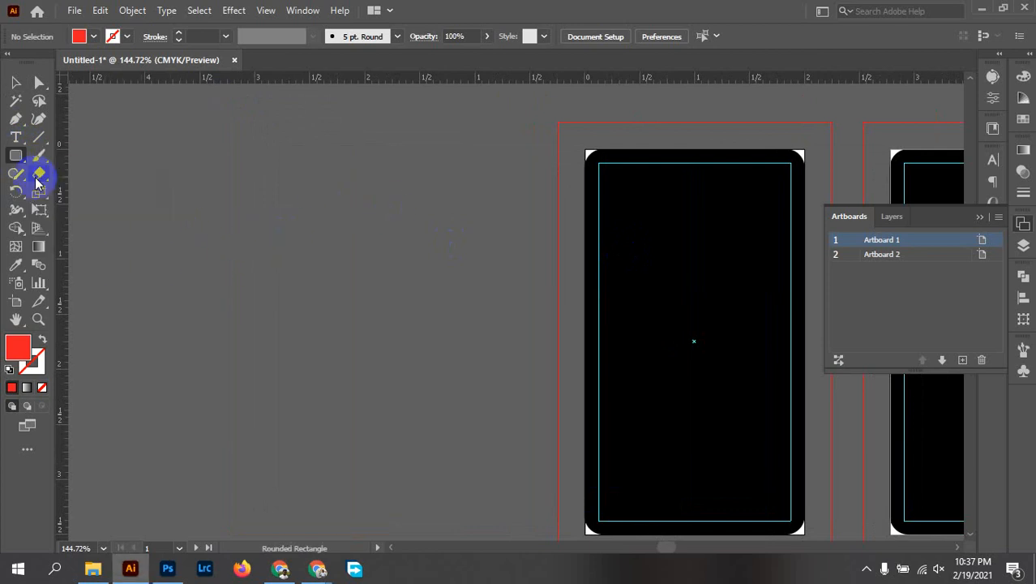
{"action": "left_click", "coordinate": [354, 259]}
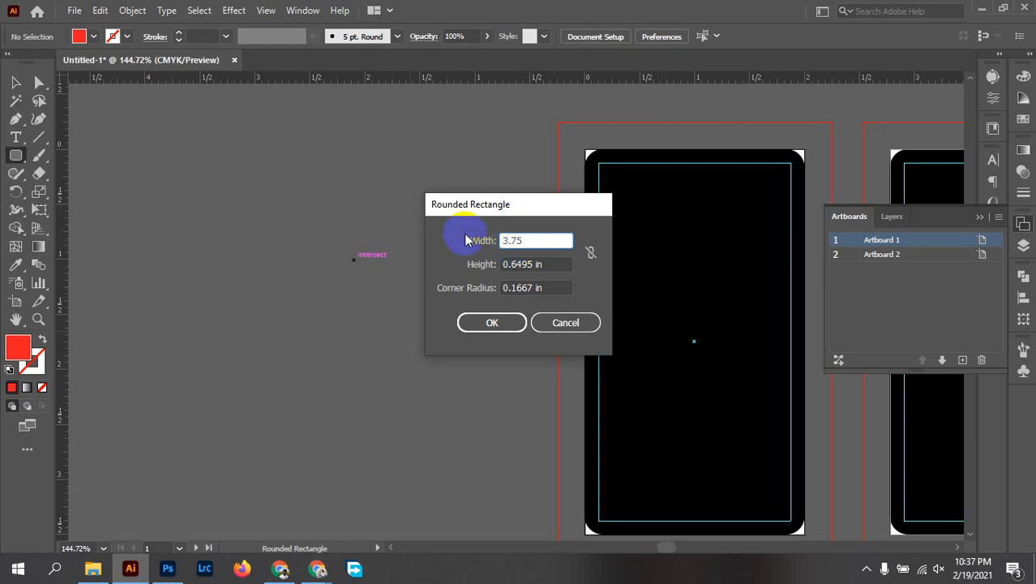
{"action": "key", "text": "Tab"}
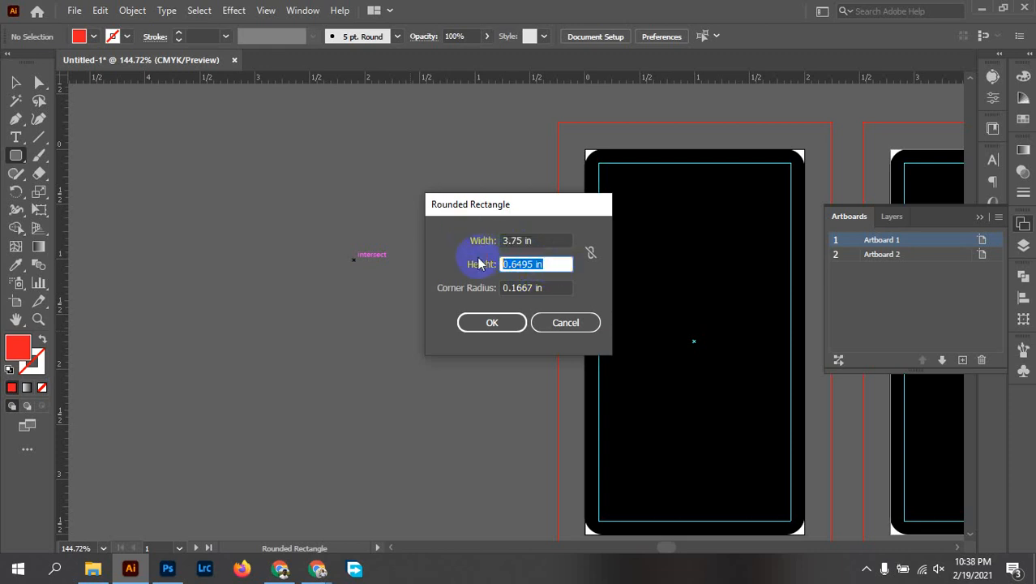
{"action": "type", "text": "2.25"}
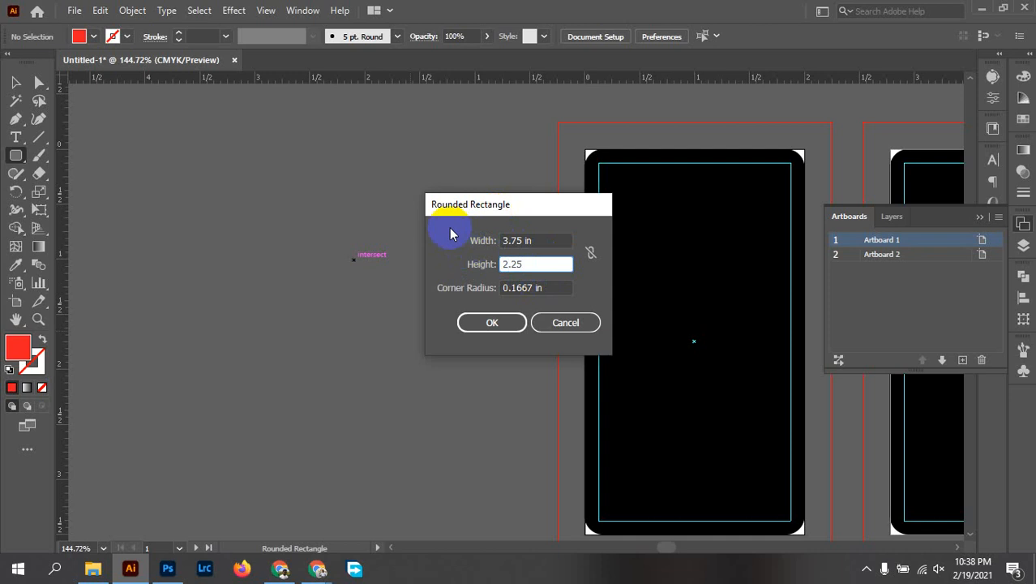
Set the corner radius to 30 px and create the rounded rectangle.
{"action": "left_click", "coordinate": [551, 286]}
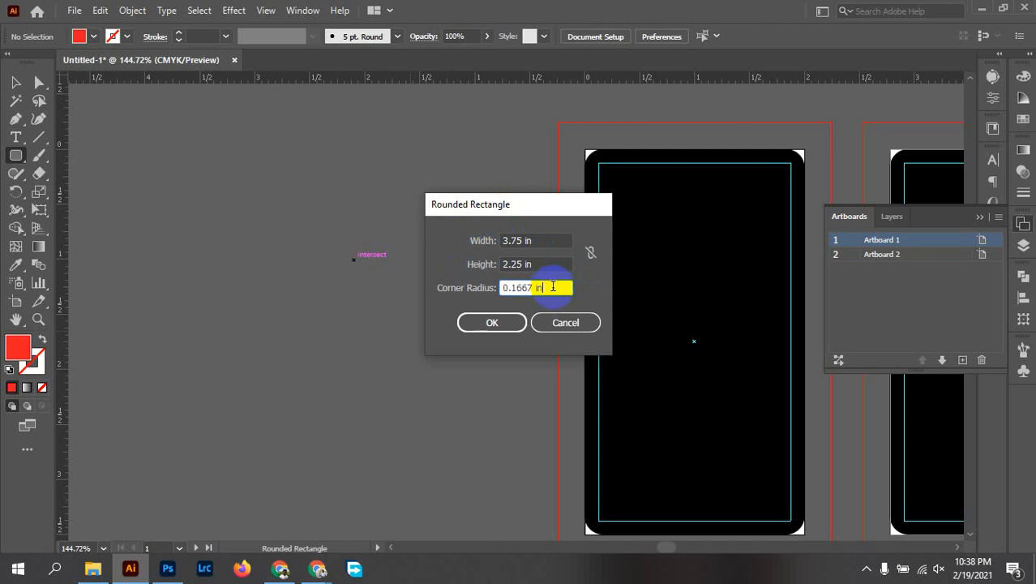
{"action": "left_click_drag", "start_coordinate": [553, 285], "coordinate": [461, 288]}
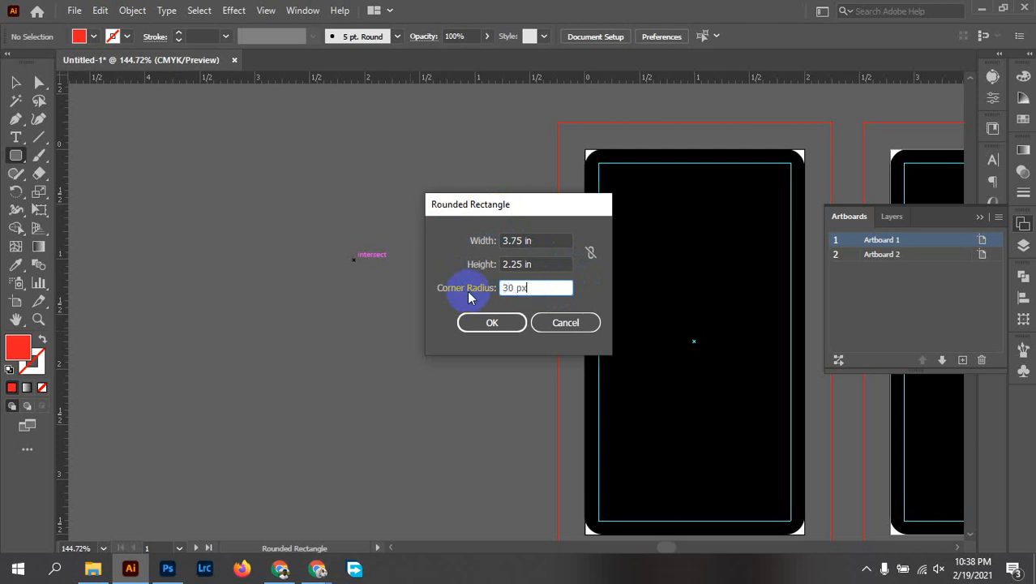
{"action": "left_click", "coordinate": [546, 263]}
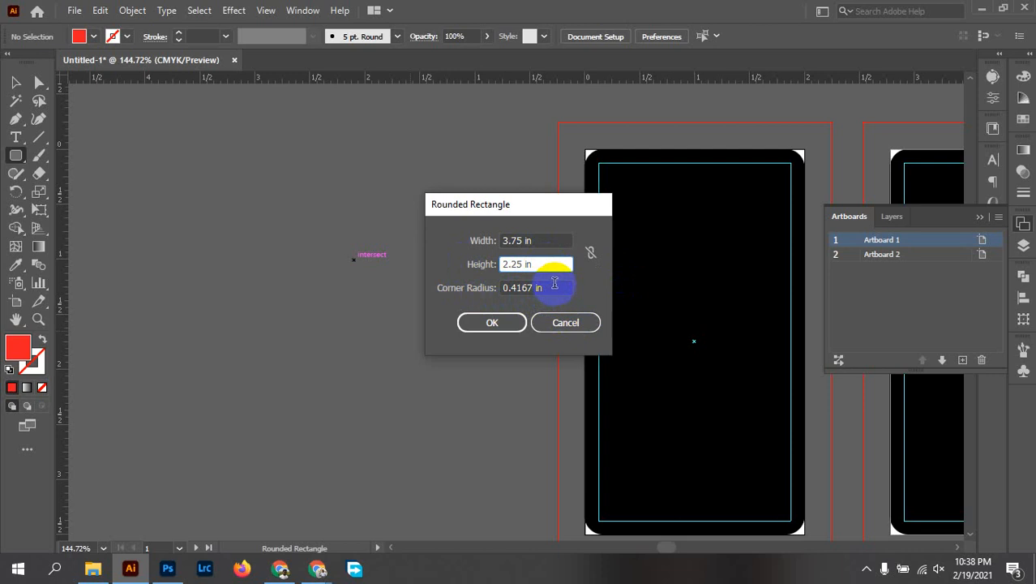
{"action": "left_click", "coordinate": [555, 285]}
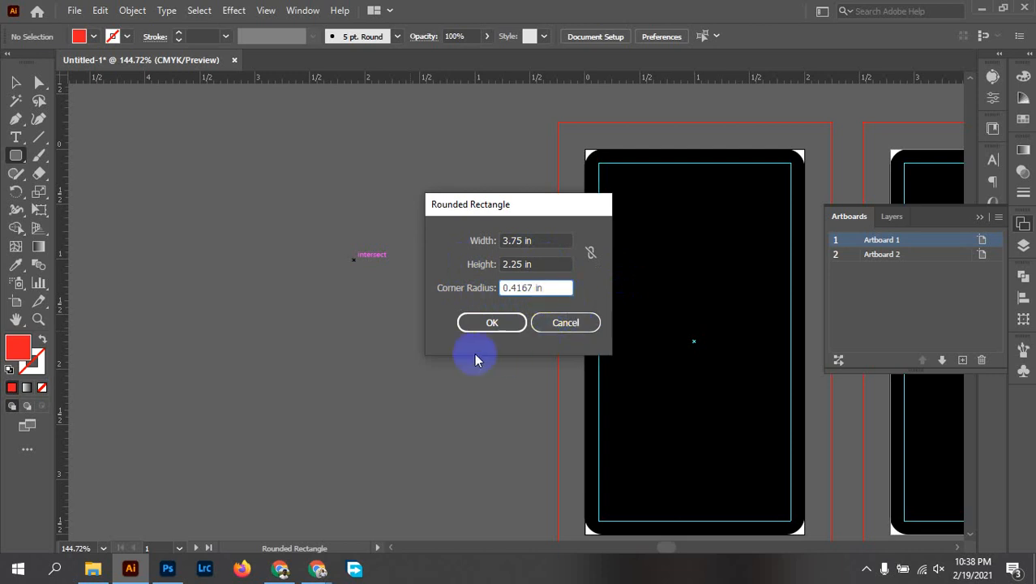
{"action": "left_click", "coordinate": [482, 326]}
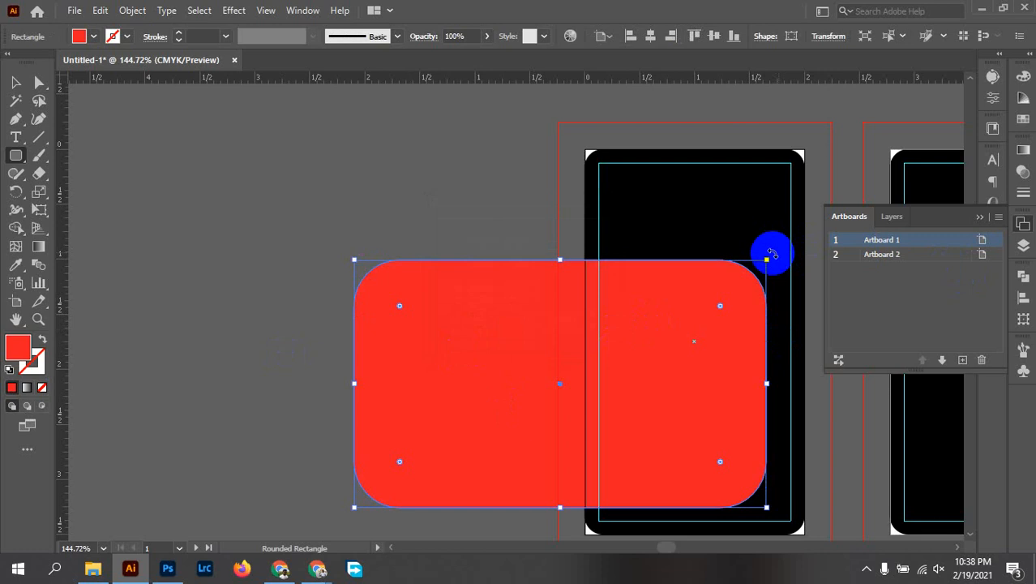
Rotate the red rounded rectangle 90 degrees to portrait and move it onto the empty canvas left of Artboard 1.
{"action": "left_click_drag", "start_coordinate": [771, 254], "coordinate": [576, 467]}
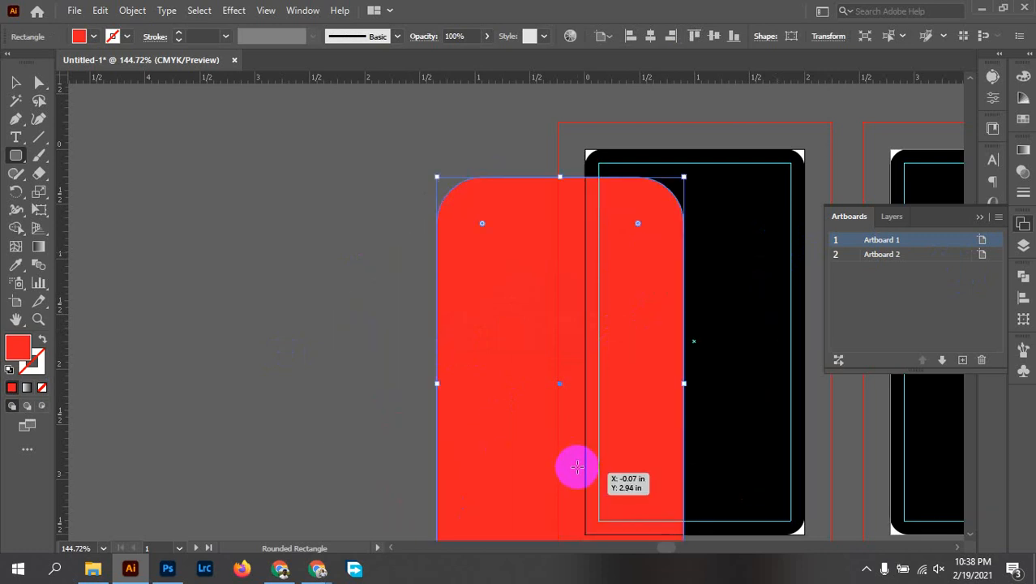
{"action": "scroll", "coordinate": [583, 362], "scroll_direction": "down", "scroll_amount": 1}
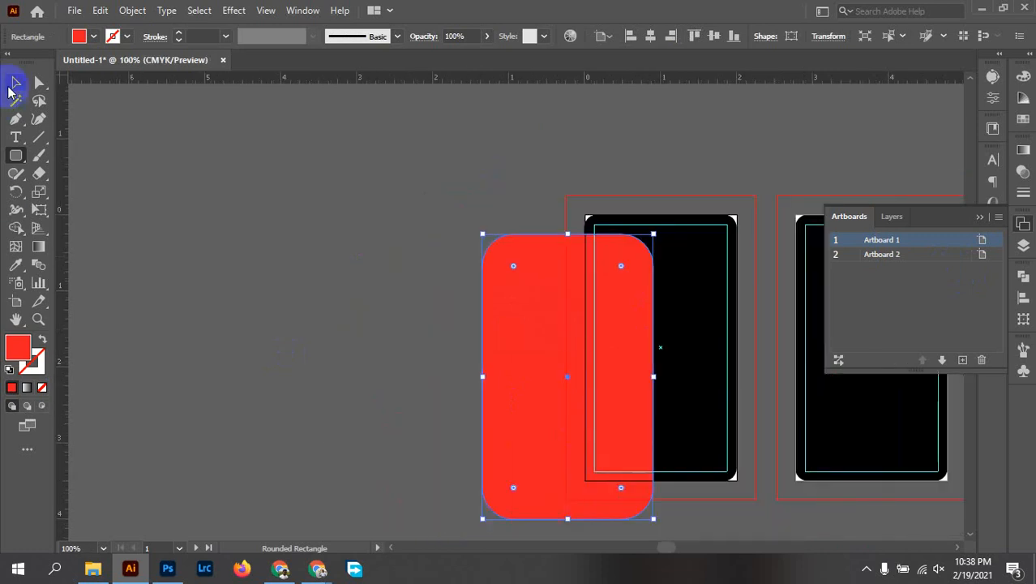
{"action": "left_click", "coordinate": [13, 84]}
{"action": "left_click_drag", "start_coordinate": [564, 327], "coordinate": [370, 268]}
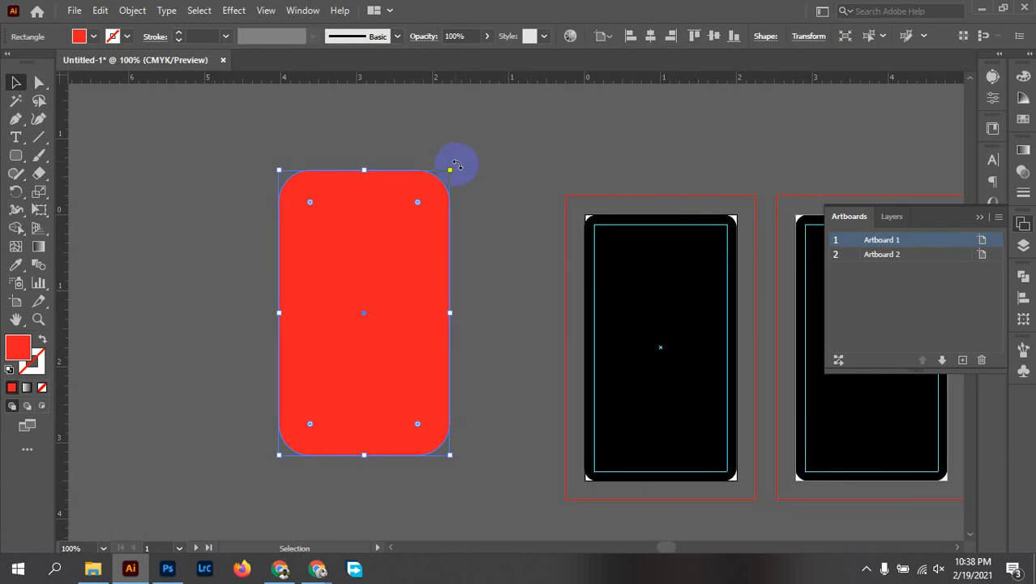
Move the red rounded rectangle slightly closer to Artboard 1, level with the artboard's vertical center.
{"action": "mouse_move", "coordinate": [457, 165]}
{"action": "left_mouse_down"}
{"action": "mouse_move", "coordinate": [482, 200]}
{"action": "mouse_move", "coordinate": [506, 372]}
{"action": "mouse_move", "coordinate": [507, 231]}
{"action": "mouse_move", "coordinate": [483, 174]}
{"action": "mouse_move", "coordinate": [439, 139]}
{"action": "mouse_move", "coordinate": [448, 148]}
{"action": "left_mouse_up"}
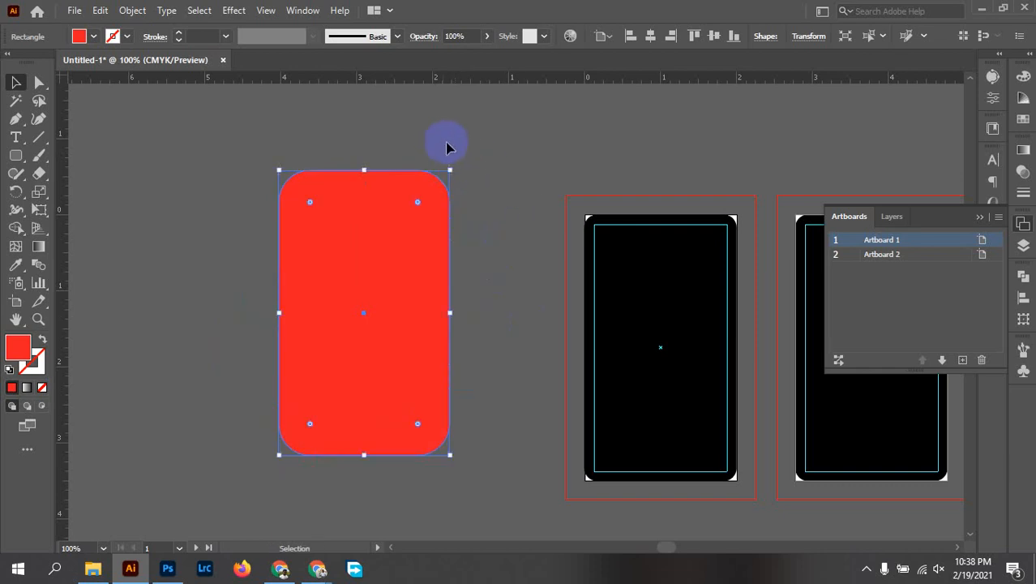
{"action": "left_click", "coordinate": [505, 238]}
{"action": "scroll", "coordinate": [530, 291], "scroll_direction": "right", "scroll_amount": 5}
{"action": "scroll", "coordinate": [529, 291], "scroll_direction": "down", "scroll_amount": 1}
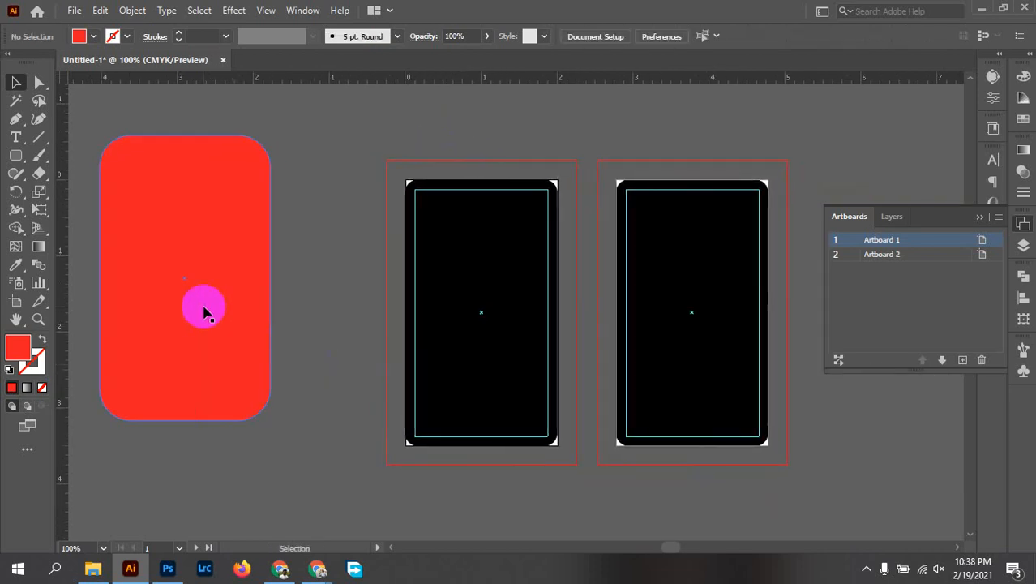
{"action": "left_click_drag", "start_coordinate": [204, 312], "coordinate": [233, 349]}
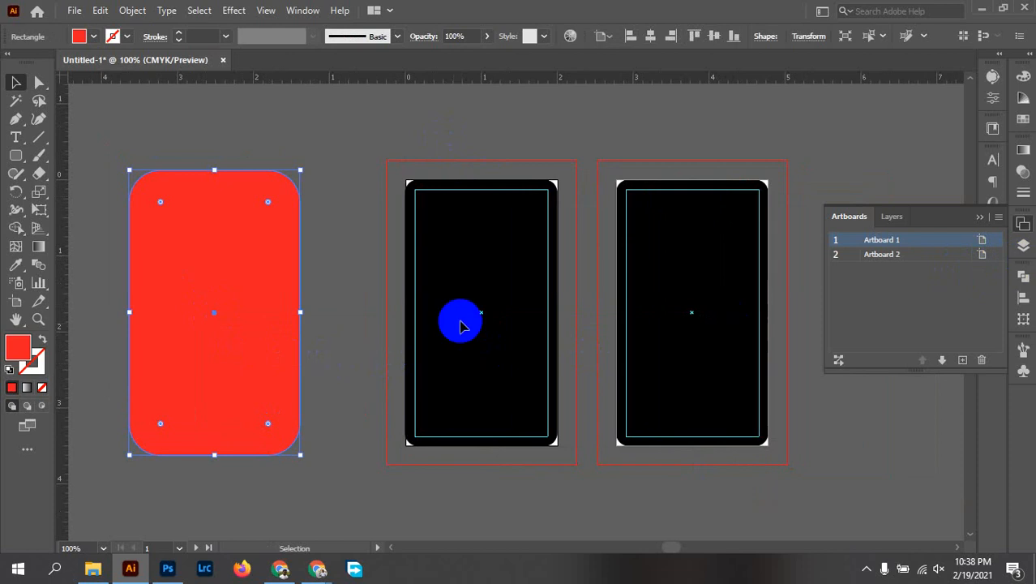
{"action": "left_click", "coordinate": [466, 322]}
Hide the black rounded card shapes on both artboards.
{"action": "left_click", "coordinate": [892, 216]}
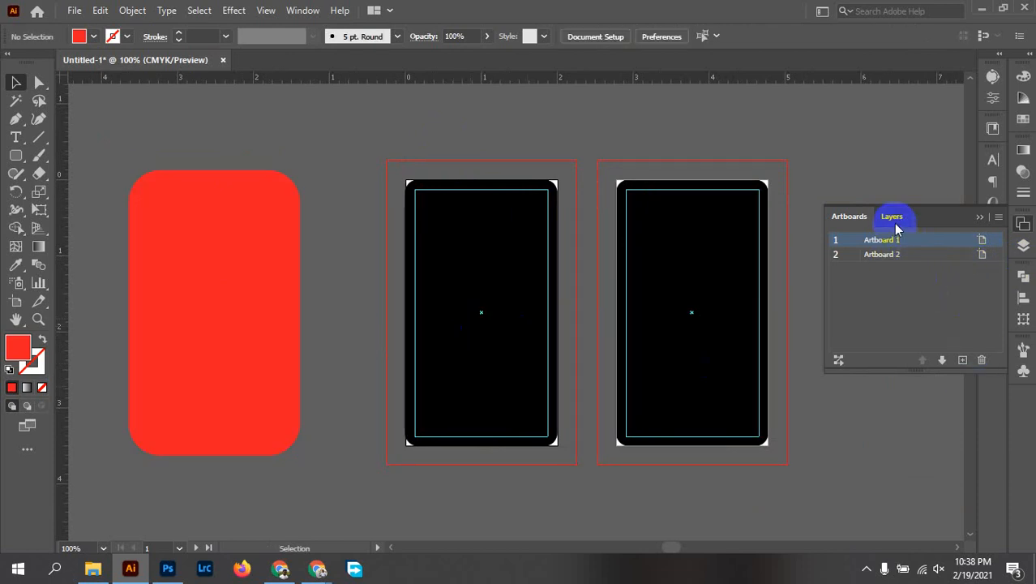
{"action": "left_click", "coordinate": [852, 321]}
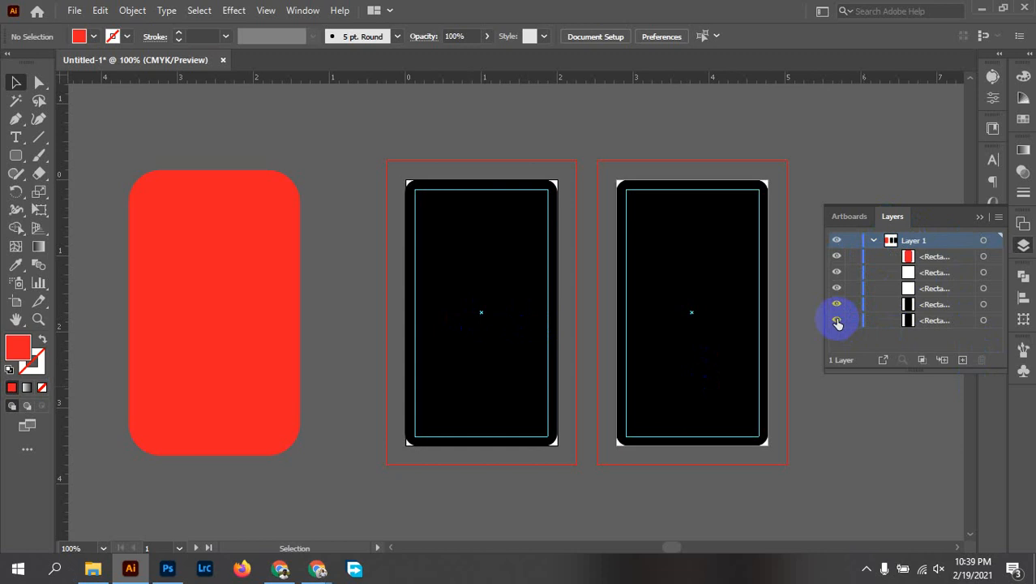
{"action": "left_click", "coordinate": [836, 304]}
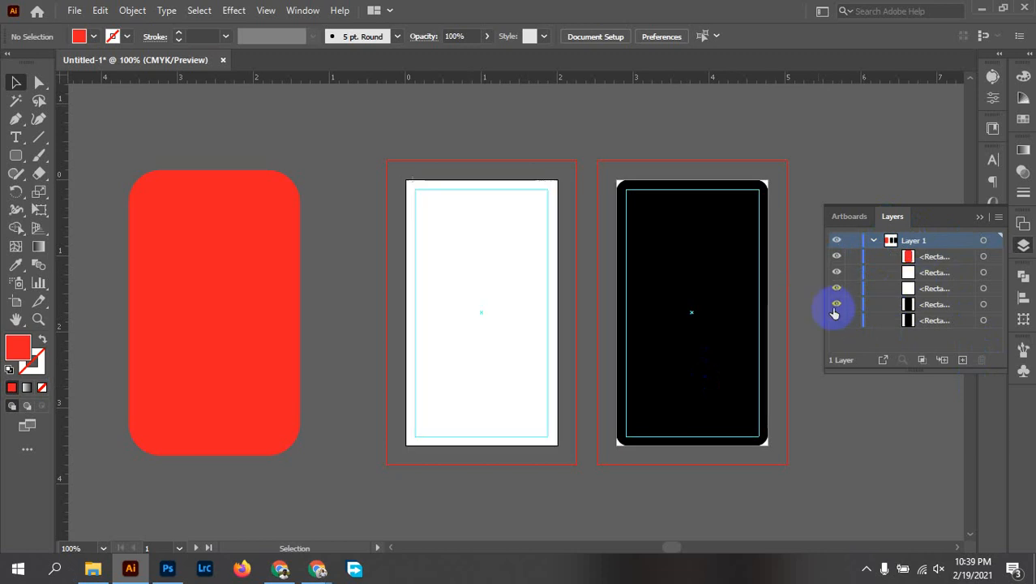
Move the red rounded rectangle onto Artboard 1 and center it horizontally and vertically on that artboard.
{"action": "left_click", "coordinate": [260, 296]}
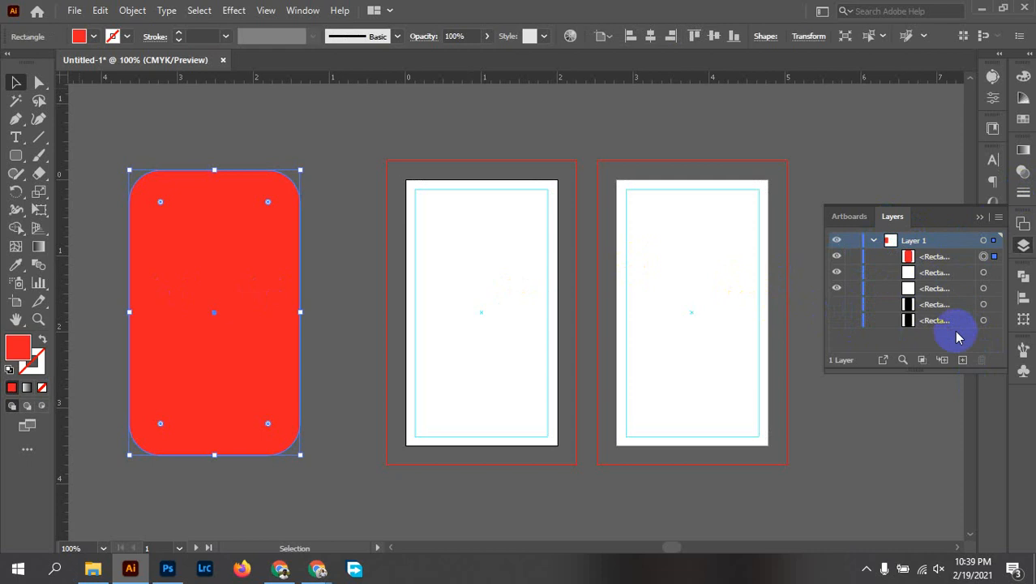
{"action": "left_click", "coordinate": [866, 570]}
{"action": "left_click_drag", "start_coordinate": [203, 373], "coordinate": [474, 377]}
{"action": "left_click", "coordinate": [851, 217]}
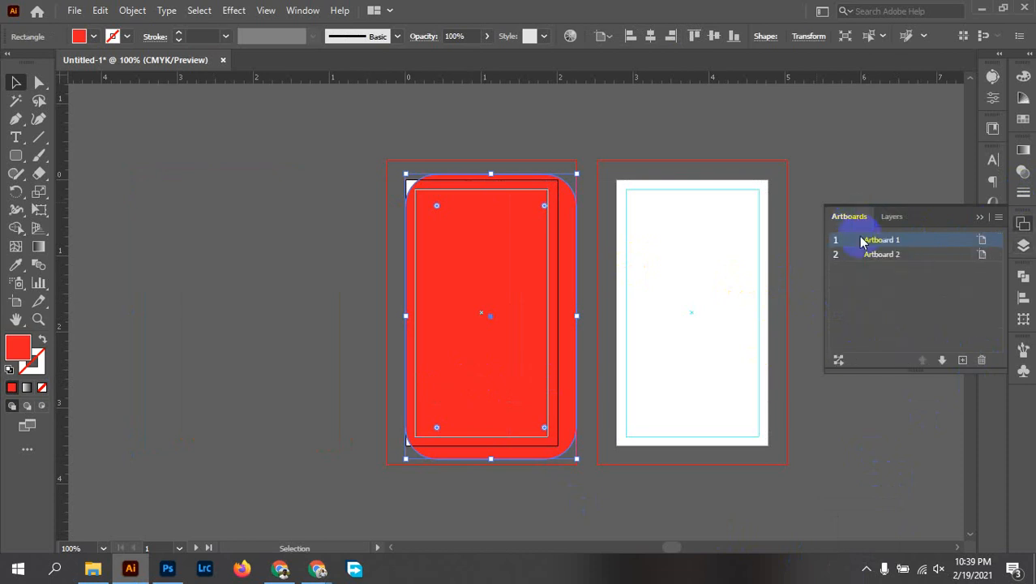
{"action": "double_click", "coordinate": [860, 248]}
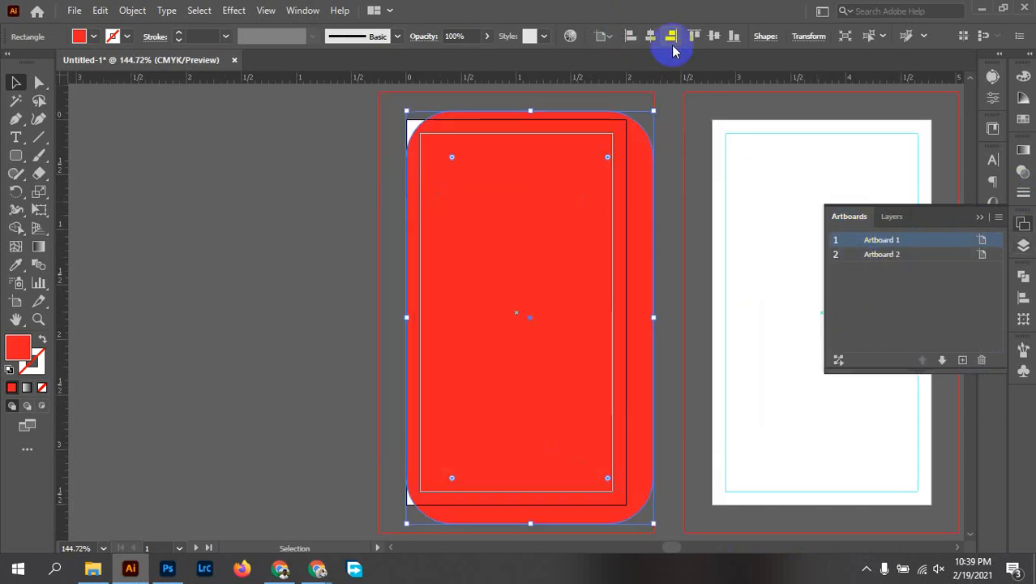
{"action": "left_click", "coordinate": [657, 38]}
{"action": "left_click", "coordinate": [715, 36]}
{"action": "left_click", "coordinate": [663, 264]}
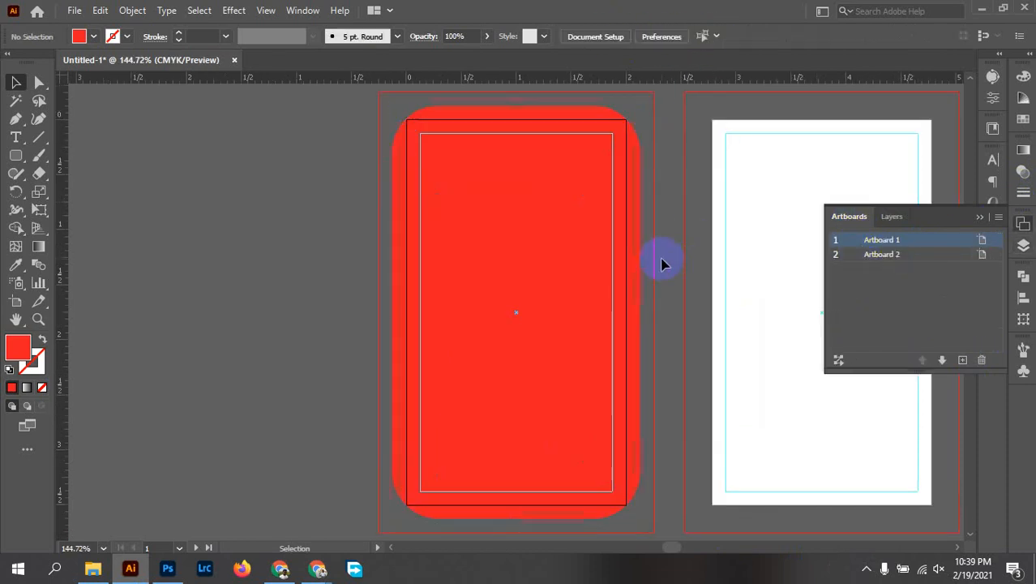
{"action": "key", "text": "ctrl+1"}
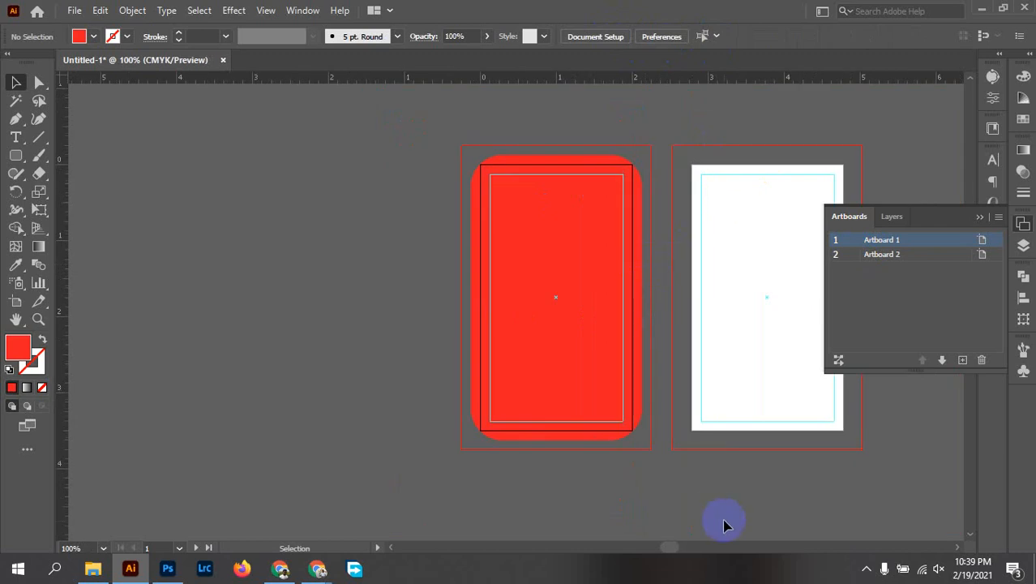
{"action": "left_click", "coordinate": [866, 568]}
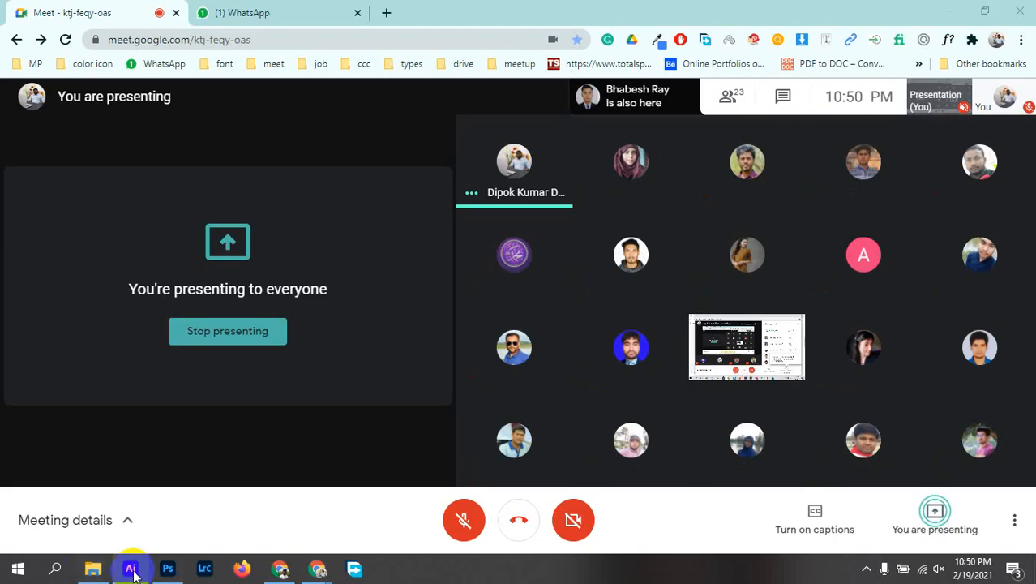
{"action": "left_click", "coordinate": [130, 568]}
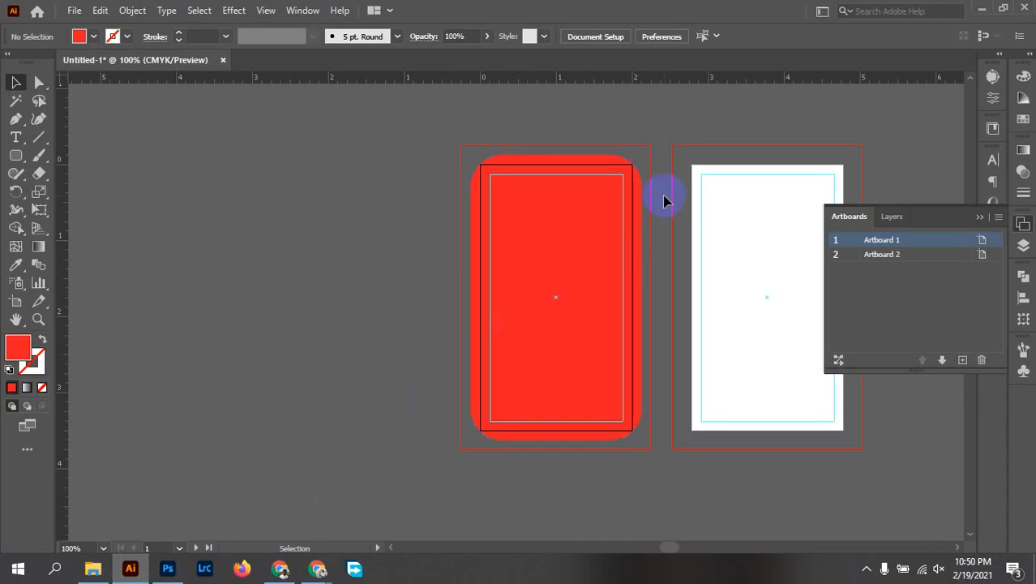
{"action": "left_click", "coordinate": [582, 170]}
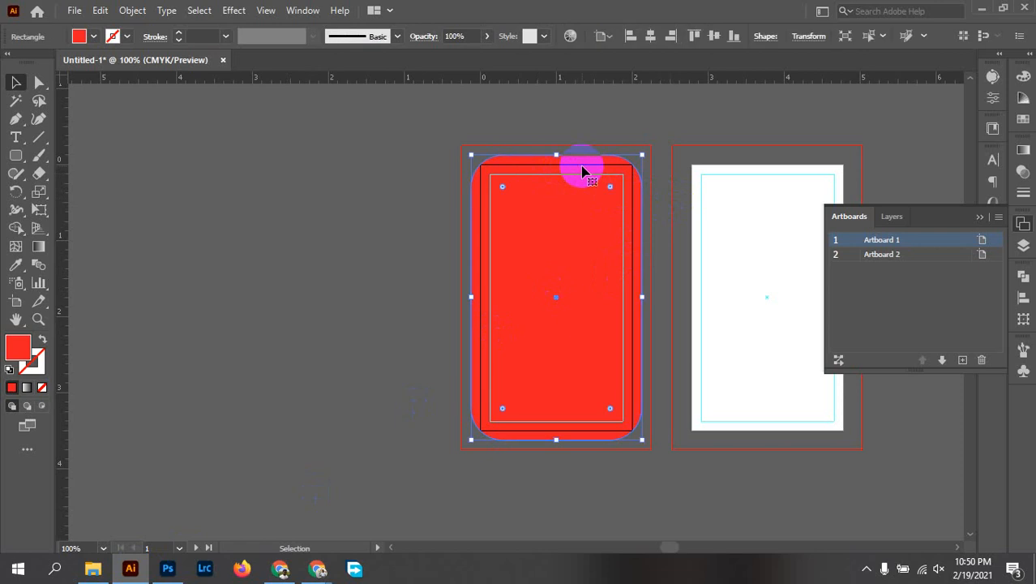
{"action": "left_click", "coordinate": [316, 176]}
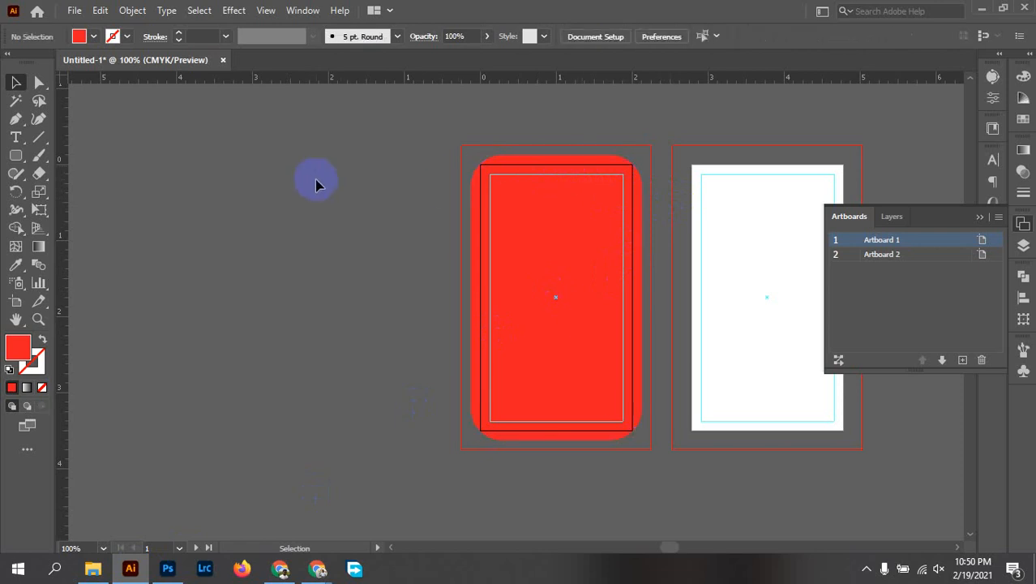
Increase the corner radius of the red rounded rectangle on Artboard 1 to just over 0.7 in.
{"action": "scroll", "coordinate": [485, 185], "scroll_direction": "up", "scroll_amount": 6}
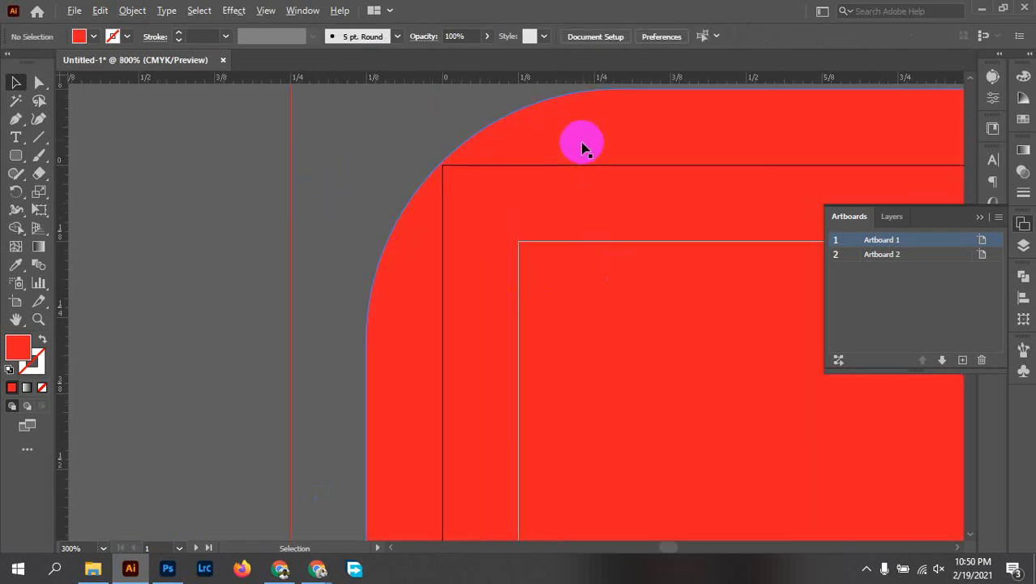
{"action": "left_click_drag", "start_coordinate": [582, 185], "coordinate": [438, 191]}
{"action": "scroll", "coordinate": [521, 195], "scroll_direction": "down", "scroll_amount": 2}
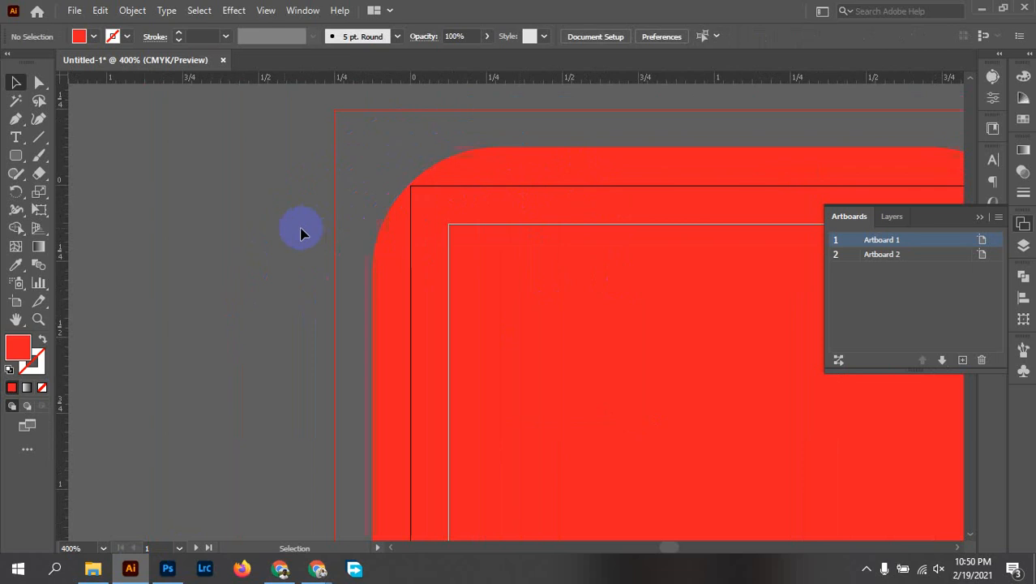
{"action": "left_click_drag", "start_coordinate": [439, 227], "coordinate": [307, 208]}
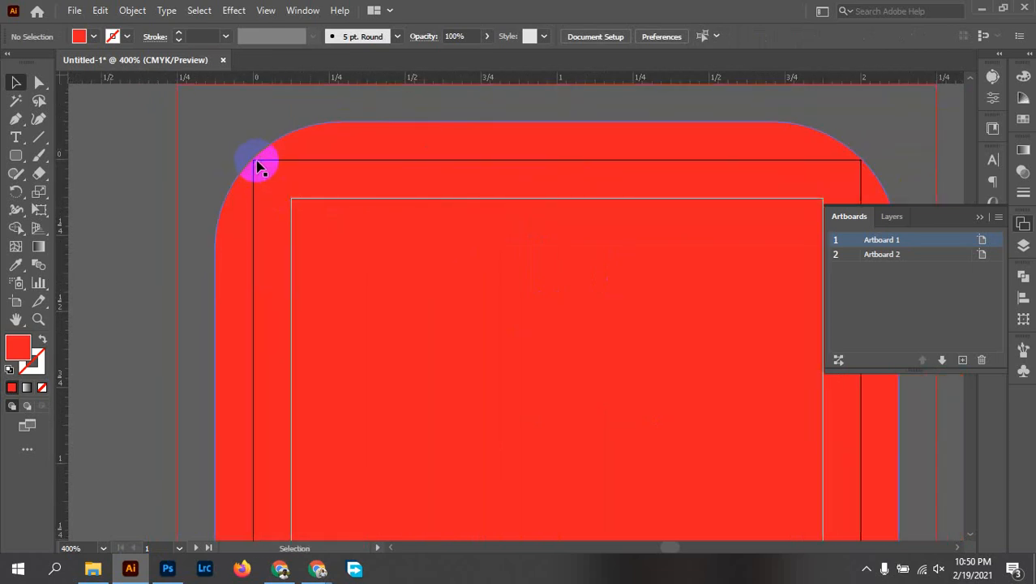
{"action": "left_click", "coordinate": [434, 145]}
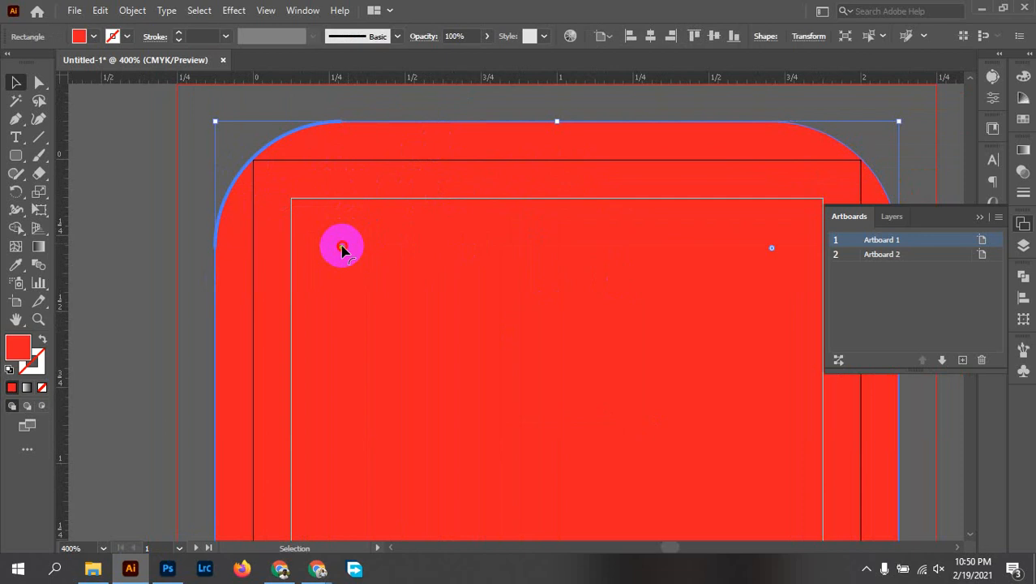
{"action": "left_click_drag", "start_coordinate": [341, 247], "coordinate": [445, 326]}
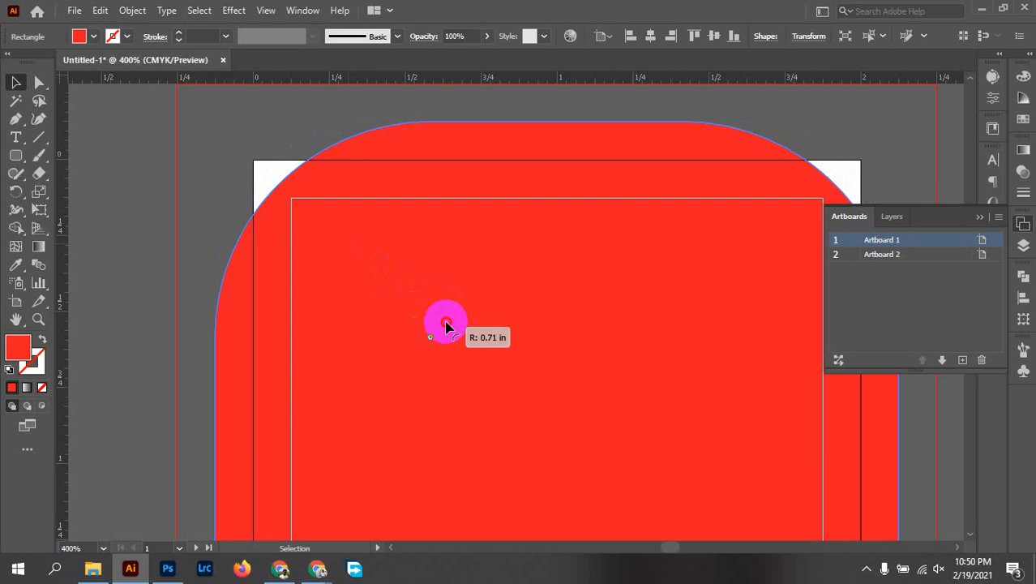
{"action": "left_click_drag", "start_coordinate": [446, 326], "coordinate": [458, 337]}
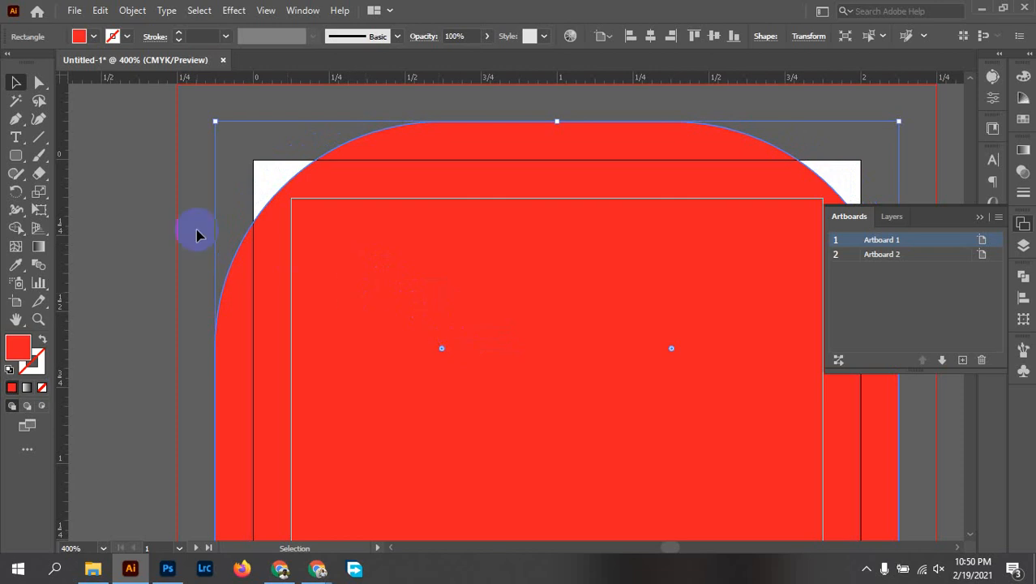
{"action": "left_click", "coordinate": [141, 212]}
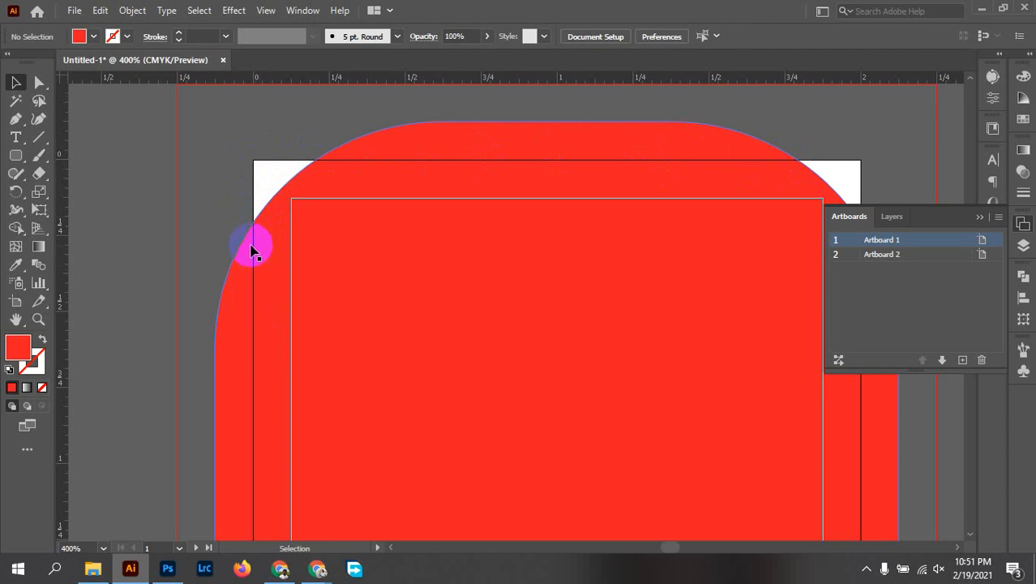
Duplicate the red rounded rectangle onto the empty canvas well left of Artboard 1.
{"action": "scroll", "coordinate": [523, 233], "scroll_direction": "down", "scroll_amount": 3}
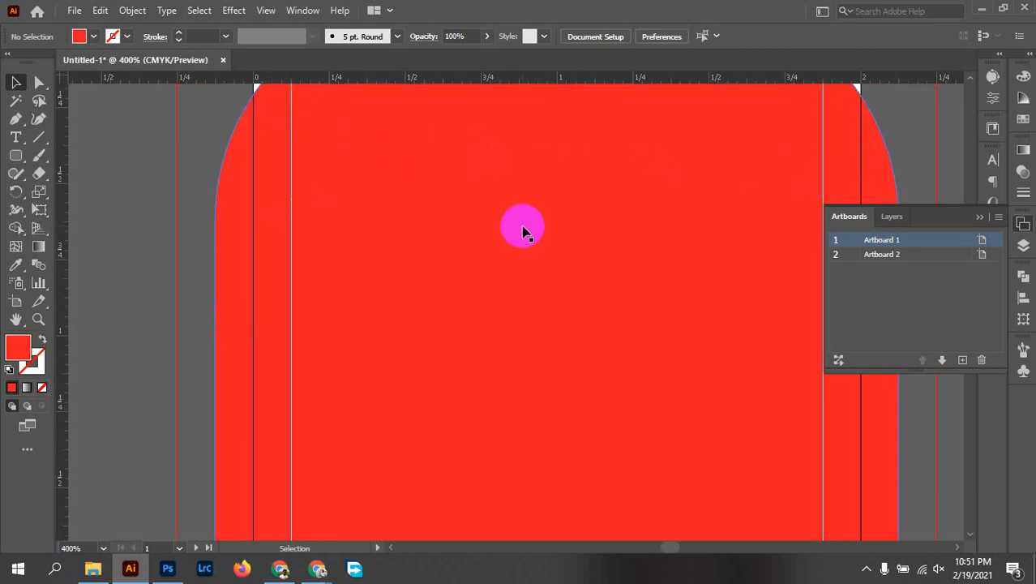
{"action": "scroll", "coordinate": [524, 231], "scroll_direction": "down", "scroll_amount": 5}
{"action": "left_click_drag", "start_coordinate": [509, 328], "coordinate": [384, 294]}
{"action": "scroll", "coordinate": [462, 237], "scroll_direction": "up", "scroll_amount": 2}
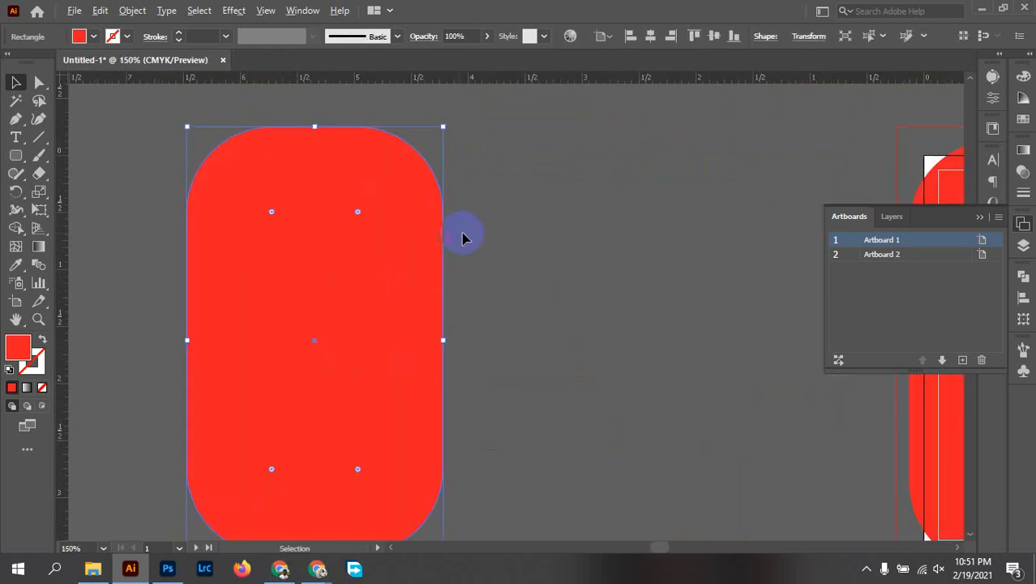
{"action": "left_click_drag", "start_coordinate": [551, 251], "coordinate": [591, 287]}
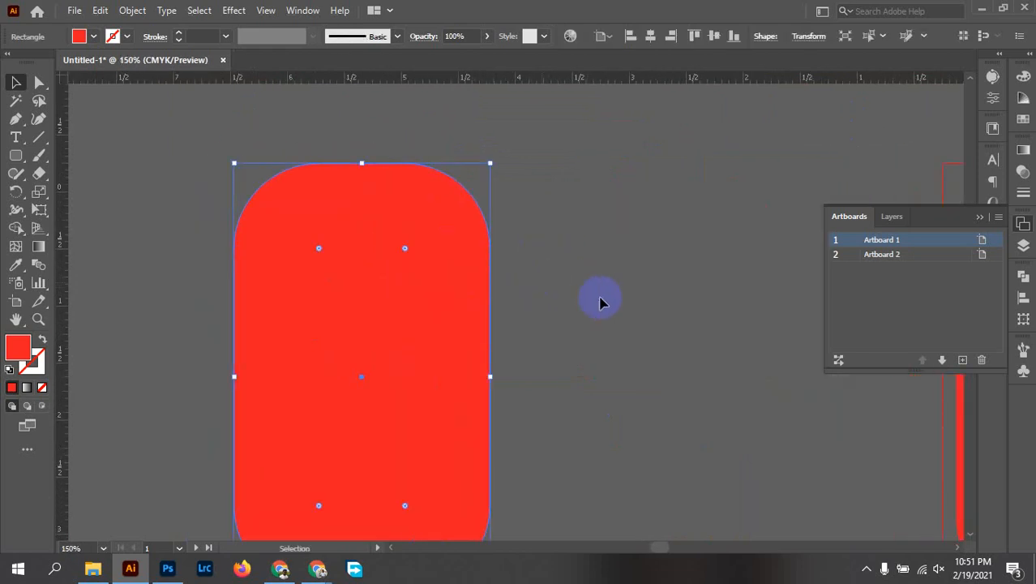
{"action": "left_click", "coordinate": [565, 277]}
Create a rectangle 3.5 in wide and 2 in high between the red rounded copy and Artboard 1.
{"action": "scroll", "coordinate": [564, 276], "scroll_direction": "down", "scroll_amount": 2}
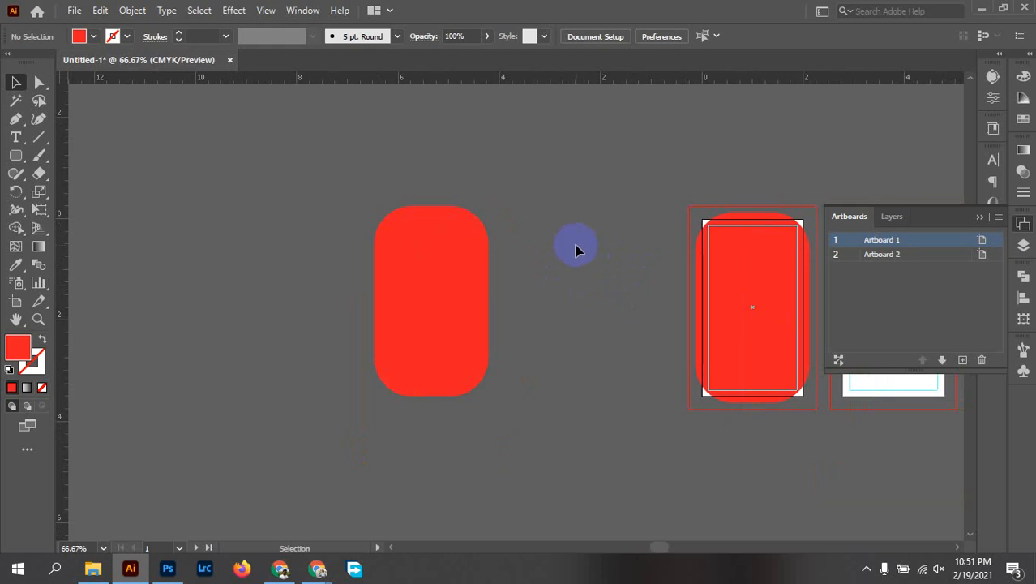
{"action": "scroll", "coordinate": [520, 262], "scroll_direction": "up", "scroll_amount": 1}
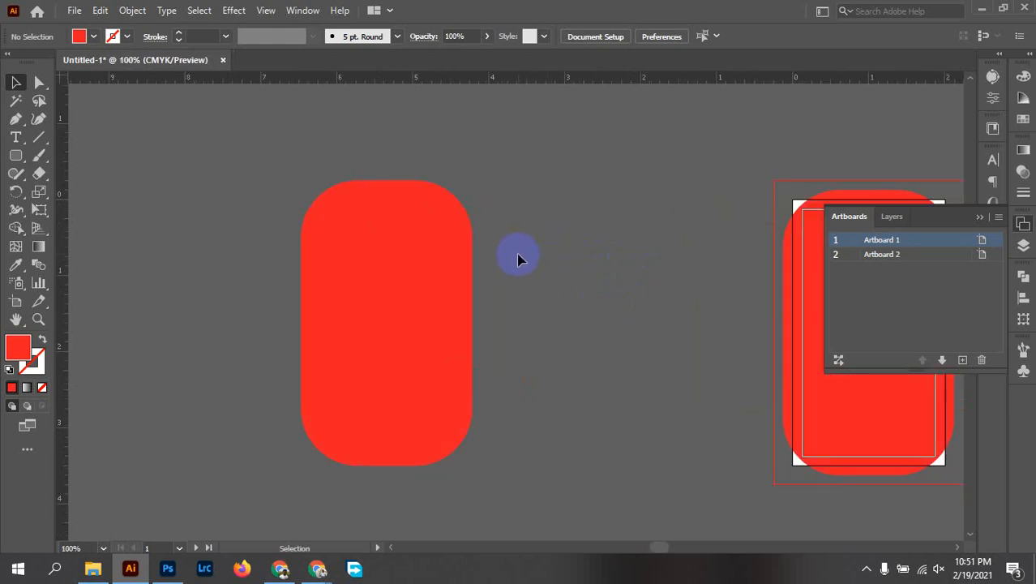
{"action": "key", "text": "m"}
{"action": "left_click", "coordinate": [552, 234]}
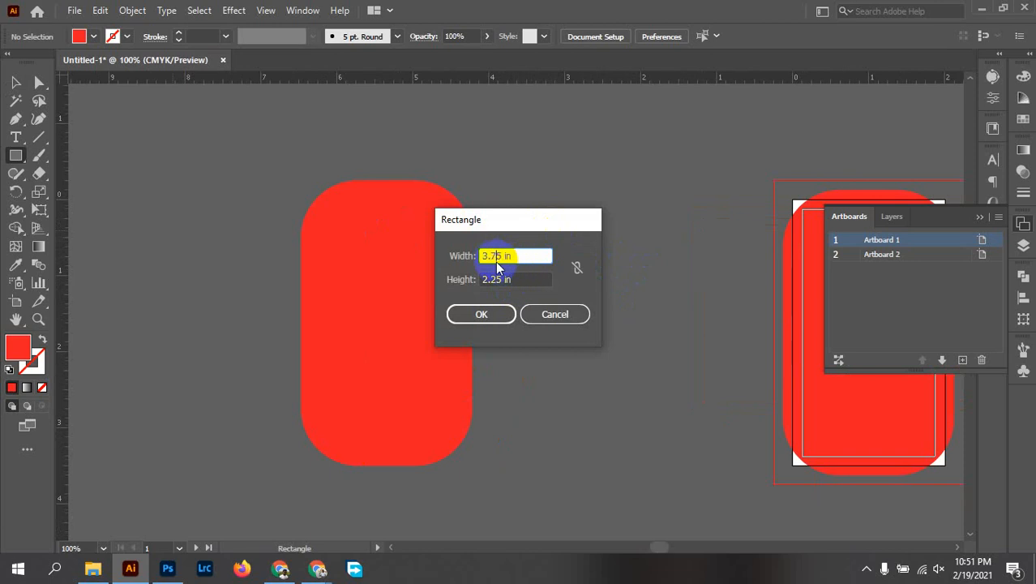
{"action": "key", "text": "BackSpace"}
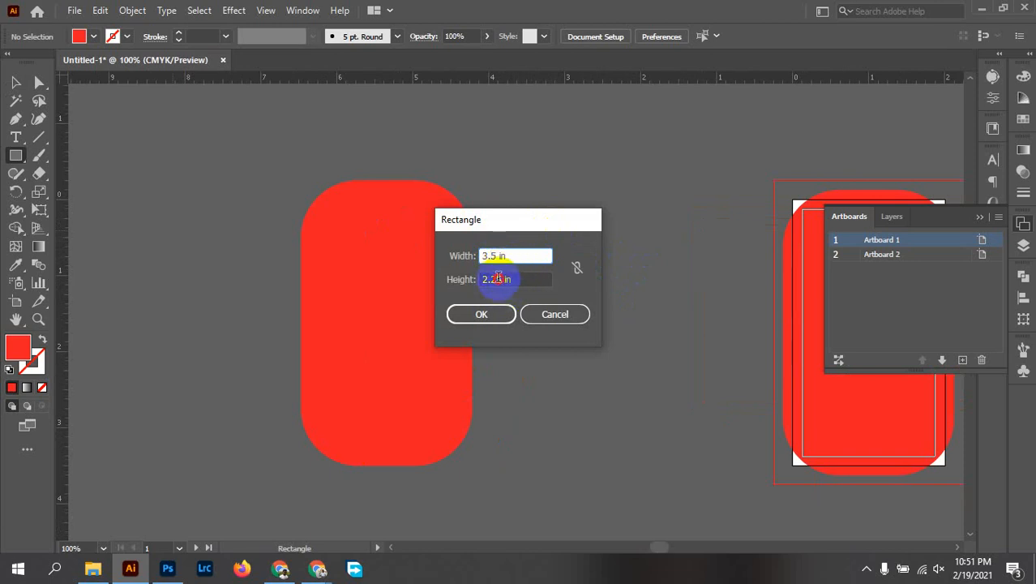
{"action": "left_click", "coordinate": [497, 278]}
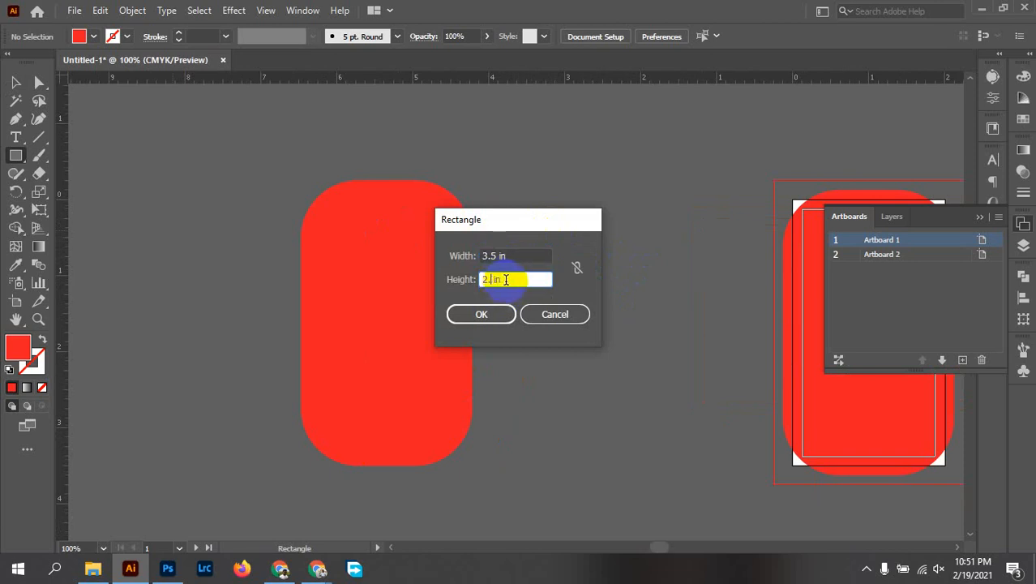
{"action": "left_click", "coordinate": [486, 313]}
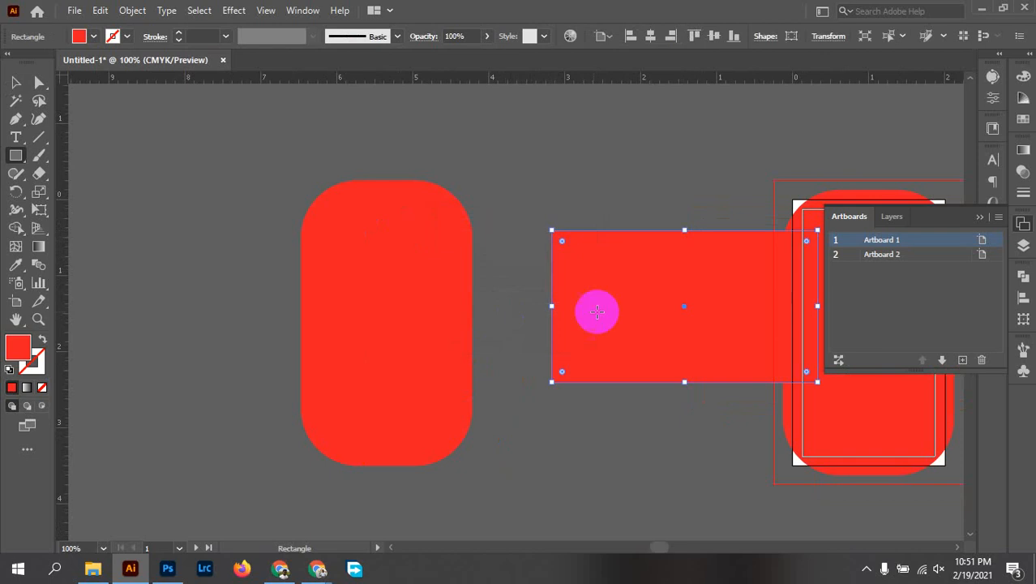
Rotate the new rectangle 90 degrees to portrait and move it beside the red rounded copy.
{"action": "left_click", "coordinate": [15, 82]}
{"action": "left_click", "coordinate": [618, 347]}
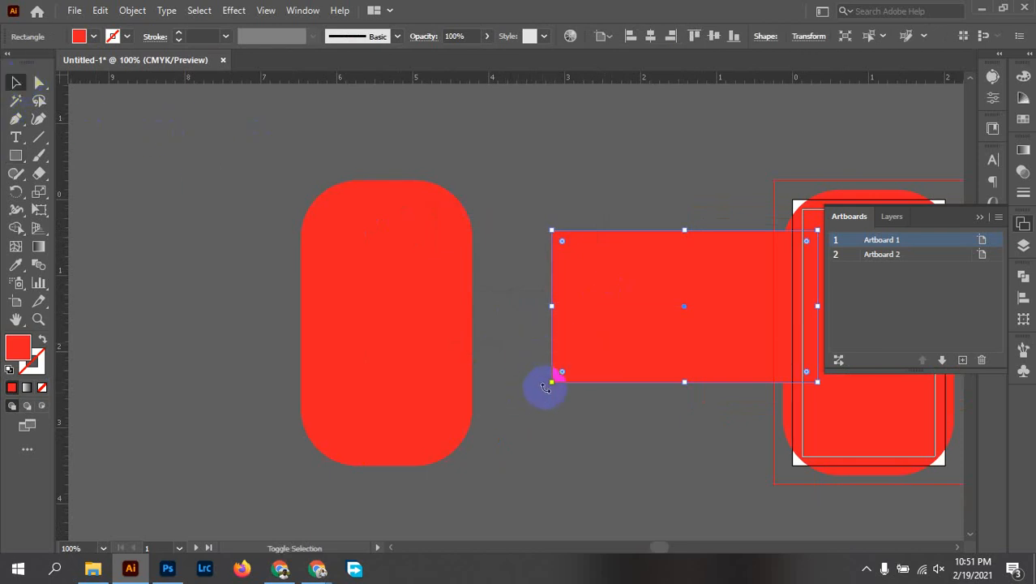
{"action": "left_click_drag", "start_coordinate": [546, 388], "coordinate": [566, 200]}
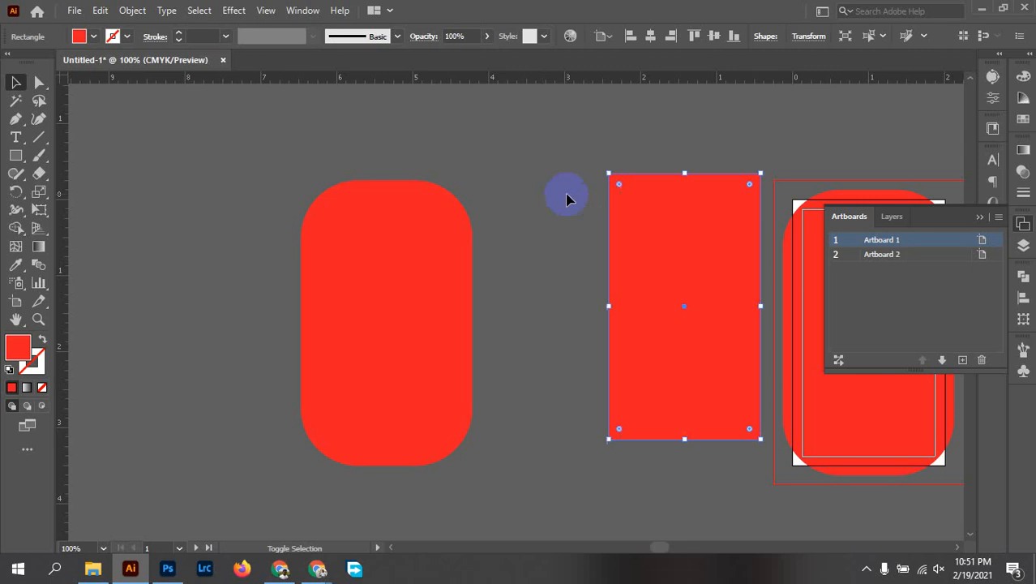
{"action": "left_click_drag", "start_coordinate": [665, 296], "coordinate": [571, 345]}
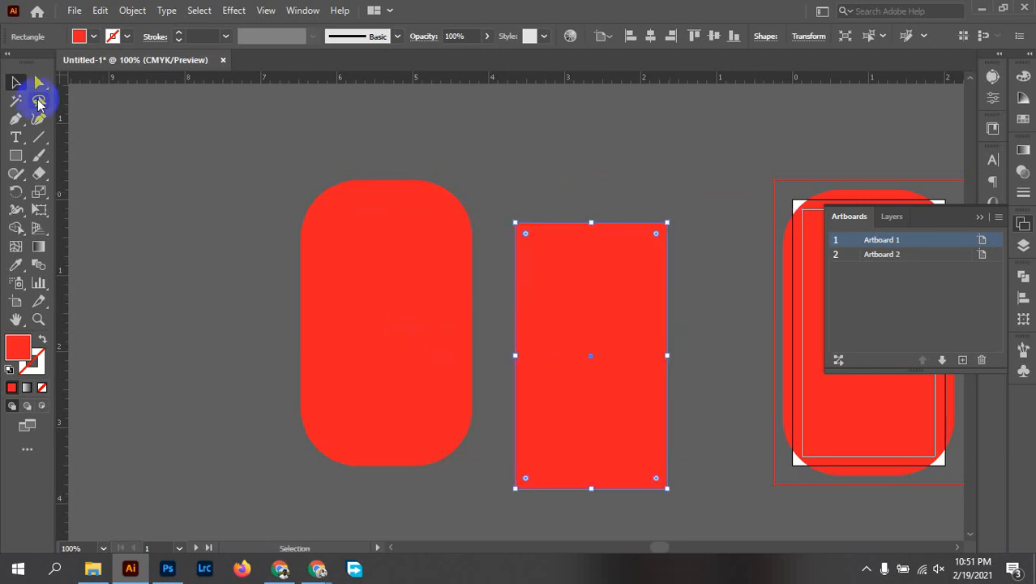
Fill the portrait rectangle beside the rounded copy with light blue.
{"action": "left_click", "coordinate": [94, 37]}
{"action": "left_click", "coordinate": [86, 61]}
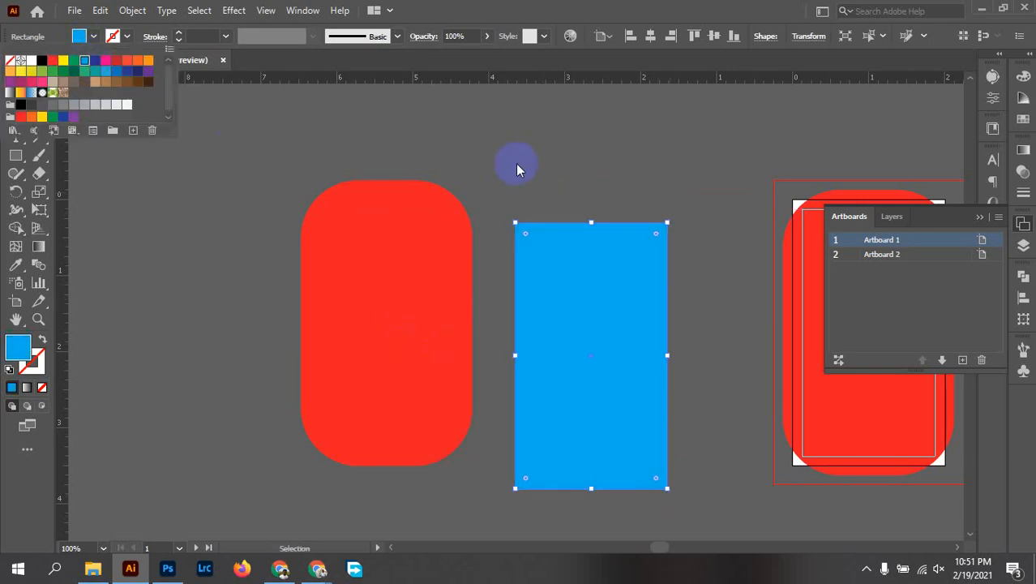
Align the red rounded copy and the blue rectangle to each other's horizontal and vertical centres.
{"action": "left_click", "coordinate": [515, 163]}
{"action": "left_click_drag", "start_coordinate": [343, 139], "coordinate": [630, 323]}
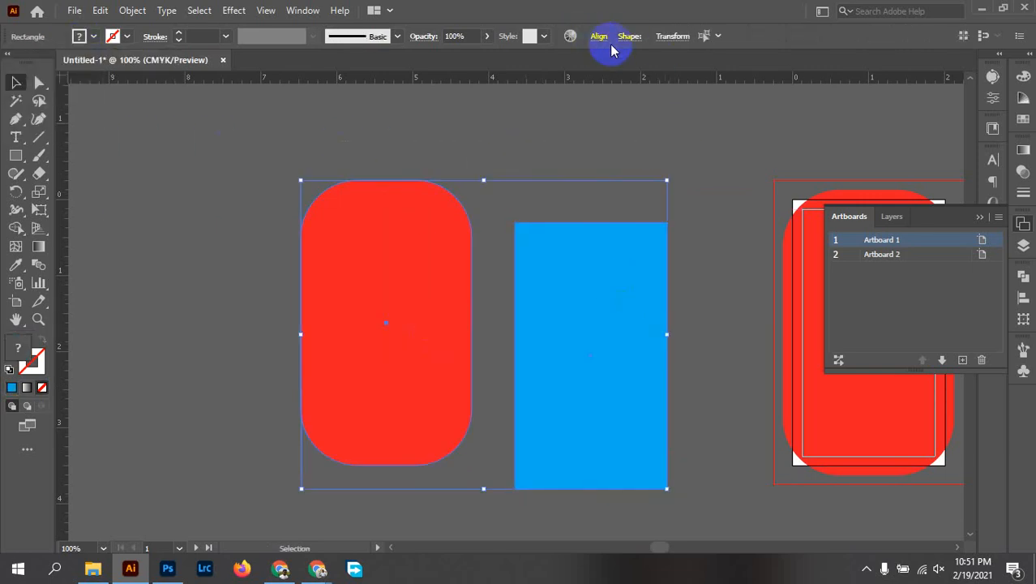
{"action": "left_click", "coordinate": [599, 37]}
{"action": "left_click", "coordinate": [475, 79]}
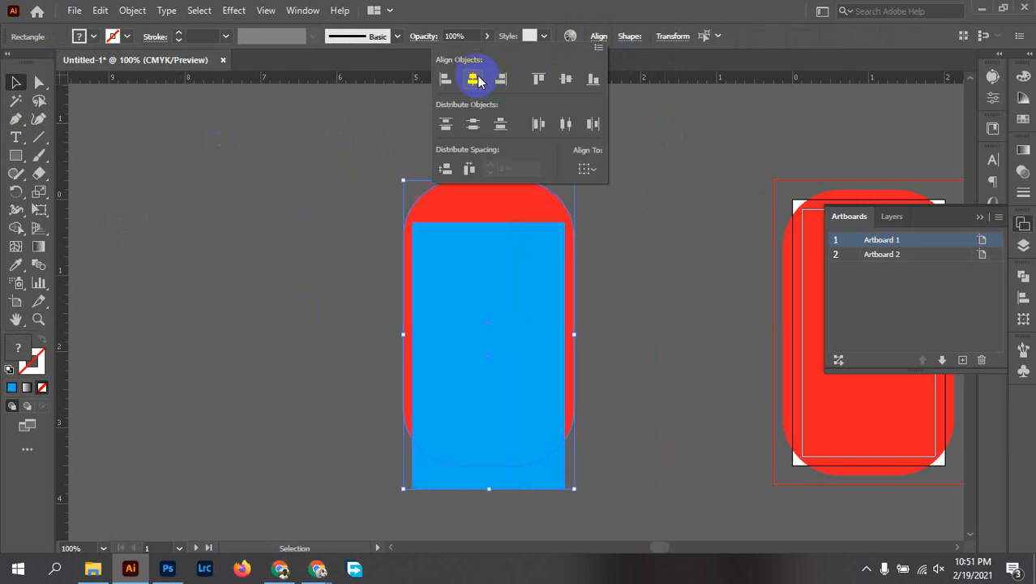
{"action": "left_click", "coordinate": [567, 78]}
{"action": "left_click", "coordinate": [643, 308]}
{"action": "left_click", "coordinate": [638, 320]}
{"action": "left_click_drag", "start_coordinate": [637, 339], "coordinate": [629, 288]}
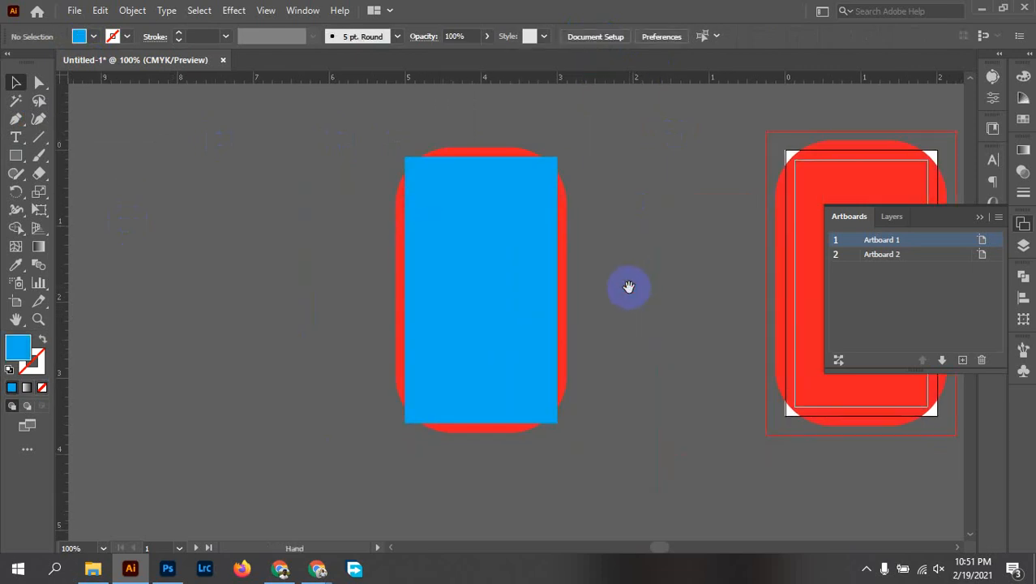
Make a clipping mask from the blue rectangle over the red rounded copy and examine the clipped upper-right corner.
{"action": "left_click_drag", "start_coordinate": [247, 498], "coordinate": [407, 411]}
{"action": "right_click", "coordinate": [421, 293]}
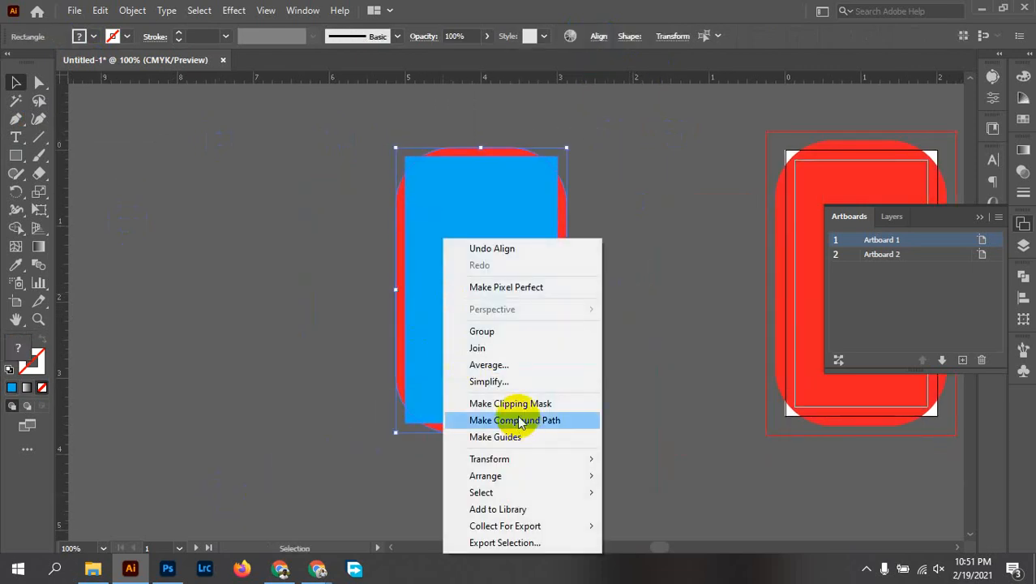
{"action": "left_click", "coordinate": [498, 402]}
{"action": "left_click", "coordinate": [610, 307]}
{"action": "scroll", "coordinate": [590, 206], "scroll_direction": "up", "scroll_amount": 3}
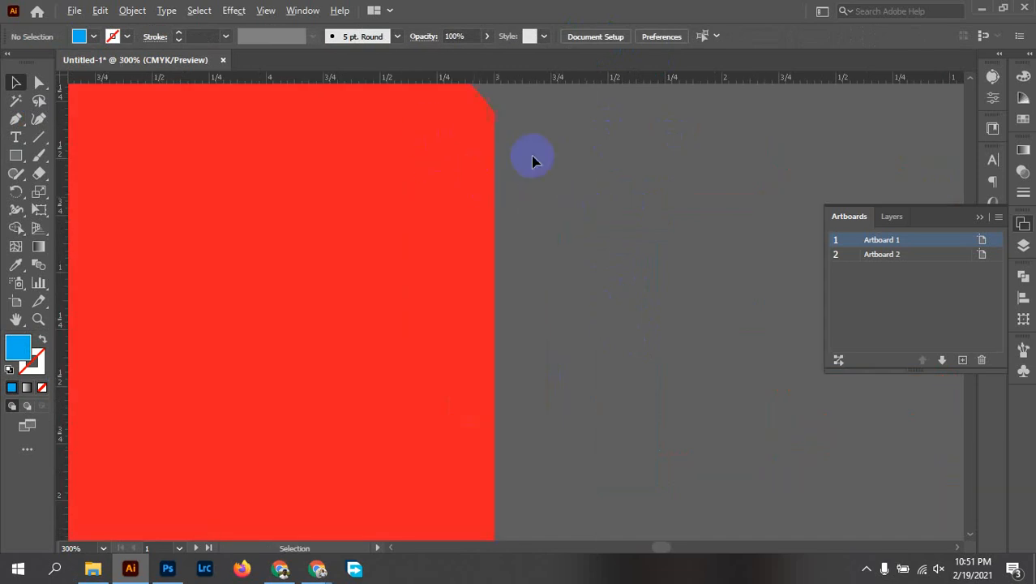
{"action": "left_click_drag", "start_coordinate": [574, 154], "coordinate": [582, 300]}
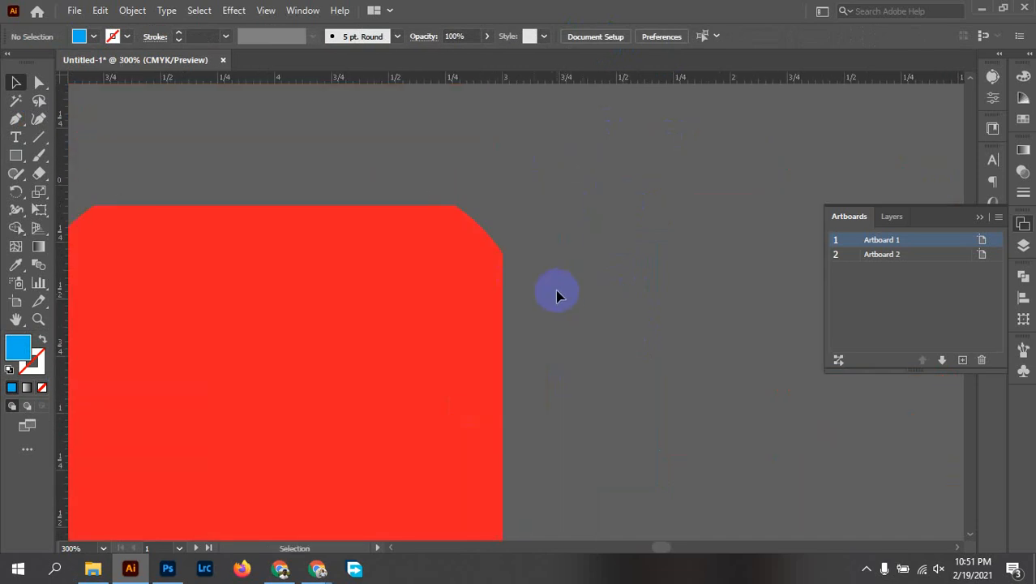
Undo the clipping mask on the red and blue shapes and deselect them.
{"action": "key", "text": "ctrl+z"}
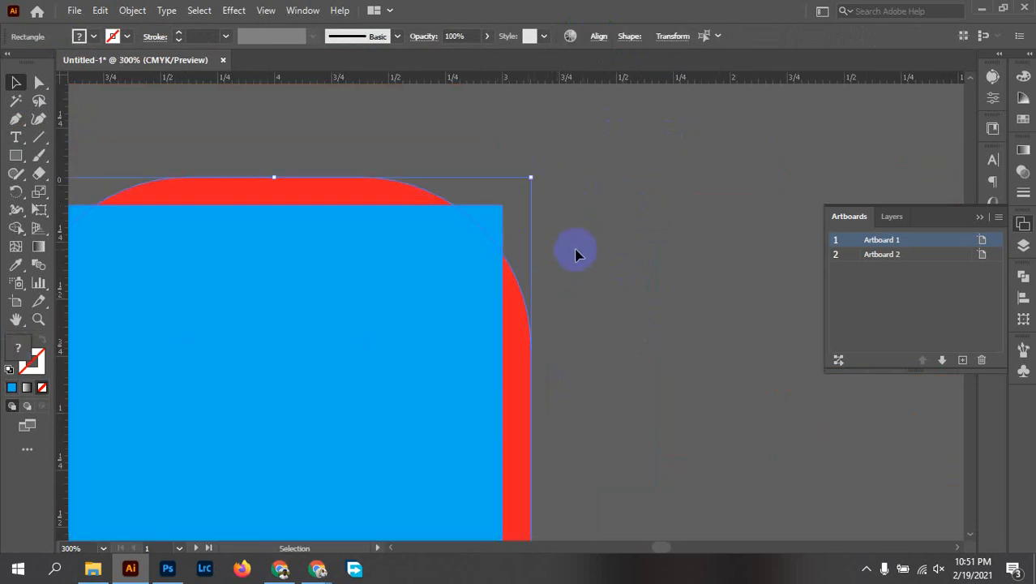
{"action": "left_click", "coordinate": [590, 267]}
{"action": "scroll", "coordinate": [595, 265], "scroll_direction": "down", "scroll_amount": 2}
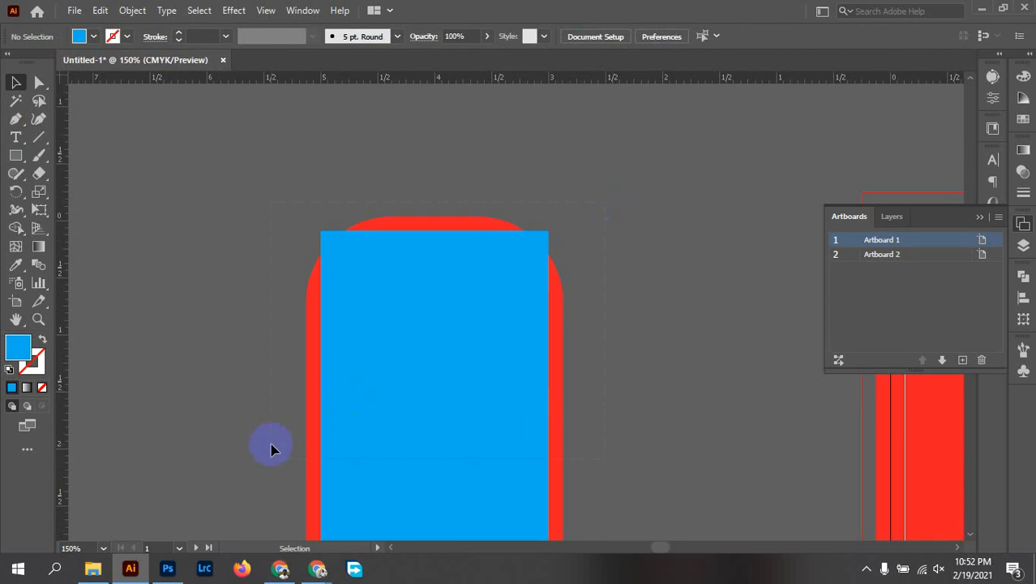
Use Shape Builder to subtract the red edges and the blue corners lying outside the overlap of the two shapes.
{"action": "left_click_drag", "start_coordinate": [272, 448], "coordinate": [583, 315]}
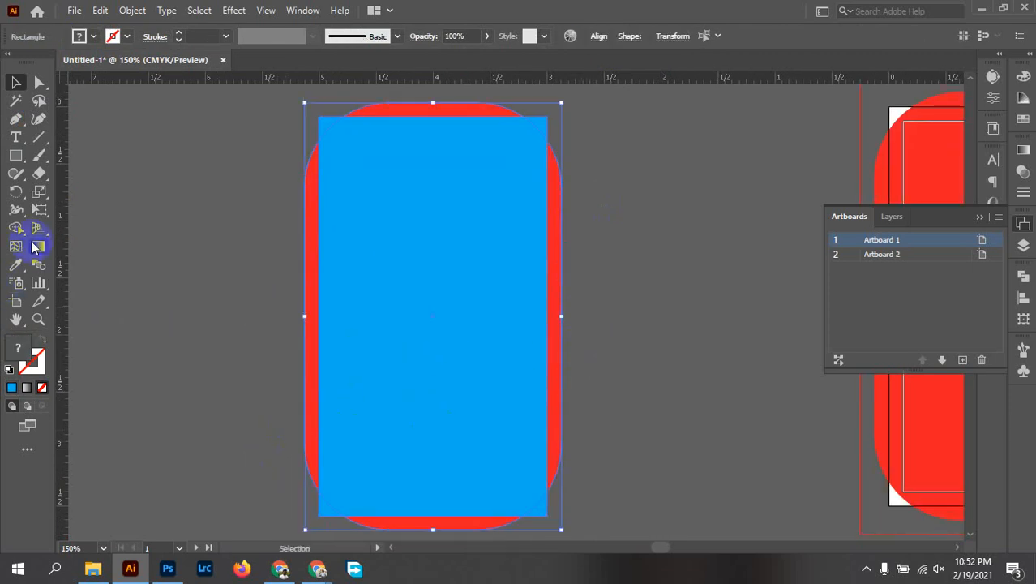
{"action": "left_click", "coordinate": [17, 228]}
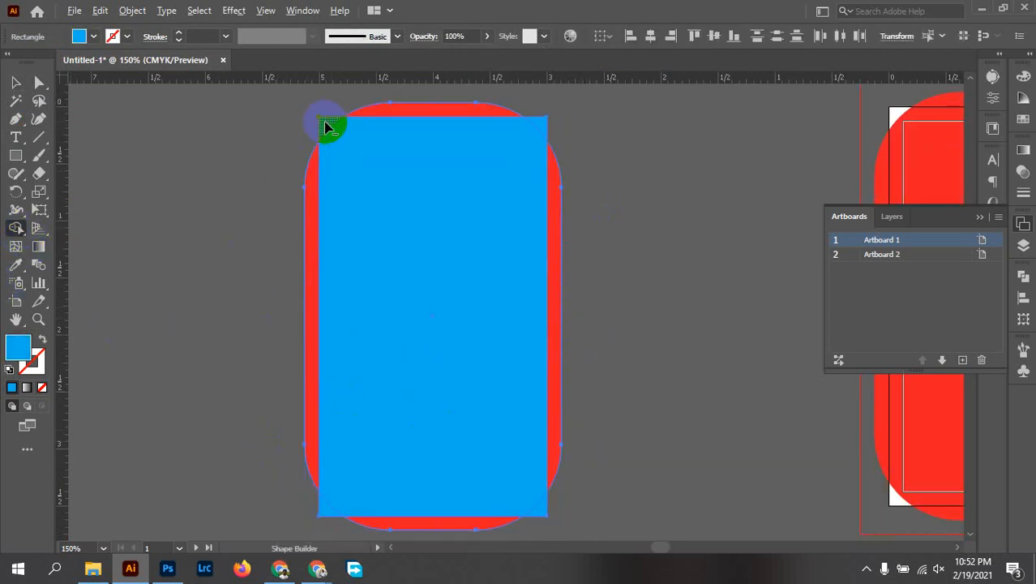
{"action": "mouse_move", "coordinate": [327, 127]}
{"action": "left_mouse_down"}
{"action": "mouse_move", "coordinate": [414, 107]}
{"action": "mouse_move", "coordinate": [551, 120]}
{"action": "mouse_move", "coordinate": [560, 454]}
{"action": "left_mouse_up"}
{"action": "mouse_move", "coordinate": [521, 523]}
{"action": "left_mouse_down"}
{"action": "mouse_move", "coordinate": [474, 521]}
{"action": "mouse_move", "coordinate": [532, 523]}
{"action": "left_mouse_up"}
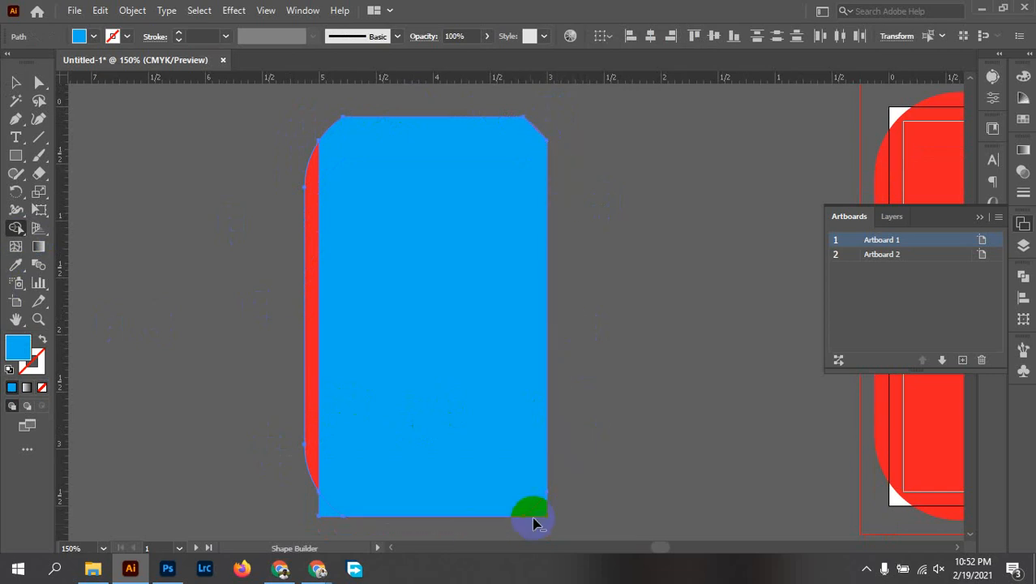
{"action": "left_click", "coordinate": [541, 512], "text": "alt"}
{"action": "left_click", "coordinate": [325, 510], "text": "alt"}
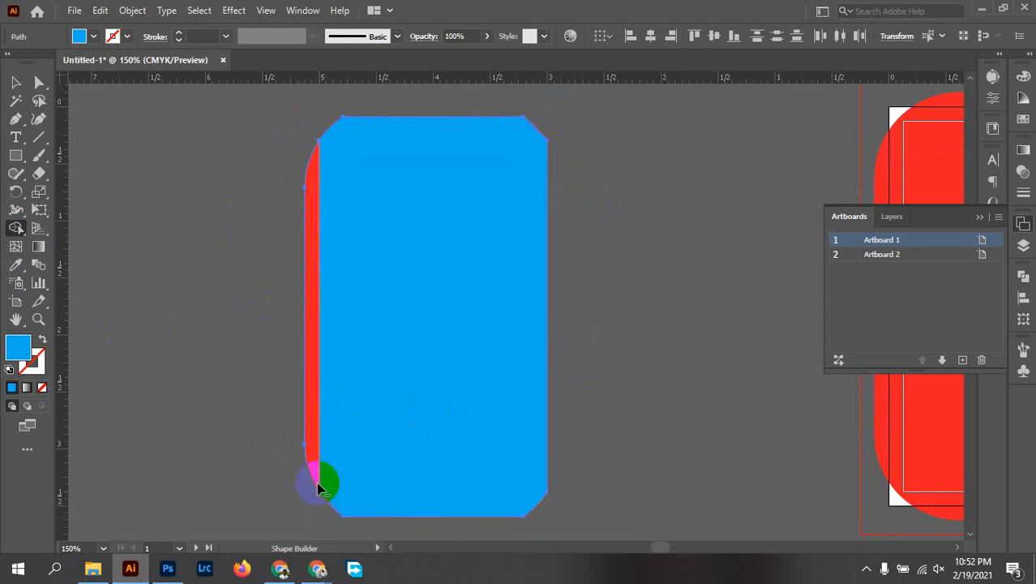
{"action": "left_click", "coordinate": [308, 436], "text": "alt"}
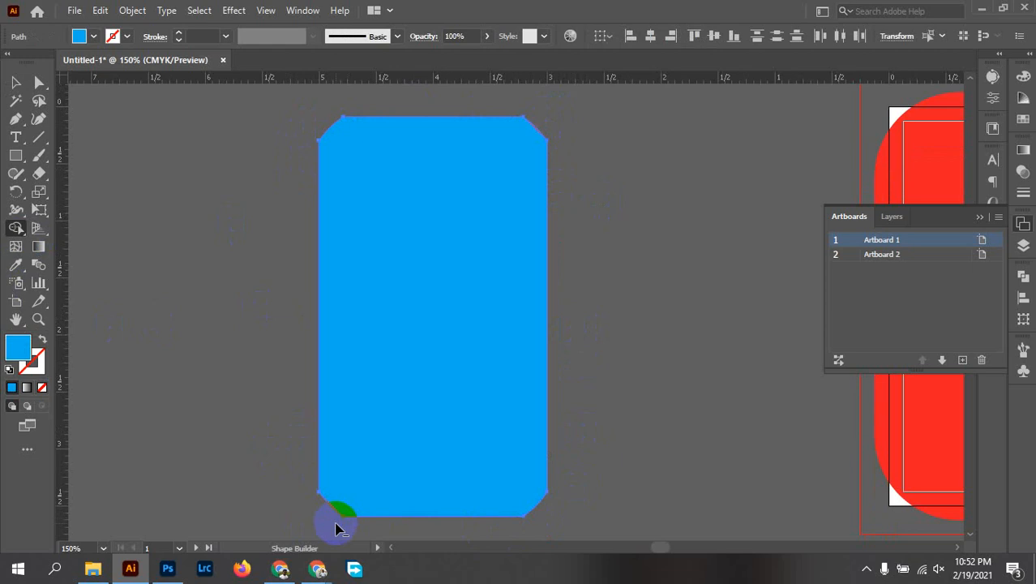
Step back through the Shape Builder cuts to inspect the upper-left corner, and restore the cuts.
{"action": "scroll", "coordinate": [559, 511], "scroll_direction": "up", "scroll_amount": 4}
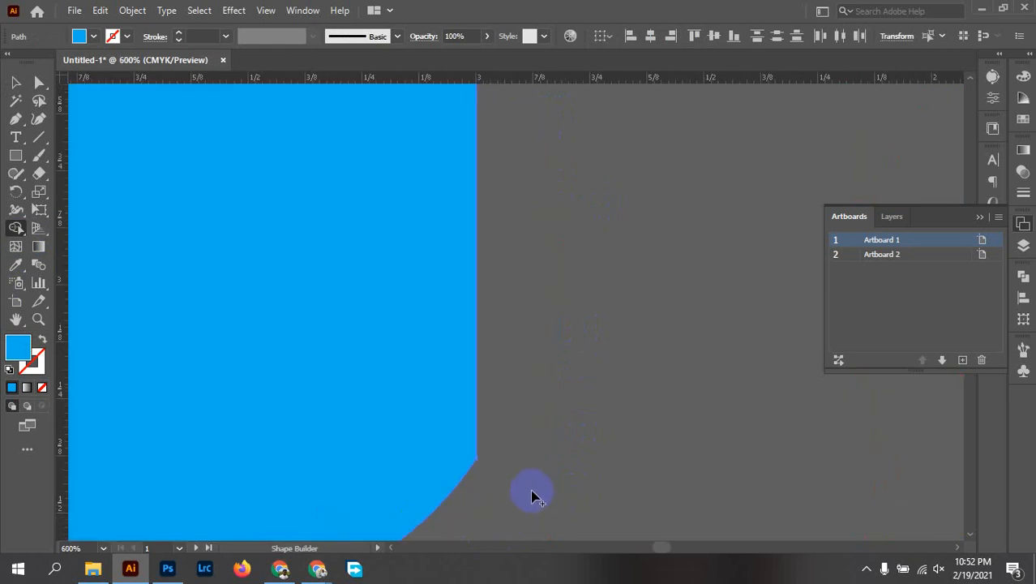
{"action": "scroll", "coordinate": [531, 495], "scroll_direction": "down", "scroll_amount": 4}
{"action": "scroll", "coordinate": [365, 208], "scroll_direction": "up", "scroll_amount": 4}
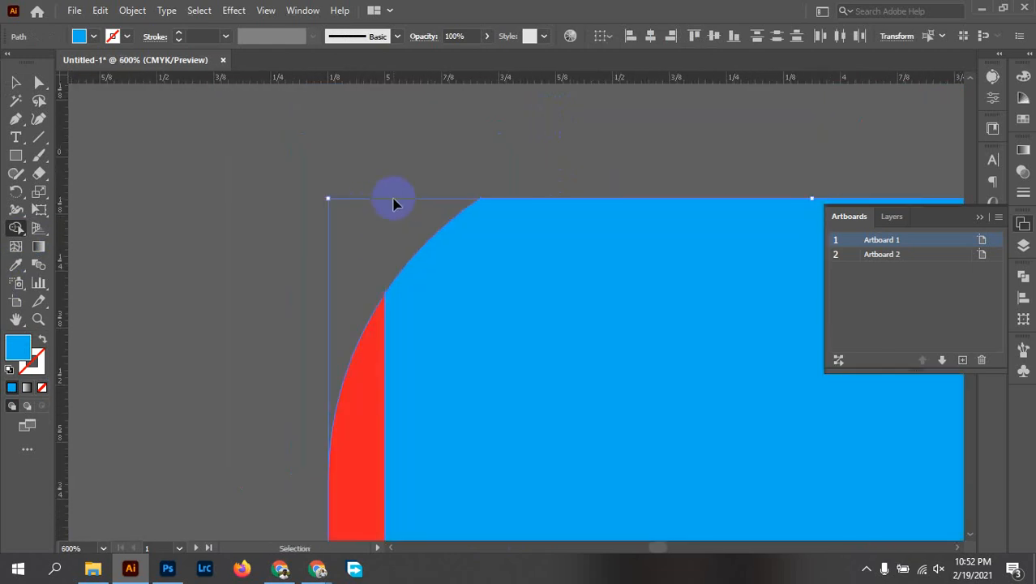
{"action": "key", "text": "ctrl+z"}
{"action": "key", "text": "ctrl+z"}
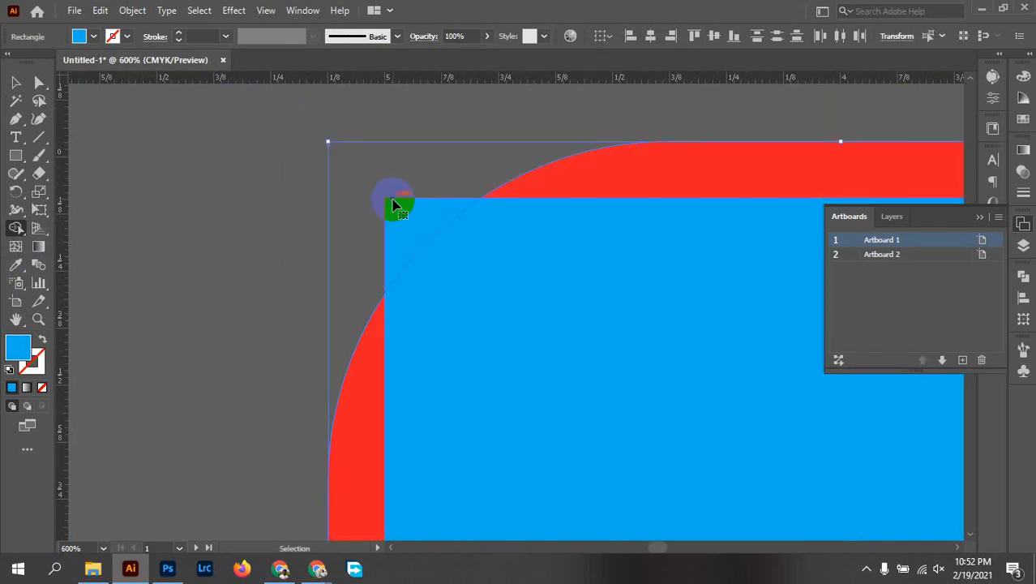
{"action": "left_click", "coordinate": [393, 207], "text": "alt"}
{"action": "scroll", "coordinate": [392, 211], "scroll_direction": "down", "scroll_amount": 3}
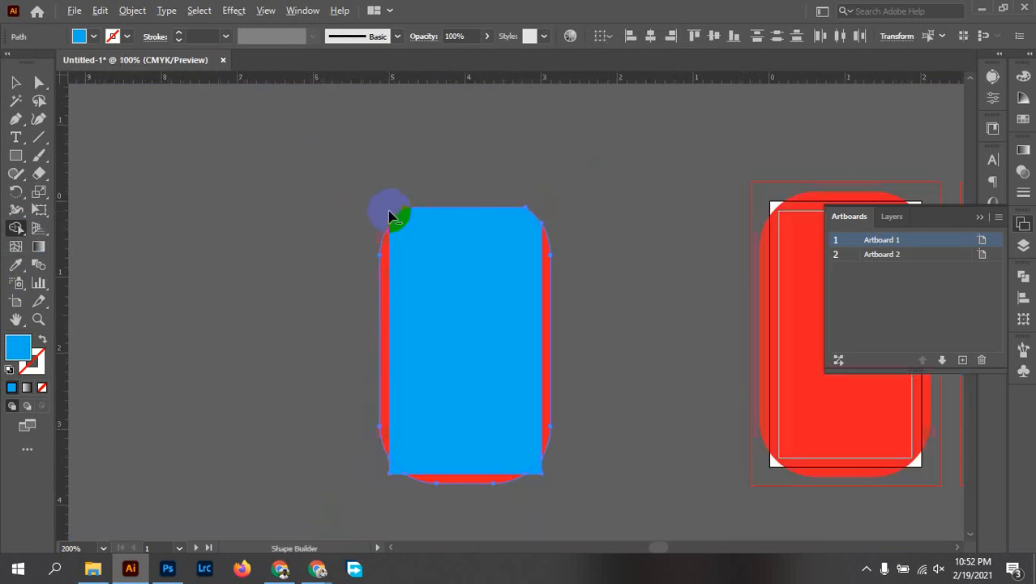
{"action": "key", "text": "ctrl+shift+z"}
{"action": "key", "text": "ctrl+shift+z"}
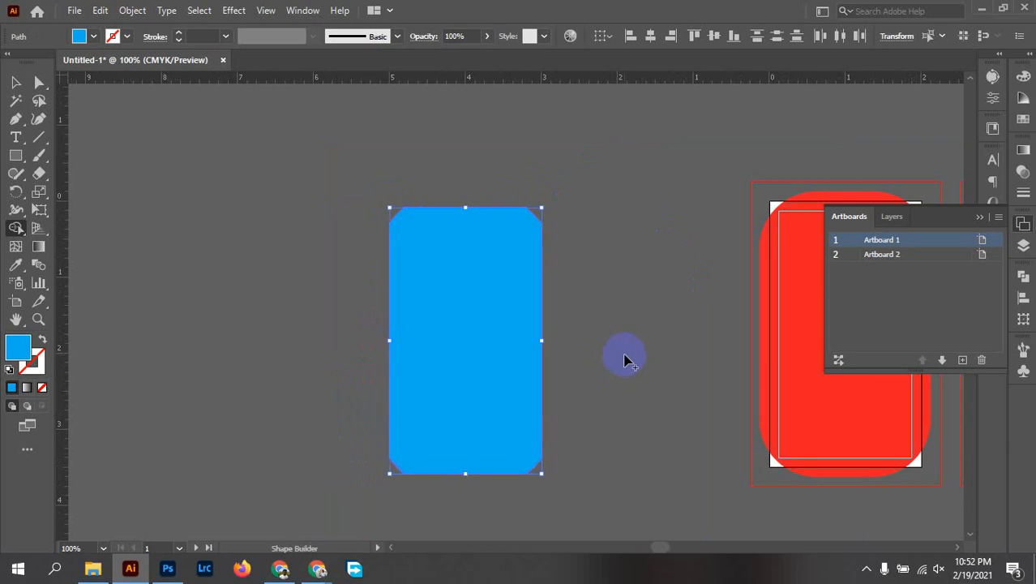
Try to subtract the red sliver at the trimmed shape's lower-left corner with Shape Builder, and undo the removal.
{"action": "scroll", "coordinate": [418, 475], "scroll_direction": "up", "scroll_amount": 4}
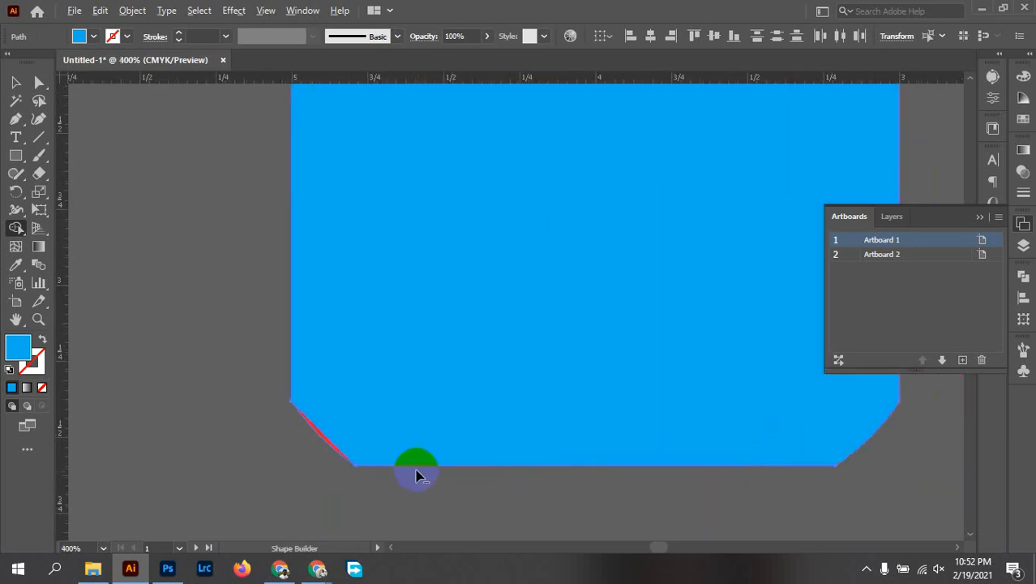
{"action": "left_click", "coordinate": [318, 451]}
{"action": "mouse_move", "coordinate": [308, 454]}
{"action": "left_mouse_down", "text": "alt"}
{"action": "mouse_move", "coordinate": [416, 388]}
{"action": "mouse_move", "coordinate": [333, 441]}
{"action": "mouse_move", "coordinate": [466, 405]}
{"action": "left_mouse_up", "text": "alt"}
{"action": "key", "text": "ctrl+z"}
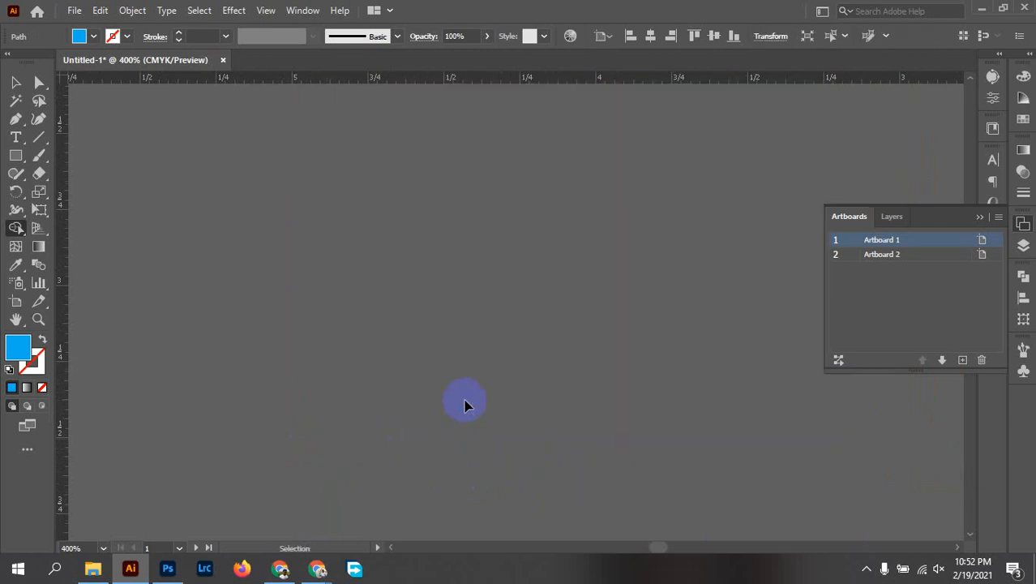
{"action": "key", "text": "ctrl+z"}
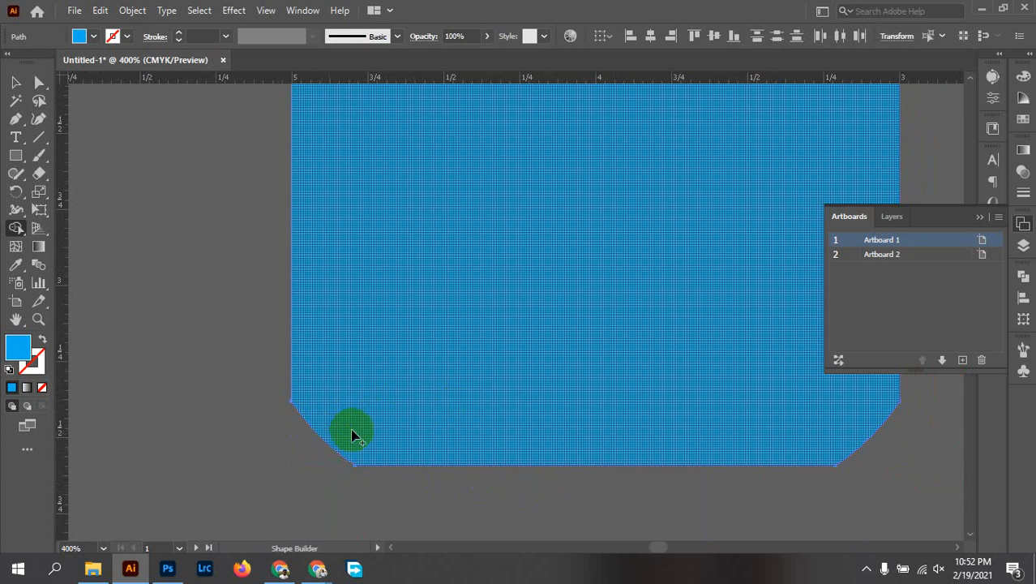
Examine the trimmed blue shape's corners and compare them with the rounded red corner over Artboard 1.
{"action": "scroll", "coordinate": [476, 399], "scroll_direction": "down", "scroll_amount": 2}
{"action": "left_click_drag", "start_coordinate": [568, 280], "coordinate": [513, 446]}
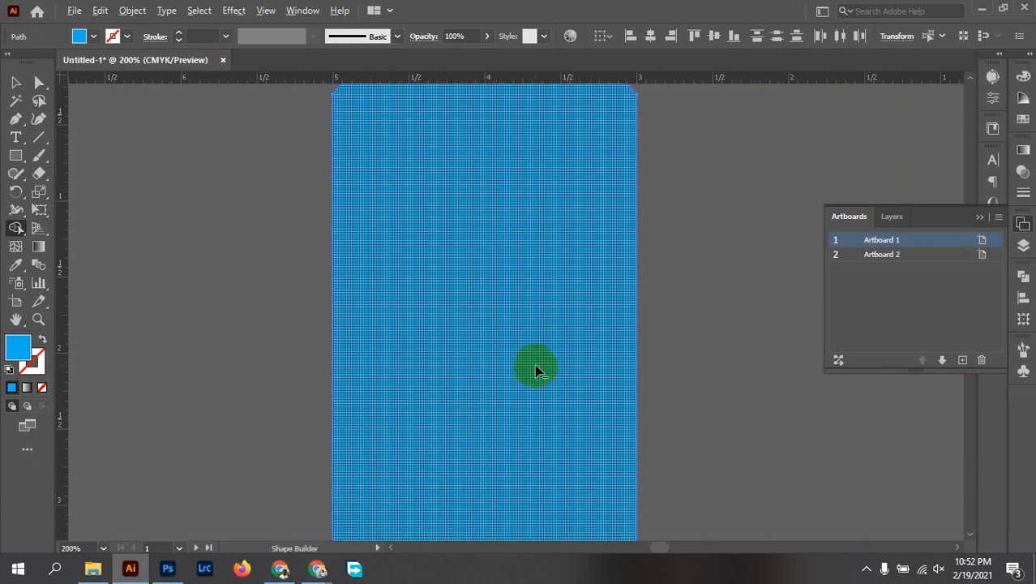
{"action": "scroll", "coordinate": [537, 369], "scroll_direction": "down", "scroll_amount": 1}
{"action": "key", "text": "v"}
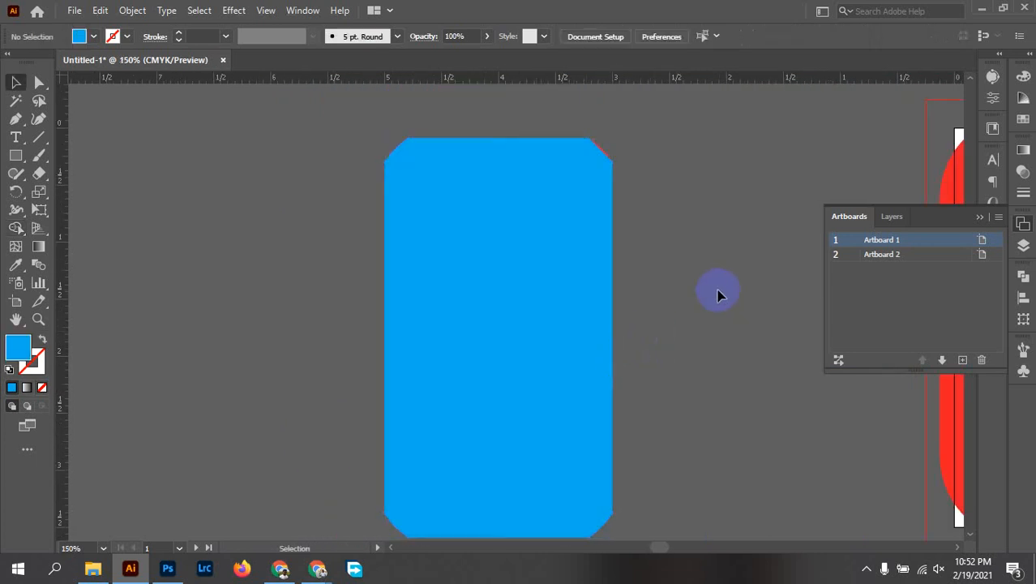
{"action": "scroll", "coordinate": [676, 302], "scroll_direction": "down", "scroll_amount": 1}
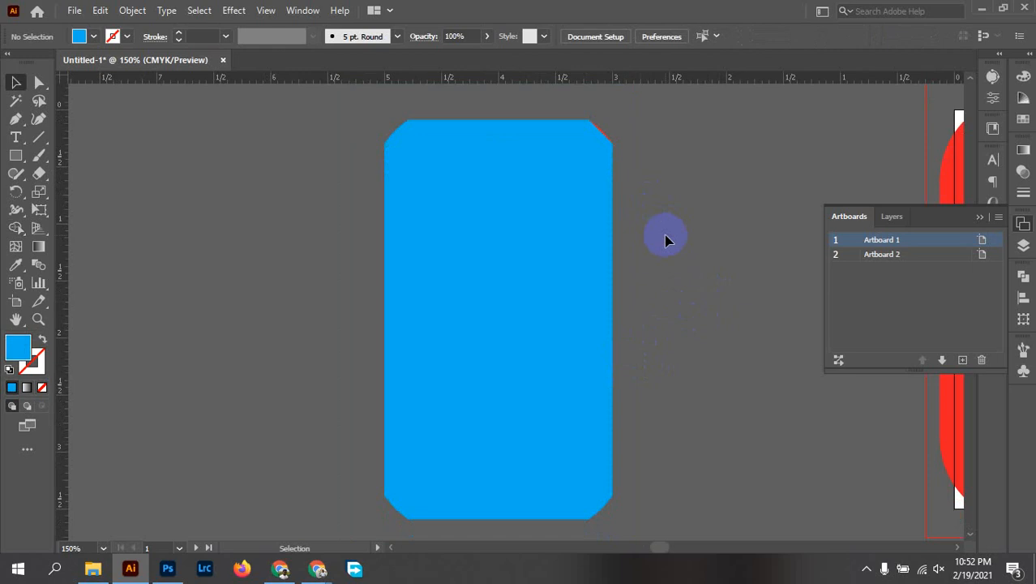
{"action": "scroll", "coordinate": [665, 239], "scroll_direction": "down", "scroll_amount": 2}
{"action": "left_click", "coordinate": [569, 324]}
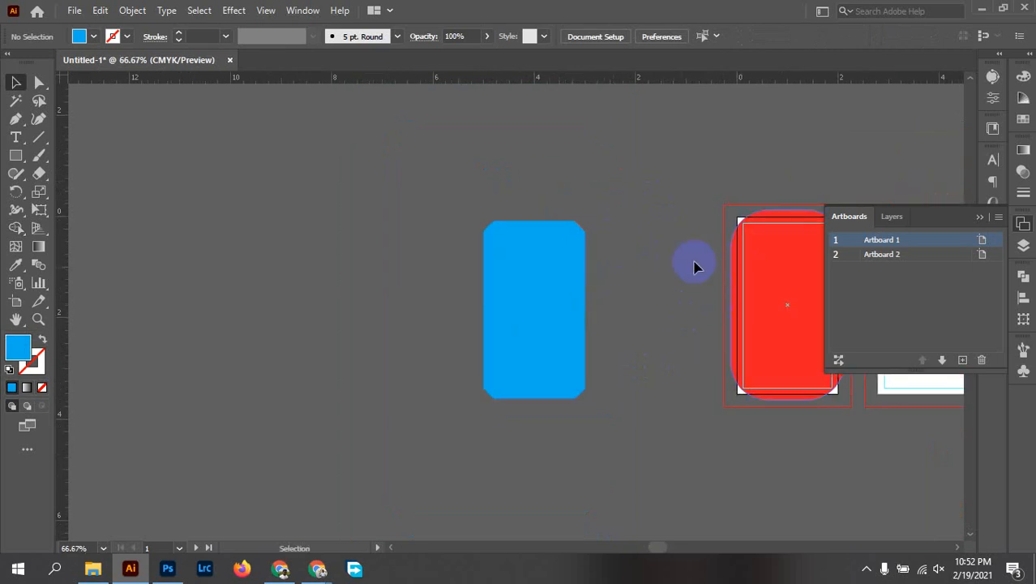
{"action": "left_click", "coordinate": [555, 317]}
{"action": "left_click", "coordinate": [519, 241]}
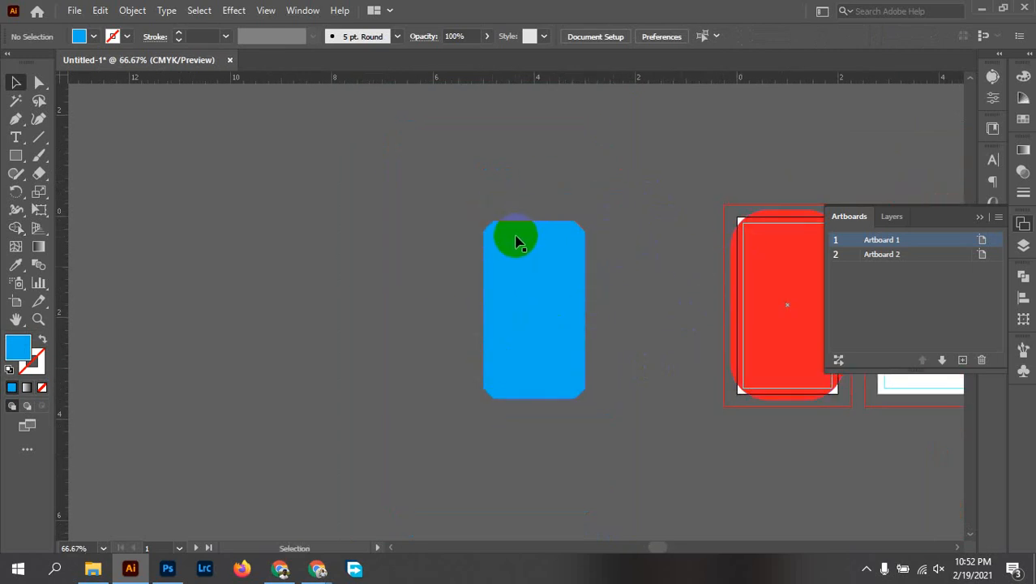
{"action": "scroll", "coordinate": [470, 223], "scroll_direction": "up", "scroll_amount": 6}
{"action": "left_click_drag", "start_coordinate": [600, 318], "coordinate": [284, 235]}
{"action": "left_click", "coordinate": [458, 381]}
{"action": "scroll", "coordinate": [458, 369], "scroll_direction": "down", "scroll_amount": 4}
{"action": "left_click_drag", "start_coordinate": [643, 371], "coordinate": [154, 304]}
{"action": "scroll", "coordinate": [509, 283], "scroll_direction": "up", "scroll_amount": 4}
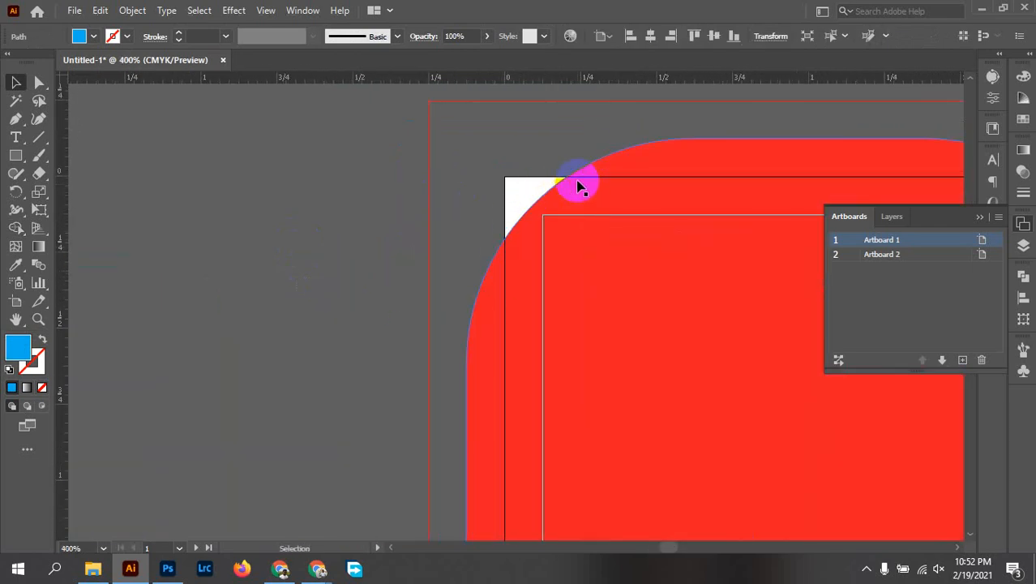
Delete the trimmed blue comparison shape beside Artboard 1.
{"action": "scroll", "coordinate": [577, 186], "scroll_direction": "down", "scroll_amount": 5}
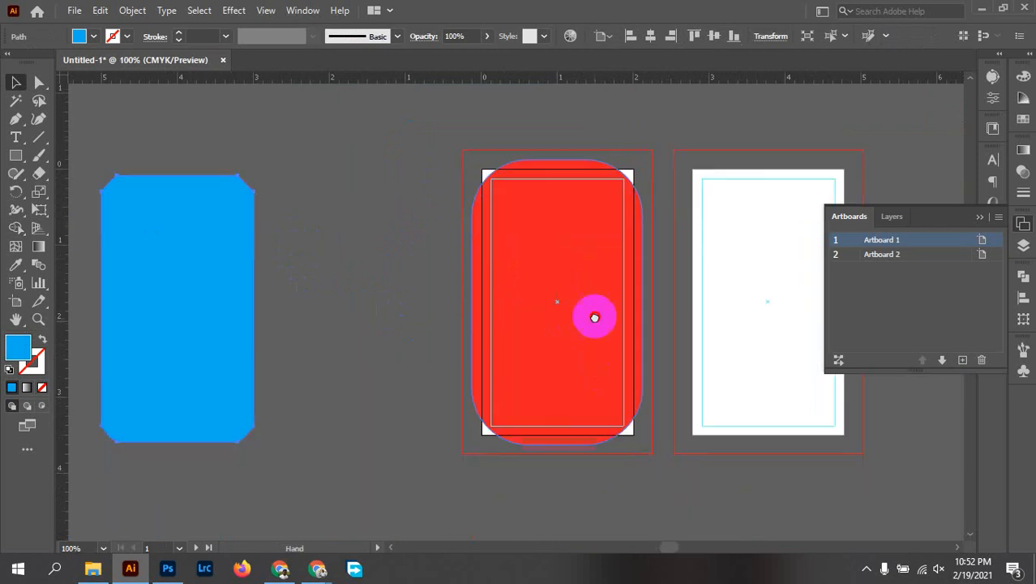
{"action": "left_click", "coordinate": [104, 416]}
{"action": "key", "text": "Delete"}
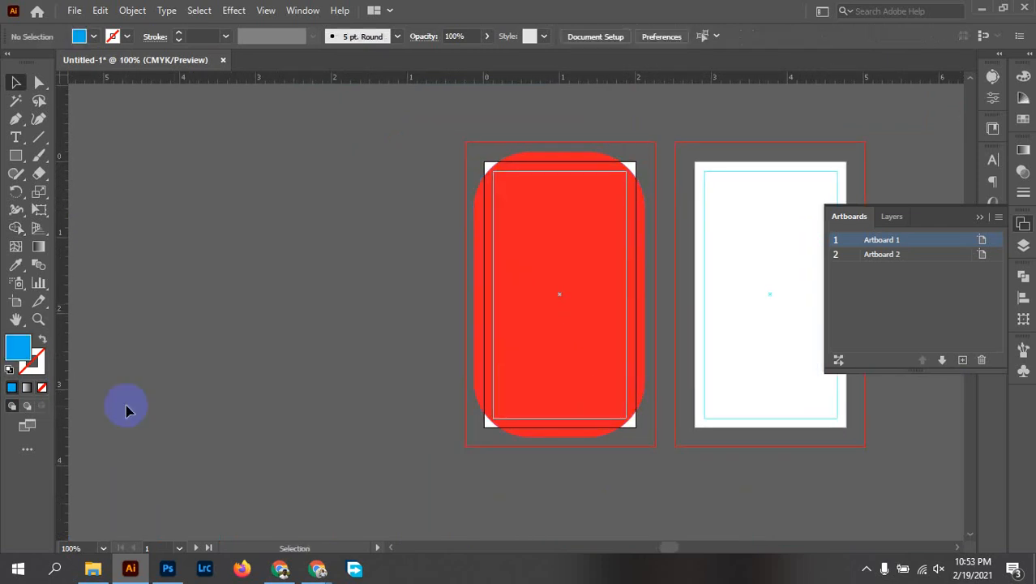
Delete the red rounded rectangle from Artboard 1.
{"action": "left_click", "coordinate": [551, 297]}
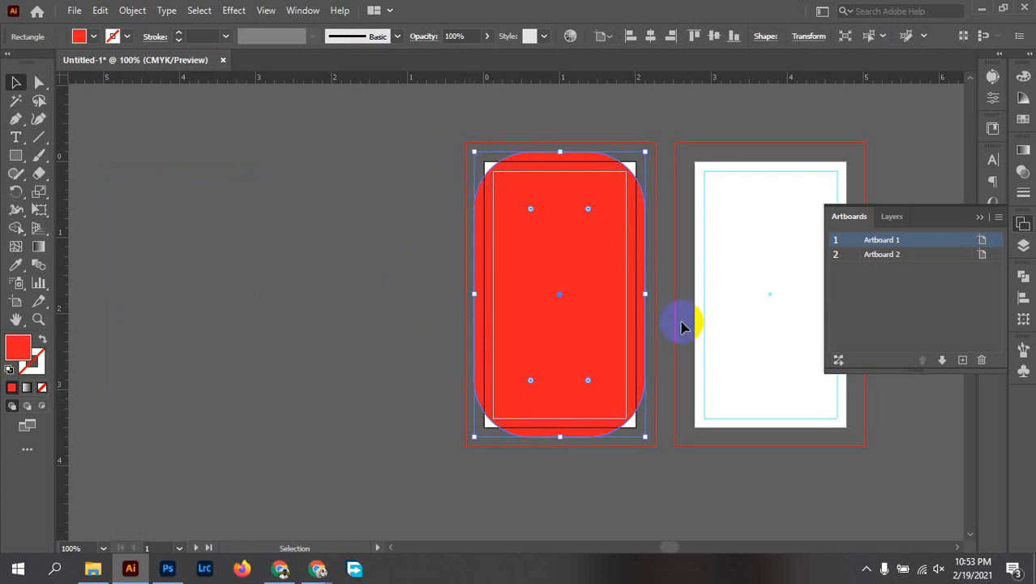
{"action": "left_click_drag", "start_coordinate": [683, 291], "coordinate": [500, 298]}
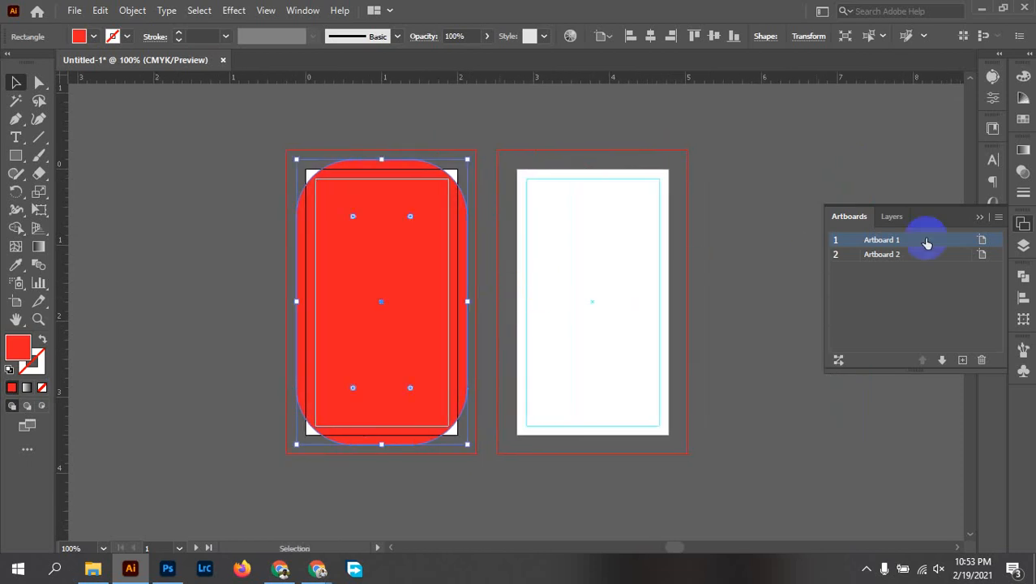
{"action": "left_click", "coordinate": [595, 262]}
{"action": "left_click_drag", "start_coordinate": [385, 300], "coordinate": [349, 296]}
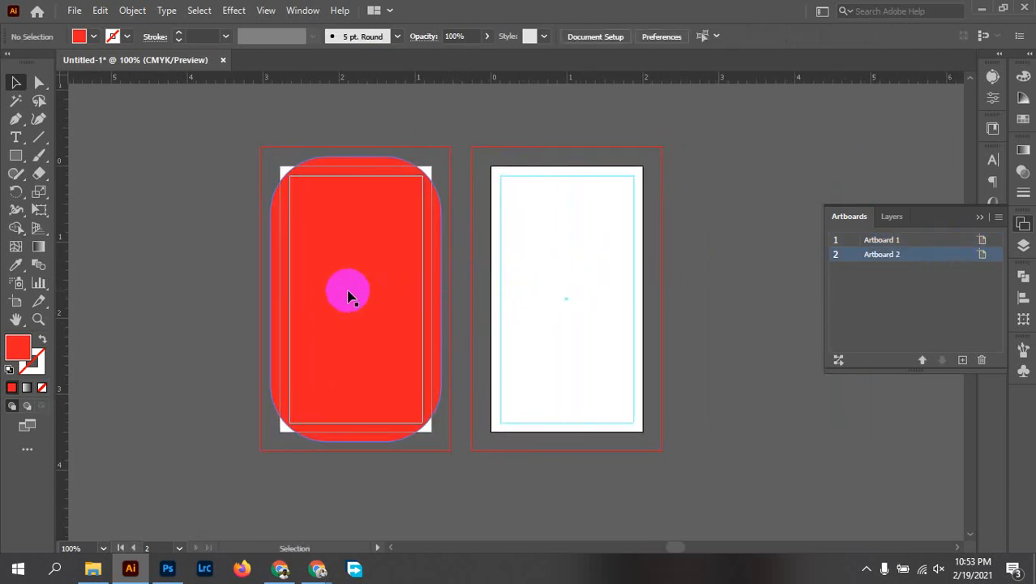
{"action": "left_click", "coordinate": [349, 296]}
{"action": "key", "text": "Delete"}
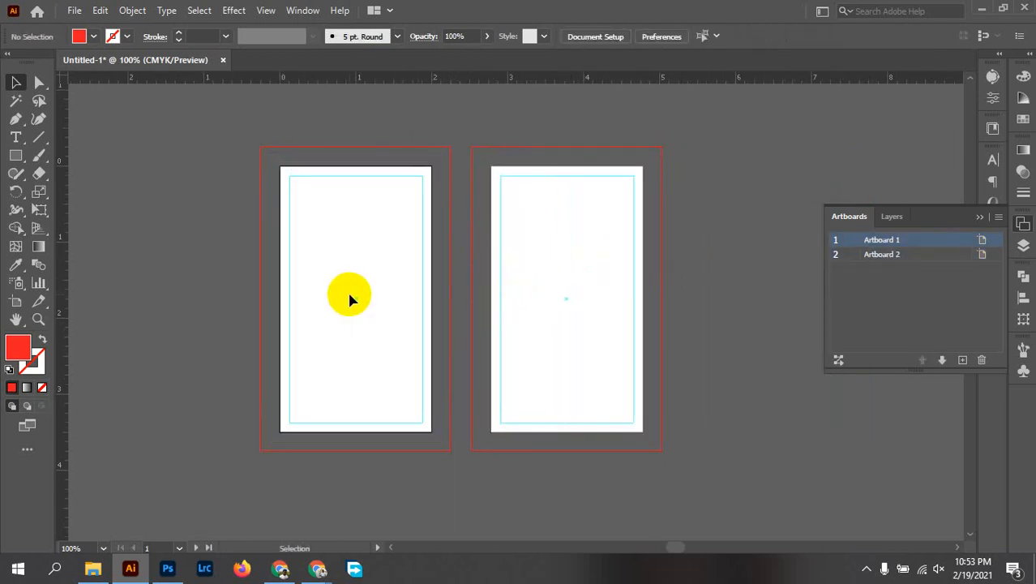
Switch from the Rectangle tool to the Rounded Rectangle tool.
{"action": "left_click", "coordinate": [17, 155]}
{"action": "left_click_drag", "start_coordinate": [18, 166], "coordinate": [109, 173]}
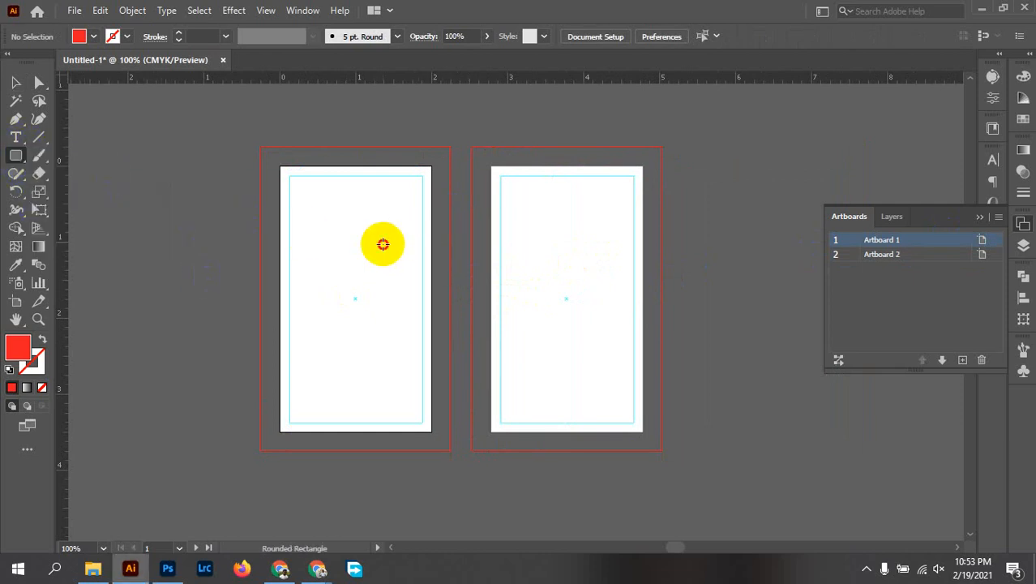
{"action": "left_click", "coordinate": [383, 249]}
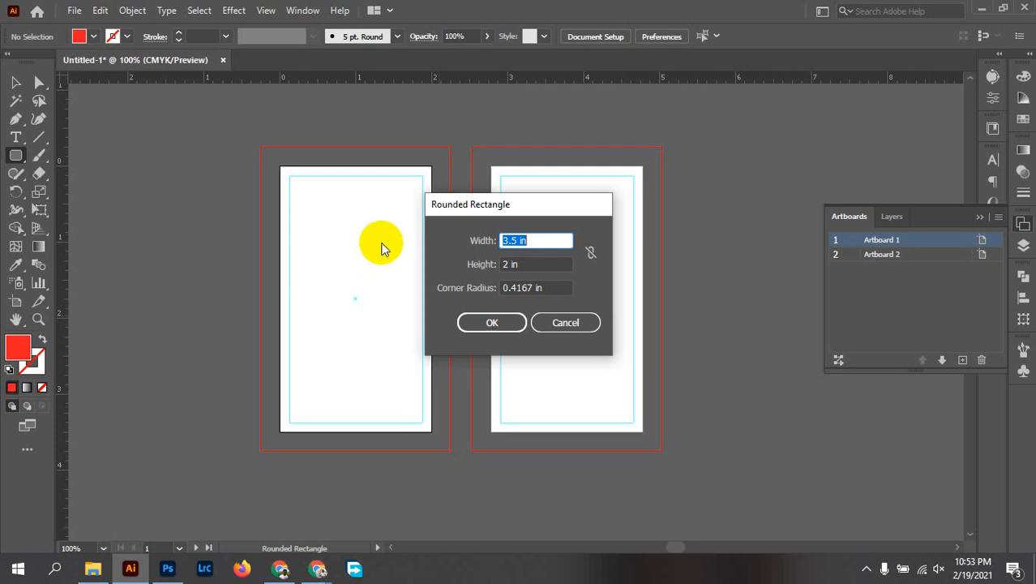
{"action": "left_click", "coordinate": [539, 286]}
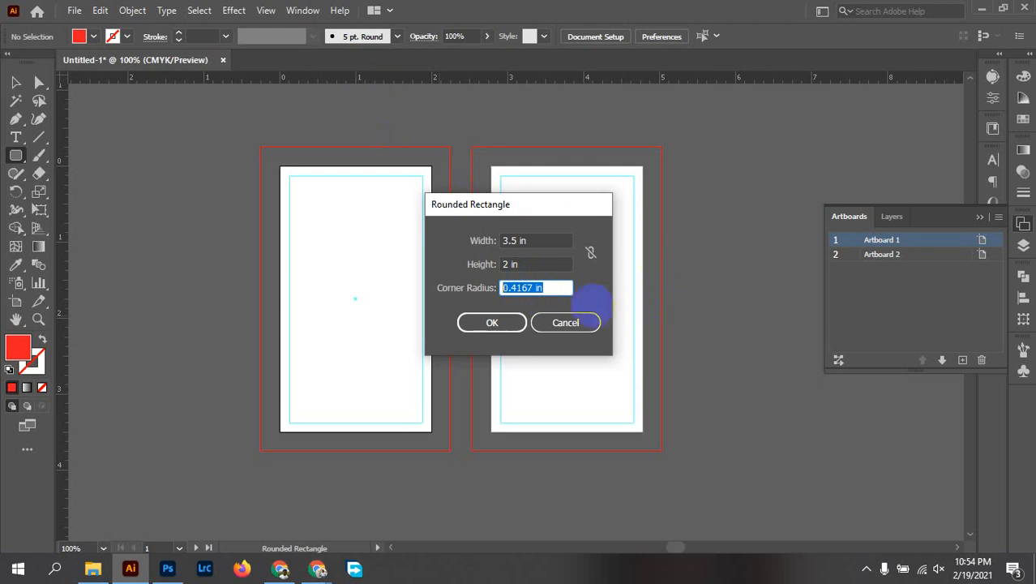
{"action": "type", "text": "12"}
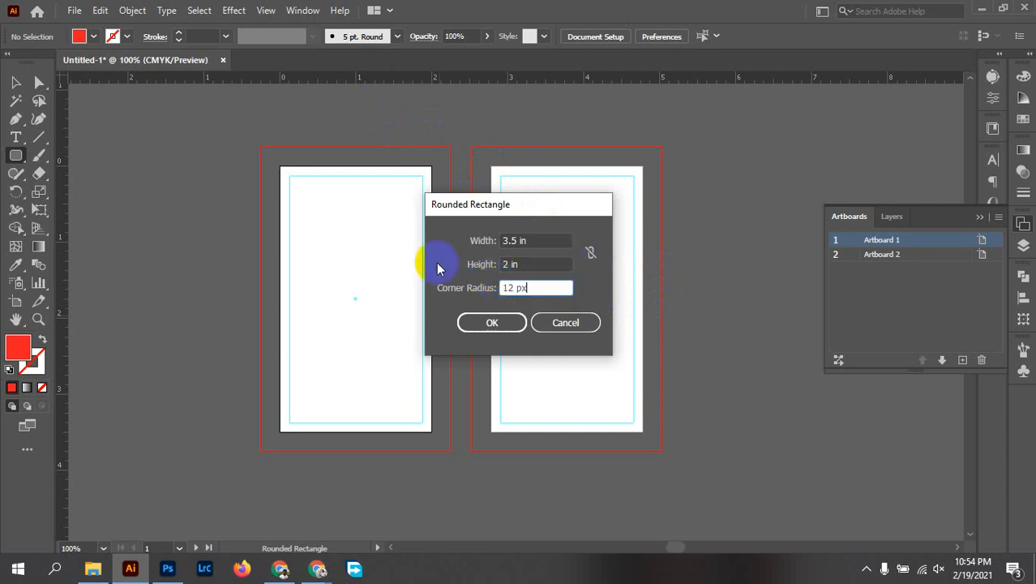
{"action": "left_click", "coordinate": [573, 328]}
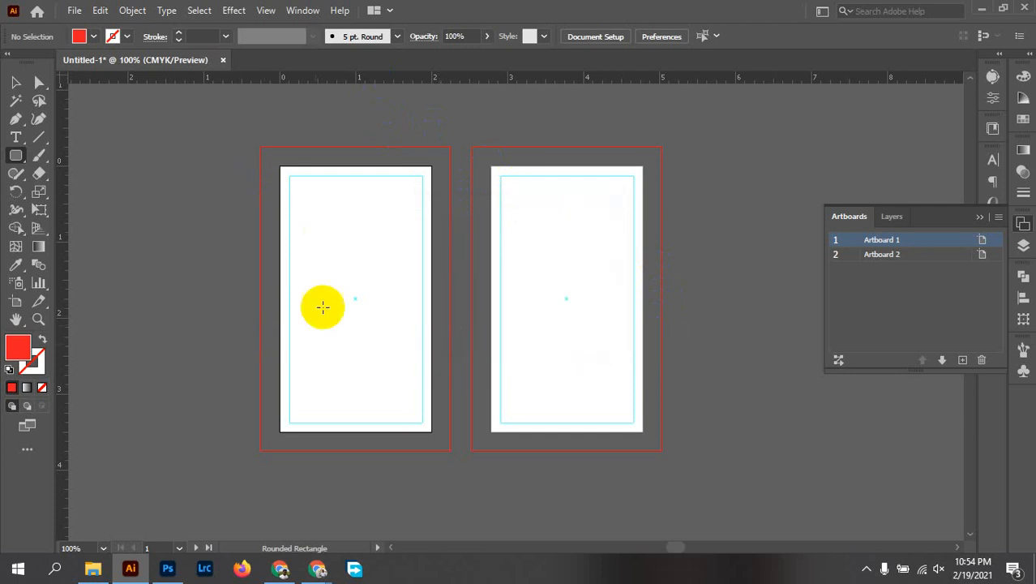
{"action": "left_click_drag", "start_coordinate": [279, 169], "coordinate": [420, 169]}
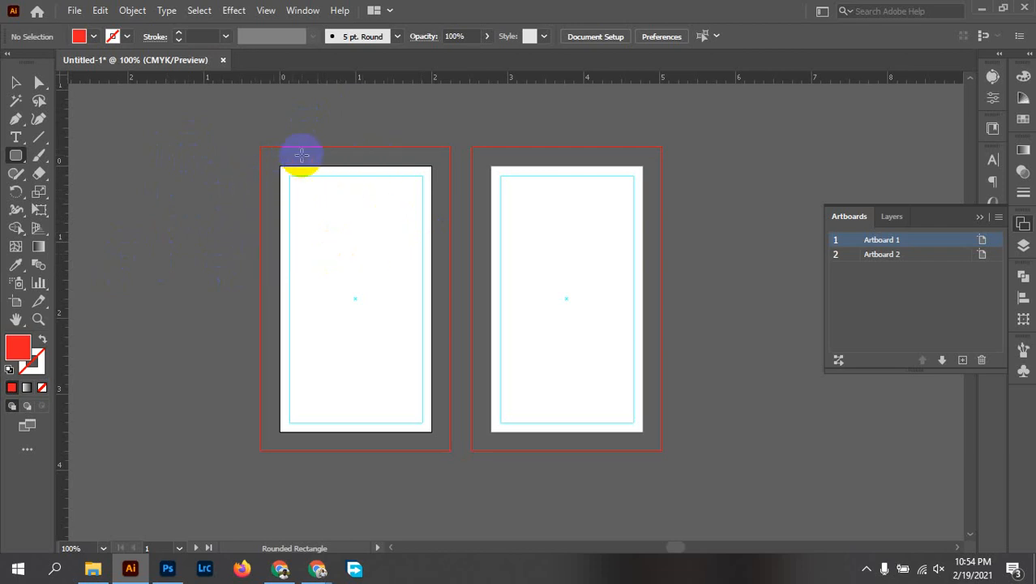
{"action": "left_click", "coordinate": [335, 243]}
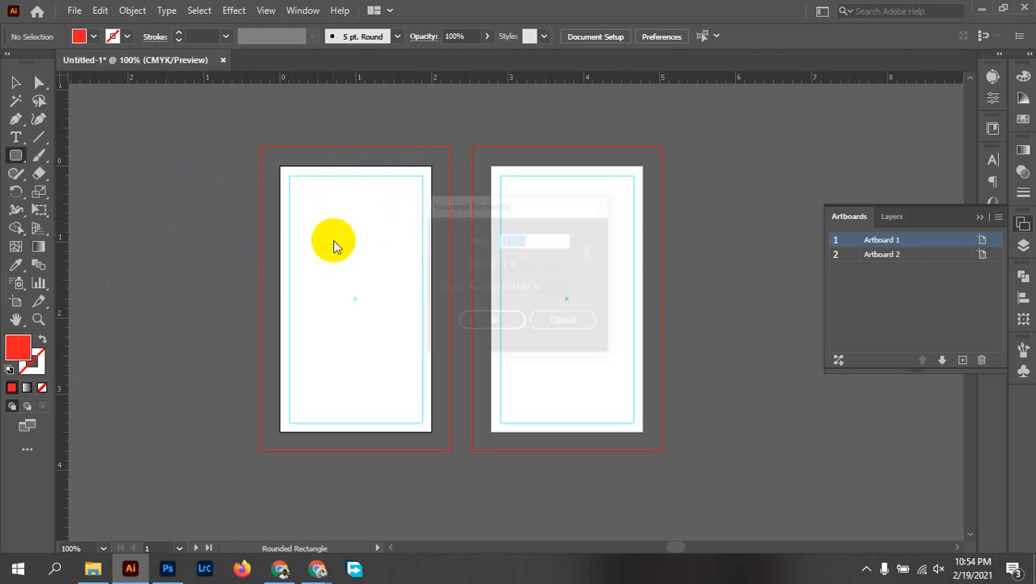
{"action": "left_click", "coordinate": [575, 321]}
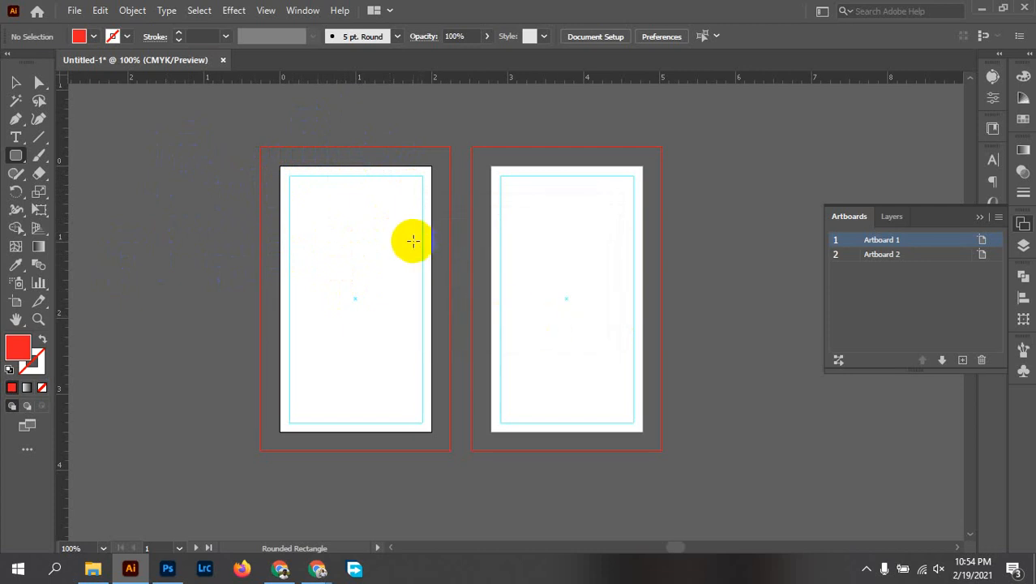
Start a new rounded rectangle on Artboard 1 with a width of 2 in and a height of 3.5 in.
{"action": "left_click", "coordinate": [372, 238]}
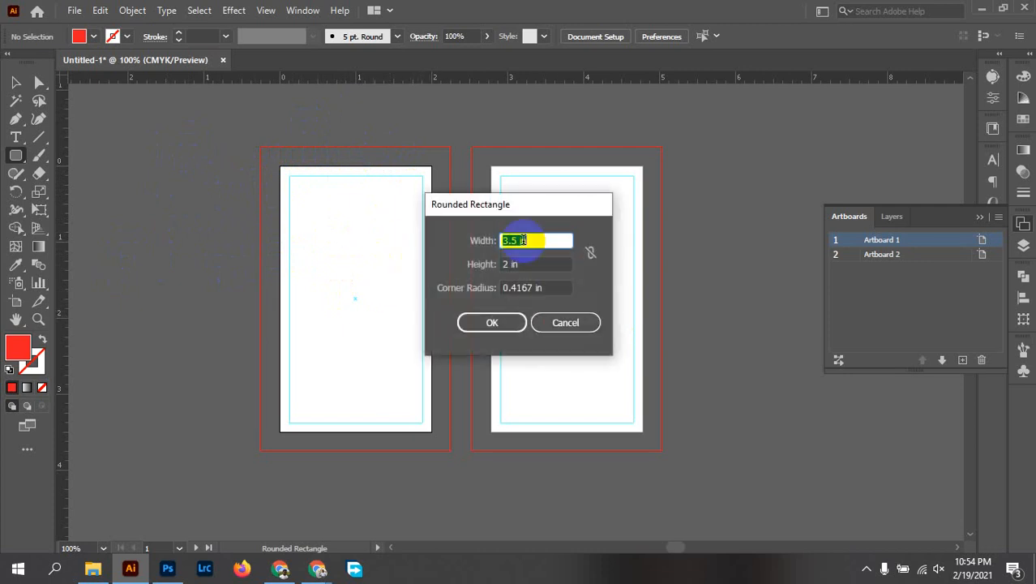
{"action": "left_click", "coordinate": [498, 263]}
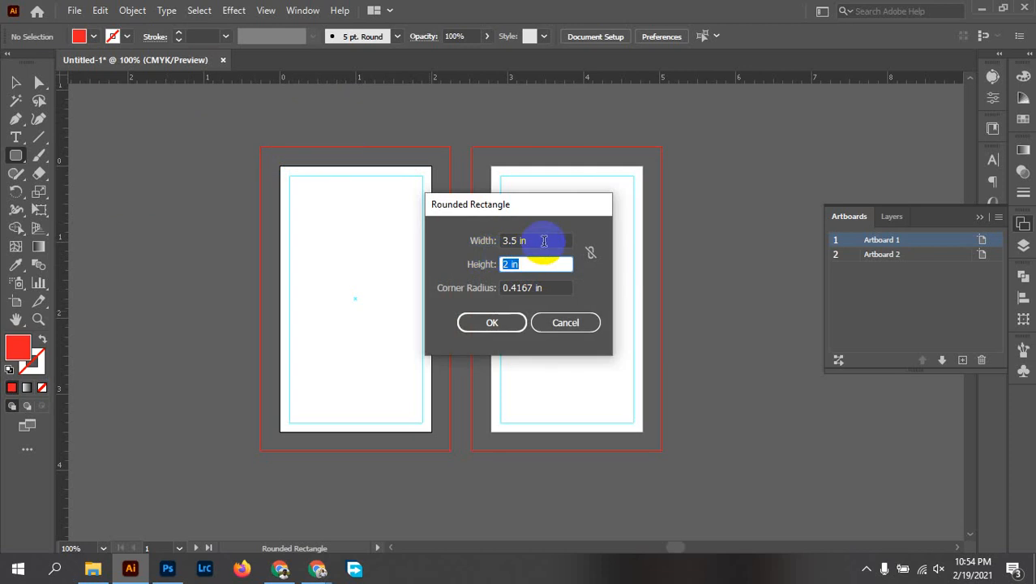
{"action": "left_click", "coordinate": [478, 236]}
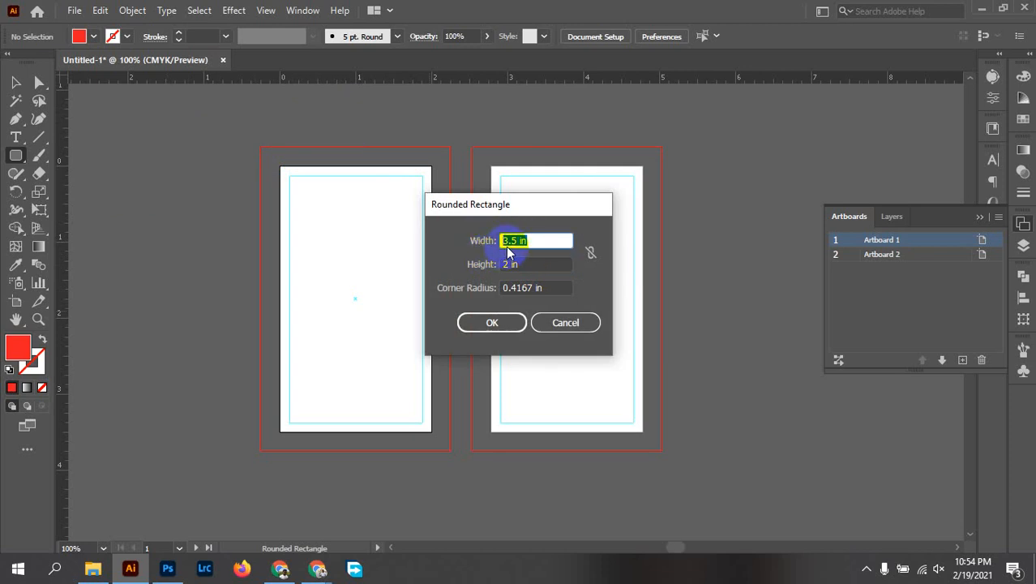
{"action": "type", "text": "2"}
{"action": "left_click", "coordinate": [453, 264]}
{"action": "type", "text": "3"}
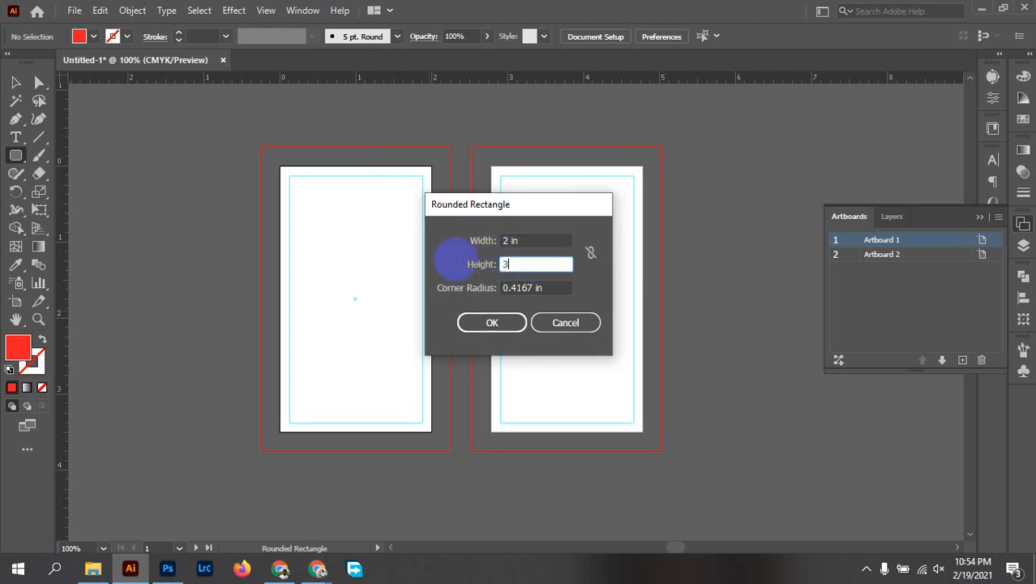
{"action": "type", "text": ".5"}
Set the corner radius to 12 pt and create the rounded rectangle.
{"action": "left_click", "coordinate": [462, 287]}
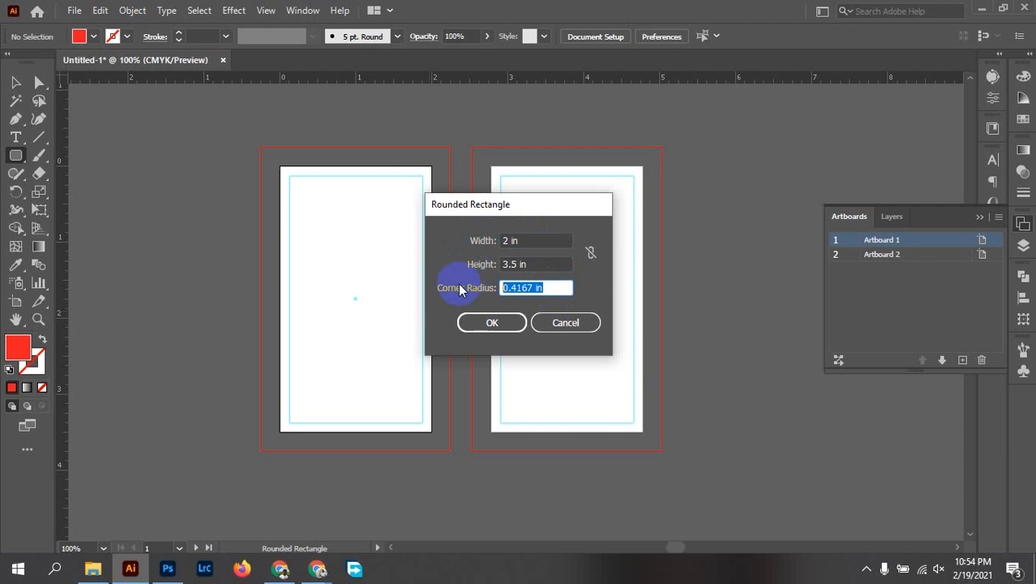
{"action": "type", "text": "12"}
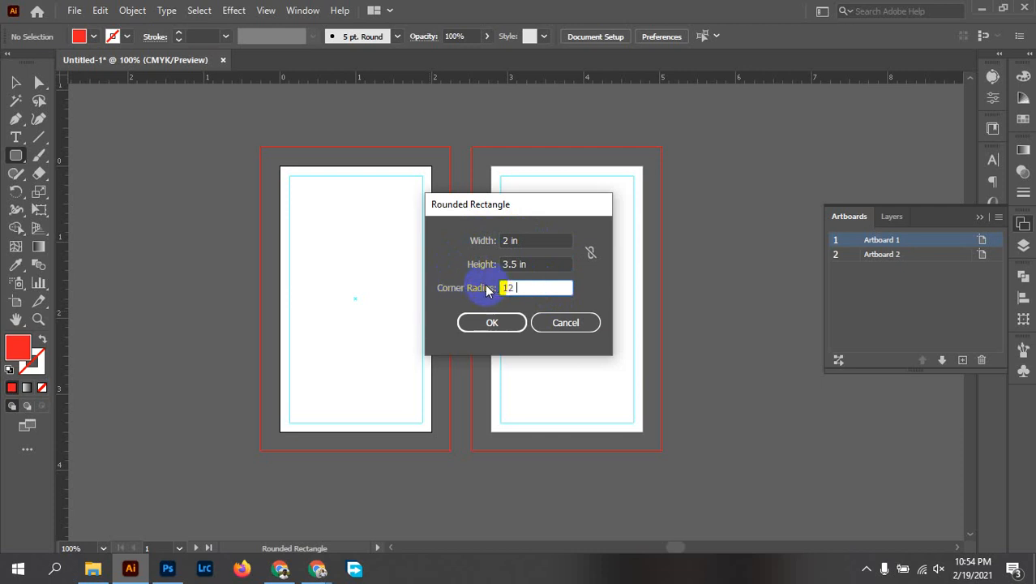
{"action": "type", "text": " p"}
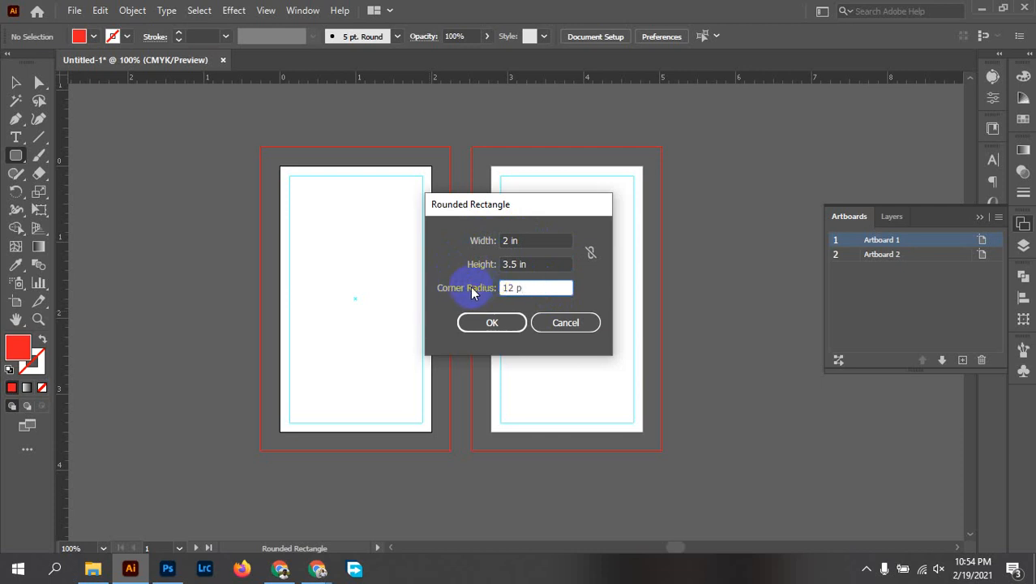
{"action": "type", "text": "t"}
{"action": "left_click", "coordinate": [544, 262]}
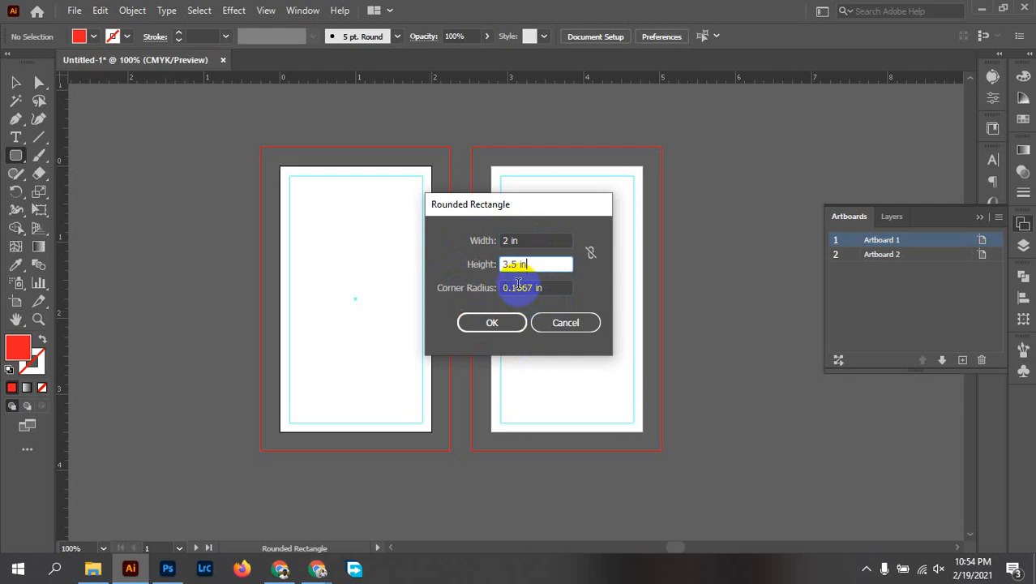
{"action": "left_click", "coordinate": [492, 323]}
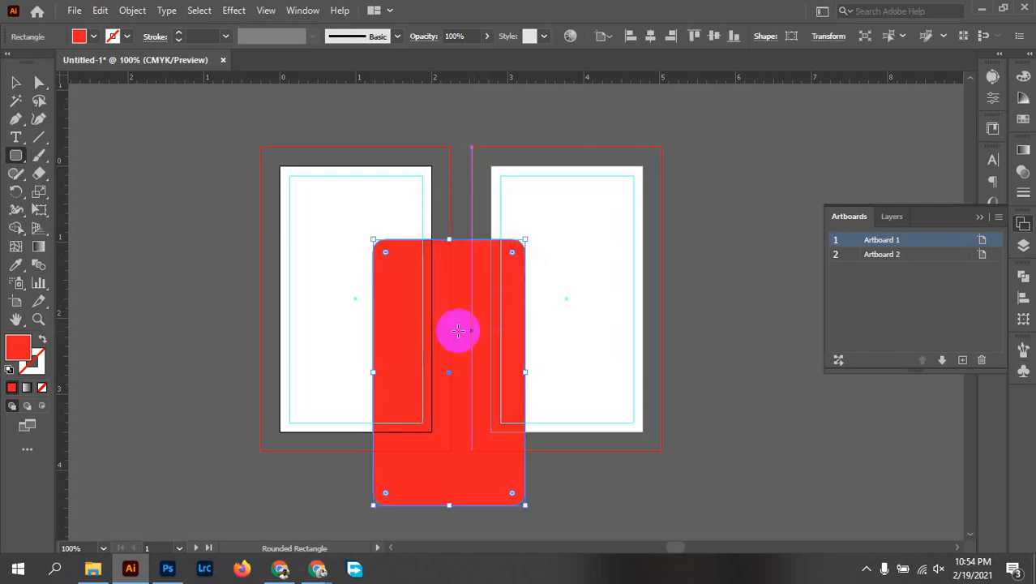
Center the red rounded rectangle horizontally and vertically on Artboard 1, and deselect it.
{"action": "left_click", "coordinate": [16, 80]}
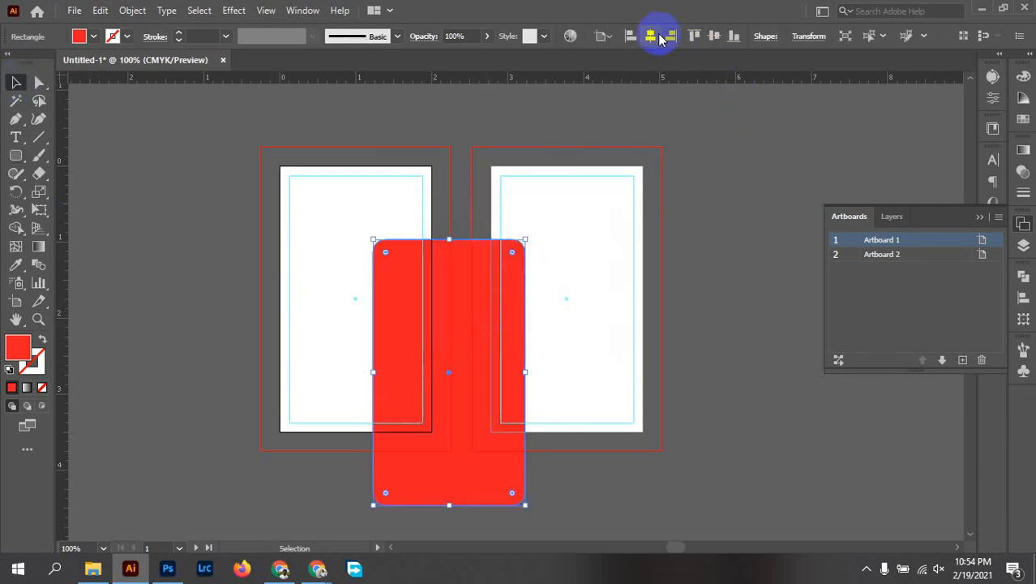
{"action": "left_click", "coordinate": [651, 36]}
{"action": "left_click", "coordinate": [713, 36]}
{"action": "left_click", "coordinate": [553, 222]}
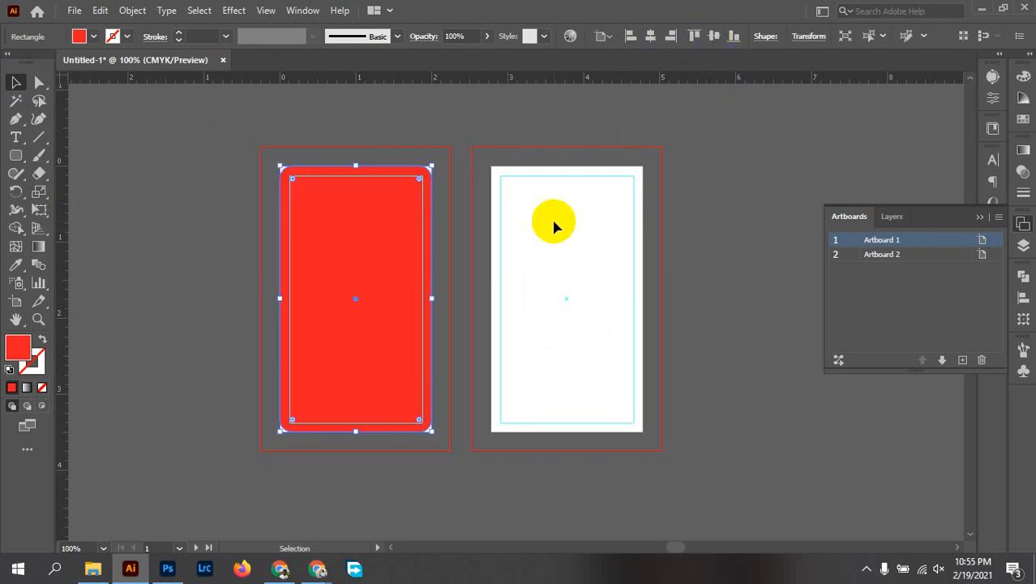
Examine how the red card's rounded corners sit against the corners of Artboard 1.
{"action": "key", "text": "space"}
{"action": "left_click_drag", "start_coordinate": [460, 226], "coordinate": [644, 222]}
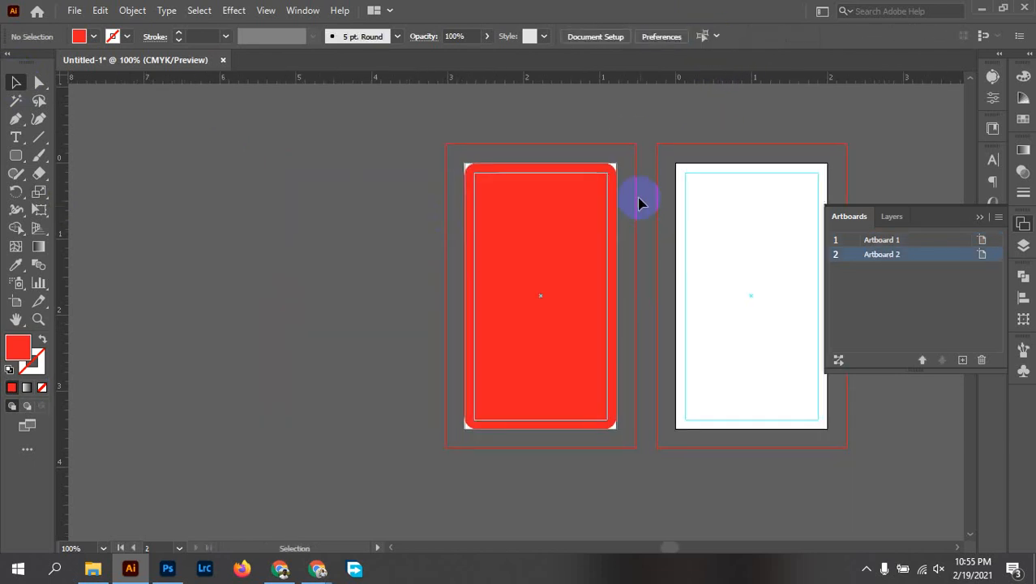
{"action": "scroll", "coordinate": [615, 172], "scroll_direction": "up", "scroll_amount": 7}
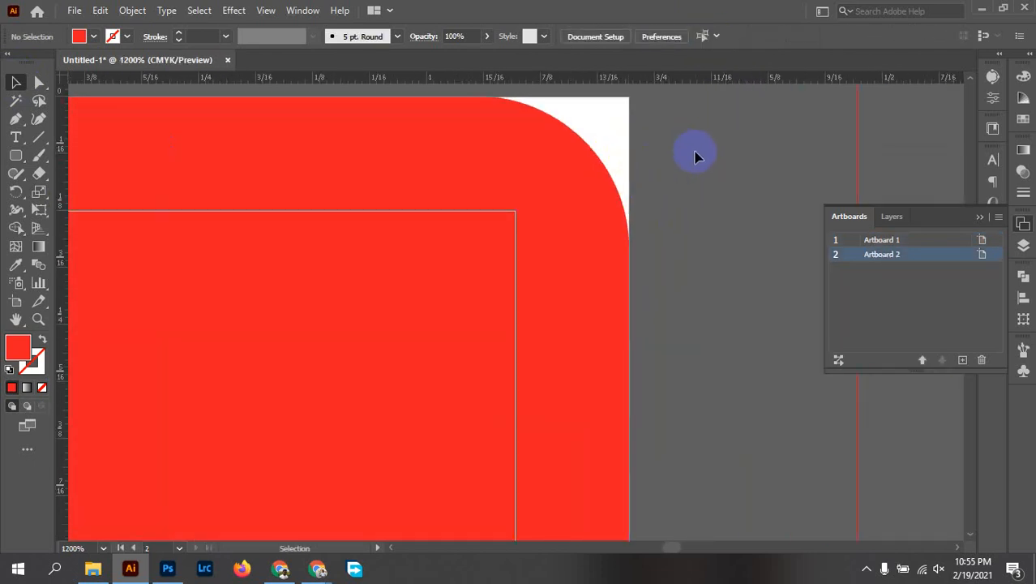
{"action": "scroll", "coordinate": [695, 152], "scroll_direction": "down", "scroll_amount": 2}
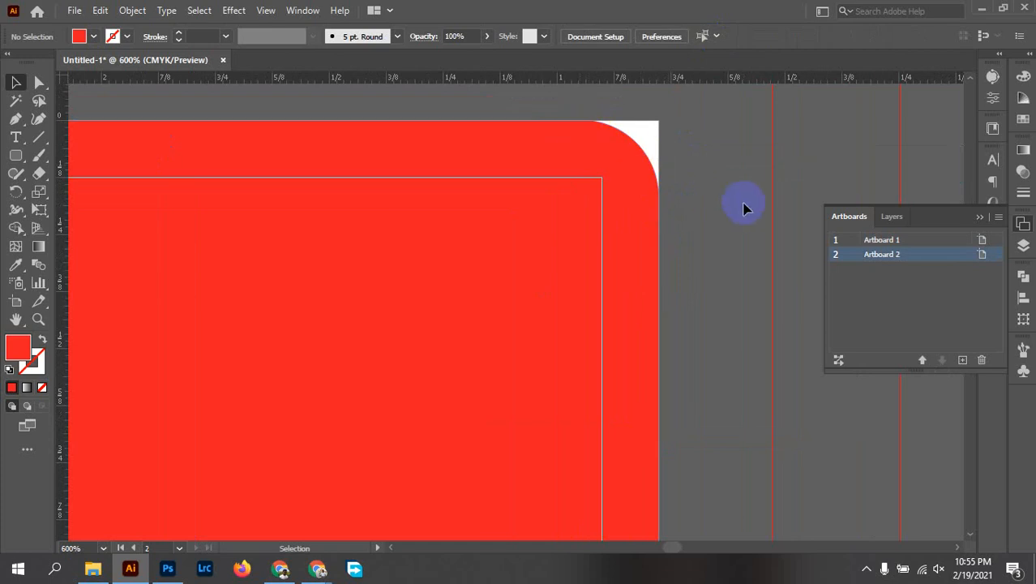
{"action": "scroll", "coordinate": [742, 206], "scroll_direction": "down", "scroll_amount": 3}
{"action": "key", "text": "space"}
{"action": "left_click_drag", "start_coordinate": [720, 323], "coordinate": [616, 185]}
{"action": "scroll", "coordinate": [616, 335], "scroll_direction": "down", "scroll_amount": 2}
{"action": "scroll", "coordinate": [637, 385], "scroll_direction": "up", "scroll_amount": 5}
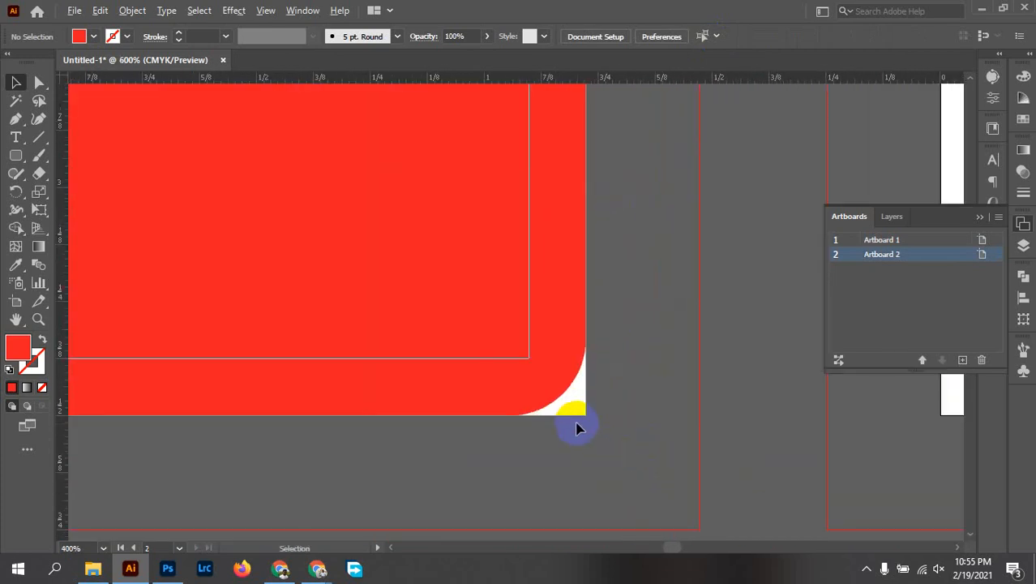
{"action": "scroll", "coordinate": [634, 412], "scroll_direction": "down", "scroll_amount": 2}
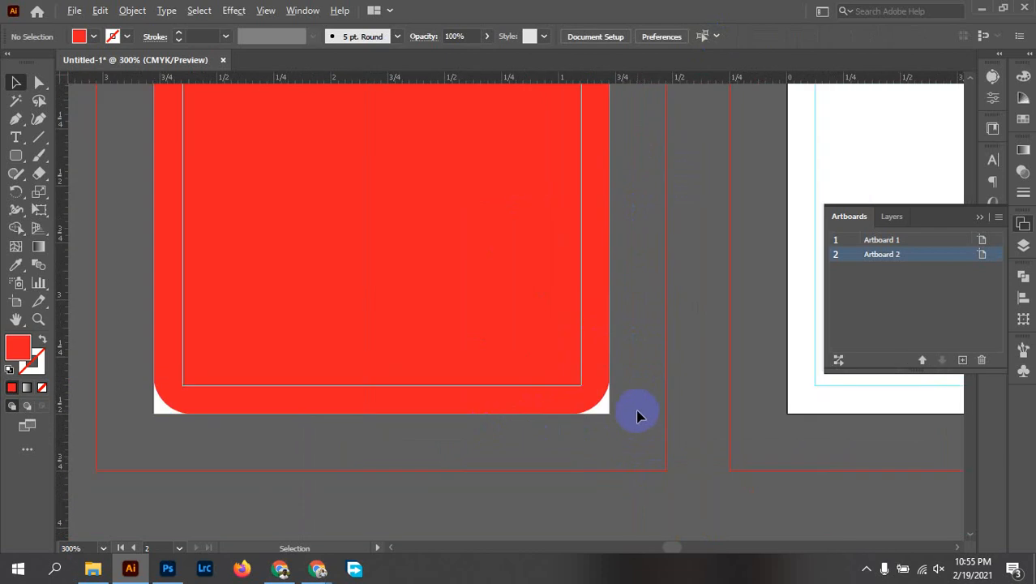
{"action": "scroll", "coordinate": [637, 414], "scroll_direction": "down", "scroll_amount": 3}
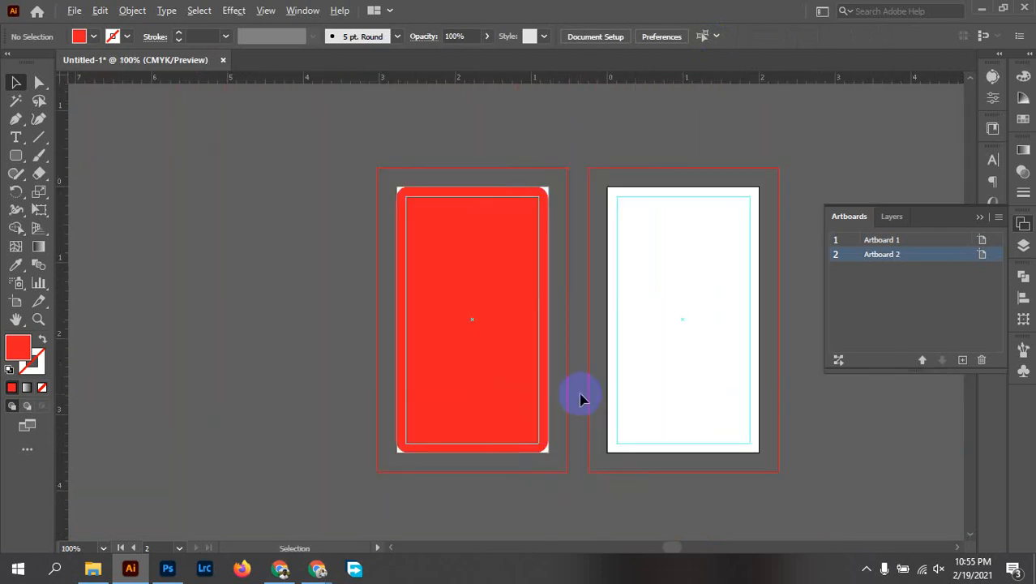
{"action": "left_click_drag", "start_coordinate": [589, 343], "coordinate": [556, 340]}
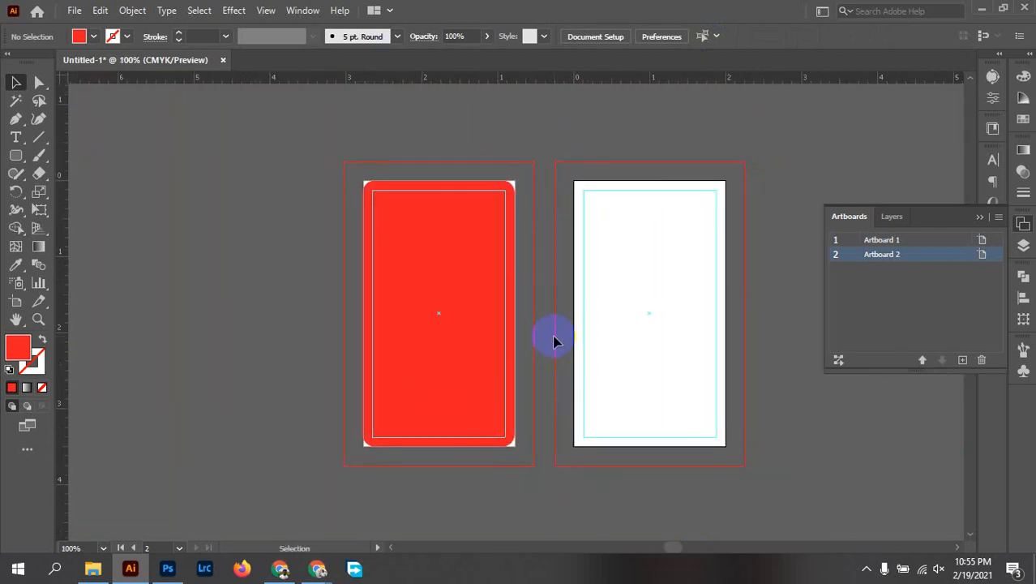
{"action": "left_click_drag", "start_coordinate": [554, 341], "coordinate": [527, 352]}
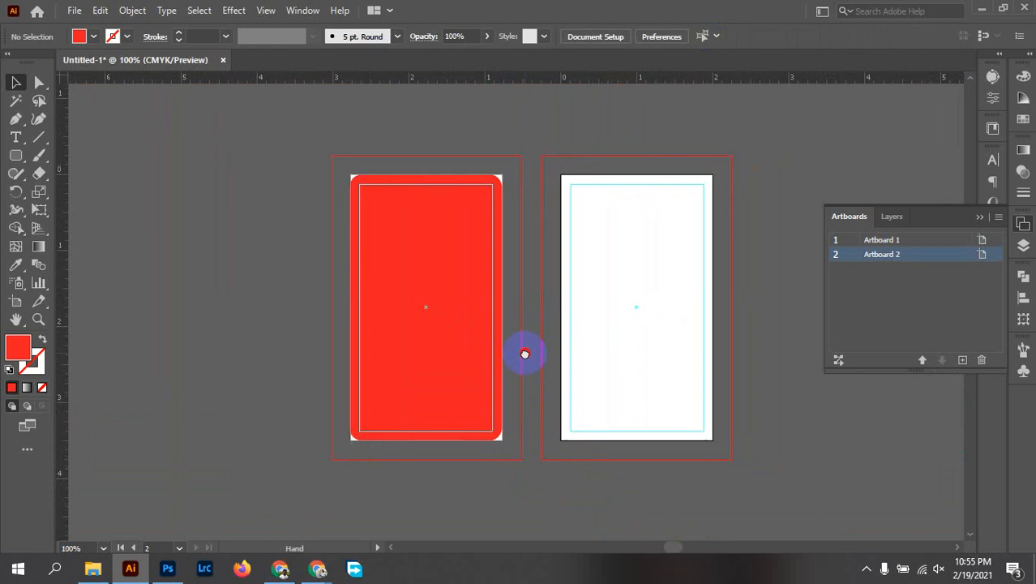
Collapse the Artboards list to free the workspace and leave the red card shape deselected.
{"action": "left_click", "coordinate": [1023, 226]}
{"action": "left_click_drag", "start_coordinate": [874, 290], "coordinate": [820, 299]}
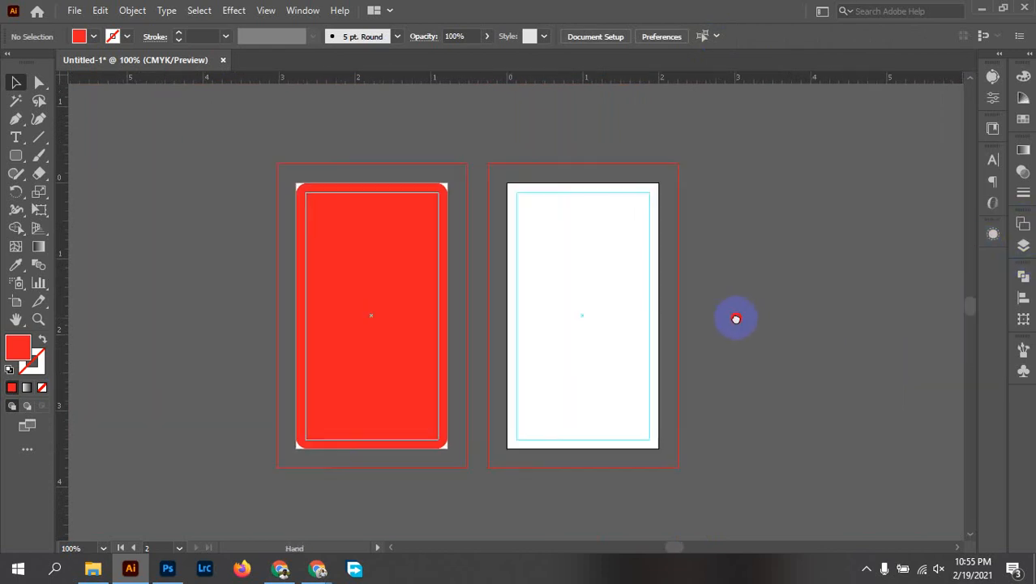
{"action": "left_click", "coordinate": [347, 257]}
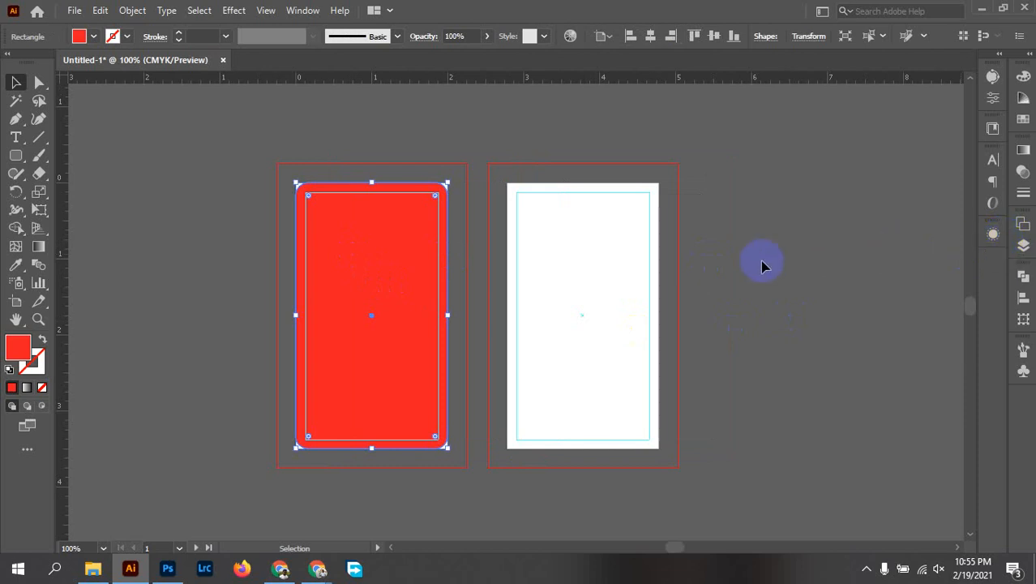
{"action": "key", "text": "a"}
{"action": "left_click", "coordinate": [715, 264]}
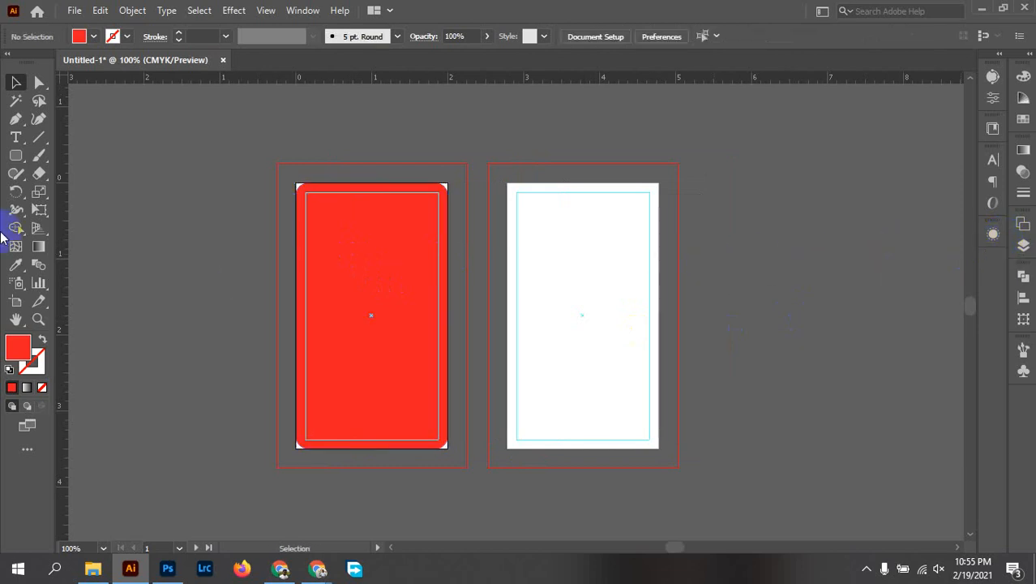
Create a 2 x 3.5 in rounded rectangle with a 12 px corner radius on Artboard 2.
{"action": "left_click", "coordinate": [15, 155]}
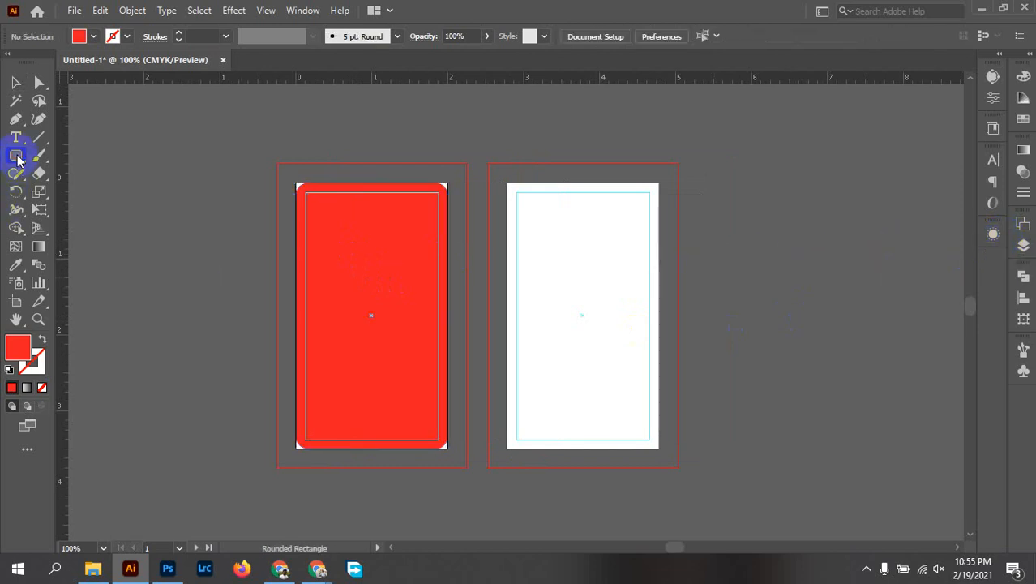
{"action": "left_click", "coordinate": [615, 252]}
{"action": "left_click", "coordinate": [534, 243]}
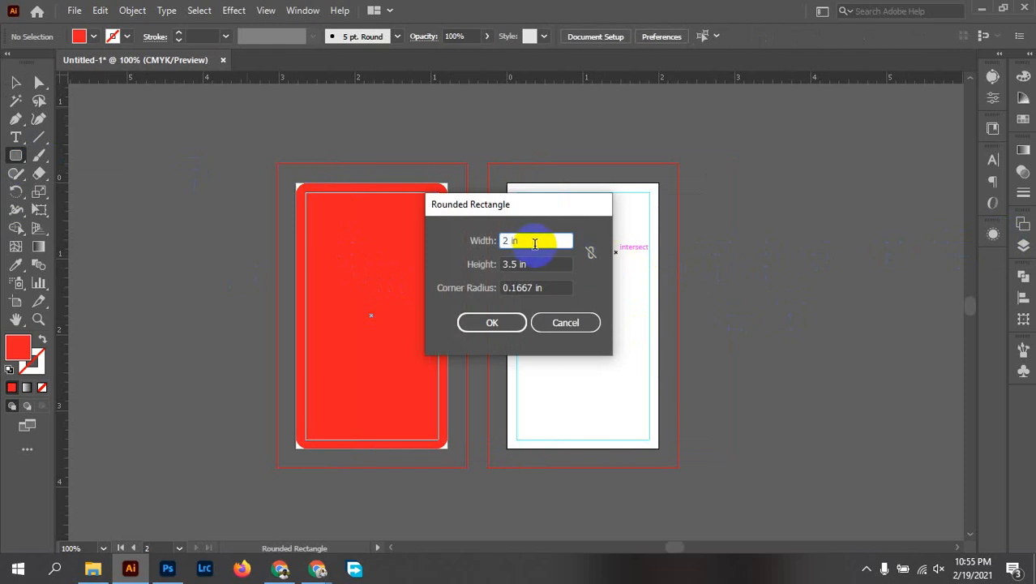
{"action": "left_click_drag", "start_coordinate": [539, 244], "coordinate": [485, 241]}
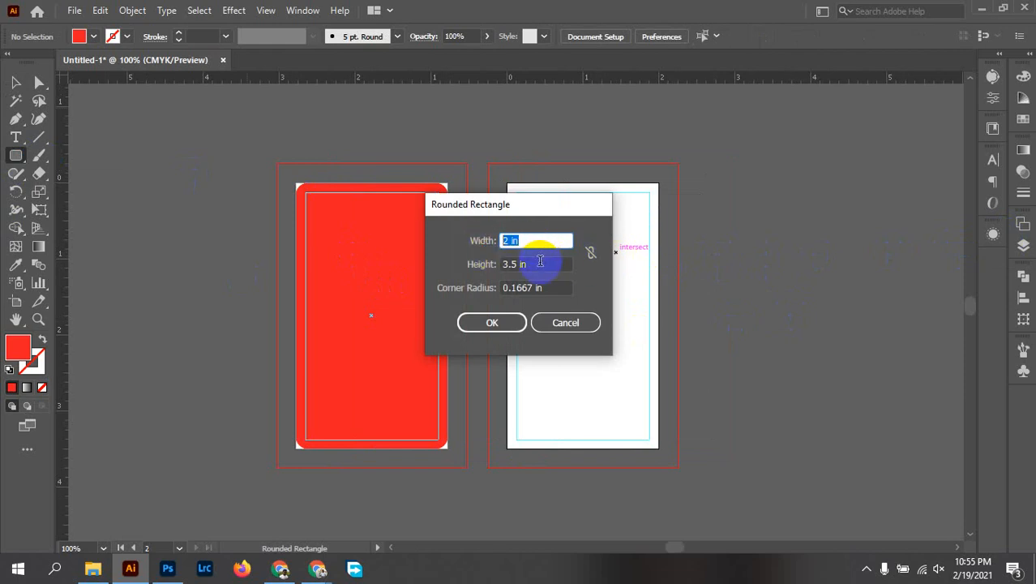
{"action": "left_click_drag", "start_coordinate": [542, 265], "coordinate": [475, 262]}
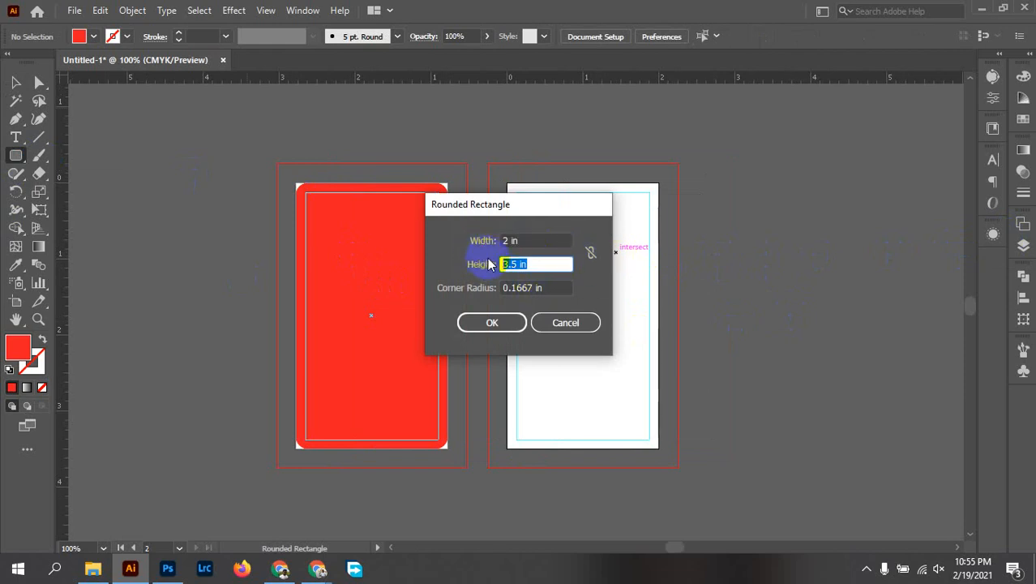
{"action": "left_click_drag", "start_coordinate": [567, 287], "coordinate": [474, 294]}
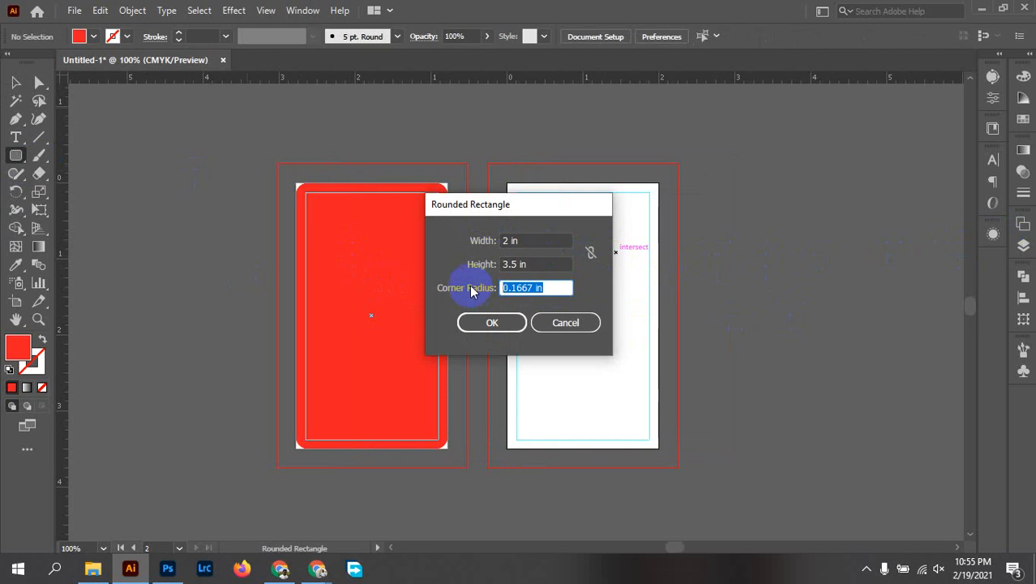
{"action": "type", "text": "12"}
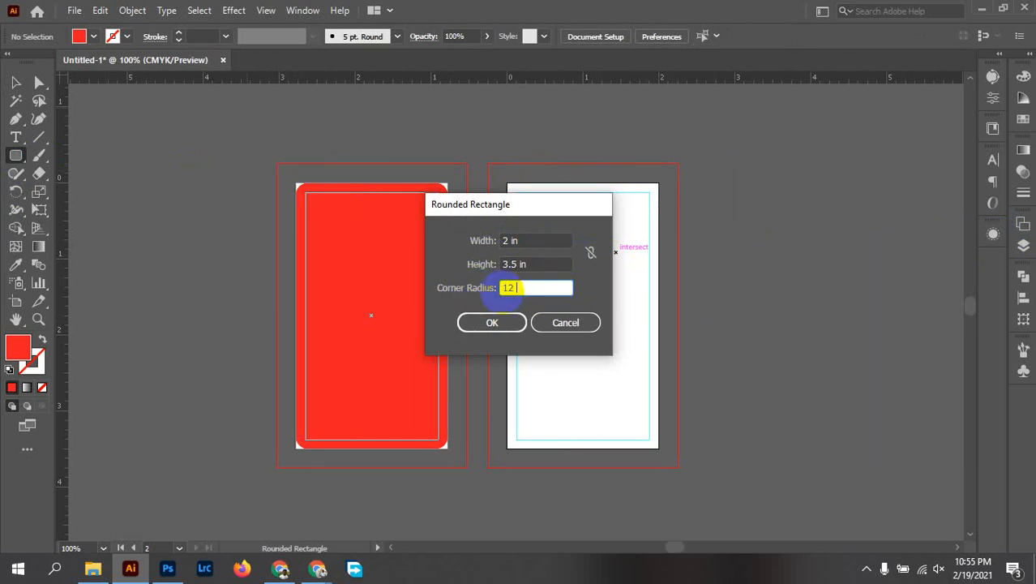
{"action": "type", "text": " px"}
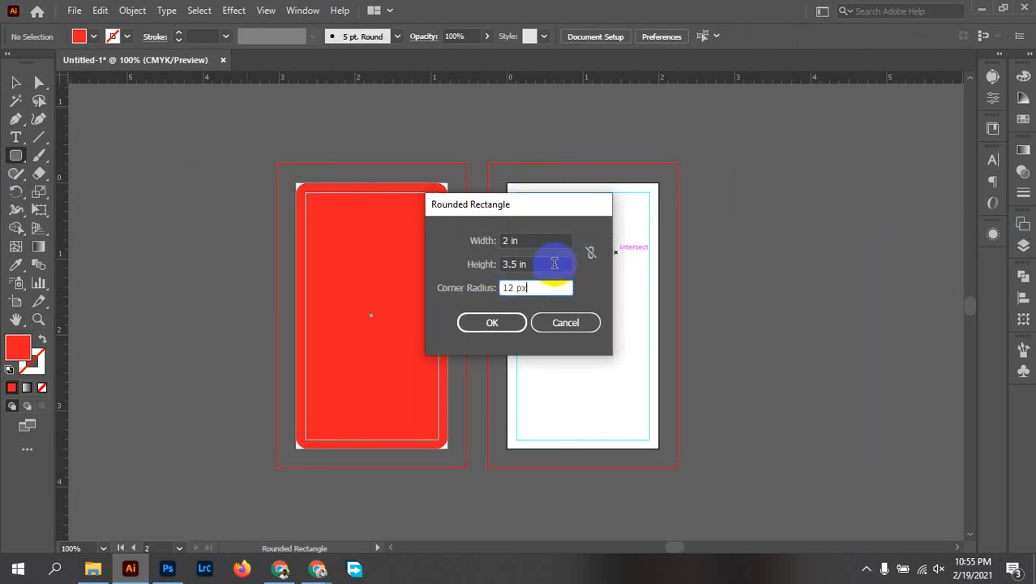
{"action": "left_click", "coordinate": [555, 264]}
{"action": "left_click", "coordinate": [545, 289]}
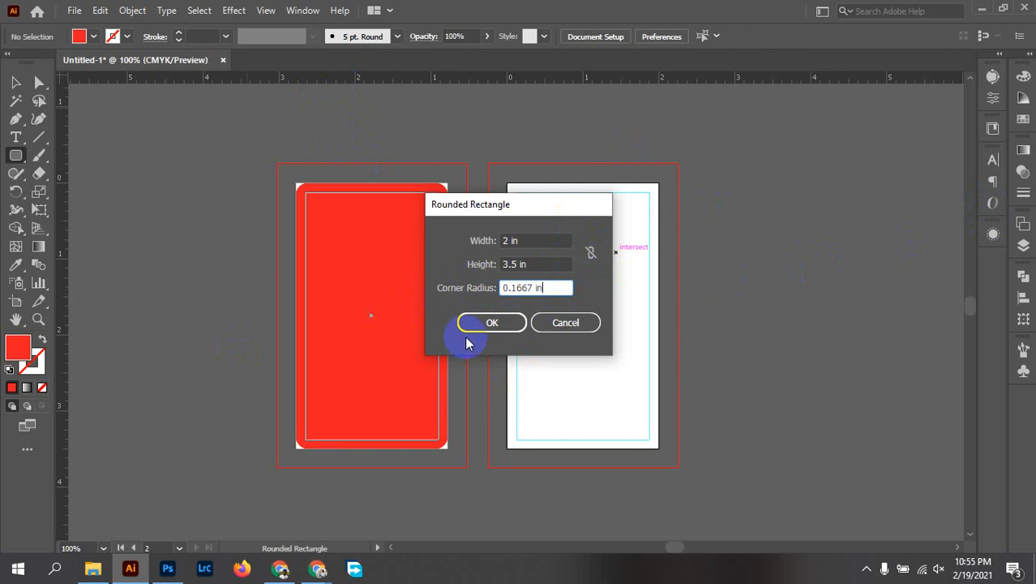
{"action": "left_click", "coordinate": [488, 322]}
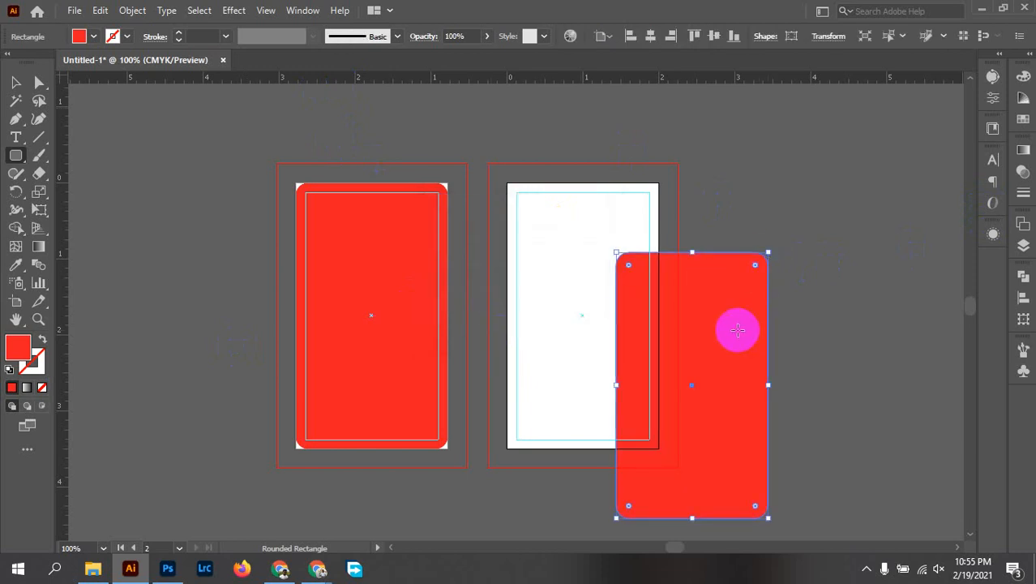
Center the new red rounded rectangle horizontally and vertically on Artboard 2, and deselect it.
{"action": "left_click", "coordinate": [651, 35]}
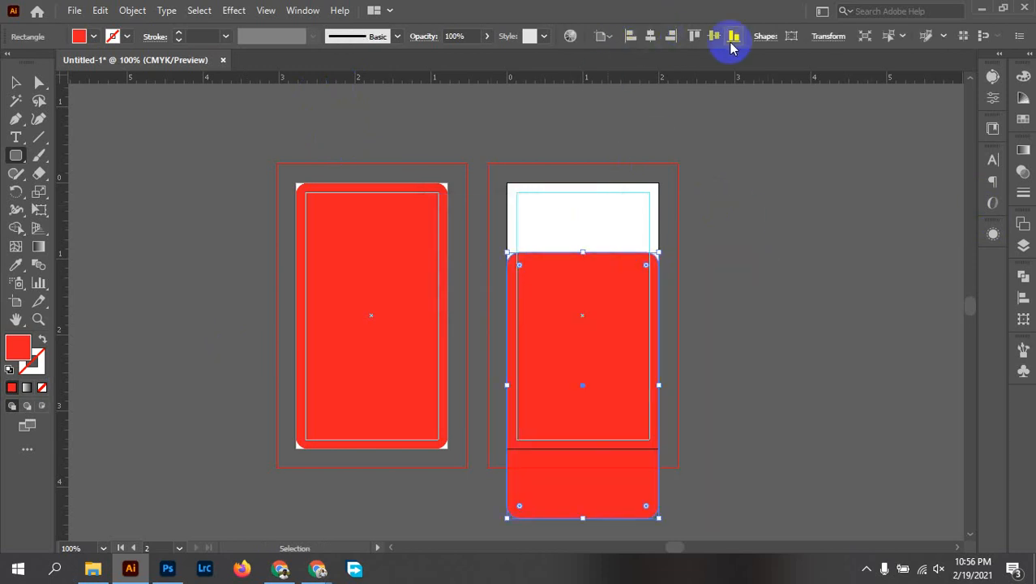
{"action": "left_click", "coordinate": [714, 36]}
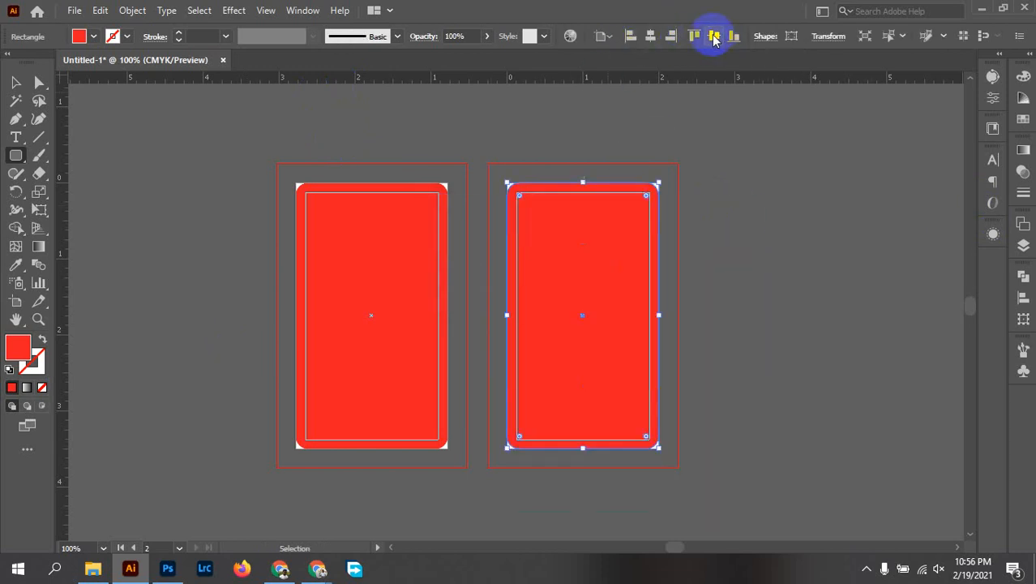
{"action": "left_click", "coordinate": [15, 82]}
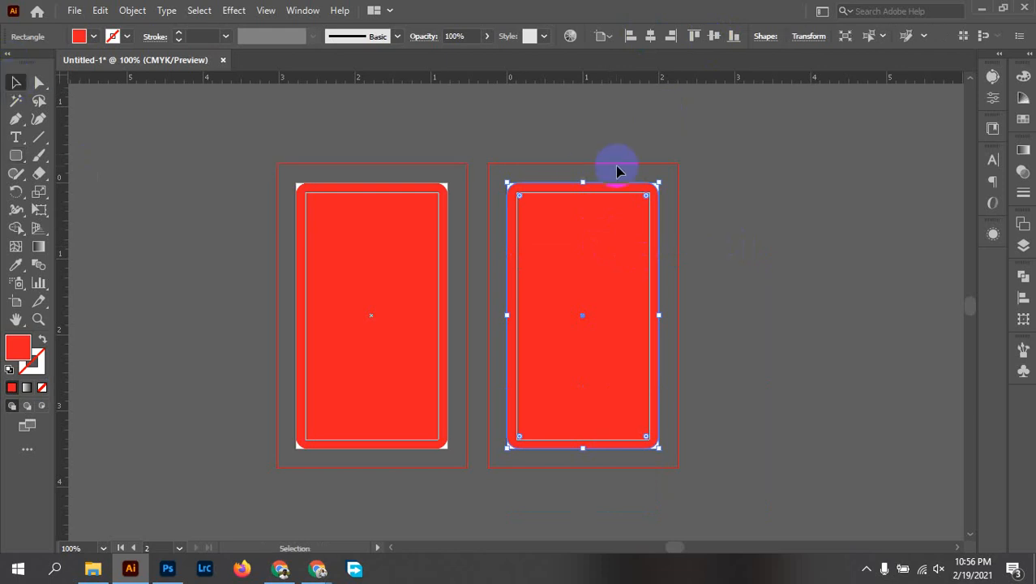
{"action": "left_click", "coordinate": [728, 220]}
Lock the red card shape on Artboard 2 and delete the two hidden black rectangles from Layer 1.
{"action": "left_click", "coordinate": [562, 393]}
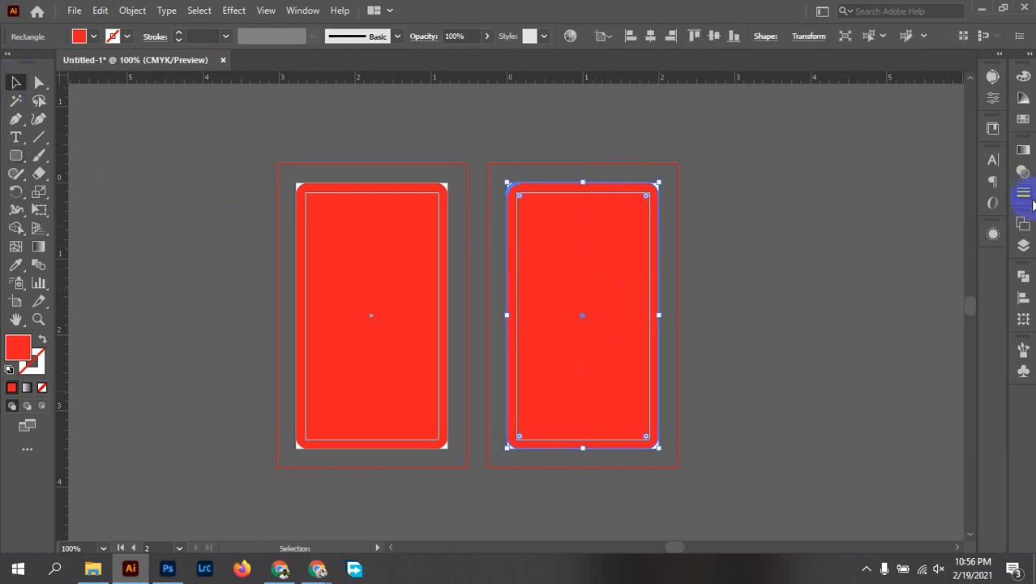
{"action": "left_click", "coordinate": [1023, 246]}
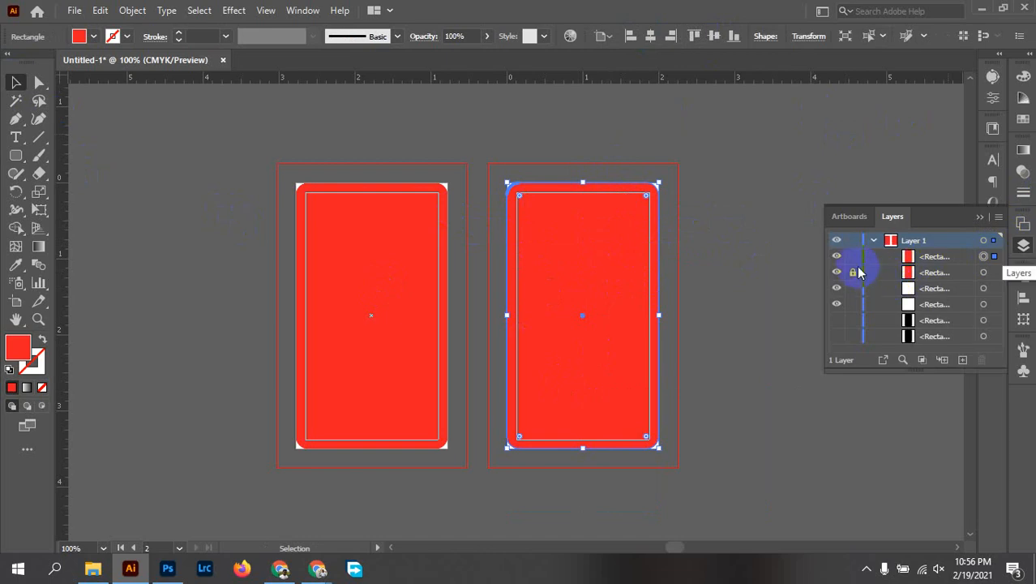
{"action": "left_click", "coordinate": [851, 257]}
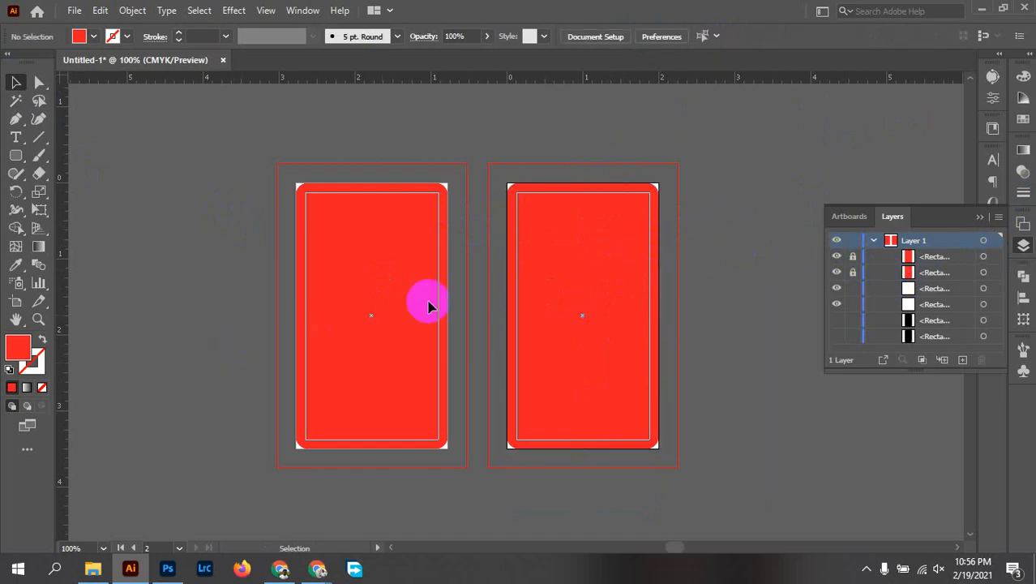
{"action": "left_click", "coordinate": [886, 329]}
{"action": "left_click", "coordinate": [887, 329], "text": "shift"}
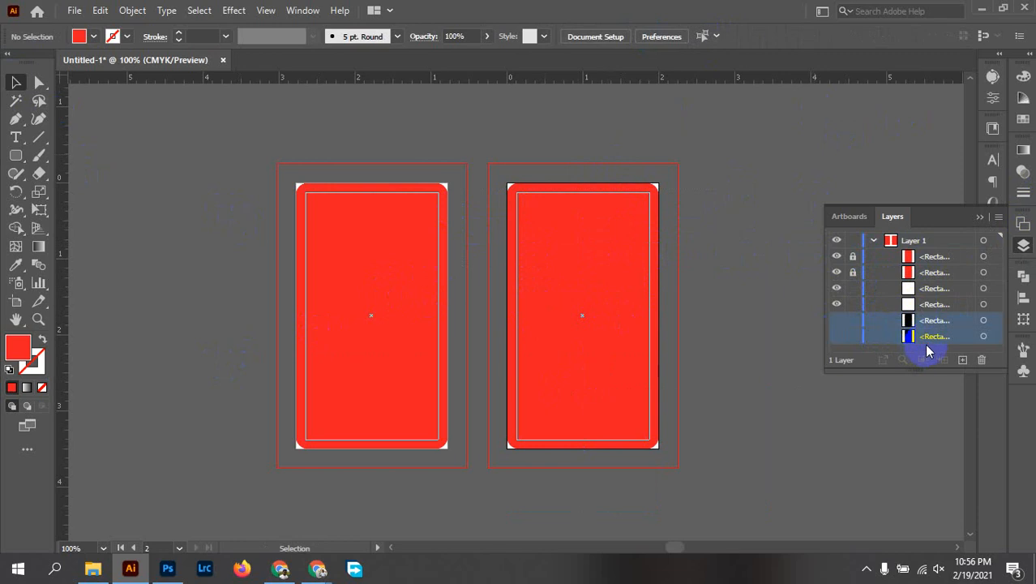
{"action": "left_click", "coordinate": [981, 360]}
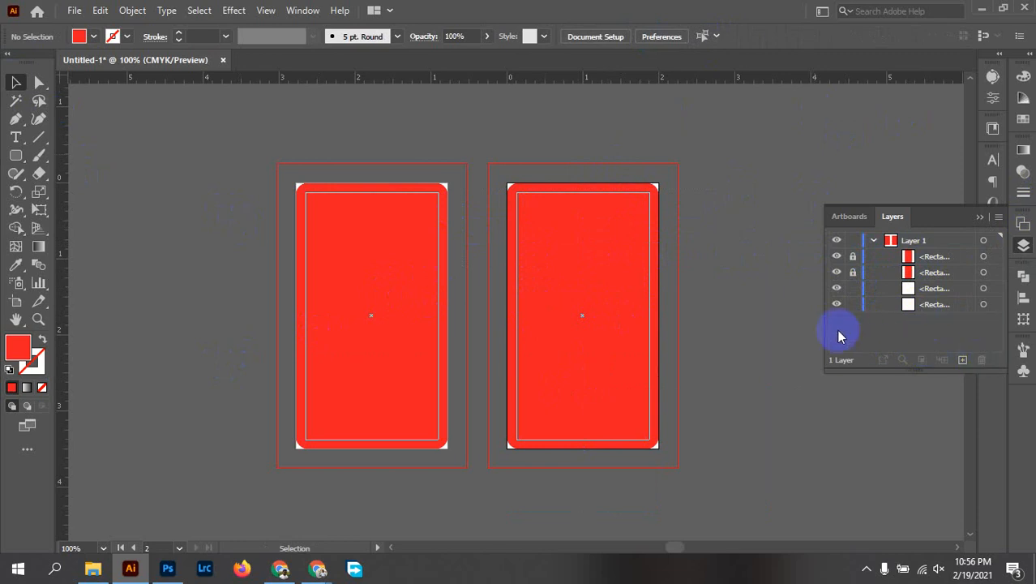
Hide and show each safe-area rectangle in turn to identify its artboard, and test whether anything on the artboards can be selected.
{"action": "left_click", "coordinate": [837, 304]}
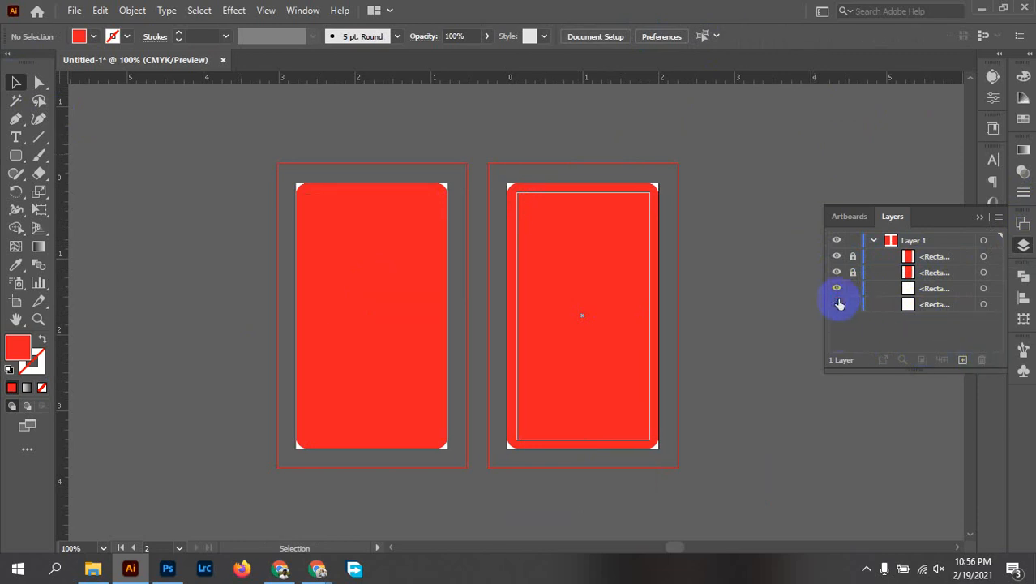
{"action": "left_click", "coordinate": [837, 305]}
{"action": "left_click", "coordinate": [838, 304]}
{"action": "left_click", "coordinate": [839, 304]}
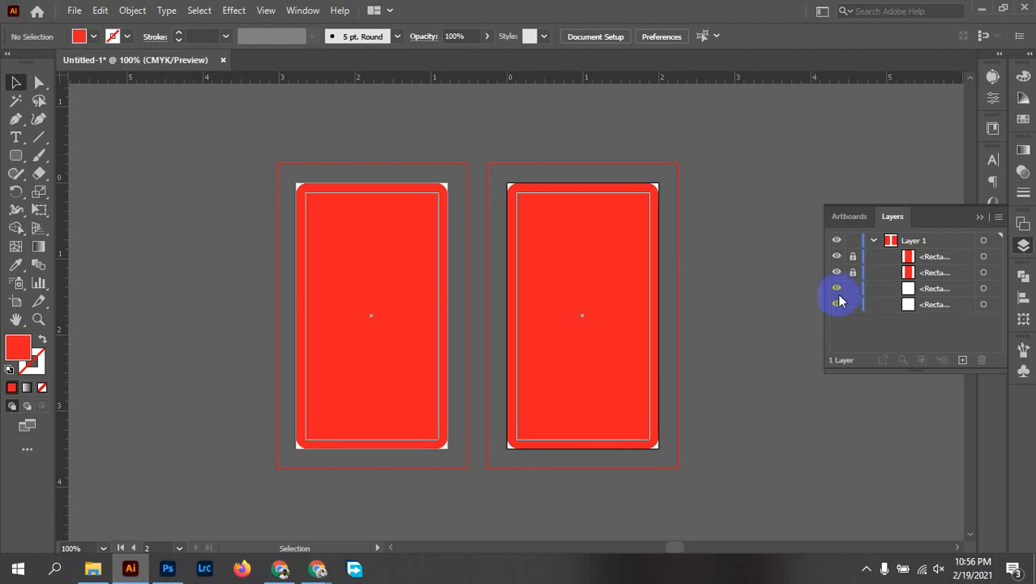
{"action": "left_click", "coordinate": [838, 287]}
{"action": "left_click", "coordinate": [837, 287]}
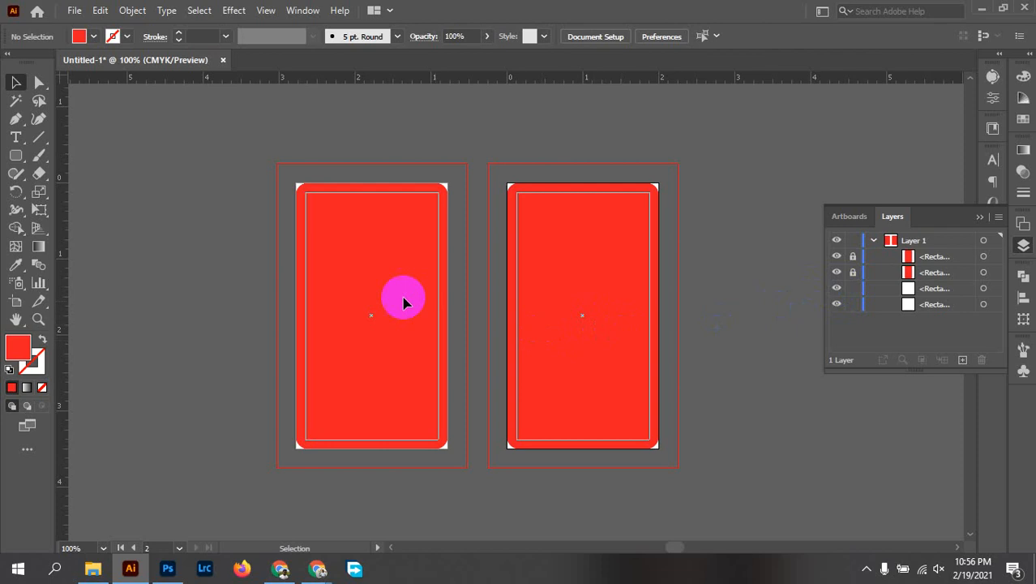
{"action": "left_click_drag", "start_coordinate": [226, 226], "coordinate": [732, 398]}
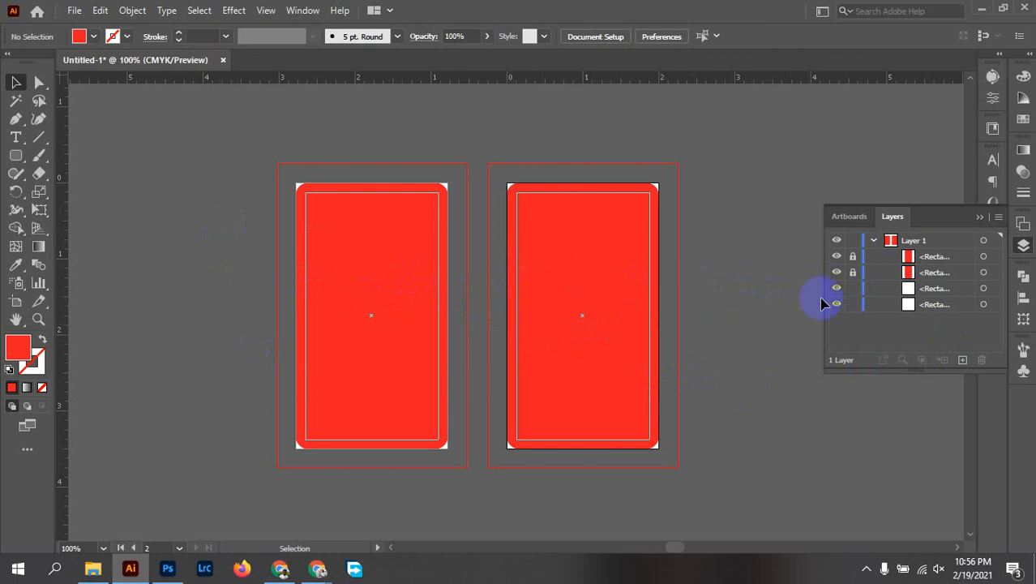
Unlock both red card shapes in Layer 1, test selecting them on their artboards, and leave them deselected.
{"action": "left_click_drag", "start_coordinate": [853, 275], "coordinate": [849, 261]}
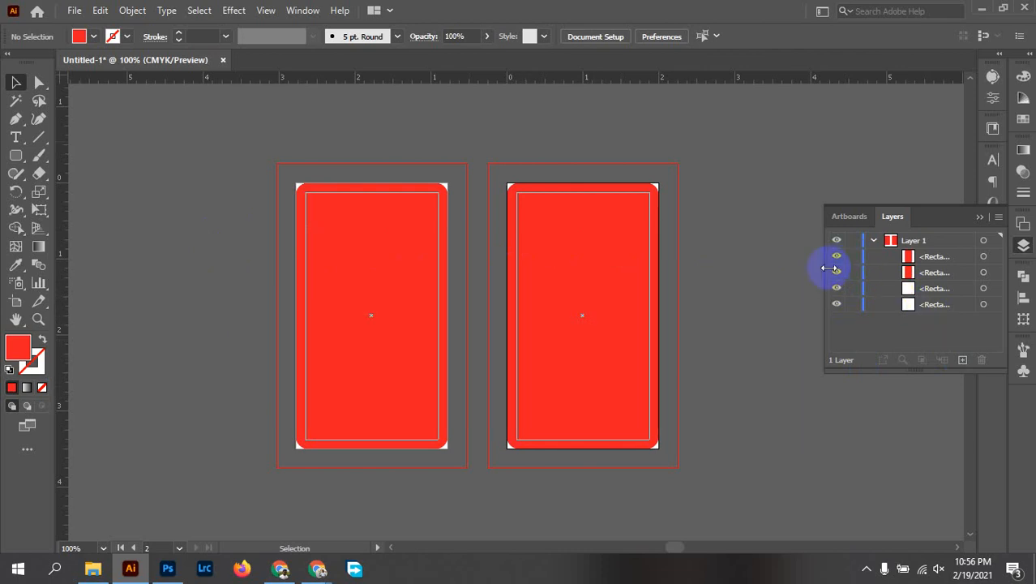
{"action": "left_click", "coordinate": [621, 288]}
{"action": "left_click", "coordinate": [427, 294]}
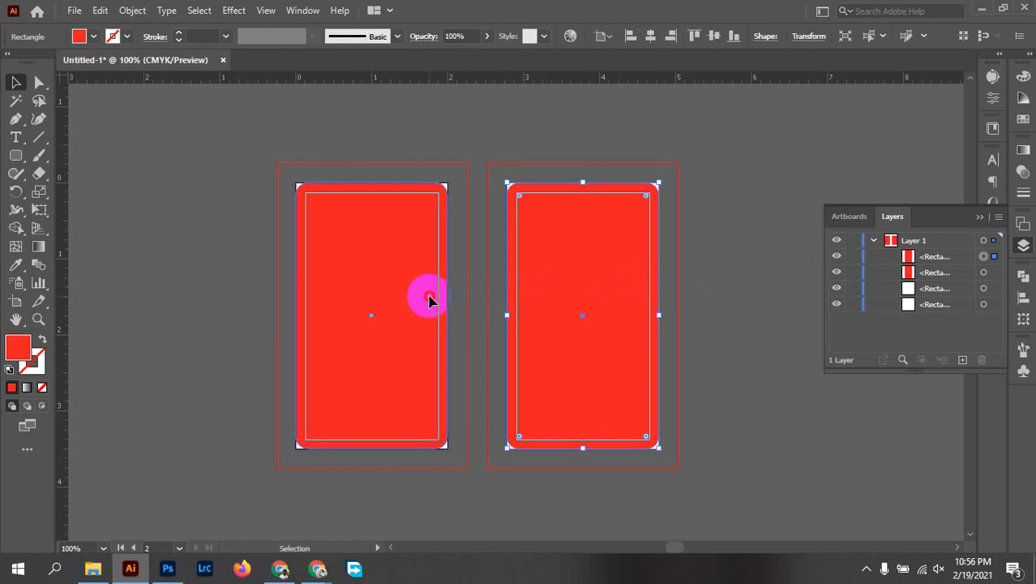
{"action": "left_click", "coordinate": [854, 273]}
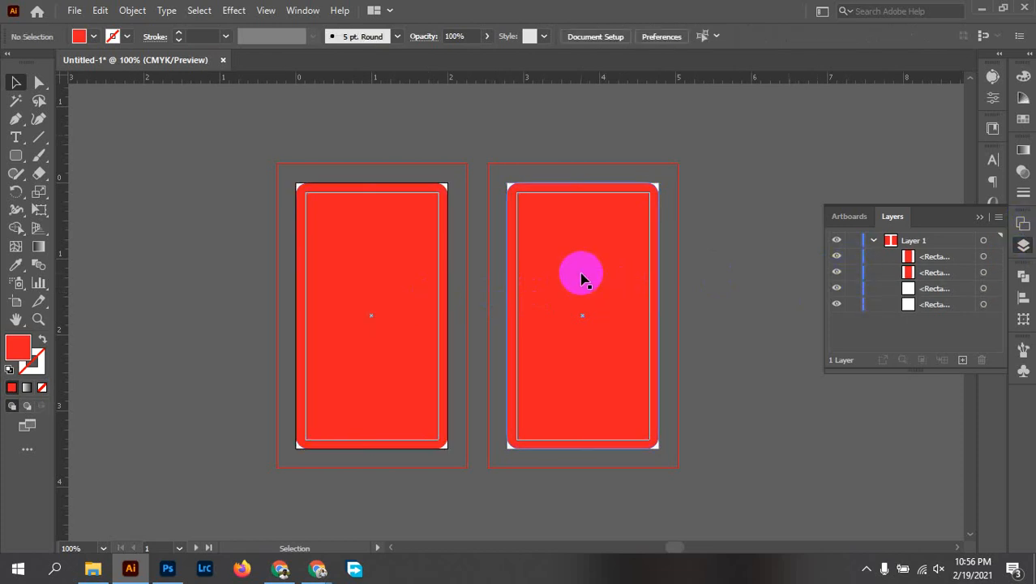
{"action": "scroll", "coordinate": [382, 287], "scroll_direction": "up", "scroll_amount": 2}
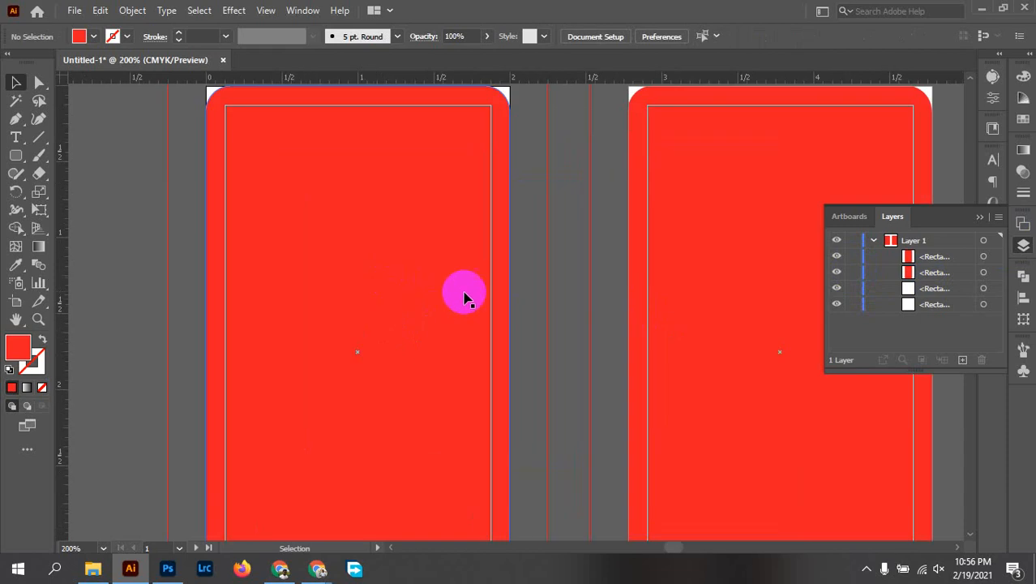
{"action": "scroll", "coordinate": [465, 293], "scroll_direction": "down", "scroll_amount": 1}
{"action": "left_click_drag", "start_coordinate": [523, 314], "coordinate": [525, 282]}
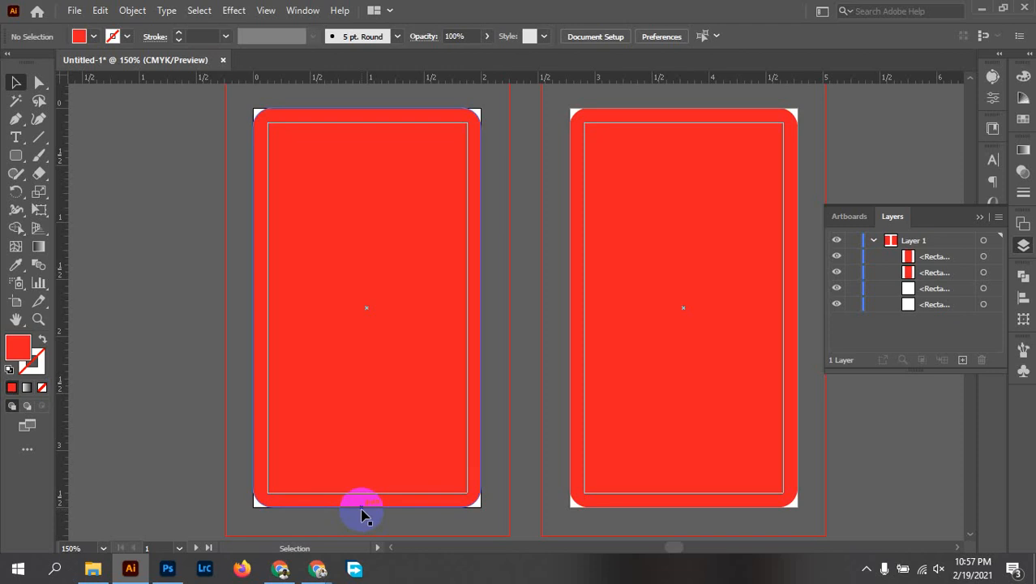
Switch to File Explorer and open the "new logo" folder inside Work on New Volume (E:).
{"action": "left_click", "coordinate": [93, 568]}
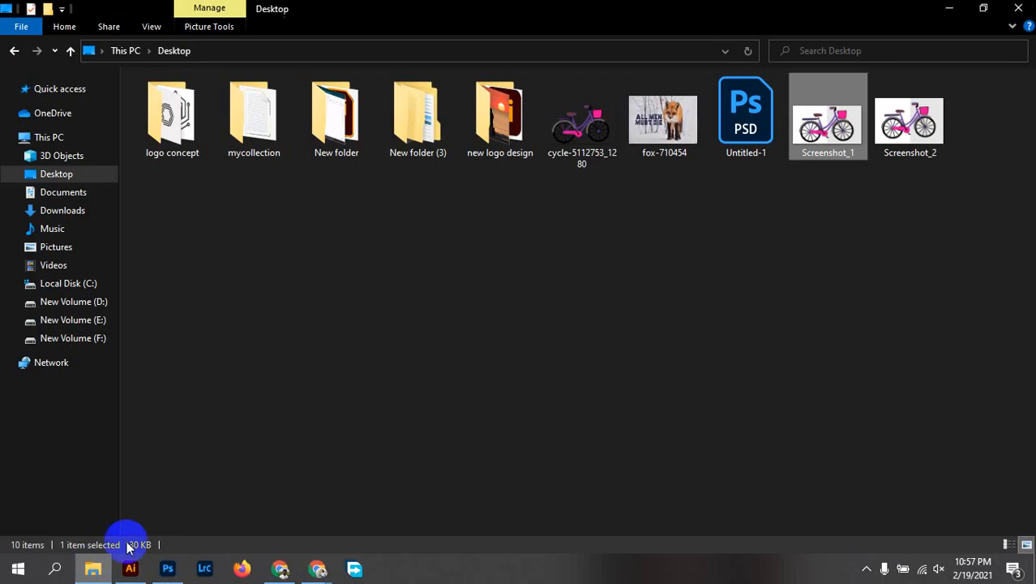
{"action": "left_click", "coordinate": [85, 321]}
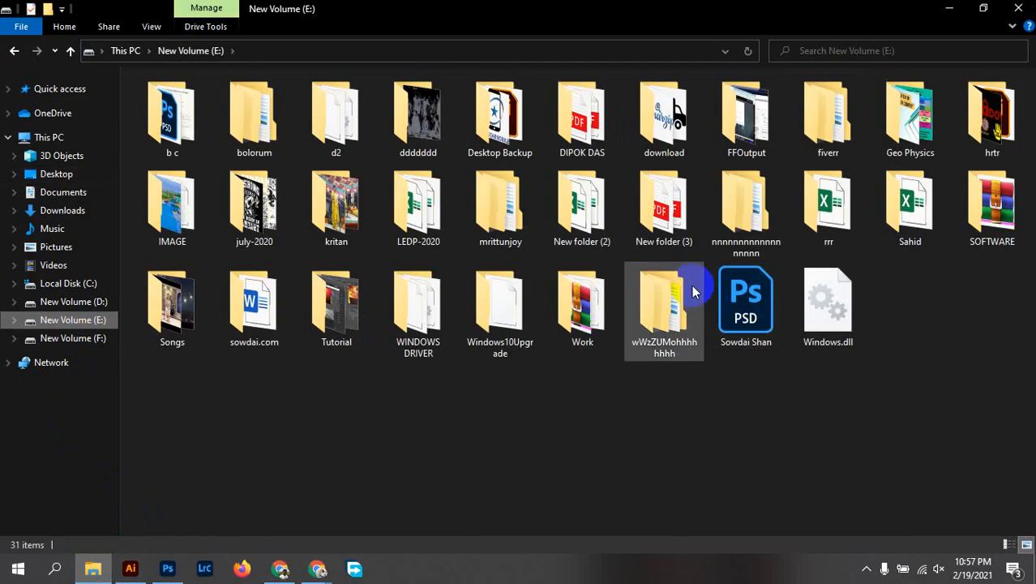
{"action": "double_click", "coordinate": [582, 308]}
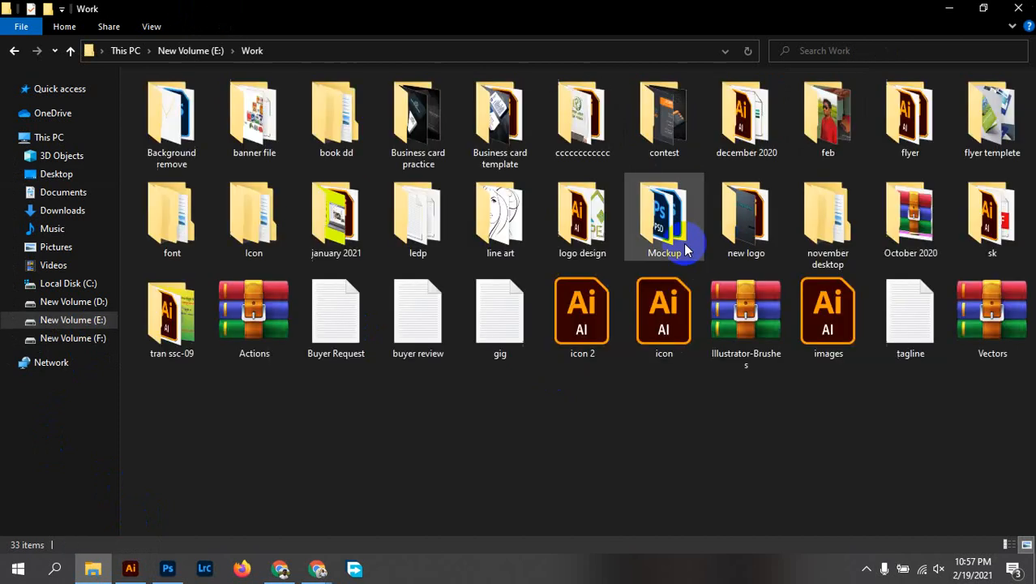
{"action": "double_click", "coordinate": [765, 239]}
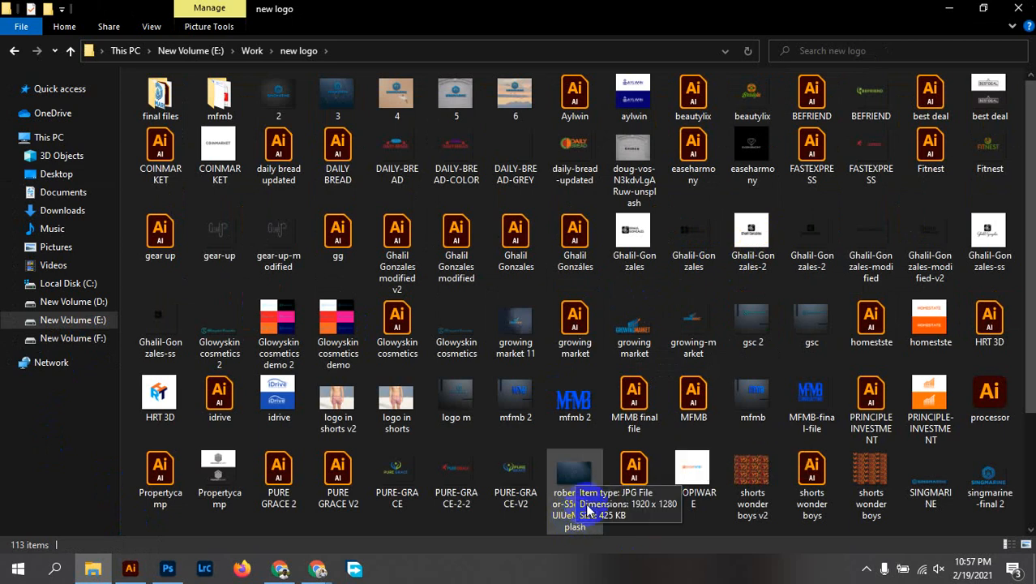
Browse the logo files and preview the FASTEXPRESS and PRINCIPLE-INVESTMENT images as candidates for the card.
{"action": "scroll", "coordinate": [1018, 308], "scroll_direction": "down", "scroll_amount": 2}
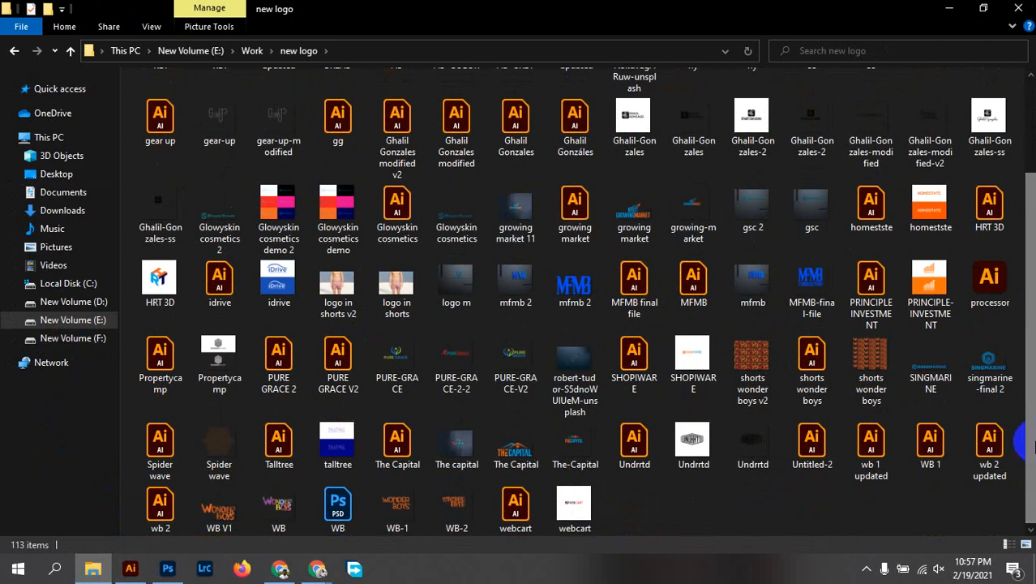
{"action": "scroll", "coordinate": [1023, 398], "scroll_direction": "up", "scroll_amount": 3}
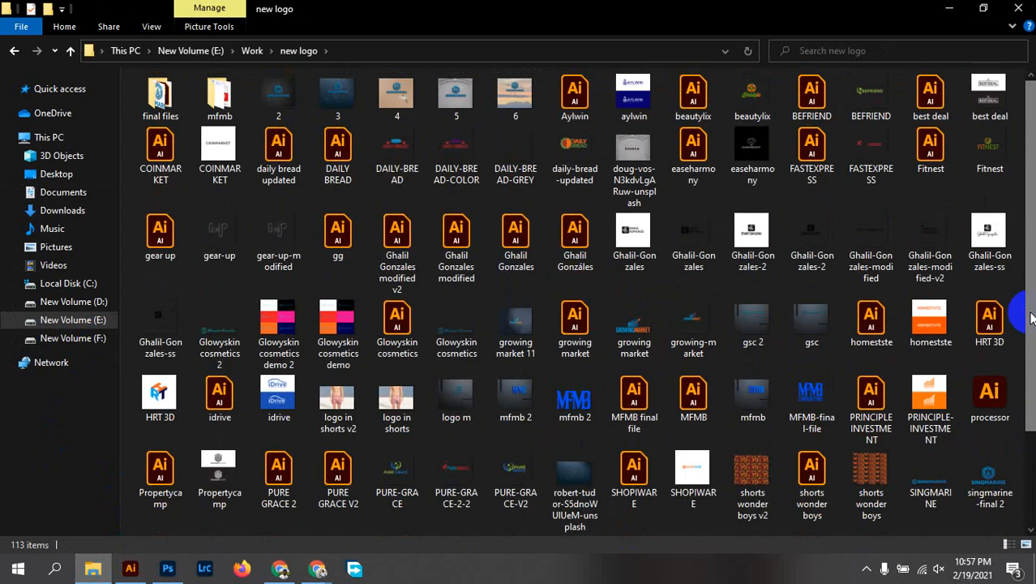
{"action": "double_click", "coordinate": [845, 163]}
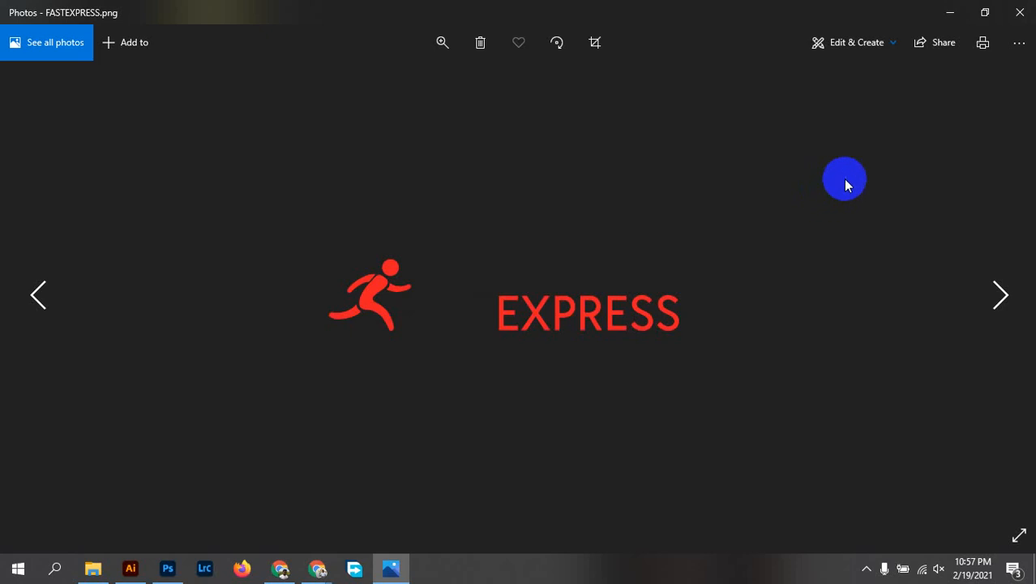
{"action": "left_click", "coordinate": [1020, 12]}
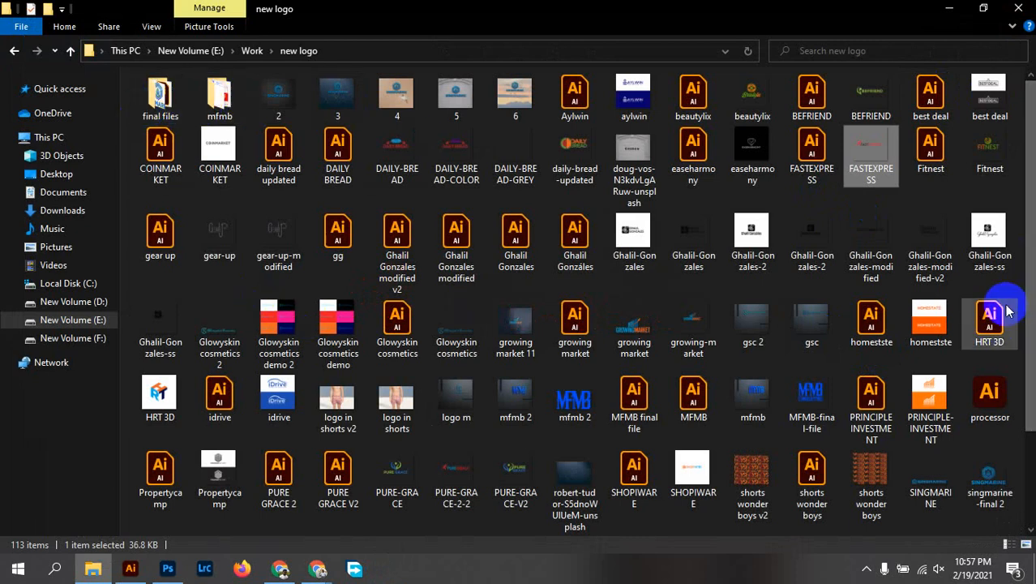
{"action": "double_click", "coordinate": [930, 394]}
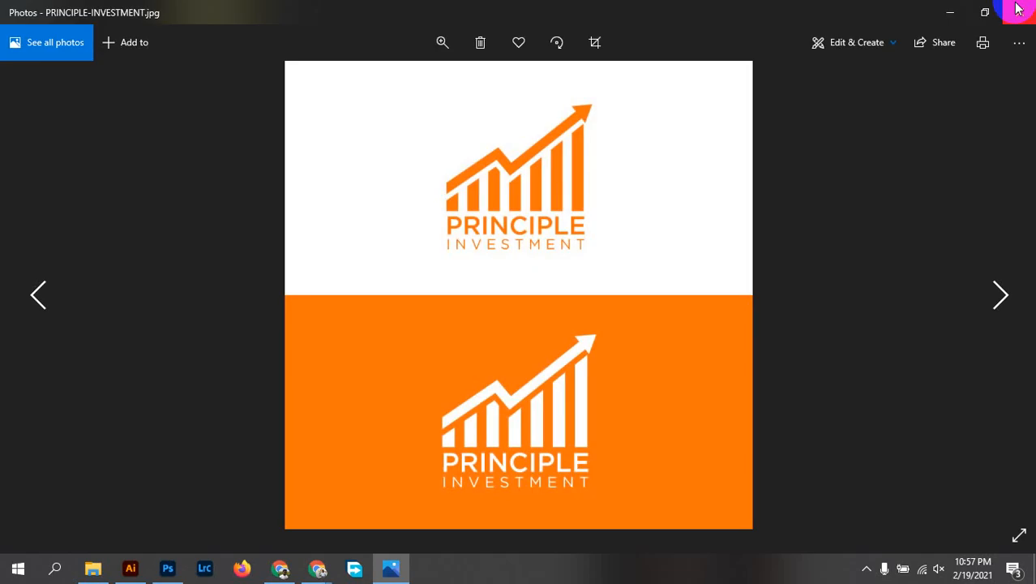
Close the image preview, open PRINCIPLE INVESTMENT.ai in Illustrator, and dismiss the missing fonts notice without replacing anything.
{"action": "left_click", "coordinate": [1019, 9]}
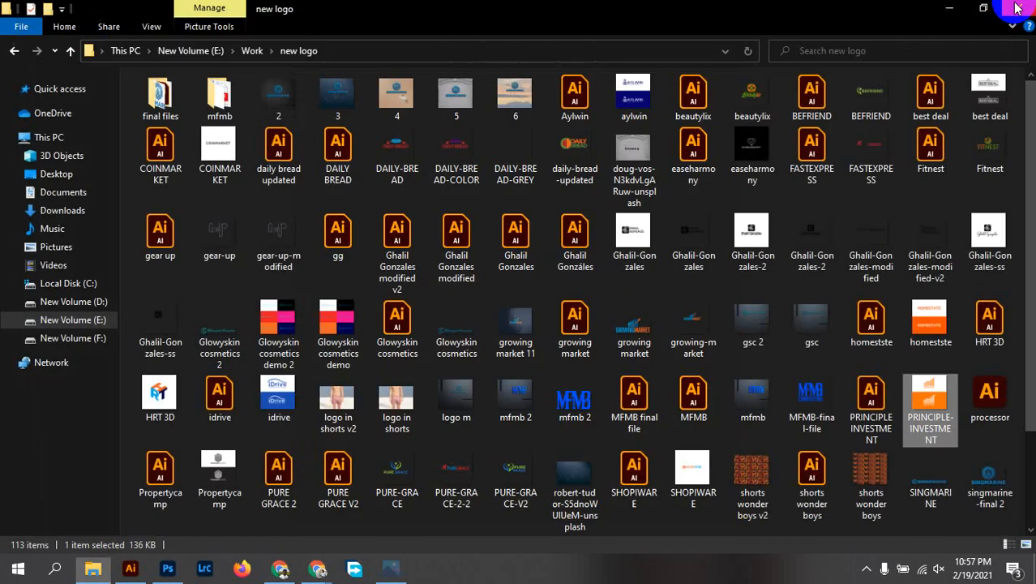
{"action": "double_click", "coordinate": [871, 397]}
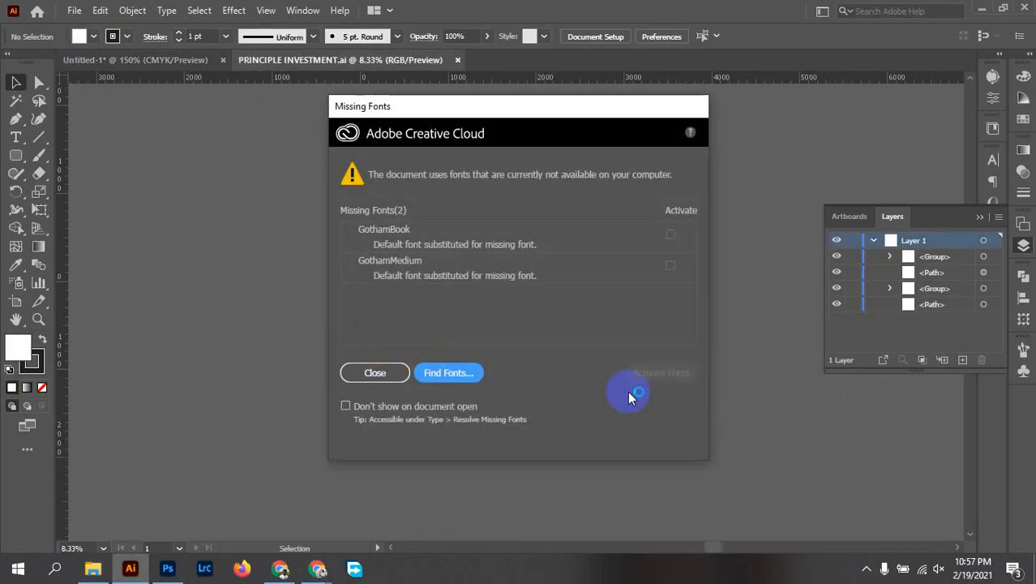
{"action": "left_click", "coordinate": [381, 370]}
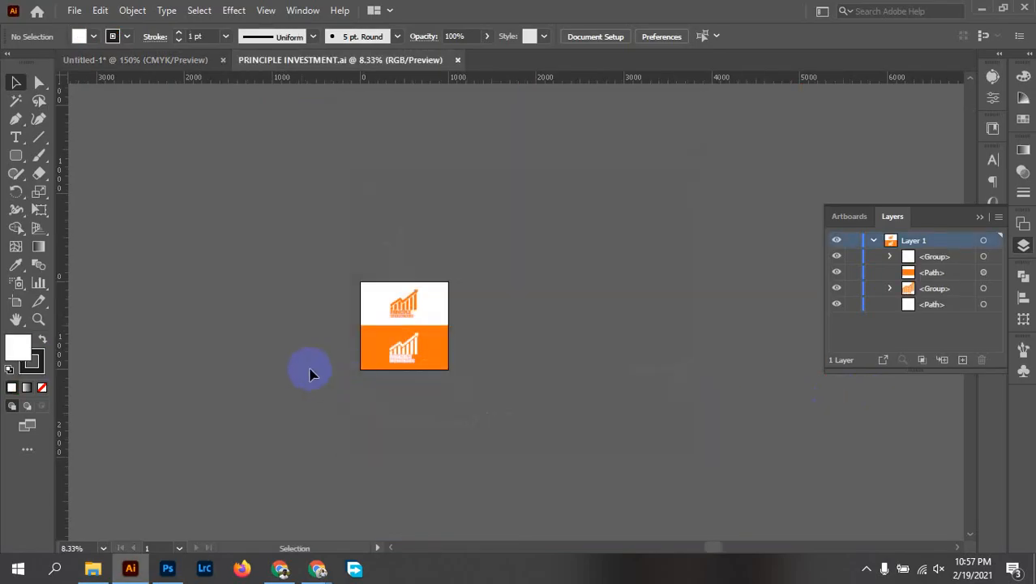
{"action": "scroll", "coordinate": [422, 320], "scroll_direction": "up", "scroll_amount": 4}
{"action": "scroll", "coordinate": [349, 295], "scroll_direction": "up", "scroll_amount": 3}
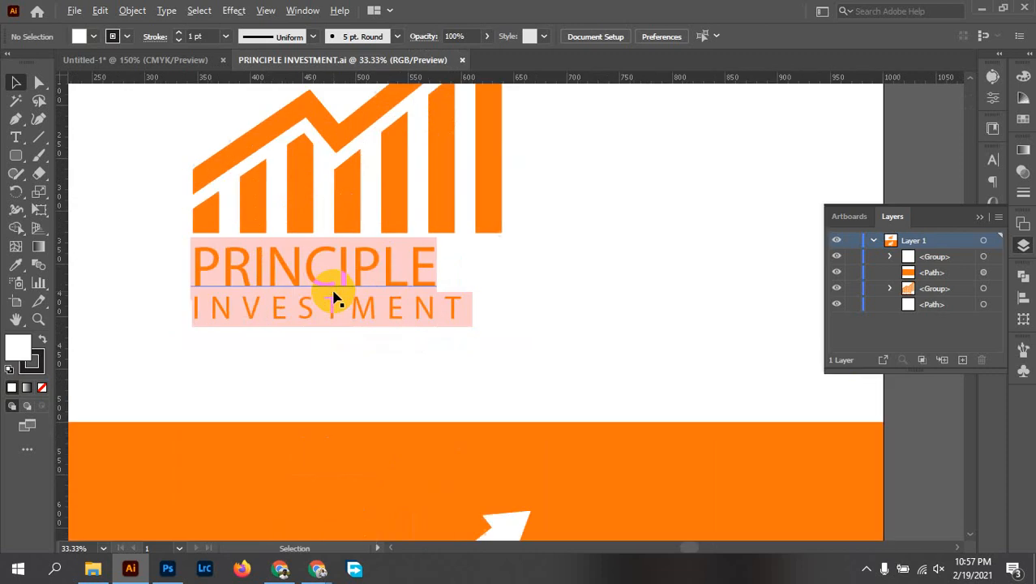
Ungroup the orange logo on the white background so its lettering can be edited separately.
{"action": "left_click", "coordinate": [495, 283]}
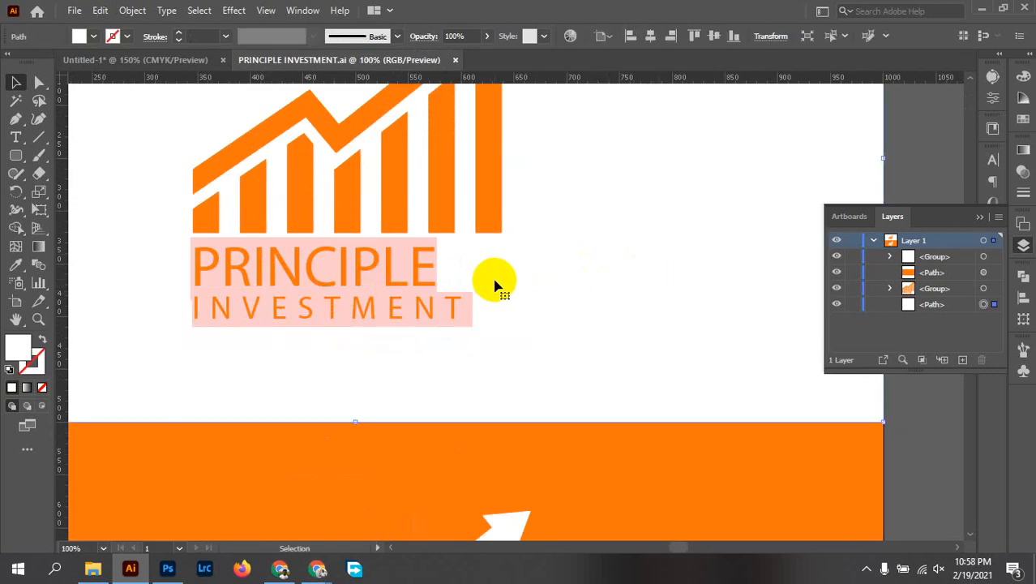
{"action": "left_click", "coordinate": [324, 283]}
{"action": "right_click", "coordinate": [325, 283]}
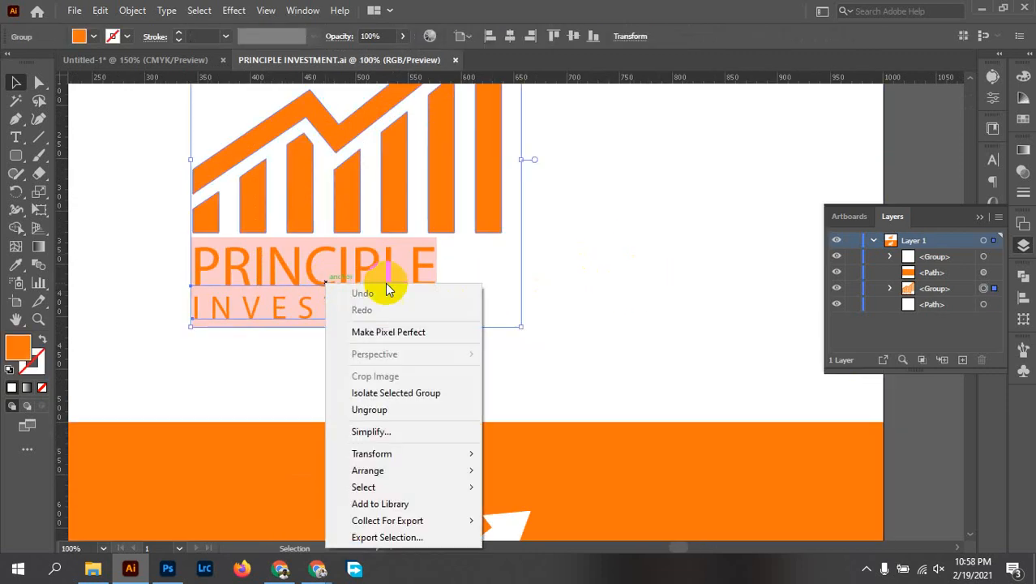
{"action": "left_click", "coordinate": [412, 410]}
{"action": "left_click_drag", "start_coordinate": [494, 316], "coordinate": [637, 324]}
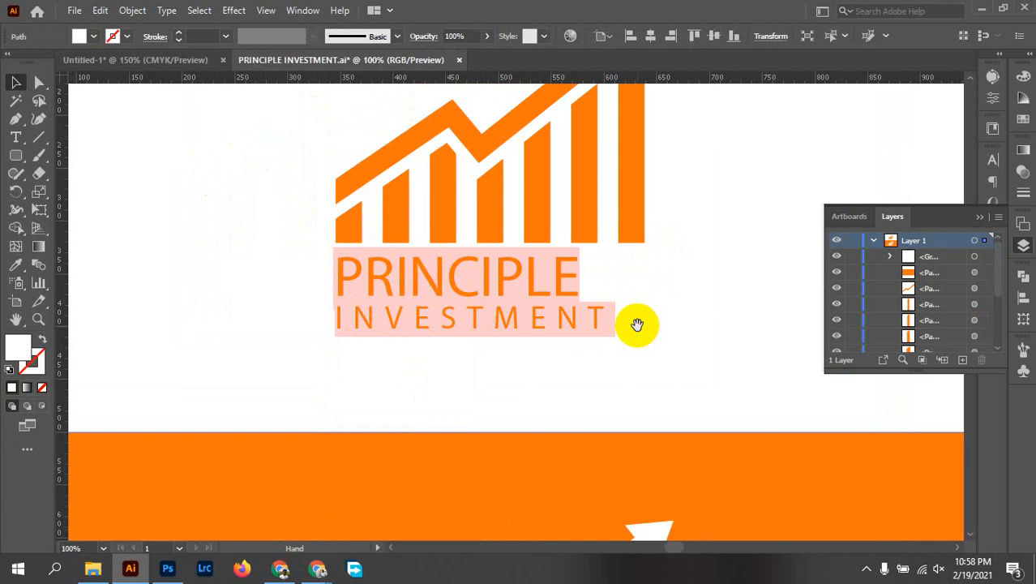
Change the font of the orange PRINCIPLE text to Nexa Bold.
{"action": "left_click", "coordinate": [460, 283]}
{"action": "left_click", "coordinate": [364, 282]}
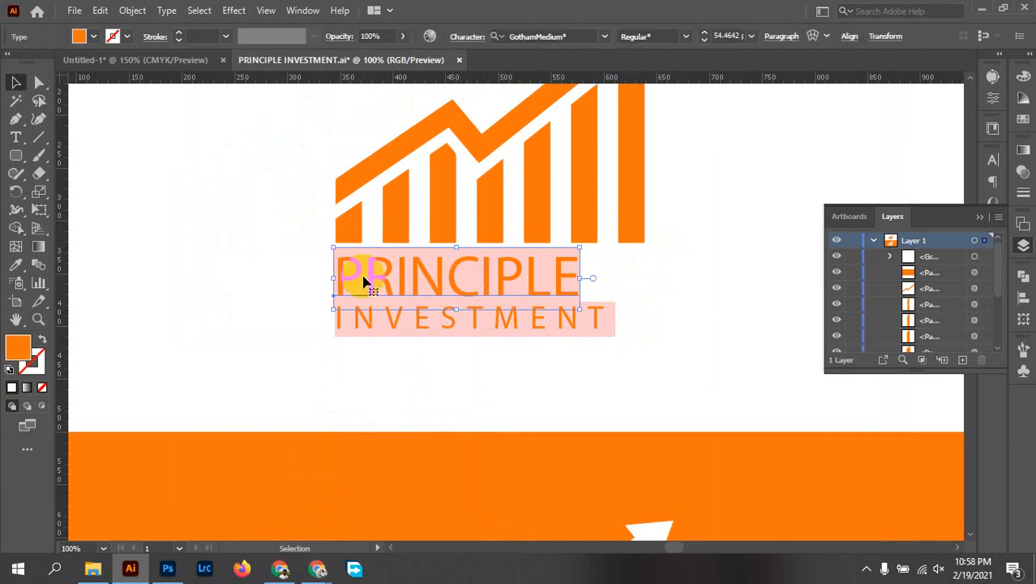
{"action": "left_click", "coordinate": [579, 37]}
{"action": "left_click_drag", "start_coordinate": [579, 36], "coordinate": [497, 24]}
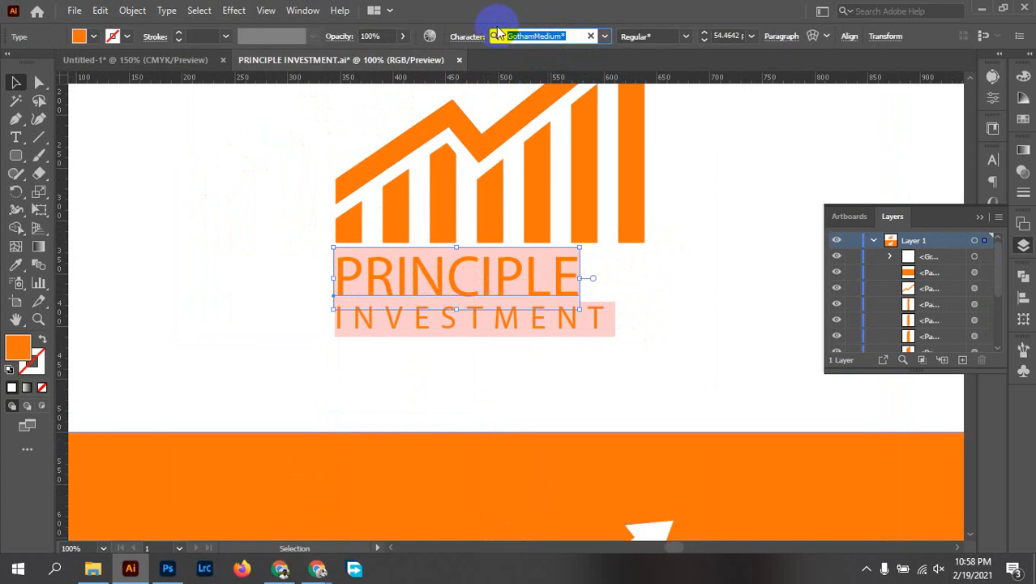
{"action": "type", "text": "ne"}
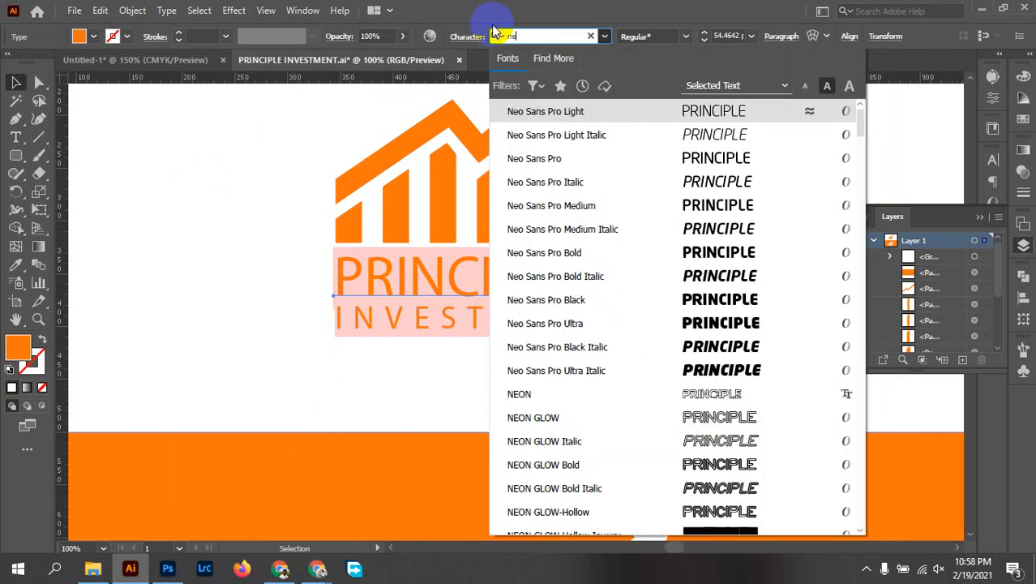
{"action": "type", "text": "xa"}
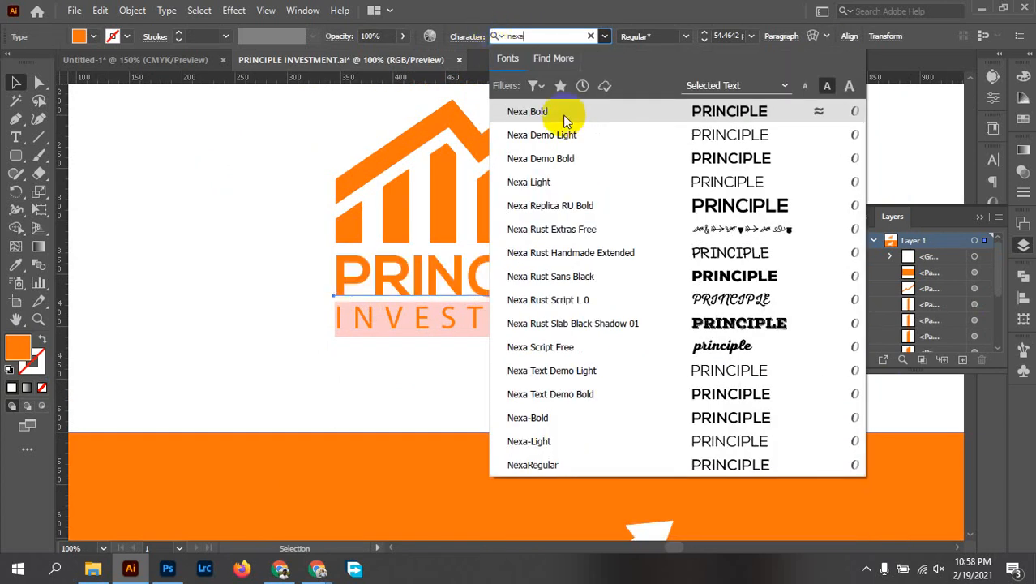
{"action": "left_click", "coordinate": [563, 115]}
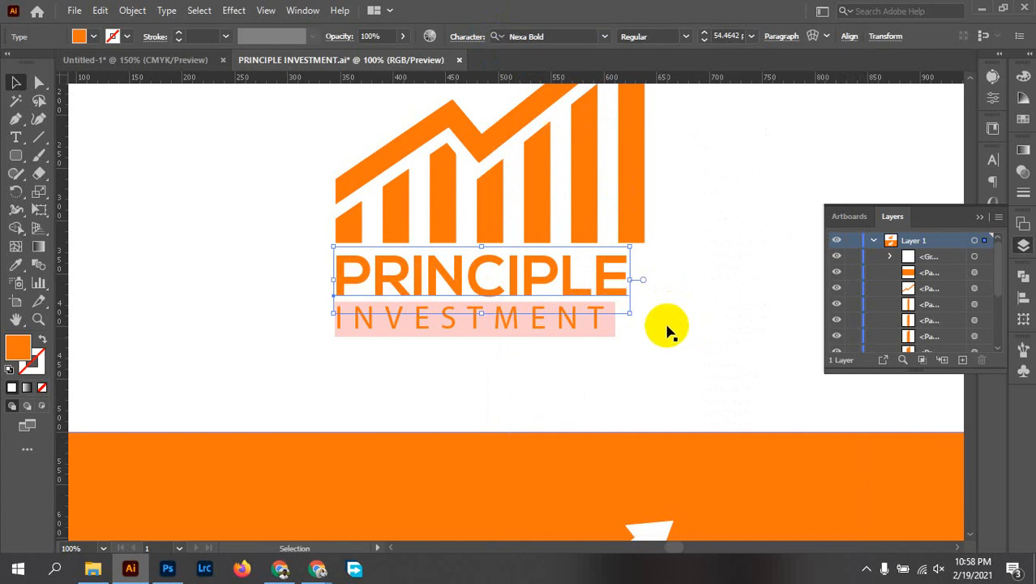
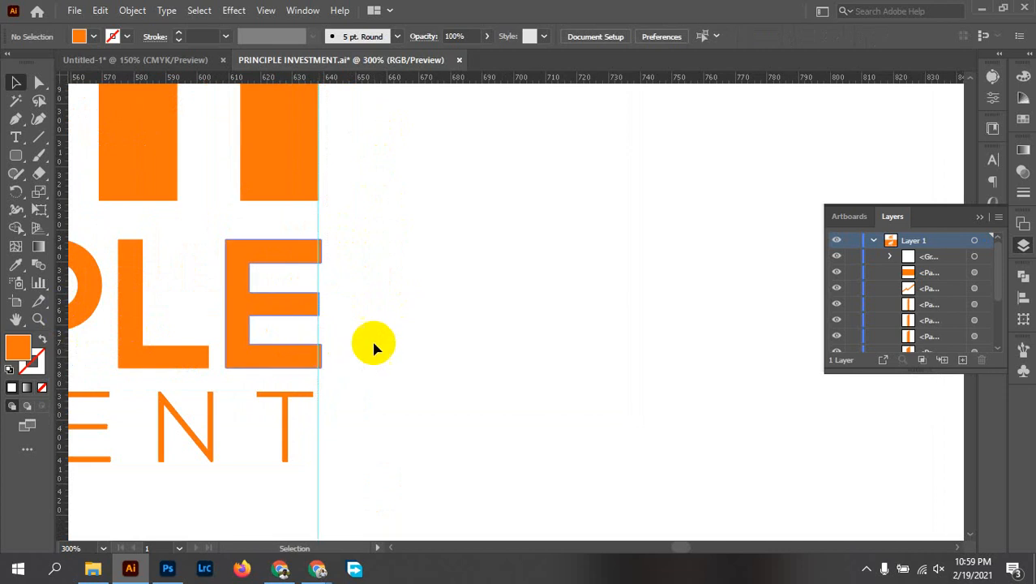
Scale the INVESTMENT lettering until its right edge meets the vertical guide at the last bar, and deselect it.
{"action": "scroll", "coordinate": [416, 321], "scroll_direction": "up", "scroll_amount": 2}
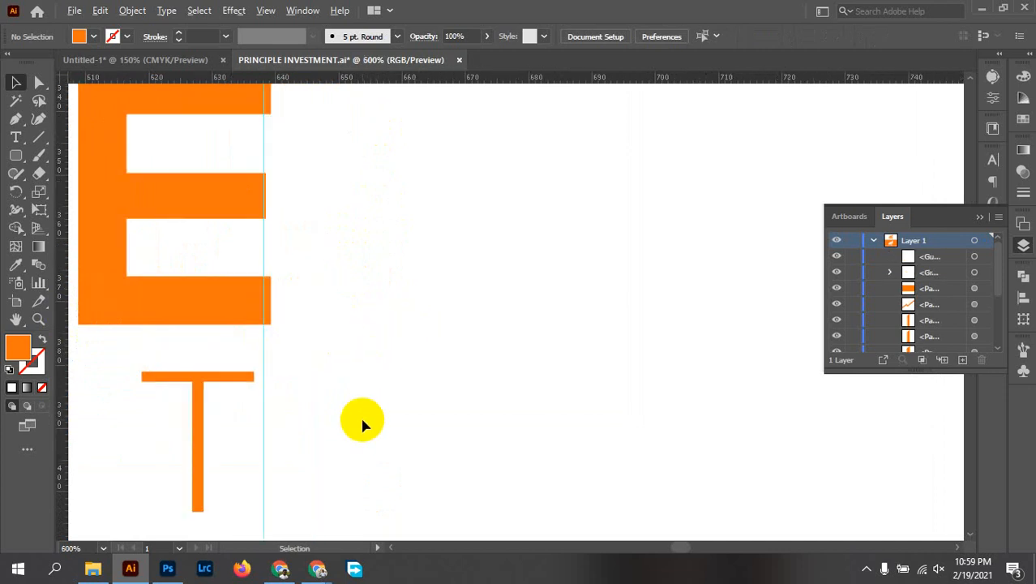
{"action": "left_click", "coordinate": [231, 364]}
{"action": "left_click_drag", "start_coordinate": [241, 354], "coordinate": [253, 354]}
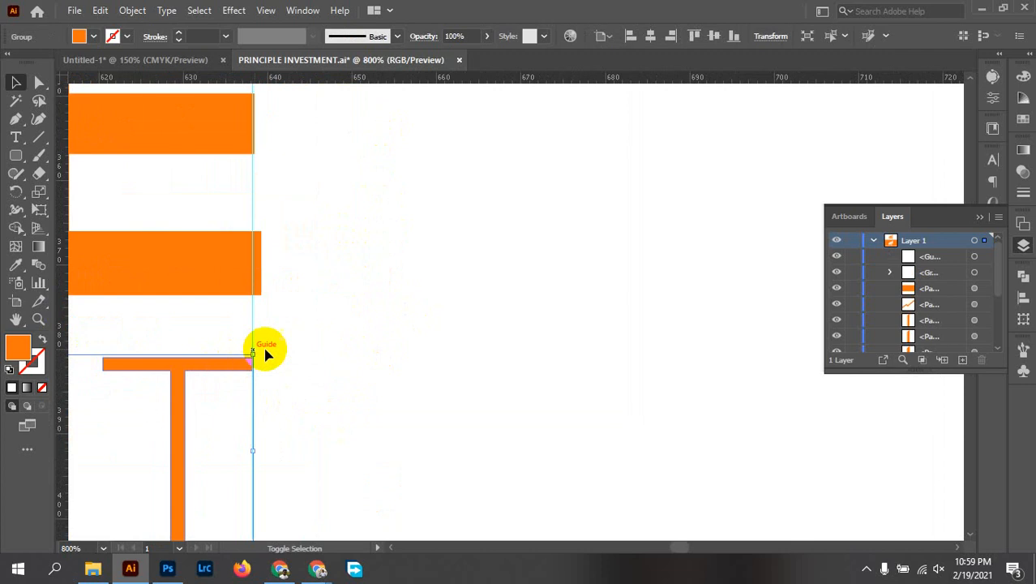
{"action": "left_click", "coordinate": [364, 290]}
Scale the PRINCIPLE lettering down slightly so its right edge meets the vertical guide, and deselect it.
{"action": "left_click_drag", "start_coordinate": [360, 263], "coordinate": [412, 373]}
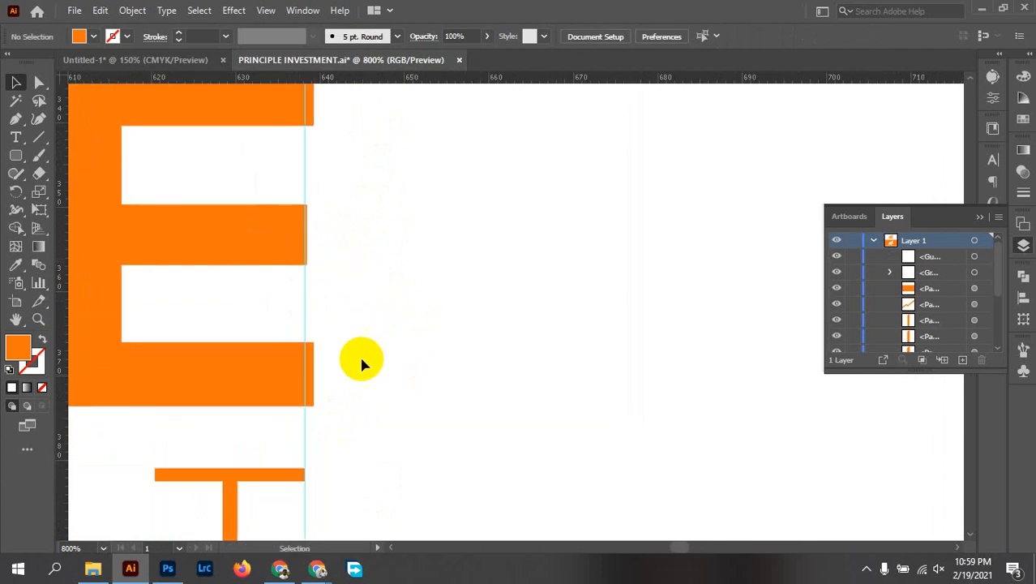
{"action": "left_click", "coordinate": [239, 395]}
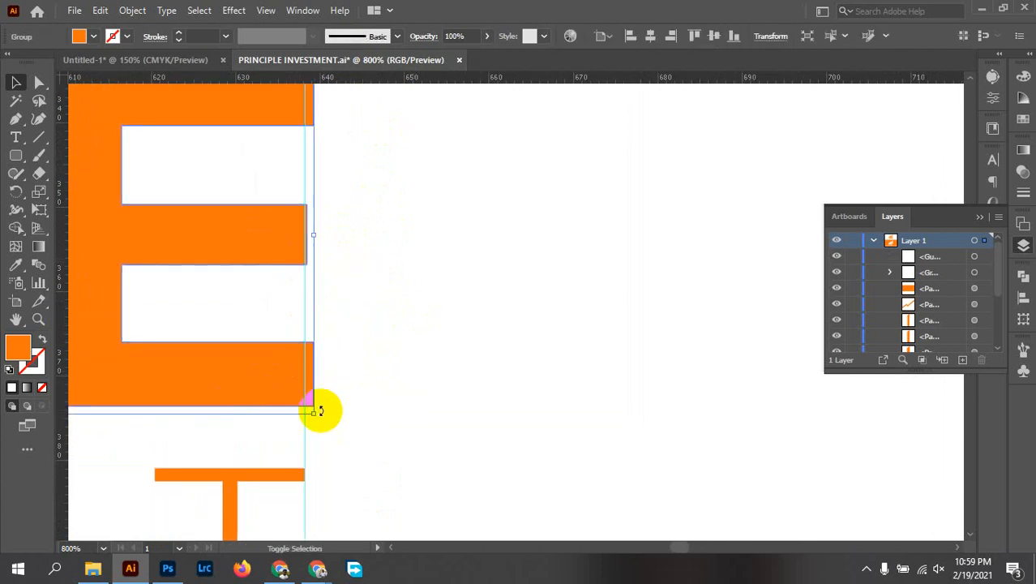
{"action": "left_click_drag", "start_coordinate": [313, 412], "coordinate": [306, 414]}
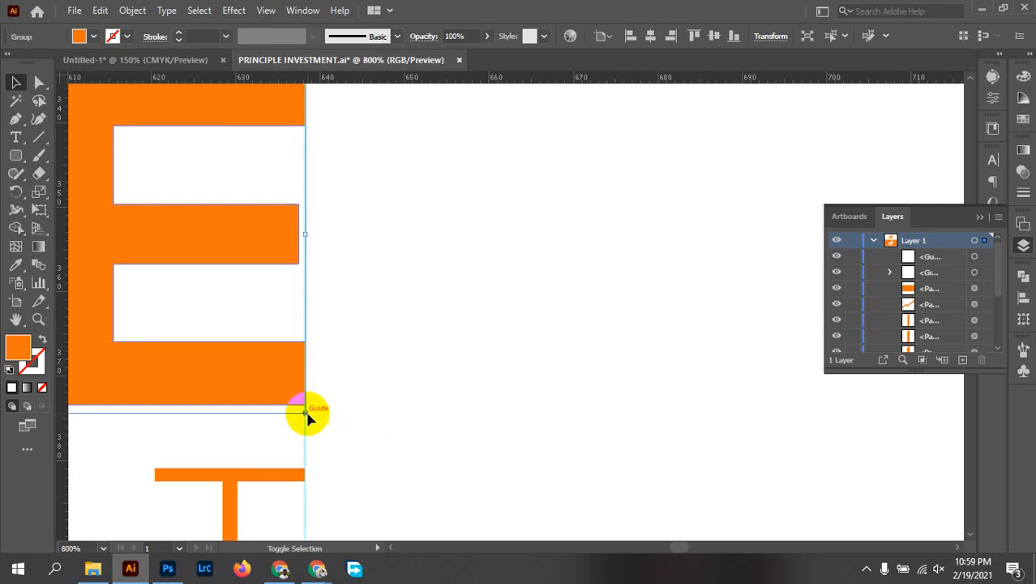
{"action": "scroll", "coordinate": [428, 397], "scroll_direction": "down", "scroll_amount": 1}
{"action": "scroll", "coordinate": [429, 380], "scroll_direction": "down", "scroll_amount": 1}
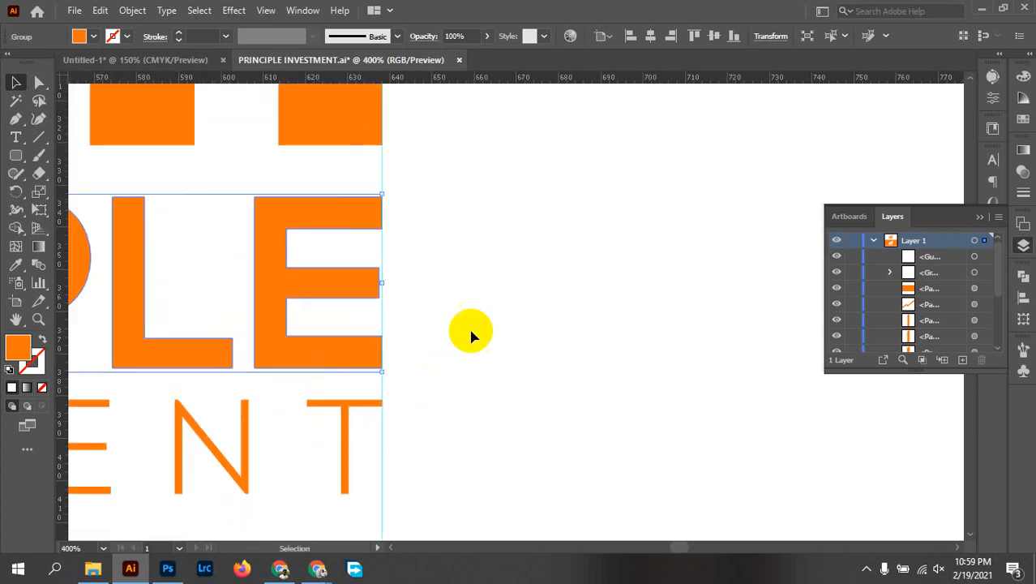
{"action": "scroll", "coordinate": [473, 389], "scroll_direction": "down", "scroll_amount": 4}
{"action": "left_click_drag", "start_coordinate": [478, 430], "coordinate": [576, 305]}
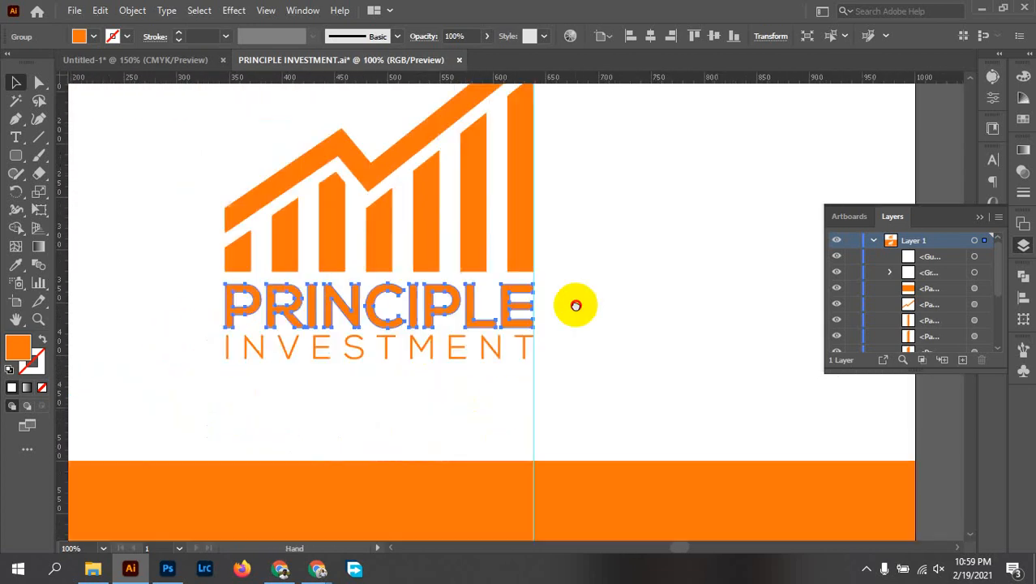
{"action": "left_click", "coordinate": [600, 348]}
Group the lettering and all bars except the first, leaving out the arrow, and fill the group with red.
{"action": "left_click_drag", "start_coordinate": [605, 386], "coordinate": [289, 180]}
{"action": "right_click", "coordinate": [407, 247]}
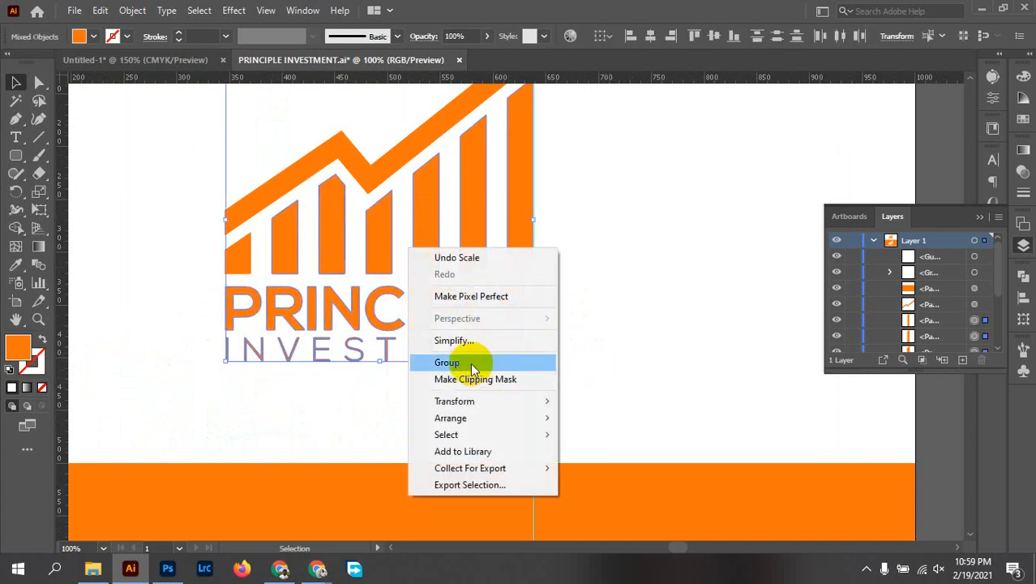
{"action": "left_click", "coordinate": [472, 367]}
{"action": "left_click", "coordinate": [92, 36]}
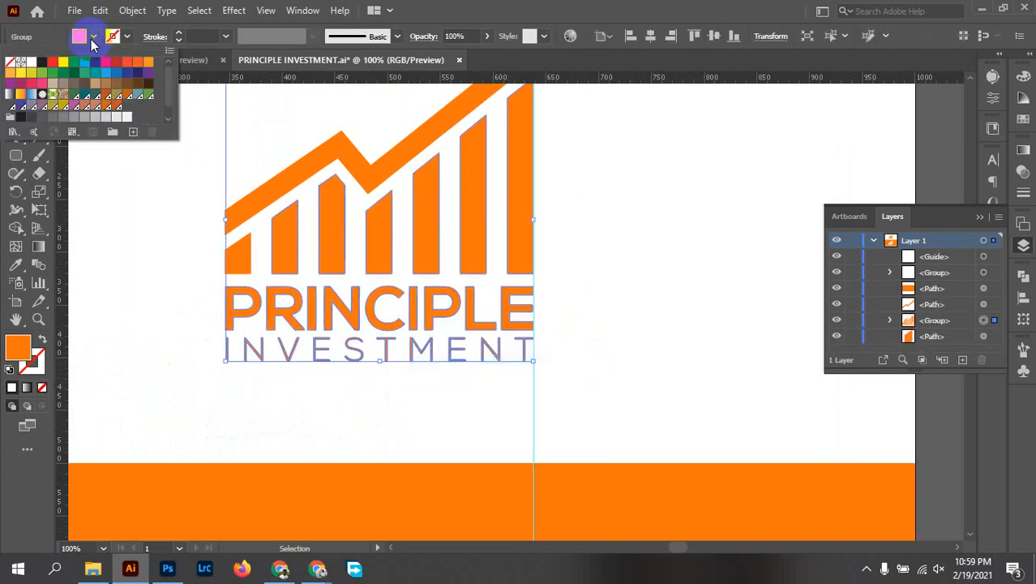
{"action": "left_click", "coordinate": [54, 63]}
{"action": "left_click", "coordinate": [596, 279]}
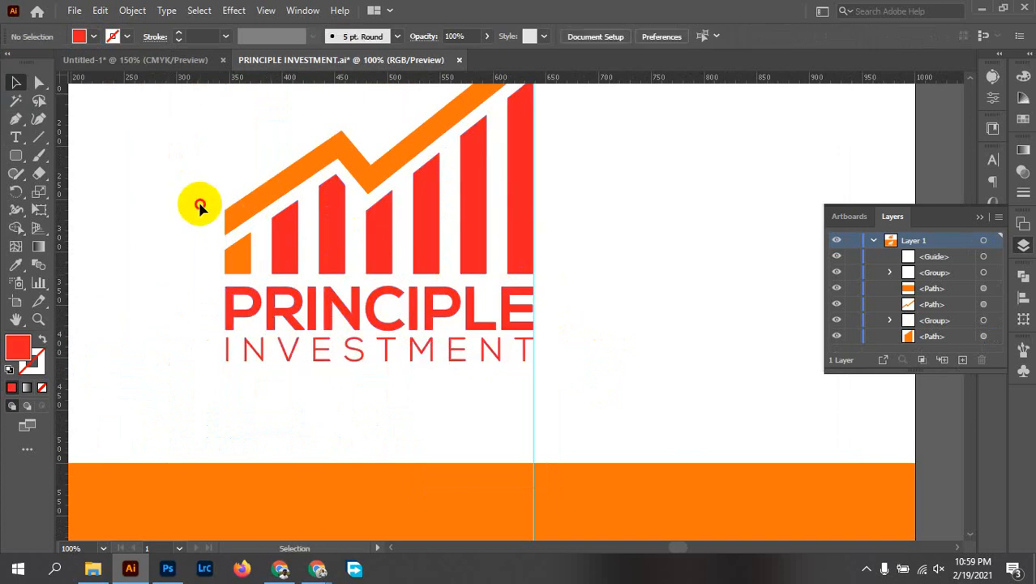
Select the whole upper logo, ungroup its parts, and fill everything including the arrow and first bar with red.
{"action": "left_click_drag", "start_coordinate": [159, 174], "coordinate": [328, 398]}
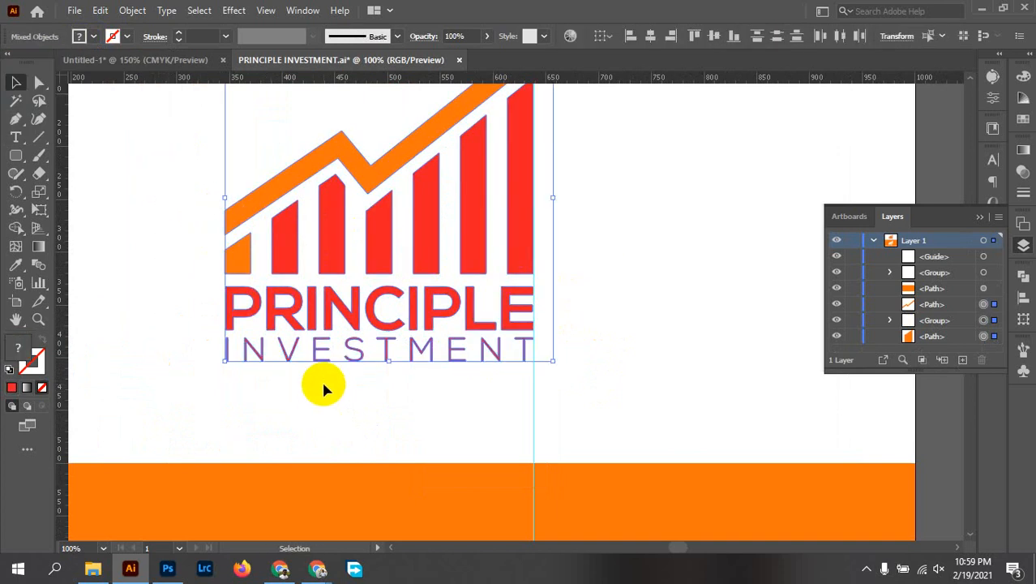
{"action": "key", "text": "a"}
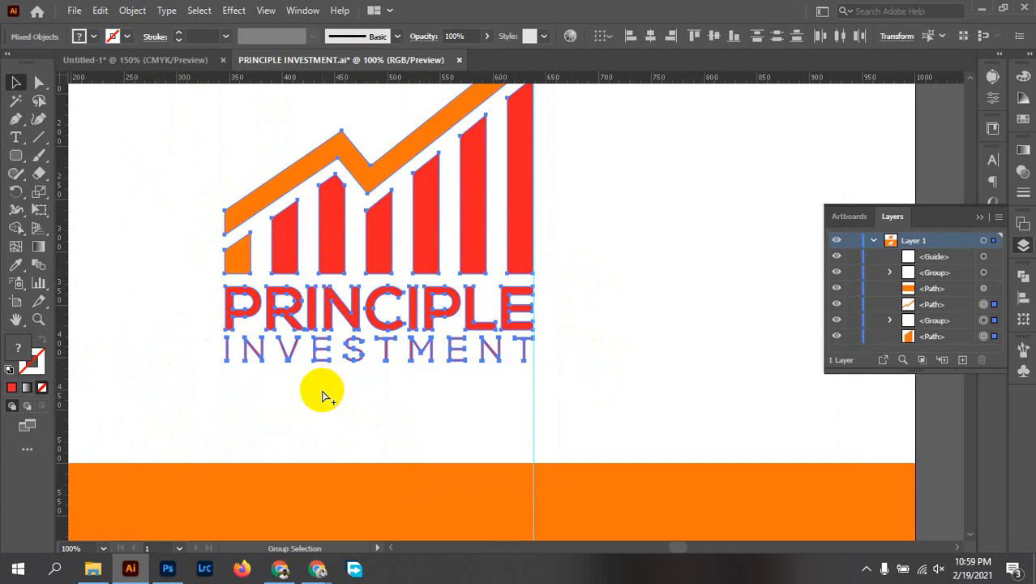
{"action": "key", "text": "ctrl"}
{"action": "left_click_drag", "start_coordinate": [164, 160], "coordinate": [613, 417]}
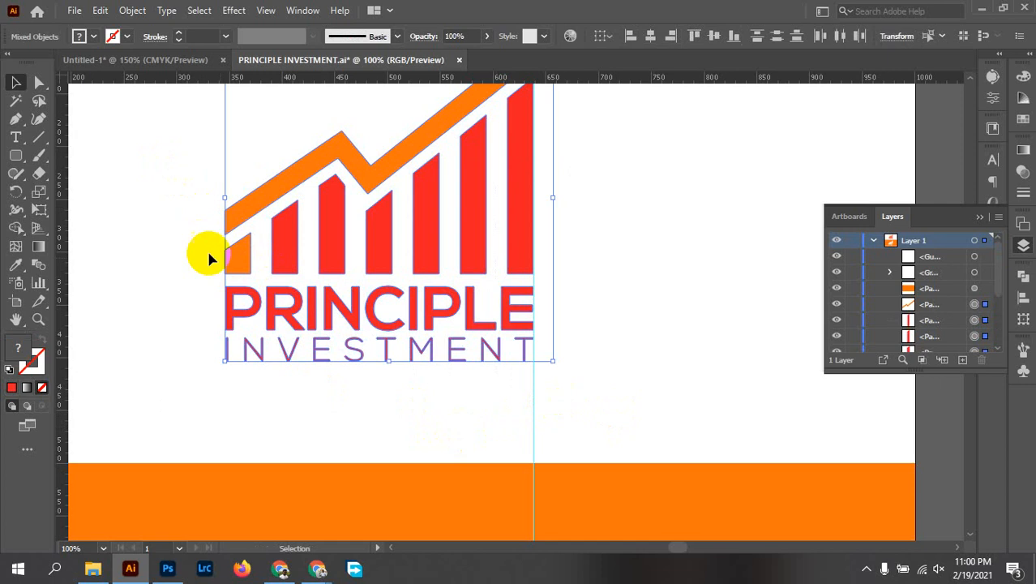
{"action": "left_click", "coordinate": [94, 36]}
{"action": "left_click", "coordinate": [52, 62]}
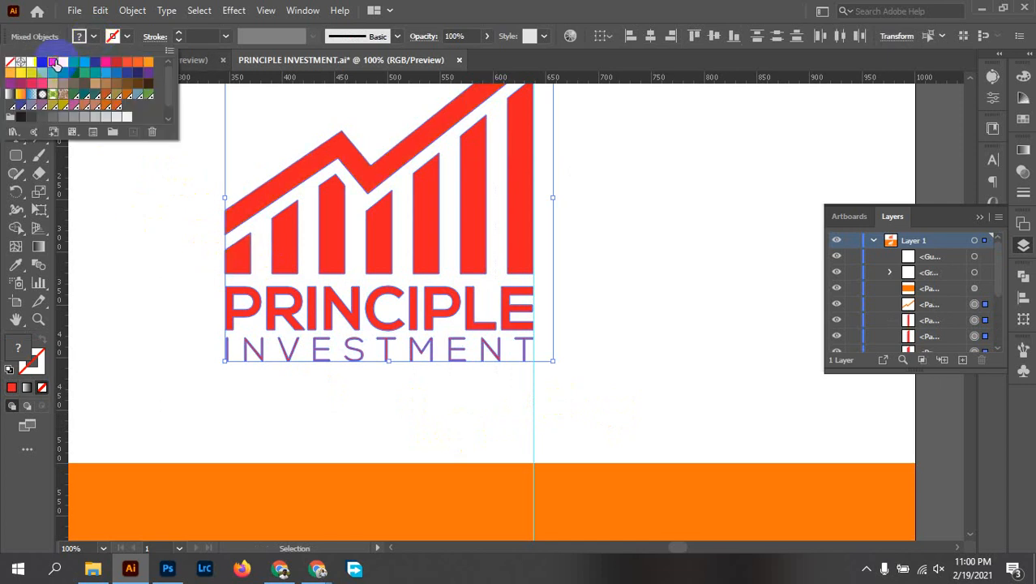
Group all parts of the red logo into one object and deselect it.
{"action": "right_click", "coordinate": [317, 207]}
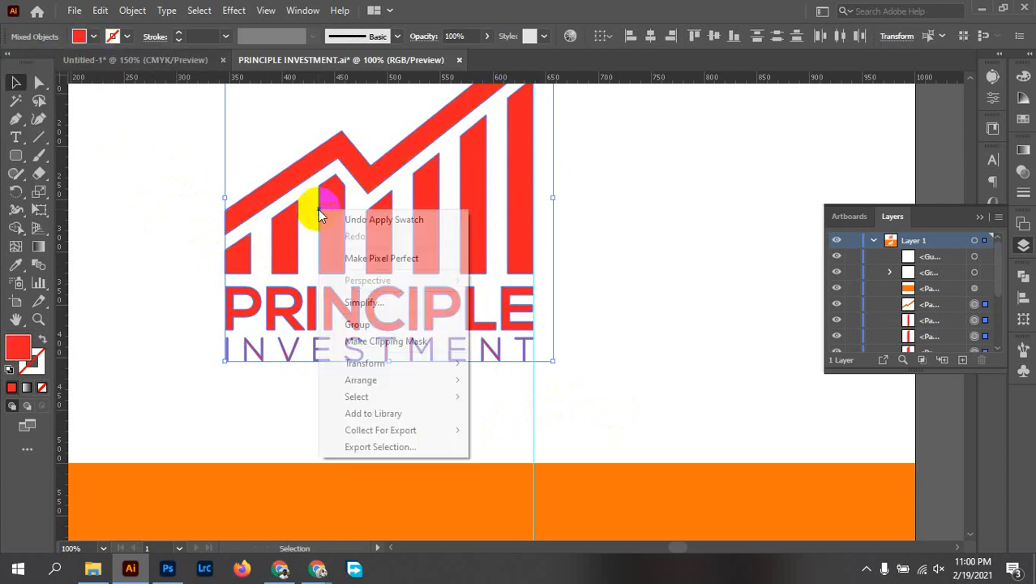
{"action": "left_click", "coordinate": [360, 324]}
{"action": "left_click", "coordinate": [702, 283]}
{"action": "scroll", "coordinate": [699, 279], "scroll_direction": "down", "scroll_amount": 3}
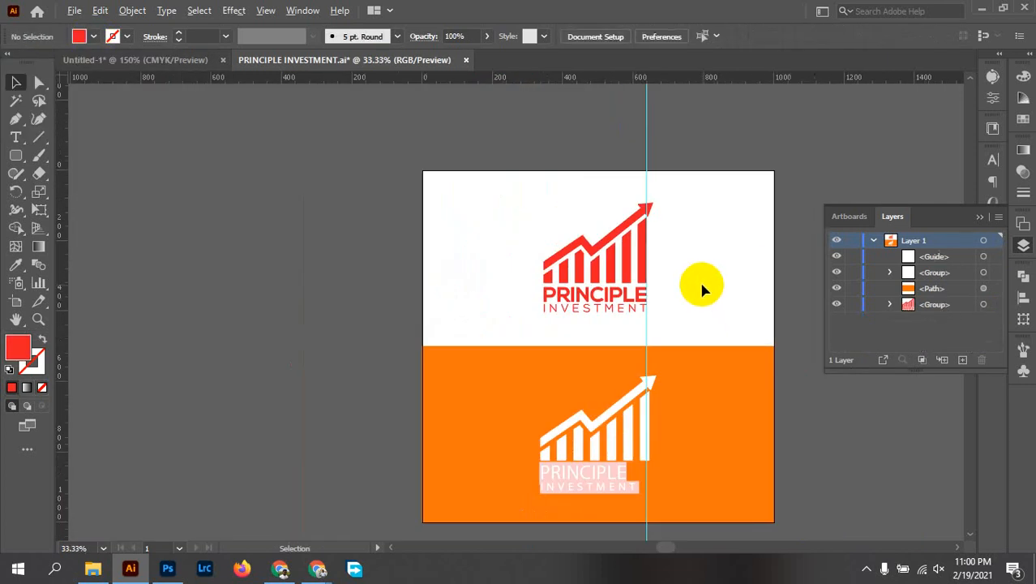
Copy the red logo into the Untitled-1 business card document, with one copy on each side of the artboards.
{"action": "left_click_drag", "start_coordinate": [699, 279], "coordinate": [744, 376]}
{"action": "left_click_drag", "start_coordinate": [666, 363], "coordinate": [634, 301]}
{"action": "scroll", "coordinate": [276, 271], "scroll_direction": "down", "scroll_amount": 3}
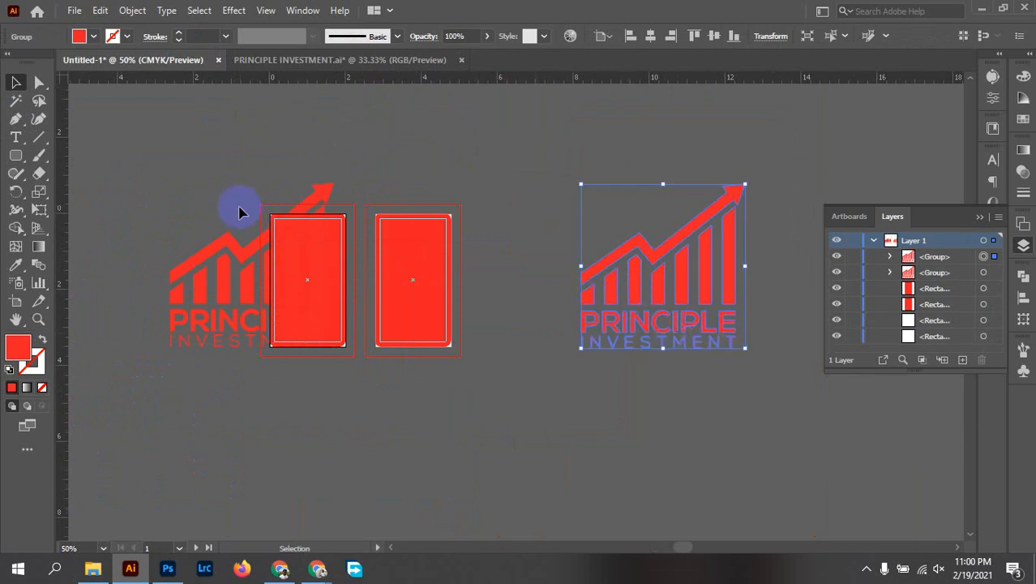
Shrink the logo copy left of the first artboard to about 0.9 in wide, clear of the card.
{"action": "left_click", "coordinate": [215, 318]}
{"action": "left_click_drag", "start_coordinate": [334, 185], "coordinate": [227, 314]}
{"action": "scroll", "coordinate": [187, 330], "scroll_direction": "up", "scroll_amount": 2}
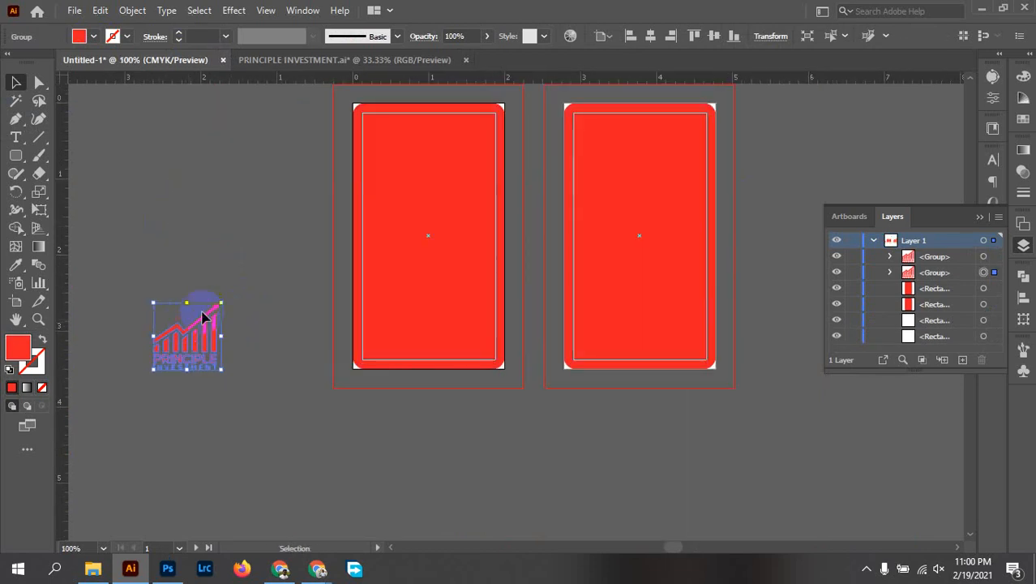
Move the red PRINCIPLE INVESTMENT logo group upward on the pasteboard, keeping it beside the first artboard.
{"action": "left_click_drag", "start_coordinate": [202, 270], "coordinate": [444, 185]}
{"action": "left_click", "coordinate": [255, 254]}
{"action": "scroll", "coordinate": [300, 397], "scroll_direction": "up", "scroll_amount": 2}
{"action": "left_click_drag", "start_coordinate": [464, 253], "coordinate": [321, 425]}
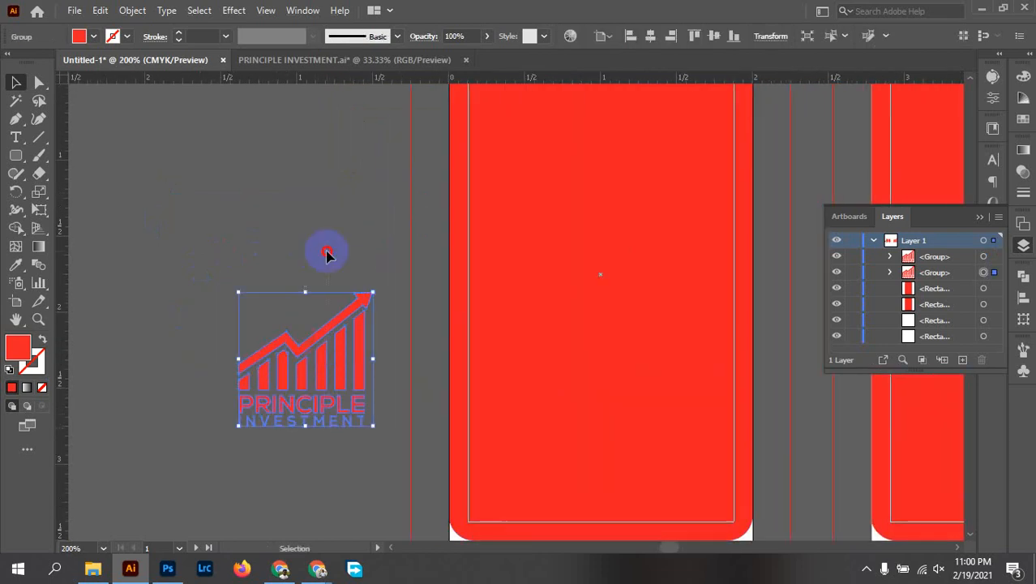
{"action": "scroll", "coordinate": [351, 274], "scroll_direction": "down", "scroll_amount": 1}
{"action": "left_click_drag", "start_coordinate": [322, 239], "coordinate": [261, 327]}
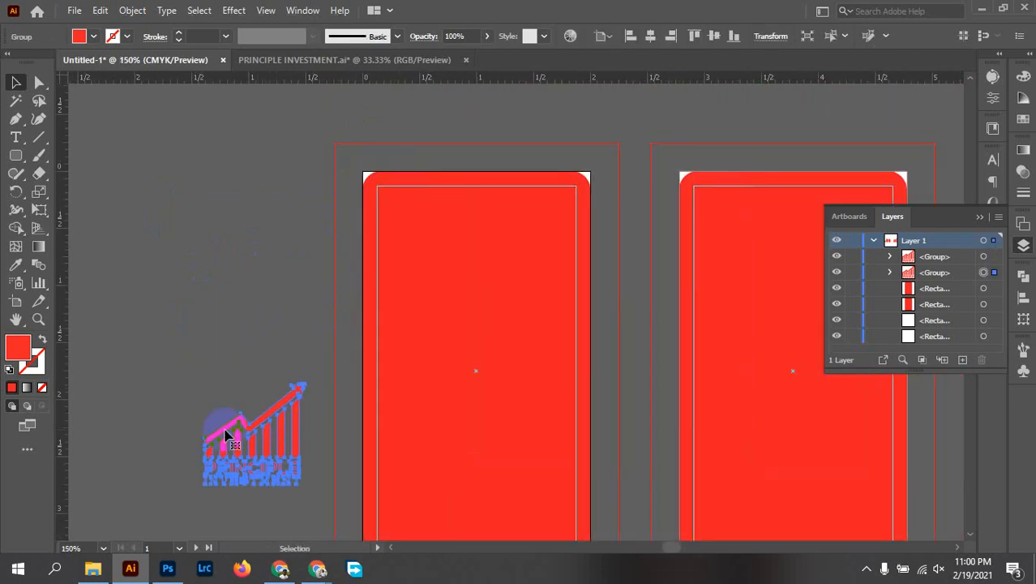
{"action": "left_click_drag", "start_coordinate": [245, 444], "coordinate": [250, 307]}
Duplicate the first artboard's red rounded rectangle onto the empty pasteboard on the far side of the logo.
{"action": "left_click", "coordinate": [485, 367]}
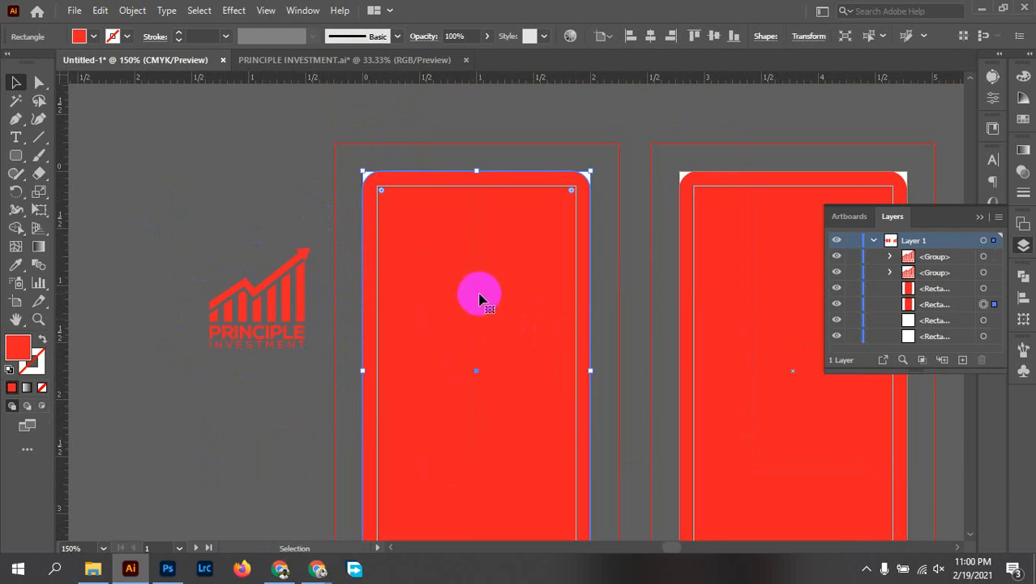
{"action": "left_click_drag", "start_coordinate": [597, 358], "coordinate": [712, 307]}
{"action": "left_click", "coordinate": [1023, 245]}
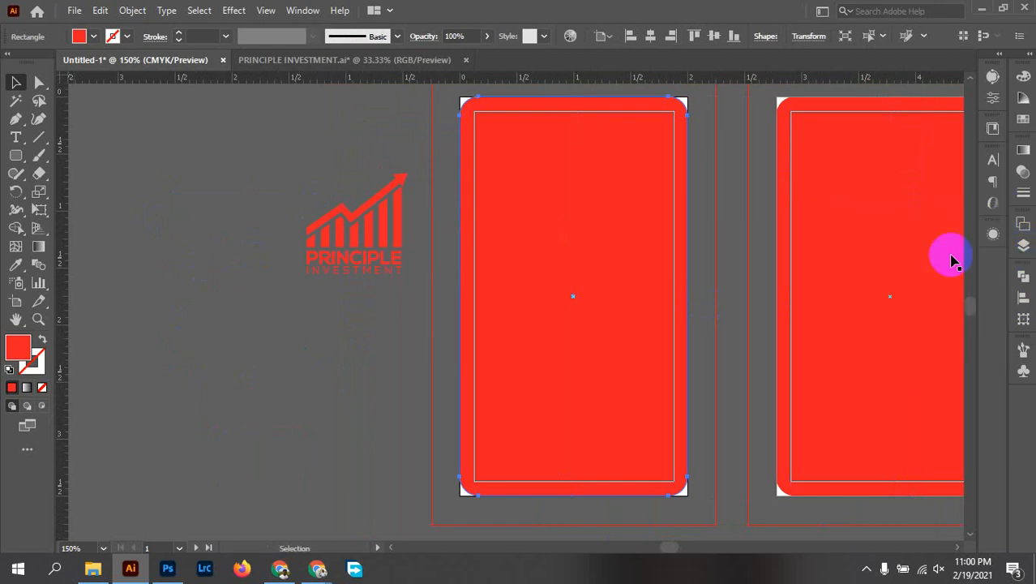
{"action": "left_click", "coordinate": [718, 226]}
{"action": "left_click_drag", "start_coordinate": [718, 227], "coordinate": [797, 264]}
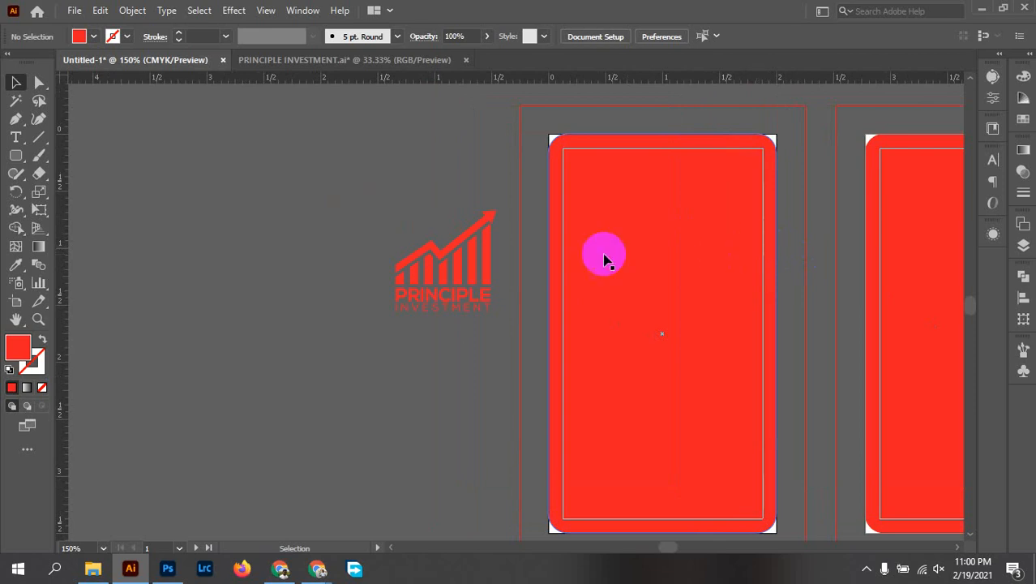
{"action": "left_click", "coordinate": [727, 273]}
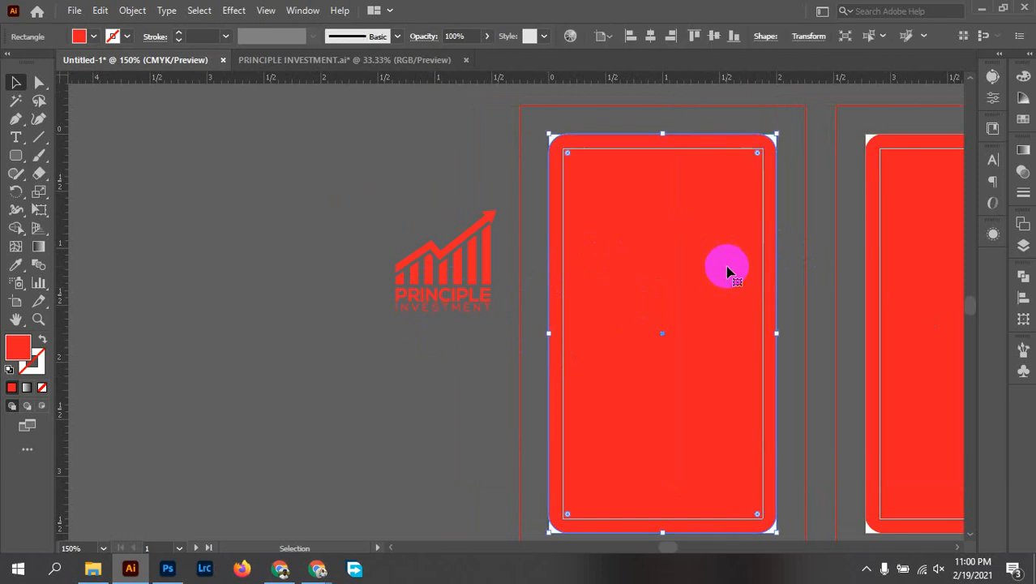
{"action": "left_click_drag", "start_coordinate": [725, 272], "coordinate": [283, 249]}
Change the fill of the original rounded rectangle on the first artboard to white.
{"action": "left_click", "coordinate": [607, 245]}
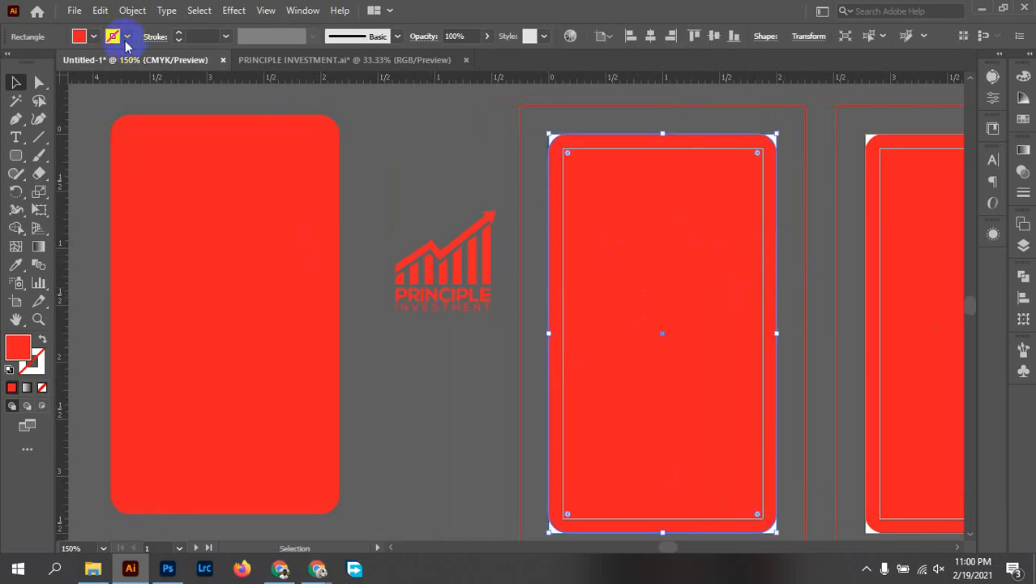
{"action": "left_click", "coordinate": [81, 36]}
{"action": "left_click", "coordinate": [27, 65]}
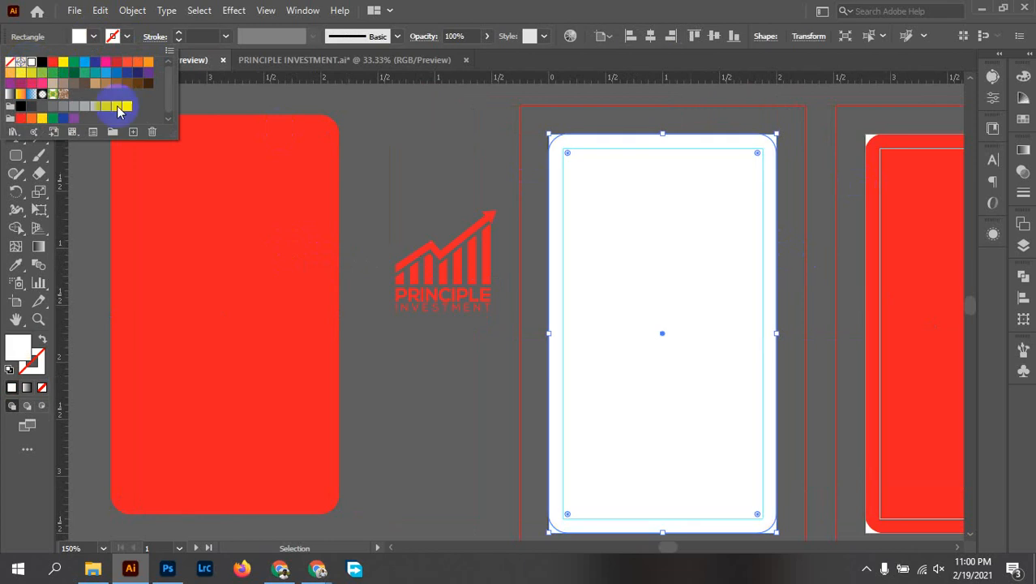
Lock the white rounded rectangle on the first artboard.
{"action": "left_click", "coordinate": [1023, 227]}
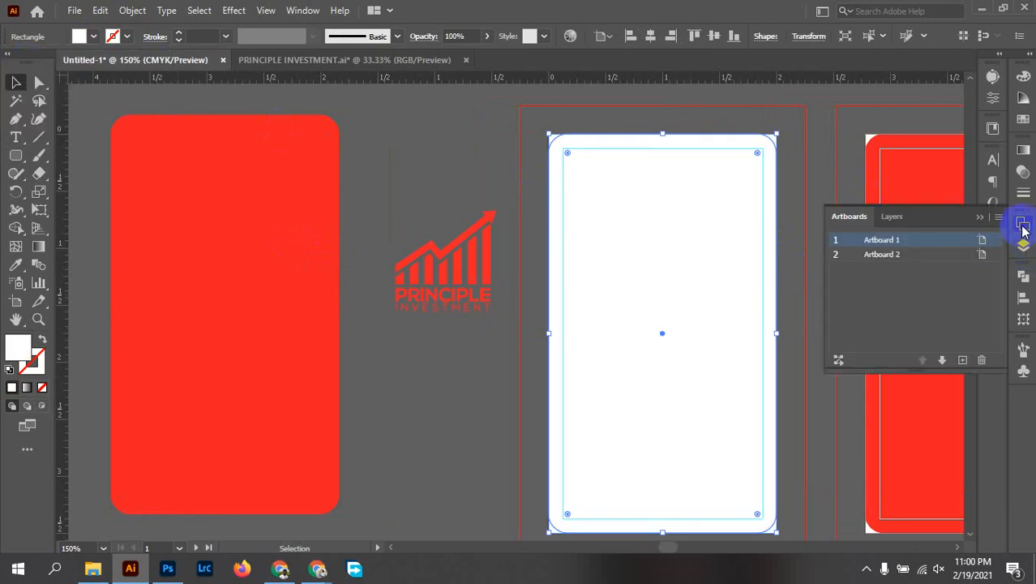
{"action": "left_click", "coordinate": [1025, 245]}
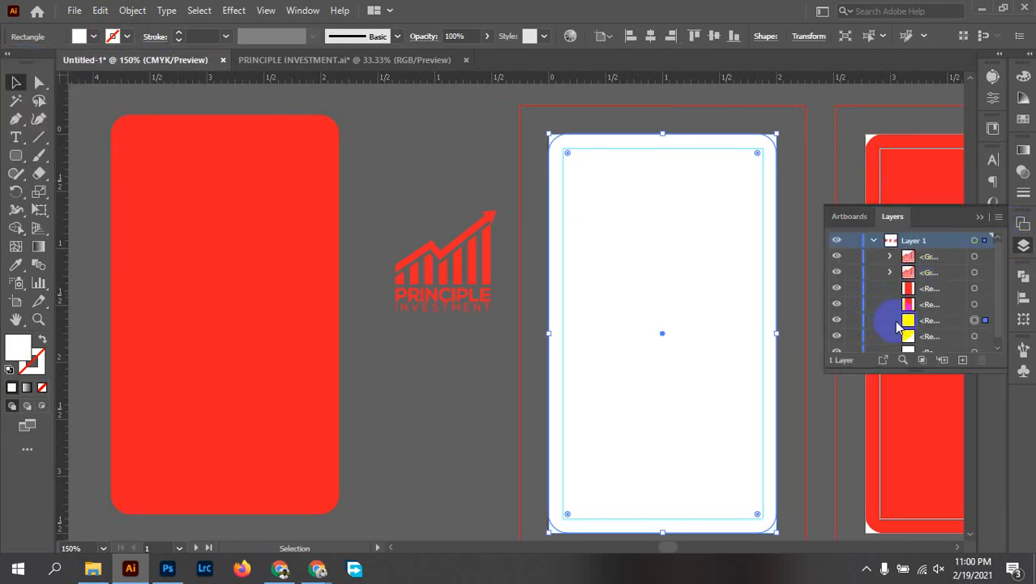
{"action": "scroll", "coordinate": [910, 342], "scroll_direction": "down", "scroll_amount": 1}
{"action": "scroll", "coordinate": [910, 328], "scroll_direction": "up", "scroll_amount": 1}
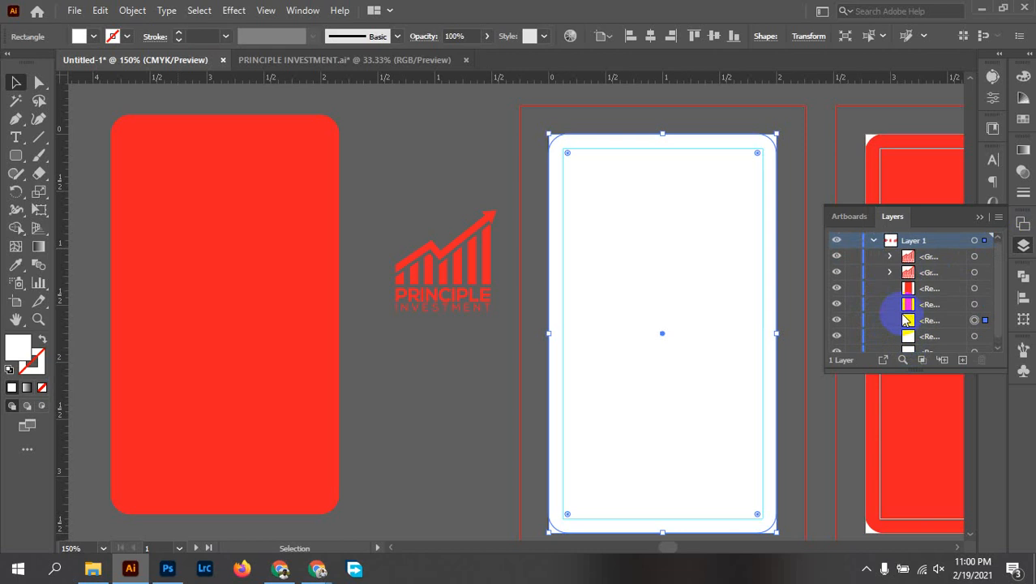
{"action": "left_click", "coordinate": [606, 120]}
{"action": "left_click", "coordinate": [624, 198]}
{"action": "left_click", "coordinate": [132, 9]}
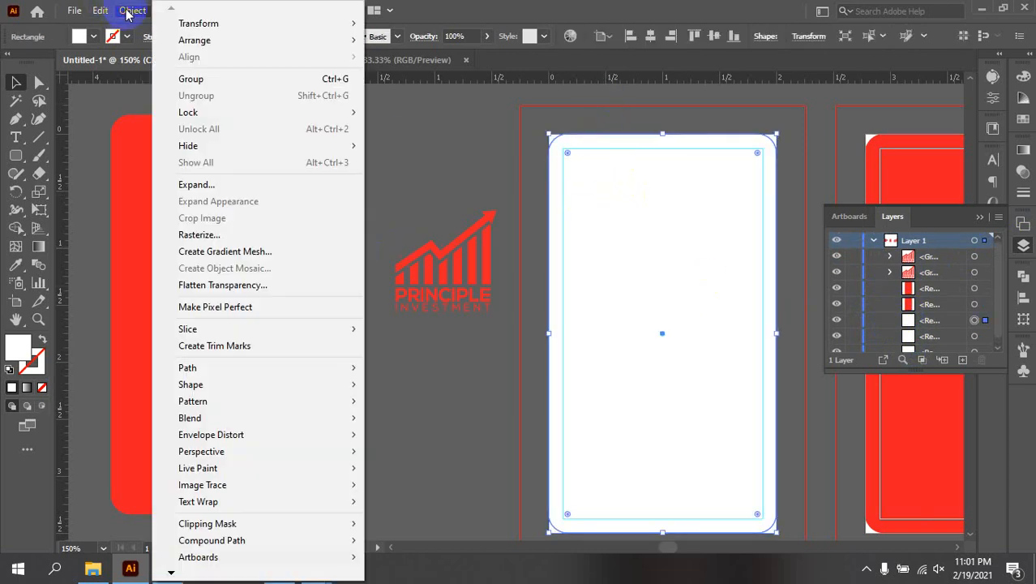
{"action": "mouse_move", "coordinate": [349, 112]}
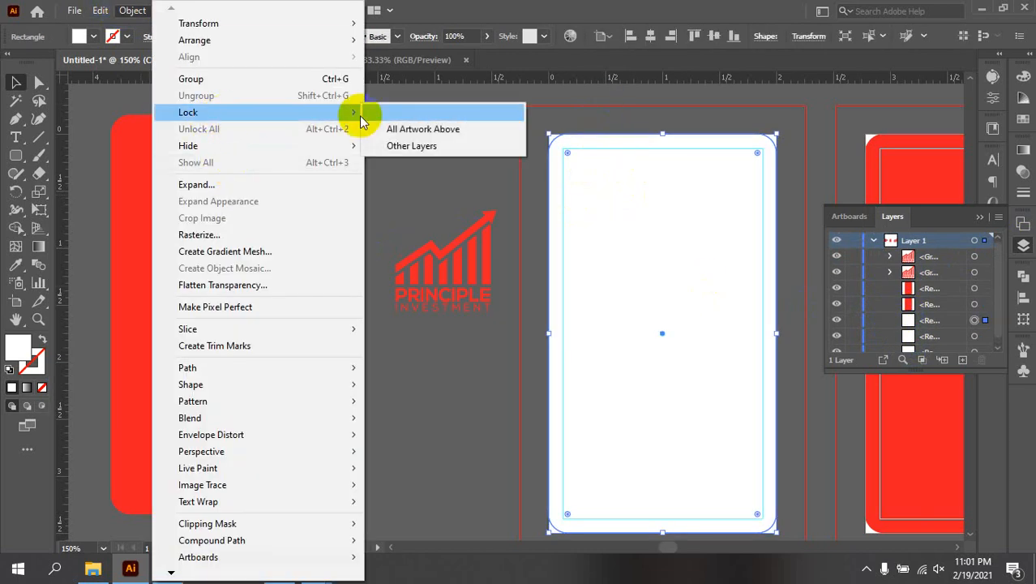
{"action": "left_click", "coordinate": [461, 116]}
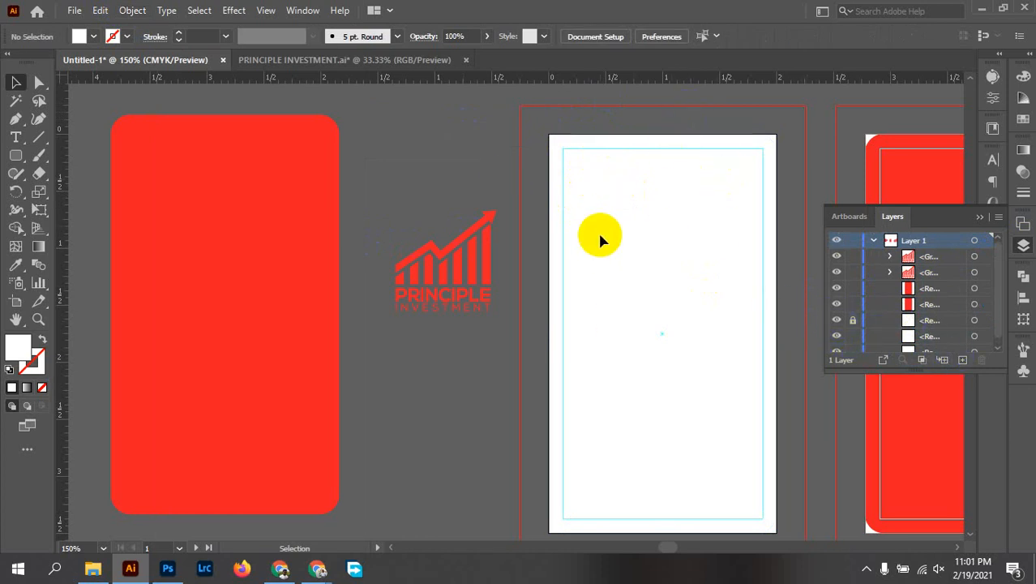
{"action": "mouse_move", "coordinate": [331, 274]}
{"action": "left_mouse_down"}
{"action": "mouse_move", "coordinate": [388, 271]}
{"action": "mouse_move", "coordinate": [331, 273]}
{"action": "mouse_move", "coordinate": [325, 255]}
{"action": "left_mouse_up"}
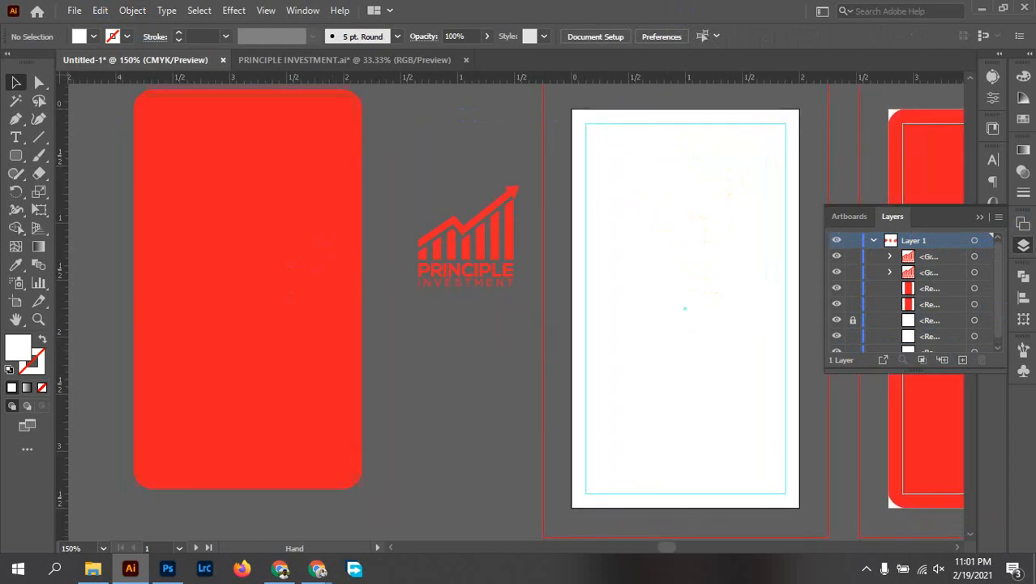
{"action": "left_click", "coordinate": [1025, 253]}
{"action": "key", "text": "ctrl+minus"}
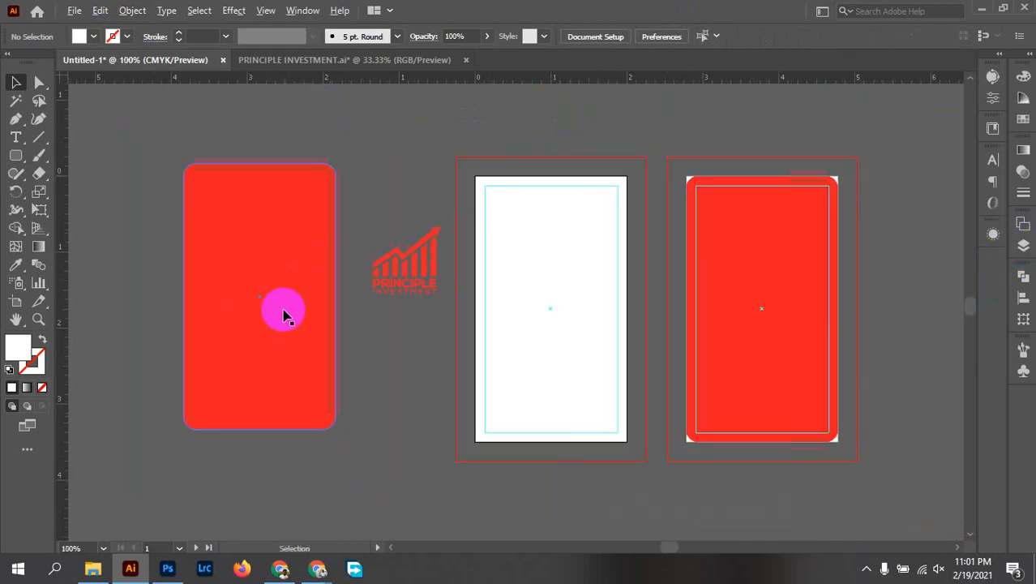
{"action": "left_click_drag", "start_coordinate": [312, 411], "coordinate": [349, 358]}
{"action": "scroll", "coordinate": [255, 370], "scroll_direction": "up", "scroll_amount": 3}
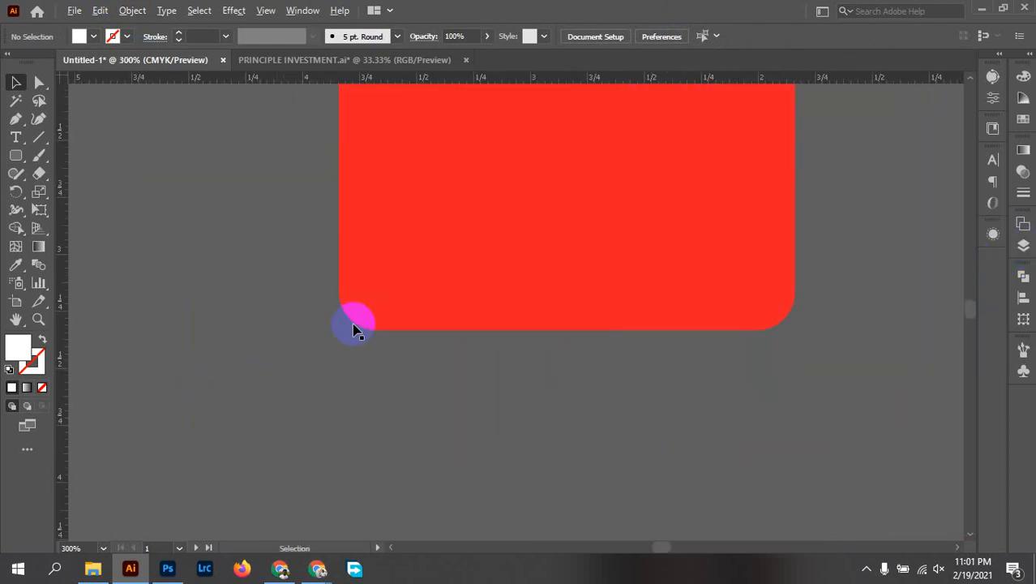
{"action": "scroll", "coordinate": [393, 342], "scroll_direction": "down", "scroll_amount": 2}
{"action": "left_click_drag", "start_coordinate": [653, 334], "coordinate": [581, 448]}
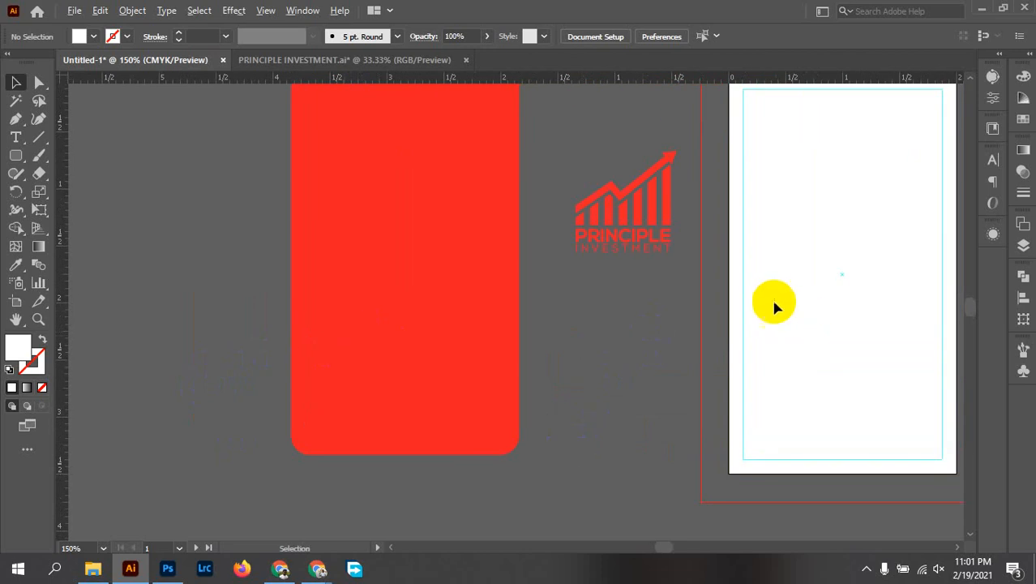
{"action": "scroll", "coordinate": [775, 301], "scroll_direction": "down", "scroll_amount": 1}
{"action": "left_click_drag", "start_coordinate": [810, 313], "coordinate": [606, 328]}
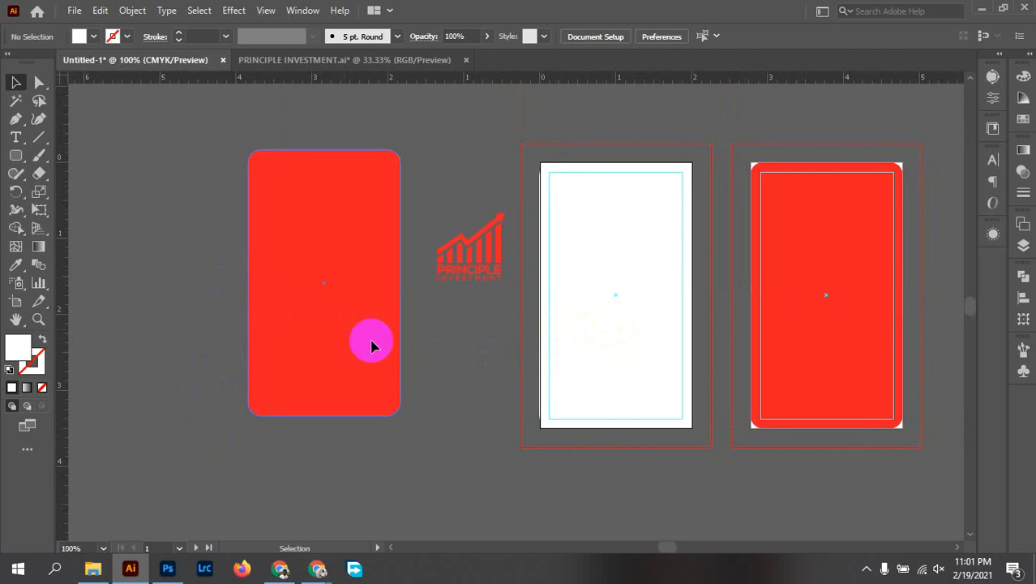
{"action": "left_click", "coordinate": [527, 370]}
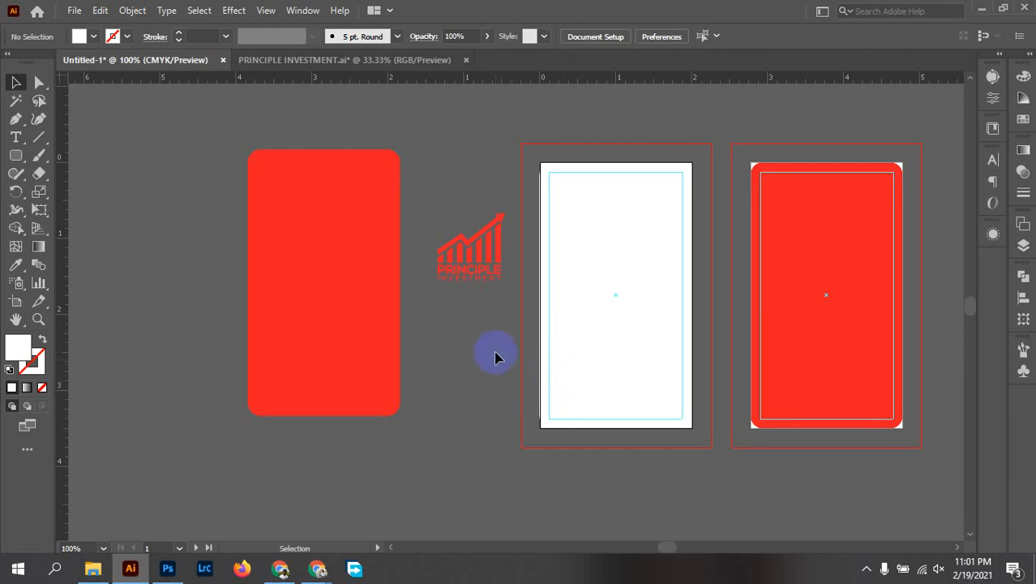
Draw a straight Pen line sloping down to the right across the red copy's lower part, ending at about X -1.6 in, Y 2.77 in.
{"action": "left_click", "coordinate": [15, 120]}
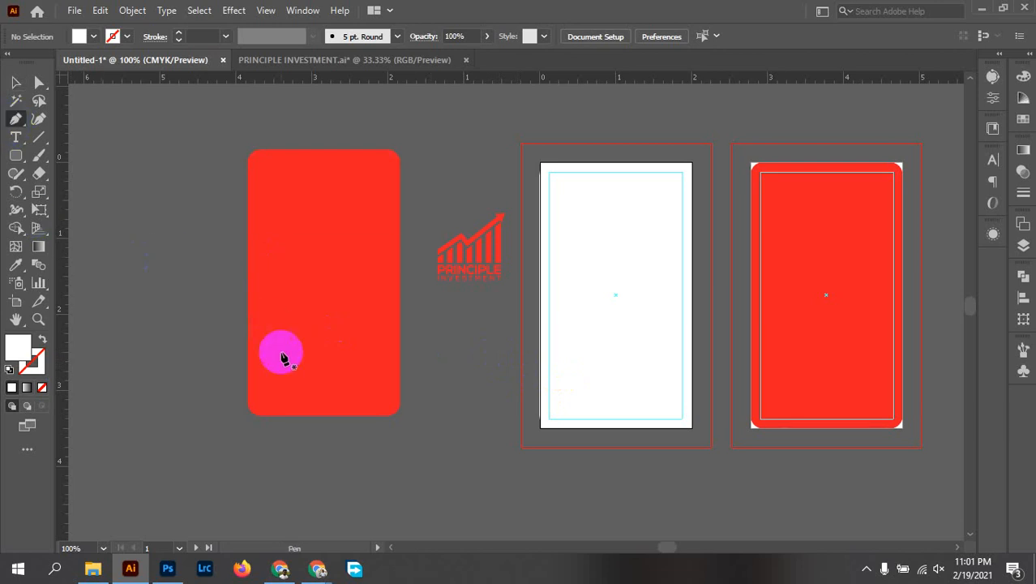
{"action": "left_click", "coordinate": [230, 305]}
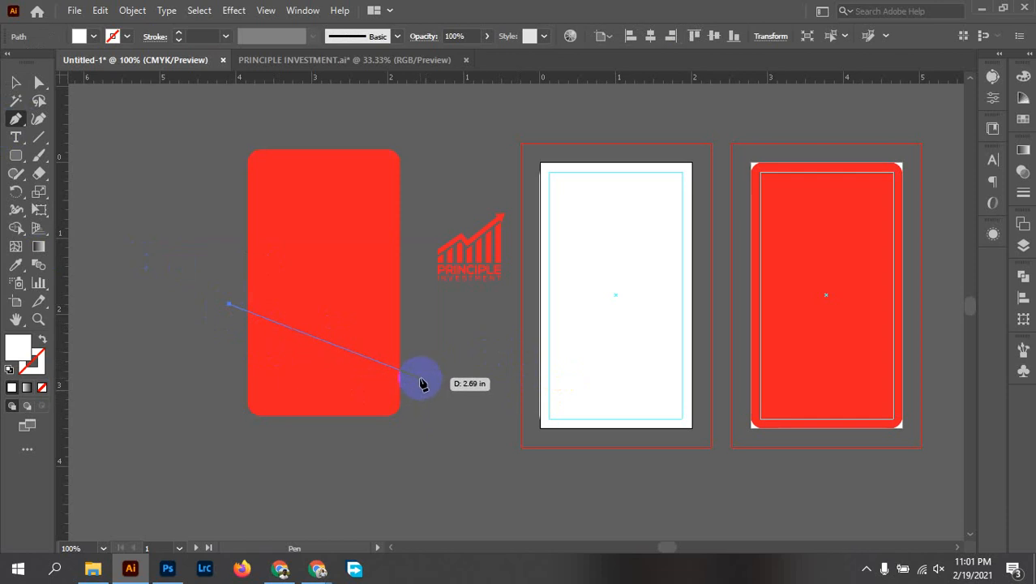
{"action": "key", "text": "ctrl+z"}
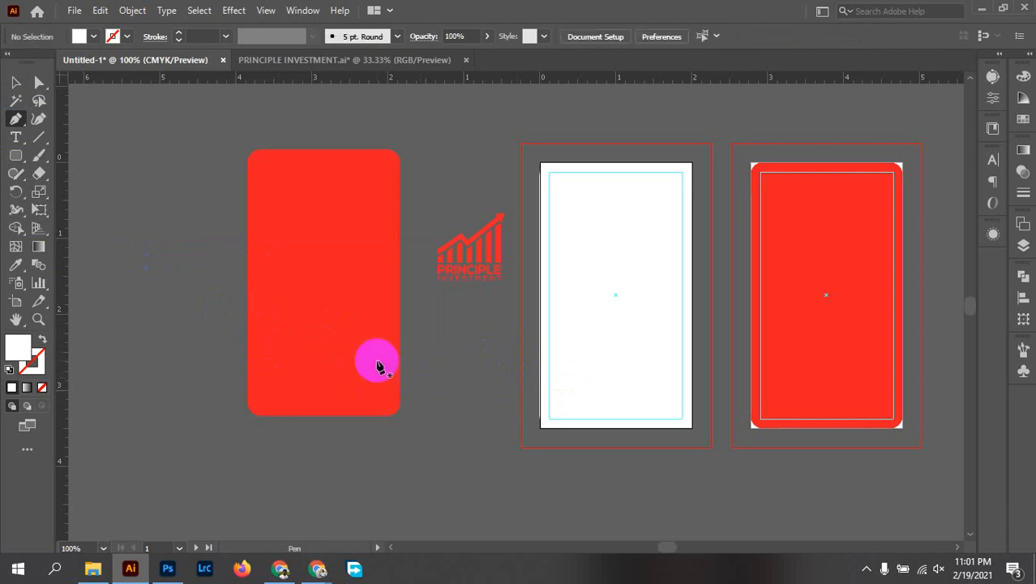
{"action": "left_click", "coordinate": [226, 306]}
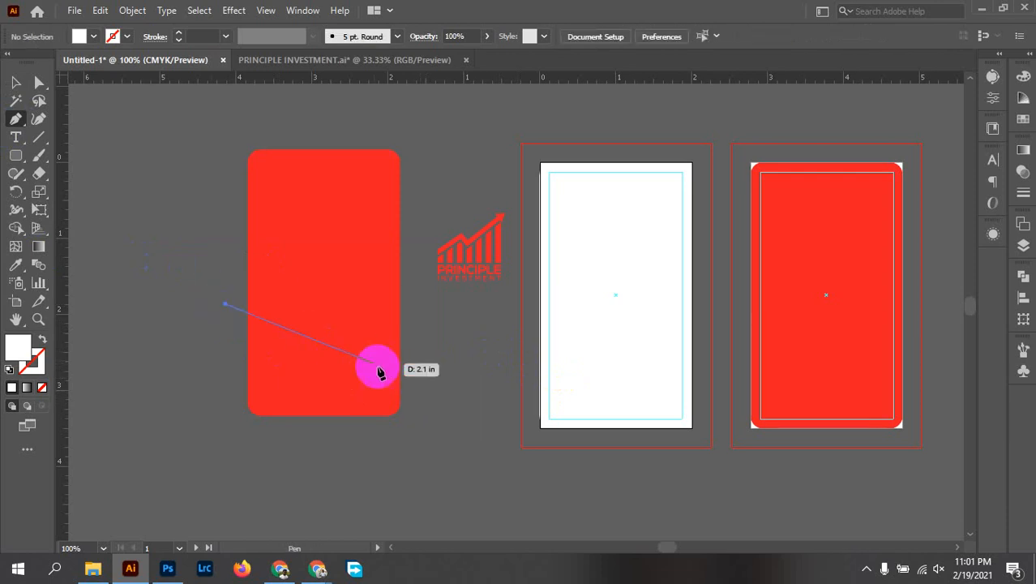
{"action": "left_click", "coordinate": [419, 374]}
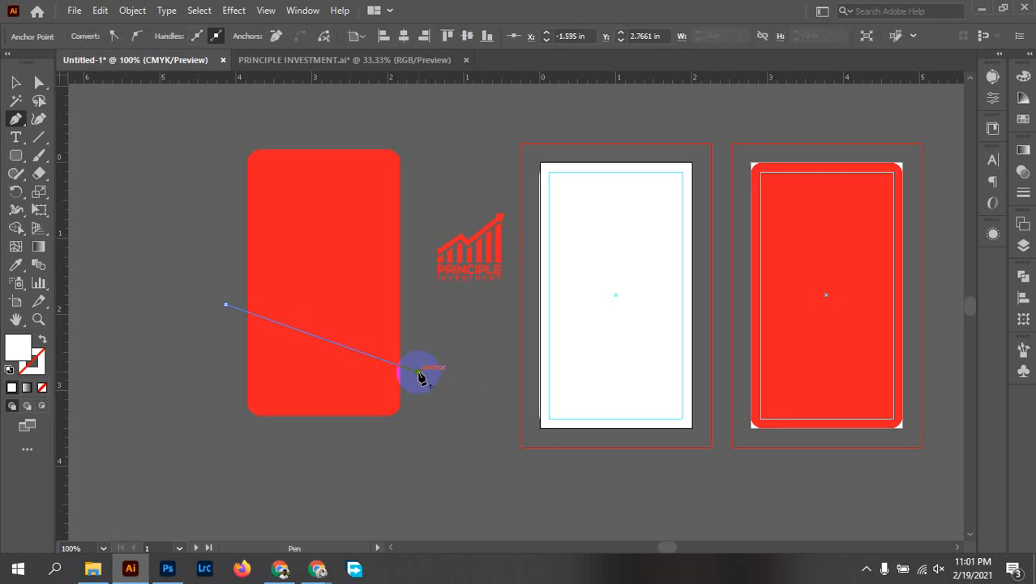
{"action": "key", "text": "v"}
{"action": "left_click", "coordinate": [441, 335]}
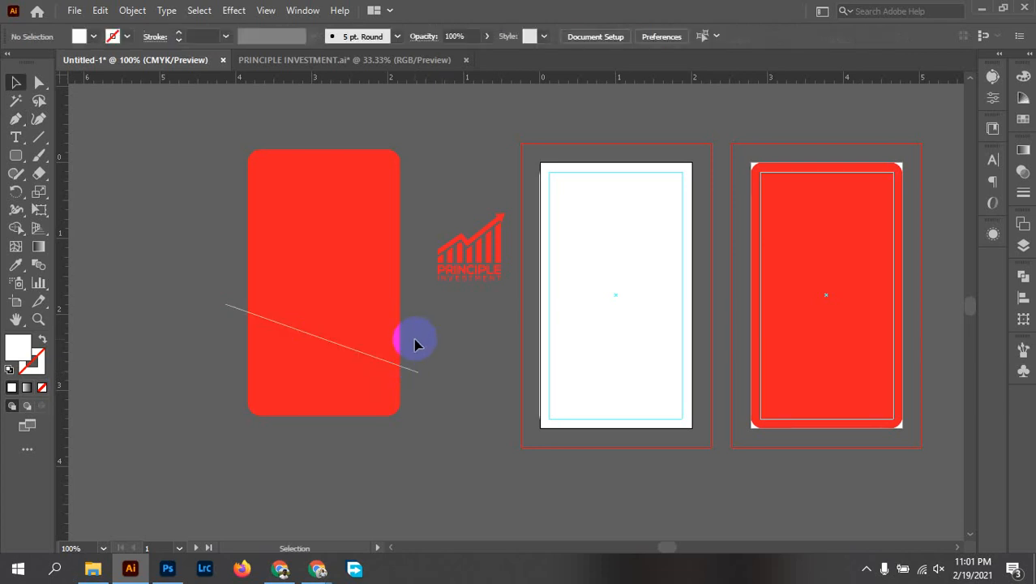
{"action": "left_click_drag", "start_coordinate": [411, 346], "coordinate": [398, 416]}
{"action": "left_click", "coordinate": [464, 371]}
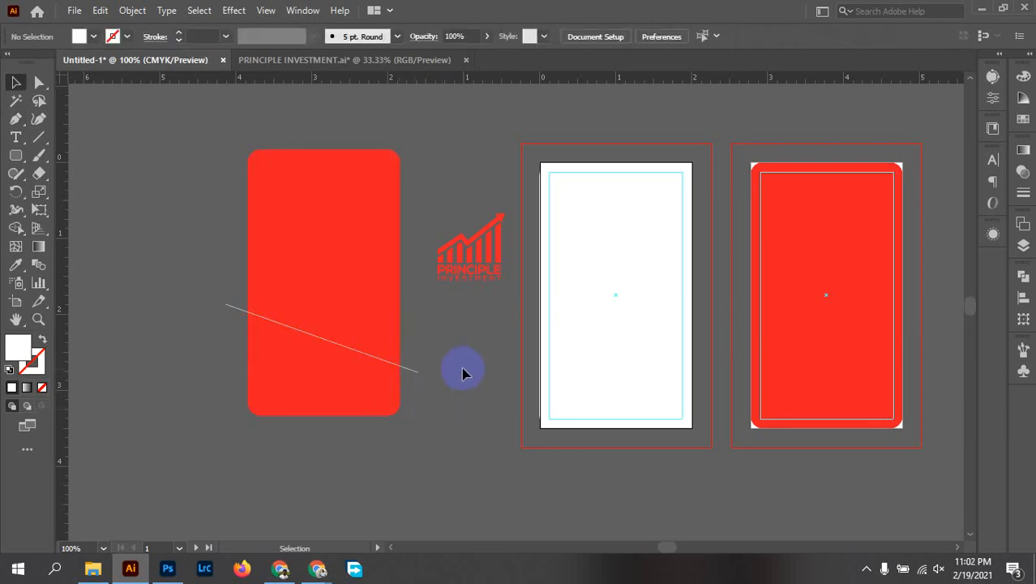
Draw a second straight Pen line crossing the first over the red copy, sloping down to the left to about X -3.95 in, Y 3.04 in.
{"action": "key", "text": "p"}
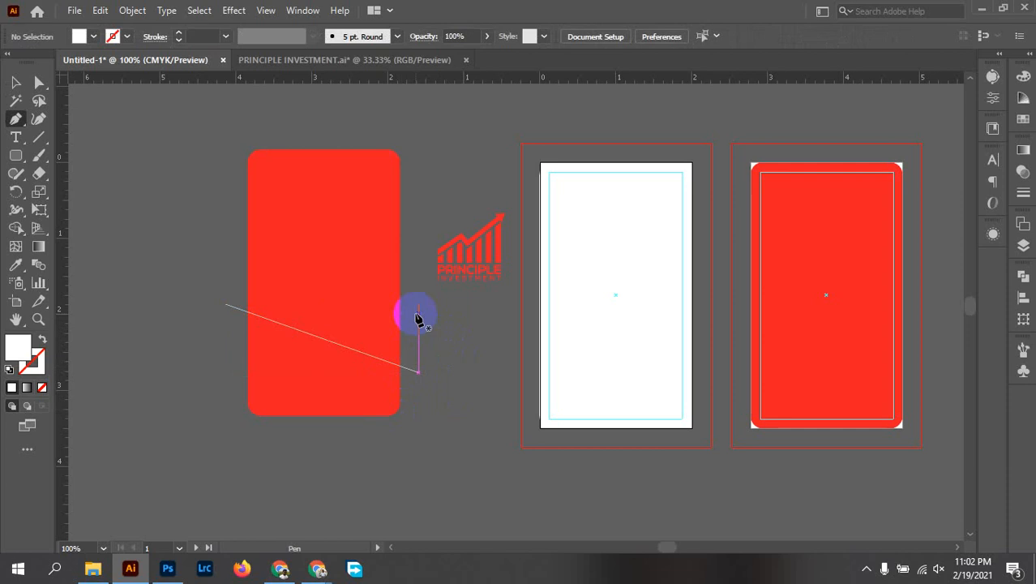
{"action": "left_click", "coordinate": [418, 306]}
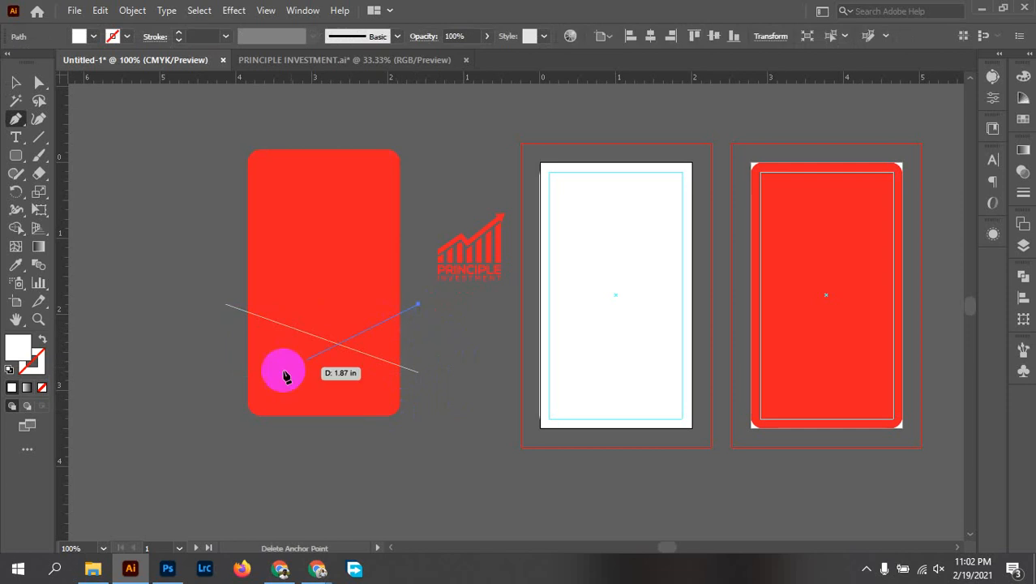
{"action": "left_click", "coordinate": [240, 398]}
{"action": "key", "text": "v"}
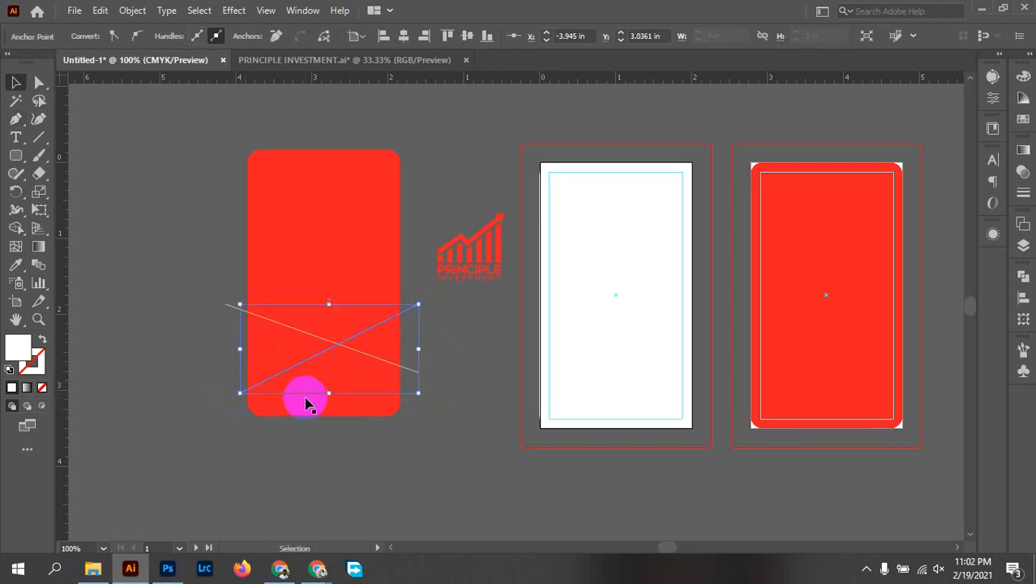
{"action": "left_click", "coordinate": [491, 340]}
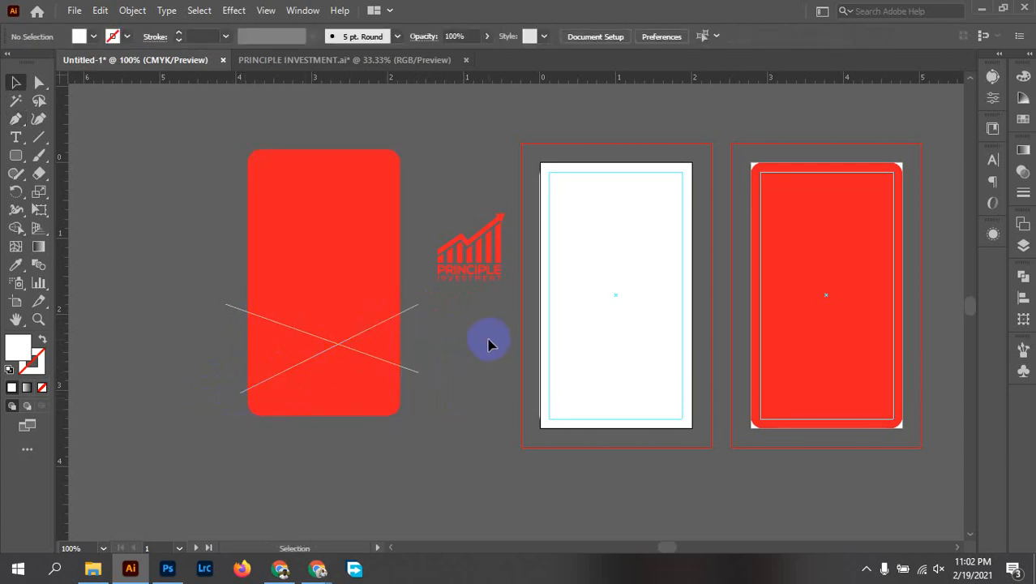
Divide the red rounded rectangle copy along the two crossing lines with the Pathfinder Divide operation.
{"action": "left_click", "coordinate": [283, 369]}
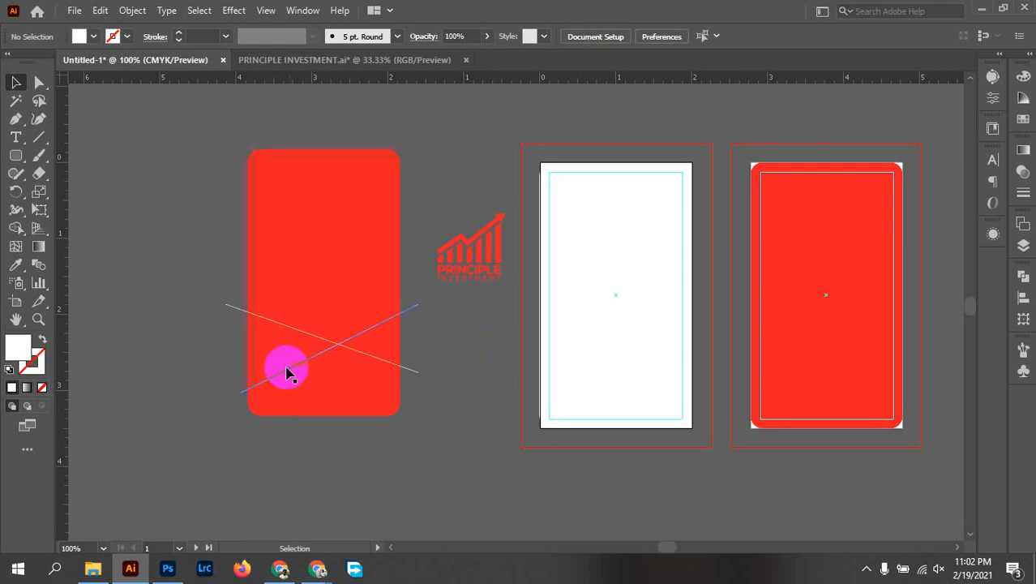
{"action": "left_click_drag", "start_coordinate": [190, 296], "coordinate": [421, 422]}
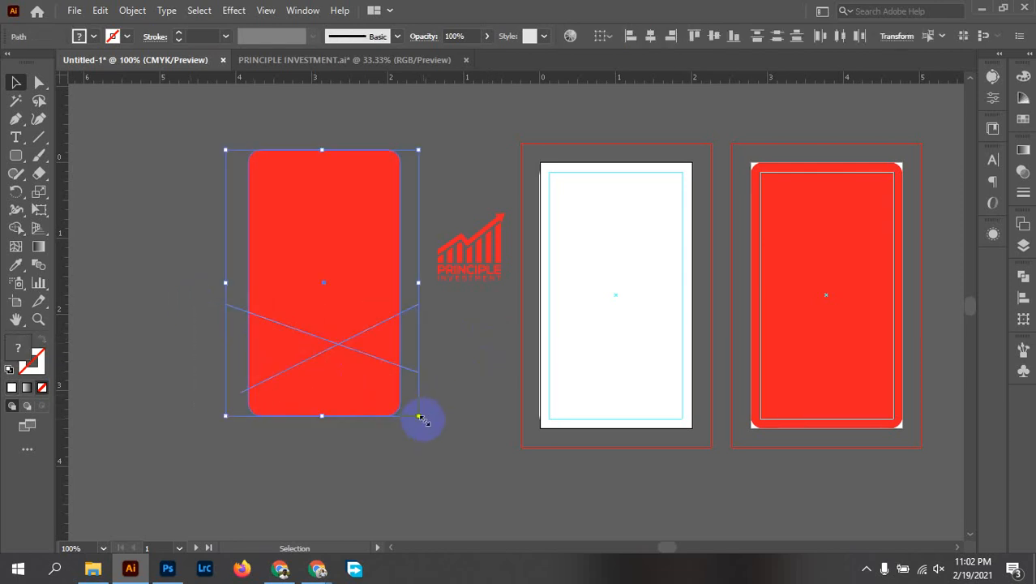
{"action": "left_click", "coordinate": [1021, 275]}
{"action": "left_click", "coordinate": [847, 353]}
Ungroup the divided red pieces and move the large upper piece up, away from the pieces below it.
{"action": "right_click", "coordinate": [354, 230]}
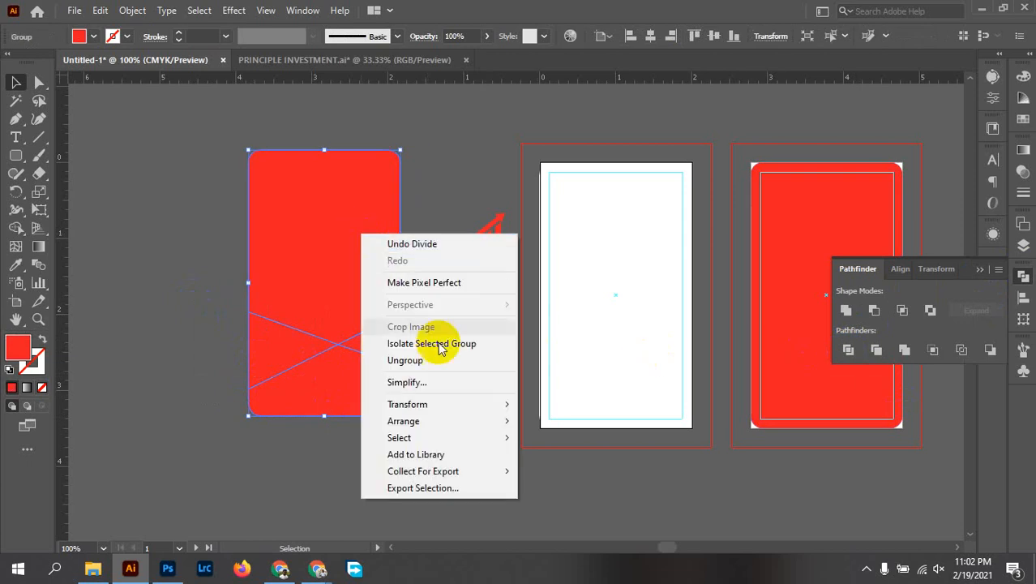
{"action": "left_click", "coordinate": [412, 360]}
{"action": "left_click", "coordinate": [469, 416]}
{"action": "left_click_drag", "start_coordinate": [328, 269], "coordinate": [331, 224]}
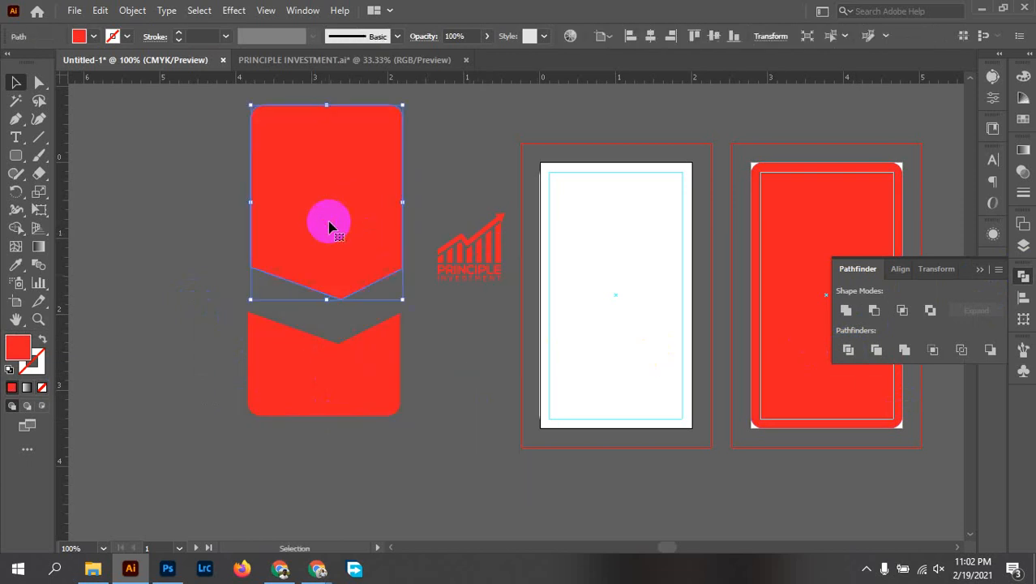
Try spreading the three lower red pieces apart from each other and undo the moves.
{"action": "left_click_drag", "start_coordinate": [273, 356], "coordinate": [196, 341]}
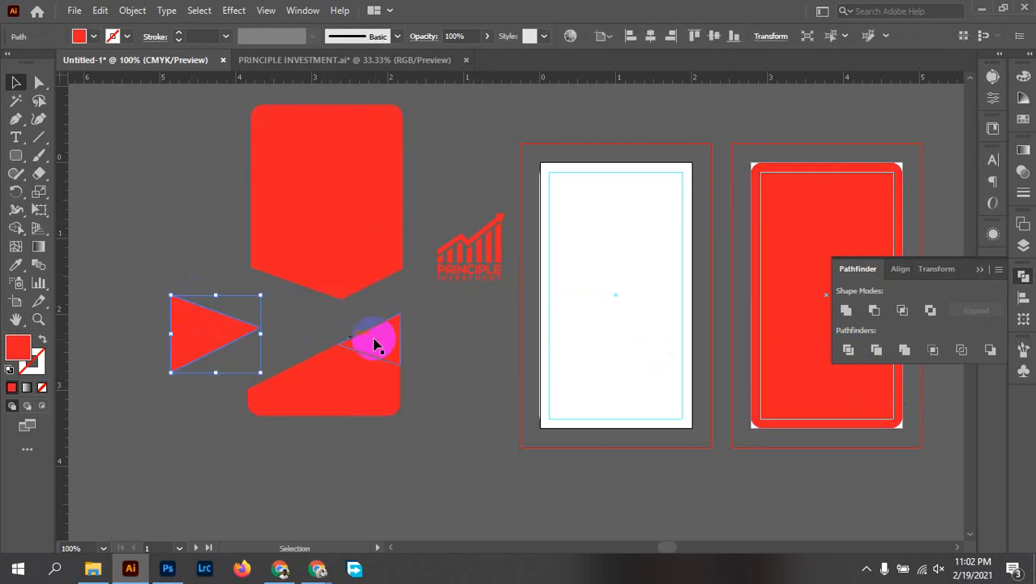
{"action": "left_click_drag", "start_coordinate": [369, 342], "coordinate": [415, 329]}
{"action": "left_click_drag", "start_coordinate": [356, 387], "coordinate": [381, 416]}
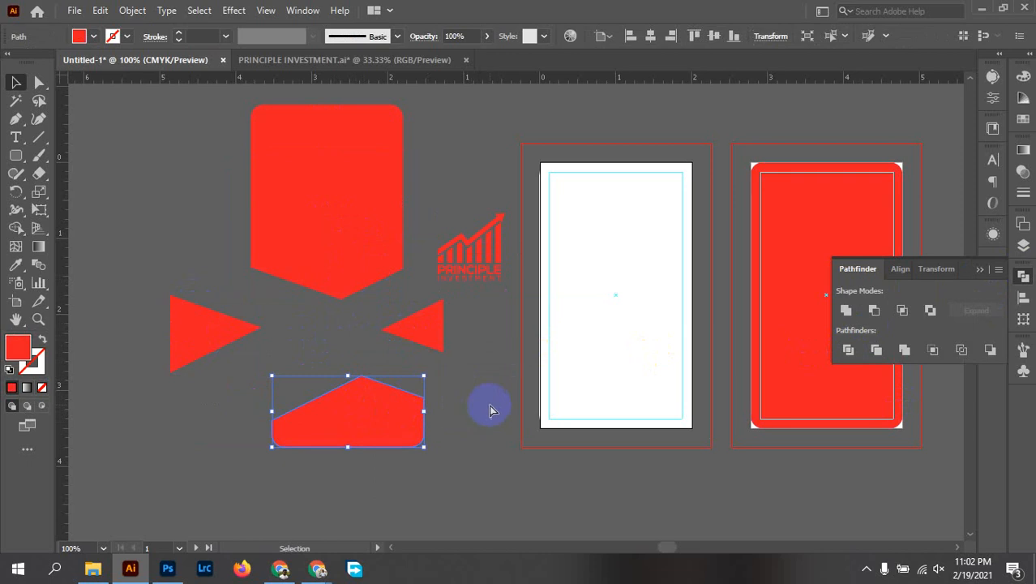
{"action": "key", "text": "ctrl+z"}
{"action": "key", "text": "ctrl+z"}
{"action": "key", "text": "ctrl+z"}
{"action": "key", "text": "ctrl+z"}
{"action": "key", "text": "ctrl+z"}
{"action": "key", "text": "ctrl+z"}
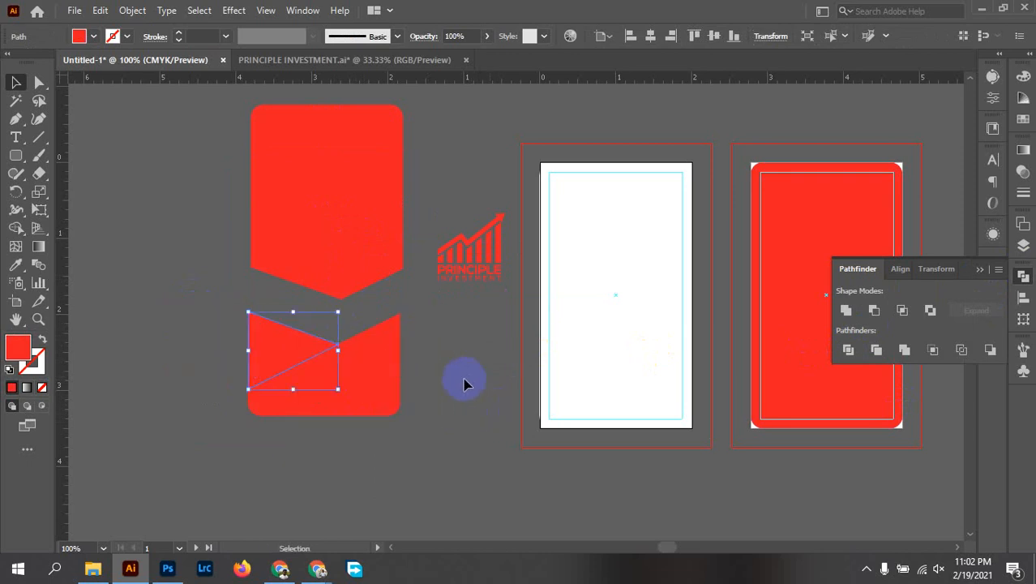
Group the three red pieces below the large upper piece.
{"action": "left_click", "coordinate": [464, 382]}
{"action": "left_click_drag", "start_coordinate": [460, 362], "coordinate": [455, 416]}
{"action": "left_click", "coordinate": [330, 289]}
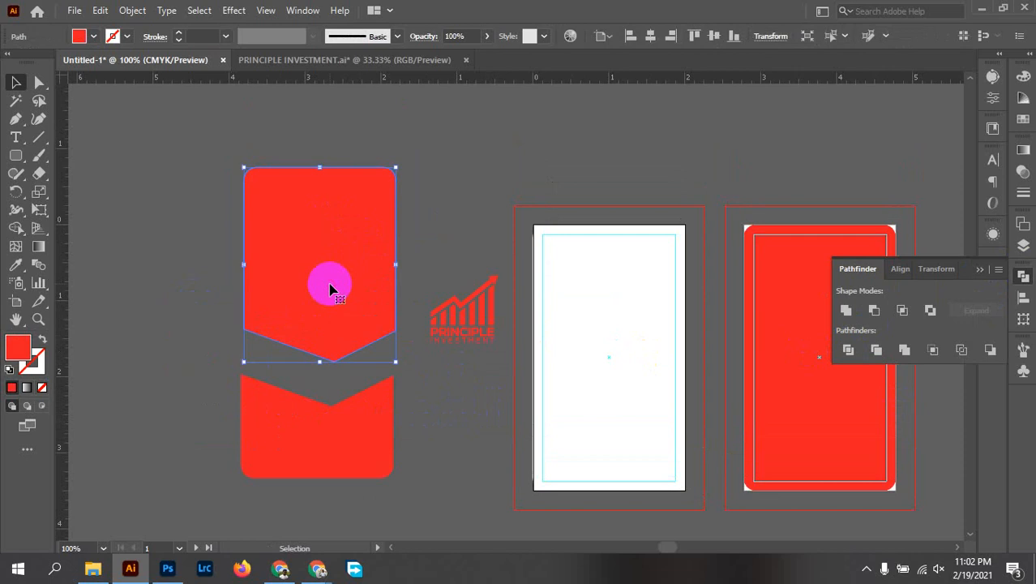
{"action": "left_click", "coordinate": [428, 410]}
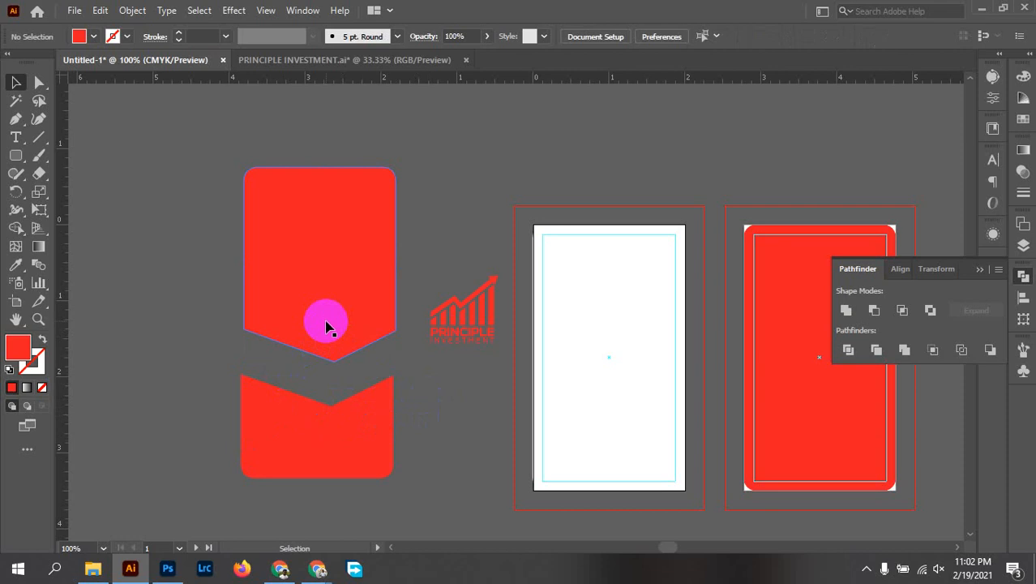
{"action": "left_click", "coordinate": [1024, 278]}
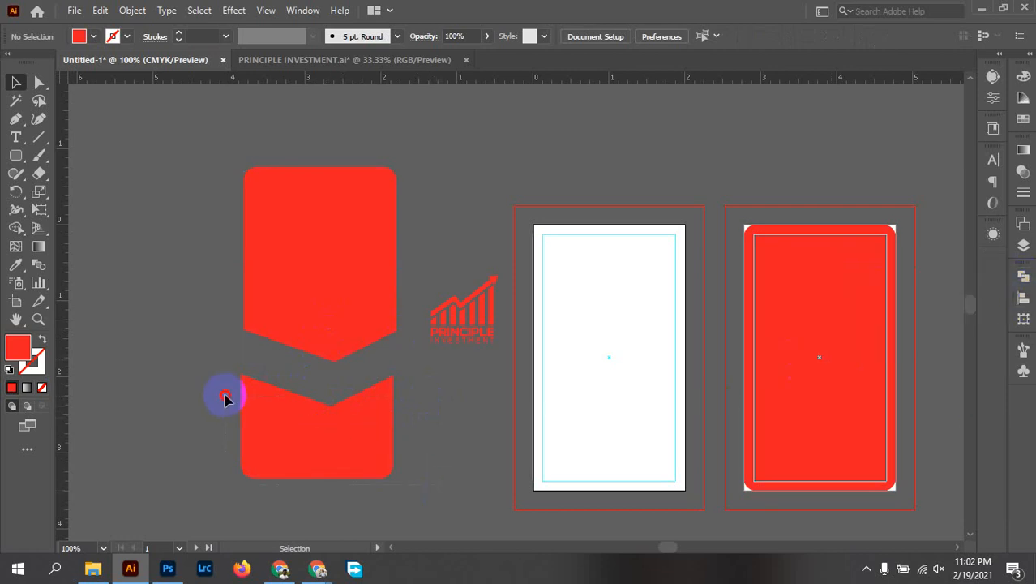
{"action": "left_click", "coordinate": [301, 404]}
{"action": "right_click", "coordinate": [384, 416]}
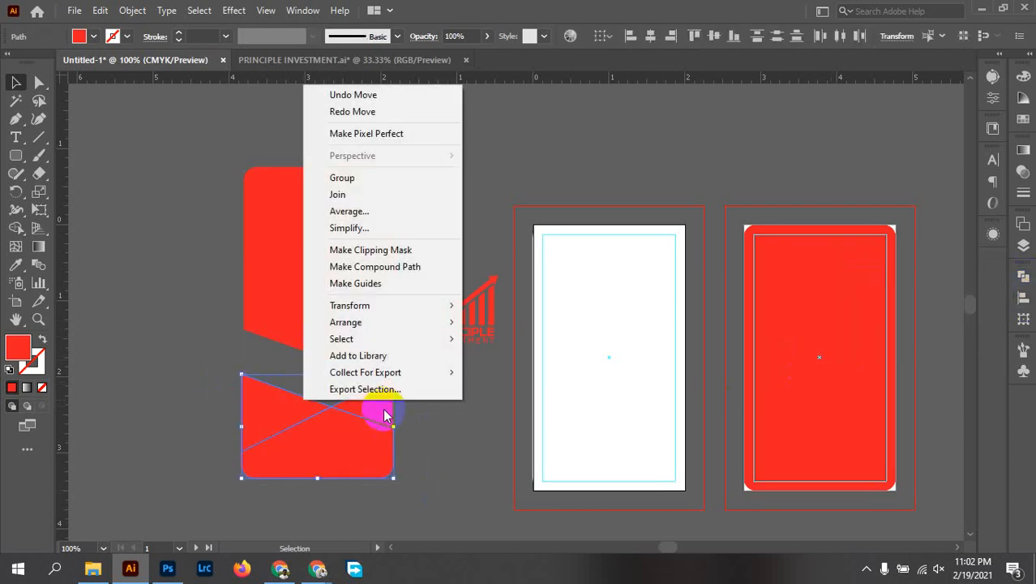
{"action": "left_click", "coordinate": [348, 178]}
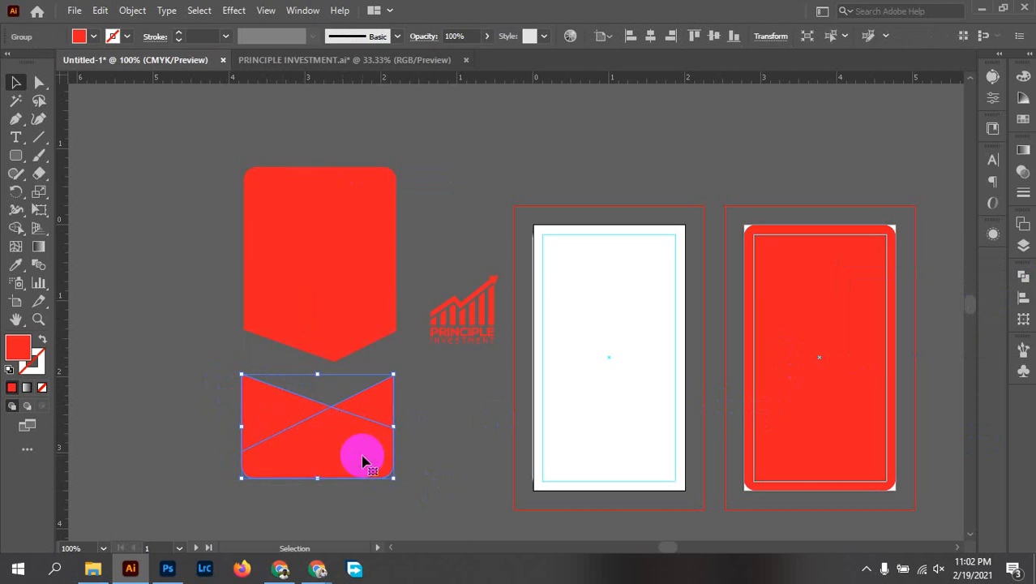
Align the grouped red pieces to the horizontal center and bottom edge of Artboard 1.
{"action": "left_click", "coordinate": [319, 459]}
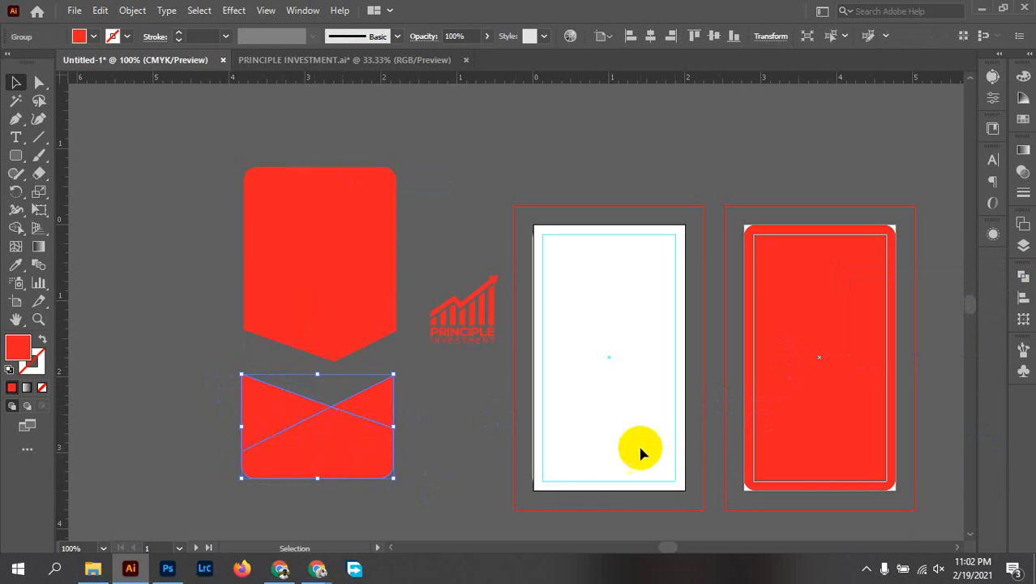
{"action": "left_click", "coordinate": [1023, 224]}
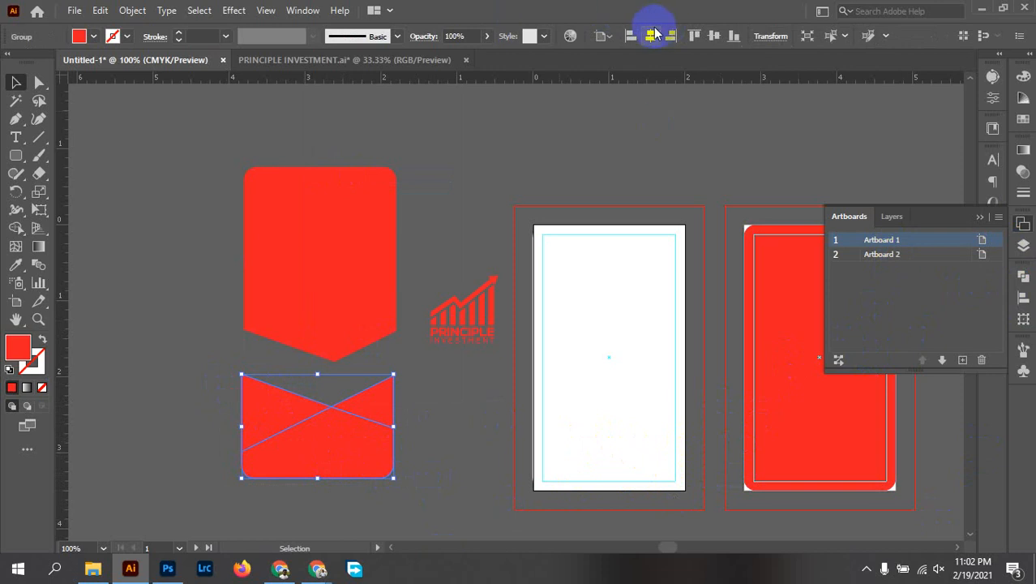
{"action": "left_click", "coordinate": [651, 36]}
{"action": "left_click", "coordinate": [732, 35]}
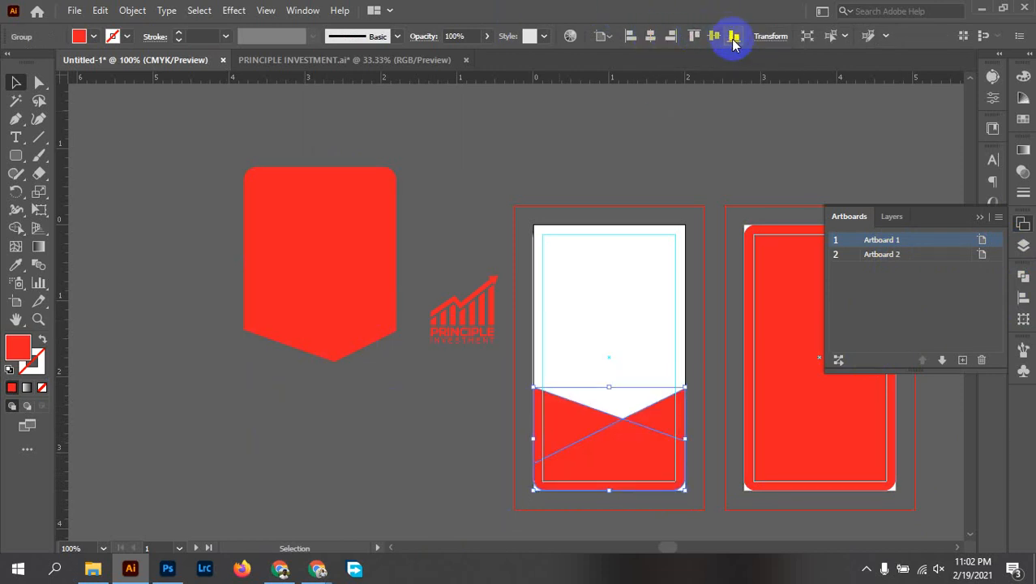
{"action": "left_click", "coordinate": [508, 472]}
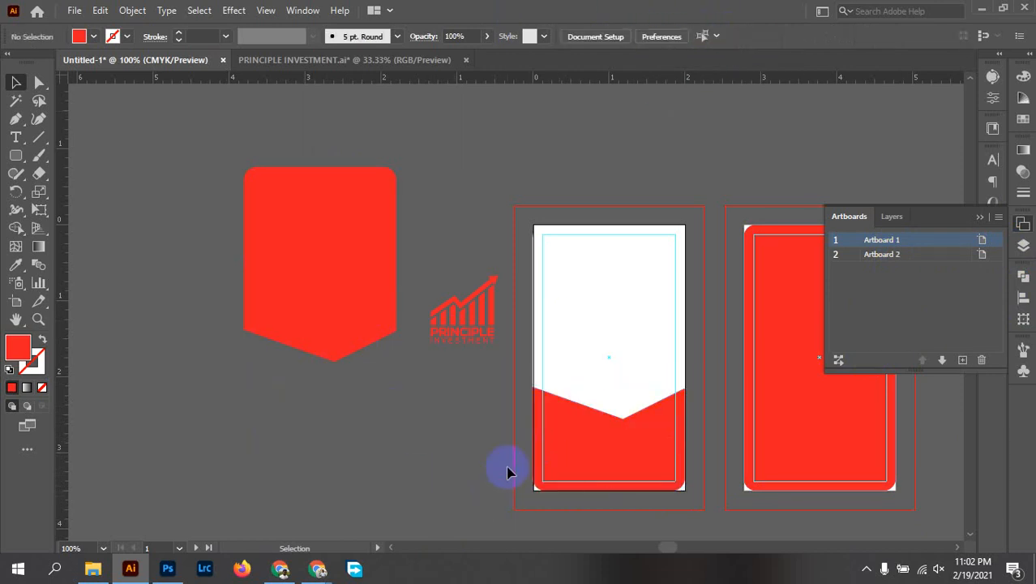
Try drawing a red Pen shape with an inverted V lower edge over the upper part of Artboard 1, and delete it.
{"action": "left_click", "coordinate": [15, 120]}
{"action": "left_click", "coordinate": [524, 313]}
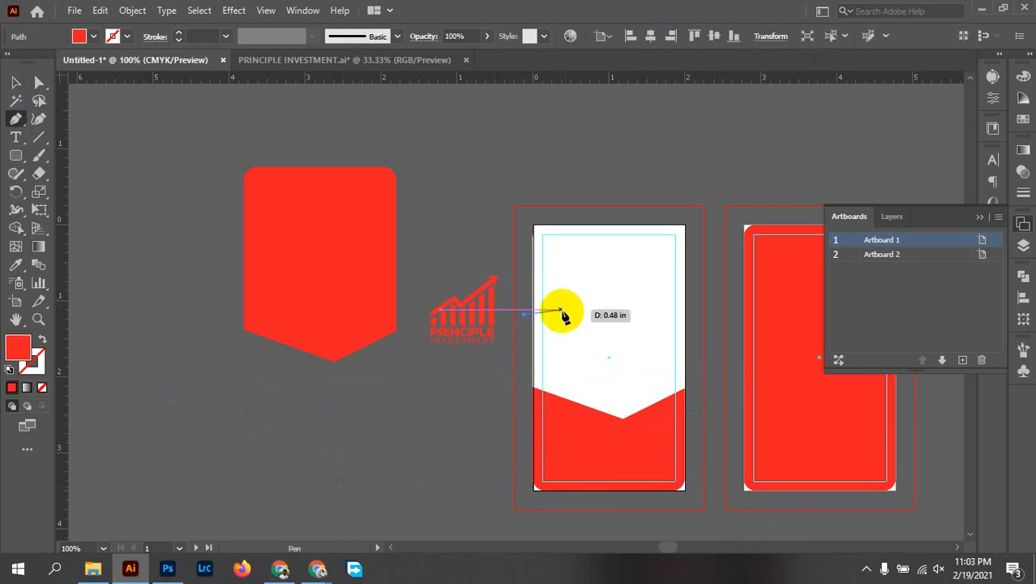
{"action": "left_click", "coordinate": [591, 277]}
{"action": "left_click", "coordinate": [675, 315]}
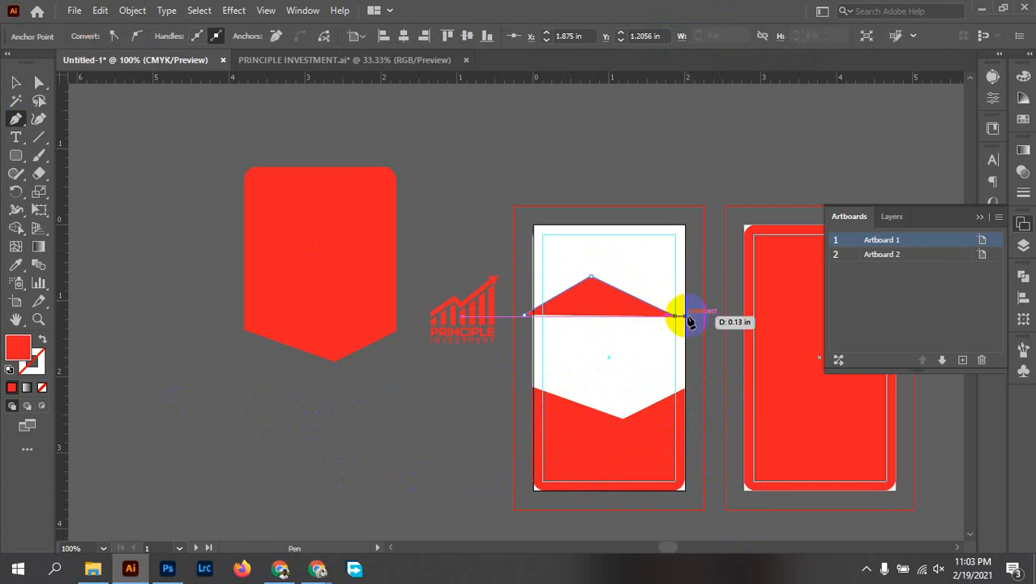
{"action": "left_click", "coordinate": [685, 315]}
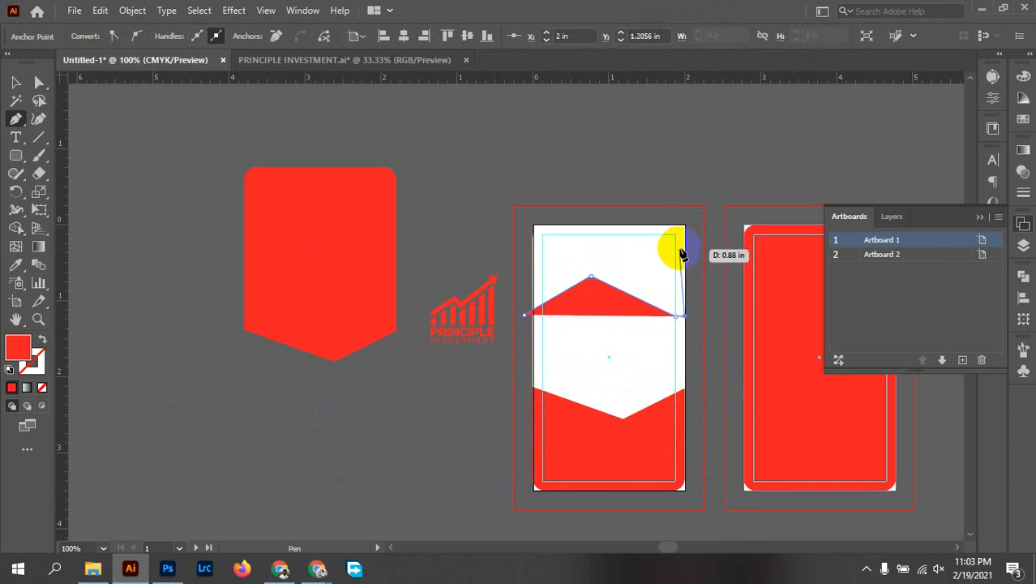
{"action": "left_click", "coordinate": [685, 240]}
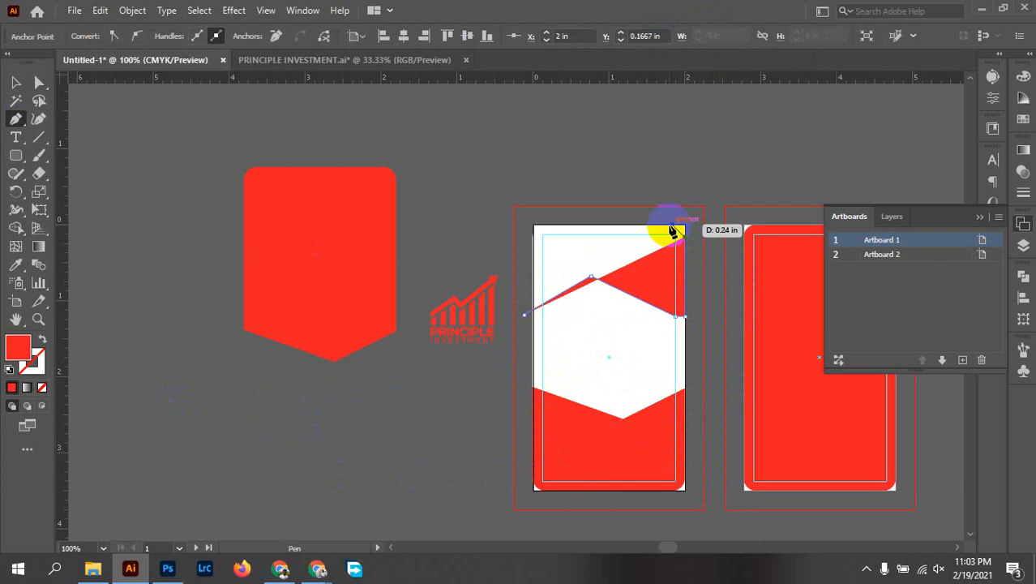
{"action": "left_click", "coordinate": [648, 232]}
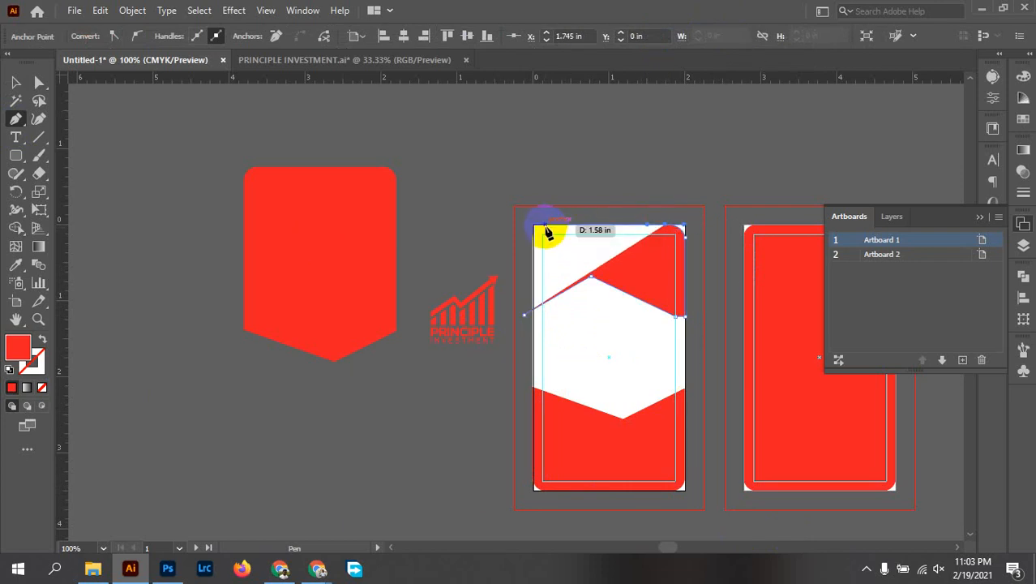
{"action": "left_click", "coordinate": [541, 228]}
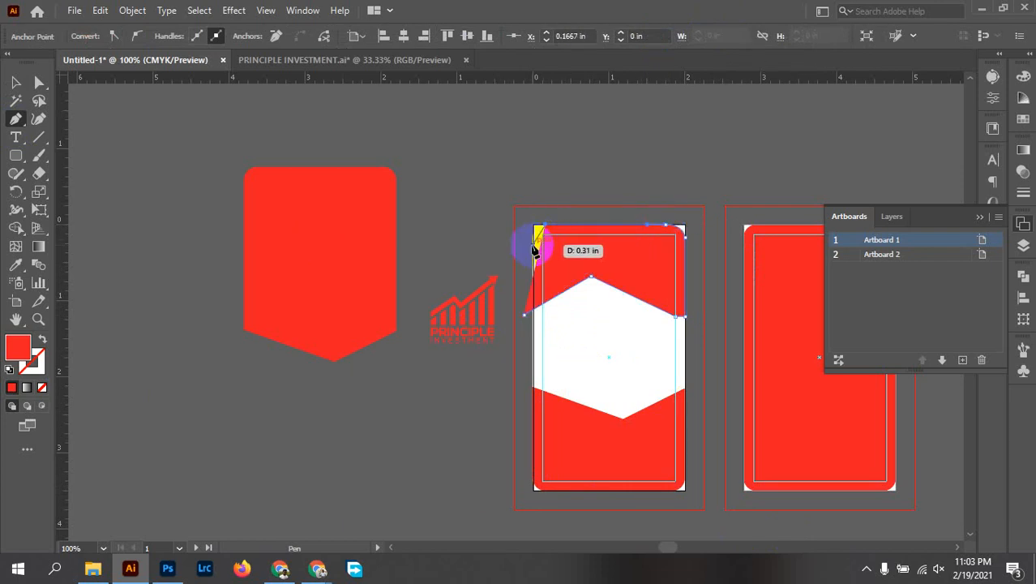
{"action": "left_click", "coordinate": [536, 250]}
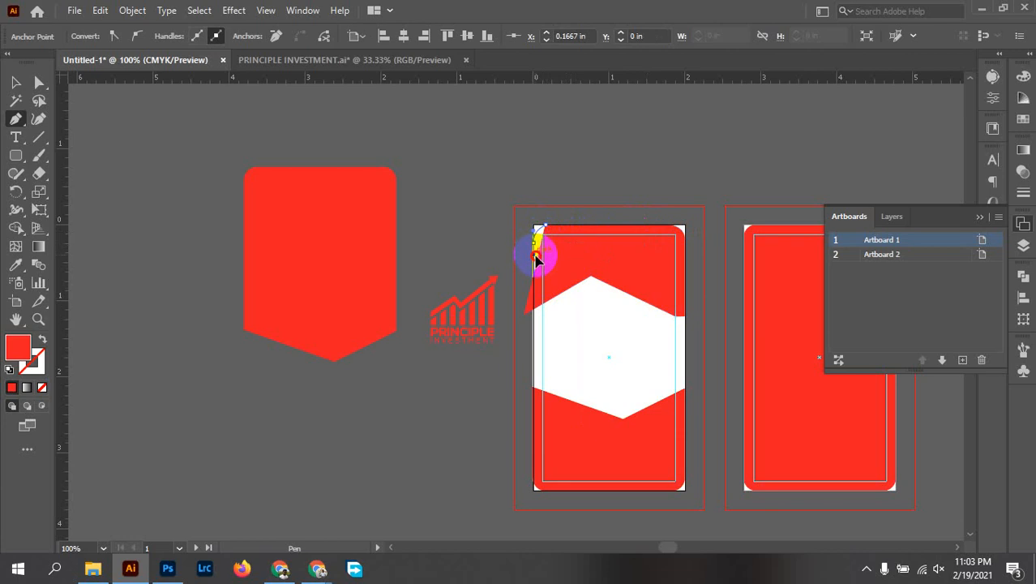
{"action": "left_click_drag", "start_coordinate": [536, 256], "coordinate": [536, 260]}
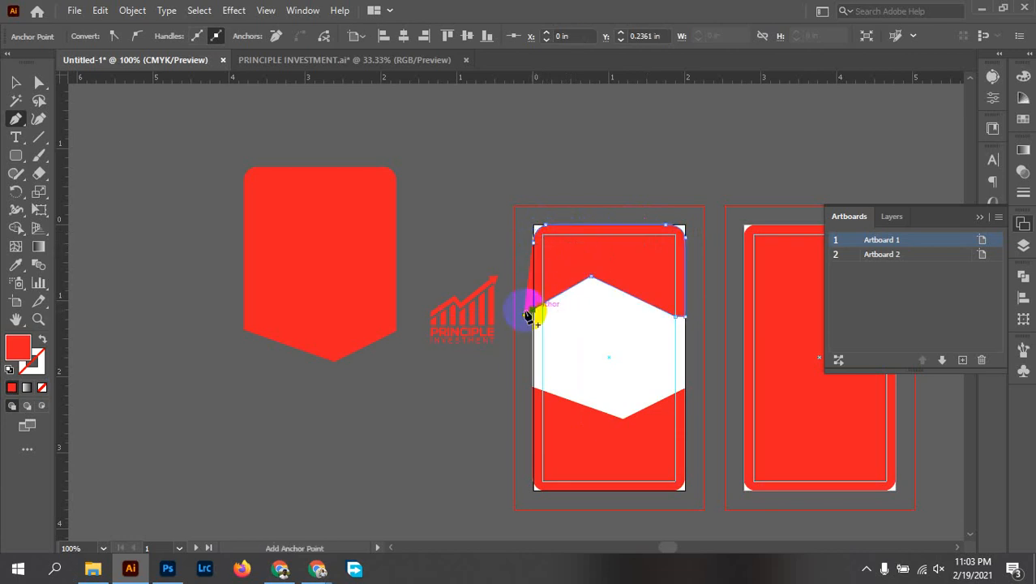
{"action": "left_click", "coordinate": [526, 315]}
{"action": "left_click", "coordinate": [534, 310]}
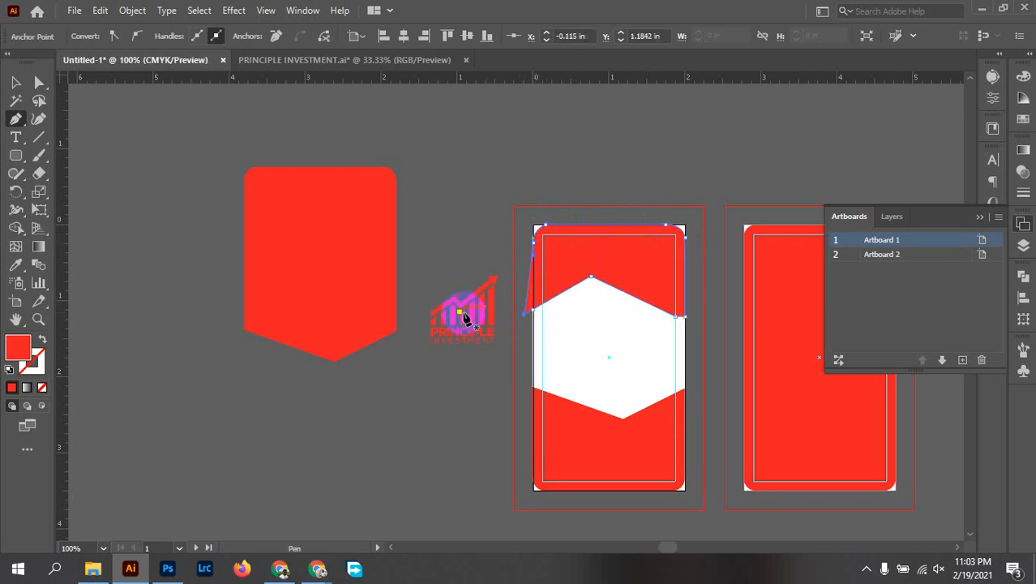
{"action": "left_click", "coordinate": [15, 82]}
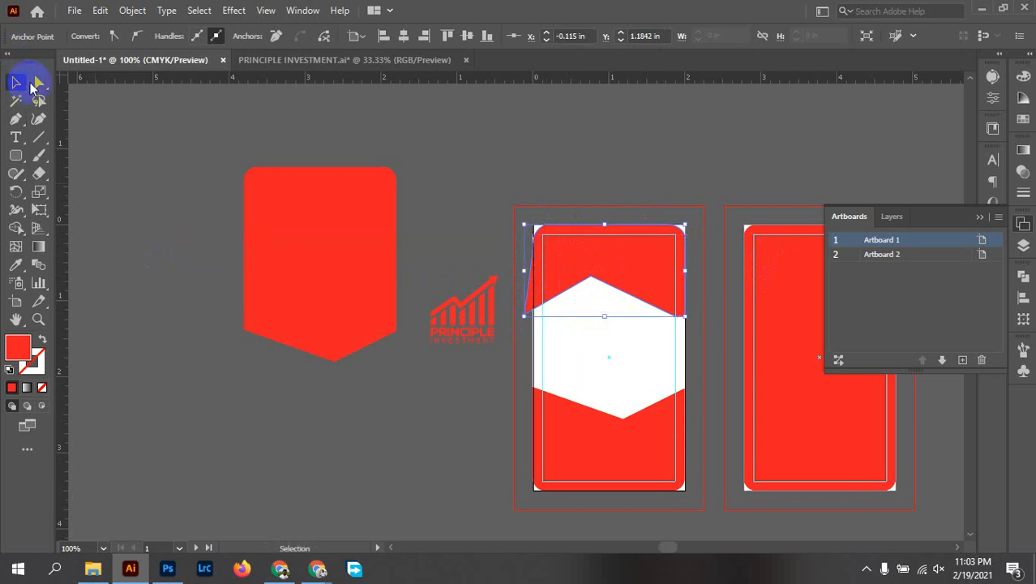
{"action": "left_click", "coordinate": [624, 181]}
{"action": "left_click", "coordinate": [616, 287]}
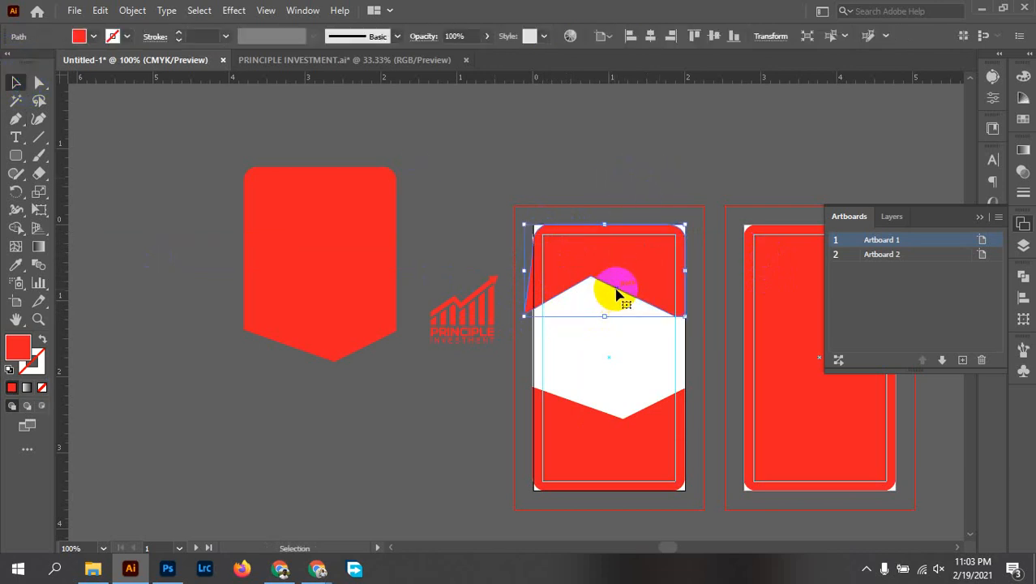
{"action": "key", "text": "Delete"}
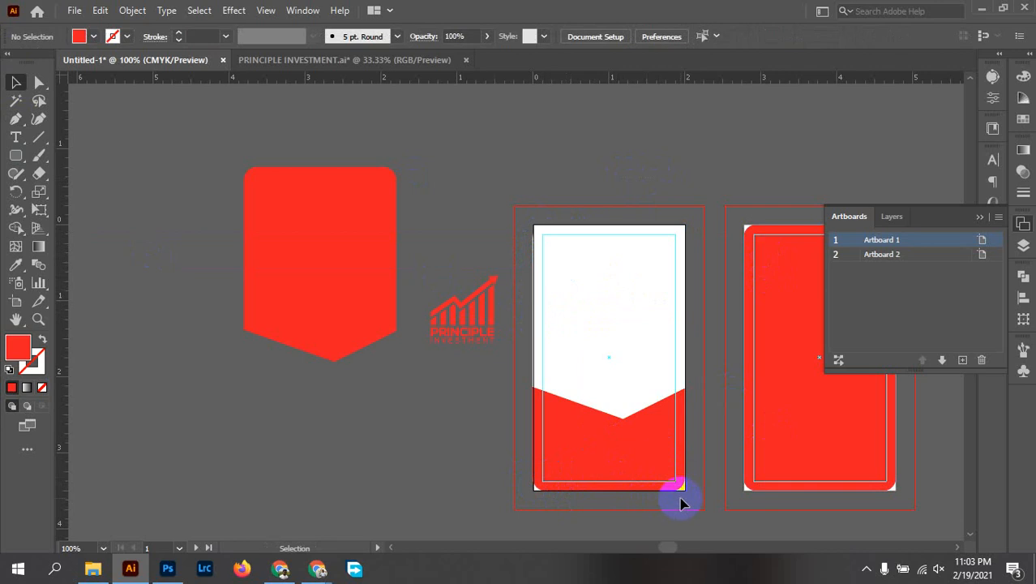
Duplicate the red group from Artboard 1 onto the empty canvas below the large red piece.
{"action": "scroll", "coordinate": [683, 439], "scroll_direction": "up", "scroll_amount": 2}
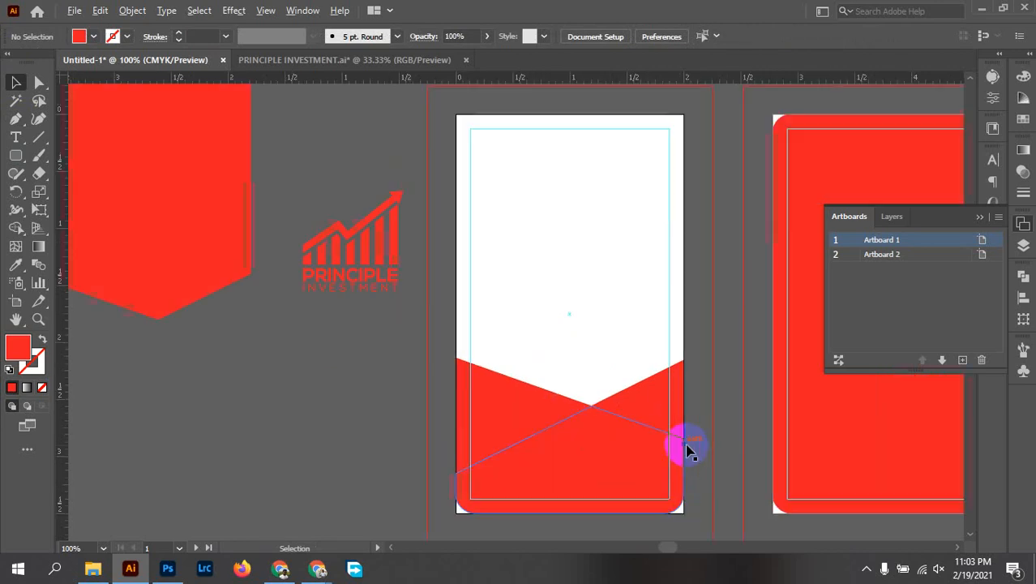
{"action": "left_click_drag", "start_coordinate": [689, 432], "coordinate": [682, 352]}
{"action": "scroll", "coordinate": [722, 393], "scroll_direction": "down", "scroll_amount": 1}
{"action": "left_click_drag", "start_coordinate": [718, 400], "coordinate": [641, 411]}
{"action": "left_click", "coordinate": [434, 403]}
{"action": "left_click", "coordinate": [656, 452]}
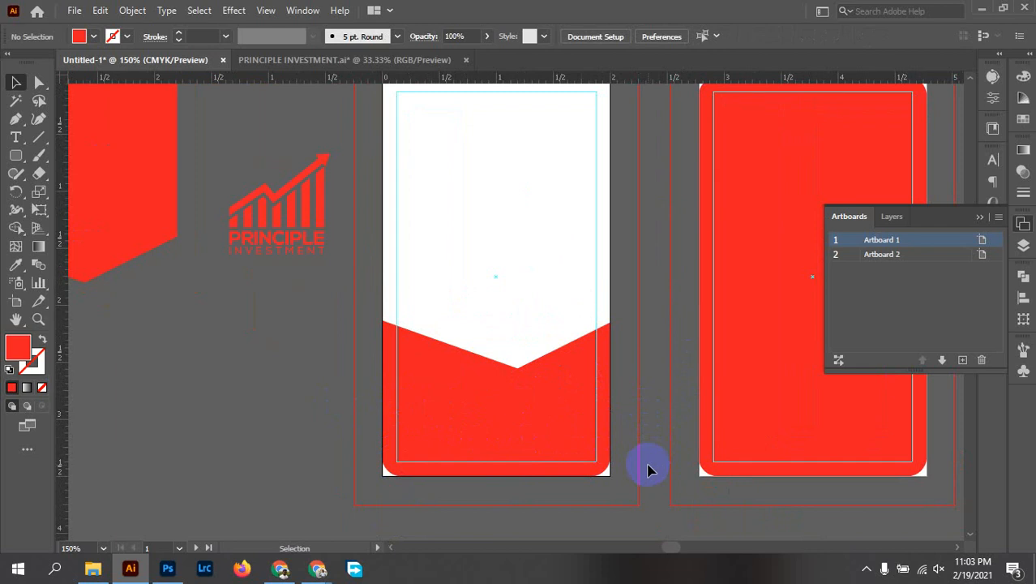
{"action": "left_click_drag", "start_coordinate": [648, 469], "coordinate": [686, 410]}
{"action": "left_click", "coordinate": [408, 280]}
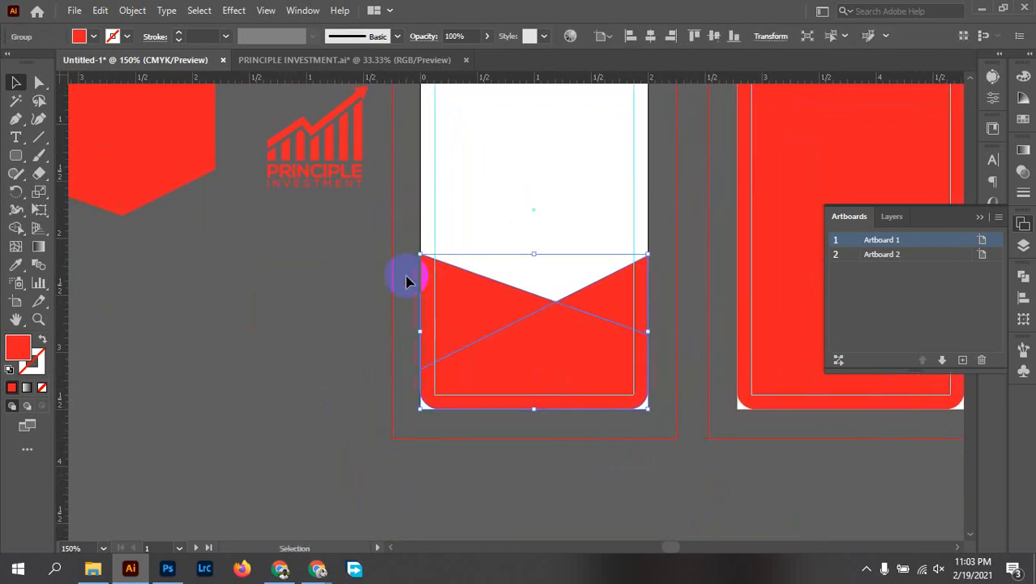
{"action": "left_click_drag", "start_coordinate": [566, 370], "coordinate": [149, 405]}
{"action": "left_click_drag", "start_coordinate": [248, 434], "coordinate": [564, 381]}
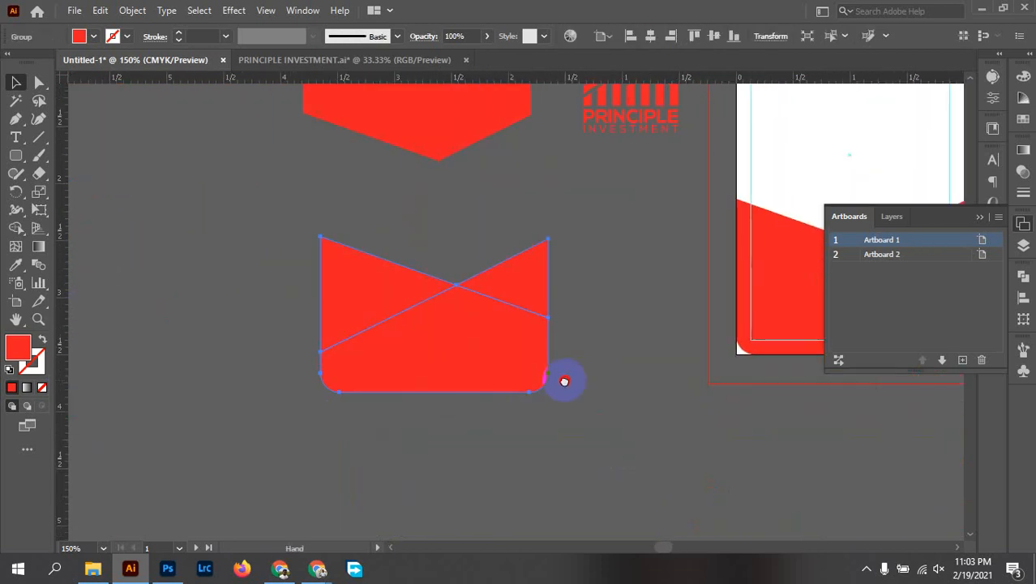
{"action": "left_click", "coordinate": [597, 386]}
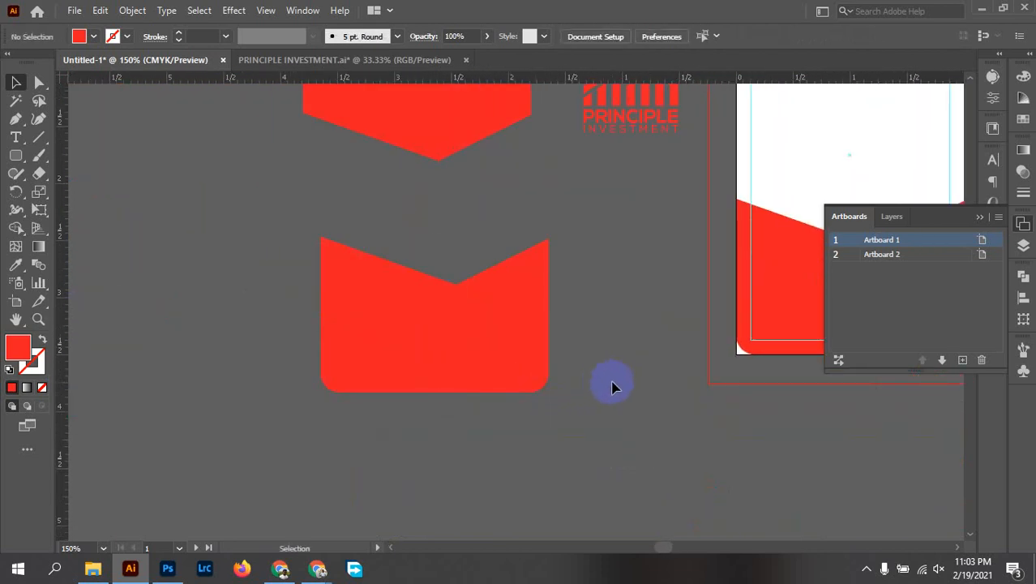
Ungroup the duplicated red pieces on the canvas.
{"action": "right_click", "coordinate": [461, 367]}
{"action": "left_click", "coordinate": [500, 224]}
{"action": "left_click", "coordinate": [610, 340]}
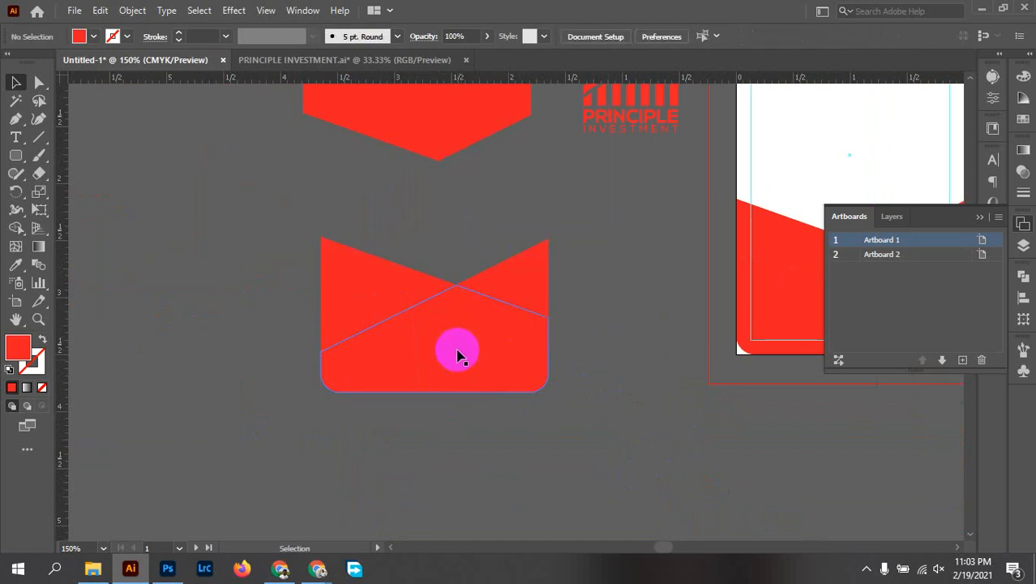
Copy the duplicate's large rounded lower piece and paste the copy in place.
{"action": "left_click", "coordinate": [459, 357]}
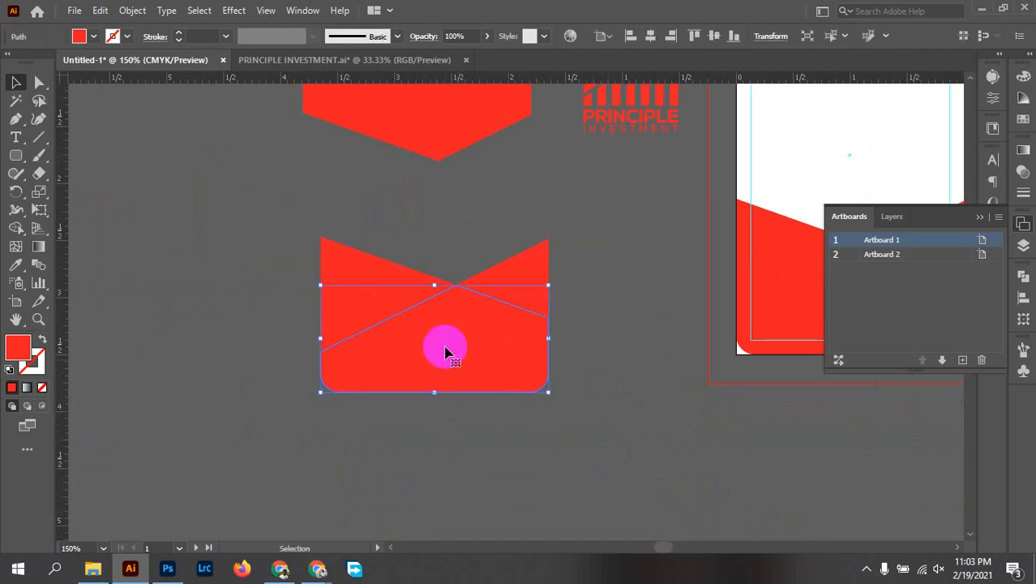
{"action": "left_click", "coordinate": [100, 10]}
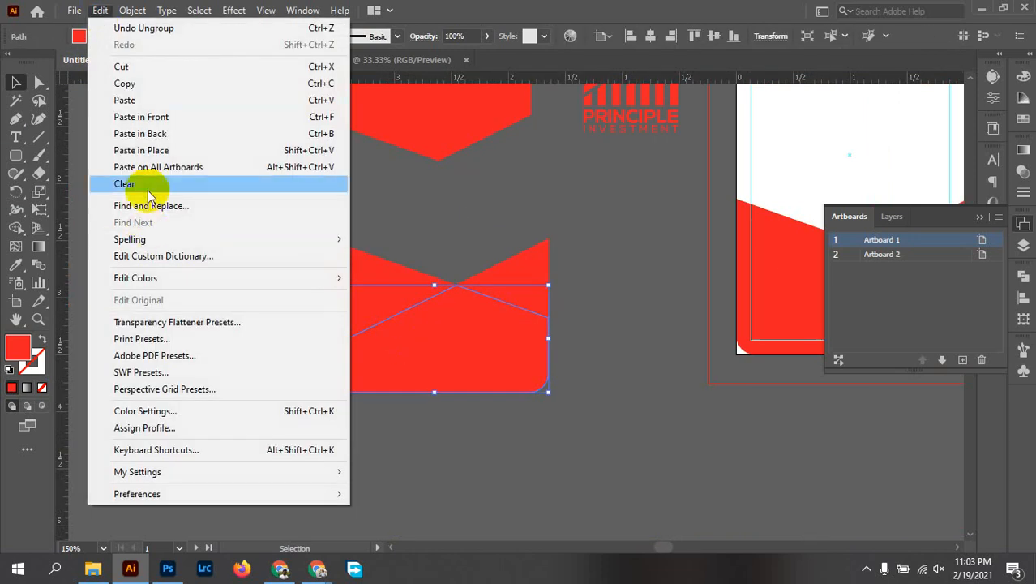
{"action": "left_click", "coordinate": [126, 83]}
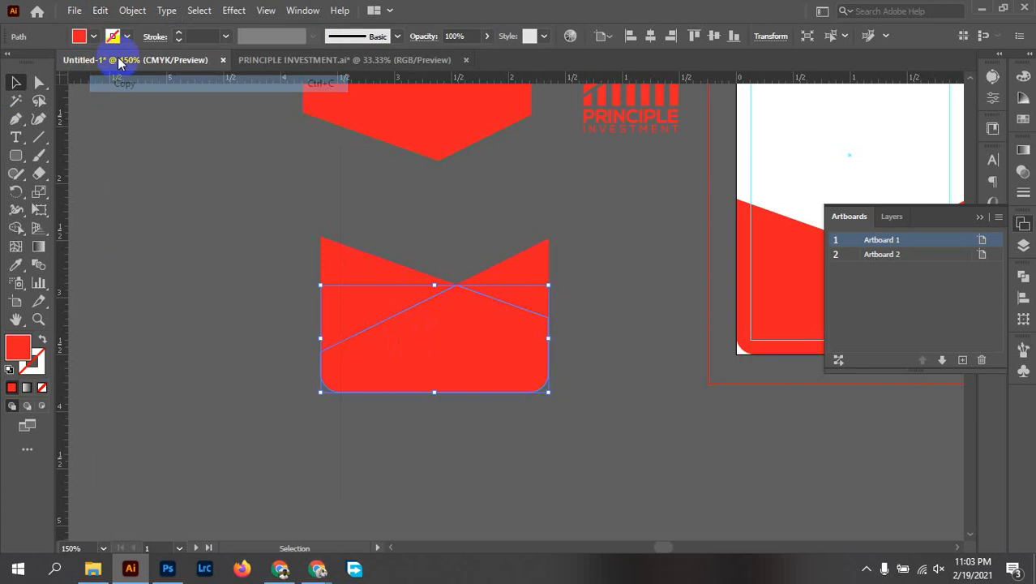
{"action": "left_click", "coordinate": [97, 10]}
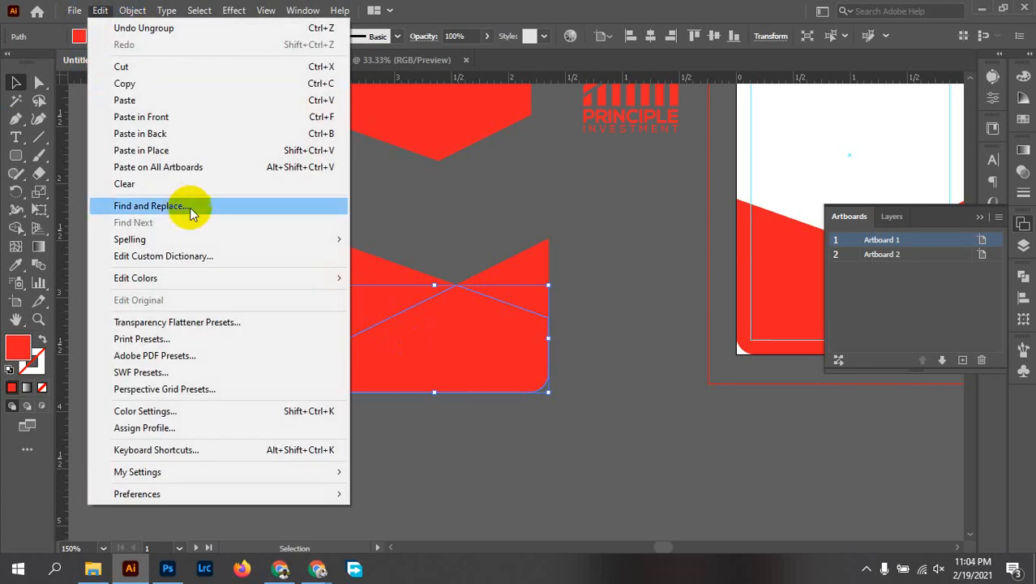
{"action": "left_click", "coordinate": [159, 150]}
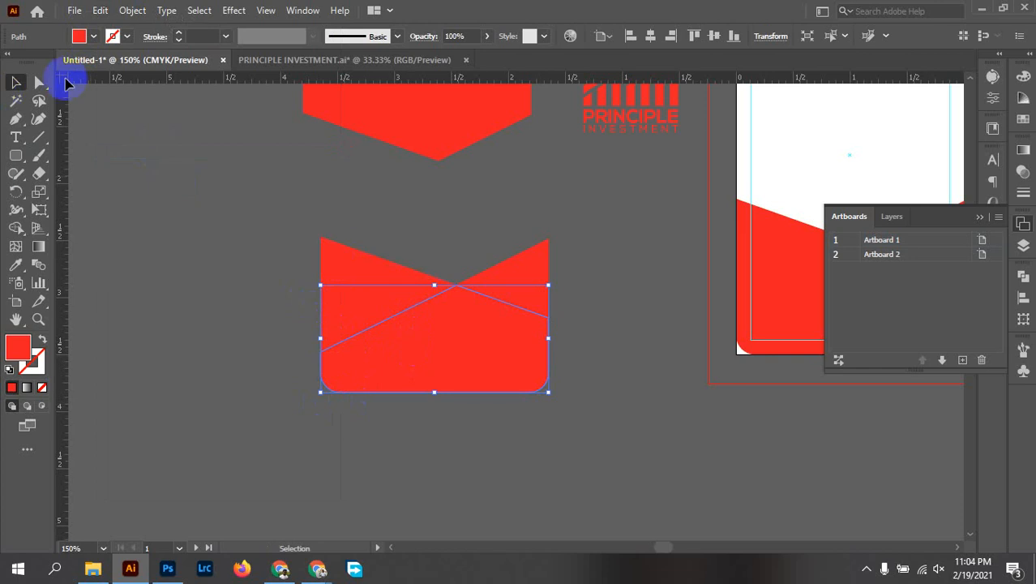
Fill the pasted copy of the large rounded lower piece with yellow.
{"action": "left_click", "coordinate": [81, 35]}
{"action": "left_click", "coordinate": [63, 64]}
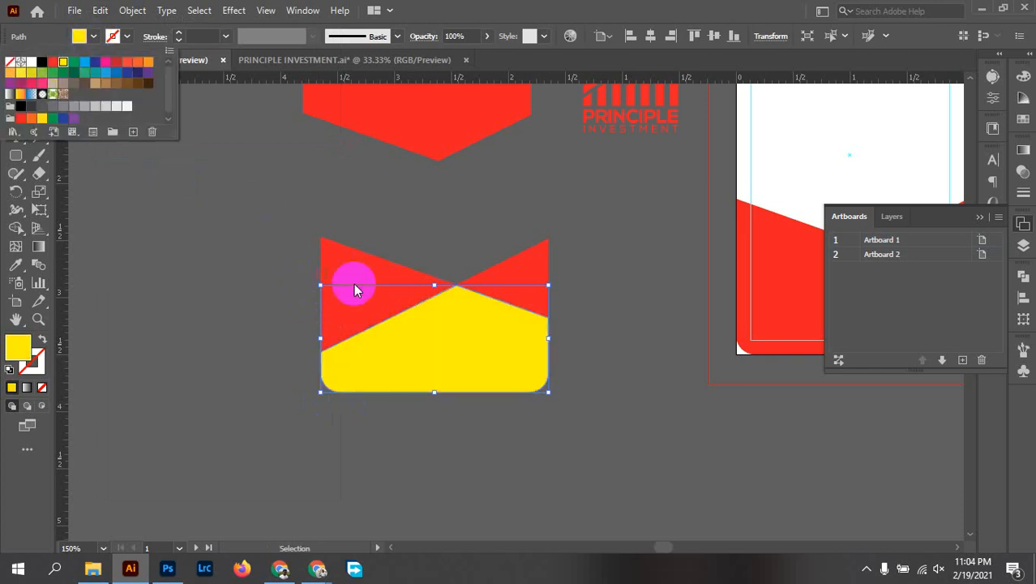
{"action": "left_click", "coordinate": [339, 261]}
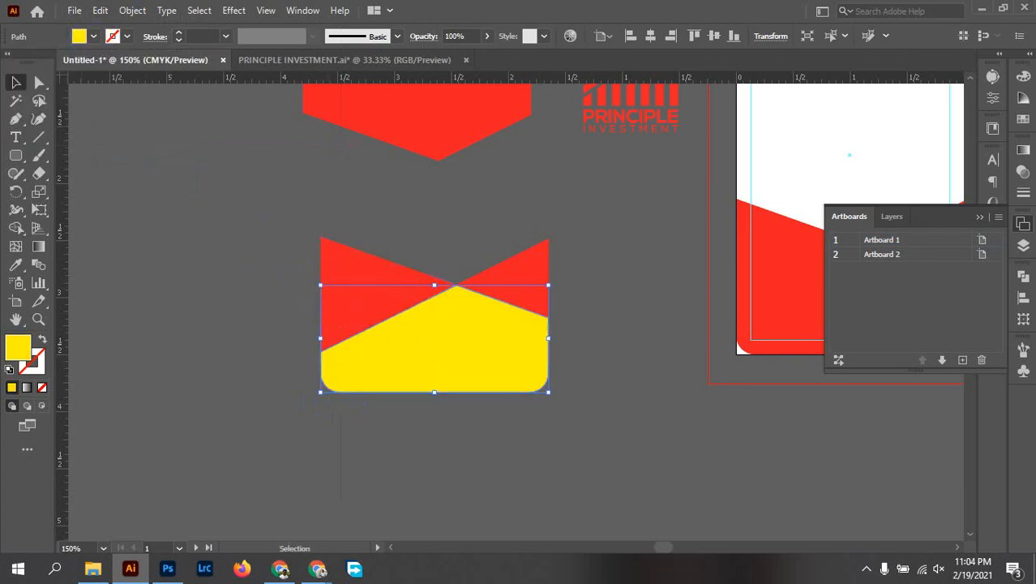
{"action": "left_click", "coordinate": [1021, 270]}
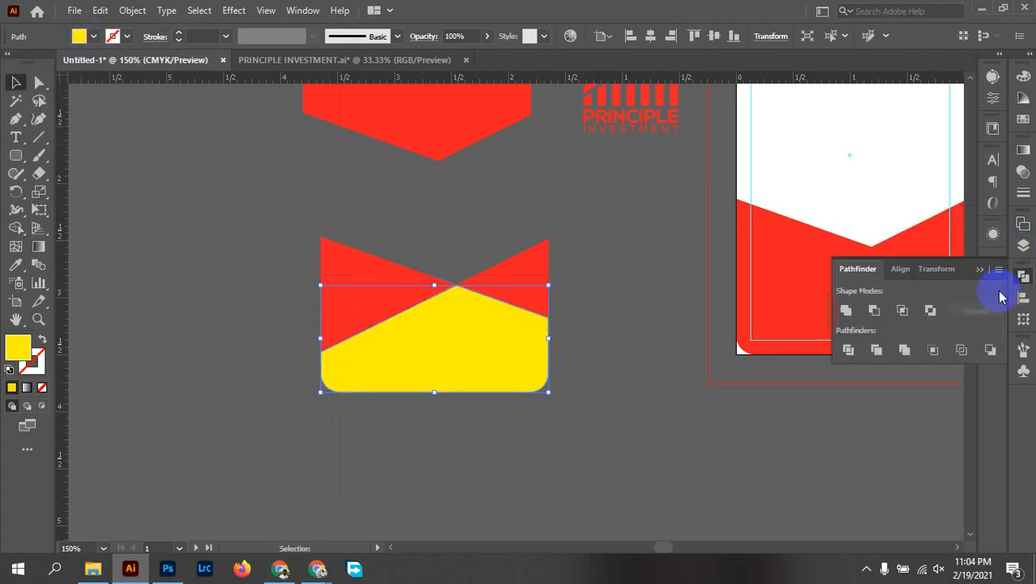
{"action": "left_click", "coordinate": [847, 311]}
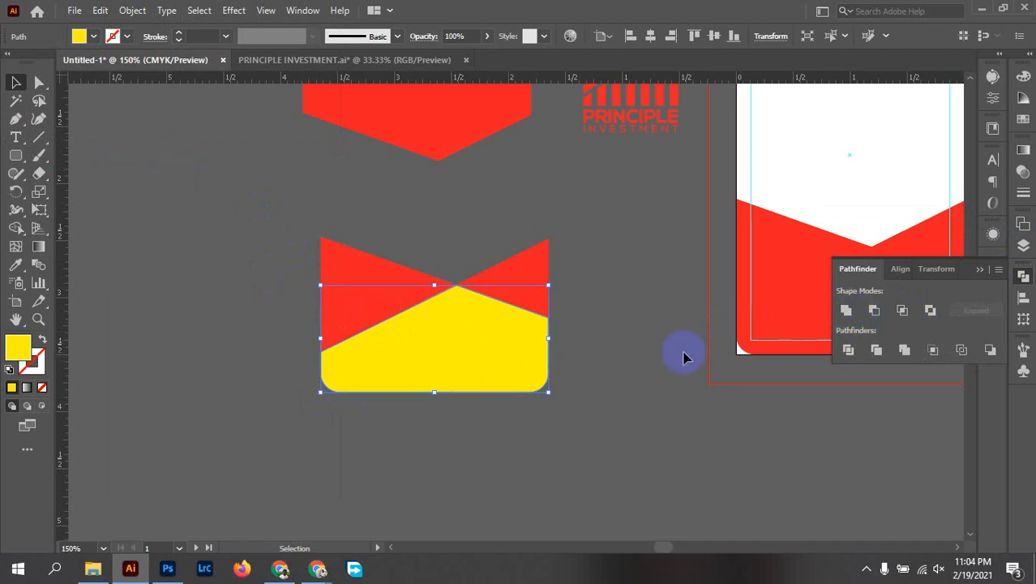
{"action": "left_click_drag", "start_coordinate": [456, 355], "coordinate": [278, 413]}
{"action": "left_click_drag", "start_coordinate": [366, 302], "coordinate": [299, 258]}
{"action": "left_click_drag", "start_coordinate": [436, 342], "coordinate": [490, 373]}
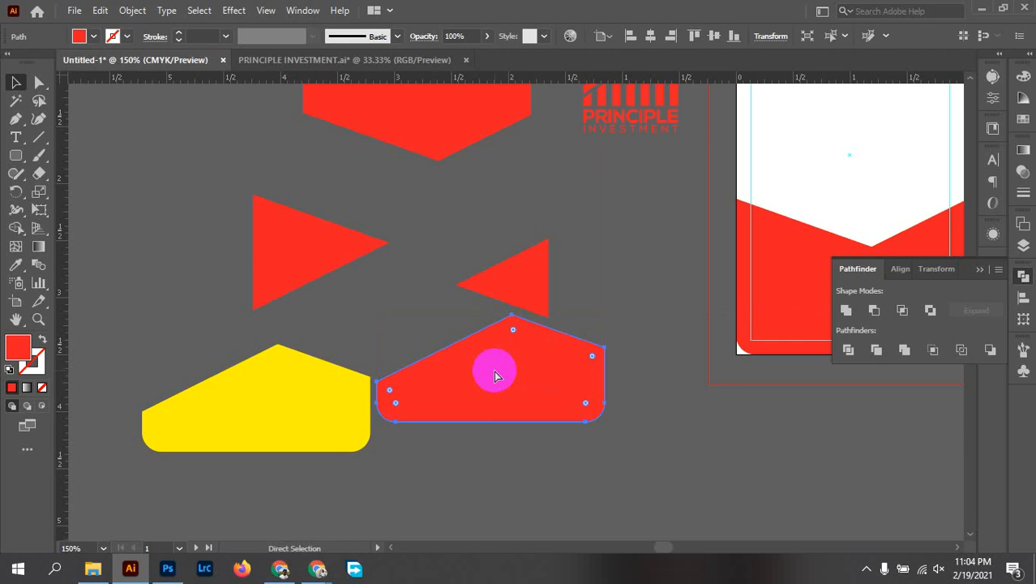
{"action": "key", "text": "ctrl+z"}
{"action": "key", "text": "ctrl+z"}
{"action": "key", "text": "ctrl+z"}
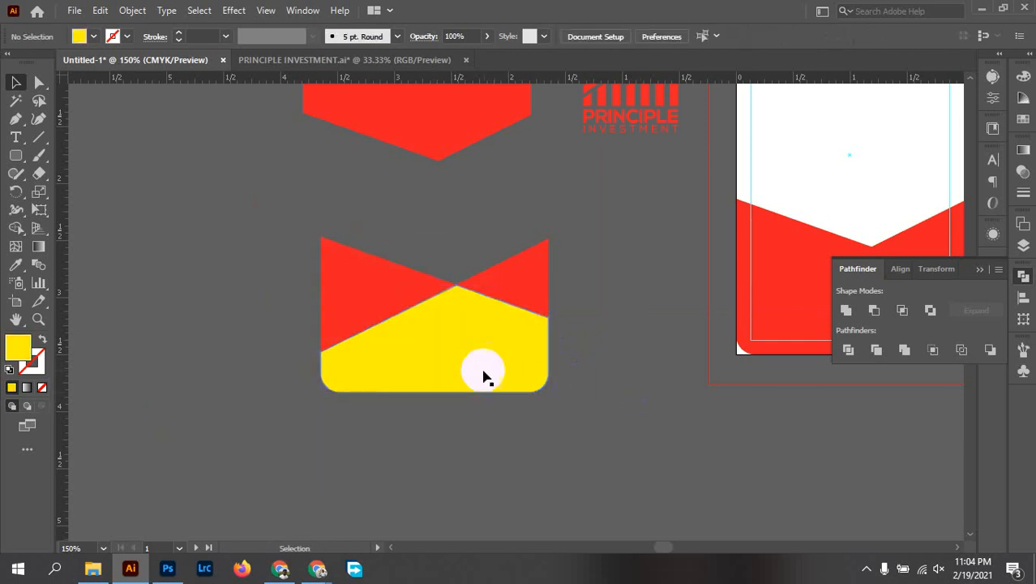
Unite the yellow lower piece with the left red triangle and move the united shape aside, clear of the red pieces.
{"action": "left_click", "coordinate": [332, 266], "text": "shift"}
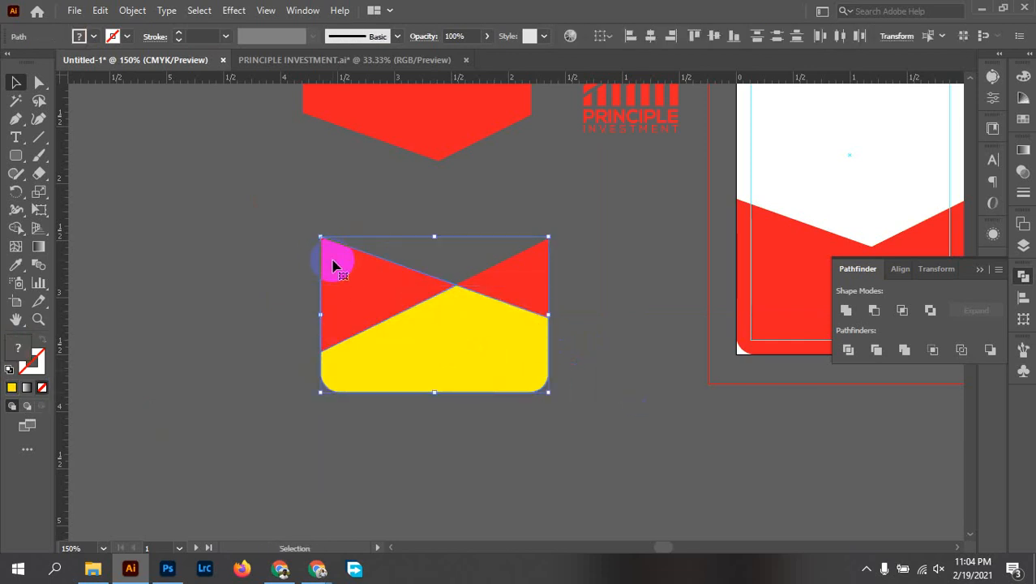
{"action": "left_click", "coordinate": [851, 312]}
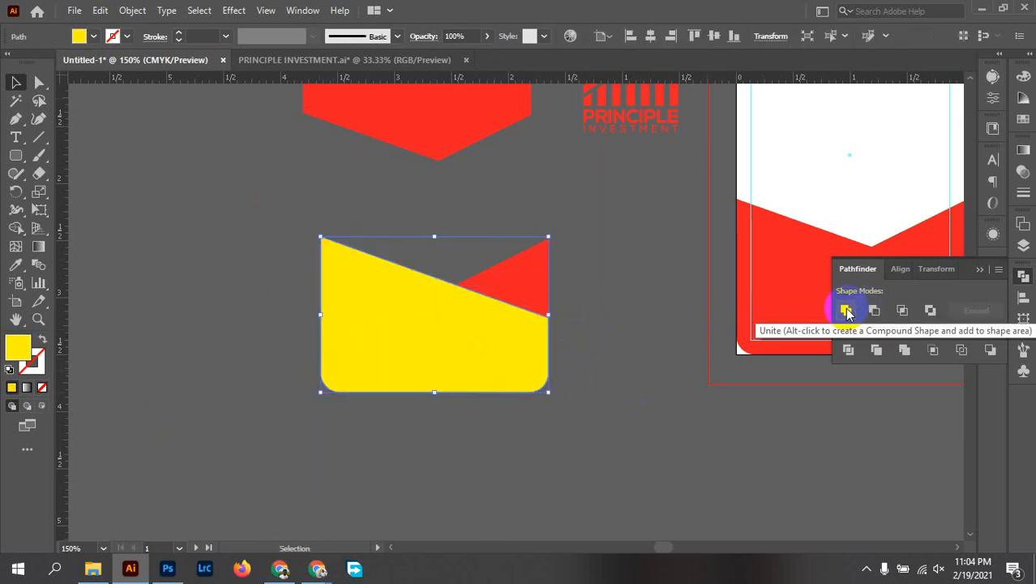
{"action": "left_click", "coordinate": [543, 408]}
{"action": "left_click_drag", "start_coordinate": [471, 365], "coordinate": [219, 497]}
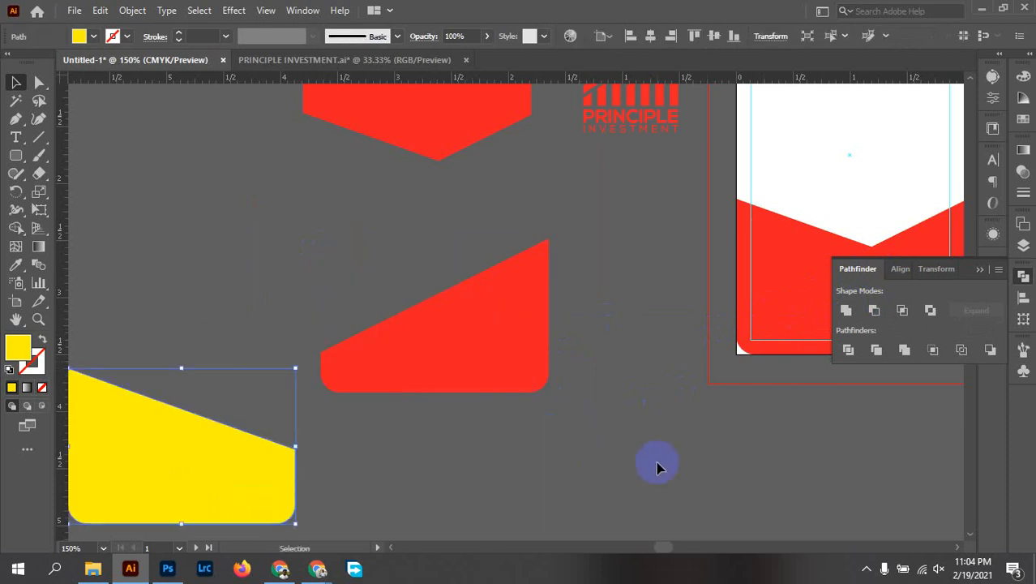
Unite the remaining right red triangle with the red lower piece into a single slanted shape.
{"action": "left_click_drag", "start_coordinate": [656, 461], "coordinate": [367, 208]}
{"action": "left_click", "coordinate": [845, 310]}
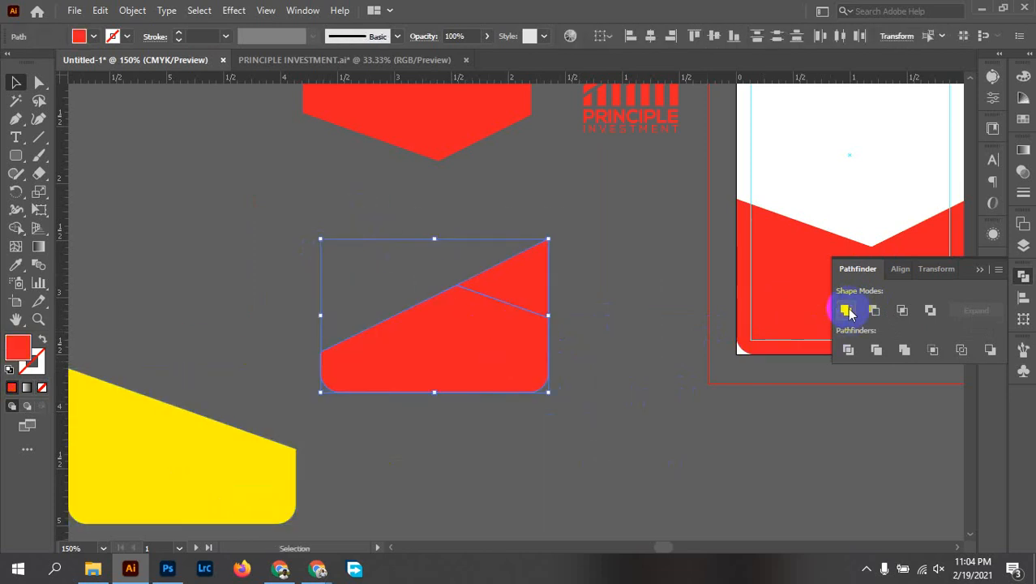
{"action": "scroll", "coordinate": [587, 385], "scroll_direction": "down", "scroll_amount": 1}
{"action": "left_click_drag", "start_coordinate": [585, 385], "coordinate": [629, 320]}
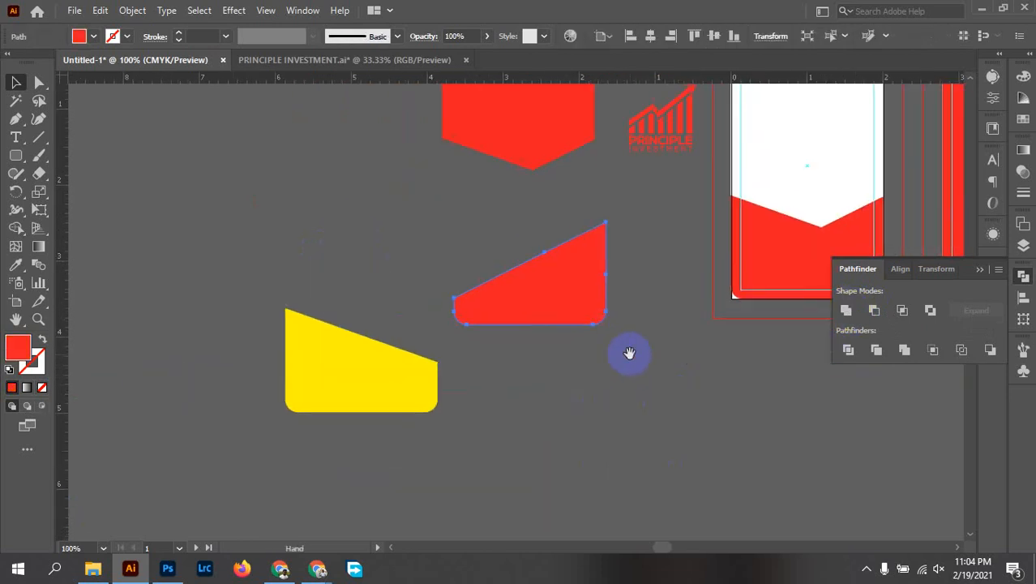
{"action": "left_click", "coordinate": [585, 420]}
{"action": "left_click_drag", "start_coordinate": [559, 297], "coordinate": [583, 284]}
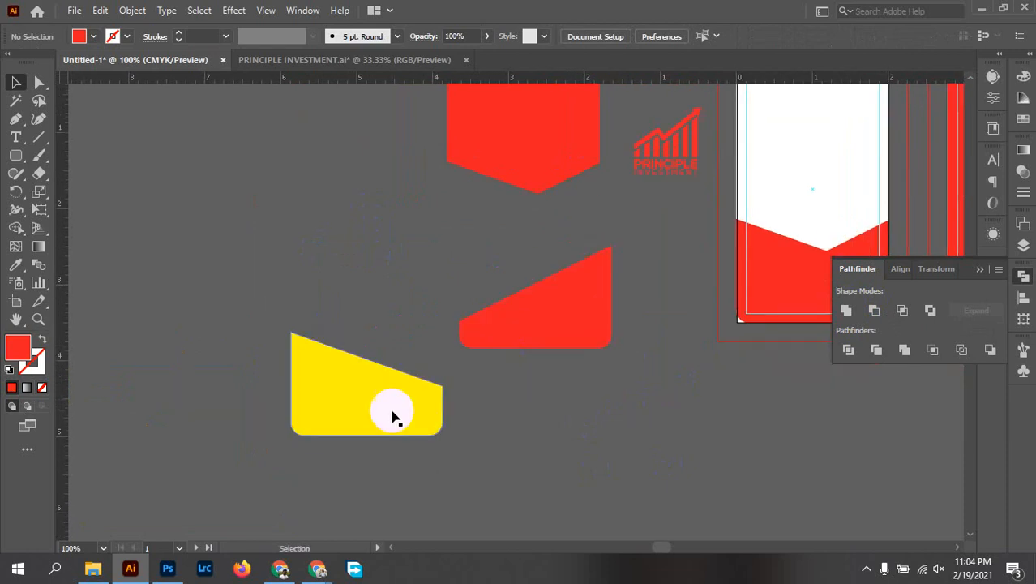
Move the yellow slanted shape back over the red one so their rounded bases line up.
{"action": "left_click_drag", "start_coordinate": [393, 417], "coordinate": [561, 328]}
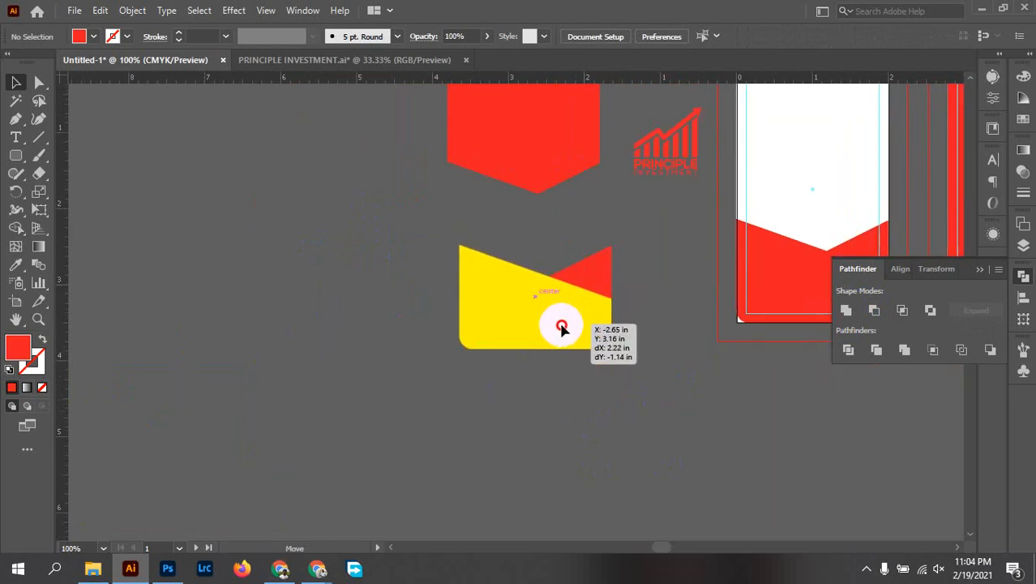
{"action": "left_click", "coordinate": [640, 405]}
{"action": "scroll", "coordinate": [600, 332], "scroll_direction": "up", "scroll_amount": 3}
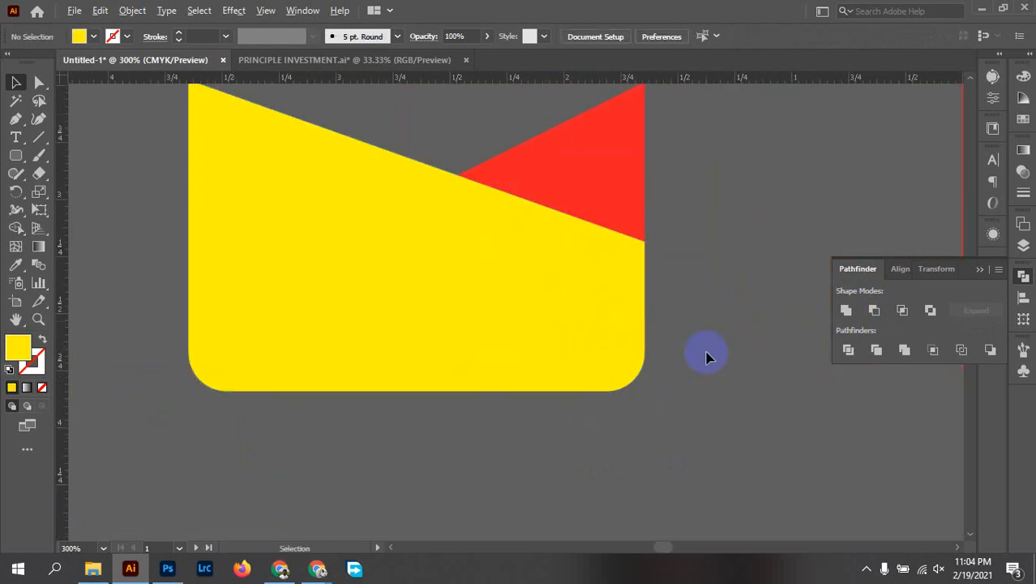
{"action": "scroll", "coordinate": [697, 357], "scroll_direction": "down", "scroll_amount": 1}
{"action": "left_click_drag", "start_coordinate": [691, 363], "coordinate": [617, 481]}
{"action": "left_click", "coordinate": [449, 408]}
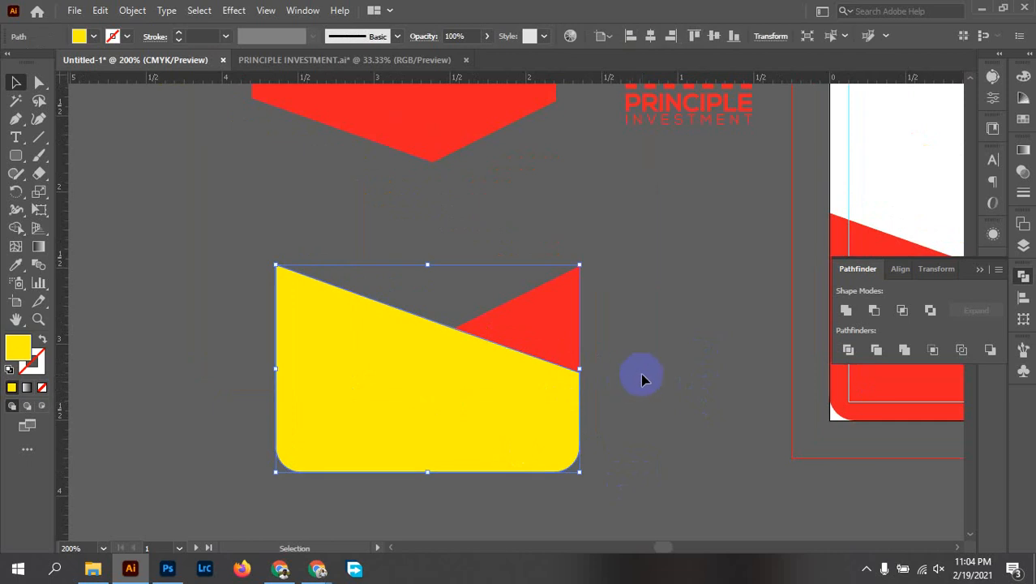
{"action": "left_click", "coordinate": [642, 375]}
Recolor the yellow front shape with the red swatch and push its tone to a fully saturated bright red in the Color Picker.
{"action": "left_click", "coordinate": [413, 407]}
{"action": "left_click", "coordinate": [41, 362]}
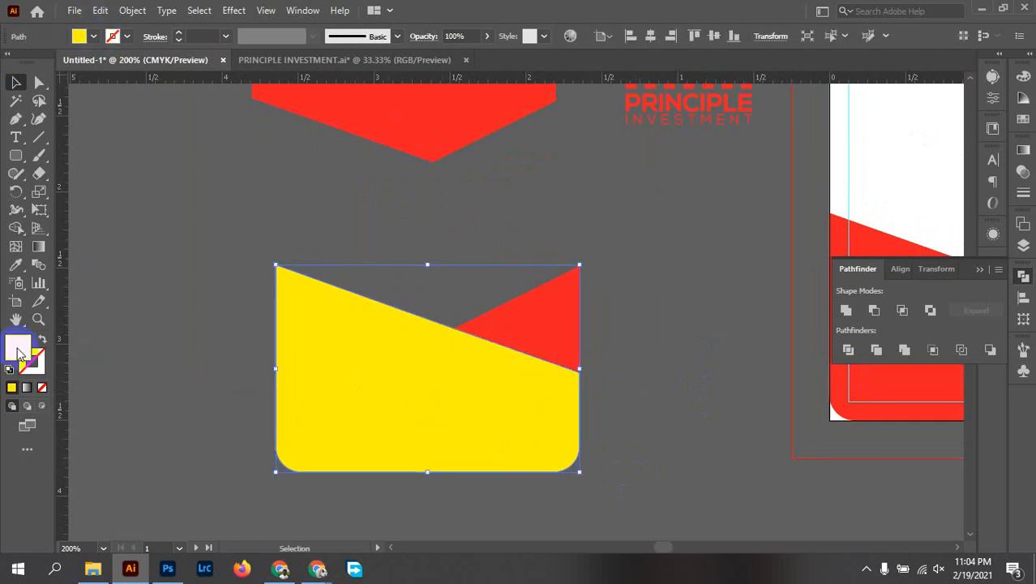
{"action": "left_click", "coordinate": [18, 350]}
{"action": "left_click", "coordinate": [79, 37]}
{"action": "left_click", "coordinate": [51, 62]}
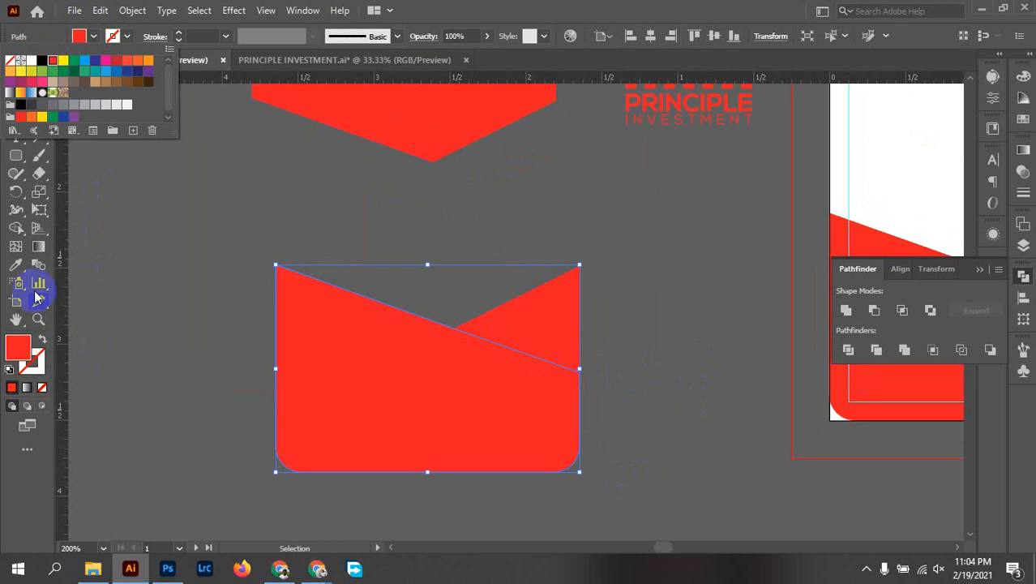
{"action": "double_click", "coordinate": [18, 347]}
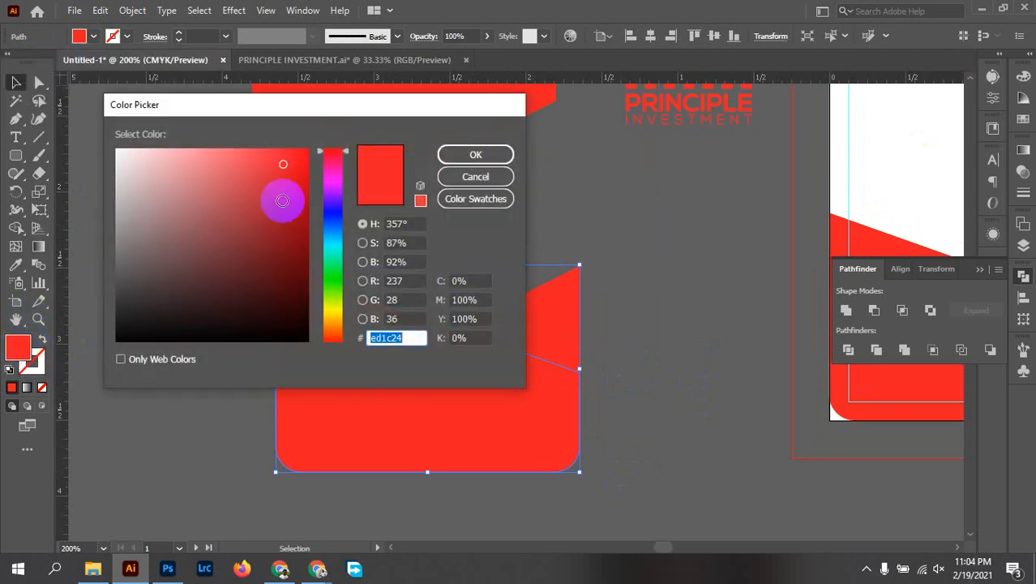
{"action": "mouse_move", "coordinate": [287, 162]}
{"action": "left_mouse_down"}
{"action": "mouse_move", "coordinate": [312, 146]}
{"action": "mouse_move", "coordinate": [254, 155]}
{"action": "mouse_move", "coordinate": [282, 181]}
{"action": "mouse_move", "coordinate": [268, 161]}
{"action": "mouse_move", "coordinate": [249, 178]}
{"action": "mouse_move", "coordinate": [290, 139]}
{"action": "mouse_move", "coordinate": [307, 144]}
{"action": "left_mouse_up"}
{"action": "left_click", "coordinate": [455, 154]}
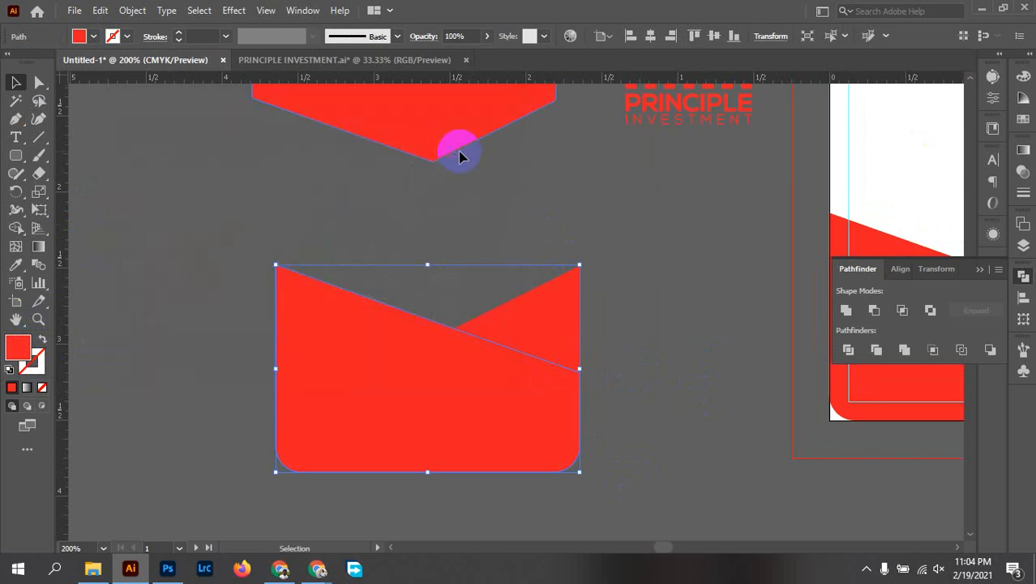
Fill the back slanted shape with the darker red swatch C=15 M=100 Y=90 K=10.
{"action": "left_click", "coordinate": [655, 292]}
{"action": "left_click", "coordinate": [519, 324]}
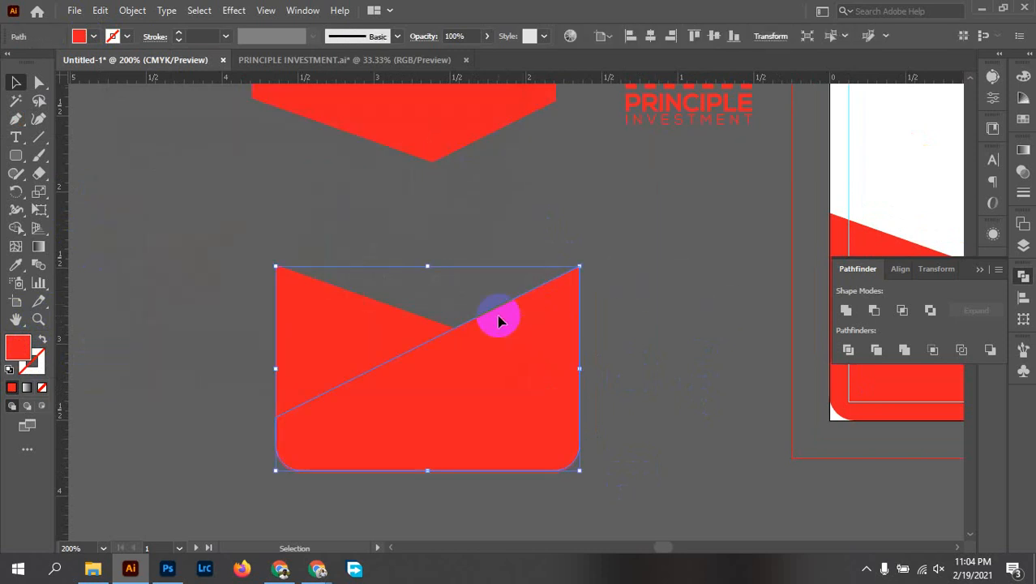
{"action": "left_click", "coordinate": [85, 35]}
{"action": "left_click", "coordinate": [117, 63]}
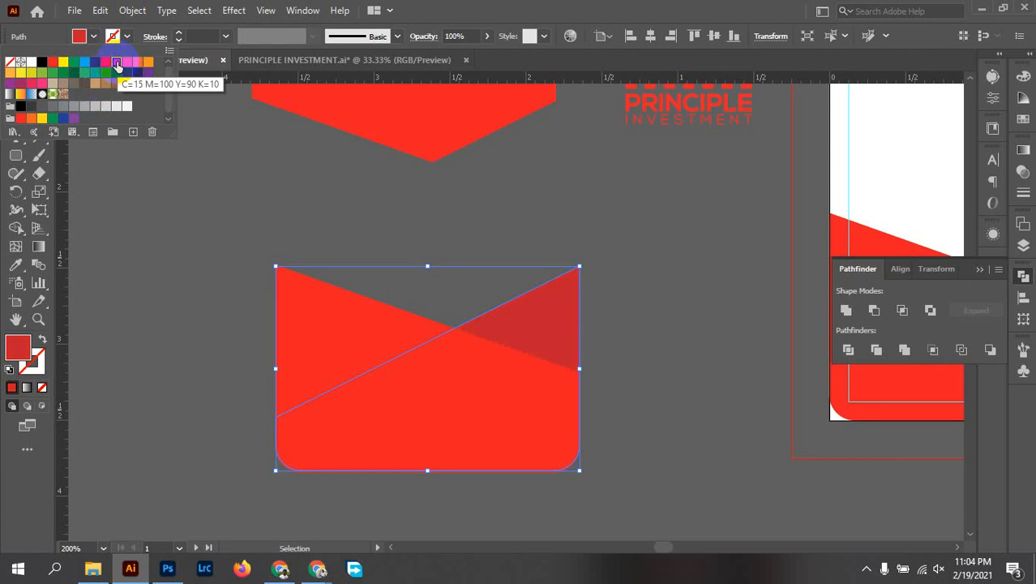
{"action": "left_click", "coordinate": [453, 203]}
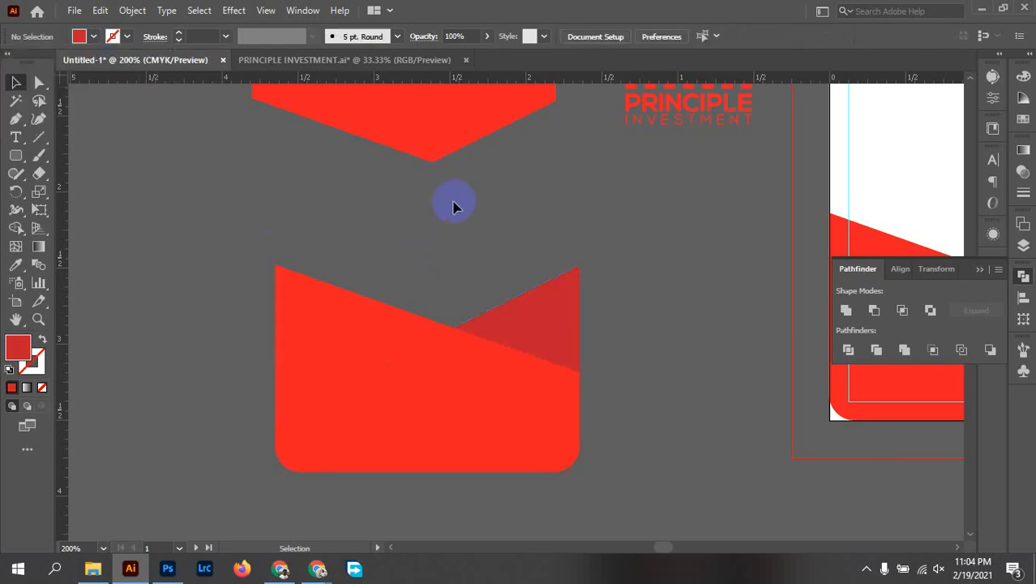
Lower the opacity of the bright red front shape to 68%.
{"action": "left_click", "coordinate": [315, 323]}
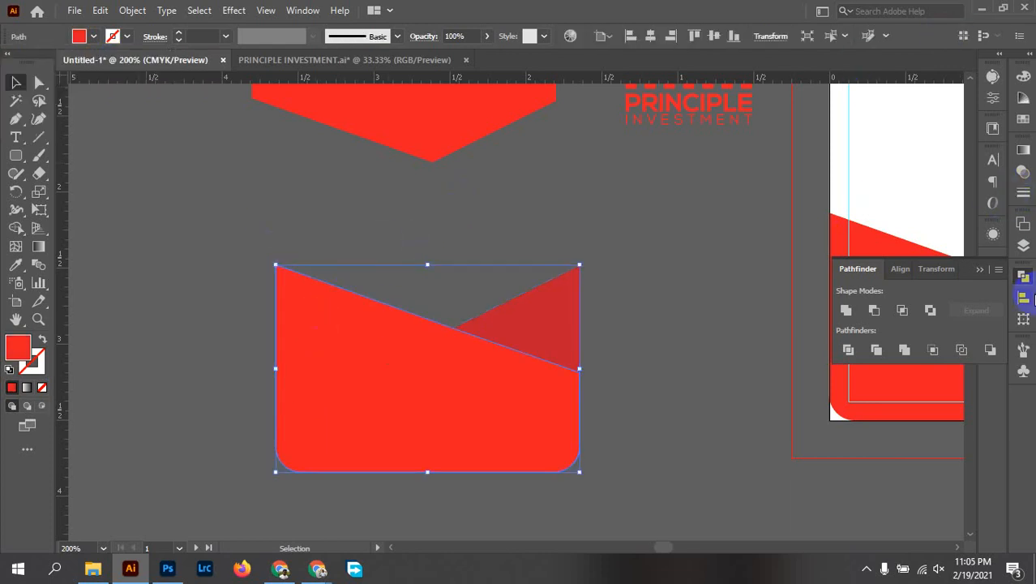
{"action": "left_click", "coordinate": [1024, 172]}
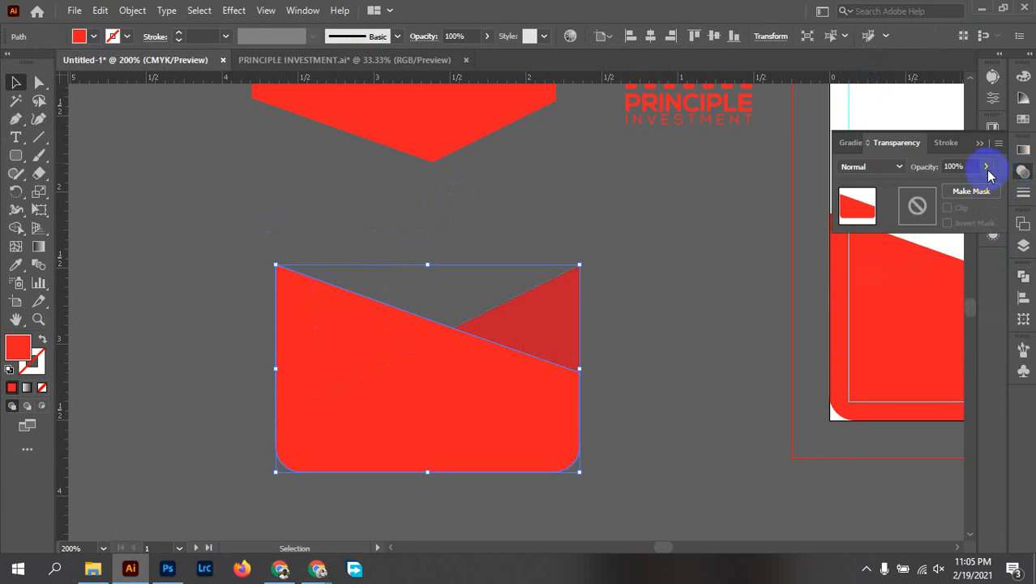
{"action": "left_click", "coordinate": [985, 167]}
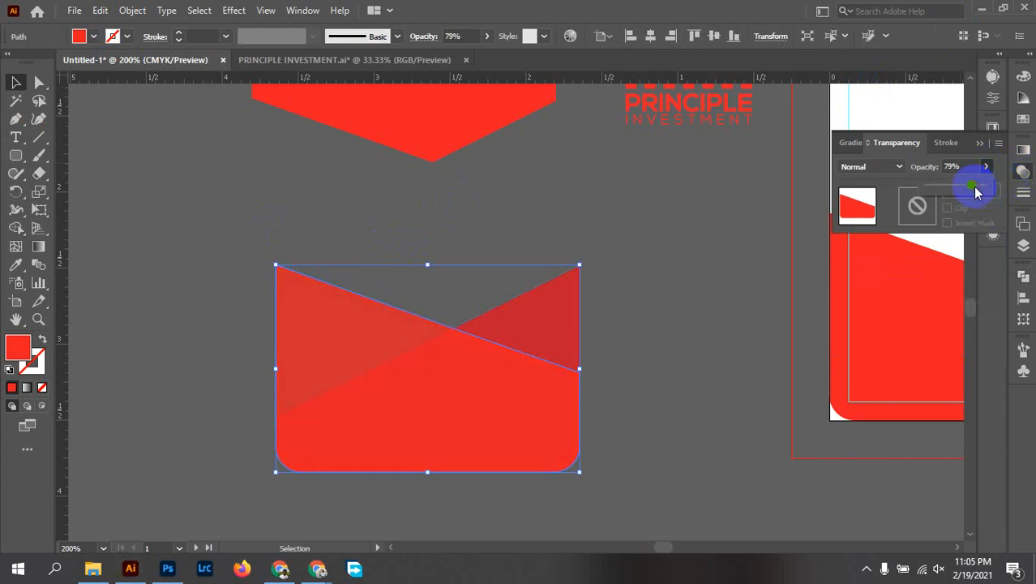
{"action": "left_click_drag", "start_coordinate": [976, 192], "coordinate": [954, 191]}
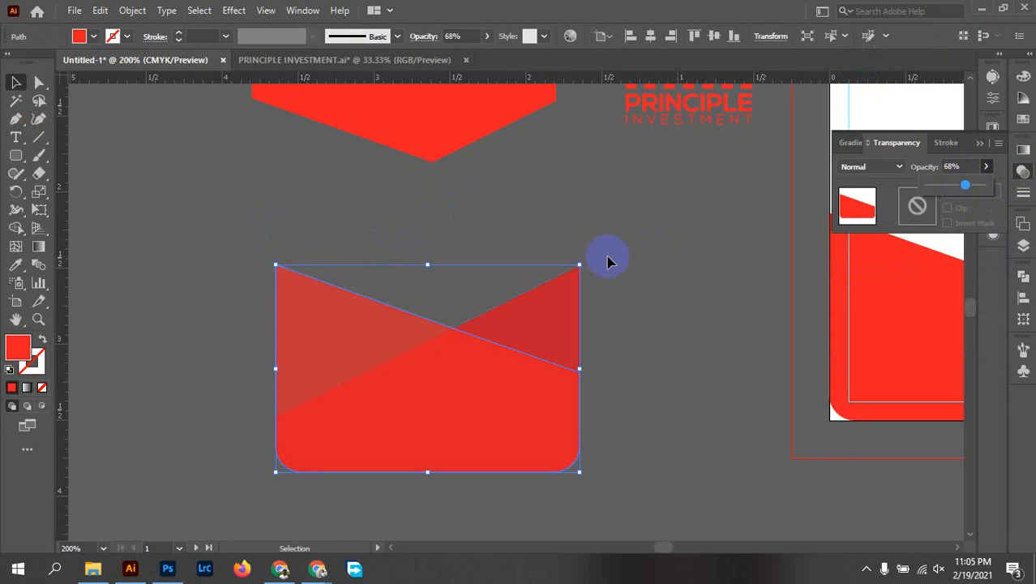
{"action": "left_click", "coordinate": [660, 263]}
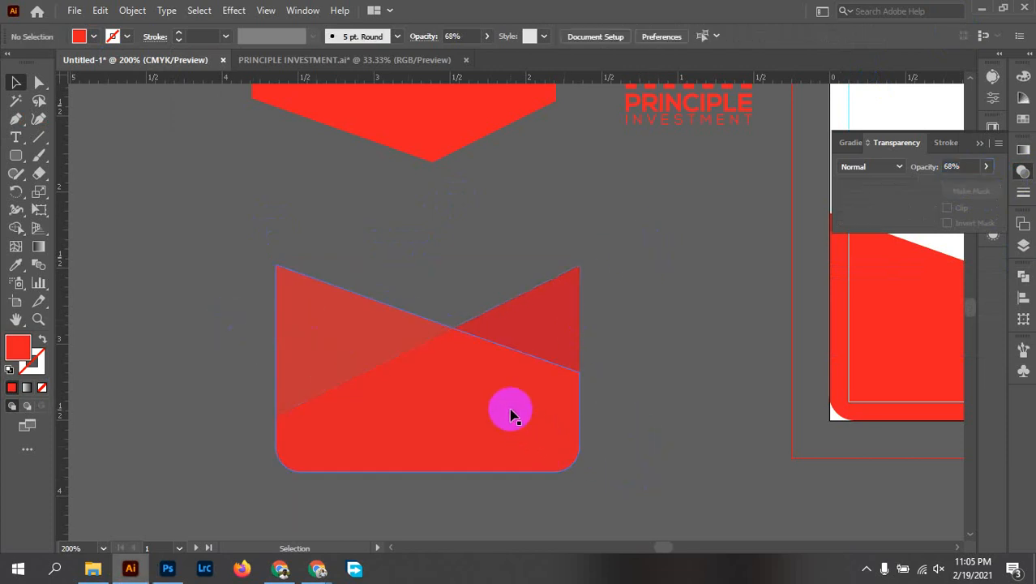
Pull the two slanted shapes apart and realign the translucent front shape over the dark red one.
{"action": "left_click_drag", "start_coordinate": [511, 413], "coordinate": [335, 399]}
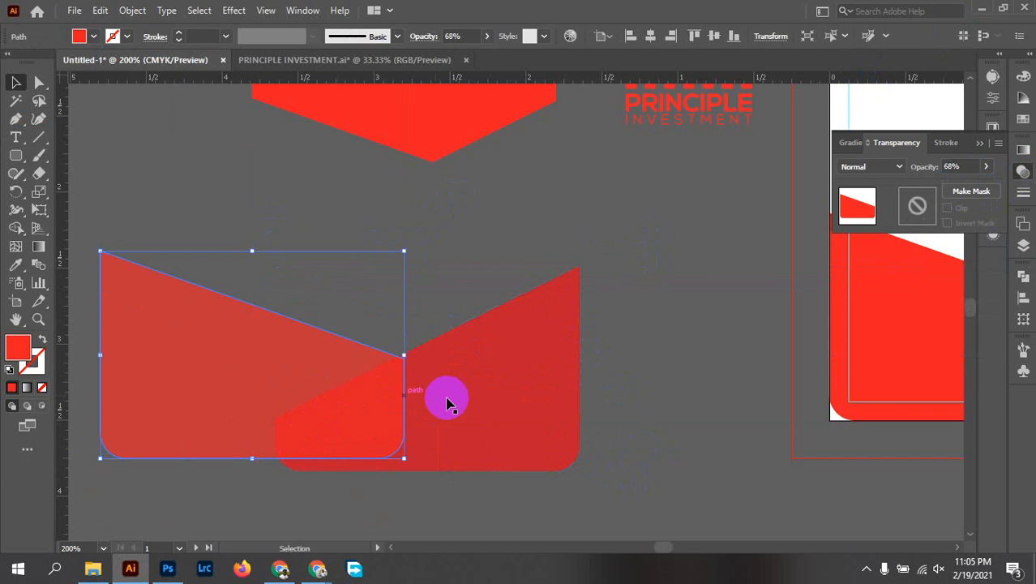
{"action": "left_click_drag", "start_coordinate": [568, 400], "coordinate": [647, 387]}
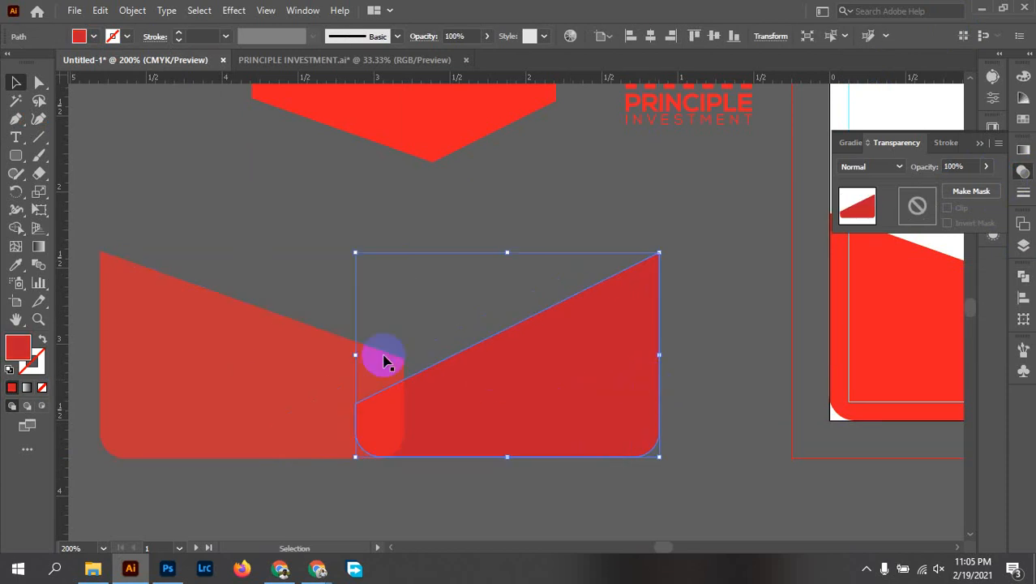
{"action": "left_click", "coordinate": [239, 257]}
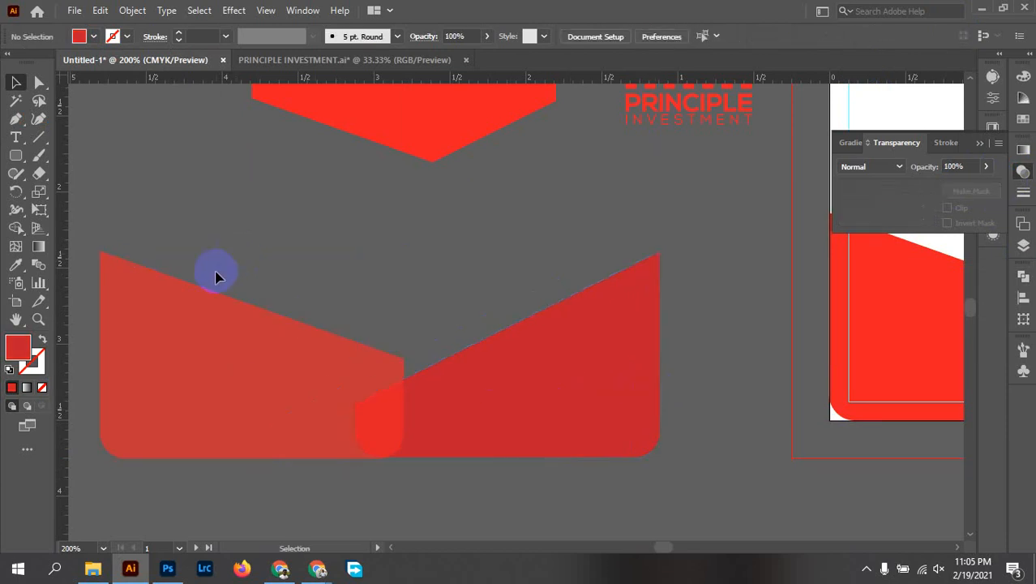
{"action": "left_click_drag", "start_coordinate": [155, 305], "coordinate": [391, 329]}
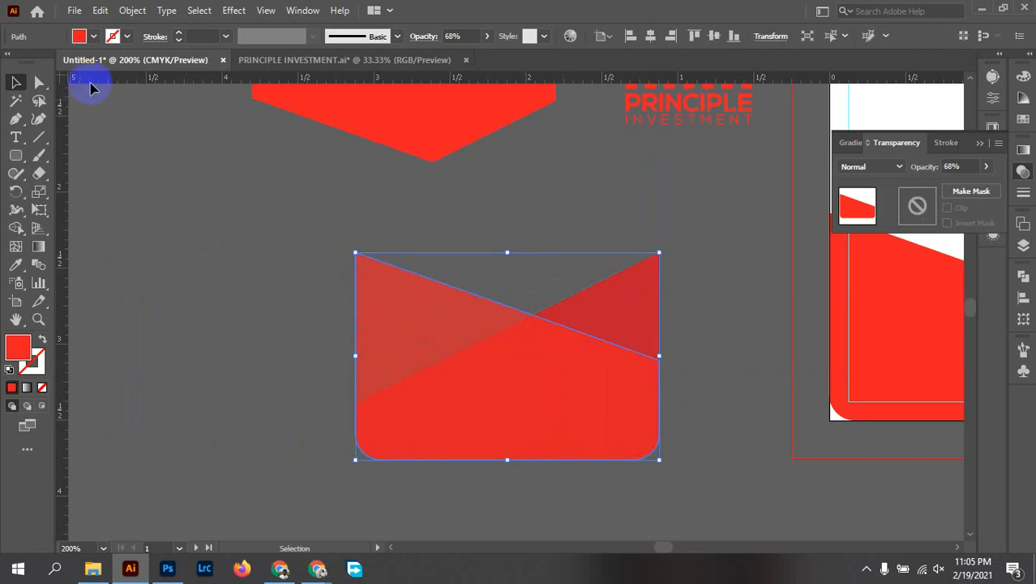
Try several swatches on the translucent front slanted shape and settle on the pinkish red C=10 M=100 Y=50 K=0.
{"action": "left_click", "coordinate": [96, 38]}
{"action": "left_click", "coordinate": [85, 63]}
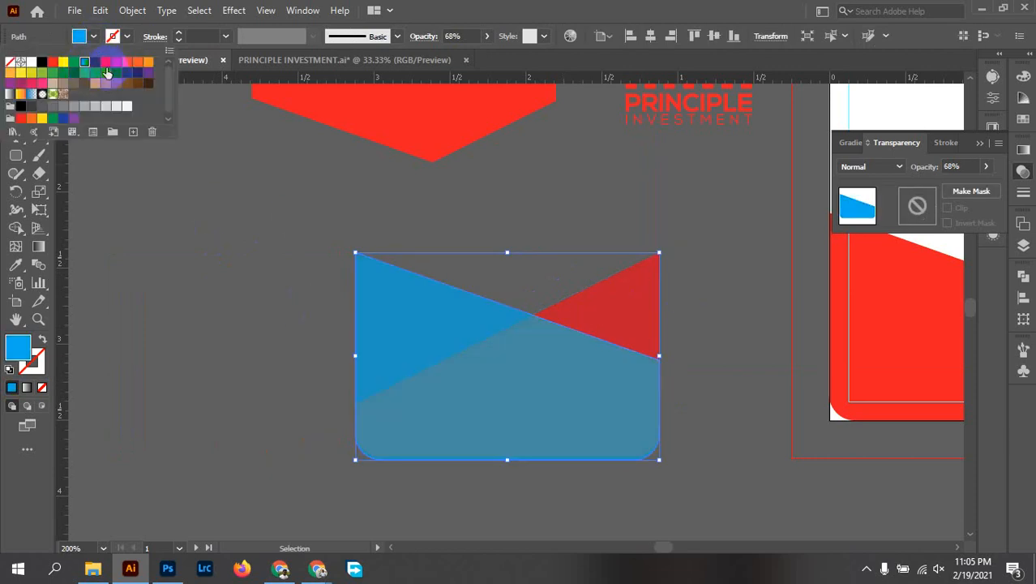
{"action": "left_click", "coordinate": [106, 63]}
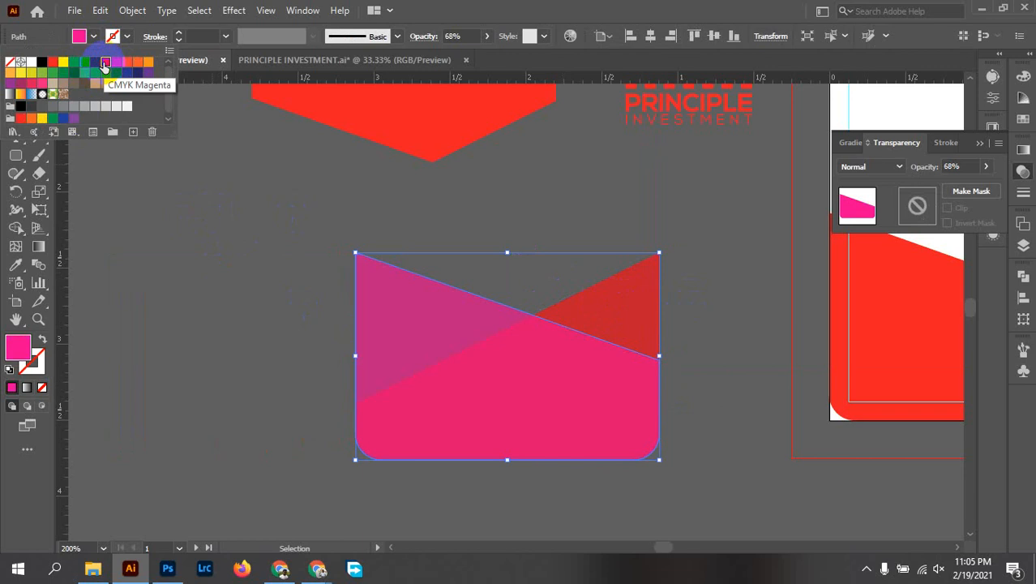
{"action": "left_click", "coordinate": [31, 85]}
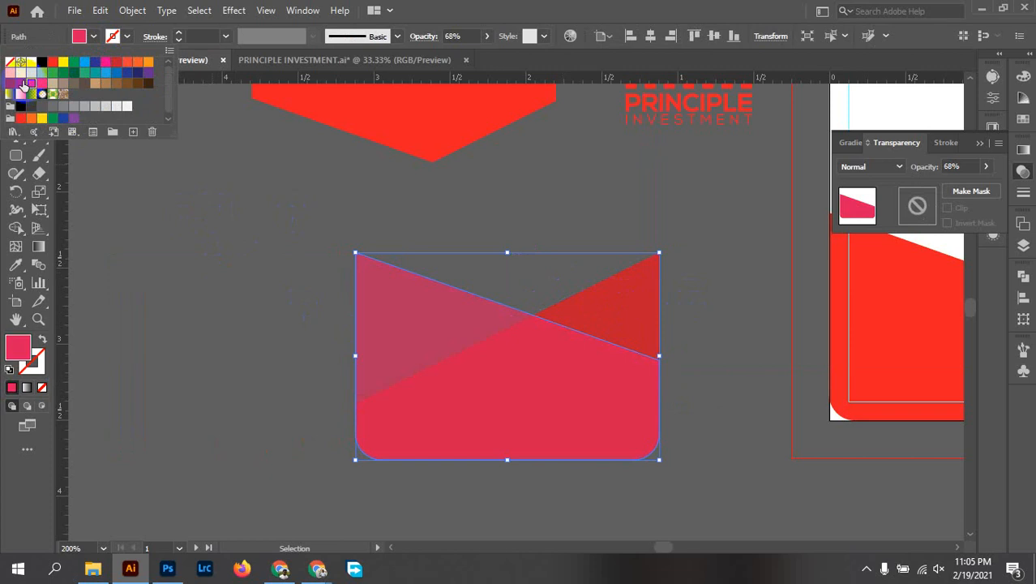
{"action": "left_click", "coordinate": [22, 84]}
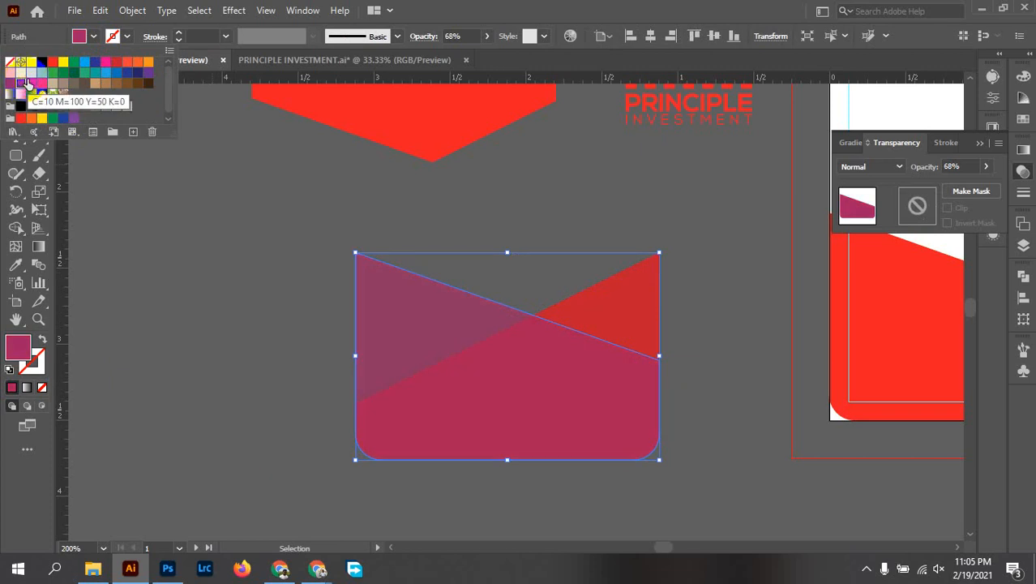
{"action": "left_click", "coordinate": [33, 84]}
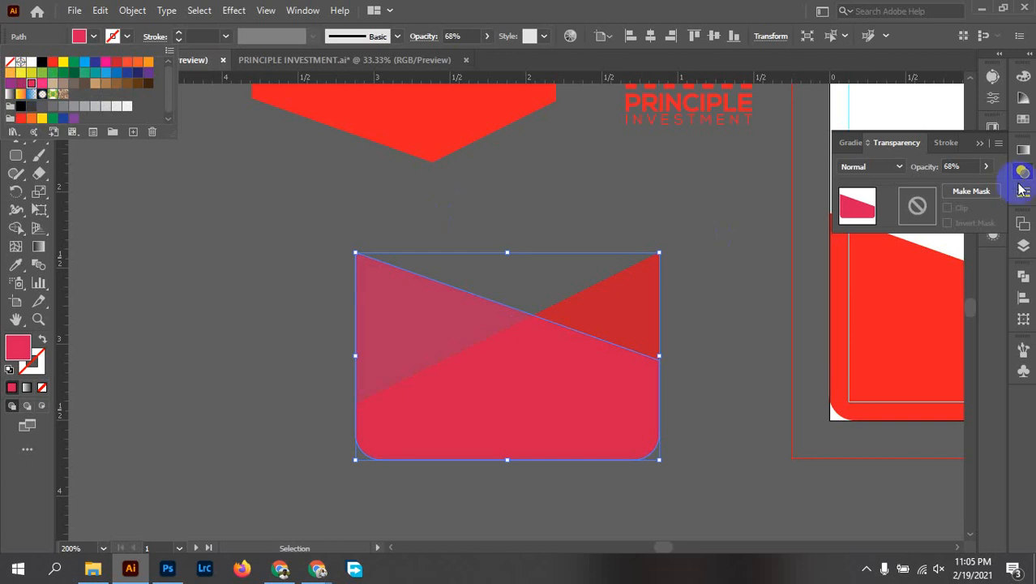
Set the opacity of the pinkish red front shape to 50%.
{"action": "left_click", "coordinate": [986, 166]}
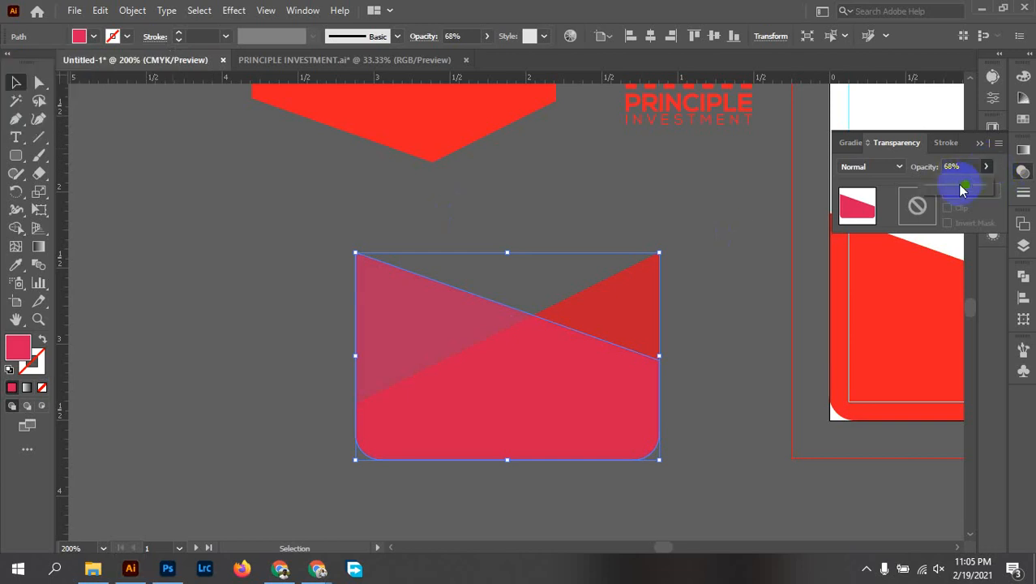
{"action": "mouse_move", "coordinate": [960, 189]}
{"action": "left_mouse_down"}
{"action": "mouse_move", "coordinate": [1001, 191]}
{"action": "mouse_move", "coordinate": [973, 189]}
{"action": "left_mouse_up"}
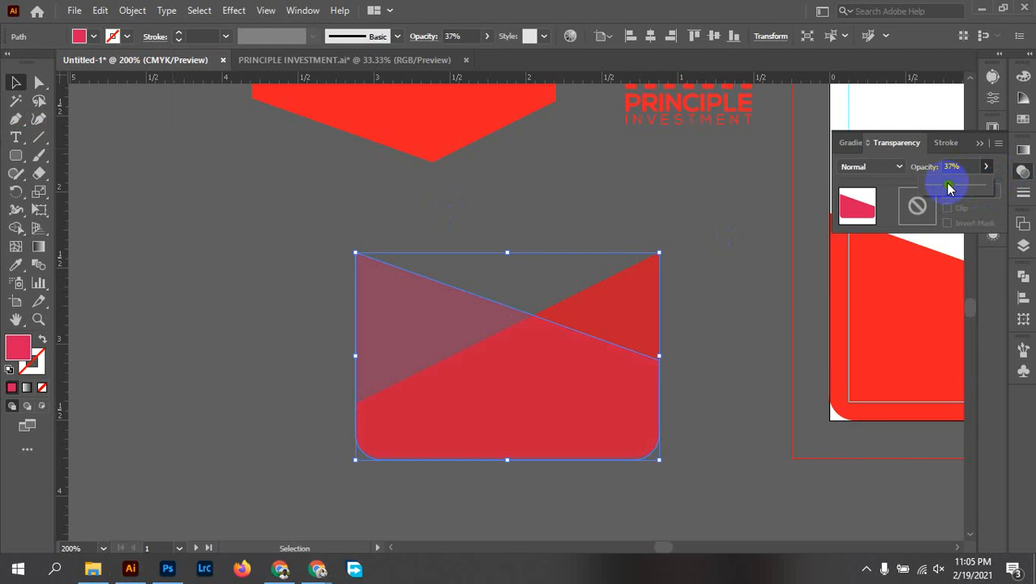
{"action": "left_click", "coordinate": [754, 279]}
{"action": "left_click", "coordinate": [754, 279]}
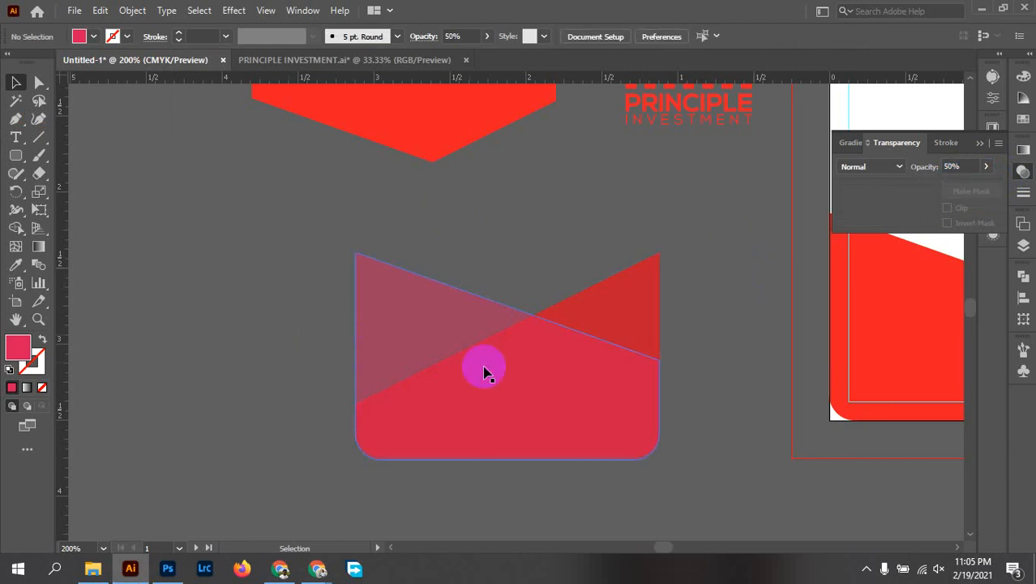
Fill the back slanted shape with the bright red swatch.
{"action": "left_click", "coordinate": [637, 284]}
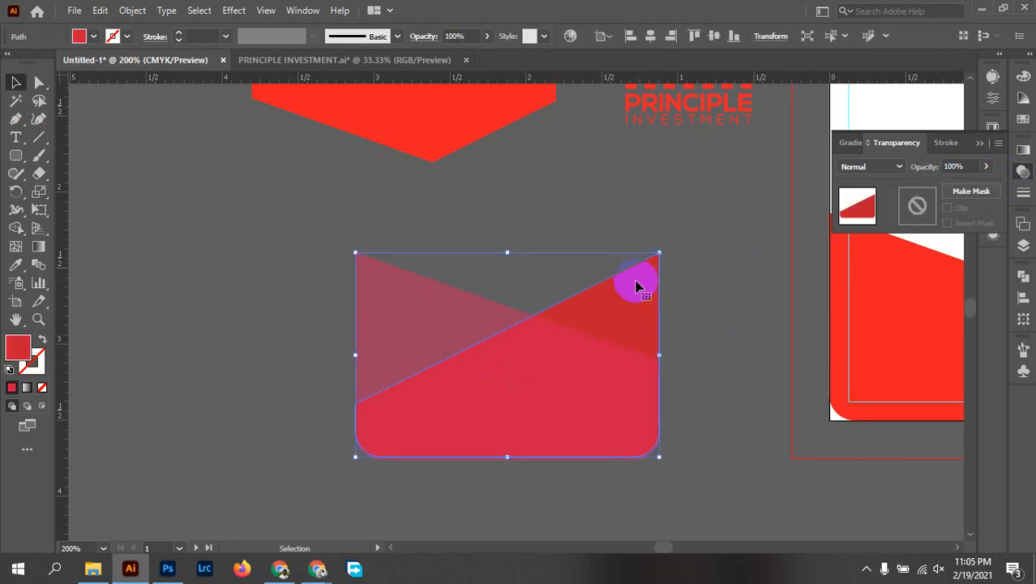
{"action": "left_click", "coordinate": [87, 35]}
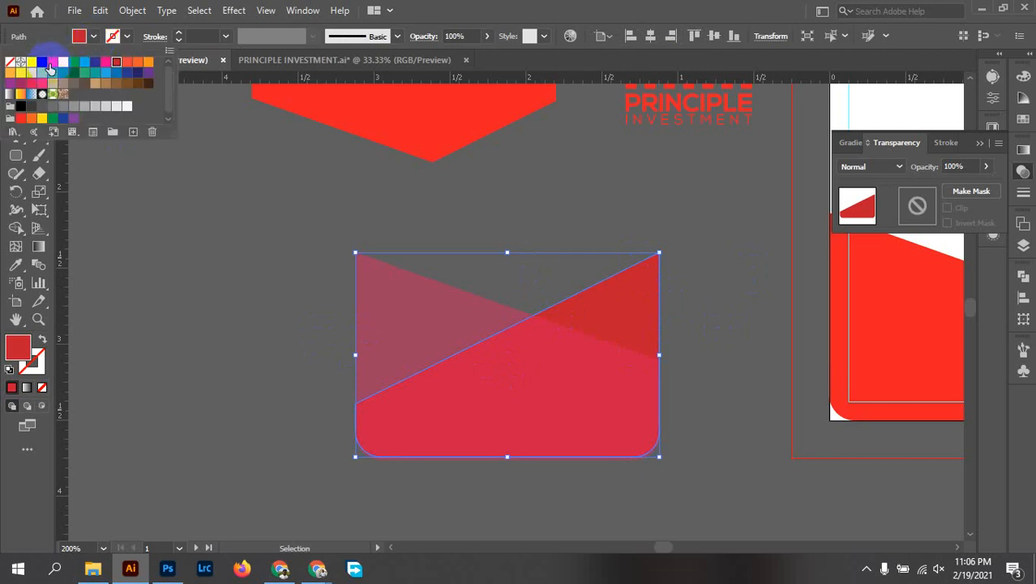
{"action": "left_click", "coordinate": [51, 63]}
{"action": "left_click", "coordinate": [707, 304]}
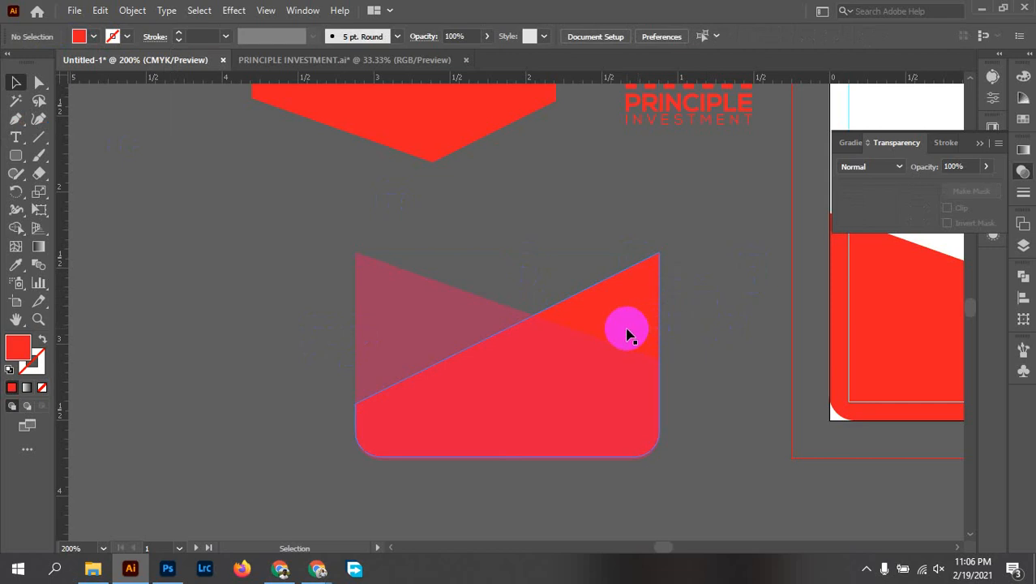
Recolor the back slanted shape with a fully saturated, very dark red chosen in the Color Picker.
{"action": "double_click", "coordinate": [13, 353]}
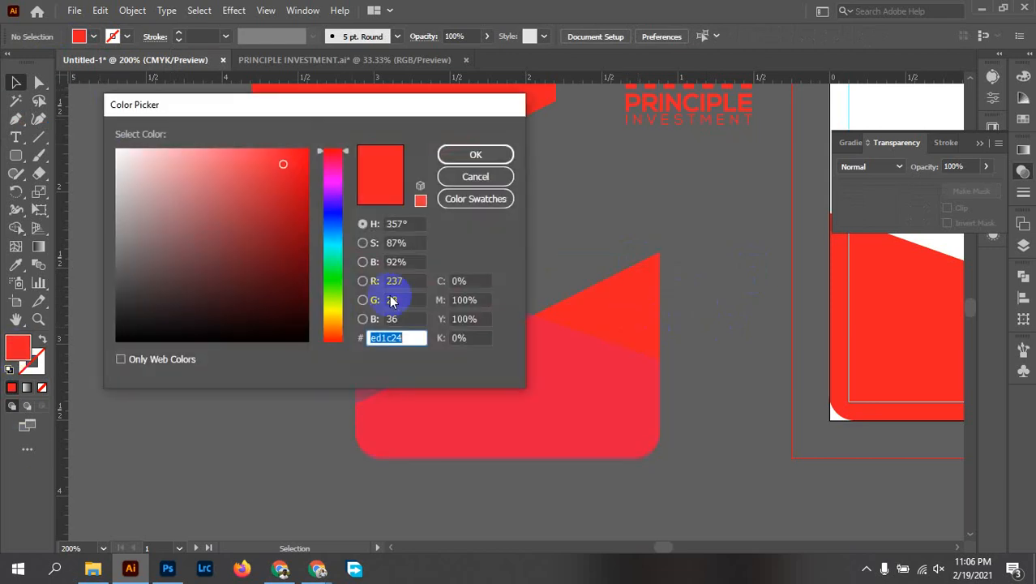
{"action": "left_click_drag", "start_coordinate": [280, 212], "coordinate": [311, 230]}
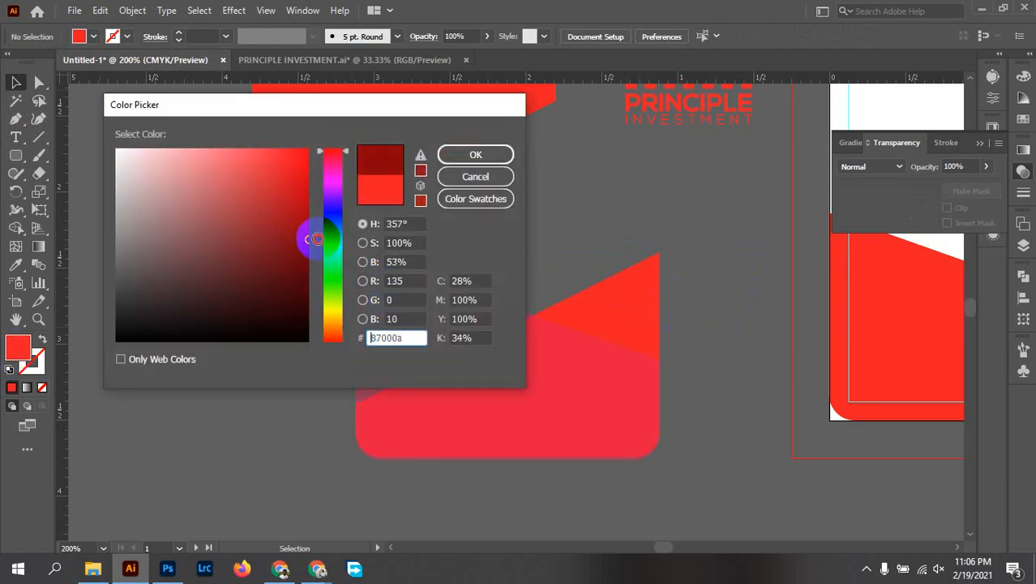
{"action": "left_click", "coordinate": [475, 154]}
{"action": "left_click", "coordinate": [624, 284]}
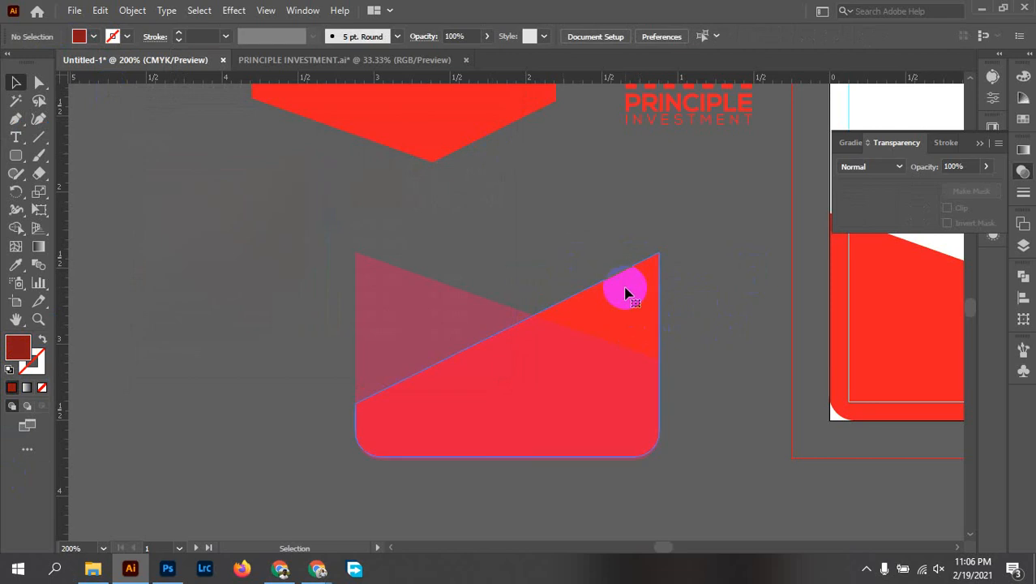
{"action": "left_click", "coordinate": [27, 342]}
{"action": "double_click", "coordinate": [20, 340]}
{"action": "left_click_drag", "start_coordinate": [291, 229], "coordinate": [305, 253]}
{"action": "left_click", "coordinate": [500, 153]}
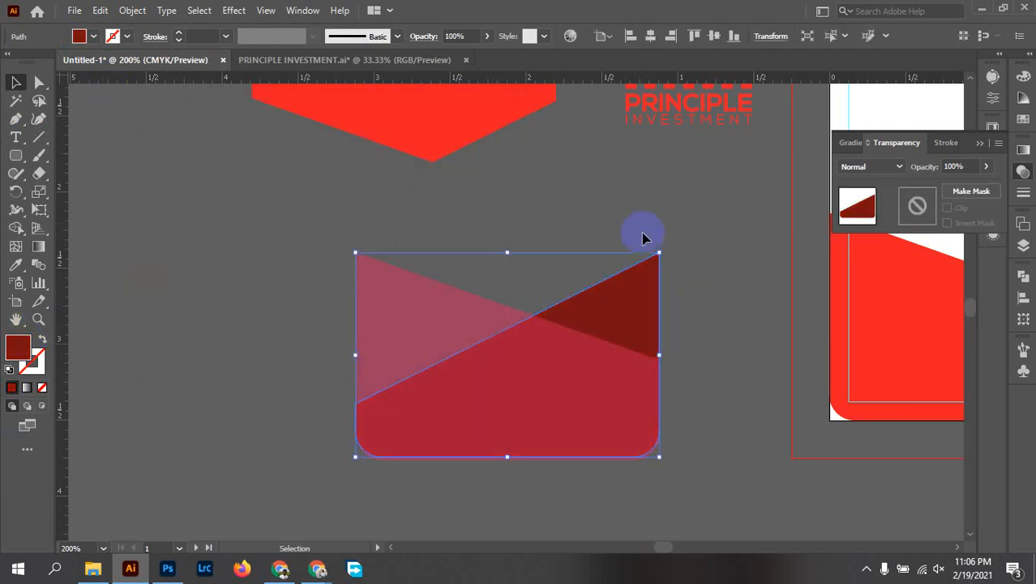
{"action": "left_click", "coordinate": [749, 300]}
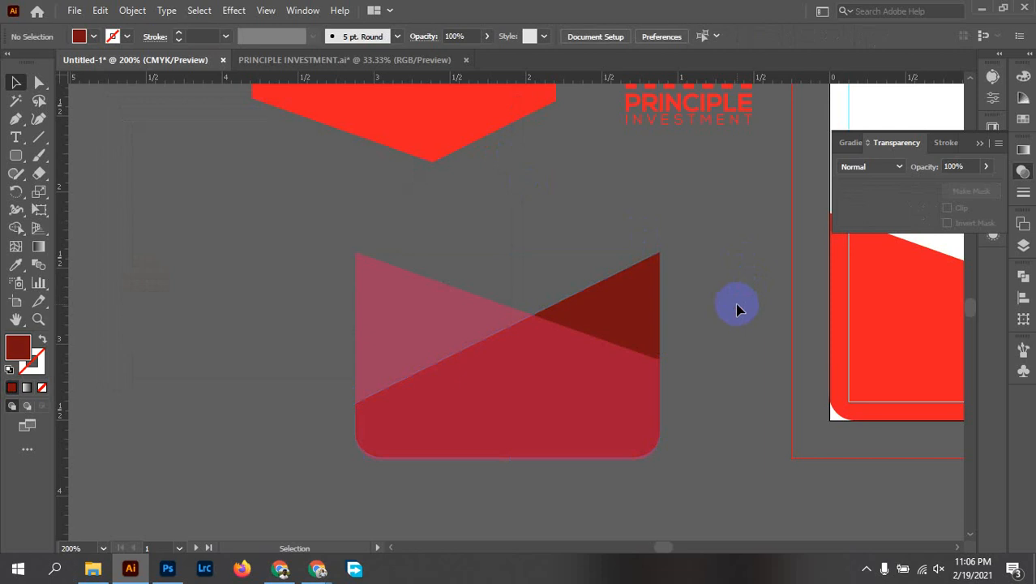
Align the bottom edges of the two overlapping slanted shapes and group them.
{"action": "left_click_drag", "start_coordinate": [710, 402], "coordinate": [621, 440]}
{"action": "left_click", "coordinate": [270, 349]}
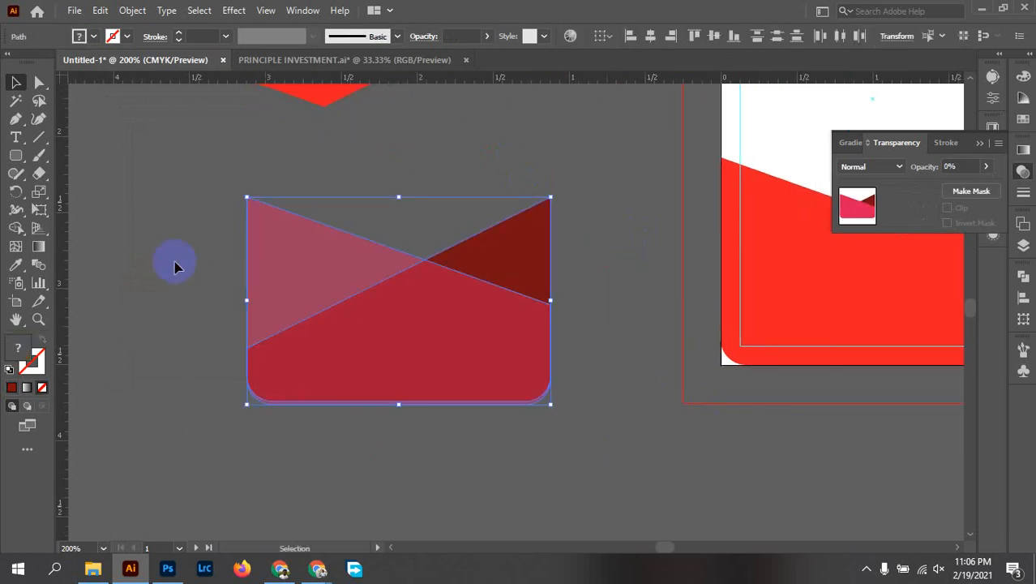
{"action": "left_click", "coordinate": [732, 36]}
{"action": "left_click", "coordinate": [627, 241]}
{"action": "left_click_drag", "start_coordinate": [629, 243], "coordinate": [314, 426]}
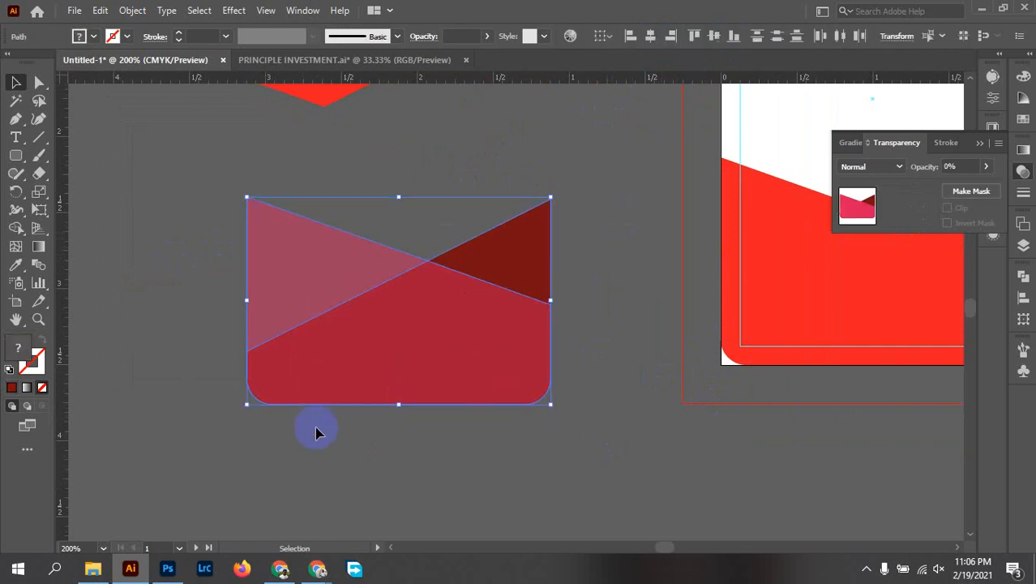
{"action": "right_click", "coordinate": [370, 339]}
{"action": "left_click", "coordinate": [398, 116]}
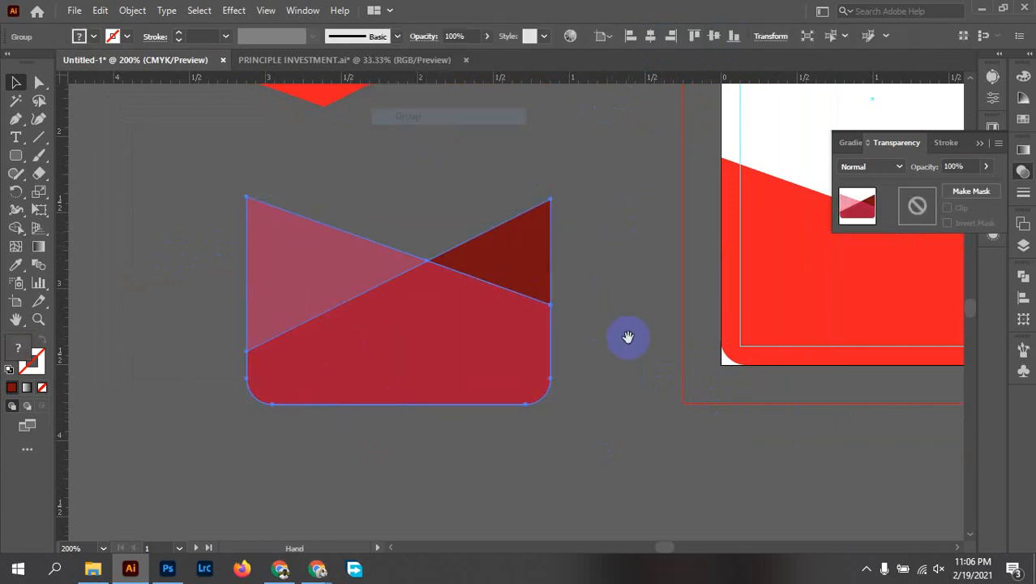
Center the two-tone group horizontally on the white front artboard and align it to the artboard's bottom edge.
{"action": "left_click_drag", "start_coordinate": [624, 338], "coordinate": [306, 393]}
{"action": "left_click_drag", "start_coordinate": [681, 303], "coordinate": [703, 284]}
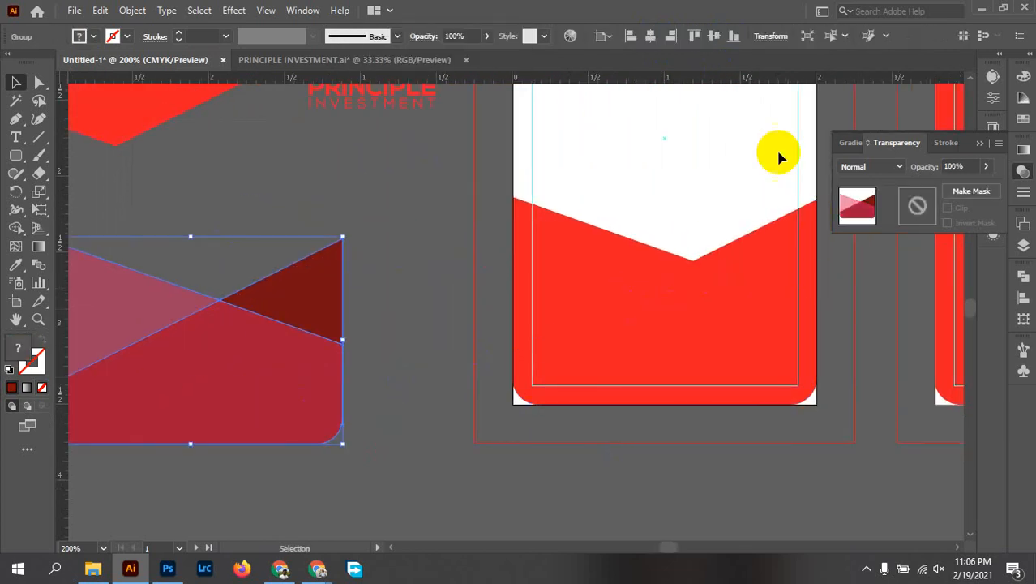
{"action": "left_click", "coordinate": [650, 37]}
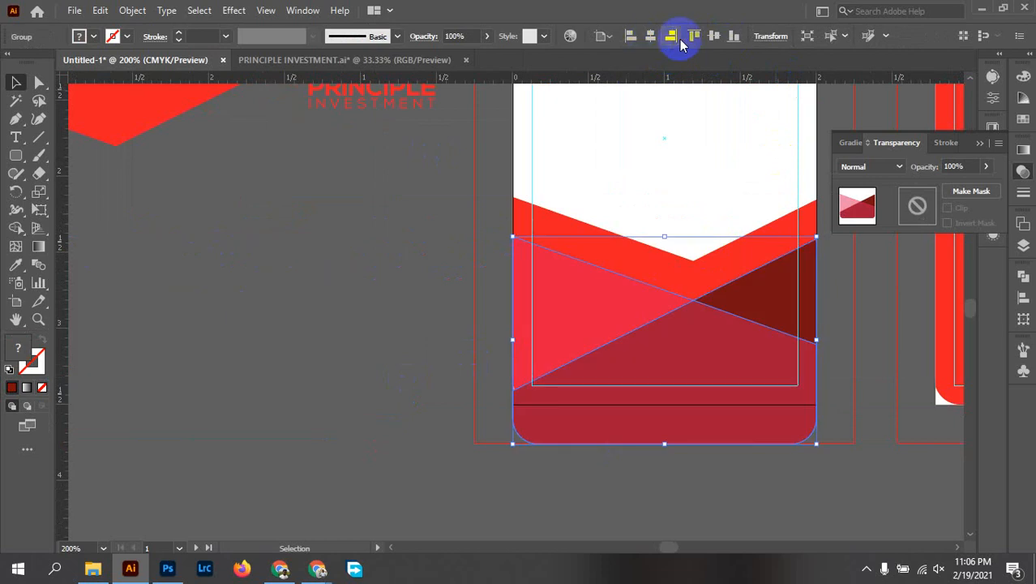
{"action": "left_click", "coordinate": [734, 36]}
{"action": "left_click", "coordinate": [381, 381]}
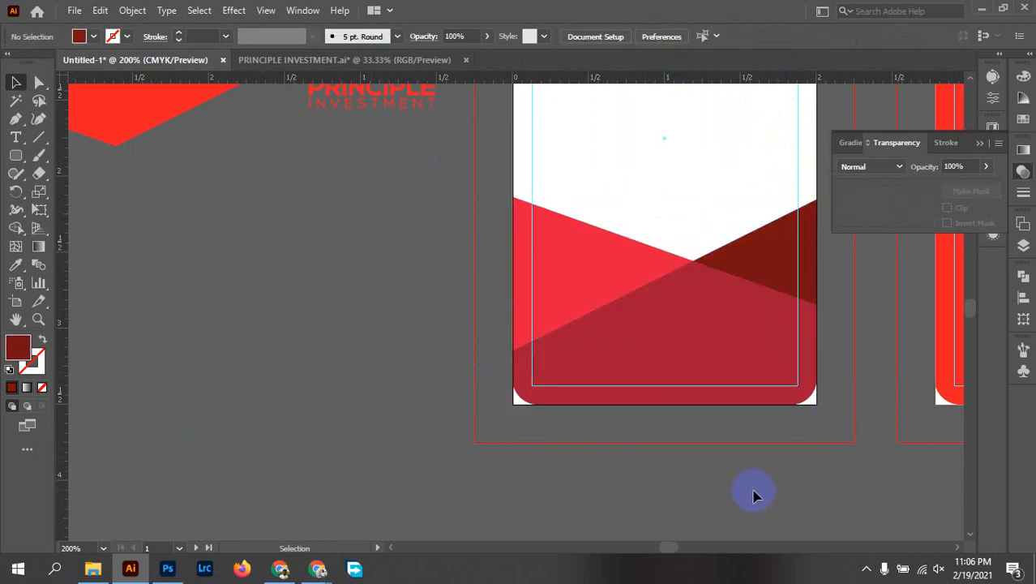
Move the two-tone group off the front artboard onto the empty area beside it.
{"action": "scroll", "coordinate": [759, 498], "scroll_direction": "down", "scroll_amount": 2}
{"action": "left_click_drag", "start_coordinate": [742, 496], "coordinate": [347, 527]}
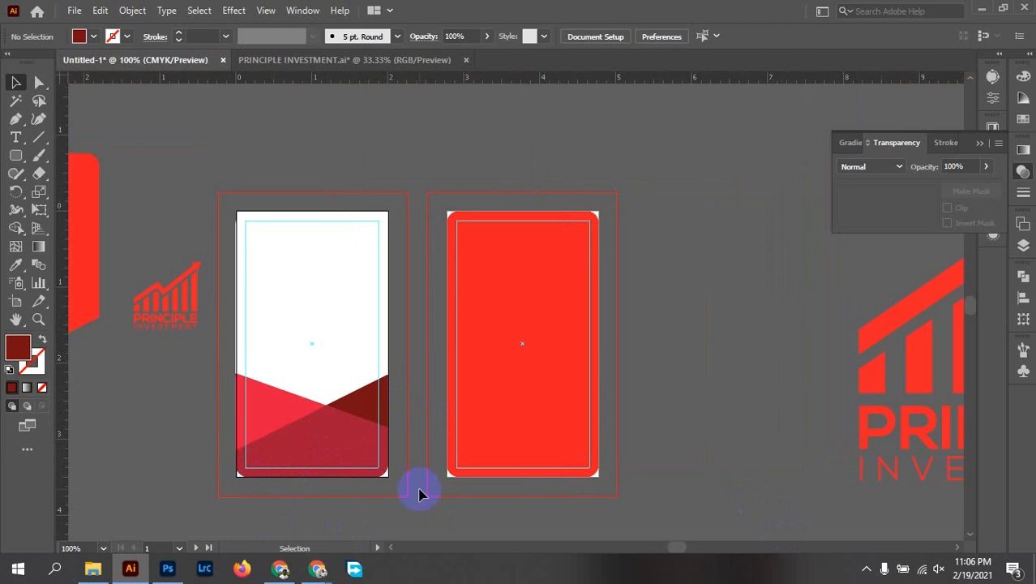
{"action": "left_click", "coordinate": [328, 440]}
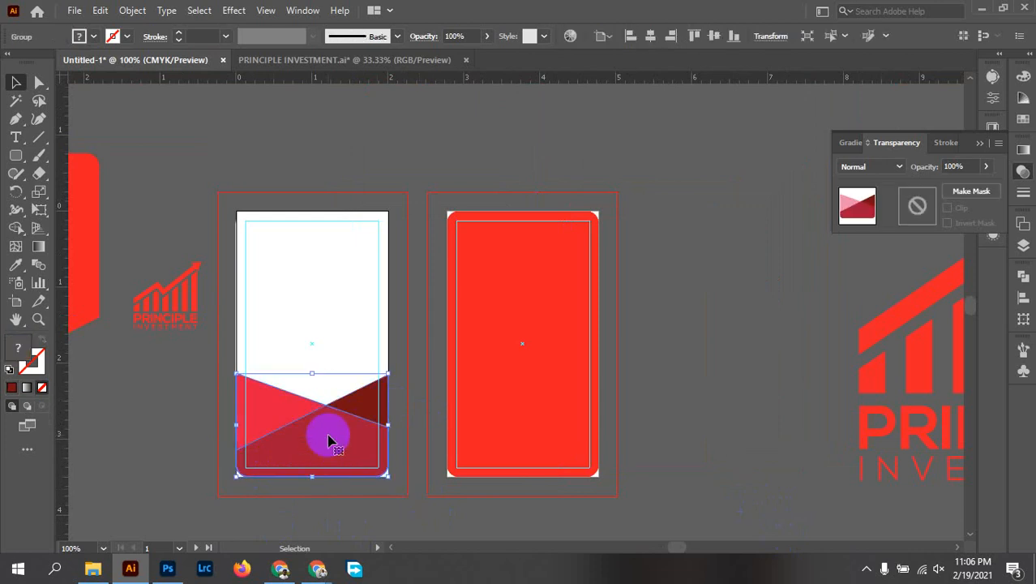
{"action": "right_click", "coordinate": [329, 440]}
{"action": "left_click", "coordinate": [496, 503]}
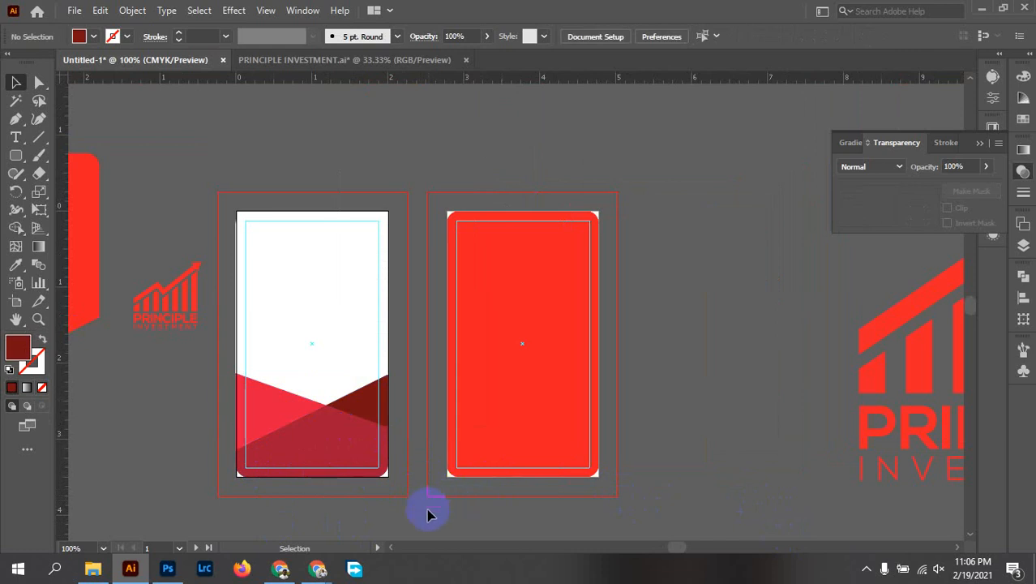
{"action": "left_click_drag", "start_coordinate": [429, 514], "coordinate": [653, 434]}
{"action": "scroll", "coordinate": [584, 365], "scroll_direction": "up", "scroll_amount": 2}
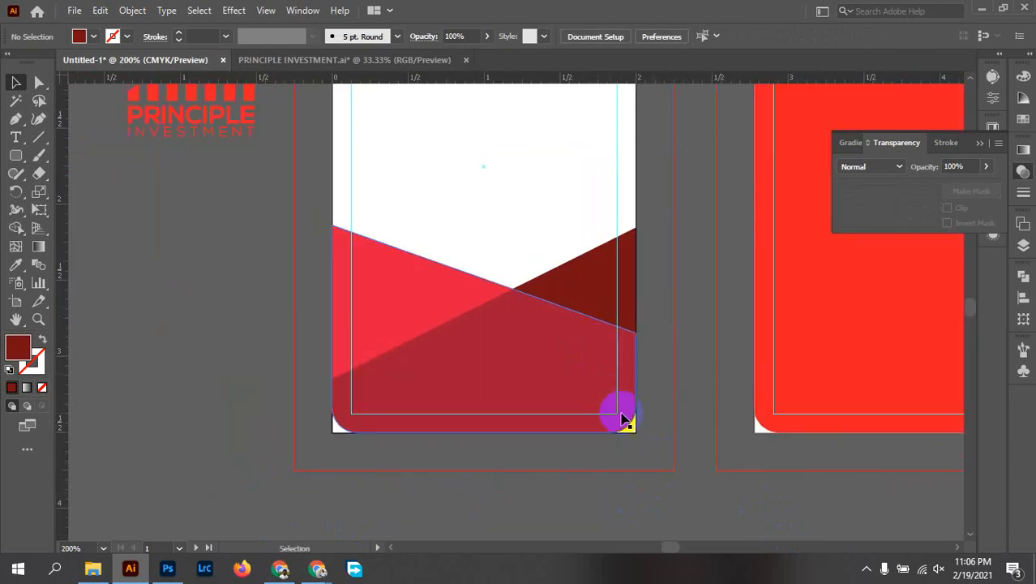
{"action": "scroll", "coordinate": [623, 420], "scroll_direction": "down", "scroll_amount": 1}
{"action": "left_click_drag", "start_coordinate": [602, 412], "coordinate": [202, 458]}
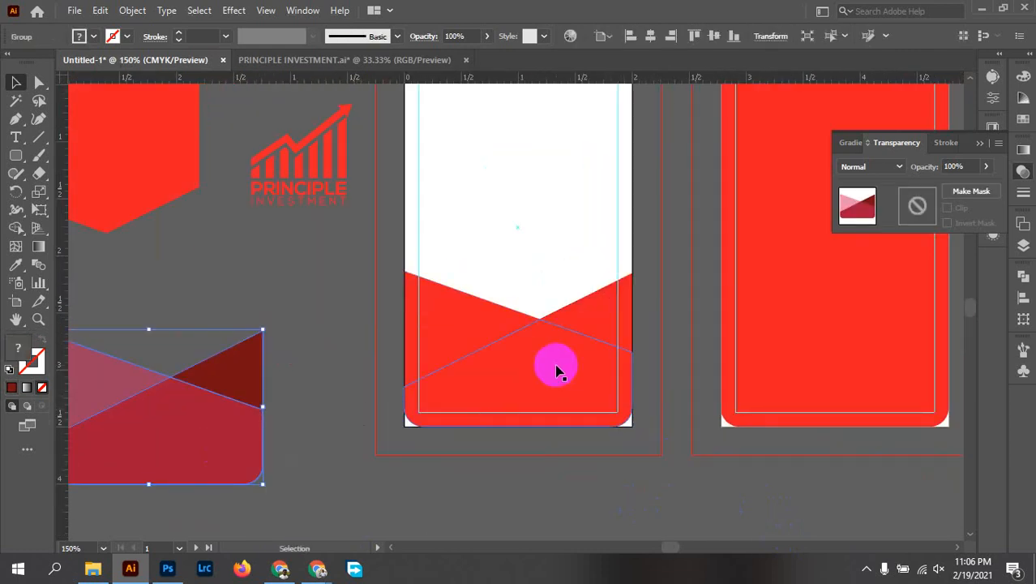
Ungroup the plain red angular shapes at the bottom of the front card into separate pieces.
{"action": "left_click", "coordinate": [556, 371]}
{"action": "left_click_drag", "start_coordinate": [514, 459], "coordinate": [597, 431]}
{"action": "left_click", "coordinate": [652, 315]}
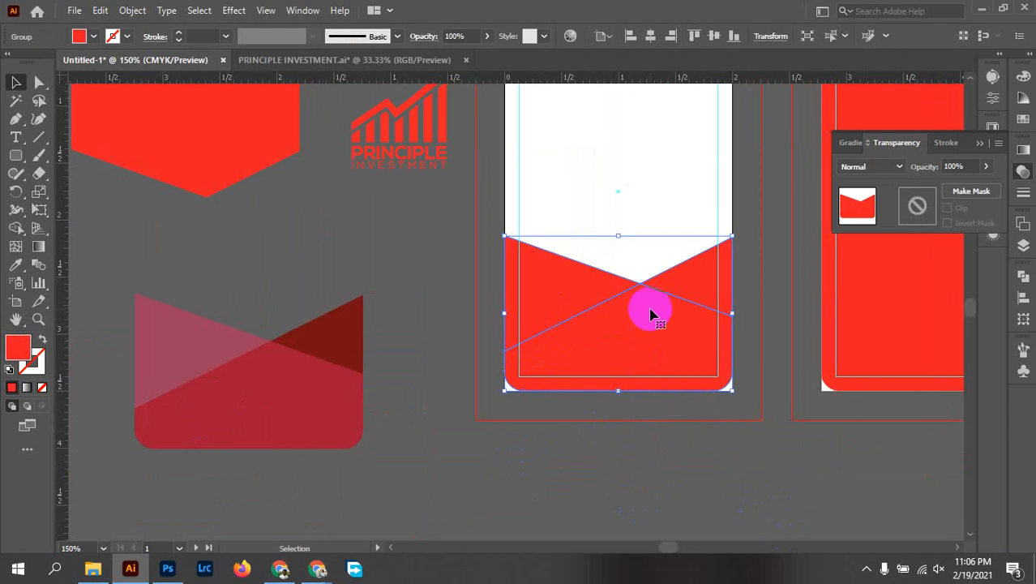
{"action": "left_click", "coordinate": [608, 181]}
{"action": "left_click", "coordinate": [636, 305]}
{"action": "right_click", "coordinate": [696, 307]}
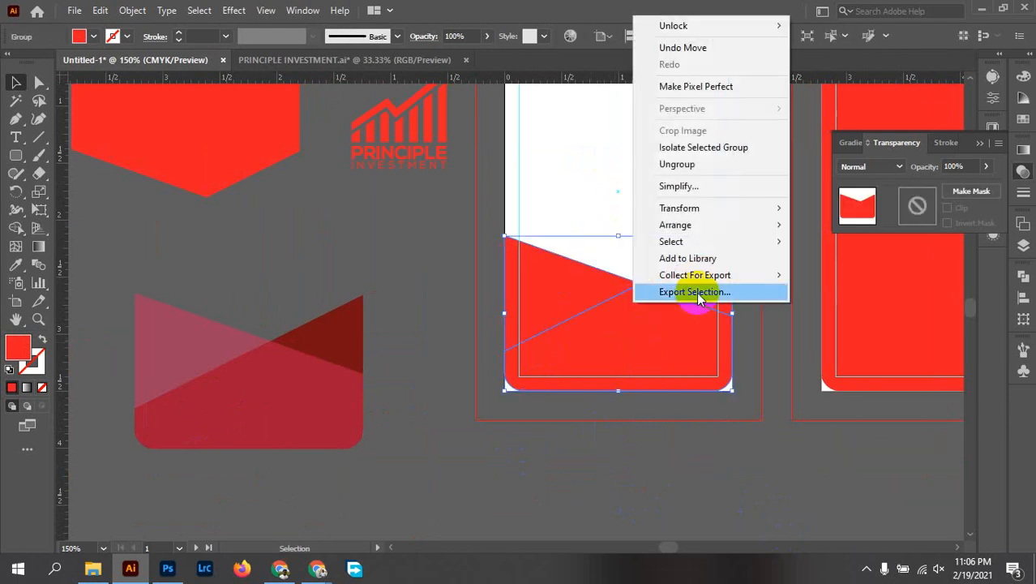
{"action": "left_click", "coordinate": [706, 163]}
{"action": "left_click", "coordinate": [778, 430]}
{"action": "left_click_drag", "start_coordinate": [677, 429], "coordinate": [643, 446]}
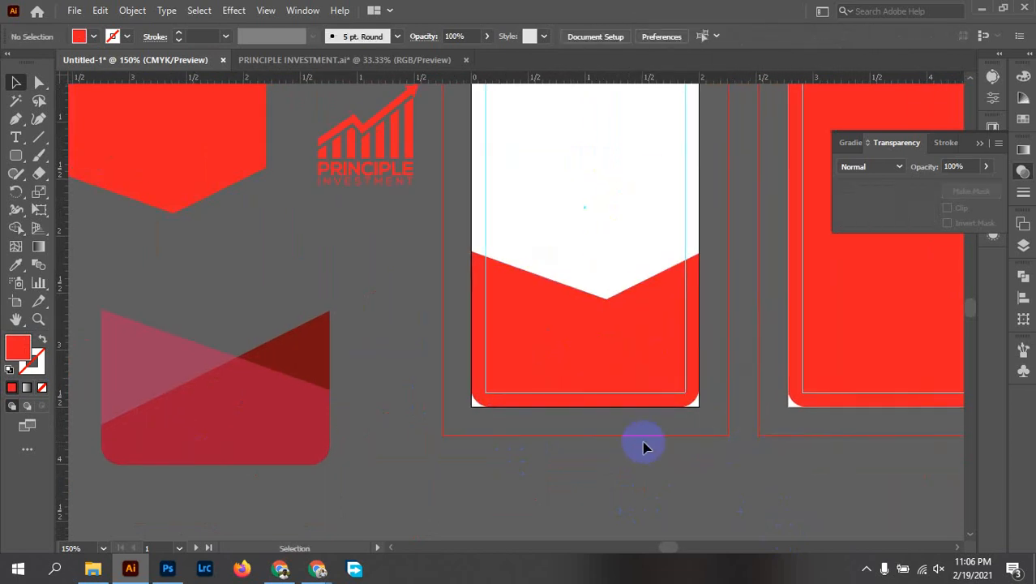
{"action": "left_click", "coordinate": [601, 331]}
{"action": "left_click", "coordinate": [752, 526]}
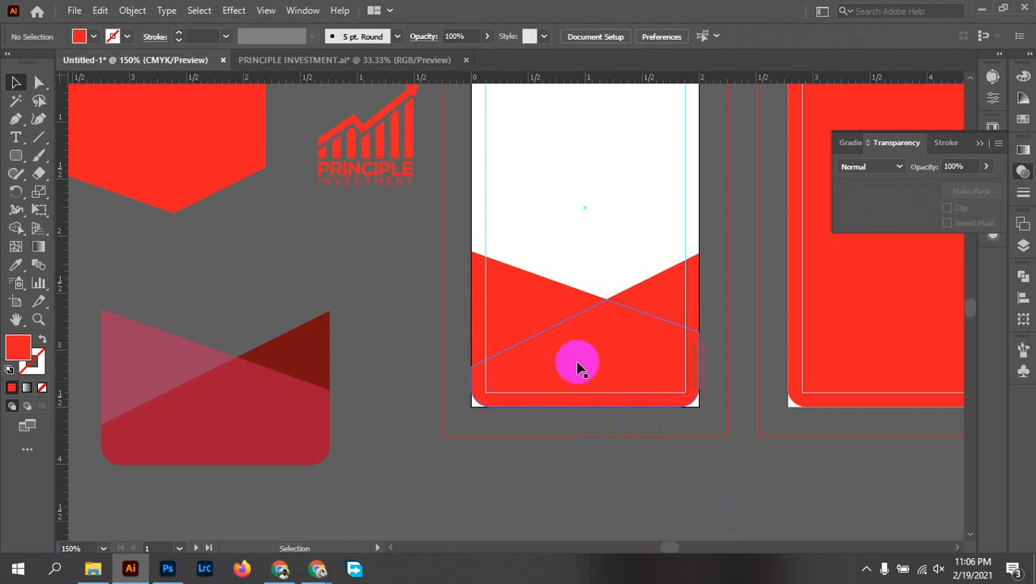
Recolor the left triangle of the angular shapes on the front card with the dark red fill #990202.
{"action": "left_click", "coordinate": [537, 304]}
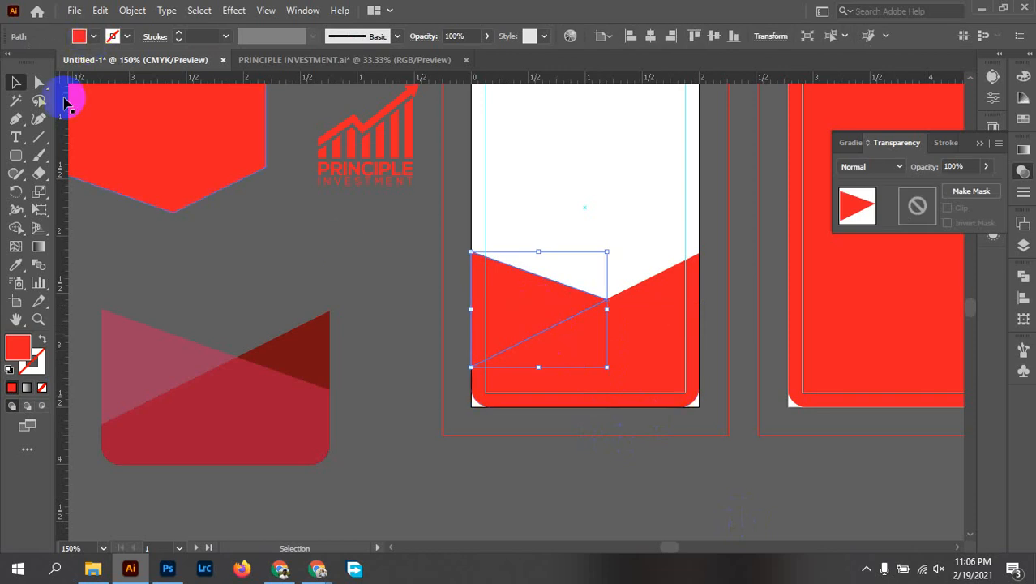
{"action": "double_click", "coordinate": [21, 352]}
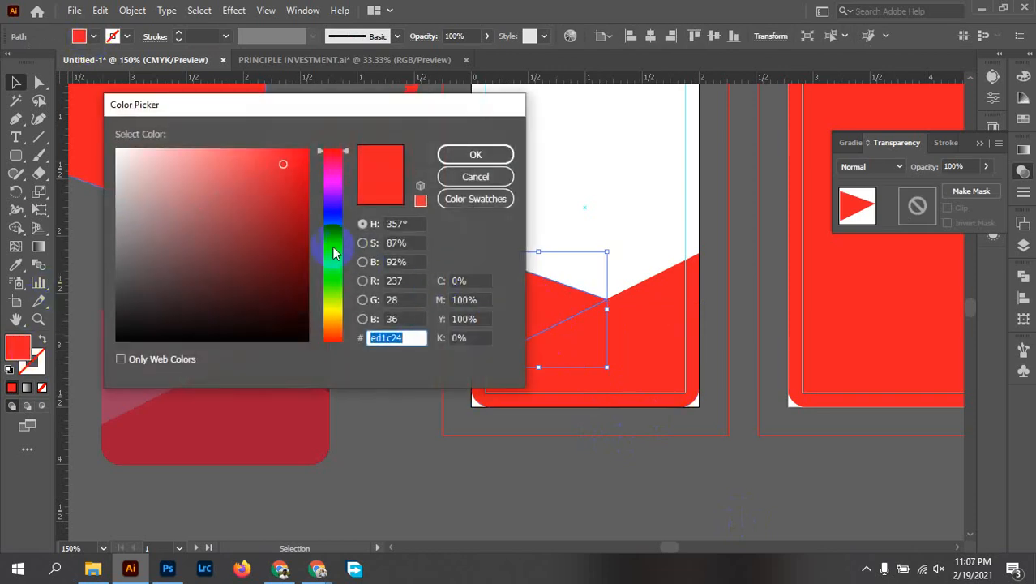
{"action": "mouse_move", "coordinate": [290, 227]}
{"action": "left_mouse_down"}
{"action": "mouse_move", "coordinate": [313, 250]}
{"action": "mouse_move", "coordinate": [303, 225]}
{"action": "mouse_move", "coordinate": [311, 242]}
{"action": "left_mouse_up"}
{"action": "left_click_drag", "start_coordinate": [282, 182], "coordinate": [324, 138]}
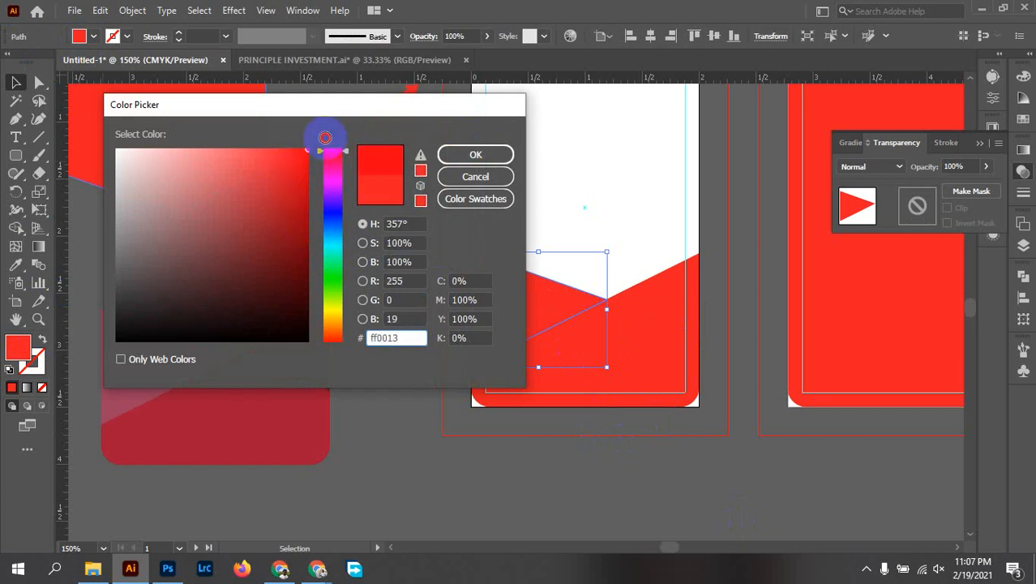
{"action": "left_click", "coordinate": [345, 148]}
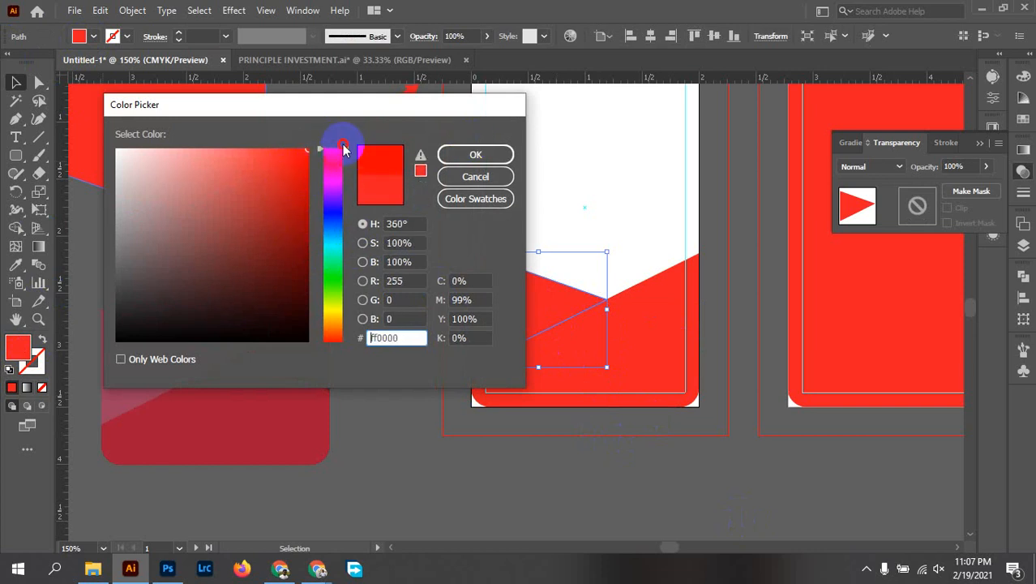
{"action": "left_click_drag", "start_coordinate": [315, 173], "coordinate": [306, 225]}
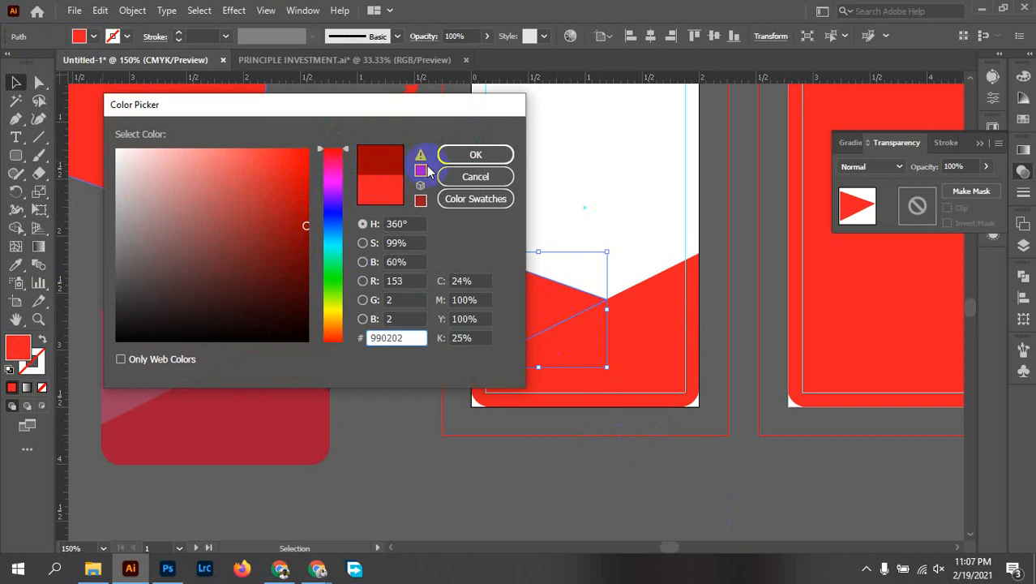
{"action": "left_click", "coordinate": [474, 155]}
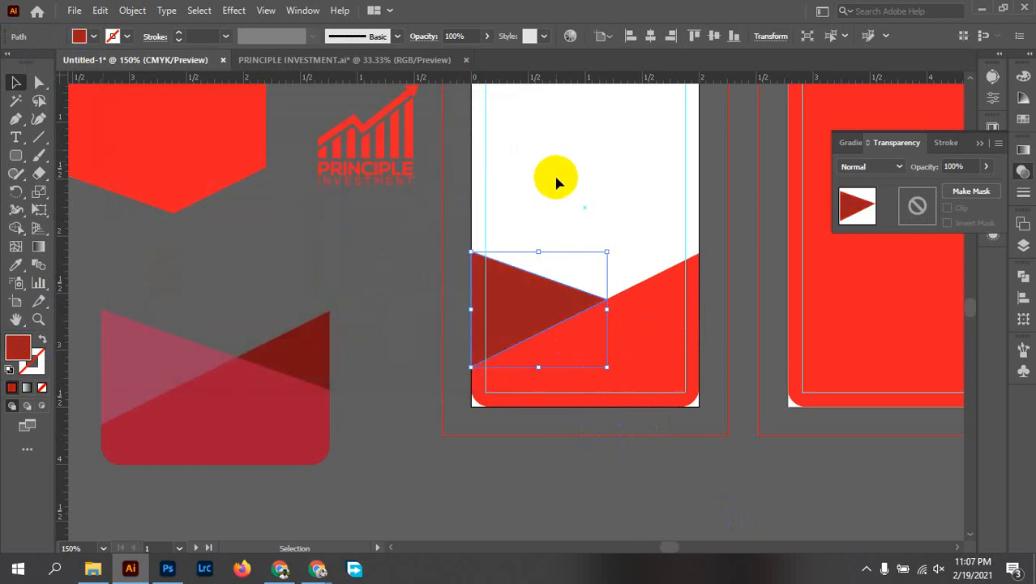
{"action": "left_click", "coordinate": [556, 183]}
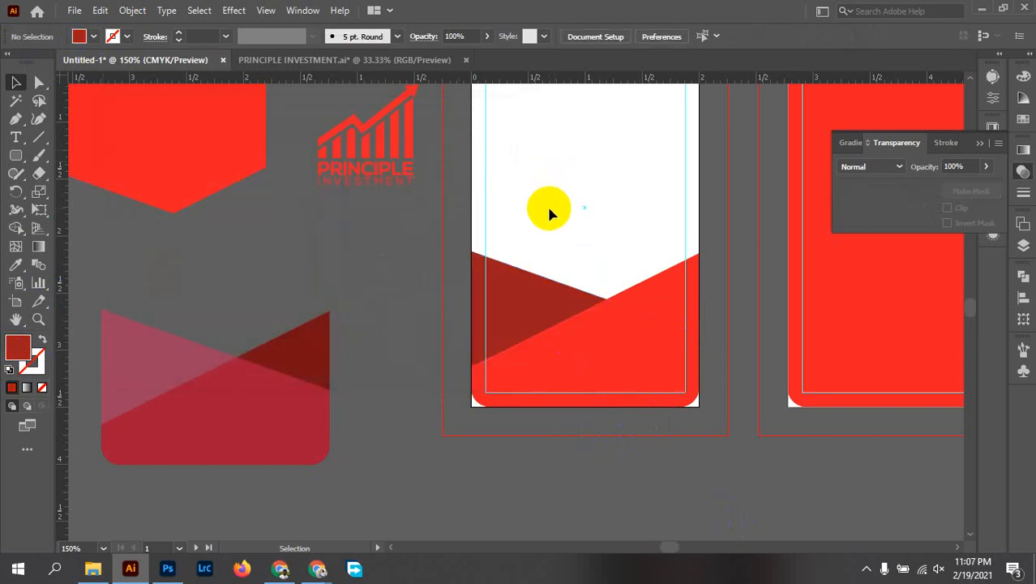
Try a bright red #ff1515 fill on the right triangle of the front card's angular shapes.
{"action": "left_click", "coordinate": [667, 304]}
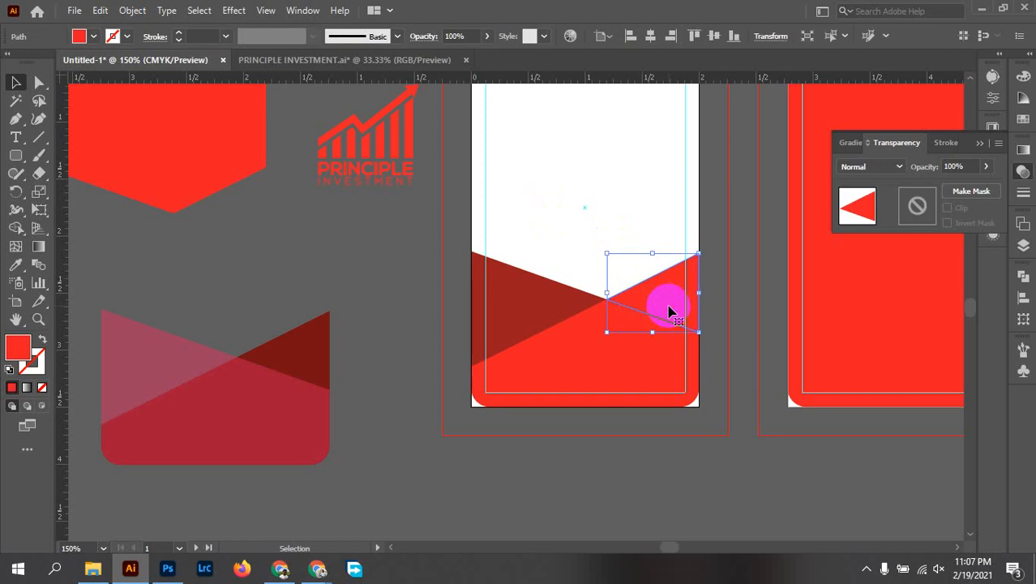
{"action": "double_click", "coordinate": [17, 352]}
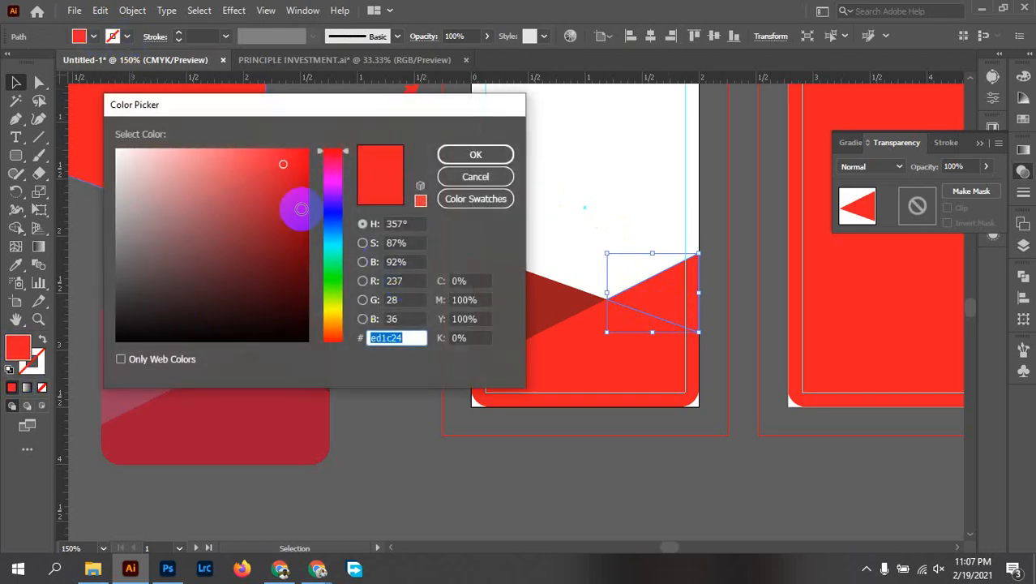
{"action": "left_click_drag", "start_coordinate": [284, 163], "coordinate": [295, 133]}
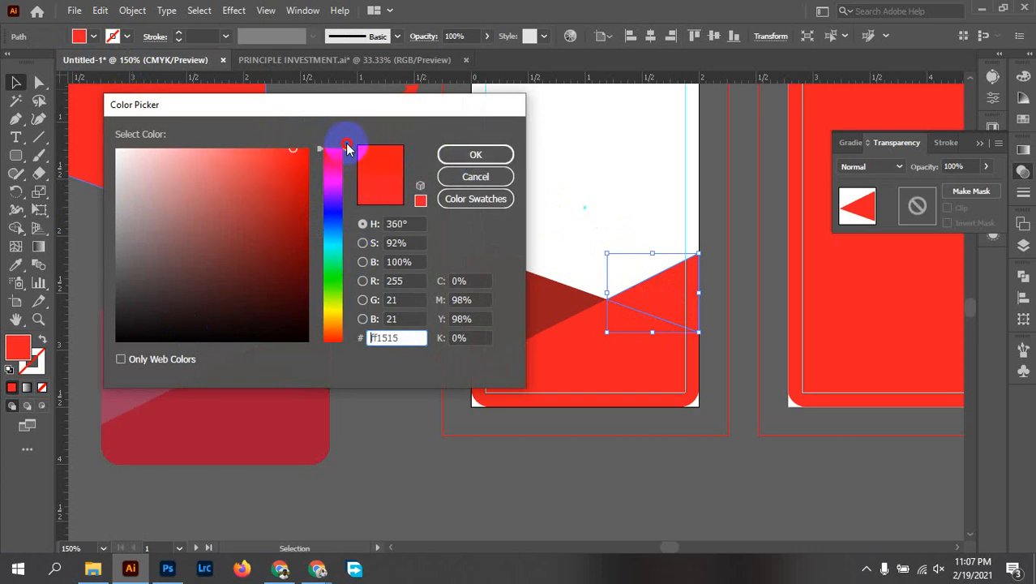
{"action": "left_click", "coordinate": [501, 155]}
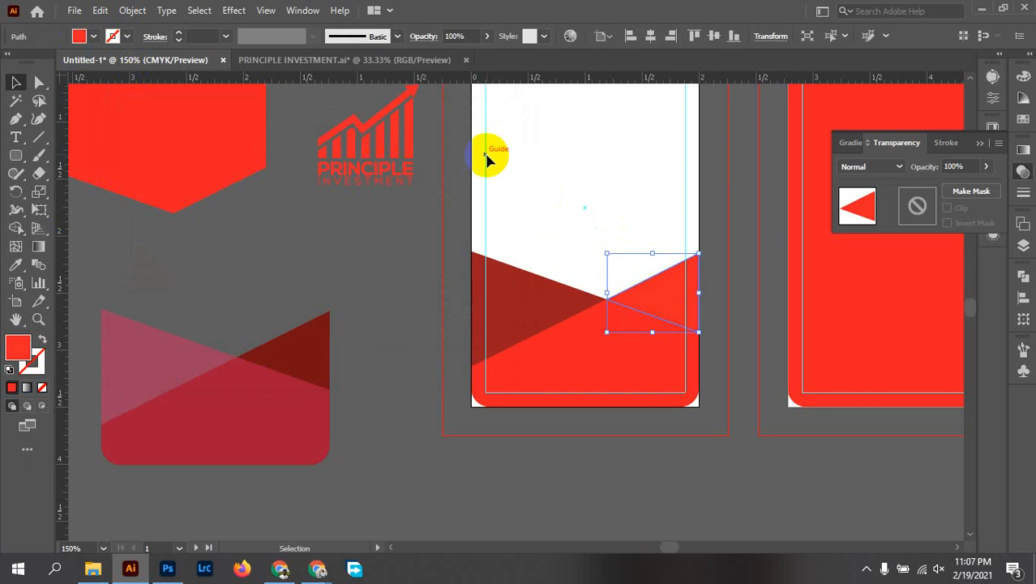
Try a dark red #890000 fill on the right triangle.
{"action": "double_click", "coordinate": [20, 348]}
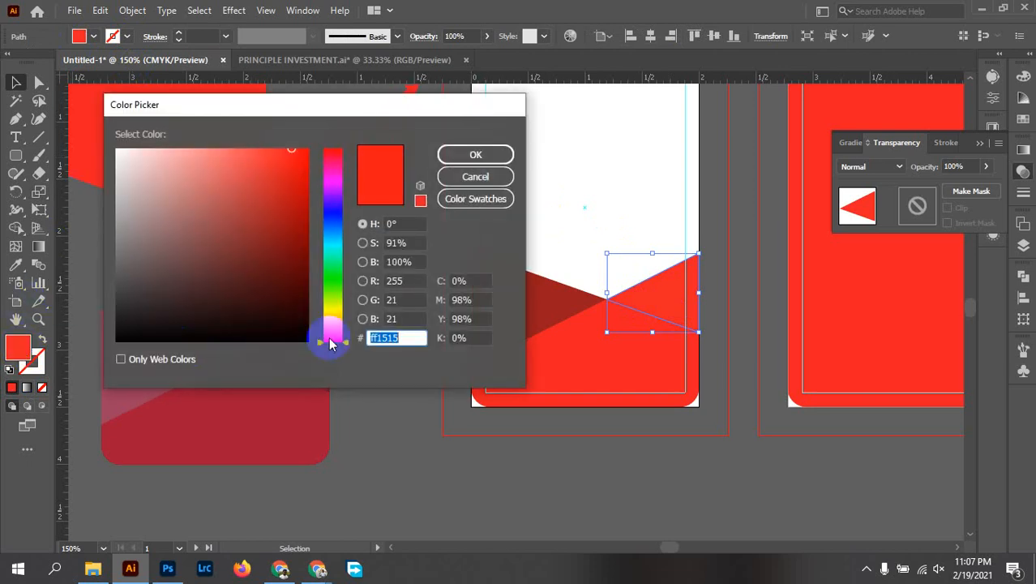
{"action": "left_click", "coordinate": [304, 245]}
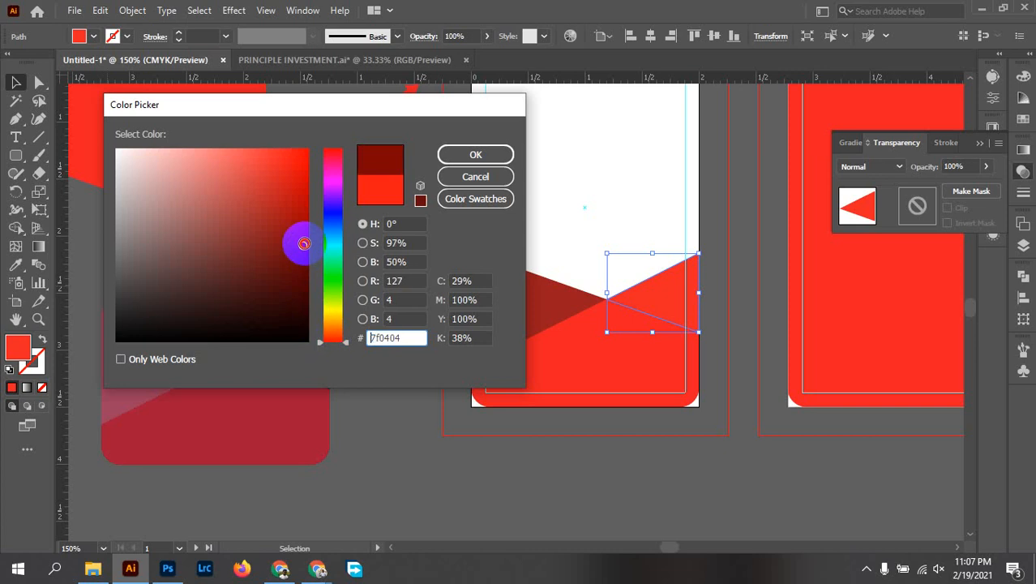
{"action": "mouse_move", "coordinate": [304, 243]}
{"action": "left_mouse_down"}
{"action": "mouse_move", "coordinate": [301, 266]}
{"action": "mouse_move", "coordinate": [311, 149]}
{"action": "mouse_move", "coordinate": [303, 284]}
{"action": "mouse_move", "coordinate": [326, 256]}
{"action": "mouse_move", "coordinate": [326, 237]}
{"action": "left_mouse_up"}
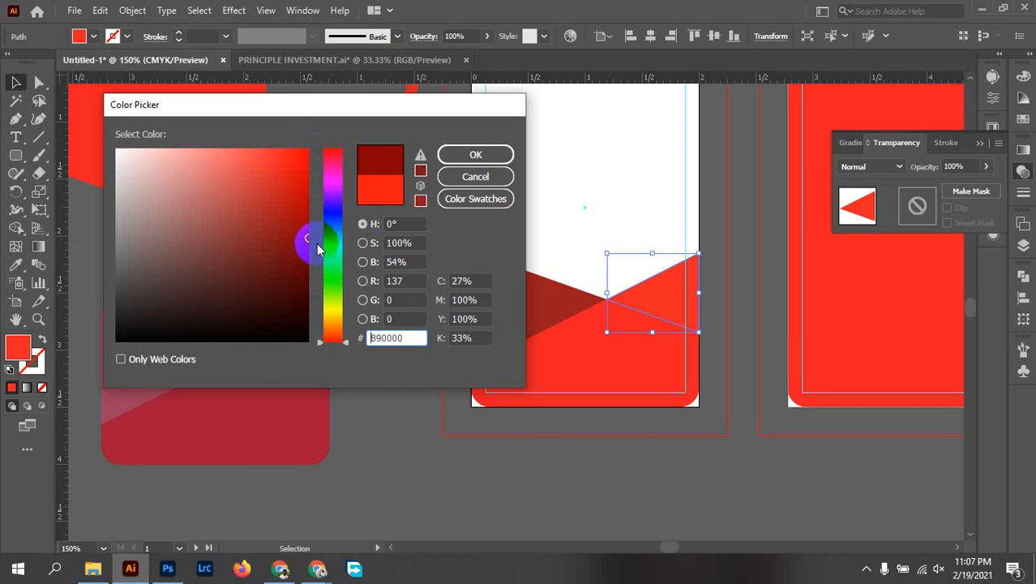
{"action": "left_click", "coordinate": [485, 154]}
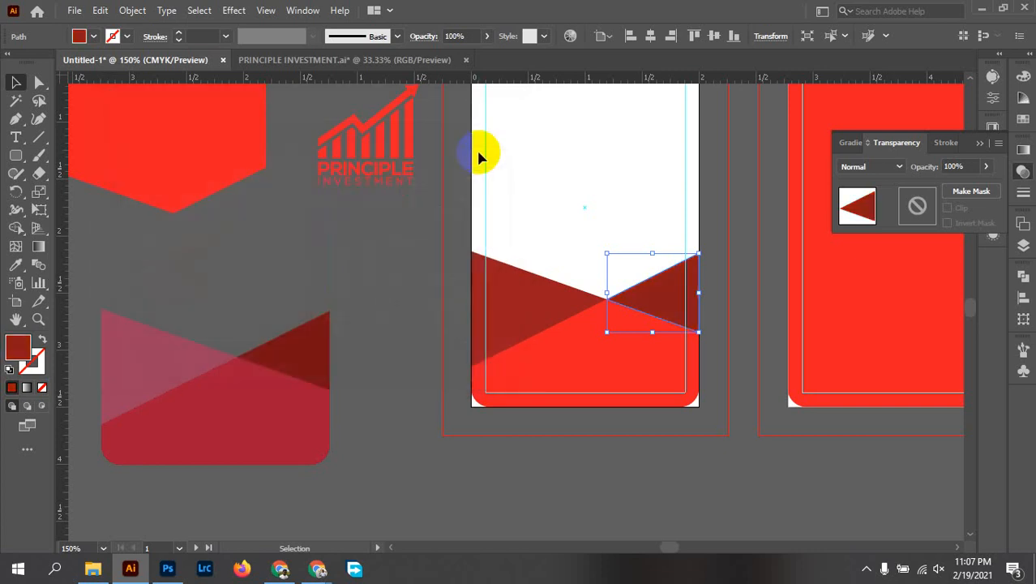
Try the C=10 M=100 Y=50 K=0 swatch on the right triangle, replacing it with the plain red swatch.
{"action": "left_click", "coordinate": [204, 98], "text": "shift"}
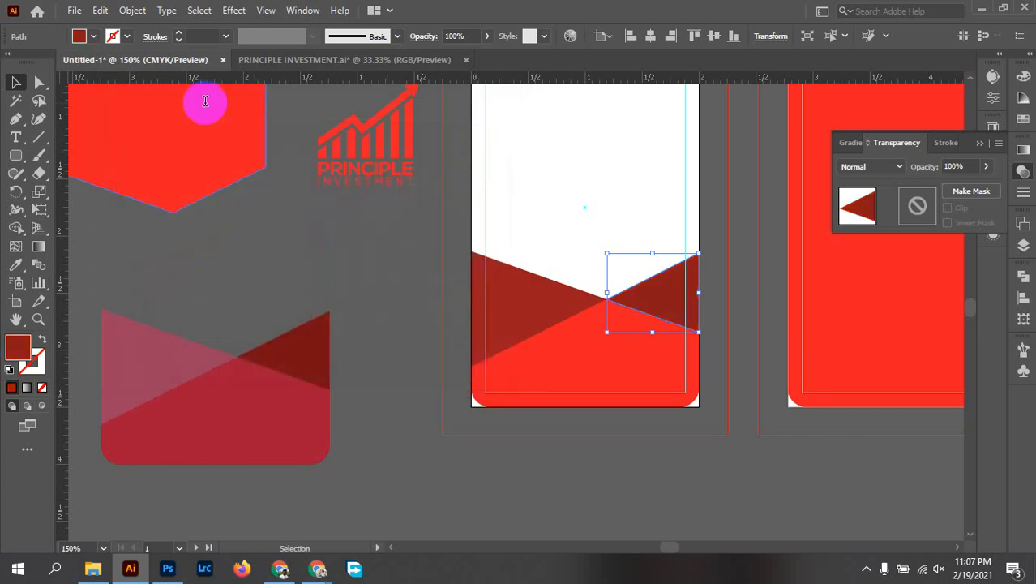
{"action": "left_click", "coordinate": [94, 37]}
{"action": "left_click", "coordinate": [30, 84]}
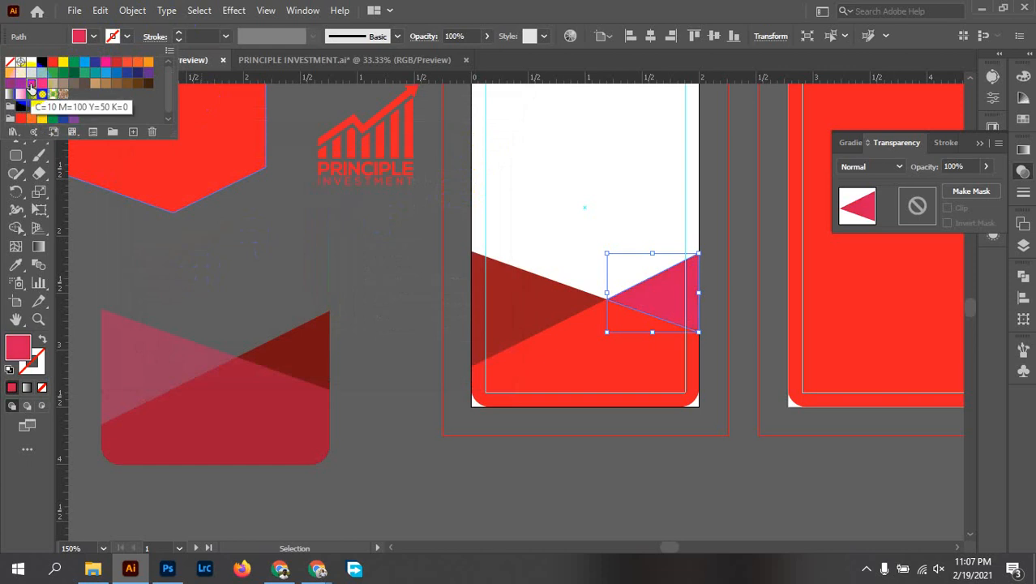
{"action": "left_click", "coordinate": [52, 62]}
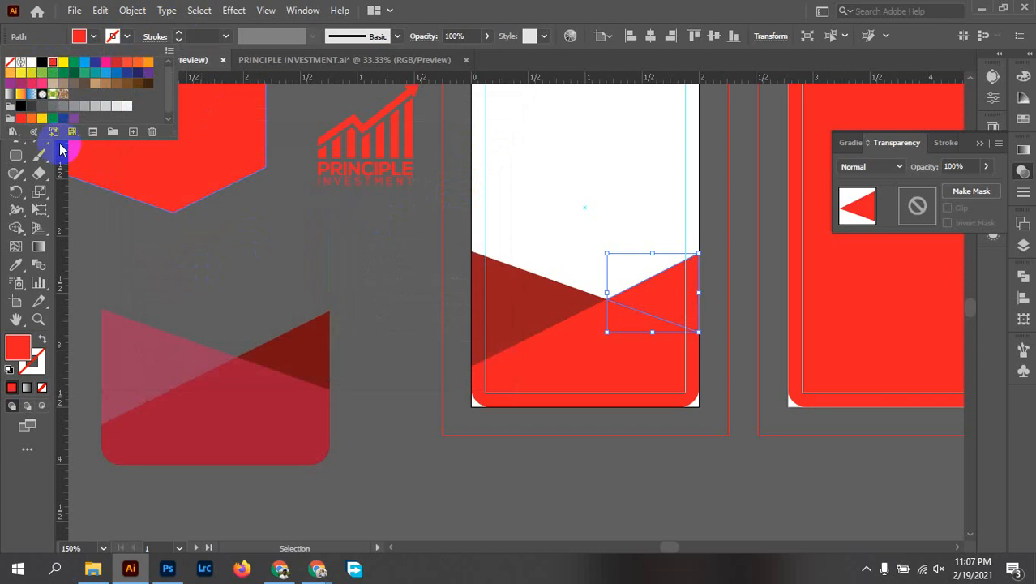
Set the right triangle's fill to the slightly darker red #d80010.
{"action": "double_click", "coordinate": [18, 347]}
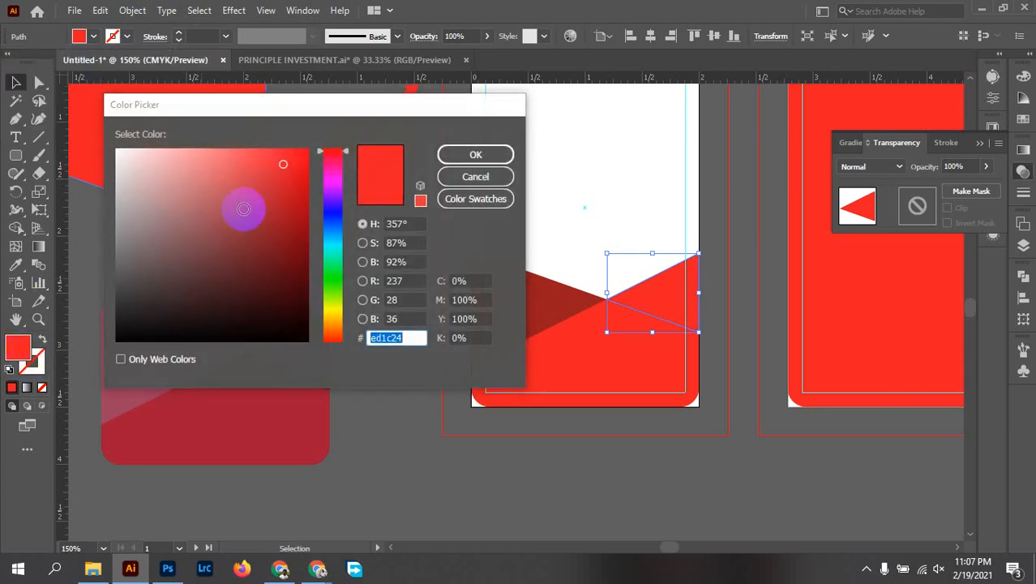
{"action": "left_click", "coordinate": [293, 175]}
{"action": "mouse_move", "coordinate": [293, 176]}
{"action": "left_mouse_down"}
{"action": "mouse_move", "coordinate": [306, 247]}
{"action": "mouse_move", "coordinate": [334, 176]}
{"action": "left_mouse_up"}
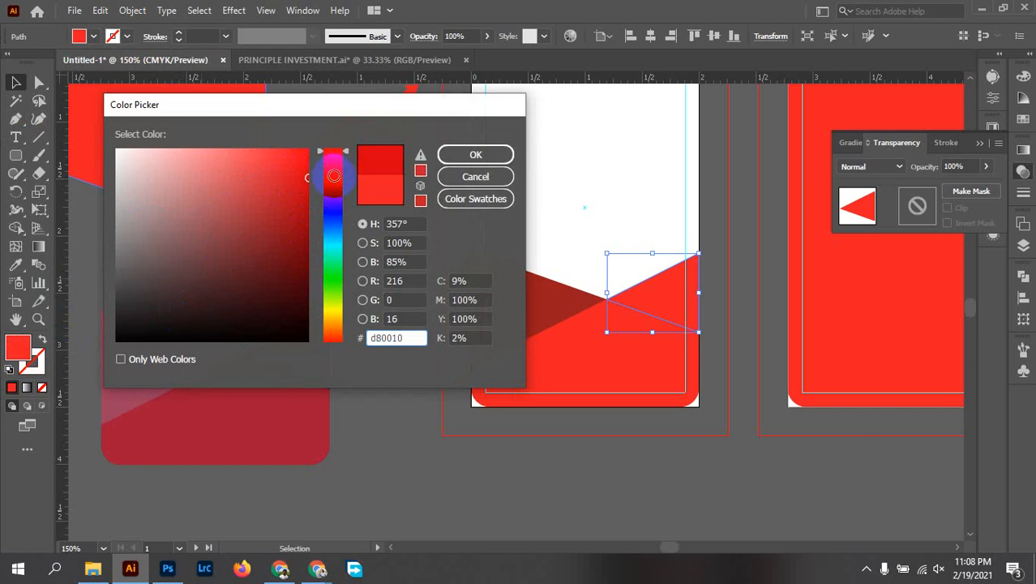
{"action": "left_click", "coordinate": [454, 155]}
{"action": "left_click", "coordinate": [649, 199]}
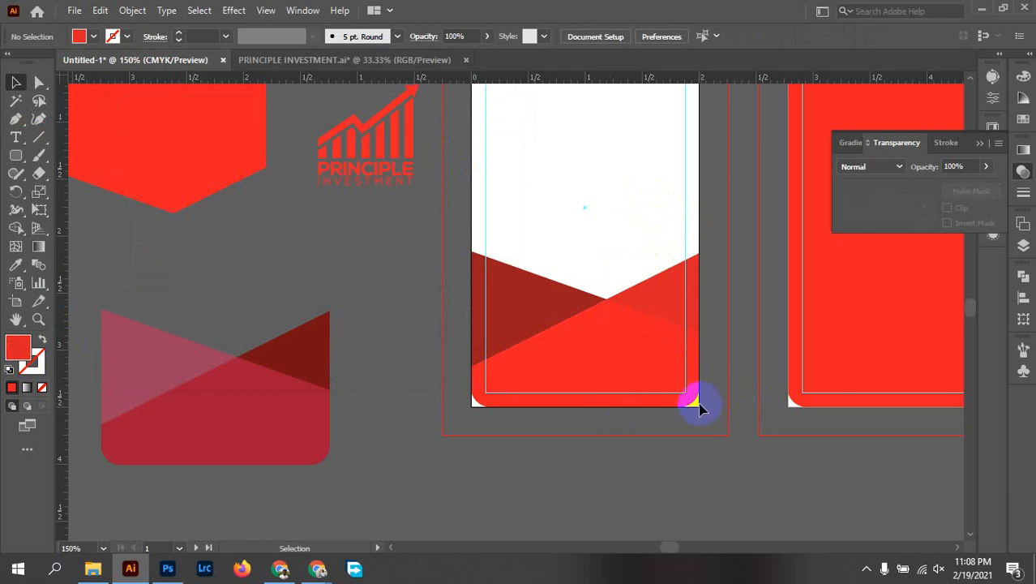
Recolor the large rounded piece at the bottom of the front card with the softer red #d82b38.
{"action": "left_click", "coordinate": [633, 389]}
{"action": "left_click", "coordinate": [693, 450]}
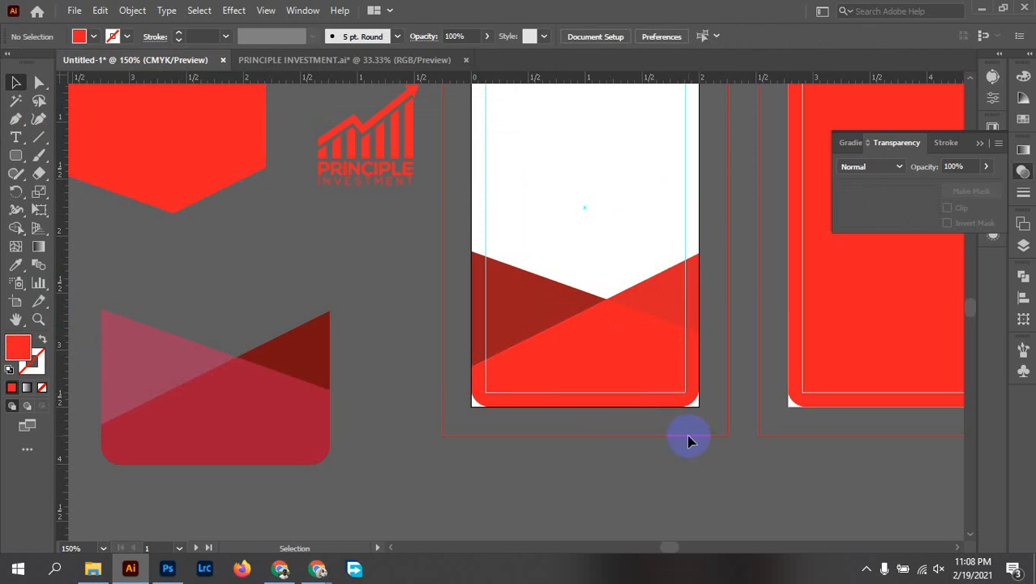
{"action": "left_click", "coordinate": [605, 386]}
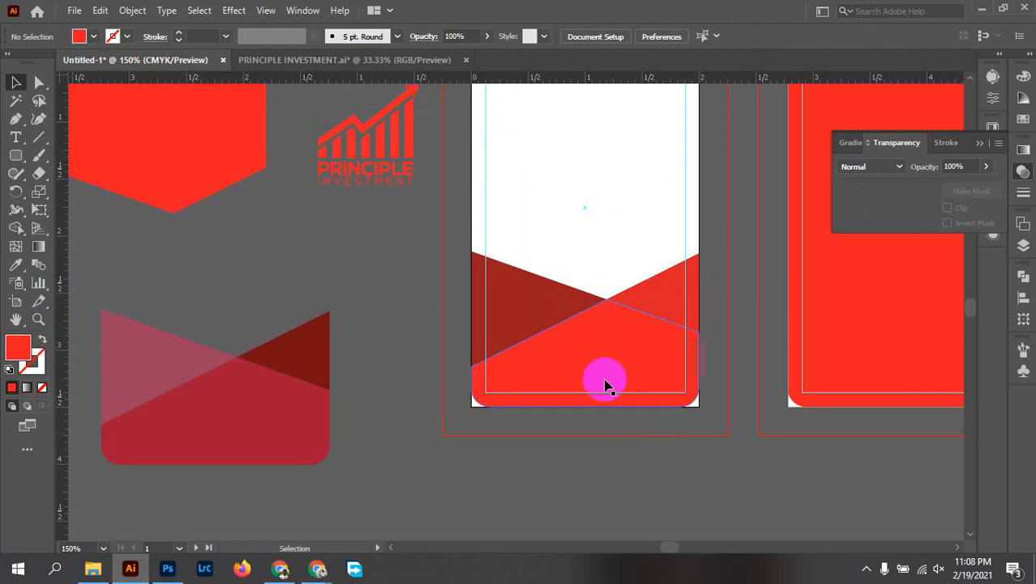
{"action": "double_click", "coordinate": [19, 347]}
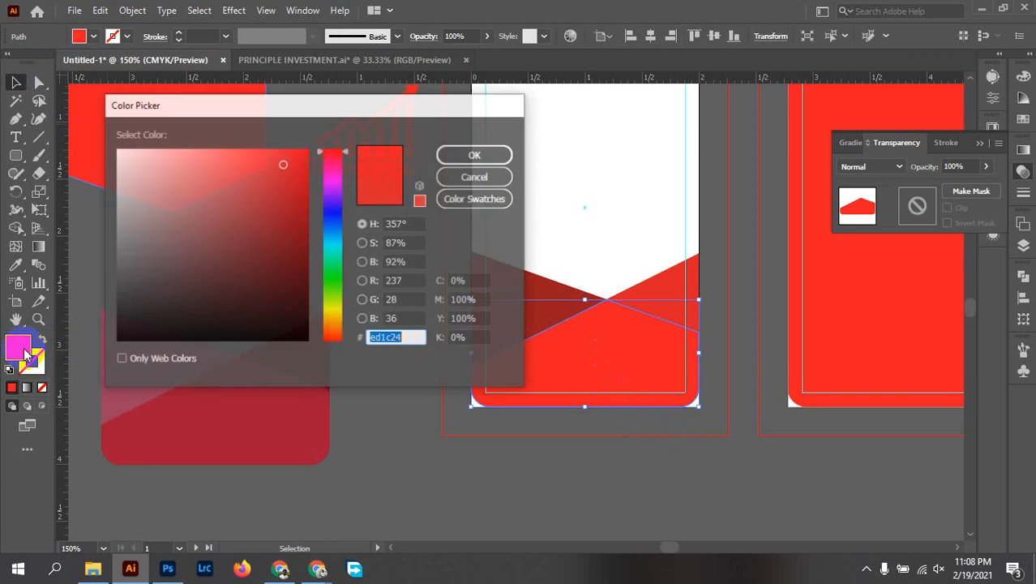
{"action": "left_click", "coordinate": [272, 173]}
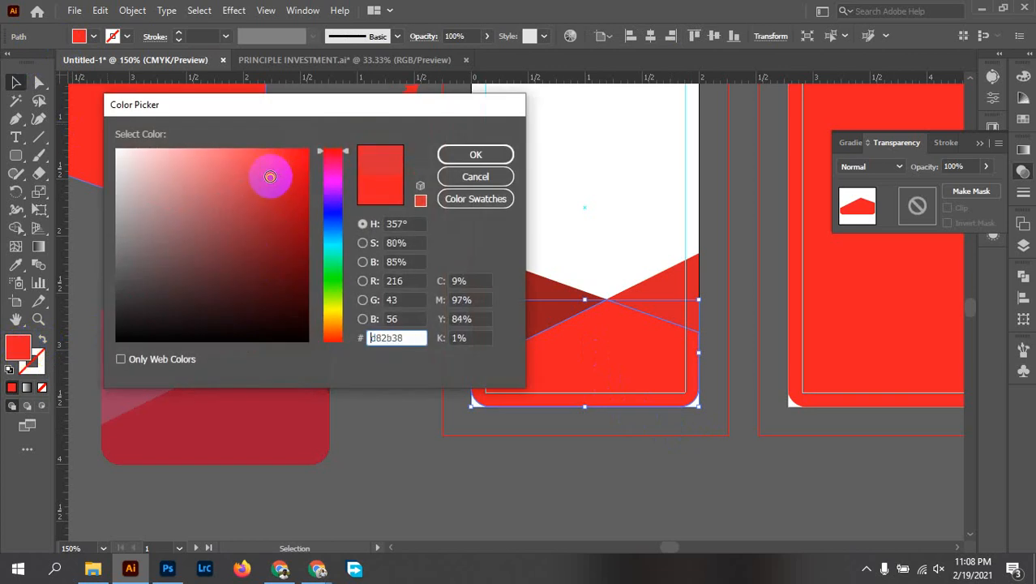
{"action": "left_click", "coordinate": [475, 154]}
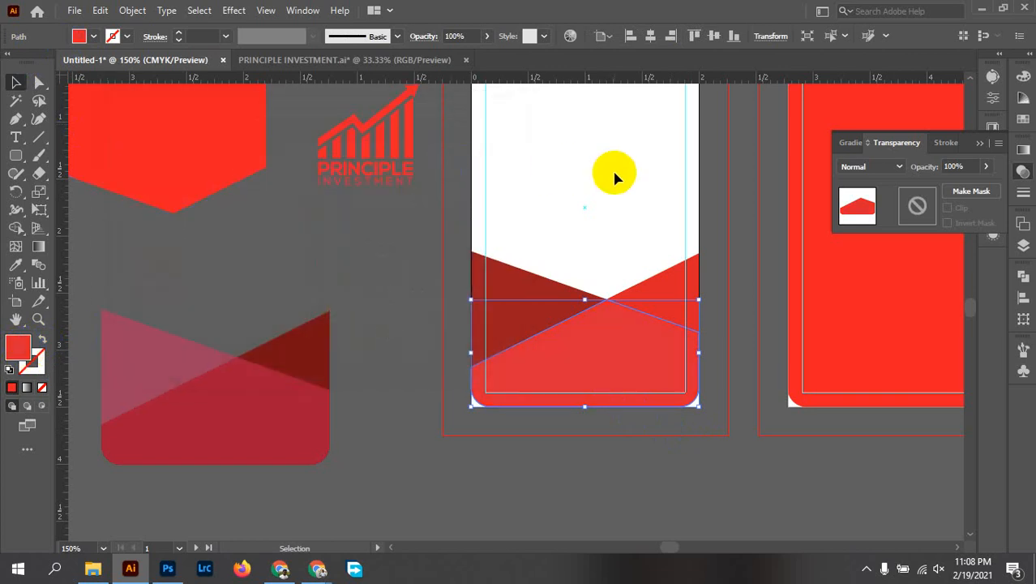
{"action": "left_click", "coordinate": [615, 178]}
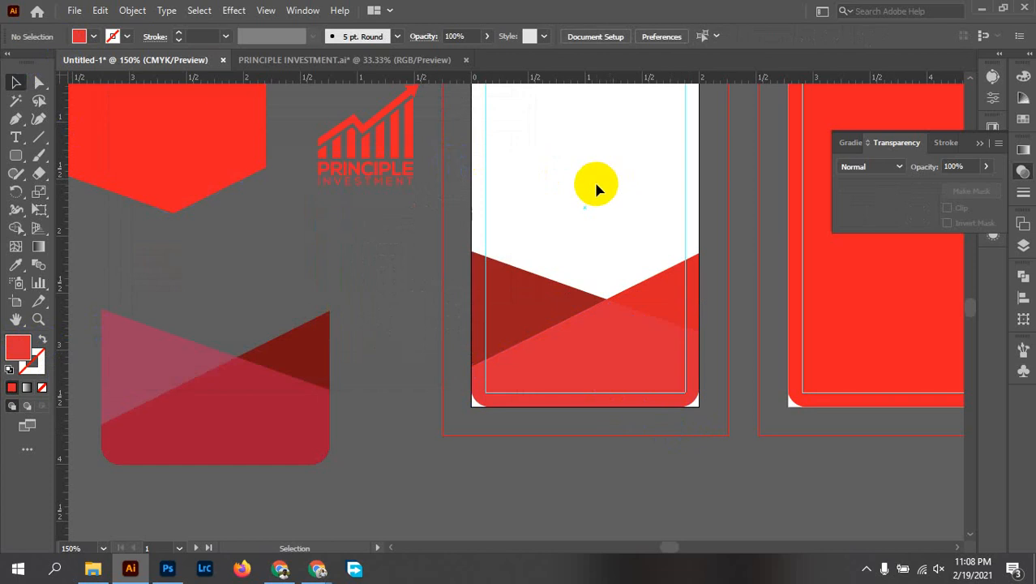
Place the red PRINCIPLE INVESTMENT logo on the white front card, enlarge it slightly, and center it vertically.
{"action": "scroll", "coordinate": [596, 184], "scroll_direction": "down", "scroll_amount": 1}
{"action": "left_click_drag", "start_coordinate": [596, 183], "coordinate": [552, 276]}
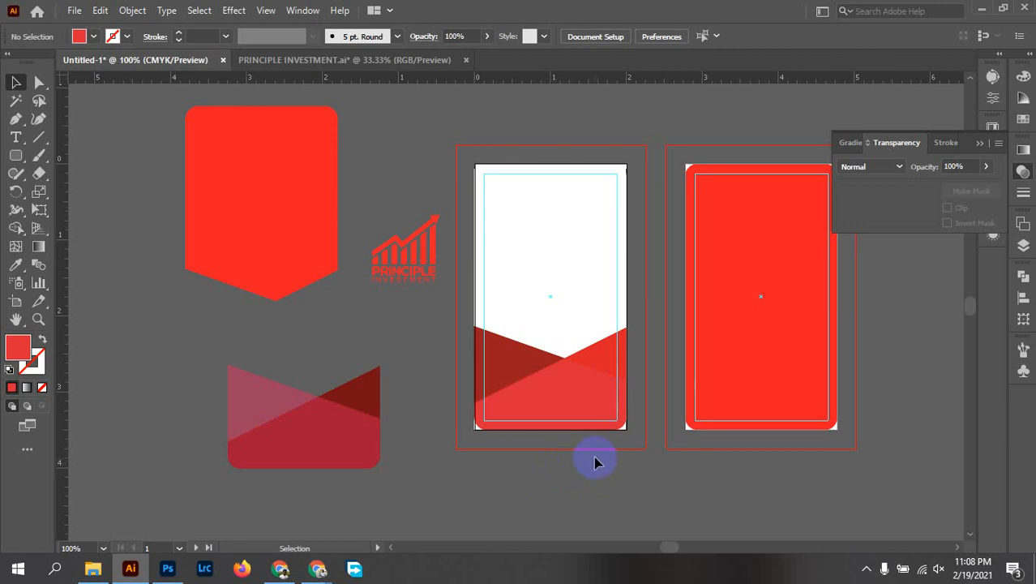
{"action": "left_click_drag", "start_coordinate": [410, 262], "coordinate": [555, 315]}
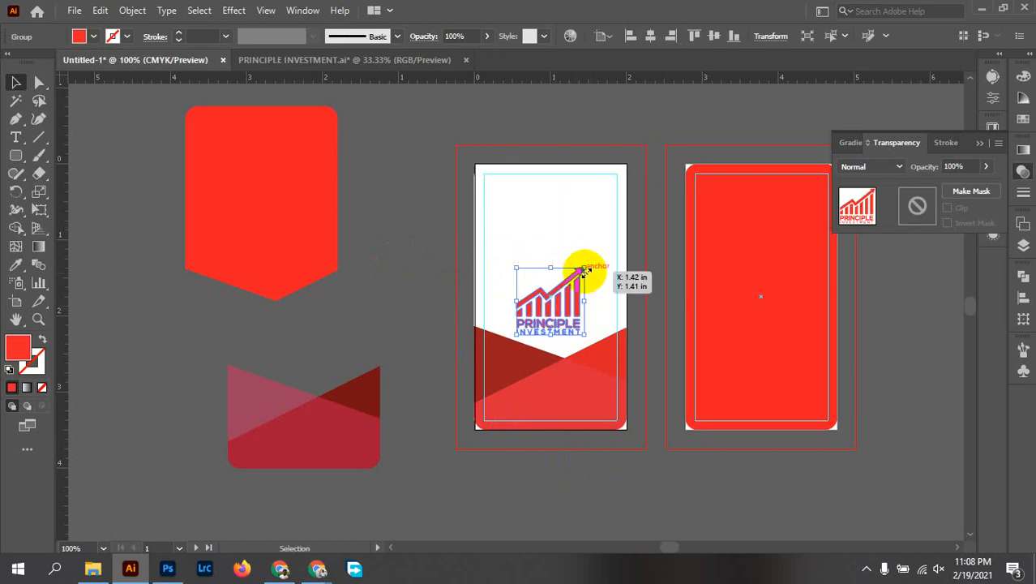
{"action": "mouse_move", "coordinate": [586, 269]}
{"action": "left_mouse_down"}
{"action": "mouse_move", "coordinate": [597, 247]}
{"action": "mouse_move", "coordinate": [596, 256]}
{"action": "left_mouse_up"}
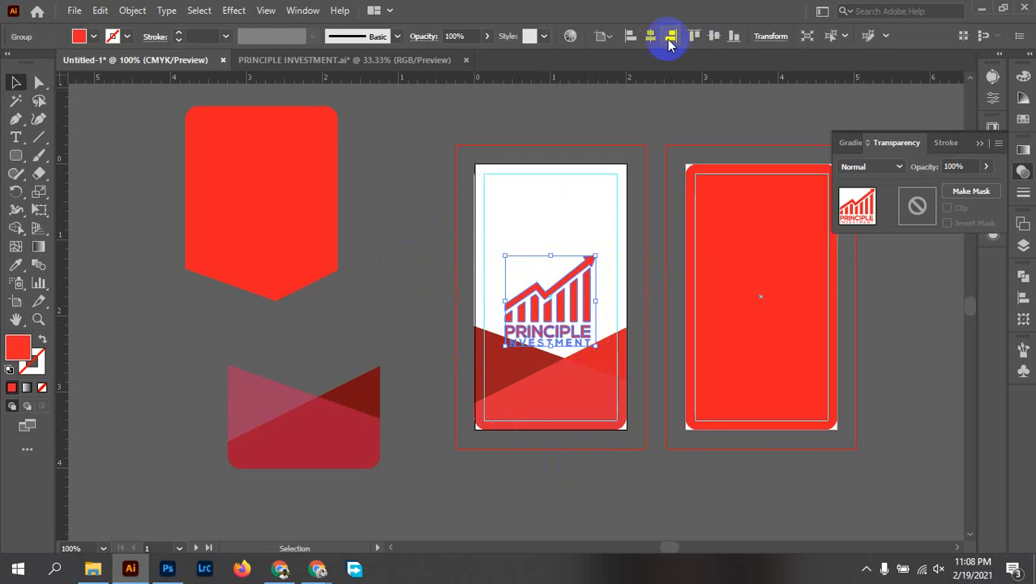
{"action": "left_click", "coordinate": [710, 36]}
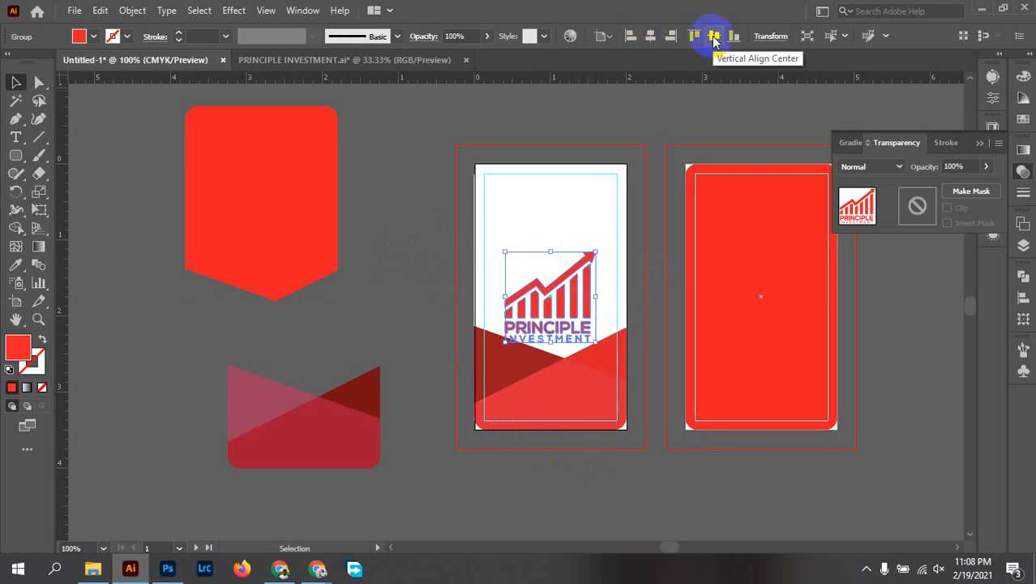
Raise the logo into the white area above the angular shapes and center it horizontally on the front artboard.
{"action": "left_click", "coordinate": [563, 188]}
{"action": "left_click_drag", "start_coordinate": [564, 326], "coordinate": [559, 278]}
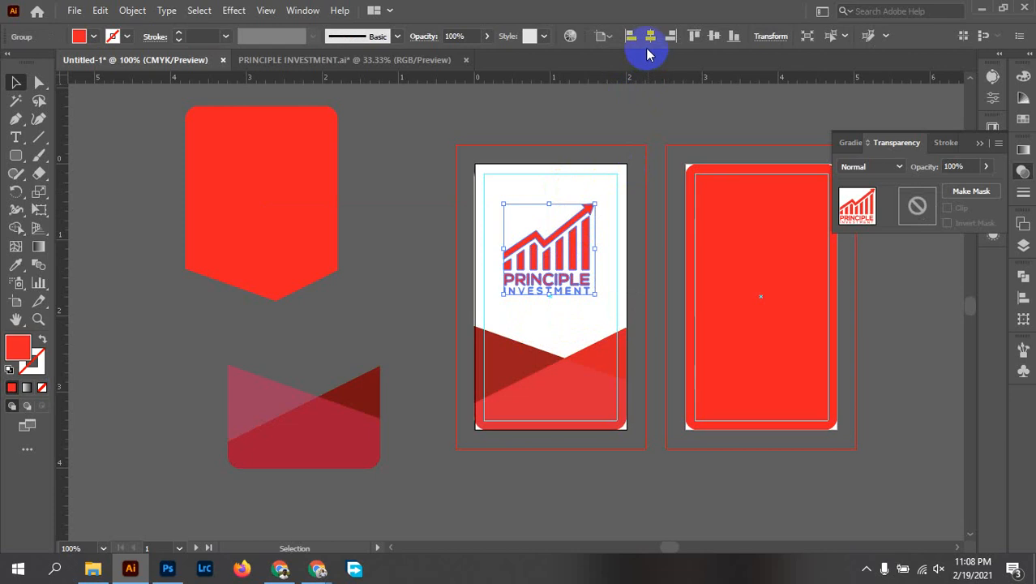
{"action": "left_click", "coordinate": [649, 37]}
{"action": "left_click", "coordinate": [585, 167]}
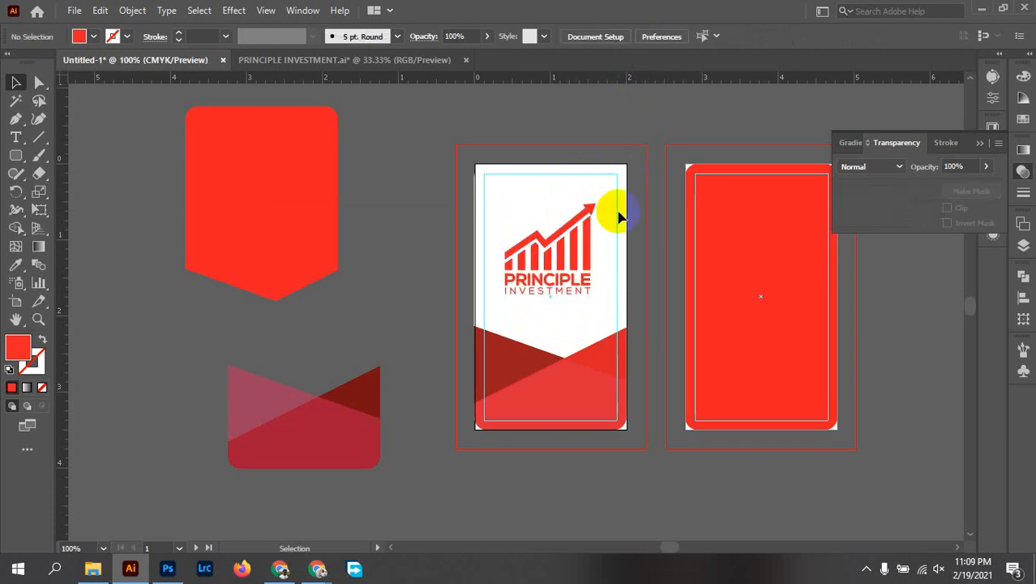
{"action": "scroll", "coordinate": [608, 255], "scroll_direction": "up", "scroll_amount": 2}
{"action": "scroll", "coordinate": [614, 242], "scroll_direction": "down", "scroll_amount": 1}
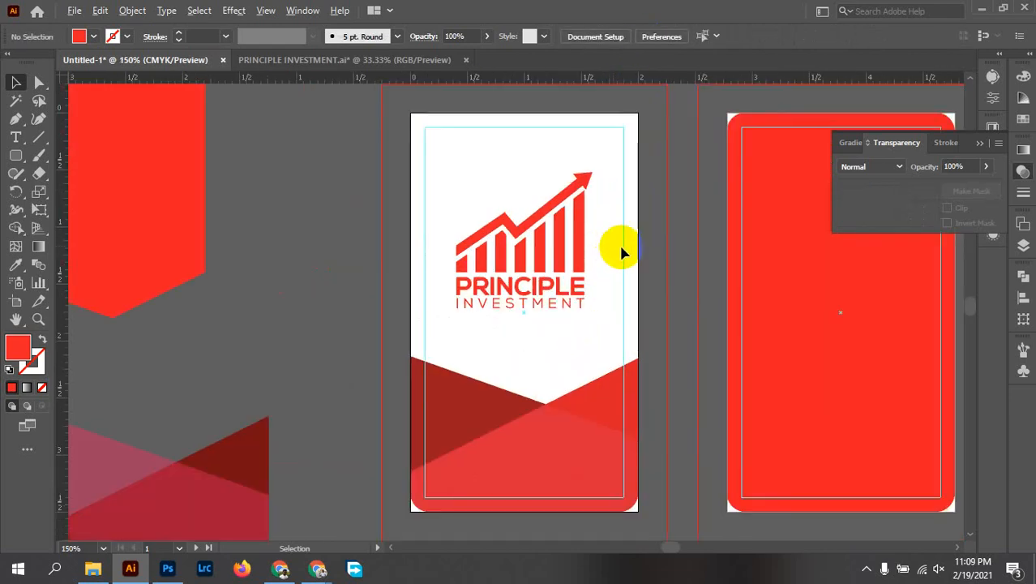
{"action": "scroll", "coordinate": [648, 316], "scroll_direction": "down", "scroll_amount": 1}
{"action": "left_click_drag", "start_coordinate": [656, 338], "coordinate": [694, 271]}
{"action": "scroll", "coordinate": [527, 407], "scroll_direction": "up", "scroll_amount": 2}
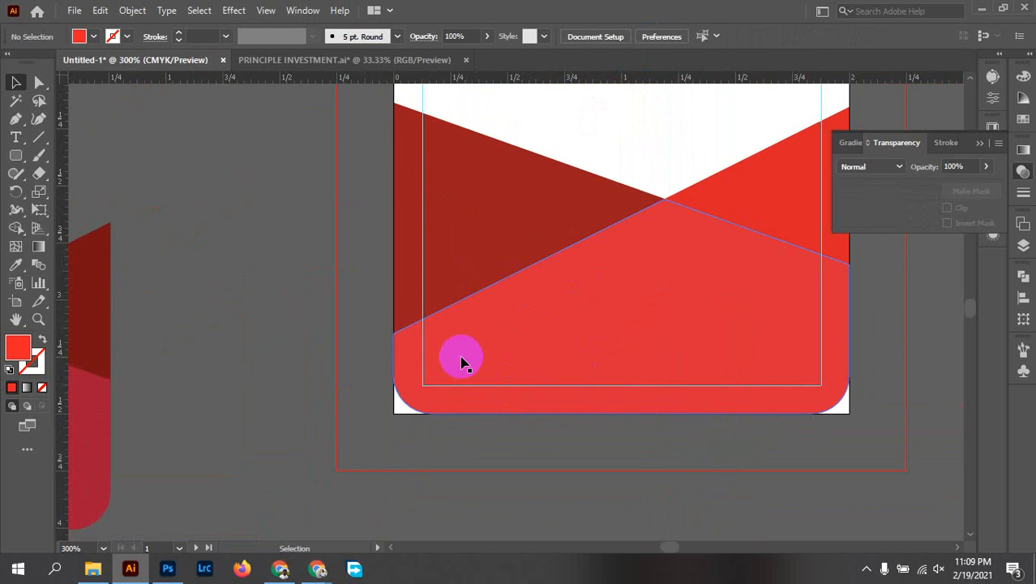
Group the red angular shapes at the bottom of the front card and lock the group.
{"action": "scroll", "coordinate": [627, 320], "scroll_direction": "down", "scroll_amount": 1}
{"action": "left_click_drag", "start_coordinate": [656, 434], "coordinate": [480, 501]}
{"action": "left_click", "coordinate": [342, 277]}
{"action": "right_click", "coordinate": [417, 320]}
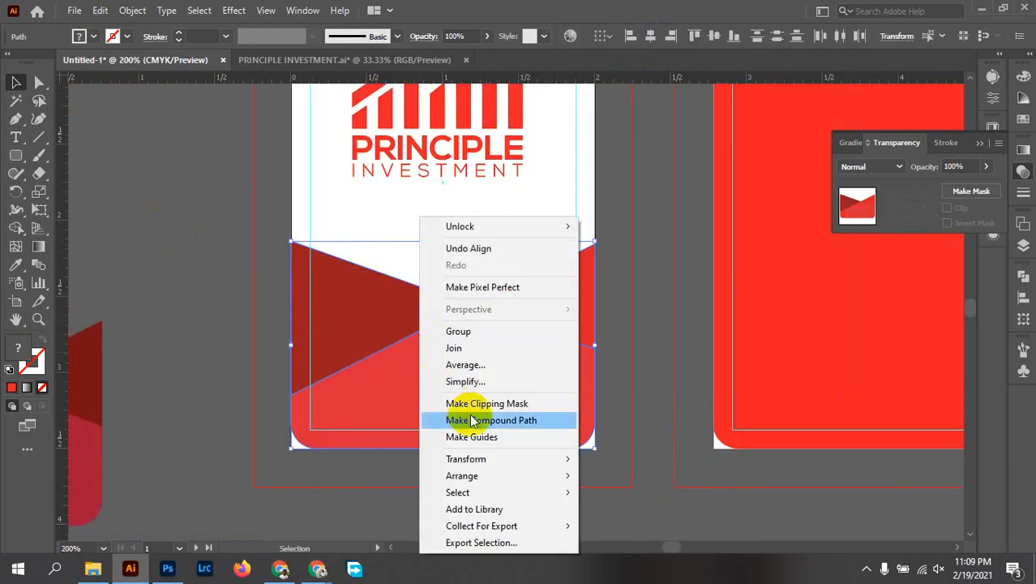
{"action": "left_click", "coordinate": [442, 331]}
{"action": "left_click", "coordinate": [132, 10]}
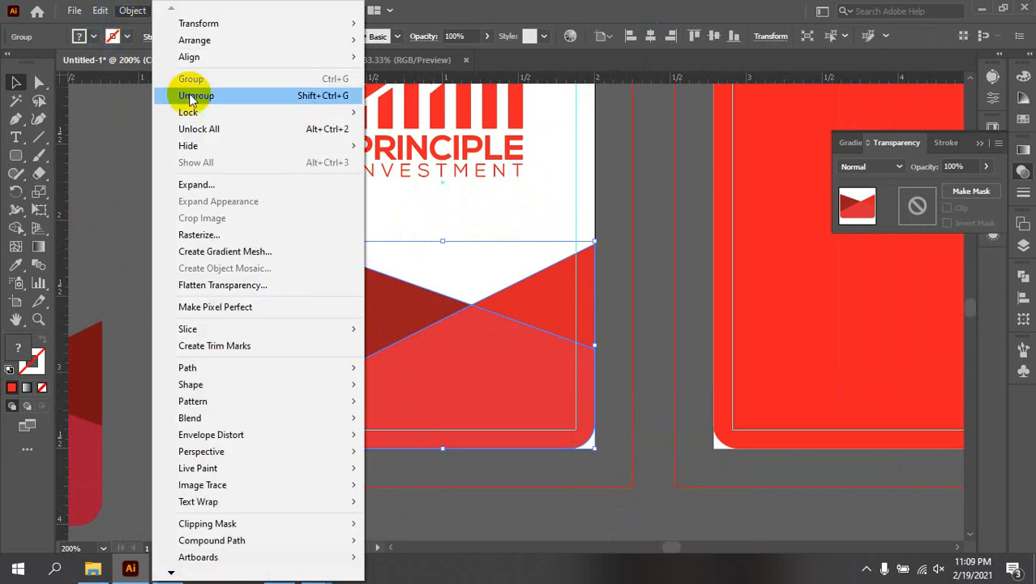
{"action": "mouse_move", "coordinate": [205, 114]}
{"action": "left_click", "coordinate": [377, 112]}
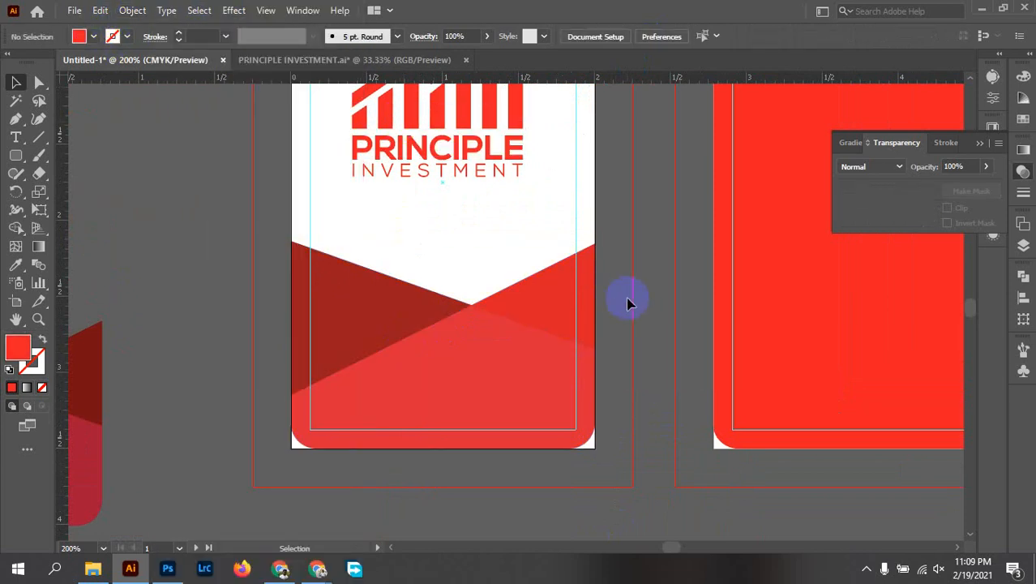
Align the spare crimson group of angular shapes to the front artboard's horizontal center and bottom edge.
{"action": "left_click_drag", "start_coordinate": [567, 347], "coordinate": [820, 306]}
{"action": "left_click", "coordinate": [255, 347]}
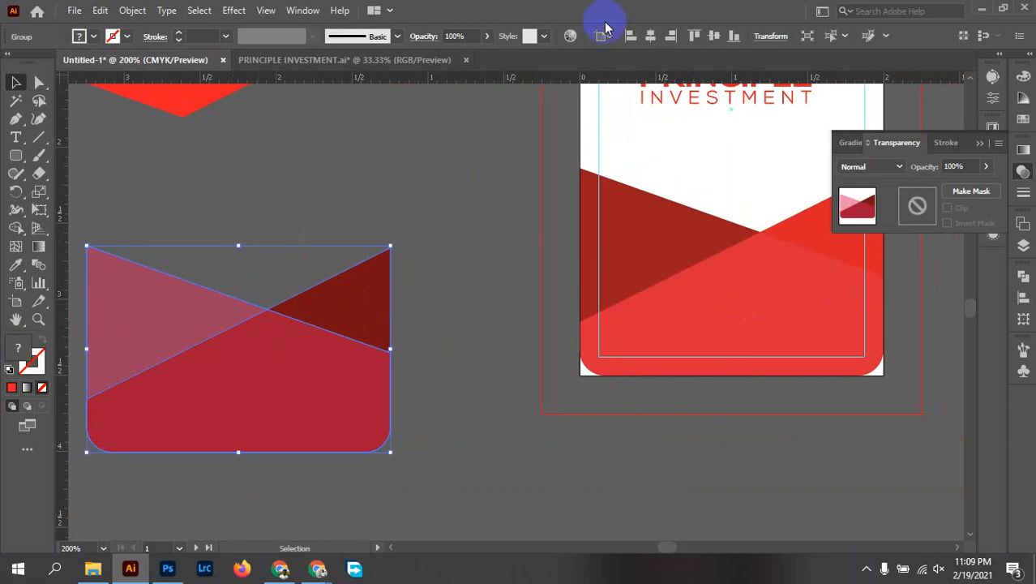
{"action": "left_click", "coordinate": [650, 36]}
{"action": "left_click", "coordinate": [734, 36]}
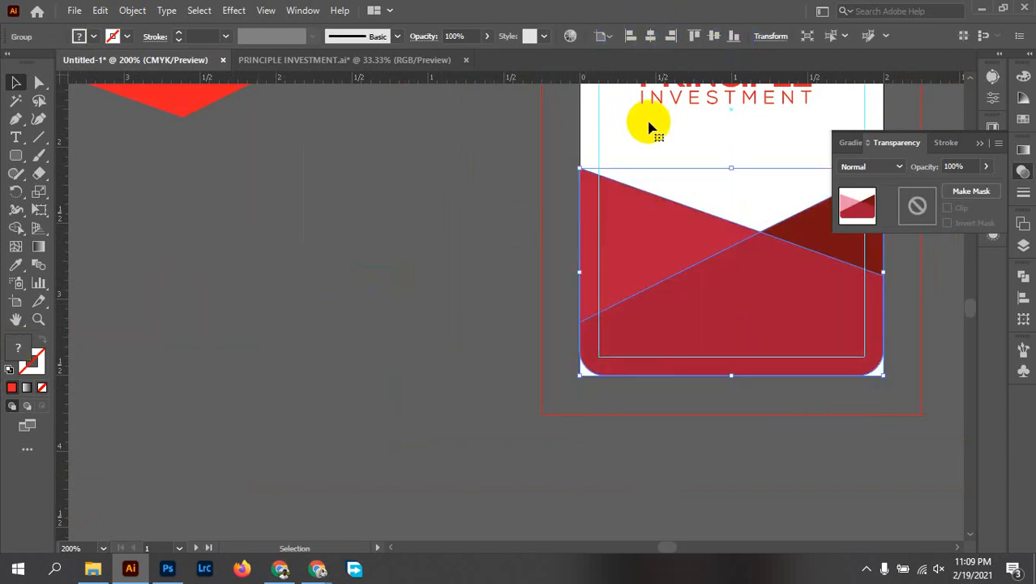
{"action": "left_click", "coordinate": [414, 349]}
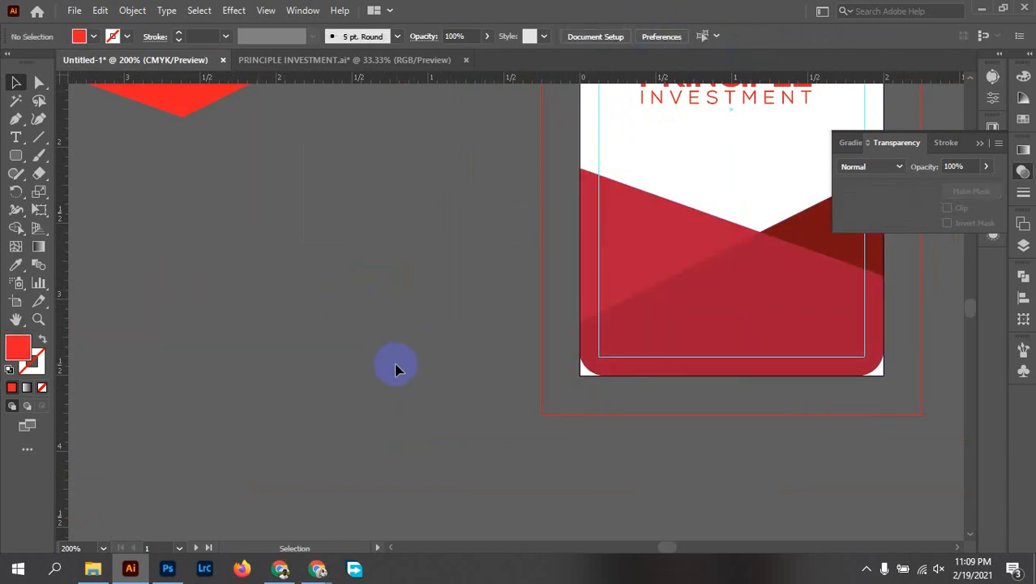
Duplicate the crimson angular group from the front card onto the empty canvas to the left of the artboards.
{"action": "left_click_drag", "start_coordinate": [396, 369], "coordinate": [127, 451]}
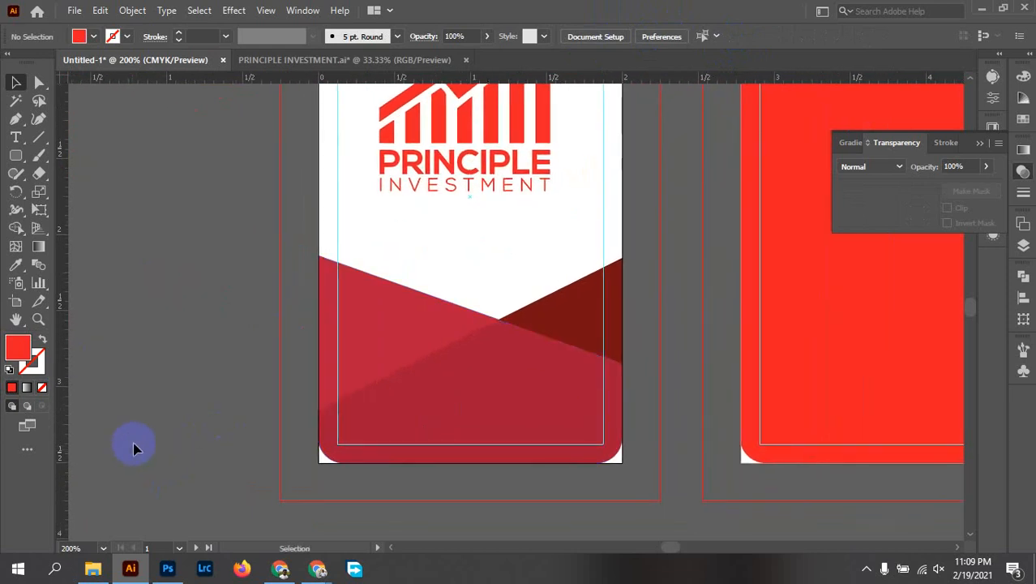
{"action": "left_click", "coordinate": [410, 416]}
{"action": "left_click", "coordinate": [404, 319]}
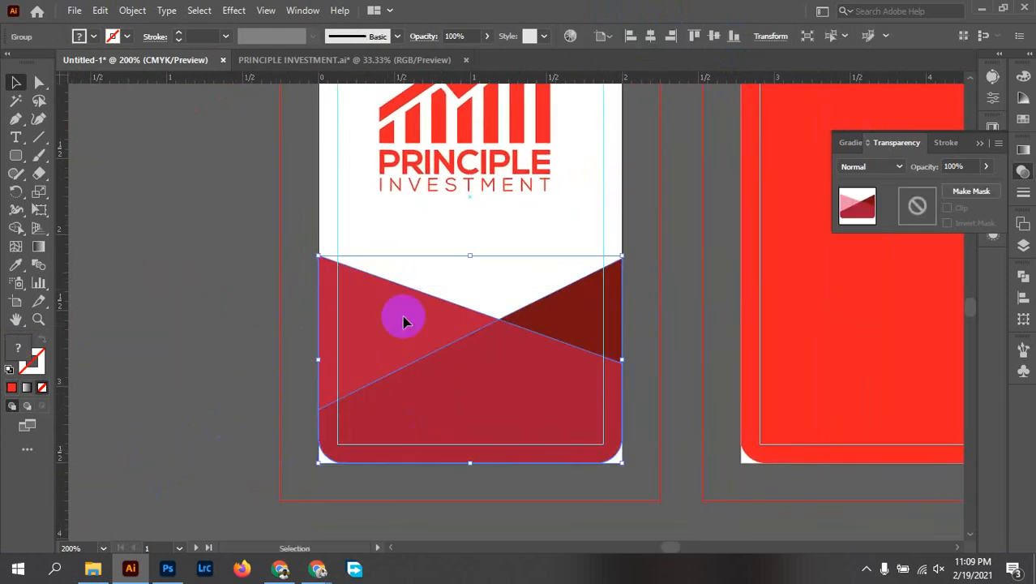
{"action": "left_click", "coordinate": [133, 11]}
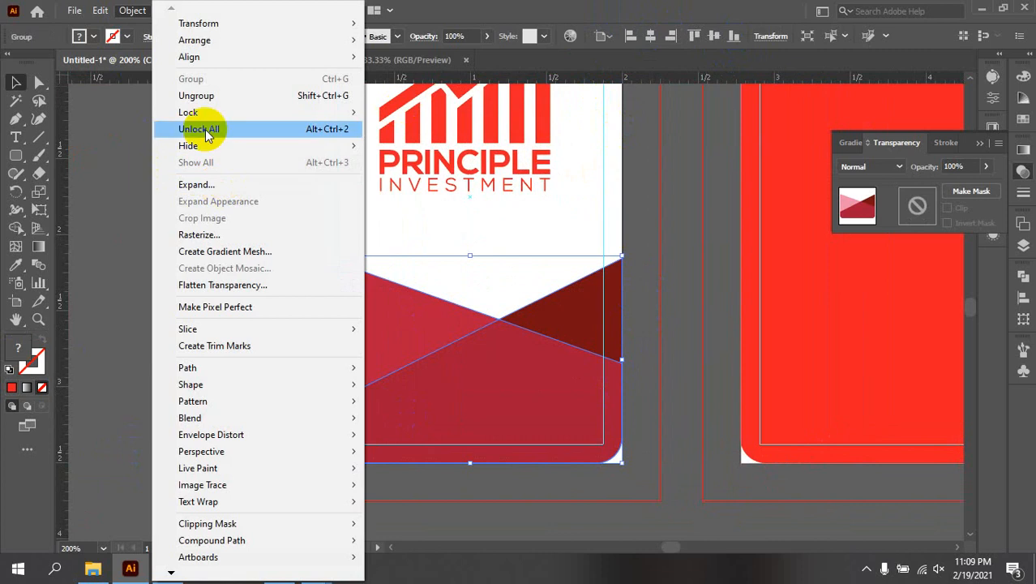
{"action": "left_click", "coordinate": [101, 282]}
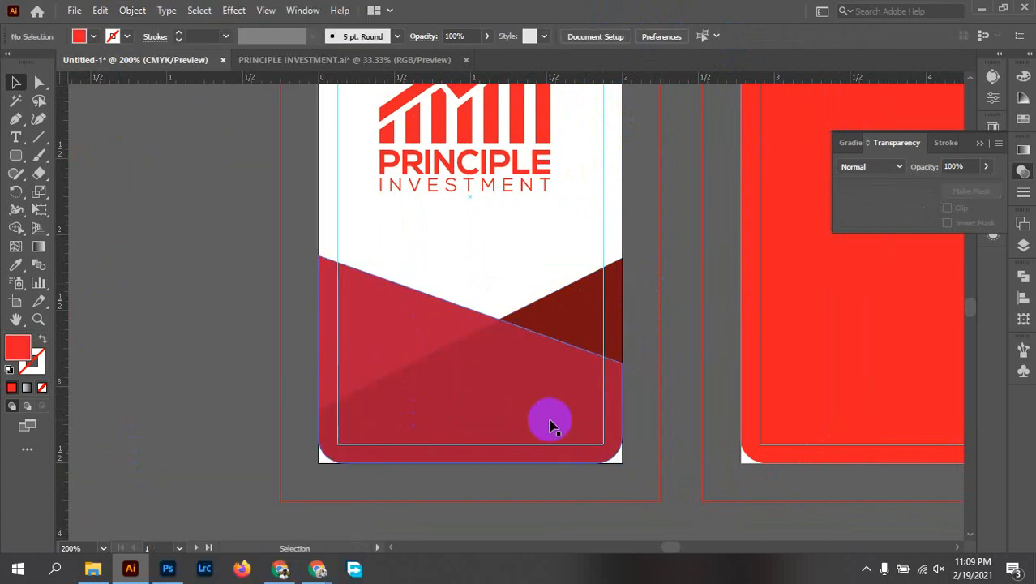
{"action": "left_click_drag", "start_coordinate": [548, 417], "coordinate": [157, 315]}
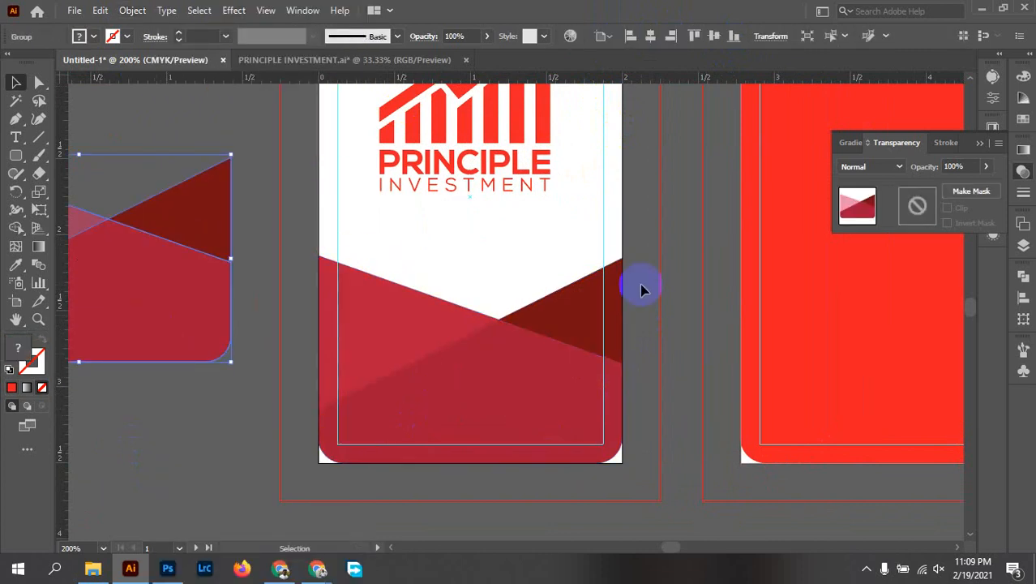
Lock the crimson angular group on the front card.
{"action": "left_click", "coordinate": [450, 444]}
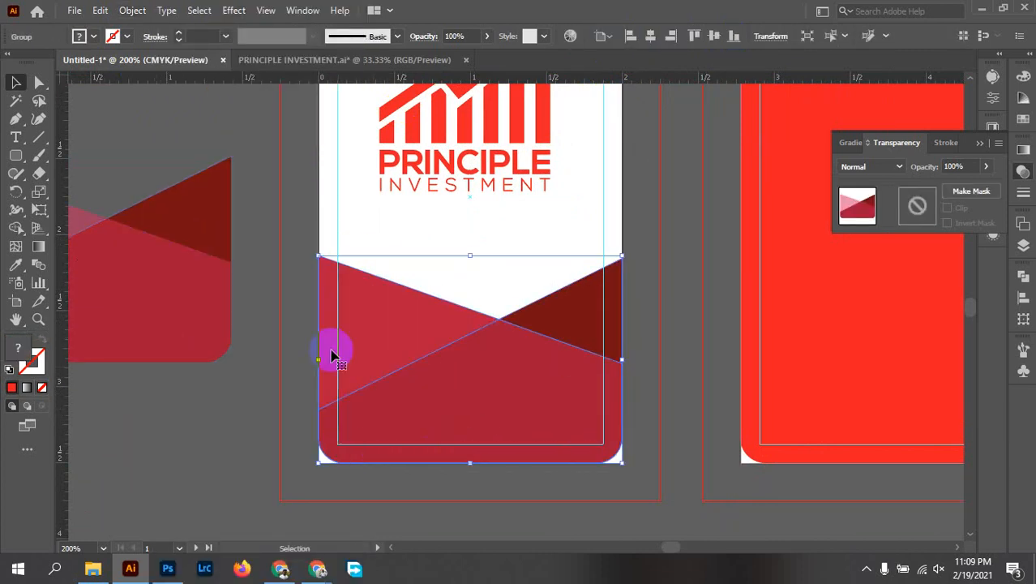
{"action": "left_click", "coordinate": [130, 12]}
{"action": "mouse_move", "coordinate": [199, 112]}
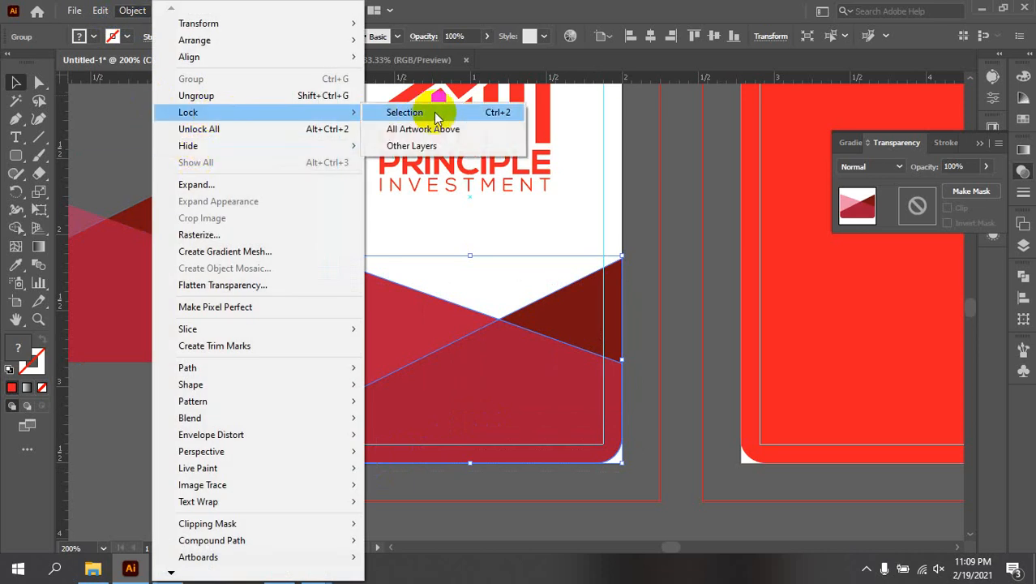
{"action": "left_click", "coordinate": [472, 110]}
Duplicate the back card's red rounded rectangle to the far left, beside the spare red shape.
{"action": "scroll", "coordinate": [660, 313], "scroll_direction": "down", "scroll_amount": 3}
{"action": "left_click_drag", "start_coordinate": [645, 340], "coordinate": [504, 441]}
{"action": "left_click", "coordinate": [600, 357]}
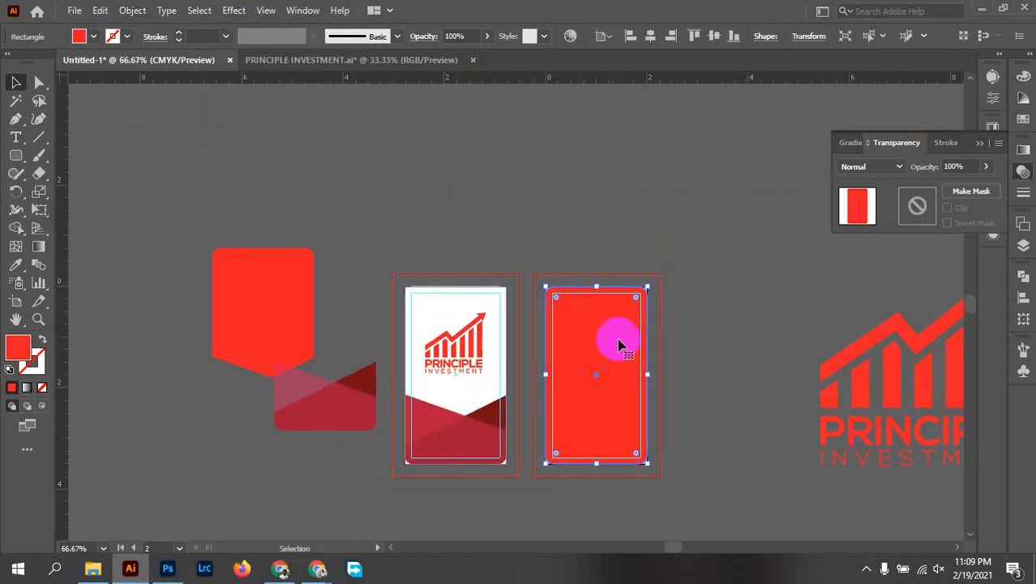
{"action": "left_click_drag", "start_coordinate": [600, 350], "coordinate": [150, 307]}
{"action": "left_click", "coordinate": [707, 274]}
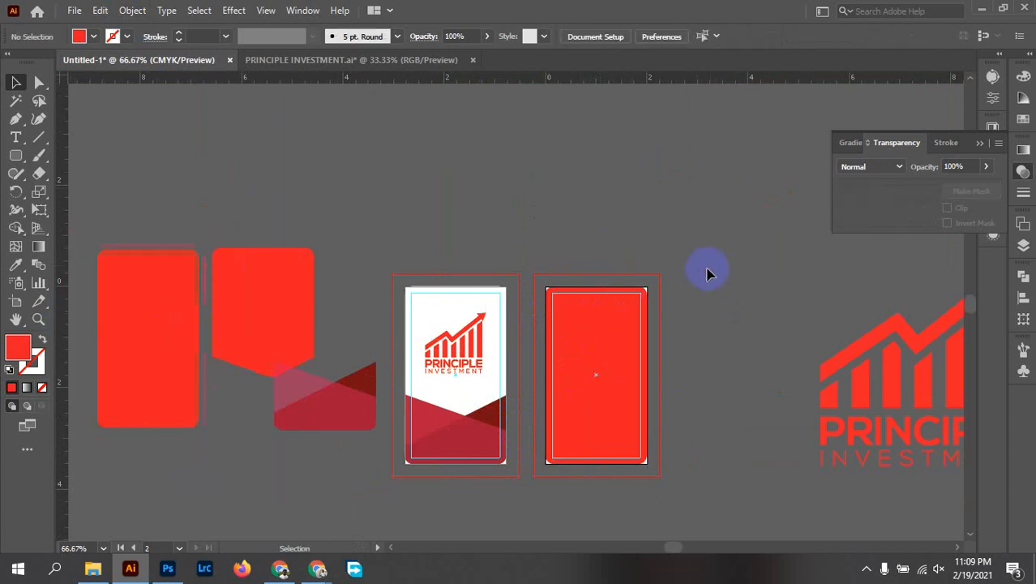
Fill the back card's rounded rectangle with white and lock it.
{"action": "left_click", "coordinate": [624, 332]}
{"action": "left_click", "coordinate": [93, 36]}
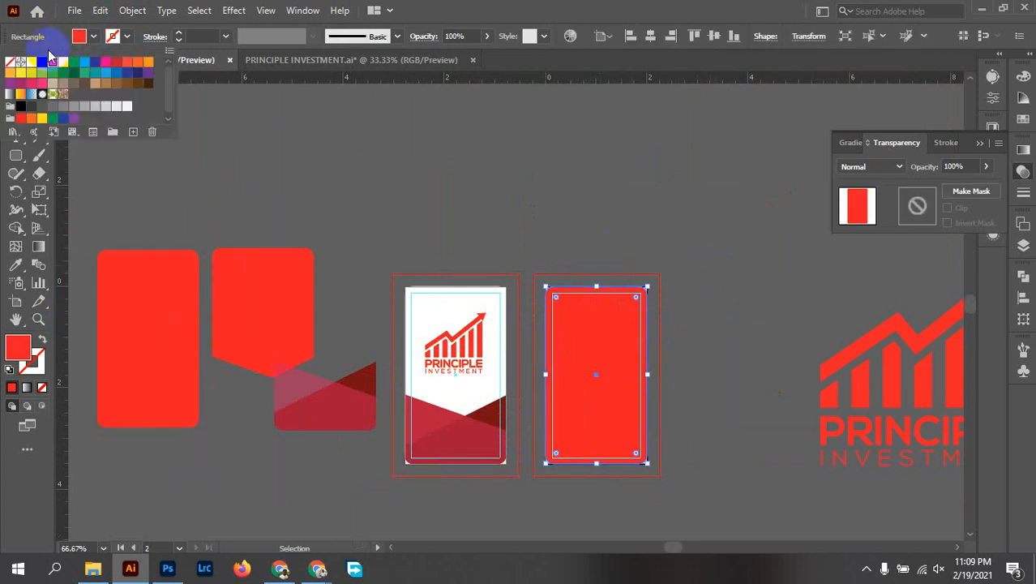
{"action": "left_click", "coordinate": [33, 64]}
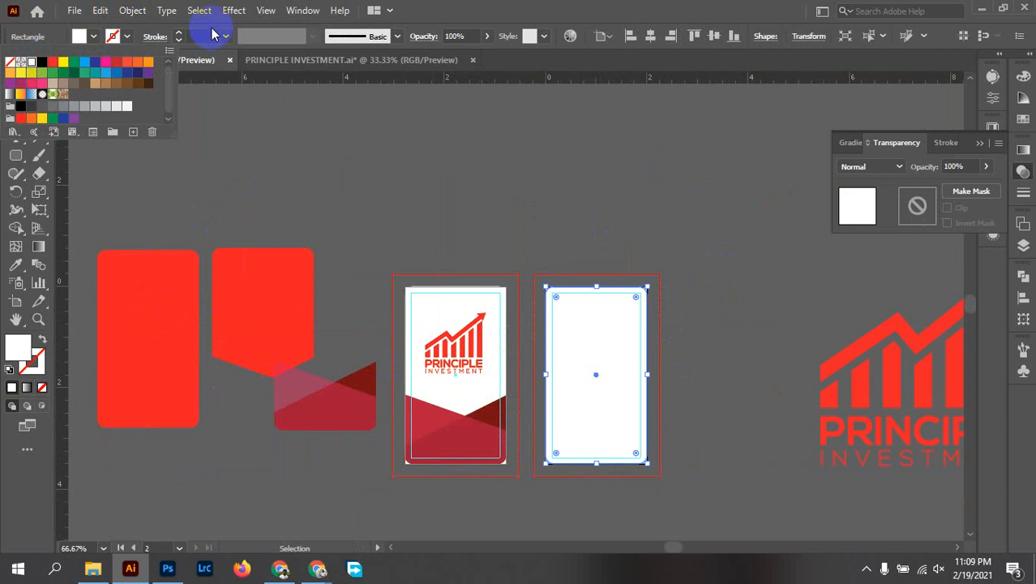
{"action": "left_click", "coordinate": [132, 10]}
{"action": "mouse_move", "coordinate": [347, 111]}
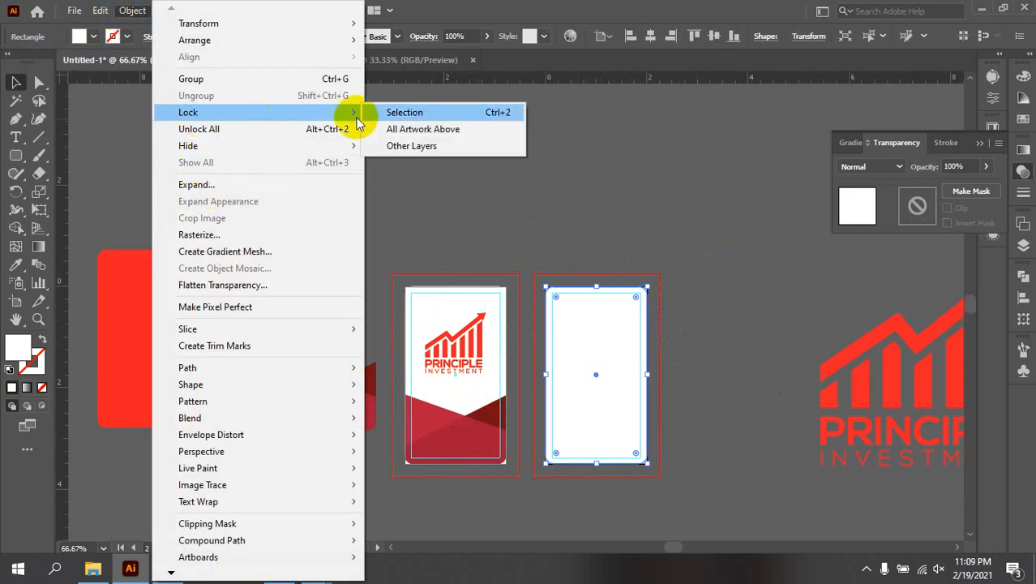
{"action": "left_click", "coordinate": [404, 112]}
Move the spare crimson angular group onto the upper part of the back card and rotate it 180°.
{"action": "left_click_drag", "start_coordinate": [598, 438], "coordinate": [742, 314]}
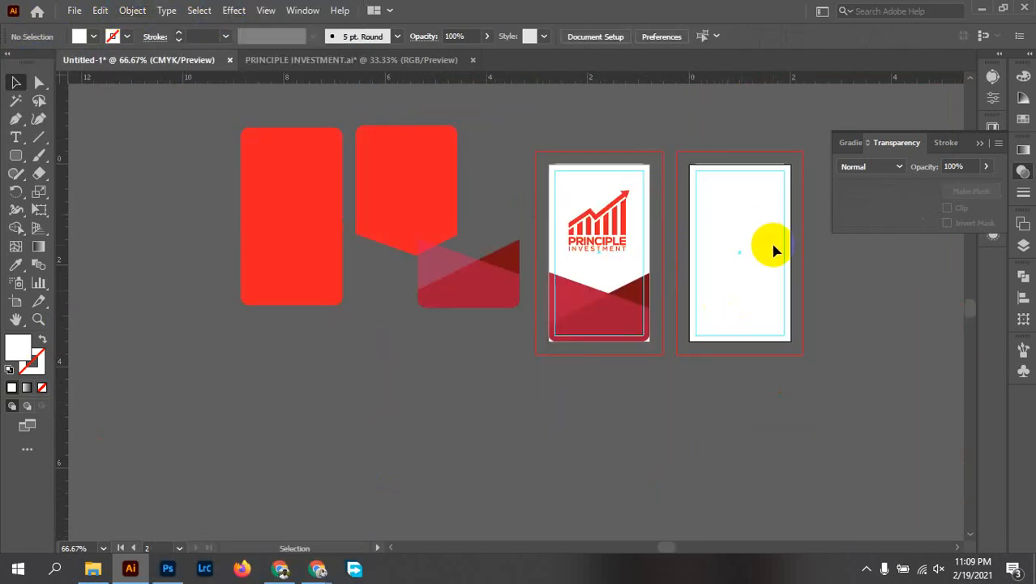
{"action": "left_click_drag", "start_coordinate": [807, 261], "coordinate": [733, 301]}
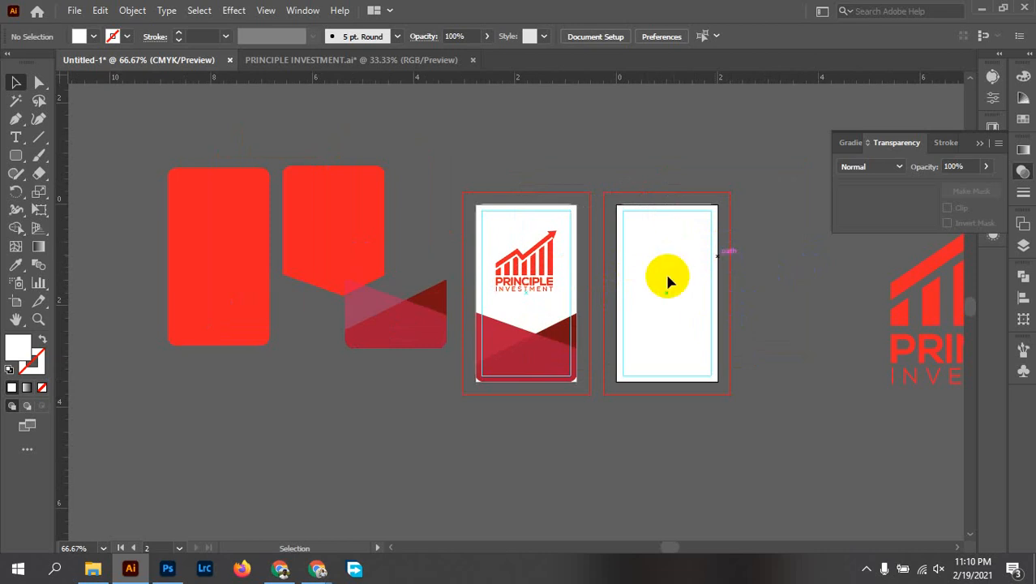
{"action": "left_click", "coordinate": [393, 331]}
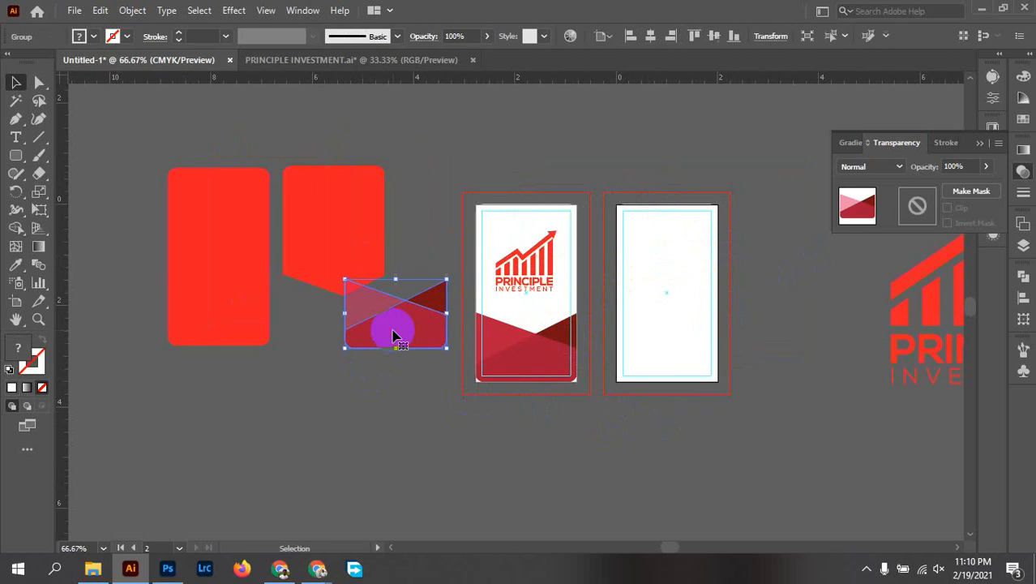
{"action": "left_click", "coordinate": [431, 415]}
{"action": "left_click_drag", "start_coordinate": [377, 331], "coordinate": [664, 274]}
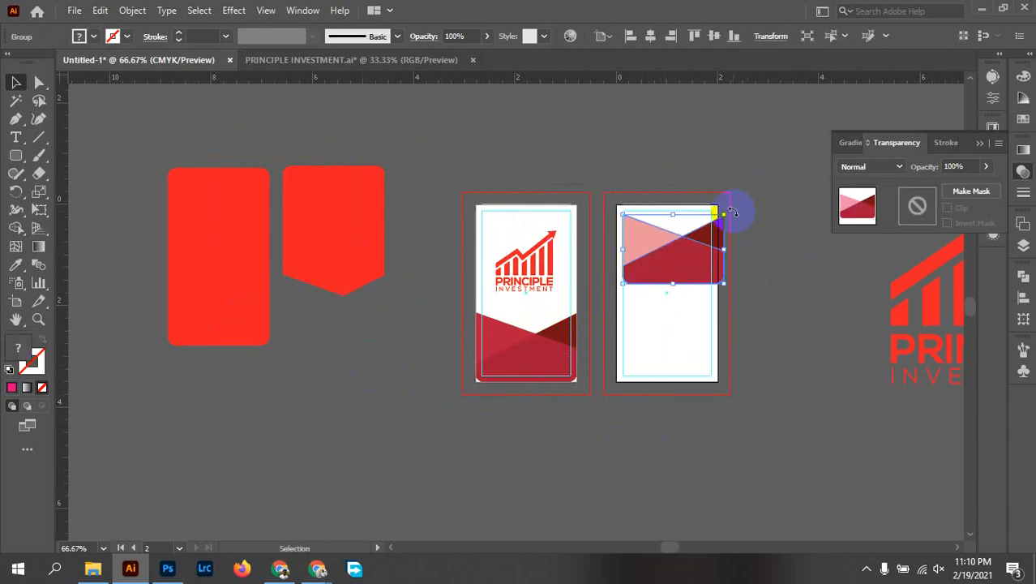
{"action": "left_click_drag", "start_coordinate": [732, 212], "coordinate": [571, 354]}
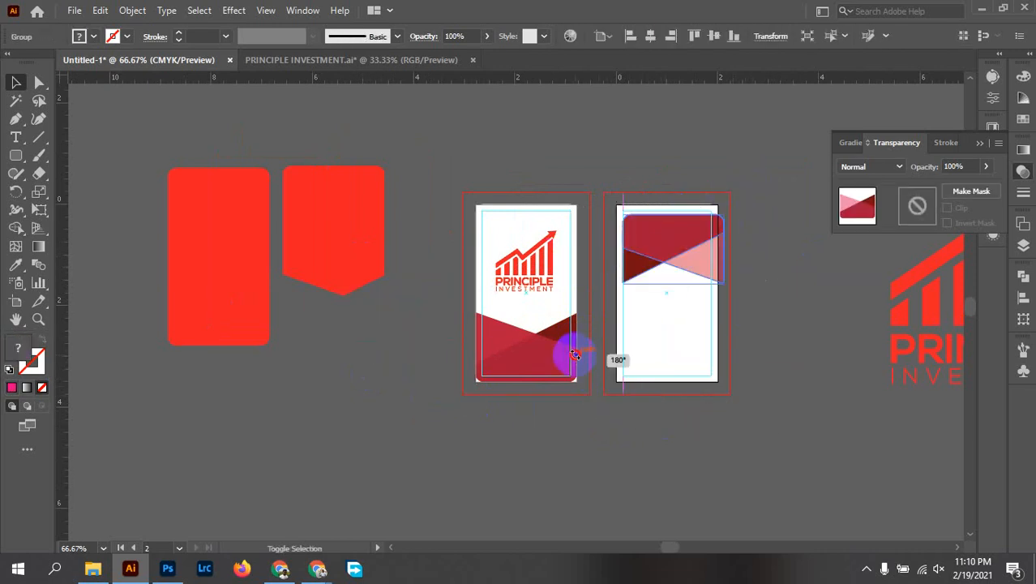
{"action": "left_click", "coordinate": [748, 258]}
Align the rotated angular group to the back artboard's horizontal center and top edge.
{"action": "scroll", "coordinate": [739, 267], "scroll_direction": "up", "scroll_amount": 2}
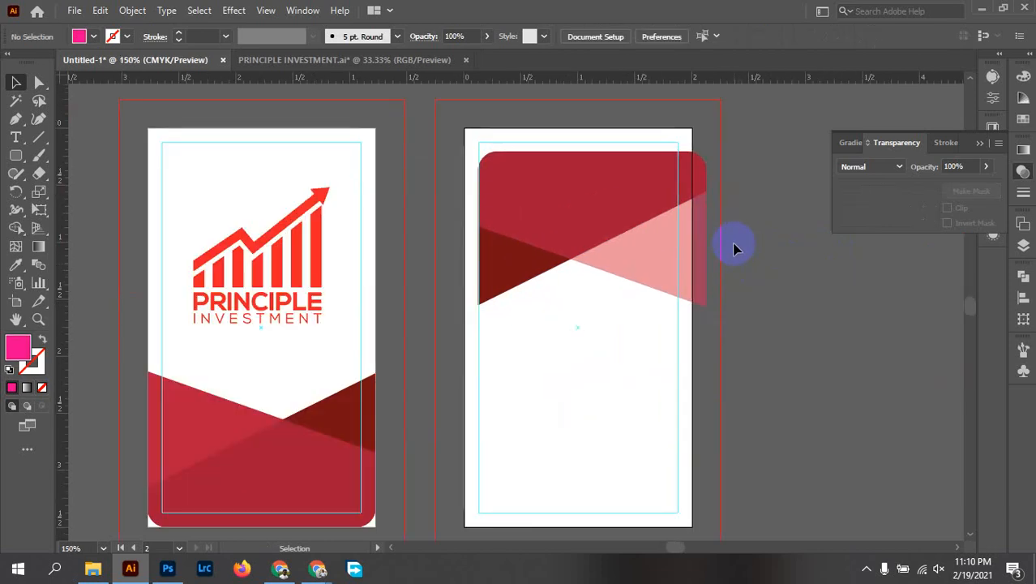
{"action": "left_click_drag", "start_coordinate": [731, 233], "coordinate": [742, 266]}
{"action": "left_click", "coordinate": [606, 247]}
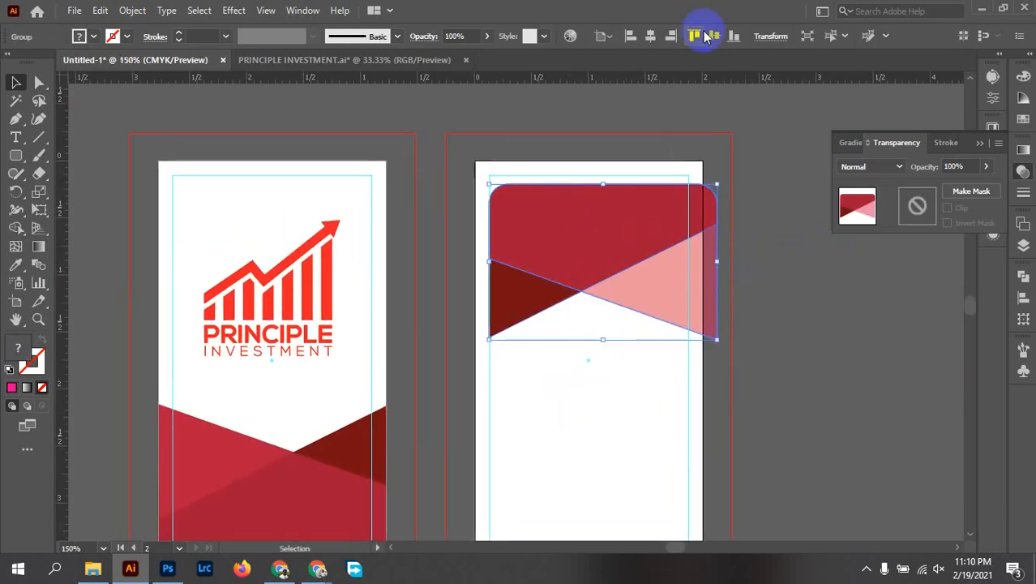
{"action": "left_click", "coordinate": [650, 35]}
{"action": "left_click", "coordinate": [714, 36]}
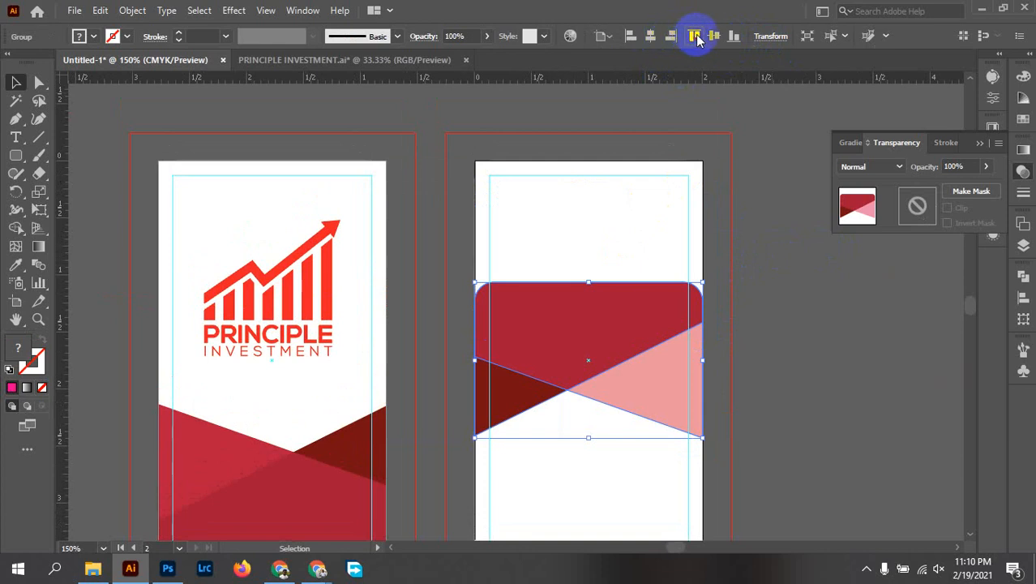
{"action": "left_click", "coordinate": [694, 35]}
{"action": "left_click", "coordinate": [745, 317]}
{"action": "scroll", "coordinate": [747, 312], "scroll_direction": "down", "scroll_amount": 1}
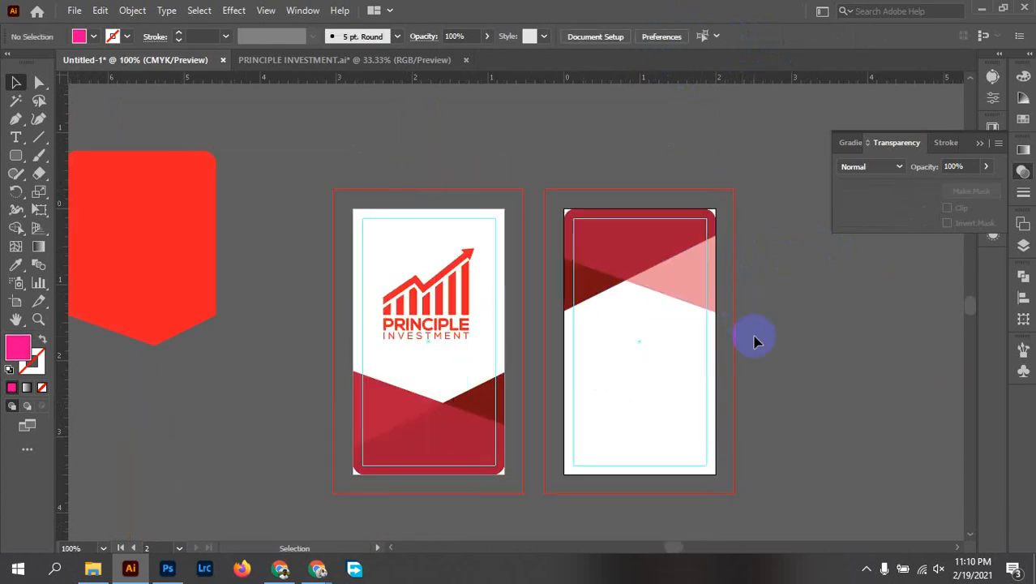
{"action": "left_click_drag", "start_coordinate": [755, 348], "coordinate": [720, 266]}
{"action": "left_click", "coordinate": [649, 177]}
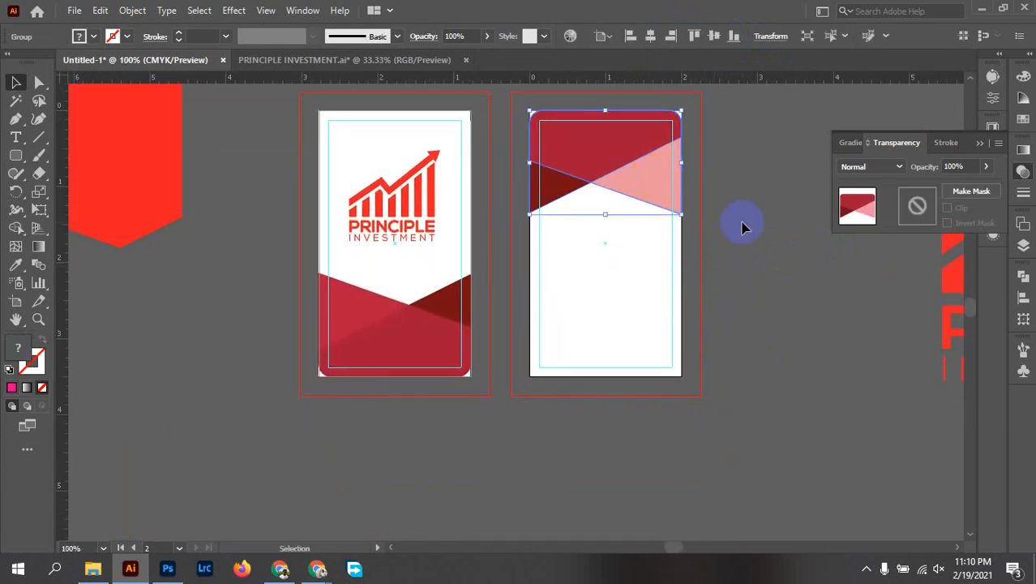
{"action": "left_click", "coordinate": [724, 248]}
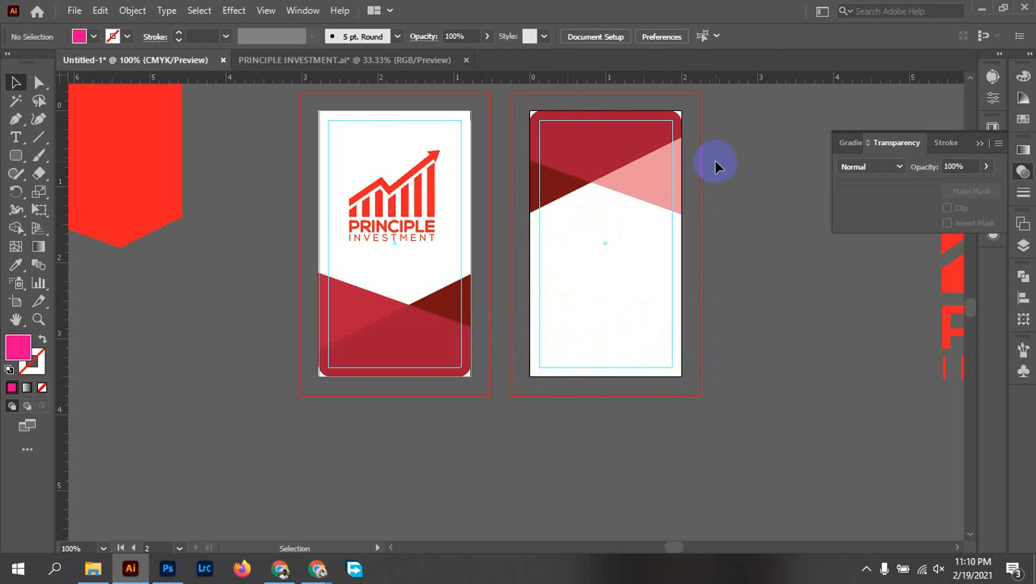
Collapse the transparency settings, unlock all locked artwork, and clear the resulting selection.
{"action": "left_click", "coordinate": [1023, 172]}
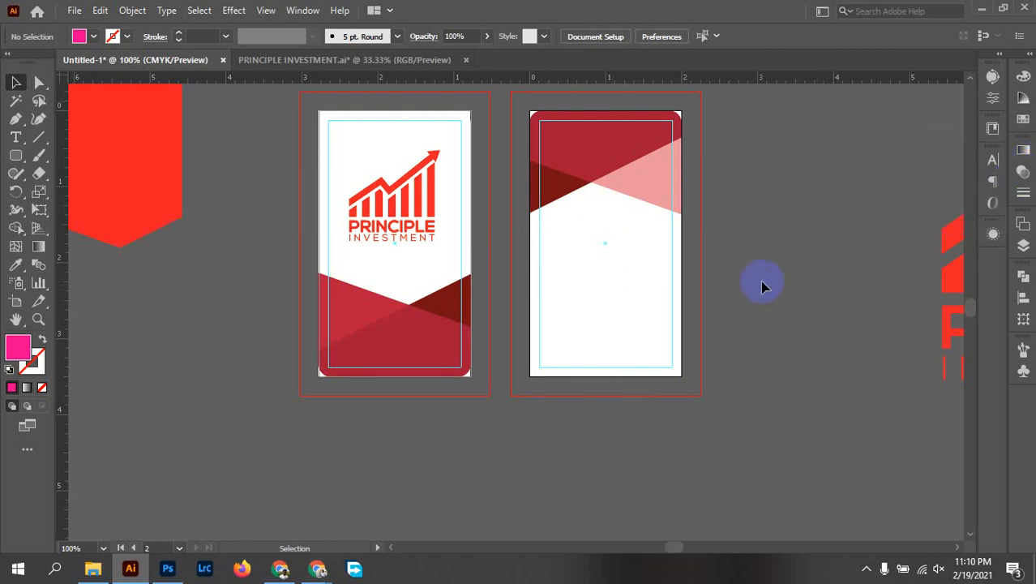
{"action": "key", "text": "ctrl+alt+2"}
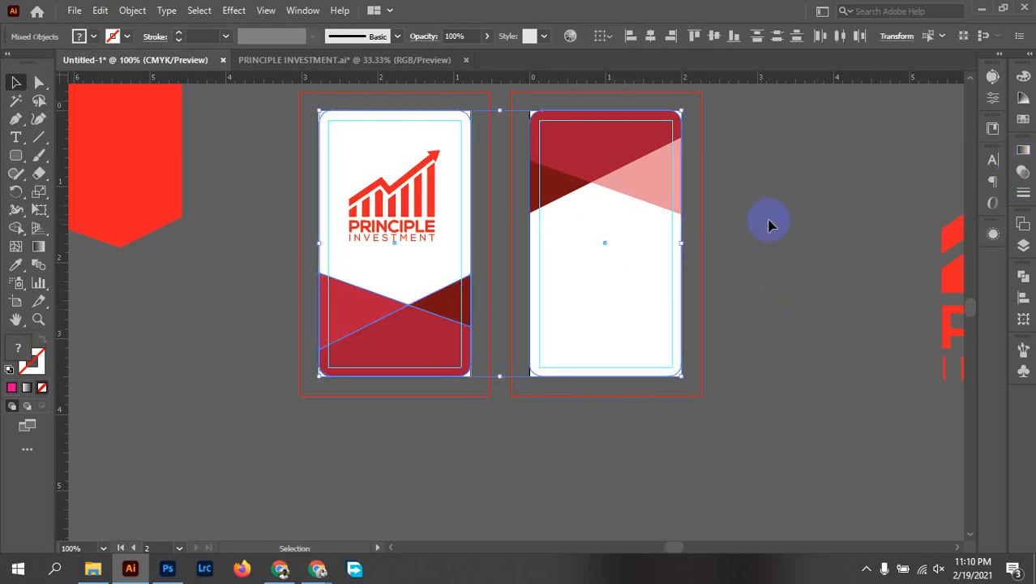
{"action": "left_click", "coordinate": [769, 224]}
Group the back card's angular shapes with its white rounded rectangle and move the group off the artboard to the right.
{"action": "left_click_drag", "start_coordinate": [714, 111], "coordinate": [534, 438]}
{"action": "right_click", "coordinate": [577, 234]}
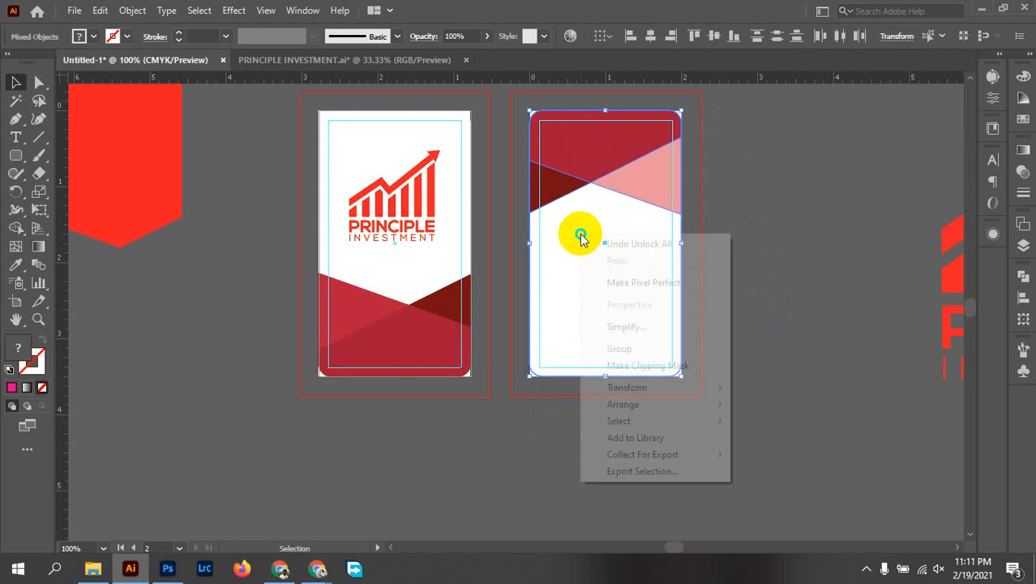
{"action": "left_click", "coordinate": [619, 348]}
{"action": "left_click_drag", "start_coordinate": [599, 310], "coordinate": [797, 257]}
{"action": "left_click_drag", "start_coordinate": [873, 421], "coordinate": [731, 447]}
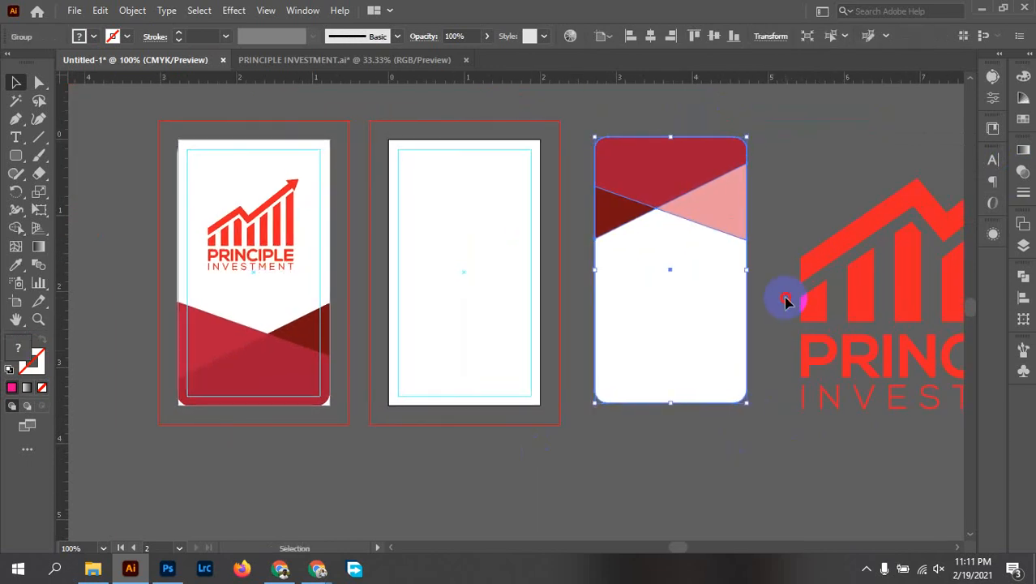
{"action": "left_click", "coordinate": [785, 298]}
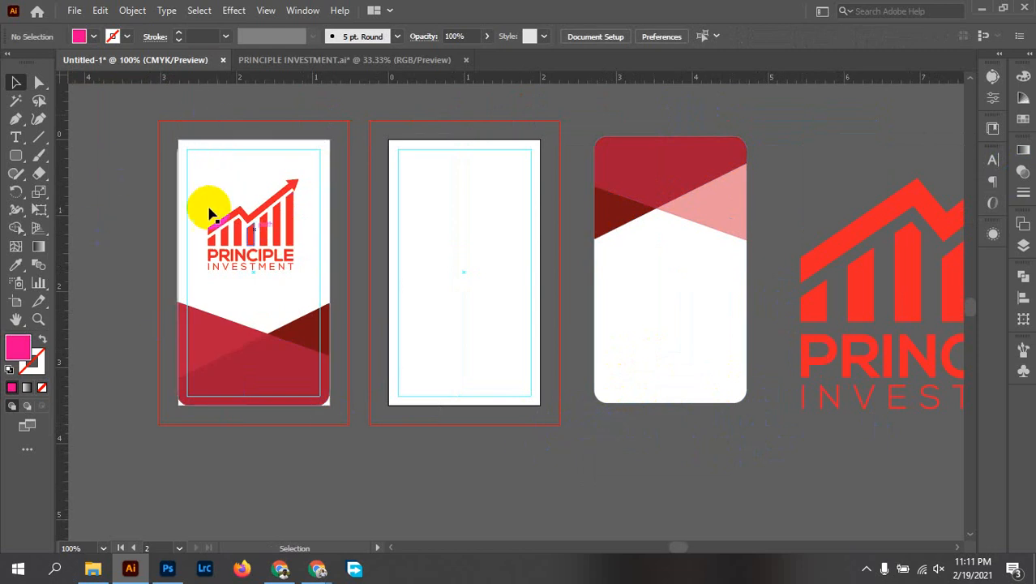
Move the front card's logo, white background and angular shapes off the artboard to sit beside the back card's artwork.
{"action": "left_click_drag", "start_coordinate": [300, 431], "coordinate": [305, 430]}
{"action": "left_click_drag", "start_coordinate": [426, 370], "coordinate": [609, 367]}
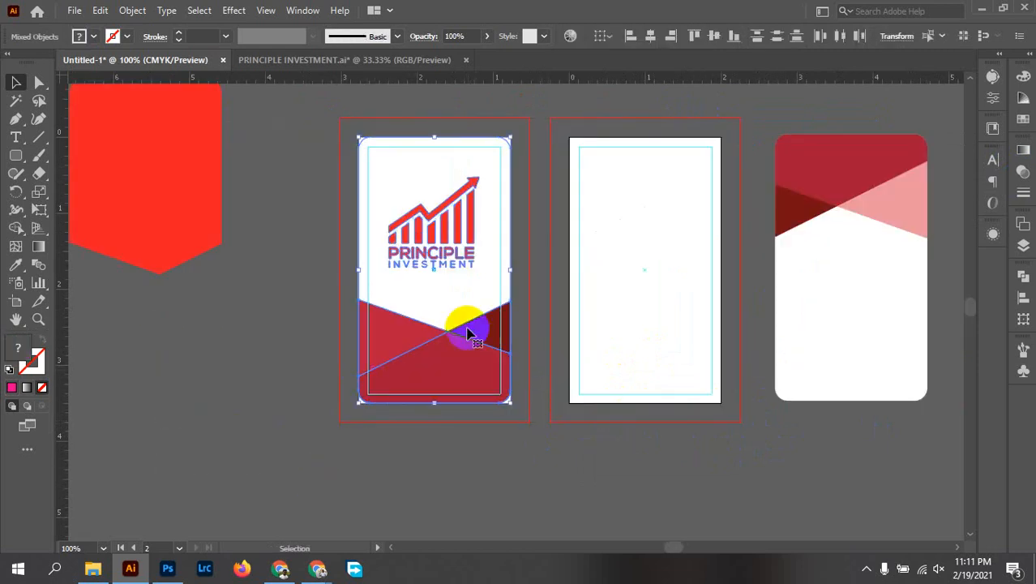
{"action": "left_click_drag", "start_coordinate": [469, 331], "coordinate": [669, 451]}
{"action": "left_click_drag", "start_coordinate": [866, 430], "coordinate": [466, 424]}
{"action": "left_click_drag", "start_coordinate": [737, 291], "coordinate": [918, 322]}
{"action": "left_click_drag", "start_coordinate": [440, 365], "coordinate": [654, 298]}
{"action": "left_click_drag", "start_coordinate": [216, 474], "coordinate": [447, 353]}
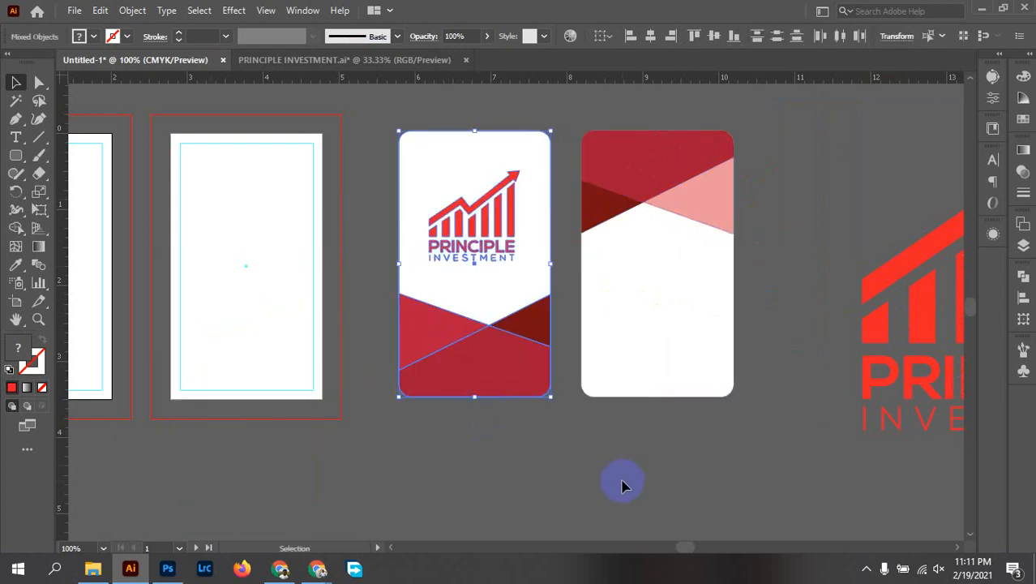
{"action": "left_click", "coordinate": [610, 493]}
Try to pull the two stacked angular groups off the front card's white background and place them below the cards.
{"action": "left_click_drag", "start_coordinate": [507, 446], "coordinate": [532, 451]}
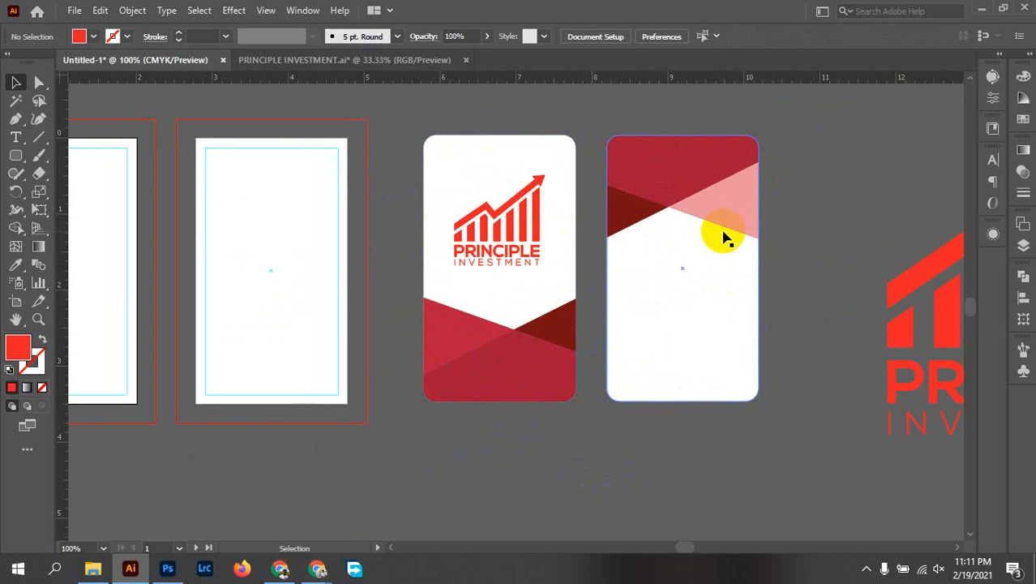
{"action": "left_click_drag", "start_coordinate": [407, 411], "coordinate": [557, 405]}
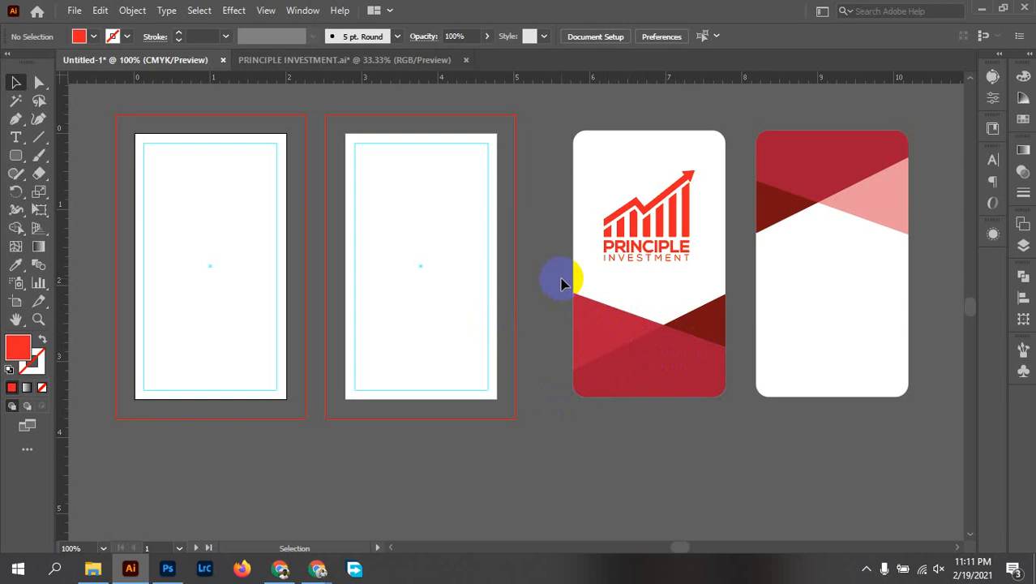
{"action": "left_click_drag", "start_coordinate": [562, 429], "coordinate": [745, 393]}
{"action": "scroll", "coordinate": [661, 385], "scroll_direction": "down", "scroll_amount": 1}
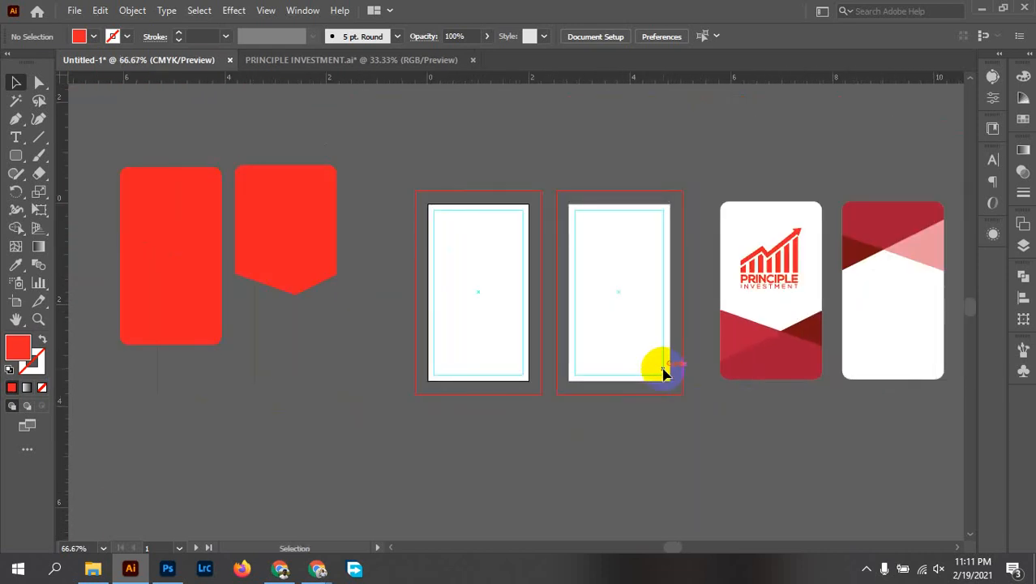
{"action": "left_click", "coordinate": [774, 348]}
{"action": "left_click", "coordinate": [784, 412]}
{"action": "left_click_drag", "start_coordinate": [788, 386], "coordinate": [608, 527]}
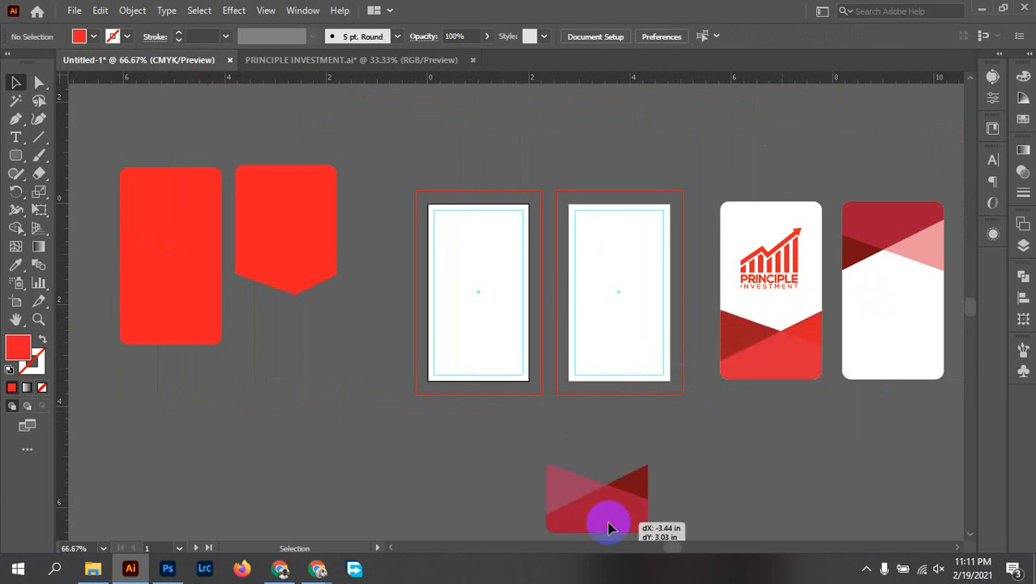
{"action": "left_click_drag", "start_coordinate": [778, 369], "coordinate": [875, 466]}
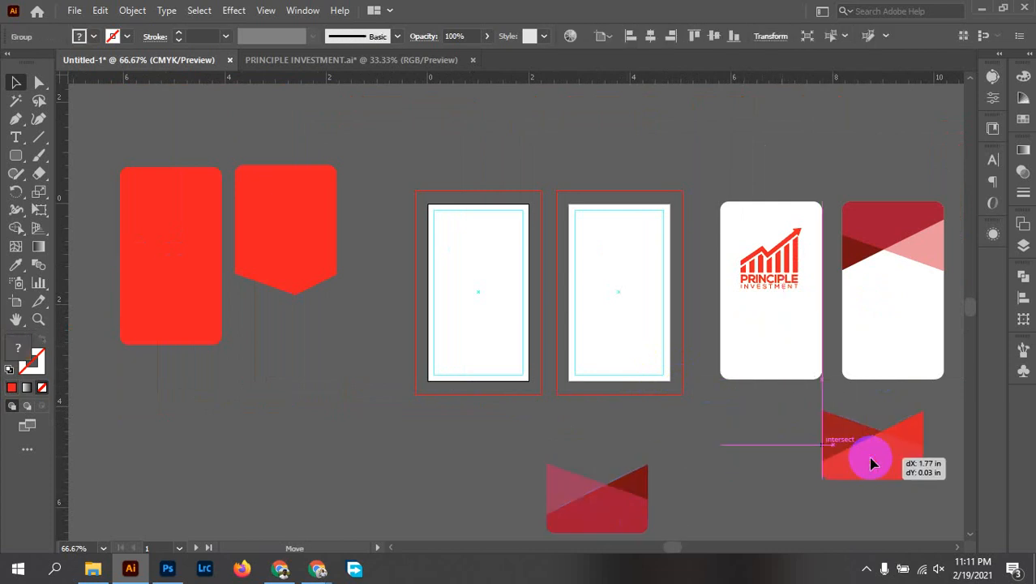
{"action": "left_click", "coordinate": [764, 344]}
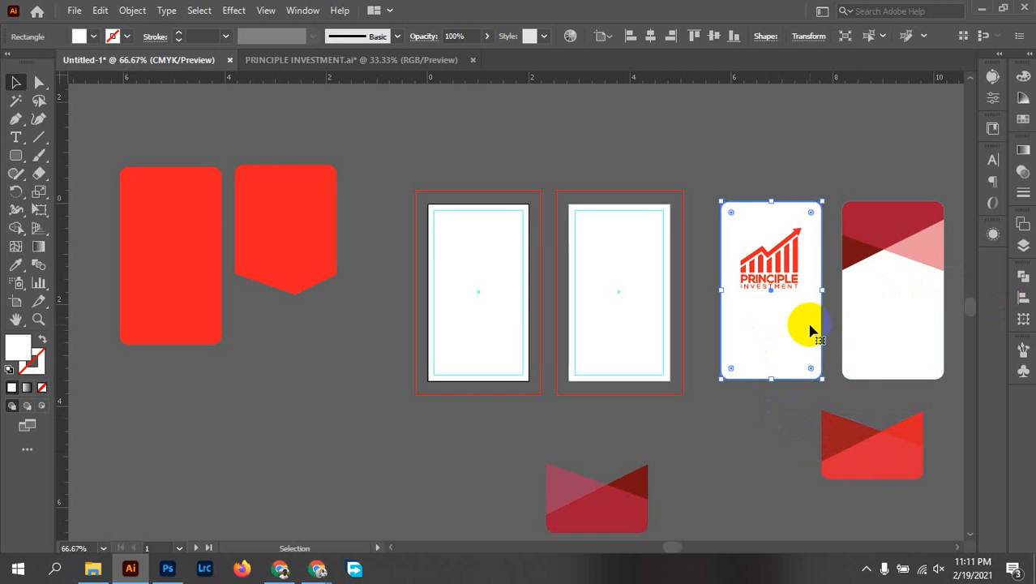
Undo the recent moves so the front and back card artwork return to their artboards, and clear the selection.
{"action": "key", "text": "a"}
{"action": "key", "text": "ctrl+z"}
{"action": "key", "text": "ctrl+z"}
{"action": "key", "text": "ctrl+z"}
{"action": "key", "text": "ctrl+z"}
{"action": "key", "text": "ctrl+z"}
{"action": "key", "text": "ctrl+z"}
{"action": "key", "text": "ctrl+z"}
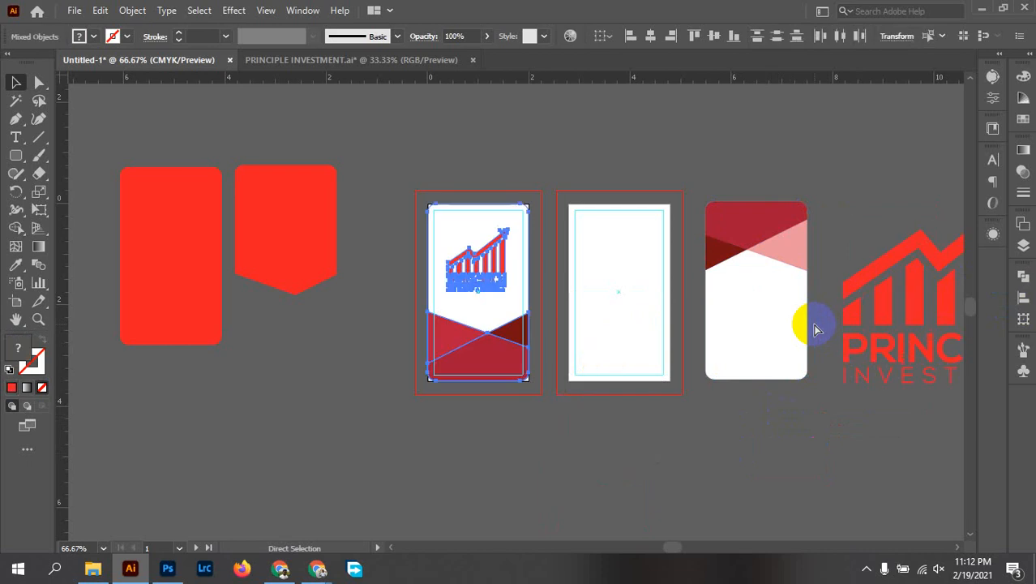
{"action": "key", "text": "ctrl+z"}
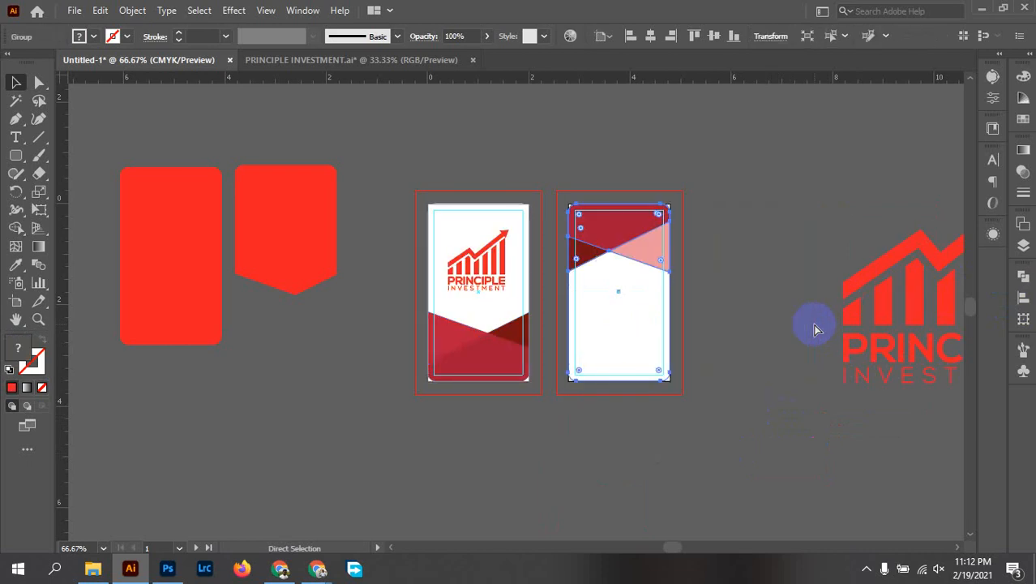
{"action": "key", "text": "v"}
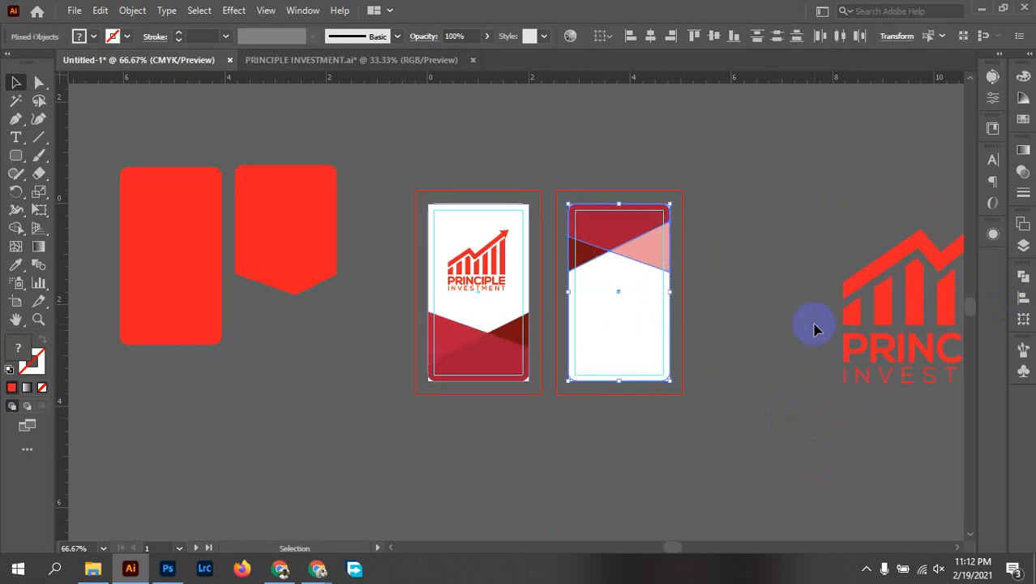
{"action": "left_click", "coordinate": [750, 254]}
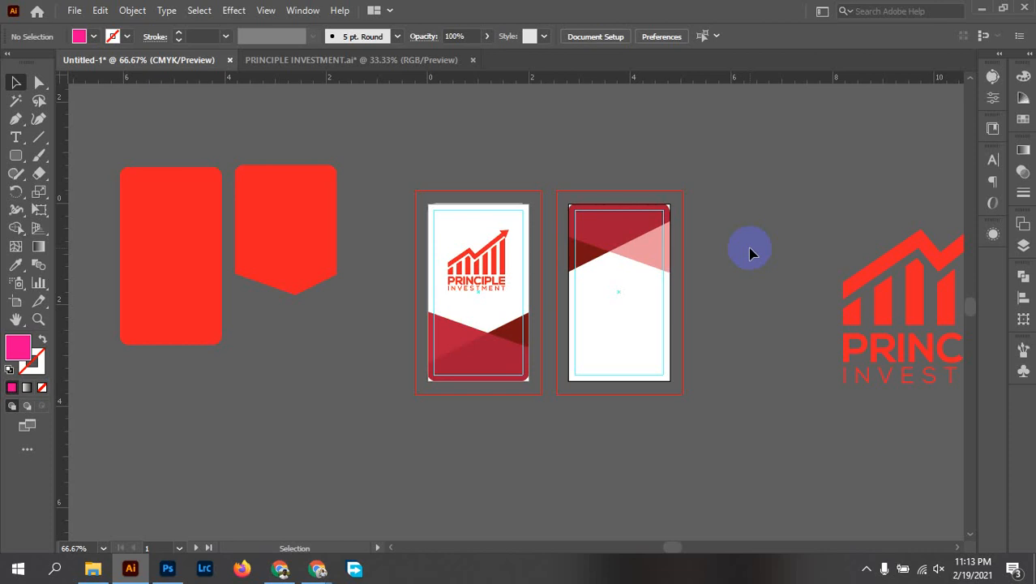
Delete the spare red pentagon-bottomed shape left of the artboards.
{"action": "left_click_drag", "start_coordinate": [509, 432], "coordinate": [579, 447]}
{"action": "left_click_drag", "start_coordinate": [288, 381], "coordinate": [347, 404]}
{"action": "left_click_drag", "start_coordinate": [435, 277], "coordinate": [474, 197]}
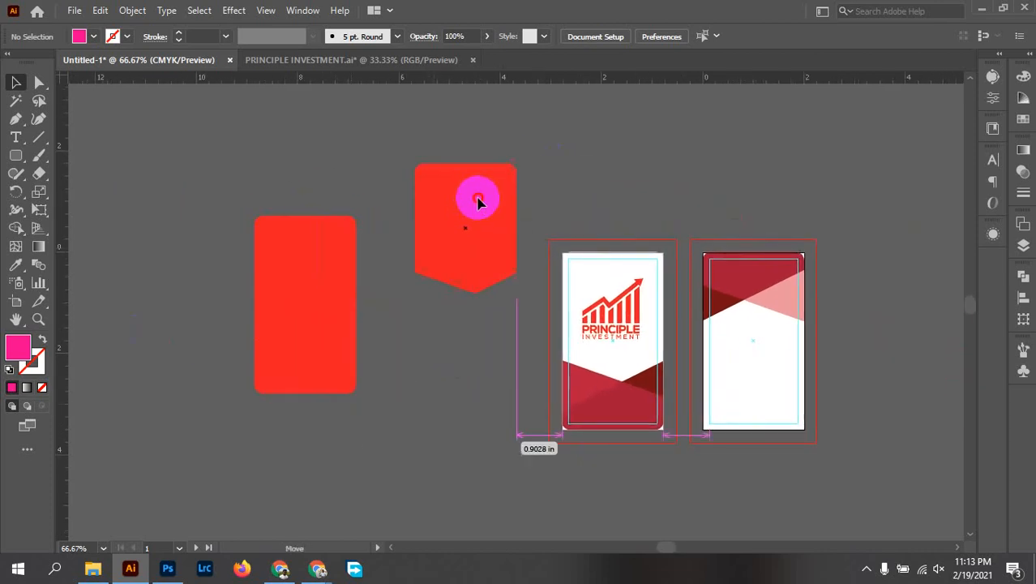
{"action": "key", "text": "Delete"}
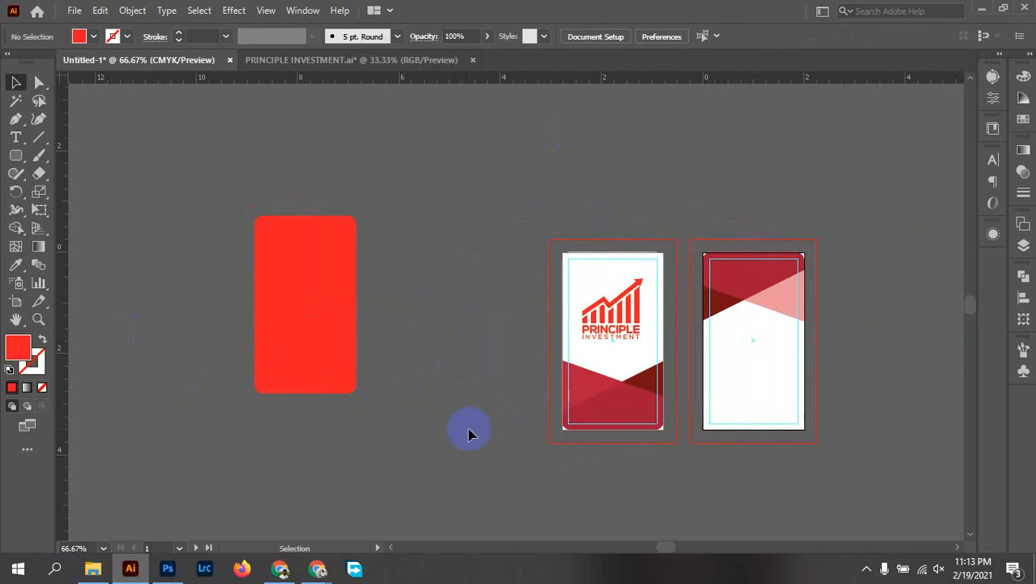
Draw two crossing diagonal lines over the spare red rounded rectangle with the Line Segment tool, extending past both sides.
{"action": "left_click_drag", "start_coordinate": [470, 433], "coordinate": [609, 421]}
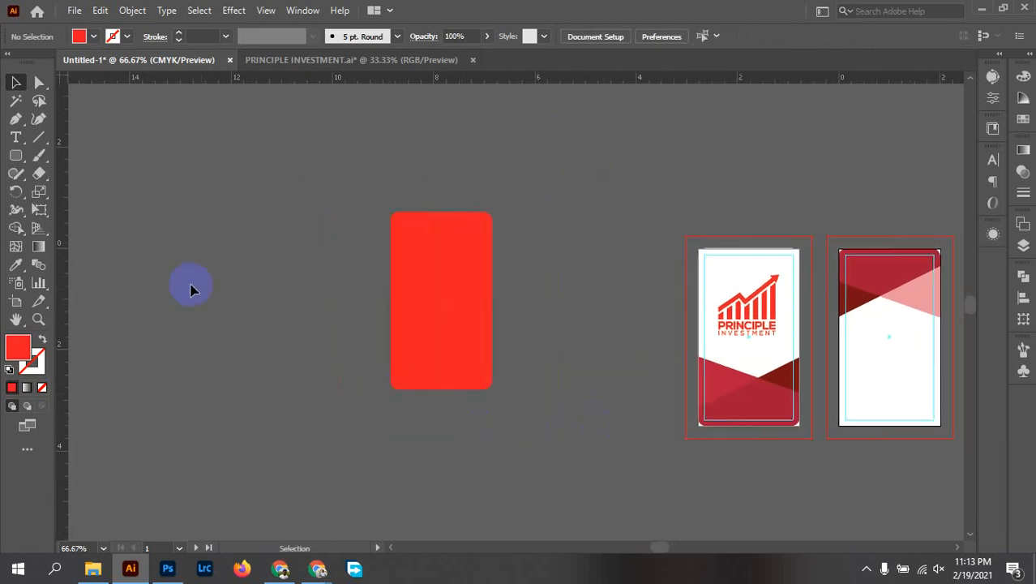
{"action": "left_click", "coordinate": [39, 137]}
{"action": "left_click_drag", "start_coordinate": [329, 282], "coordinate": [554, 353]}
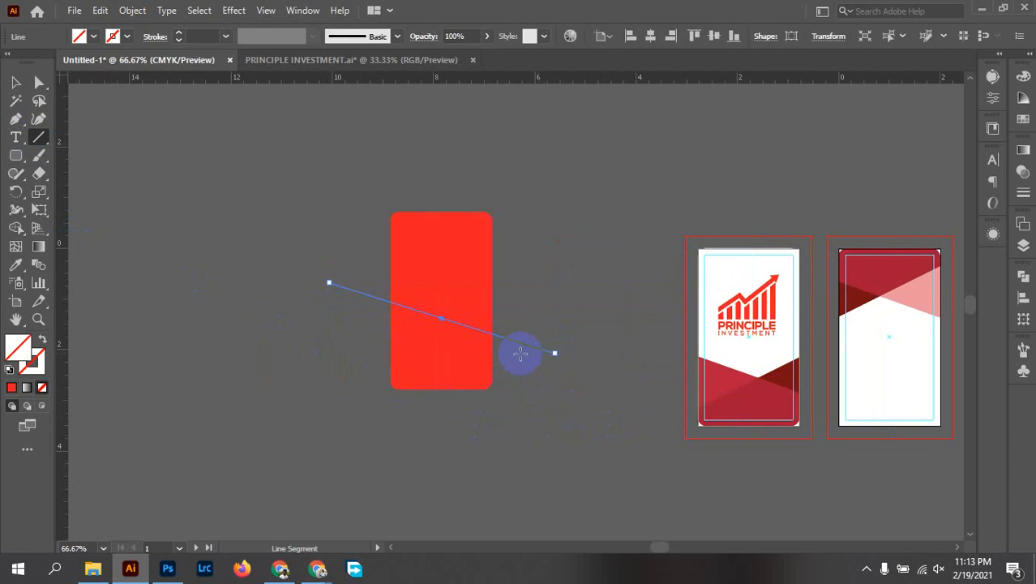
{"action": "mouse_move", "coordinate": [347, 355]}
{"action": "left_mouse_down"}
{"action": "mouse_move", "coordinate": [529, 271]}
{"action": "mouse_move", "coordinate": [543, 295]}
{"action": "left_mouse_up"}
{"action": "left_click", "coordinate": [15, 82]}
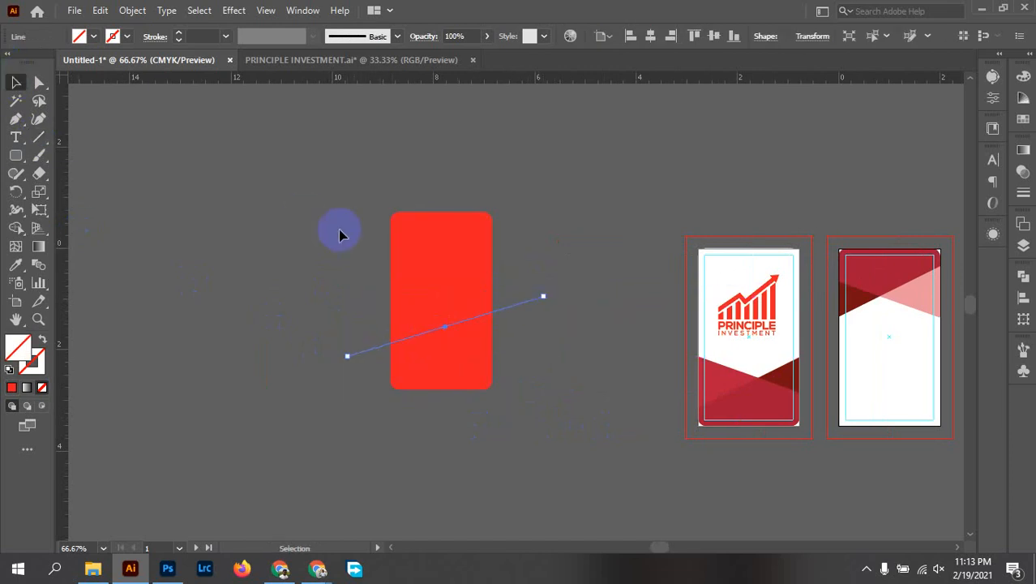
Select both crossing lines together and adjust their vertical position over the red rectangle.
{"action": "left_click_drag", "start_coordinate": [342, 231], "coordinate": [543, 442]}
{"action": "scroll", "coordinate": [512, 325], "scroll_direction": "up", "scroll_amount": 3}
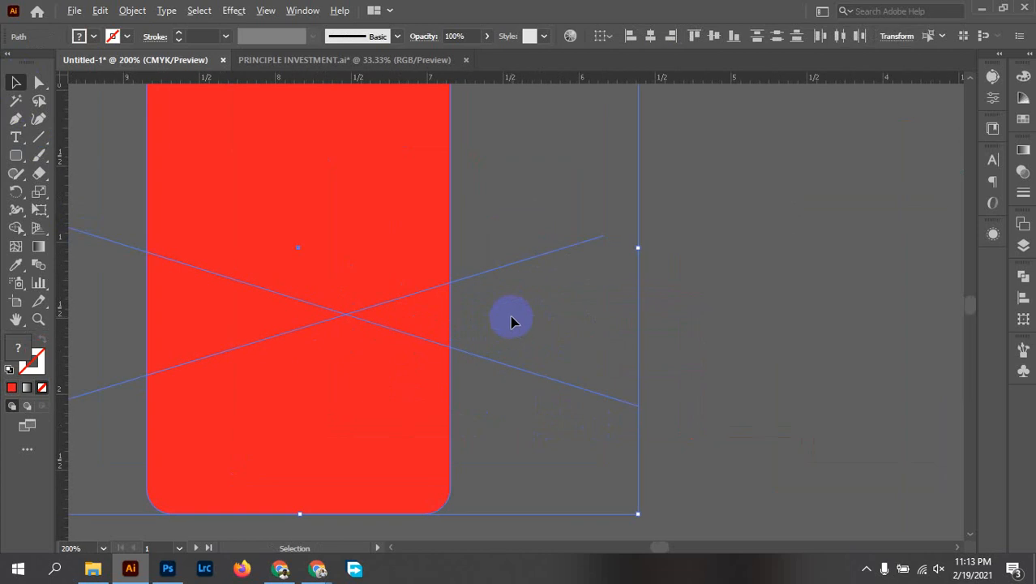
{"action": "left_click", "coordinate": [724, 313]}
{"action": "left_click_drag", "start_coordinate": [650, 187], "coordinate": [496, 540]}
{"action": "left_click_drag", "start_coordinate": [514, 368], "coordinate": [514, 337]}
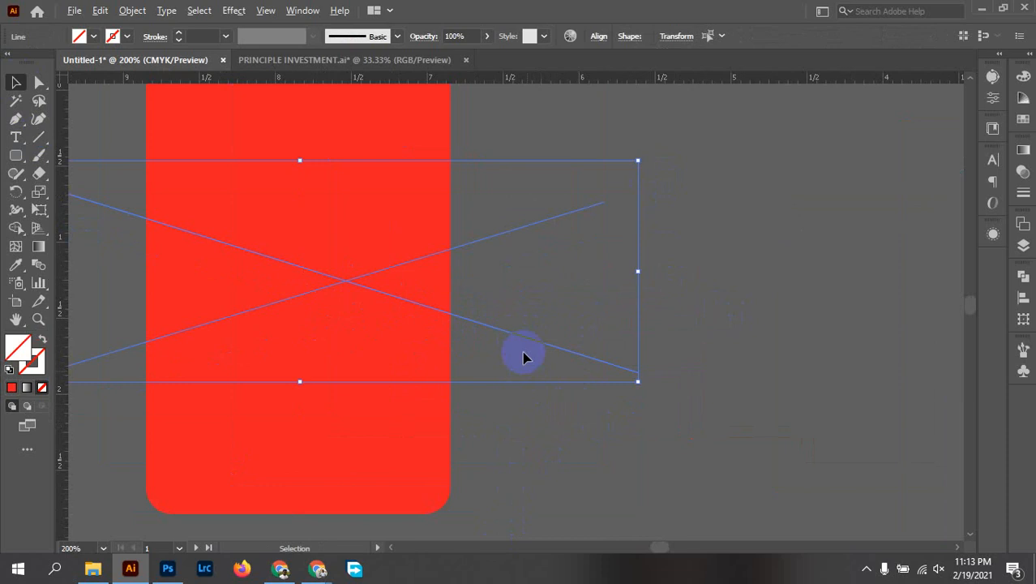
{"action": "key", "text": "space"}
{"action": "left_click_drag", "start_coordinate": [490, 432], "coordinate": [573, 420]}
{"action": "key", "text": "ctrl+a"}
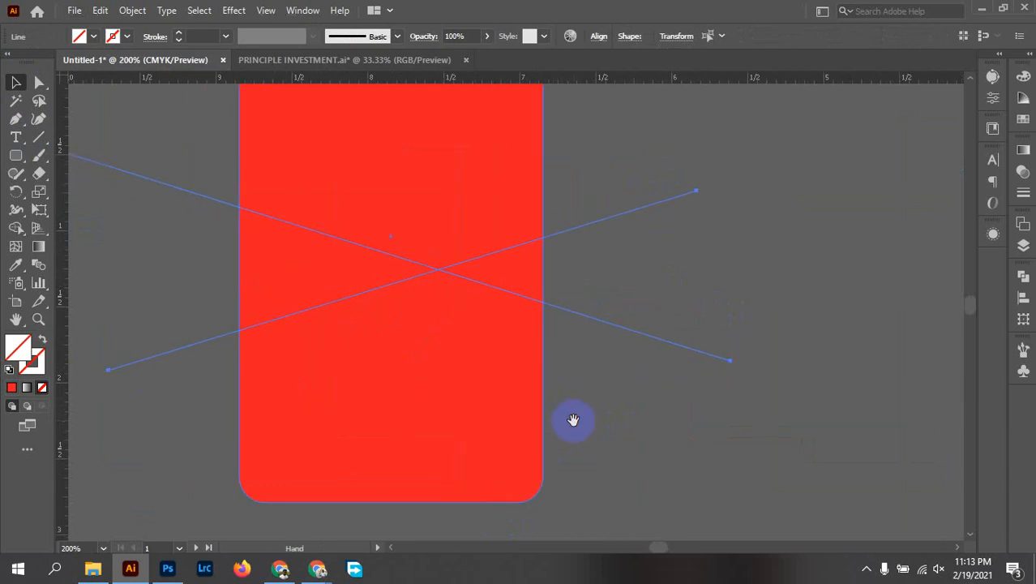
{"action": "scroll", "coordinate": [573, 419], "scroll_direction": "down", "scroll_amount": 2}
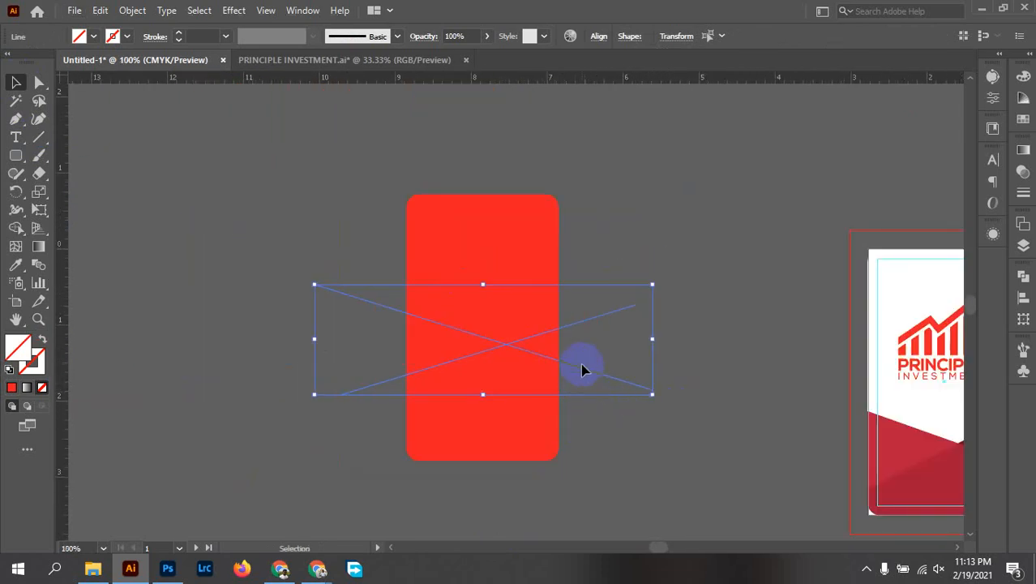
{"action": "left_click_drag", "start_coordinate": [580, 365], "coordinate": [577, 381]}
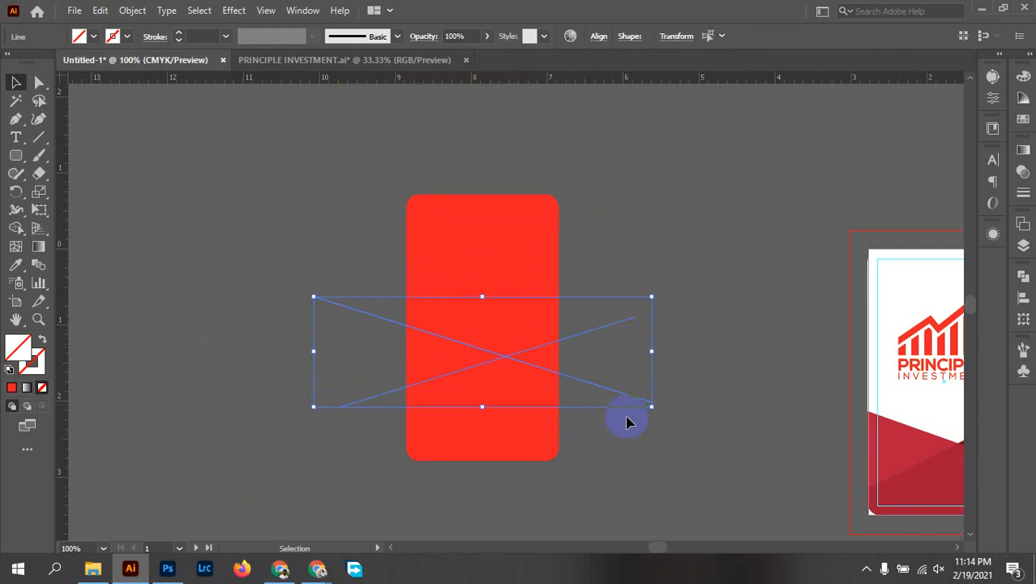
Move the front card's crimson angular group beside the red rectangle as a reference and add a horizontal guide through its crossing point.
{"action": "left_click_drag", "start_coordinate": [890, 491], "coordinate": [594, 432]}
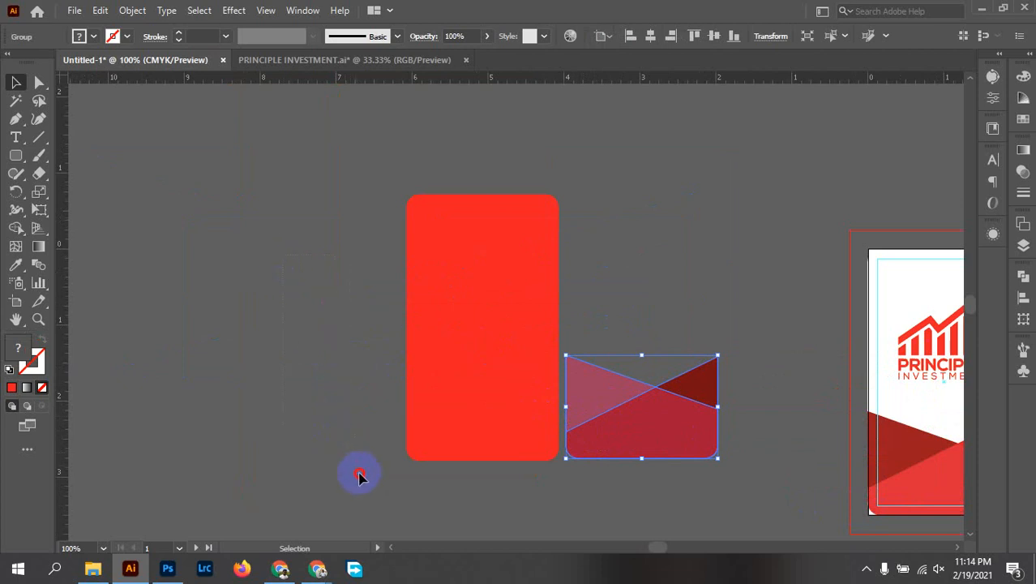
{"action": "left_click_drag", "start_coordinate": [359, 473], "coordinate": [373, 494]}
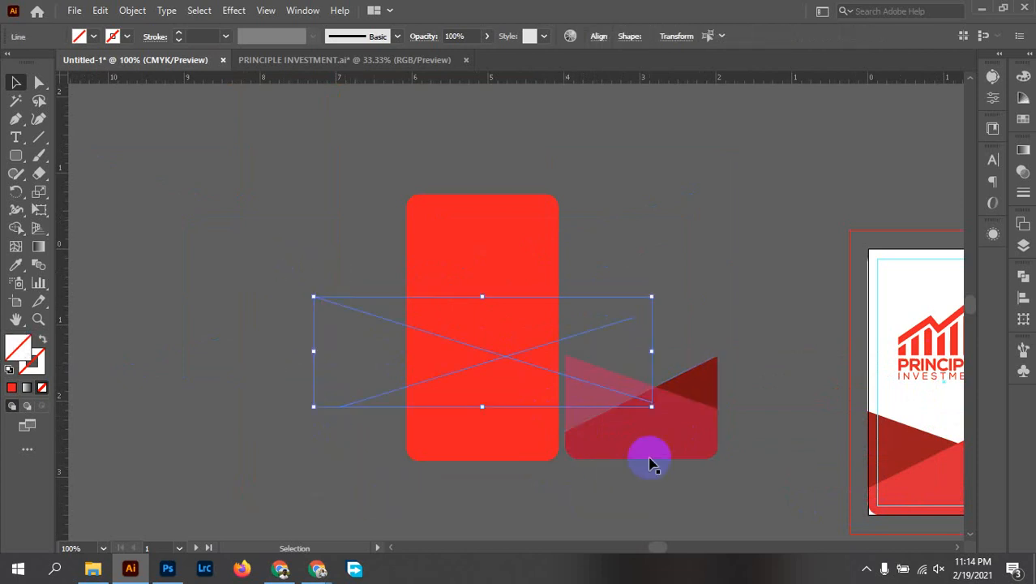
{"action": "left_click", "coordinate": [426, 212]}
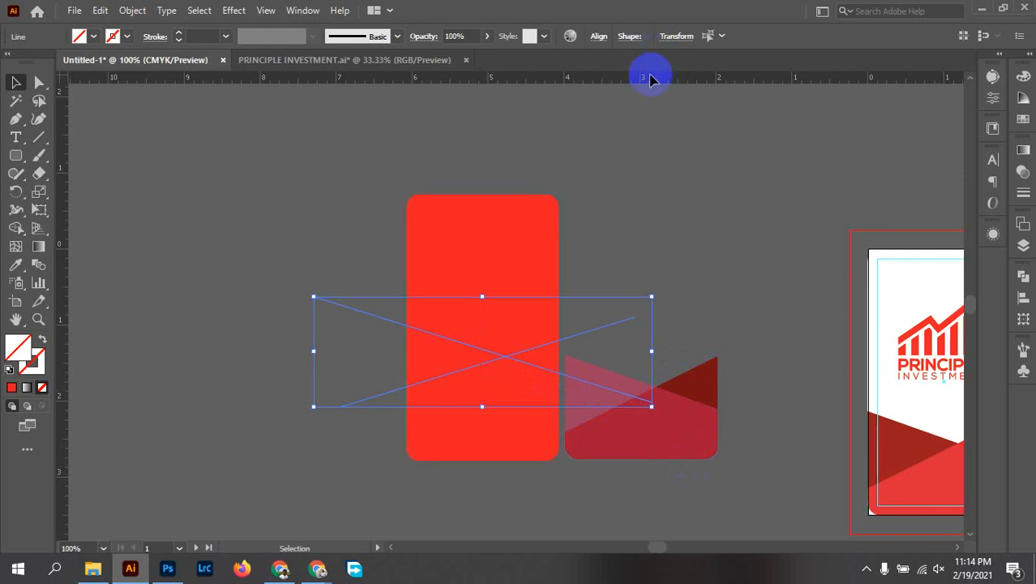
{"action": "left_click_drag", "start_coordinate": [650, 76], "coordinate": [636, 391]}
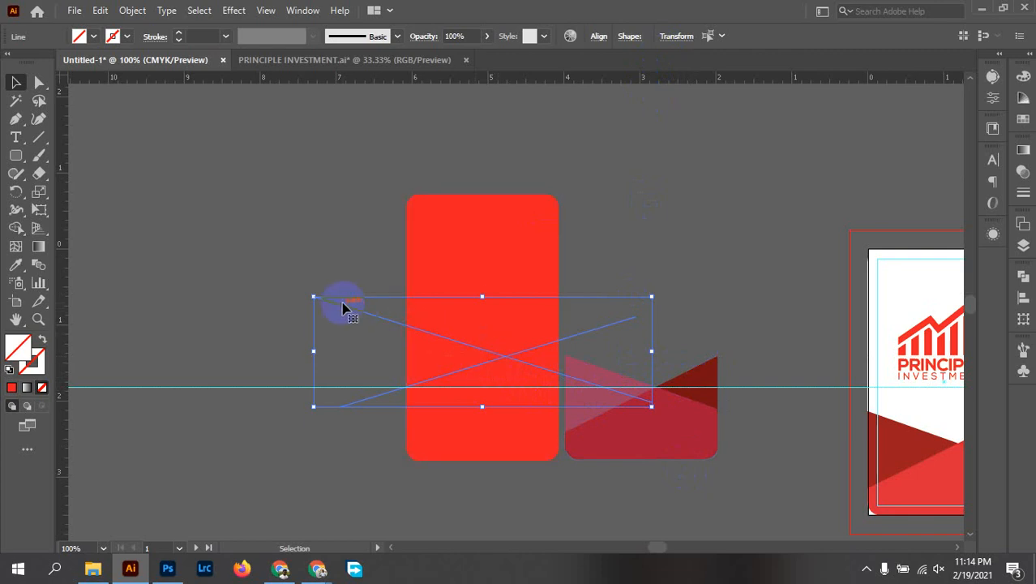
Fine-tune the height of the crossing lines on the red rectangle and deselect them.
{"action": "left_click_drag", "start_coordinate": [342, 303], "coordinate": [344, 297]}
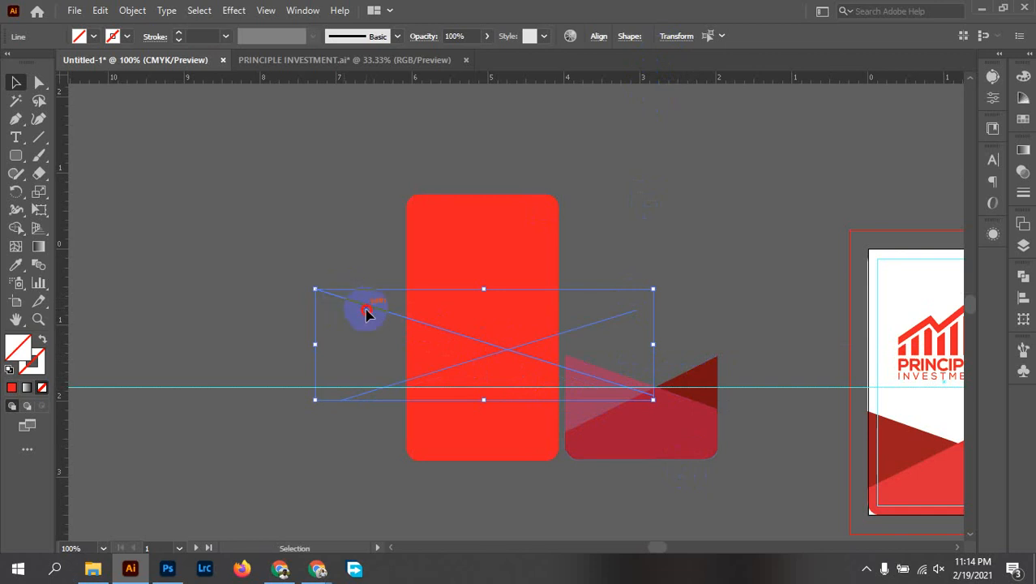
{"action": "left_click_drag", "start_coordinate": [367, 313], "coordinate": [366, 322]}
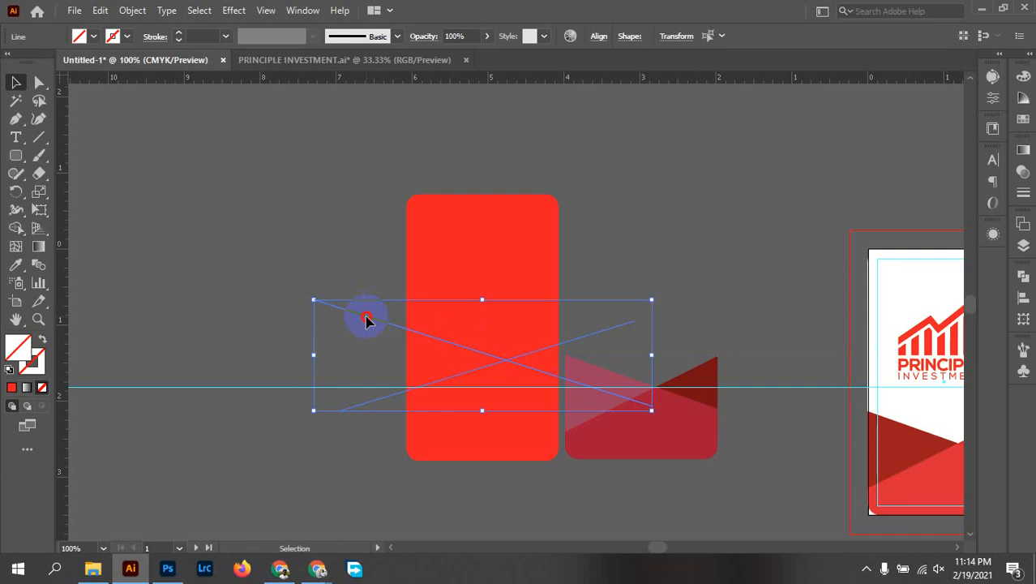
{"action": "left_click", "coordinate": [729, 349]}
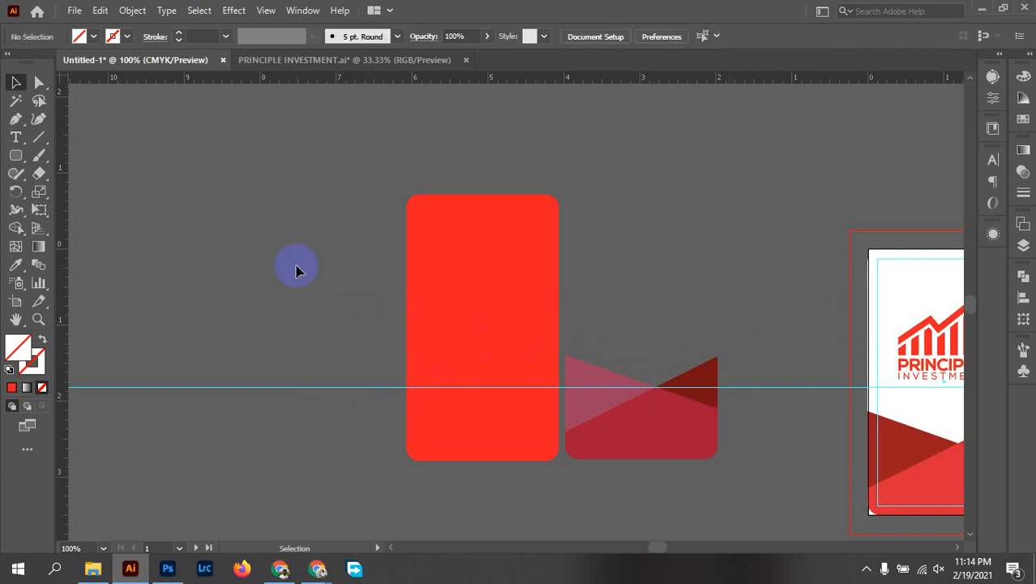
Divide the red rectangle along both crossing lines with the Pathfinder.
{"action": "left_click_drag", "start_coordinate": [296, 270], "coordinate": [505, 523]}
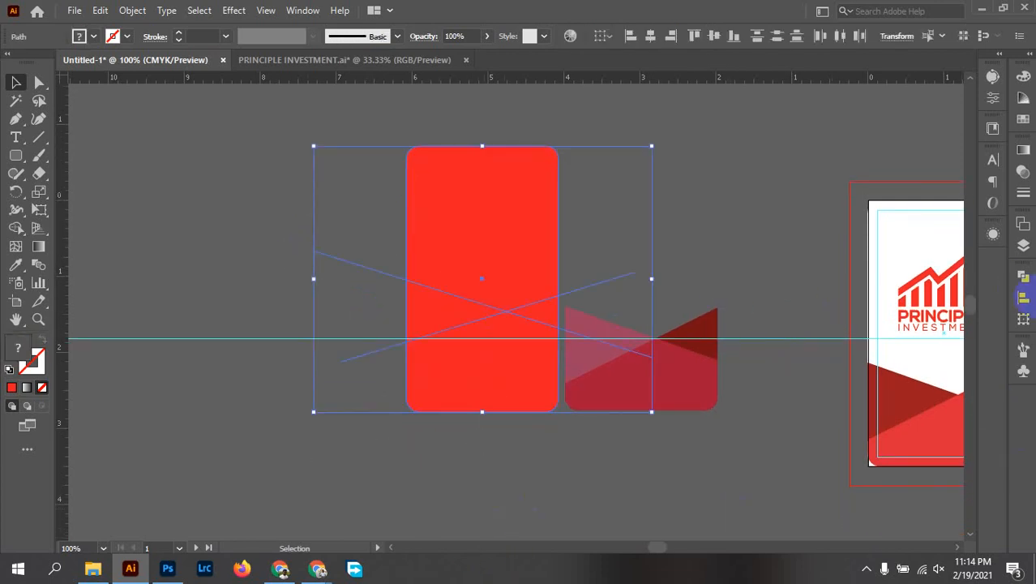
{"action": "left_click", "coordinate": [1024, 275]}
{"action": "left_click", "coordinate": [849, 350]}
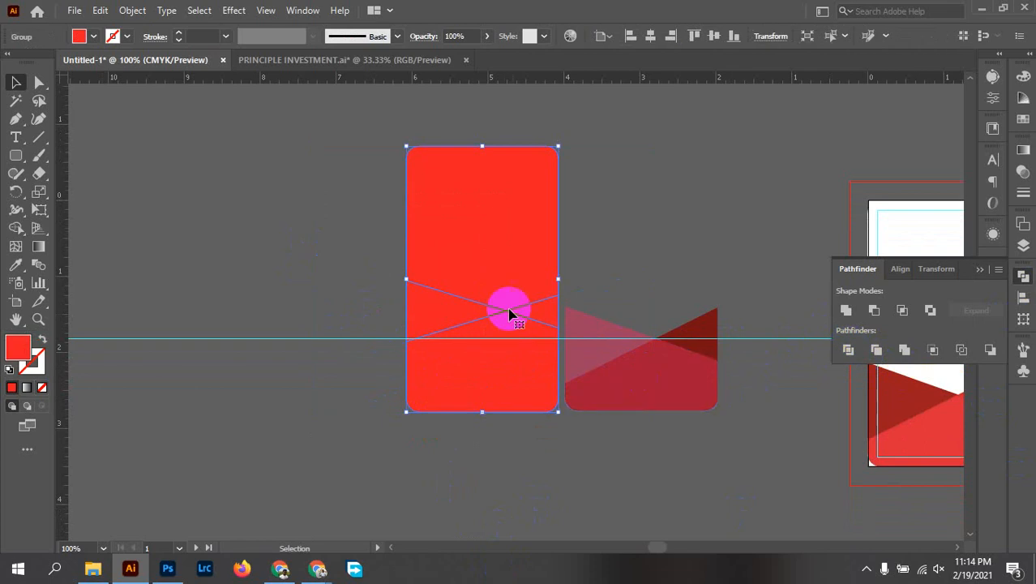
Ungroup the divided rectangle and move its large upper piece away from the lower pieces.
{"action": "left_click", "coordinate": [616, 213]}
{"action": "left_click_drag", "start_coordinate": [499, 222], "coordinate": [735, 208]}
{"action": "right_click", "coordinate": [469, 233]}
{"action": "left_click", "coordinate": [519, 361]}
{"action": "left_click", "coordinate": [555, 227]}
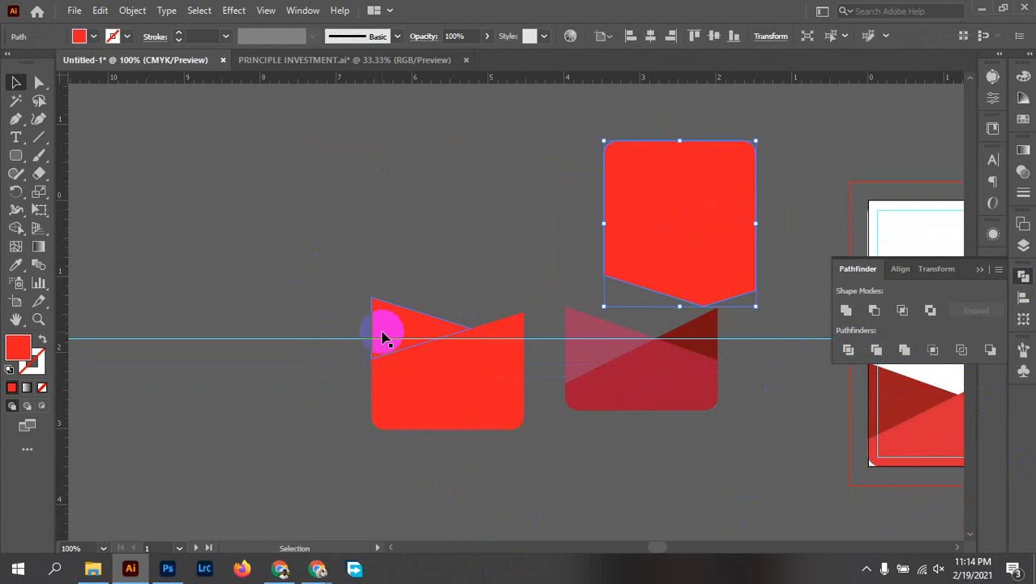
Recolor the left triangular piece by sampling the semi-transparent pink of the reference group's left triangle with the Eyedropper.
{"action": "left_click", "coordinate": [382, 337]}
{"action": "left_click", "coordinate": [451, 398]}
{"action": "left_click", "coordinate": [513, 321]}
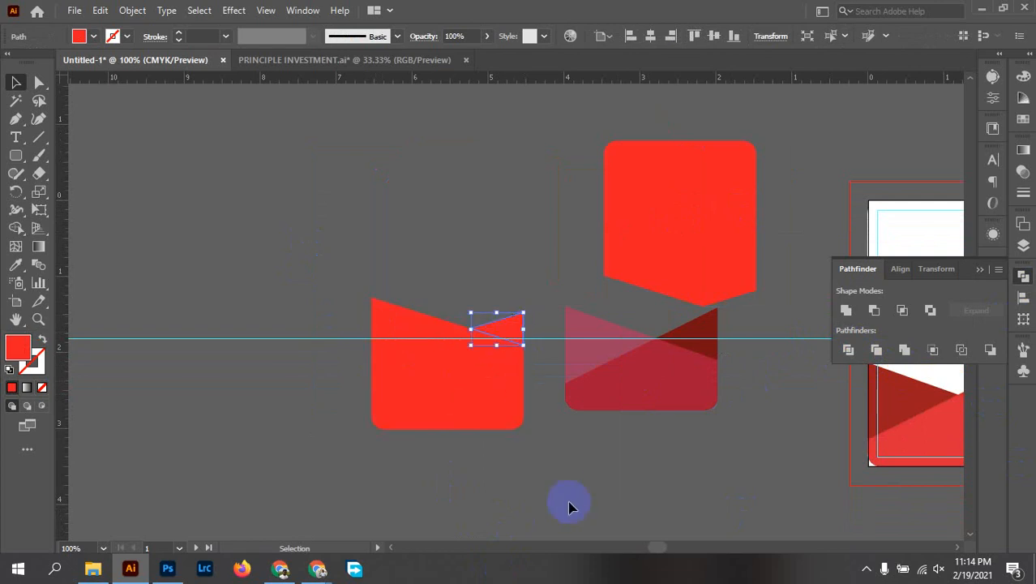
{"action": "left_click", "coordinate": [493, 411]}
{"action": "left_click", "coordinate": [394, 331]}
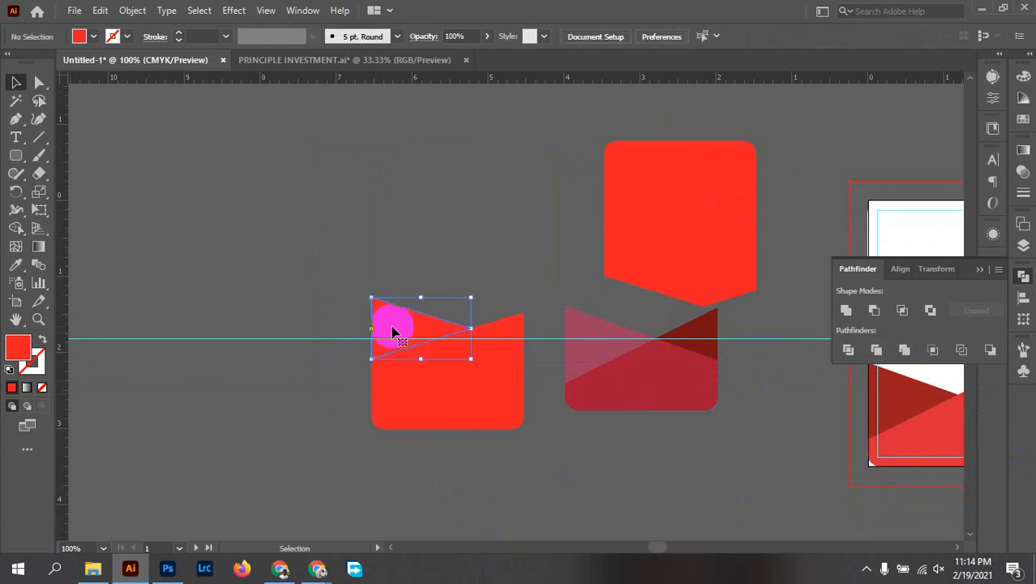
{"action": "left_click", "coordinate": [16, 264]}
{"action": "left_click", "coordinate": [589, 331]}
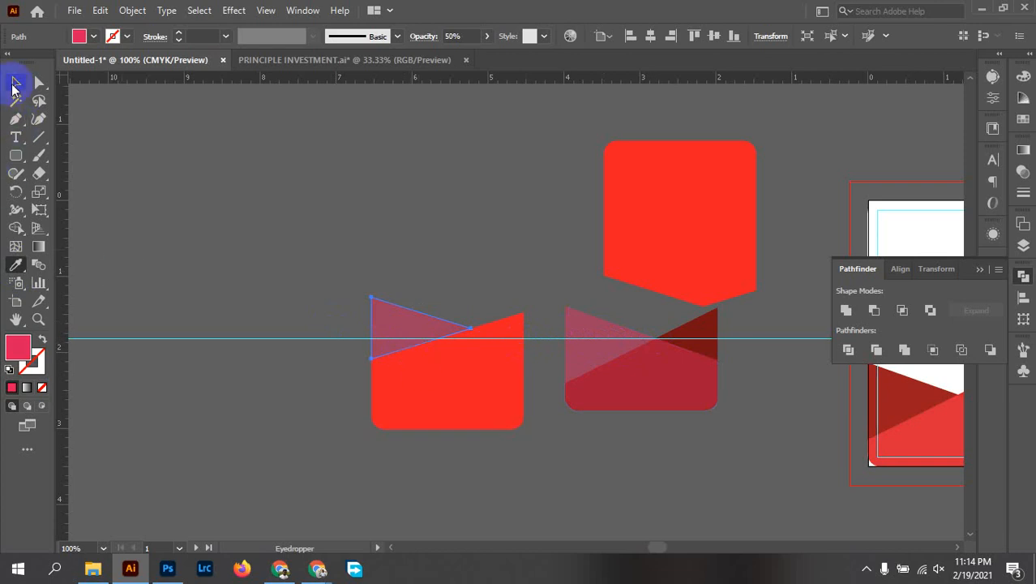
Try recoloring the large lower piece with the reference group's semi-transparent pink, and undo the recoloring of both pieces.
{"action": "left_click", "coordinate": [15, 84]}
{"action": "left_click", "coordinate": [161, 190]}
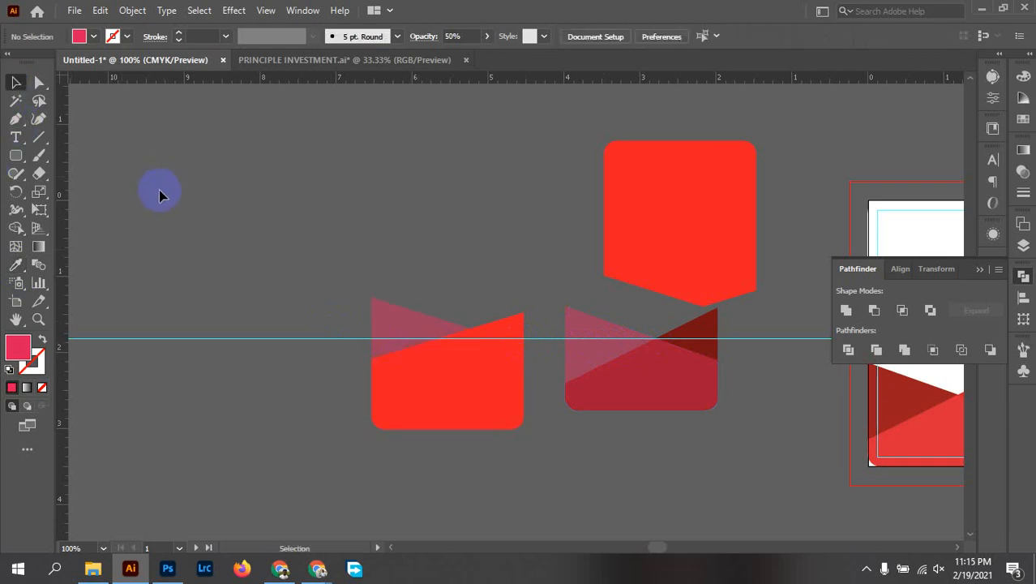
{"action": "left_click", "coordinate": [469, 409]}
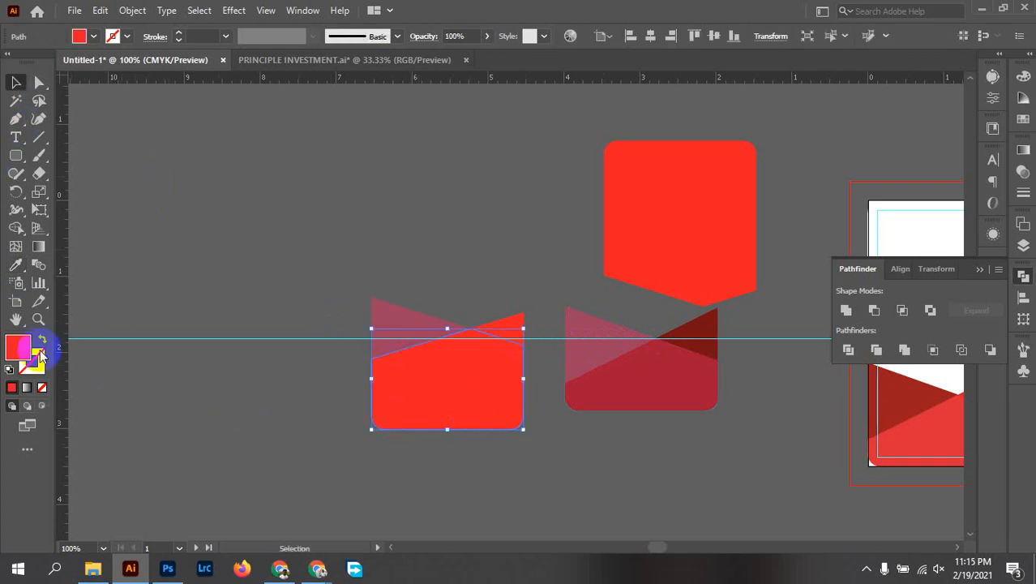
{"action": "left_click", "coordinate": [15, 264]}
{"action": "left_click", "coordinate": [599, 397]}
{"action": "left_click", "coordinate": [16, 81]}
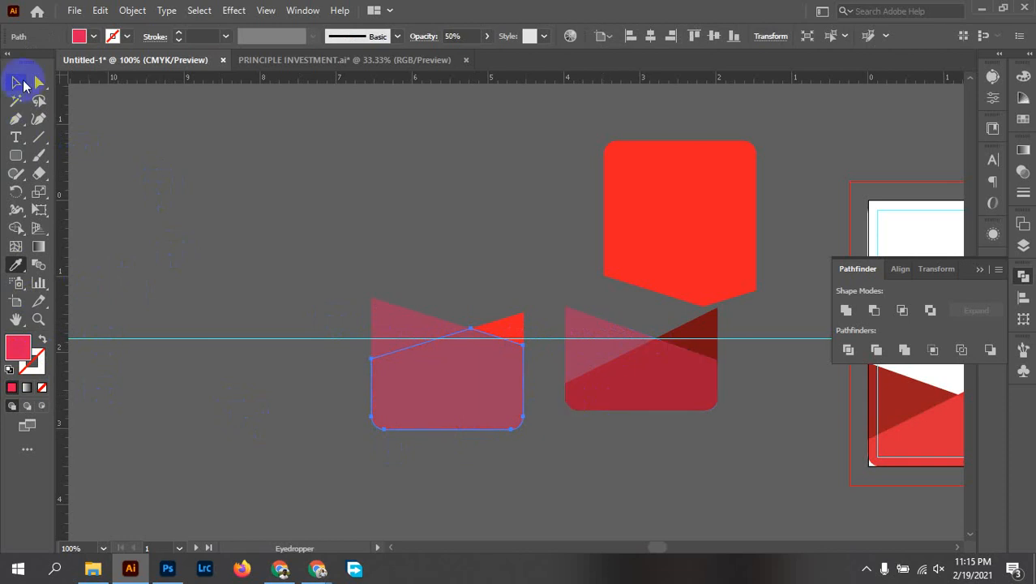
{"action": "left_click", "coordinate": [430, 255]}
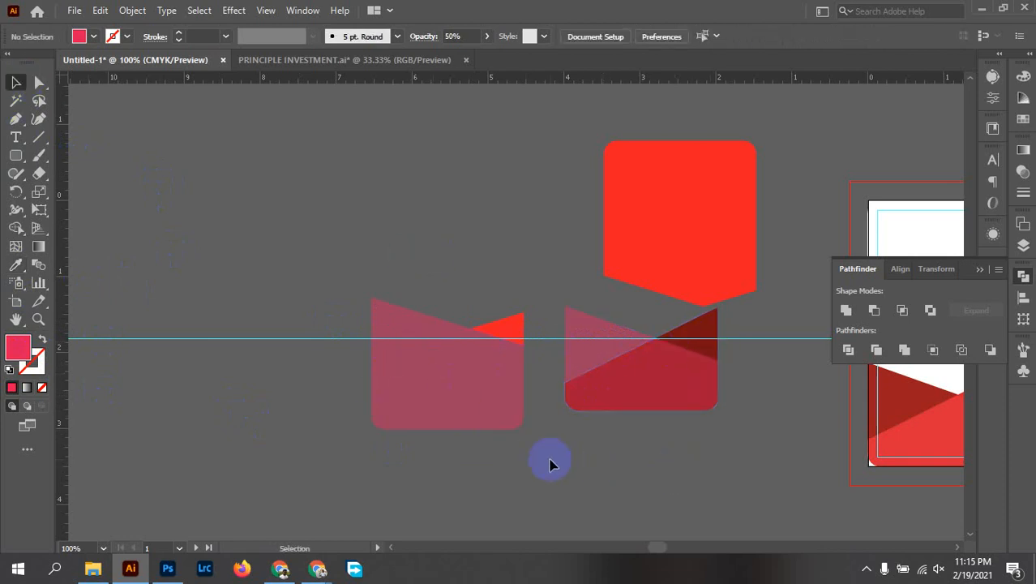
{"action": "key", "text": "ctrl+z"}
{"action": "key", "text": "ctrl+z"}
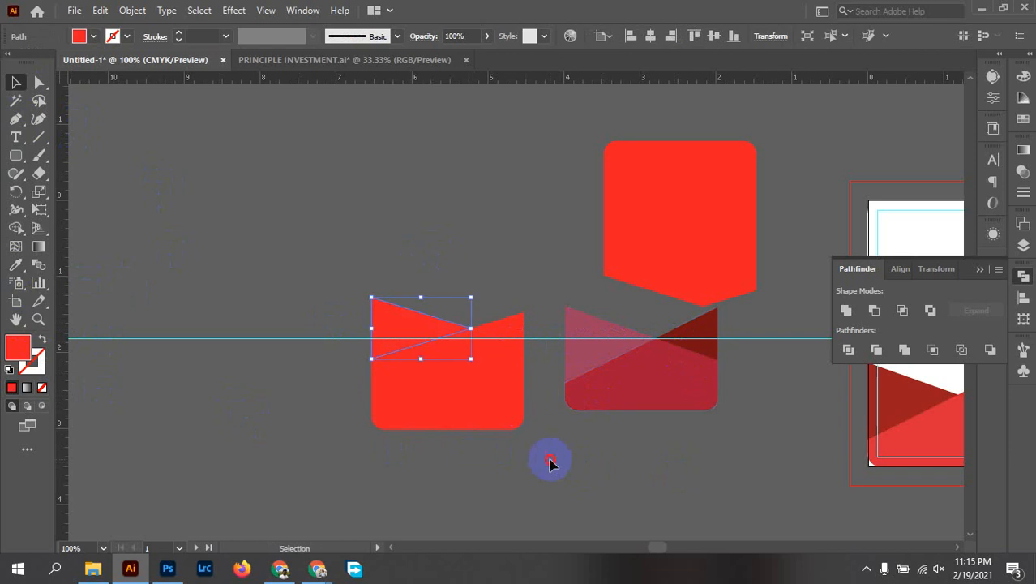
{"action": "left_click", "coordinate": [550, 462]}
Duplicate the large lower piece in place, and recolor the copy and the left triangle by sampling the reference group's semi-transparent pink.
{"action": "left_click", "coordinate": [439, 394]}
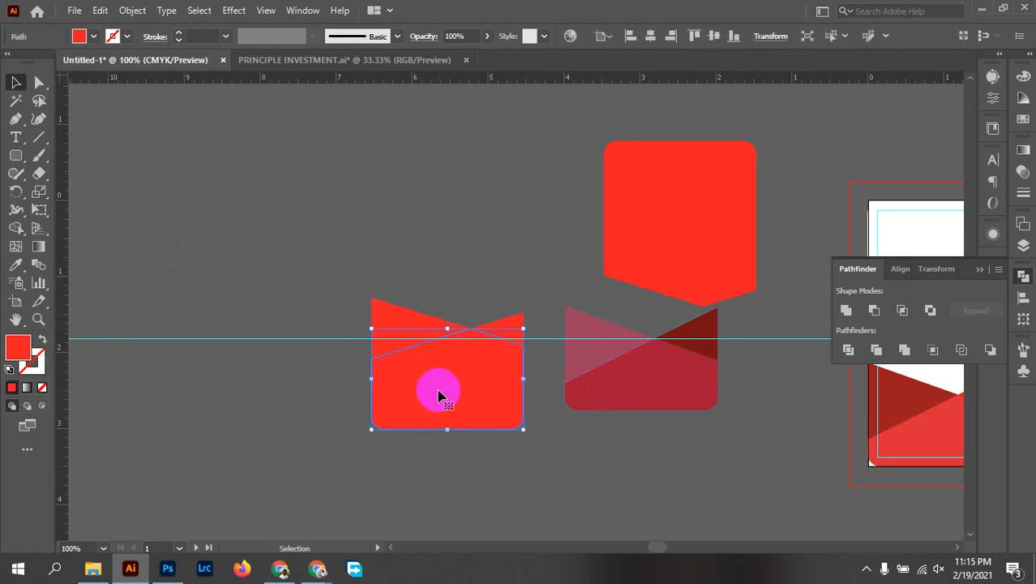
{"action": "key", "text": "a"}
{"action": "key", "text": "v"}
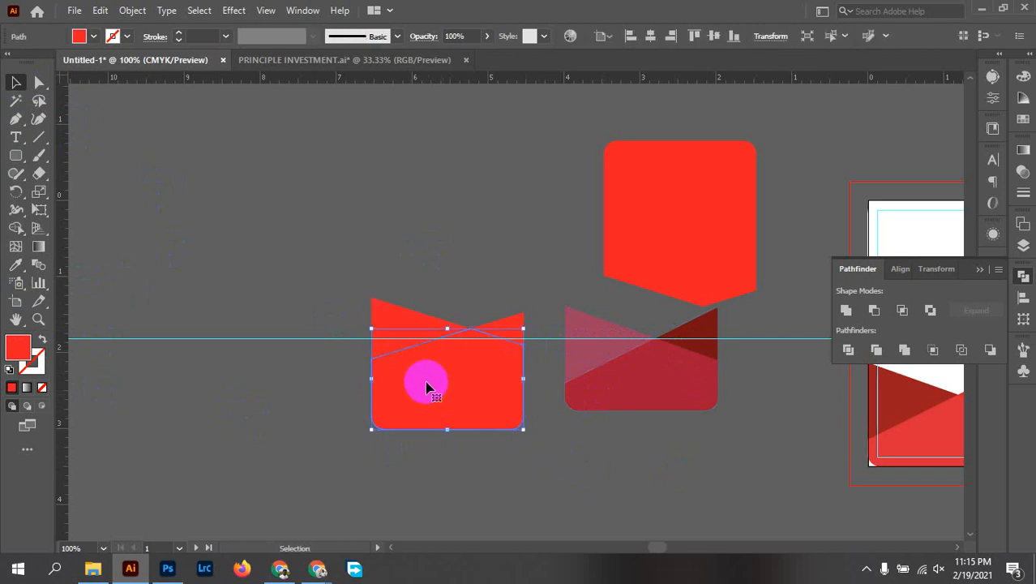
{"action": "left_click", "coordinate": [382, 317], "text": "shift"}
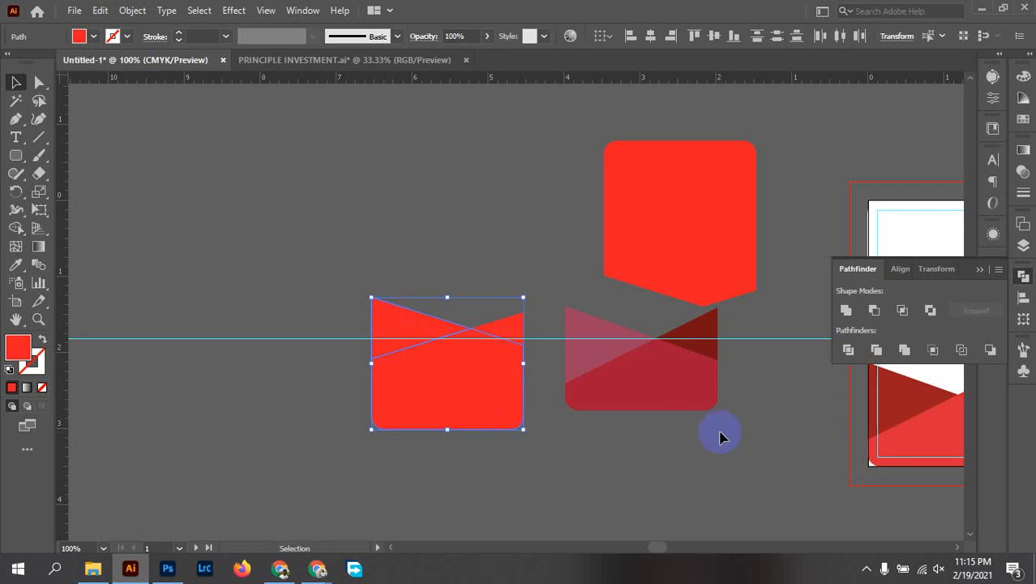
{"action": "key", "text": "i"}
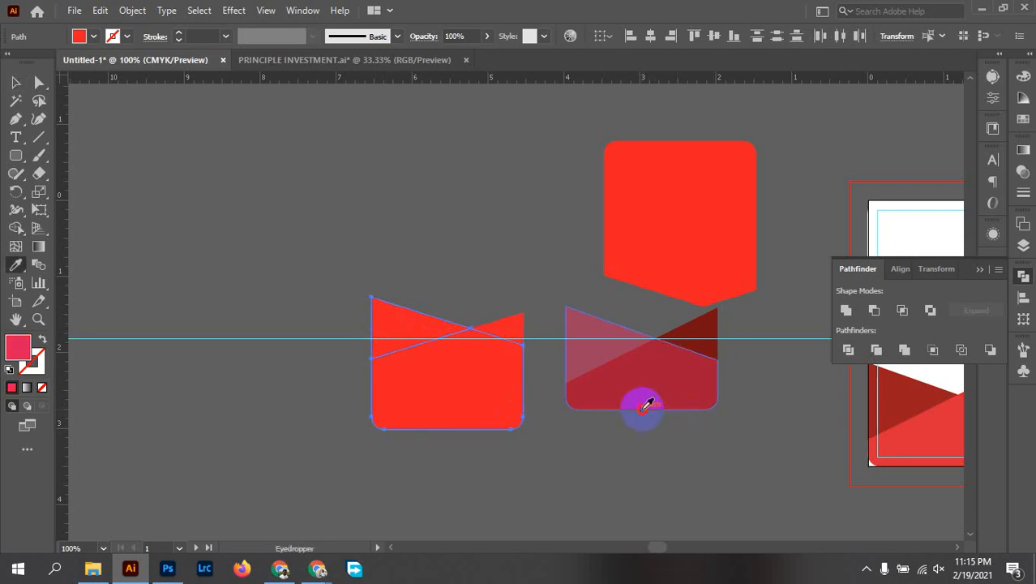
{"action": "left_click", "coordinate": [647, 399]}
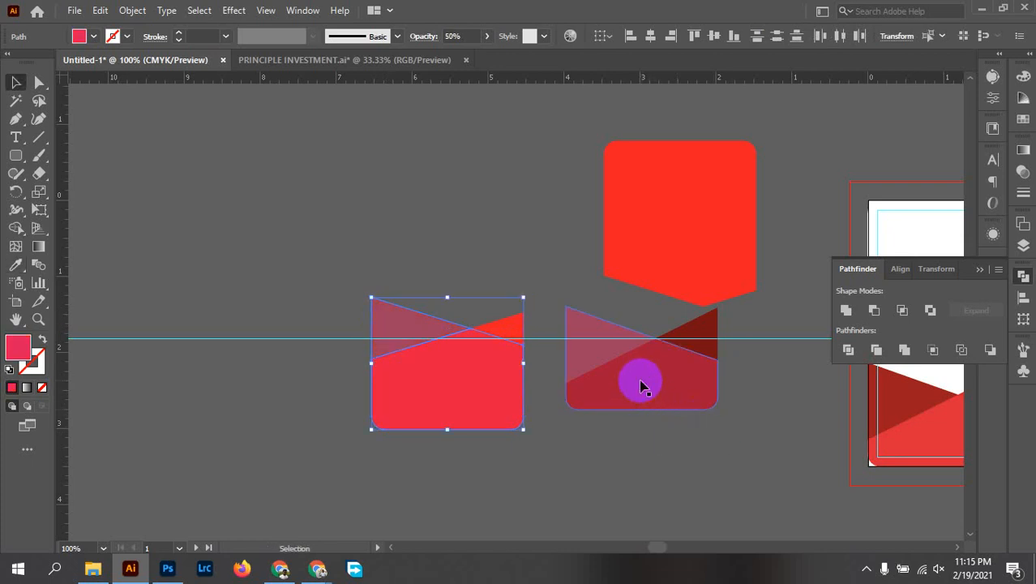
{"action": "key", "text": "v"}
{"action": "left_click", "coordinate": [724, 442]}
Recolor the small right triangle by sampling the dark red of the reference group's right triangle.
{"action": "left_click", "coordinate": [508, 321]}
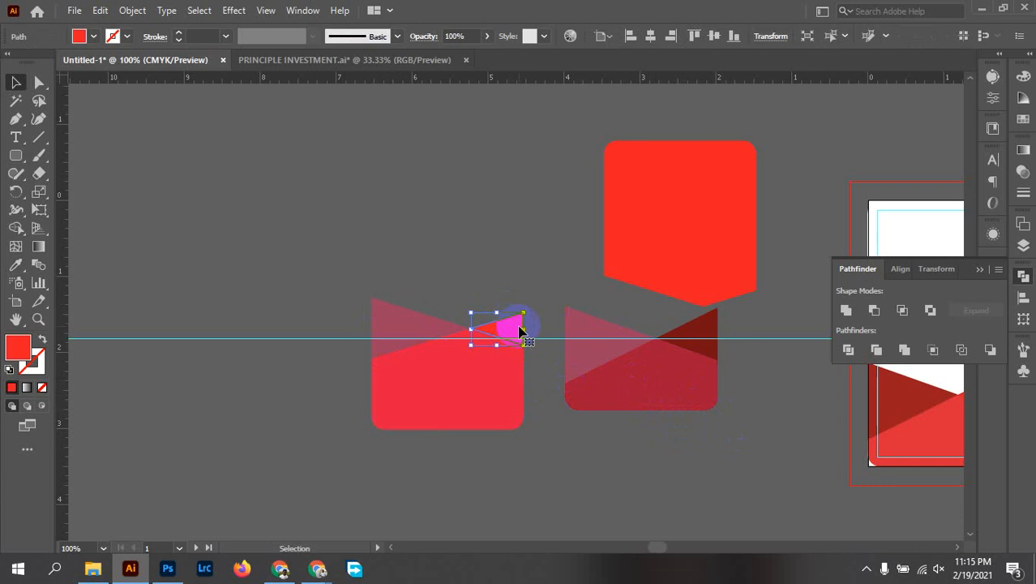
{"action": "key", "text": "i"}
{"action": "left_click", "coordinate": [708, 325]}
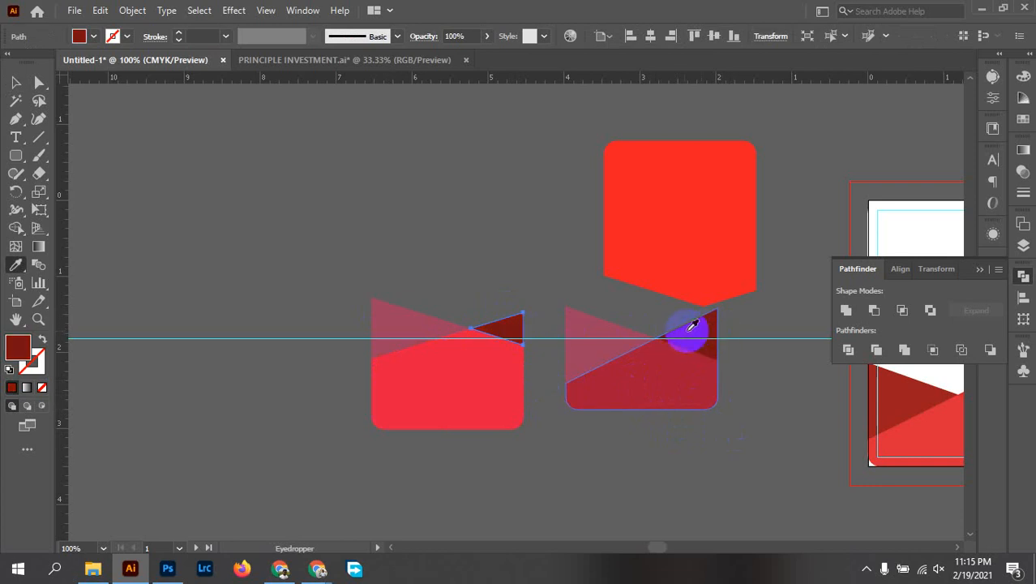
{"action": "key", "text": "v"}
{"action": "left_click", "coordinate": [583, 447]}
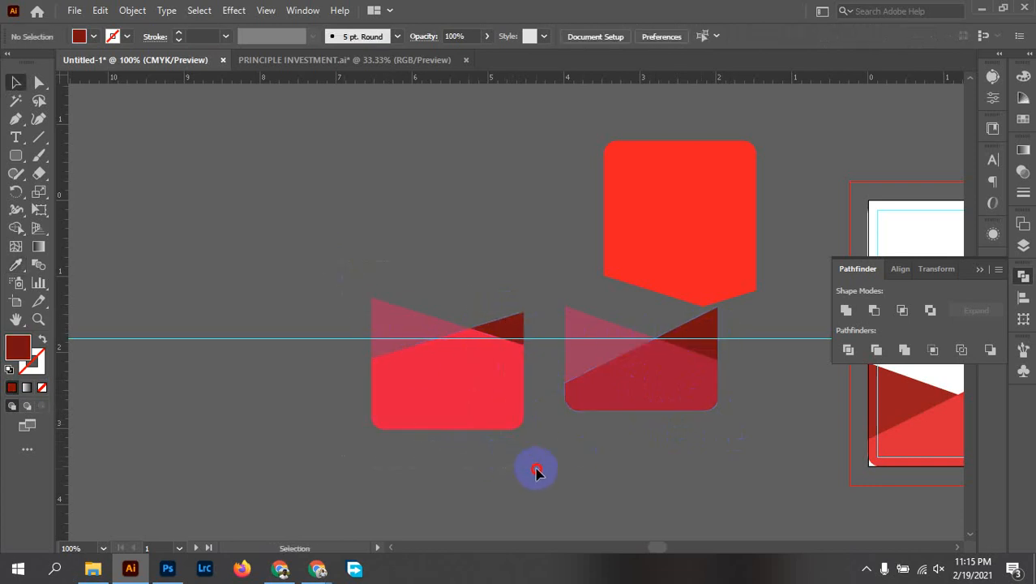
{"action": "left_click", "coordinate": [458, 371]}
{"action": "right_click", "coordinate": [458, 373]}
{"action": "left_click", "coordinate": [535, 156]}
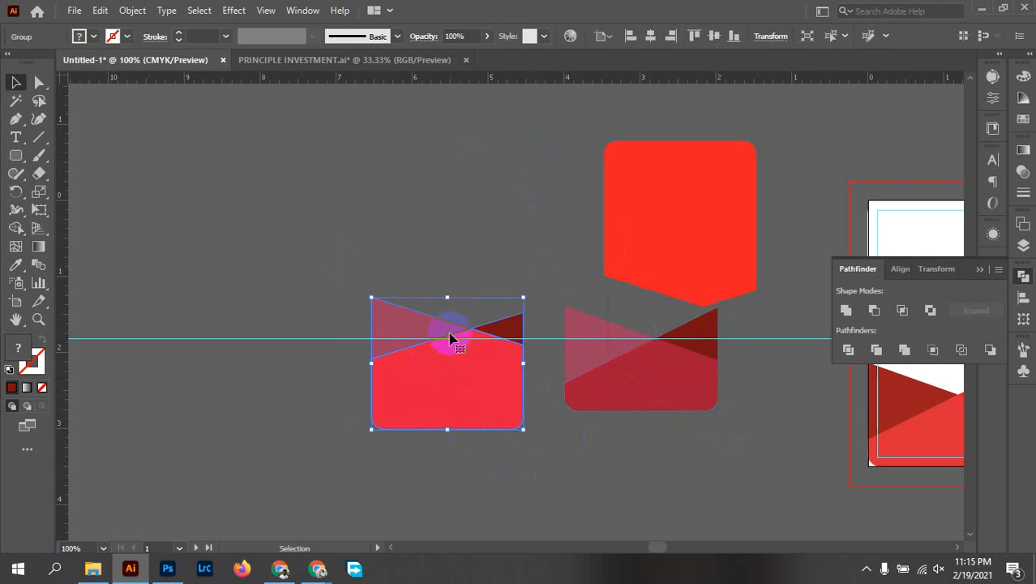
{"action": "left_click", "coordinate": [596, 463]}
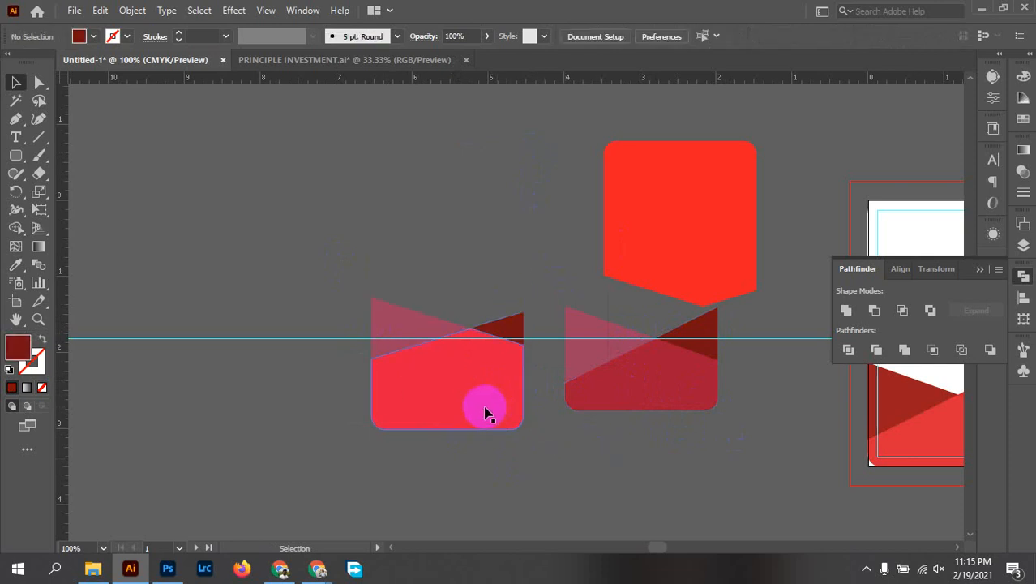
{"action": "left_click", "coordinate": [451, 417], "text": "ctrl"}
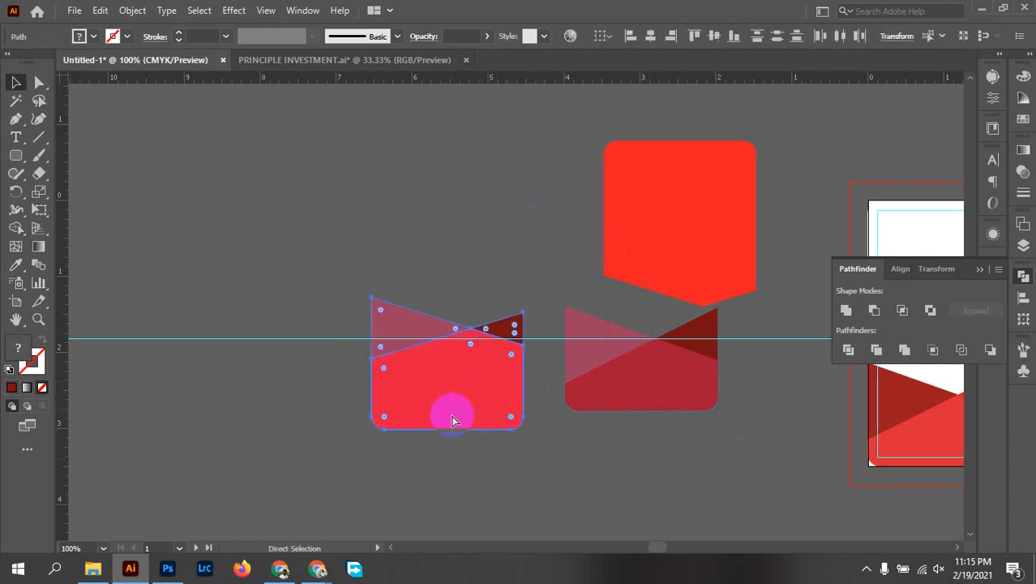
{"action": "left_click", "coordinate": [563, 453]}
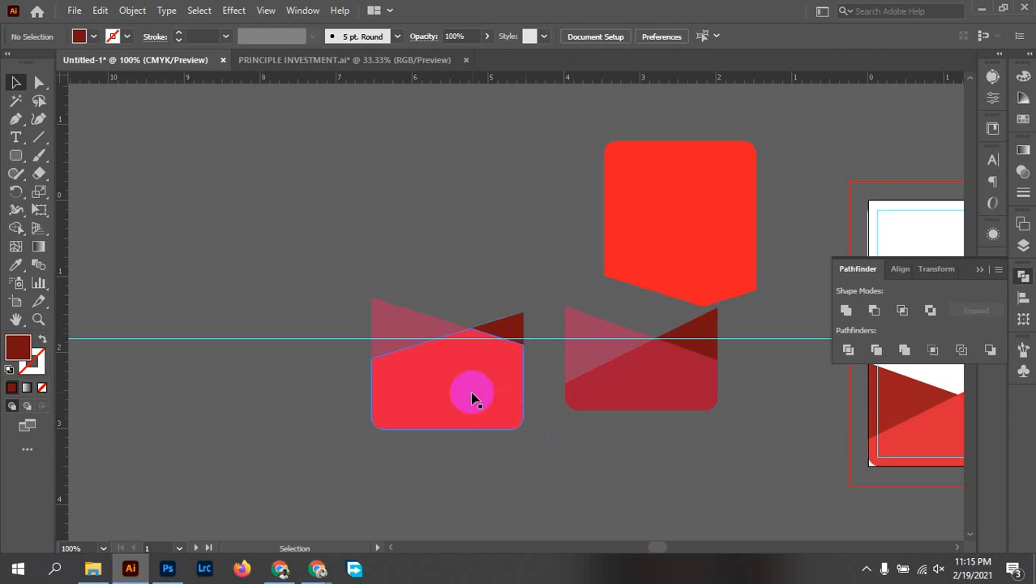
Unite the pink lower piece with the left triangle and move the merged shape away to the lower left.
{"action": "left_click", "coordinate": [404, 371]}
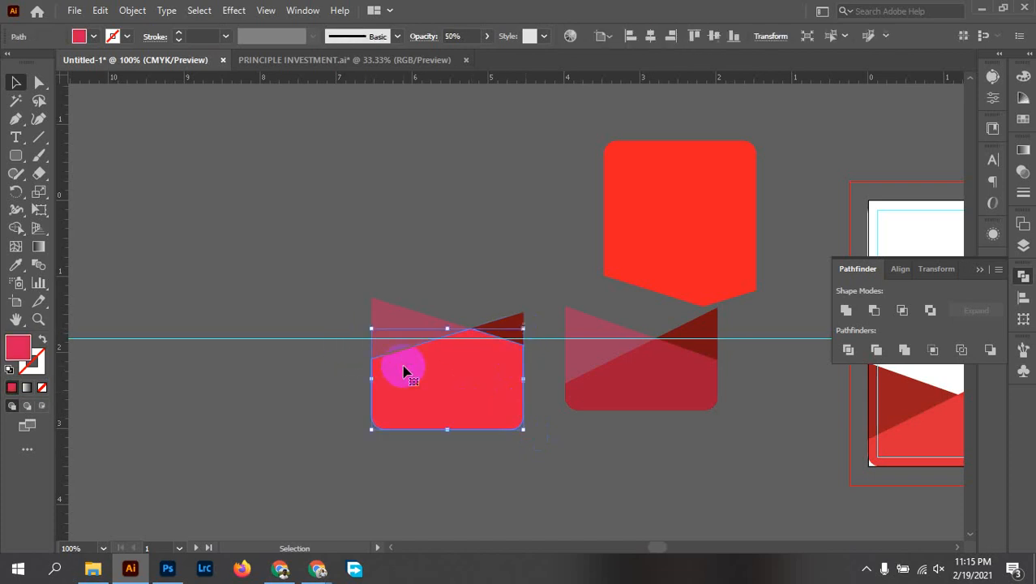
{"action": "left_click", "coordinate": [386, 321], "text": "shift"}
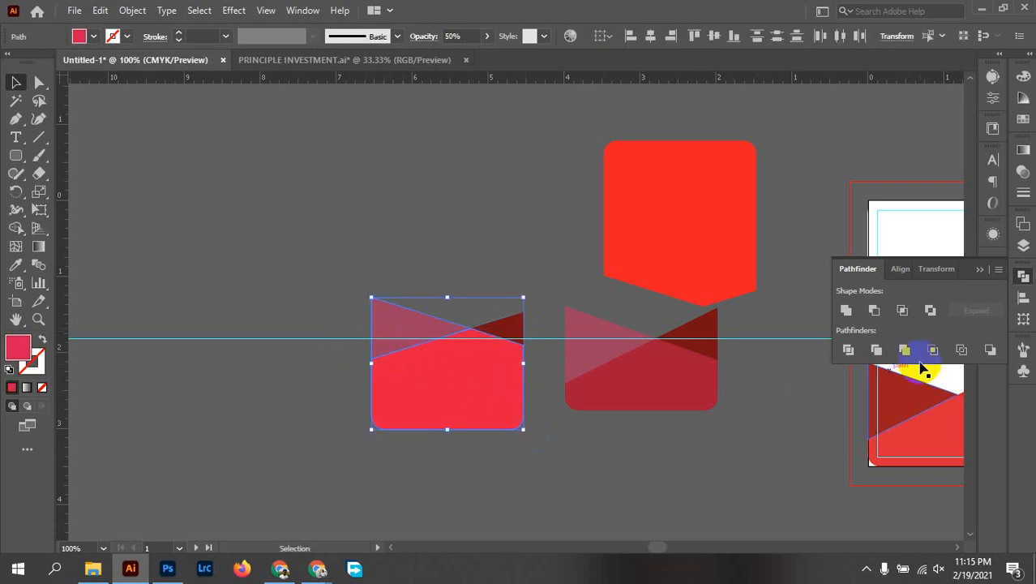
{"action": "left_click_drag", "start_coordinate": [493, 394], "coordinate": [285, 446]}
{"action": "left_click", "coordinate": [475, 470]}
Unite the remaining red lower piece with the right triangle and recolor the merged shape with the reference group's dark red.
{"action": "left_click", "coordinate": [523, 343]}
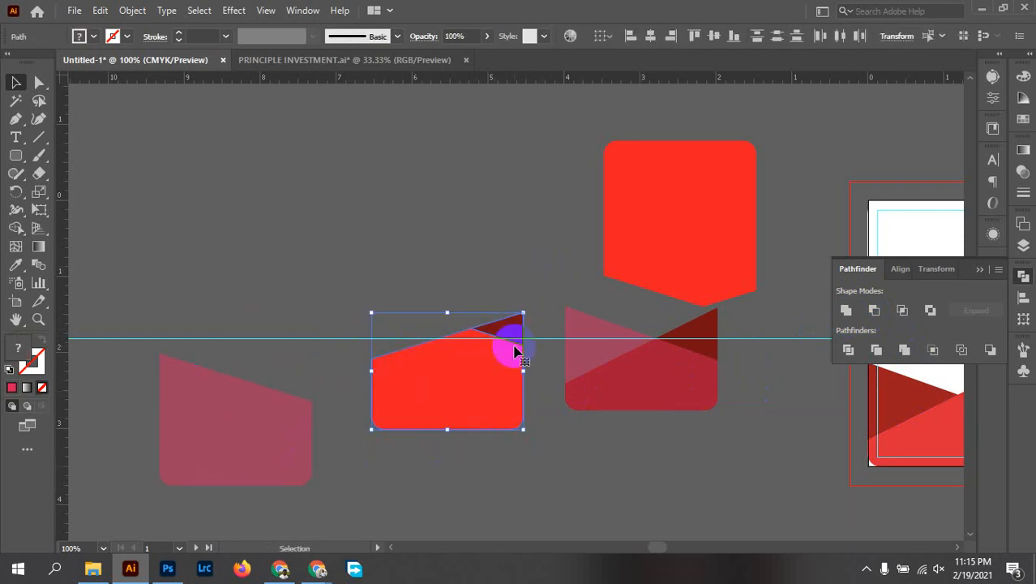
{"action": "left_click", "coordinate": [847, 315]}
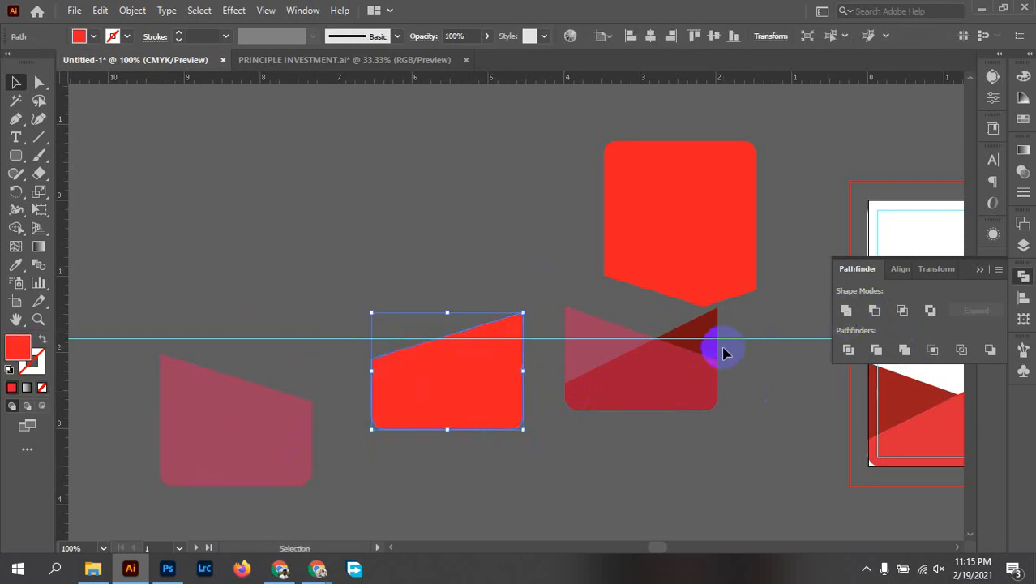
{"action": "key", "text": "i"}
{"action": "left_click", "coordinate": [711, 337]}
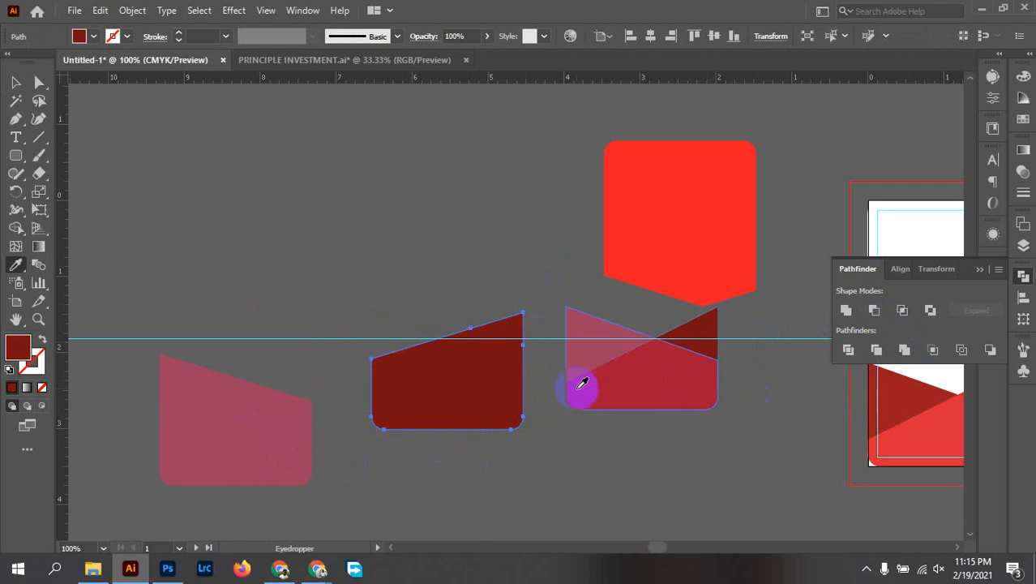
{"action": "key", "text": "v"}
{"action": "left_click", "coordinate": [320, 452]}
Move the pink shape over the dark red one and align both shapes by their horizontal centers and bottom edges.
{"action": "left_click_drag", "start_coordinate": [242, 451], "coordinate": [380, 403]}
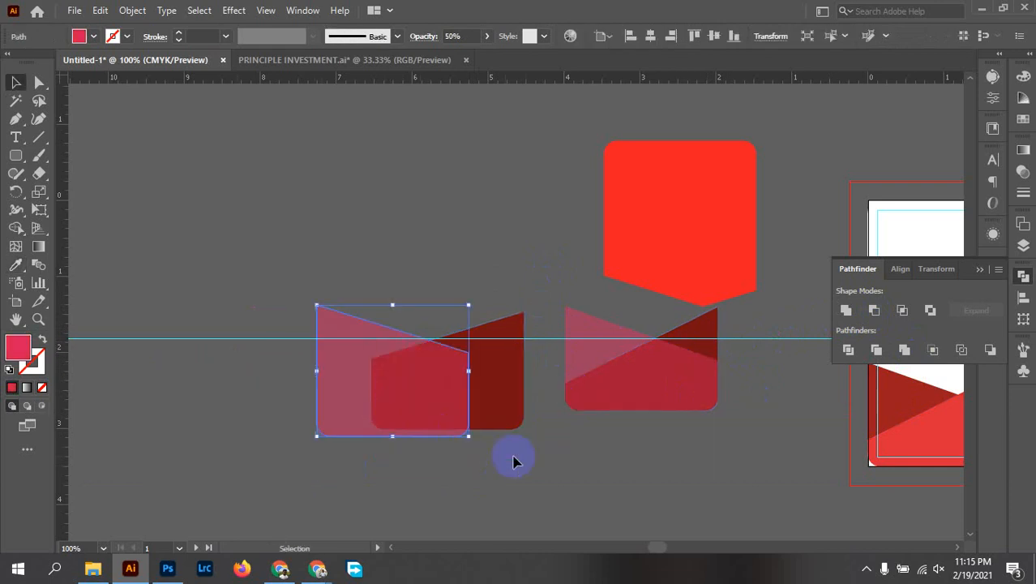
{"action": "left_click", "coordinate": [514, 454]}
{"action": "left_click_drag", "start_coordinate": [513, 452], "coordinate": [344, 276]}
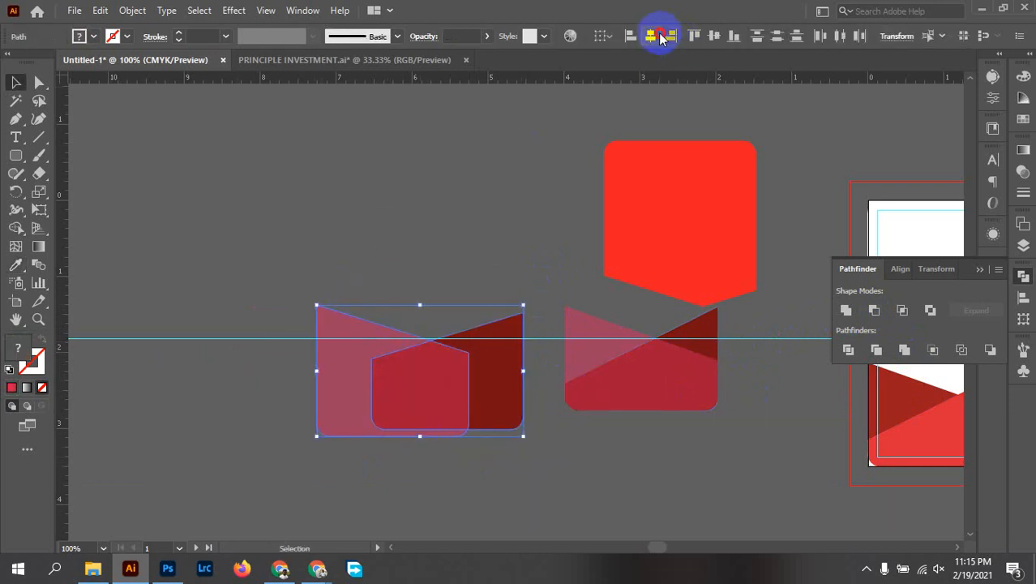
{"action": "left_click", "coordinate": [653, 37]}
{"action": "left_click", "coordinate": [732, 36]}
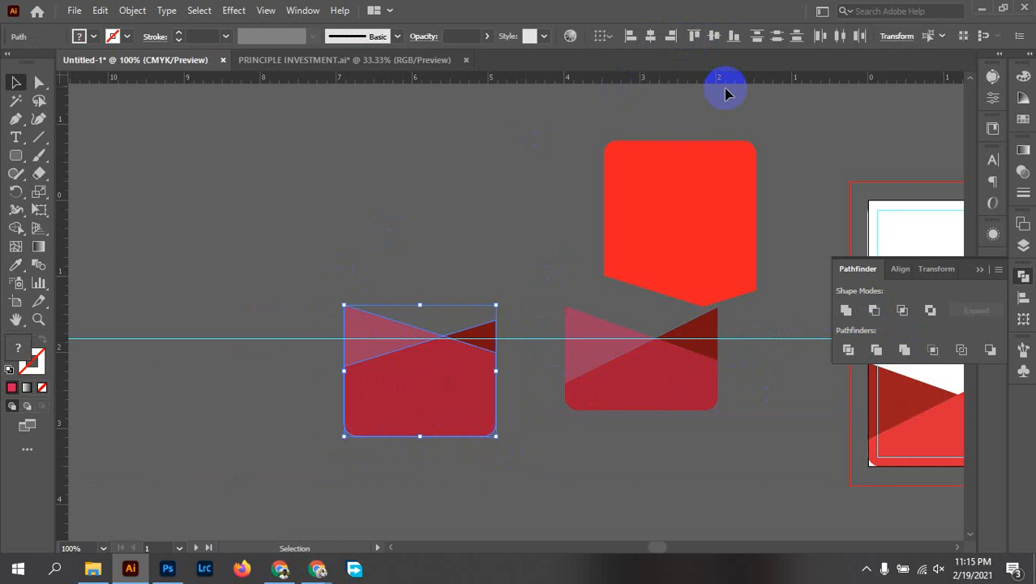
{"action": "left_click", "coordinate": [536, 386]}
{"action": "left_click_drag", "start_coordinate": [537, 386], "coordinate": [360, 377]}
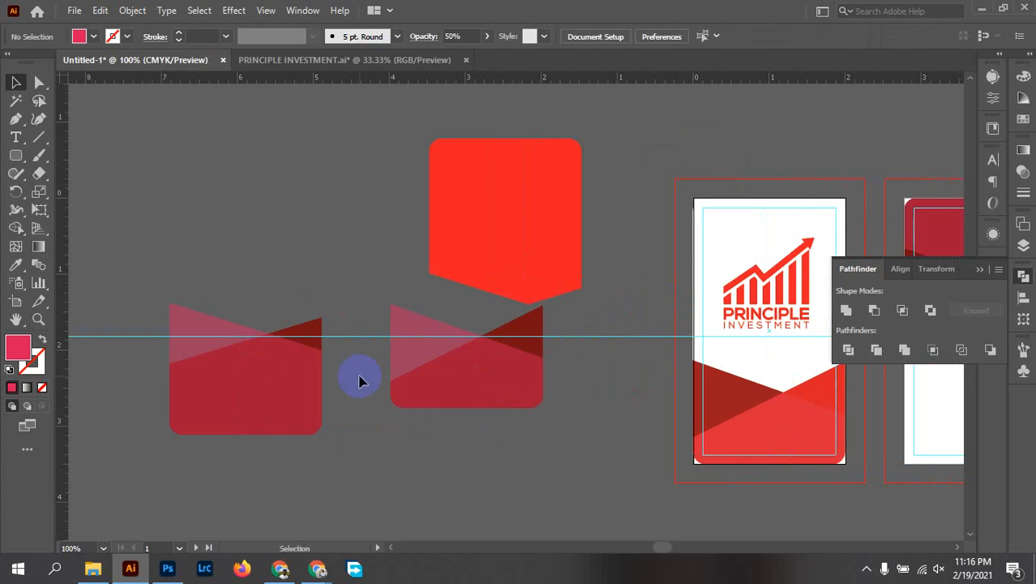
{"action": "left_click_drag", "start_coordinate": [455, 412], "coordinate": [230, 394]}
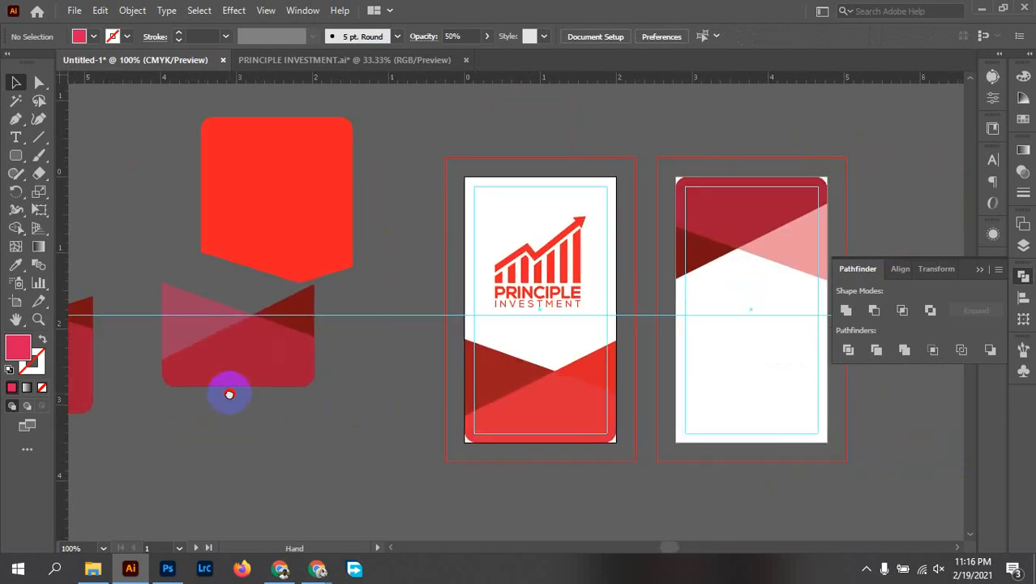
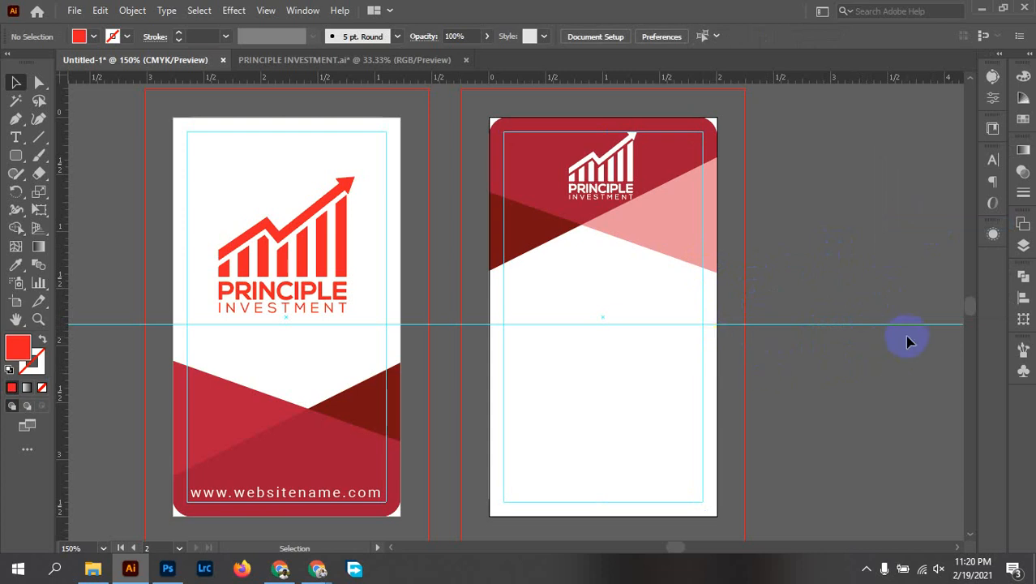
Find the file "business card Front part new 1" in the Desktop's New folder with File Explorer and open it in Illustrator.
{"action": "scroll", "coordinate": [499, 393], "scroll_direction": "down", "scroll_amount": 4}
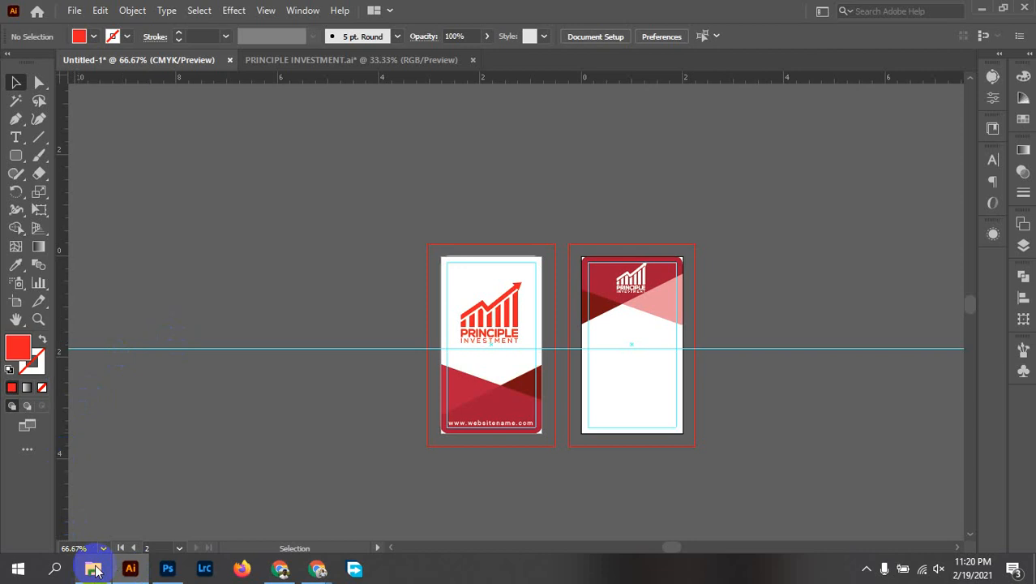
{"action": "mouse_move", "coordinate": [92, 567]}
{"action": "left_click", "coordinate": [91, 513]}
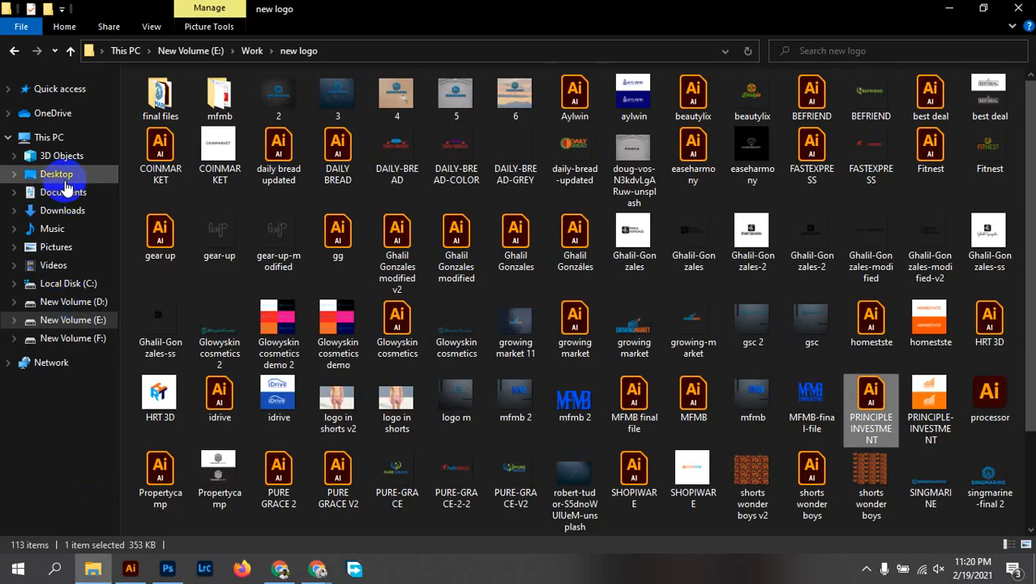
{"action": "left_click", "coordinate": [61, 177]}
{"action": "double_click", "coordinate": [320, 133]}
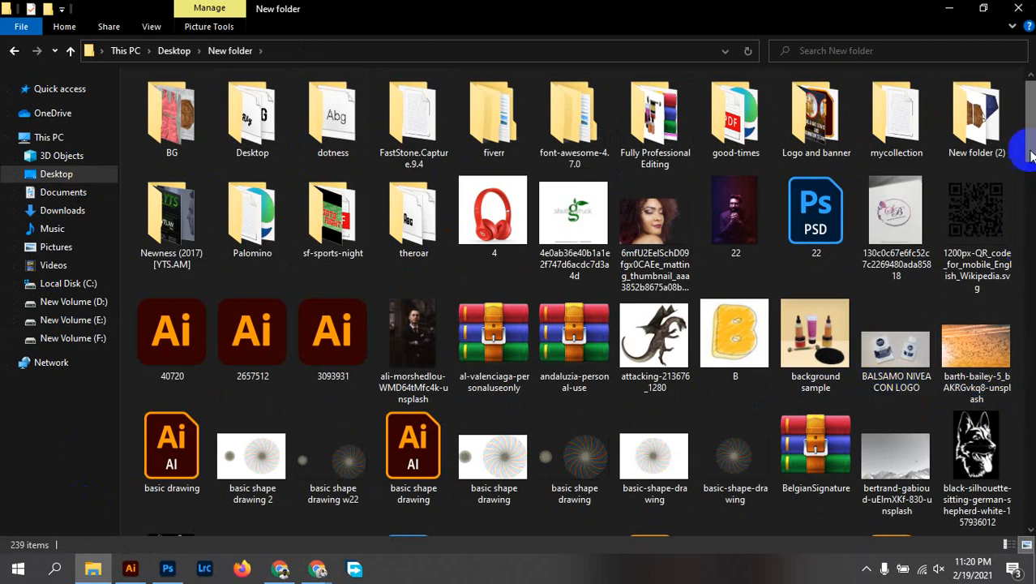
{"action": "scroll", "coordinate": [1029, 154], "scroll_direction": "down", "scroll_amount": 5}
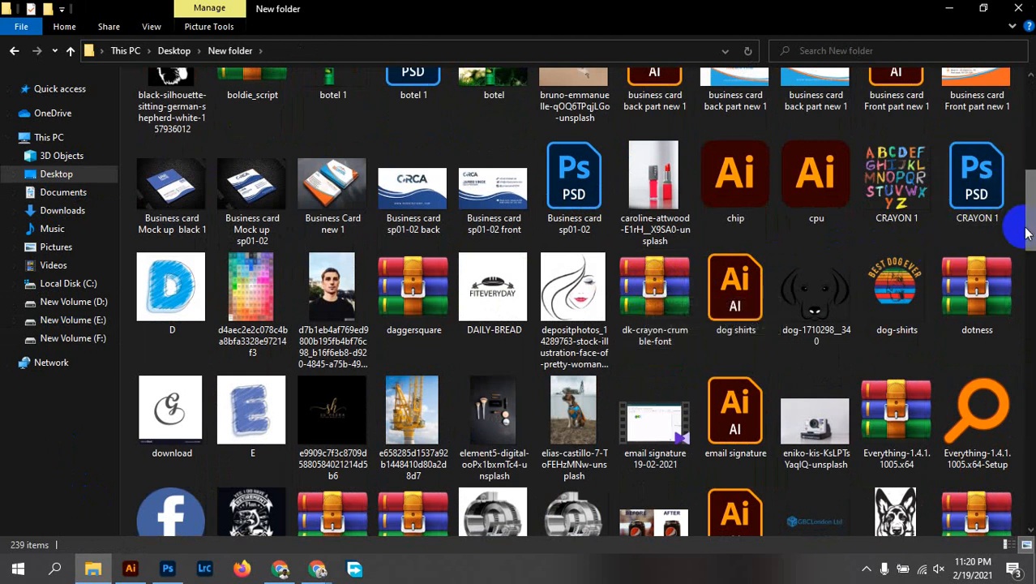
{"action": "scroll", "coordinate": [1026, 233], "scroll_direction": "up", "scroll_amount": 2}
{"action": "left_click", "coordinate": [999, 203]}
{"action": "key", "text": "alt+Tab"}
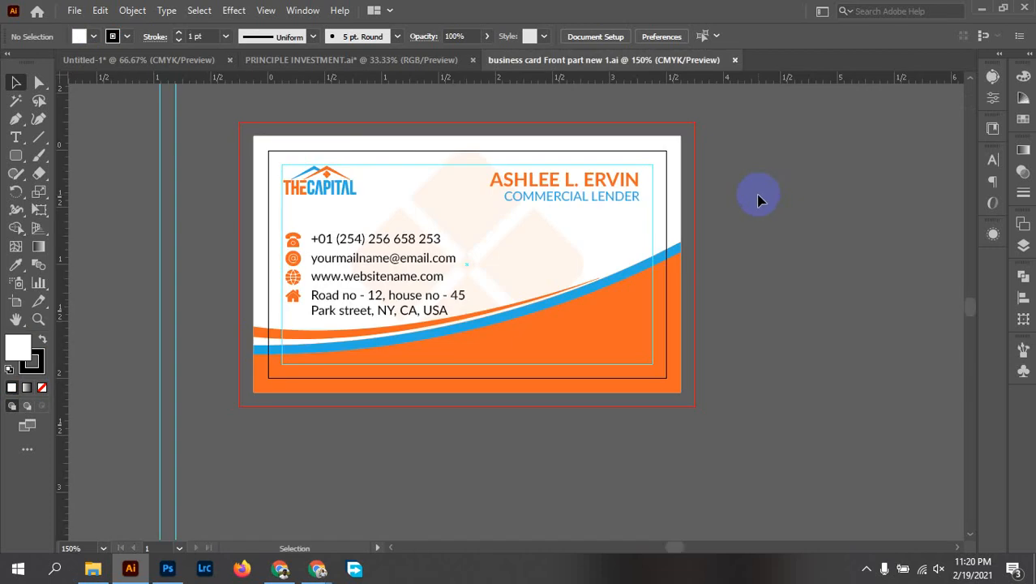
Bring the name and job title text from the opened card into Untitled-1, placing it on the second card's blank lower area.
{"action": "left_click", "coordinate": [569, 188]}
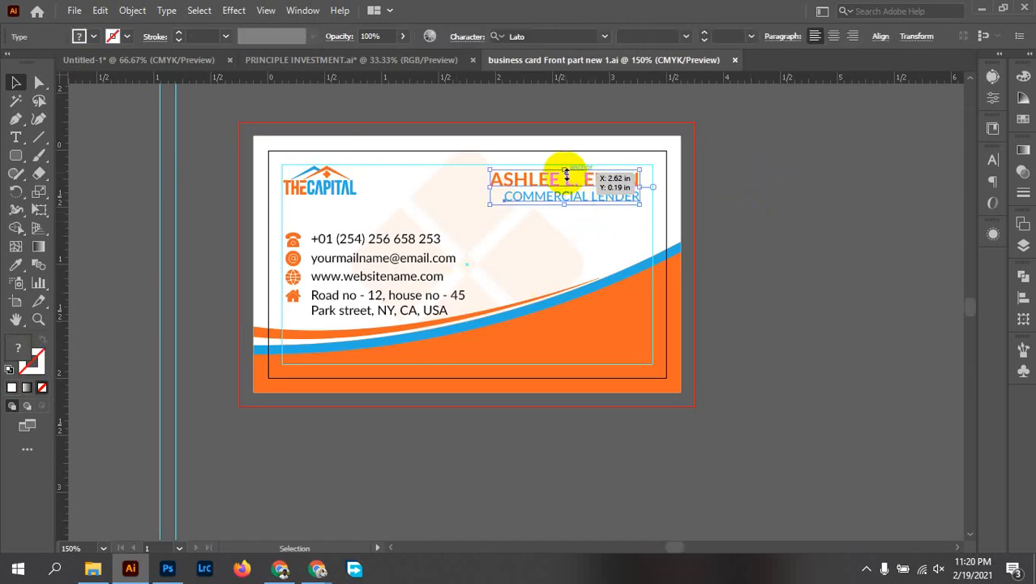
{"action": "left_click_drag", "start_coordinate": [635, 179], "coordinate": [223, 65]}
{"action": "left_click_drag", "start_coordinate": [379, 301], "coordinate": [659, 369]}
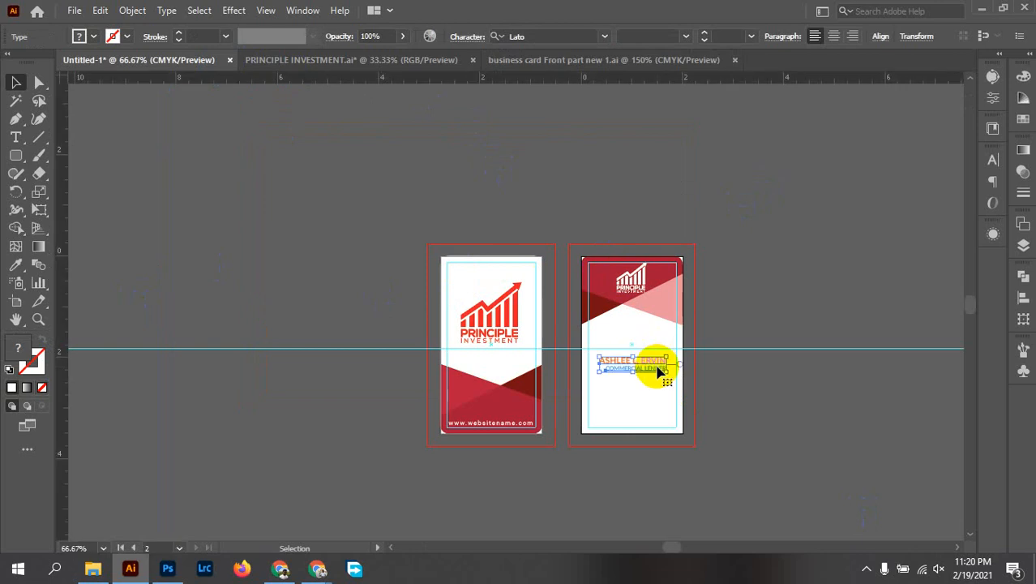
Move the name and job title text up above the horizontal guide, just below the second card's angular shapes.
{"action": "scroll", "coordinate": [659, 369], "scroll_direction": "up", "scroll_amount": 2}
{"action": "left_click", "coordinate": [775, 350]}
{"action": "left_click_drag", "start_coordinate": [775, 350], "coordinate": [574, 435]}
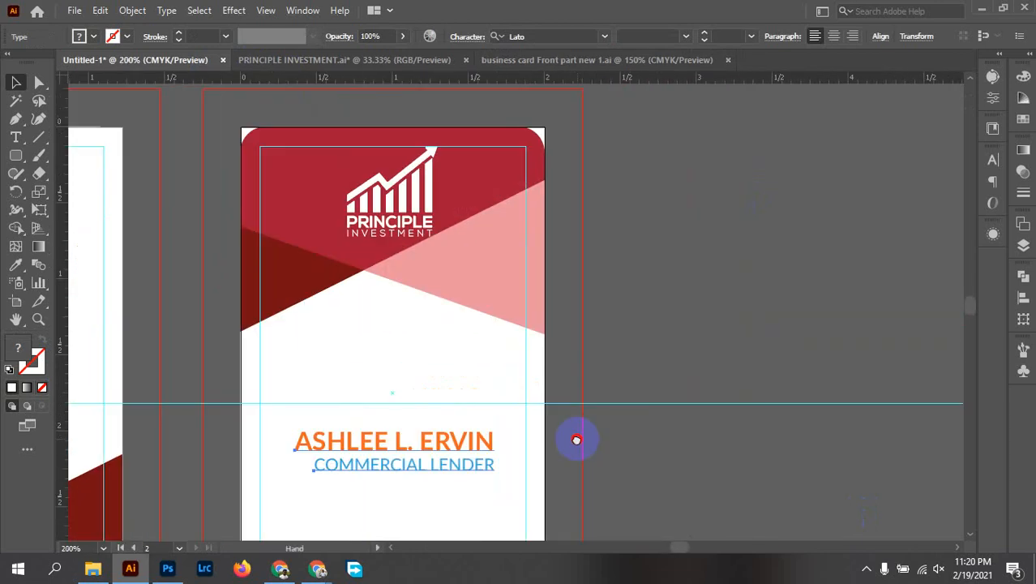
{"action": "left_click_drag", "start_coordinate": [646, 413], "coordinate": [654, 337]}
{"action": "left_click_drag", "start_coordinate": [451, 366], "coordinate": [446, 295]}
{"action": "left_click", "coordinate": [638, 220]}
{"action": "left_click_drag", "start_coordinate": [545, 241], "coordinate": [602, 248]}
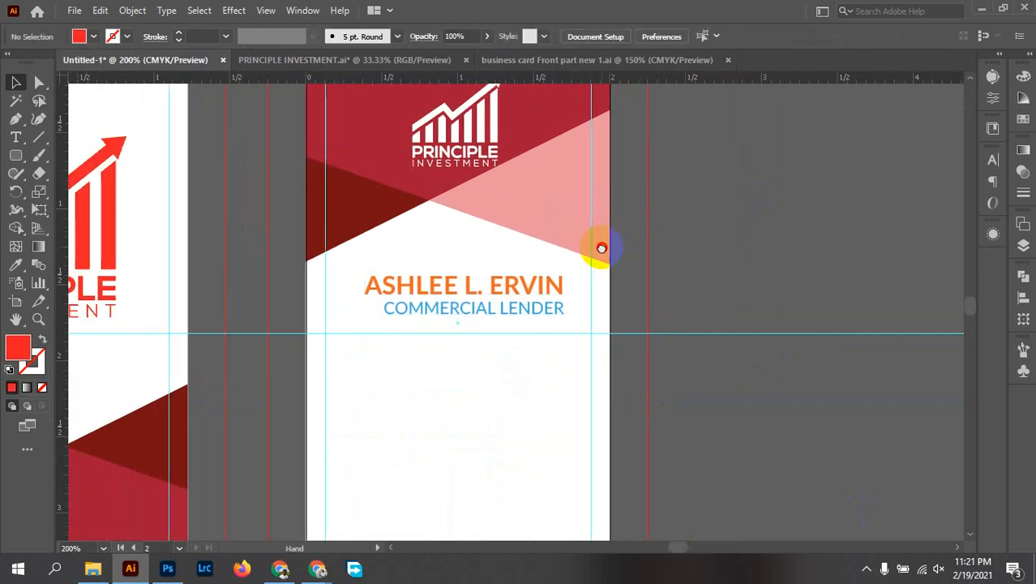
Fill the name text on the second card with the bright red swatch.
{"action": "left_click", "coordinate": [503, 290]}
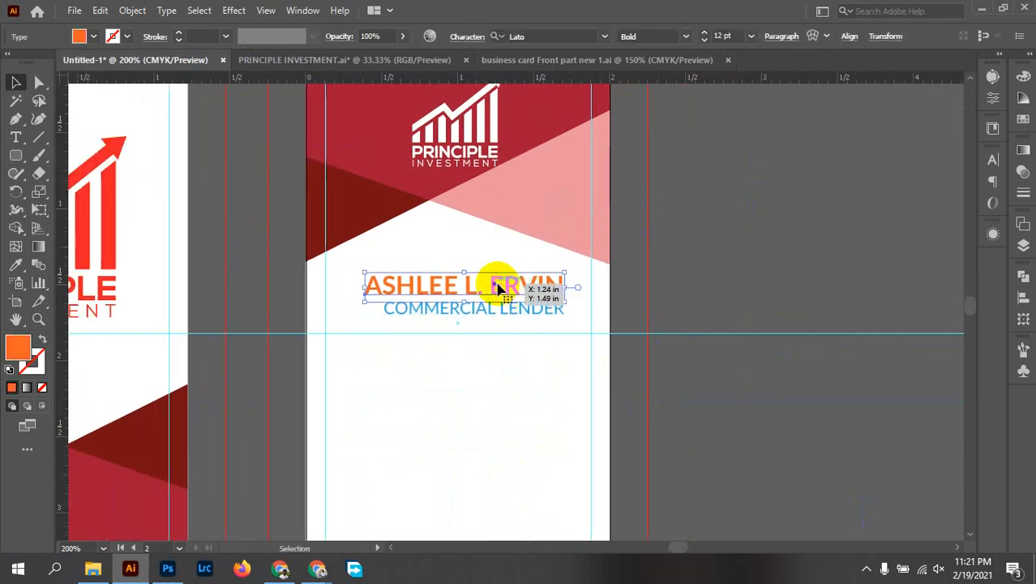
{"action": "left_click", "coordinate": [94, 37]}
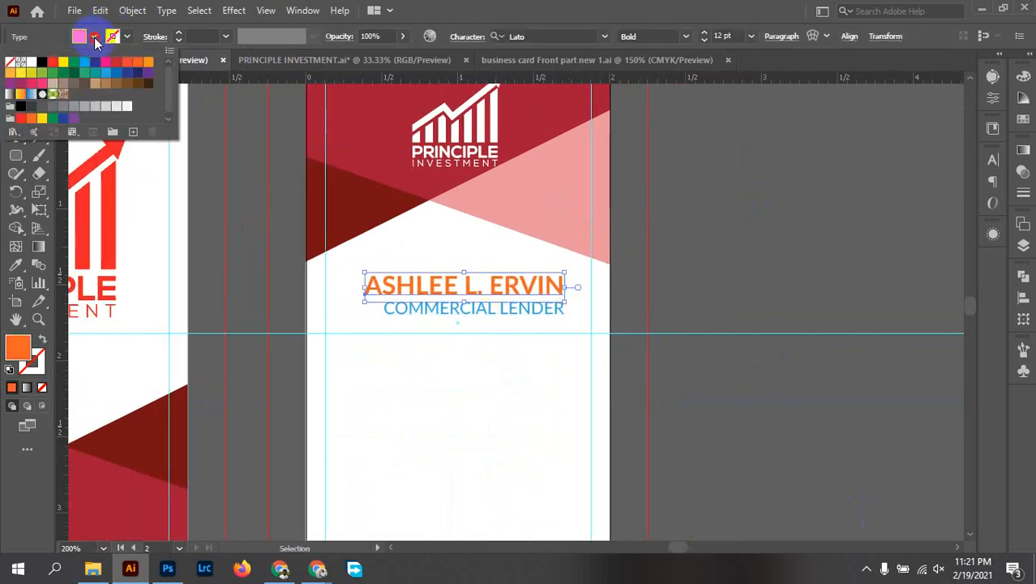
{"action": "left_click", "coordinate": [31, 85]}
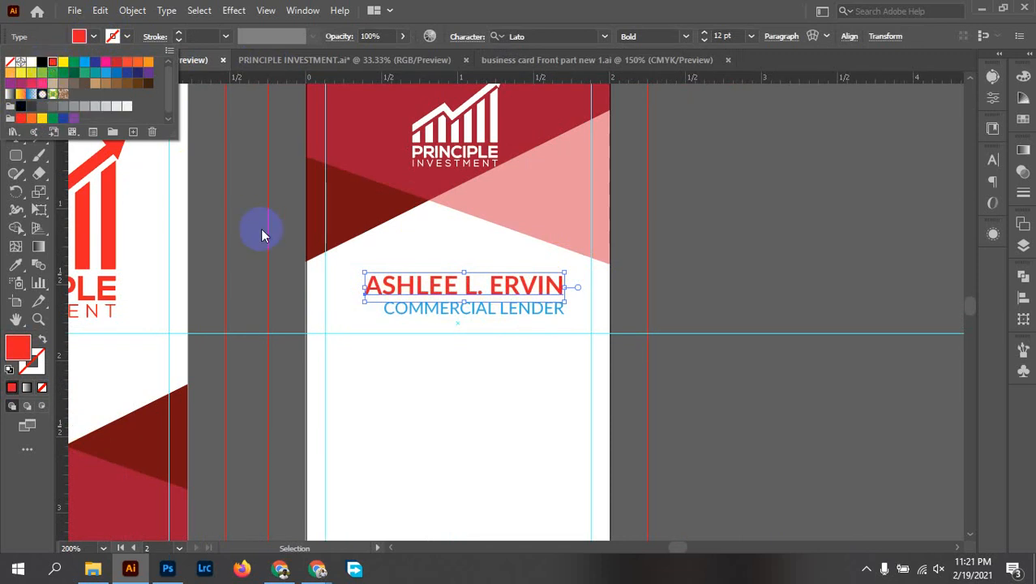
{"action": "left_click", "coordinate": [240, 221]}
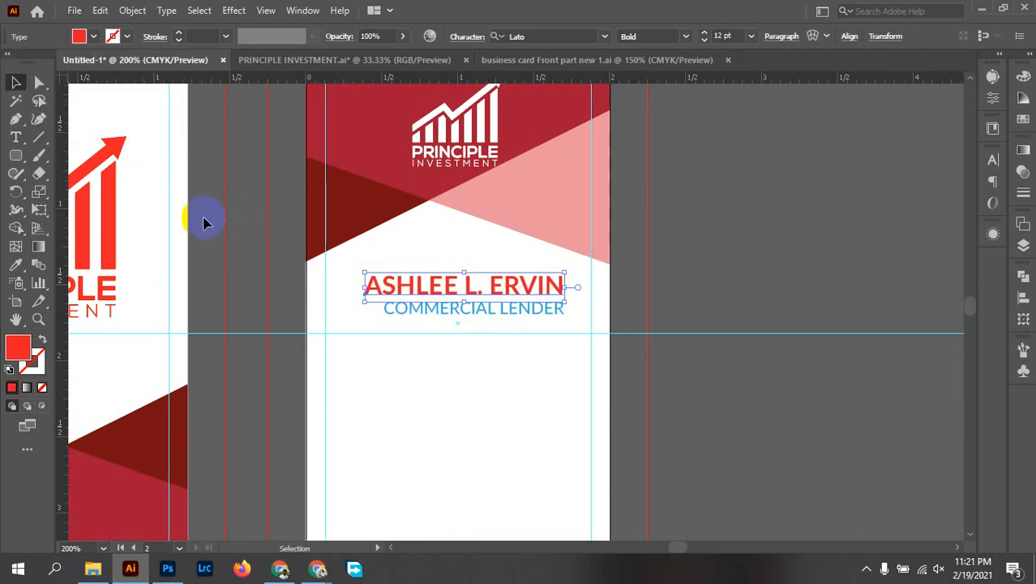
Darken the name text's red fill with the Color Picker and compare it against the previous red.
{"action": "double_click", "coordinate": [37, 354]}
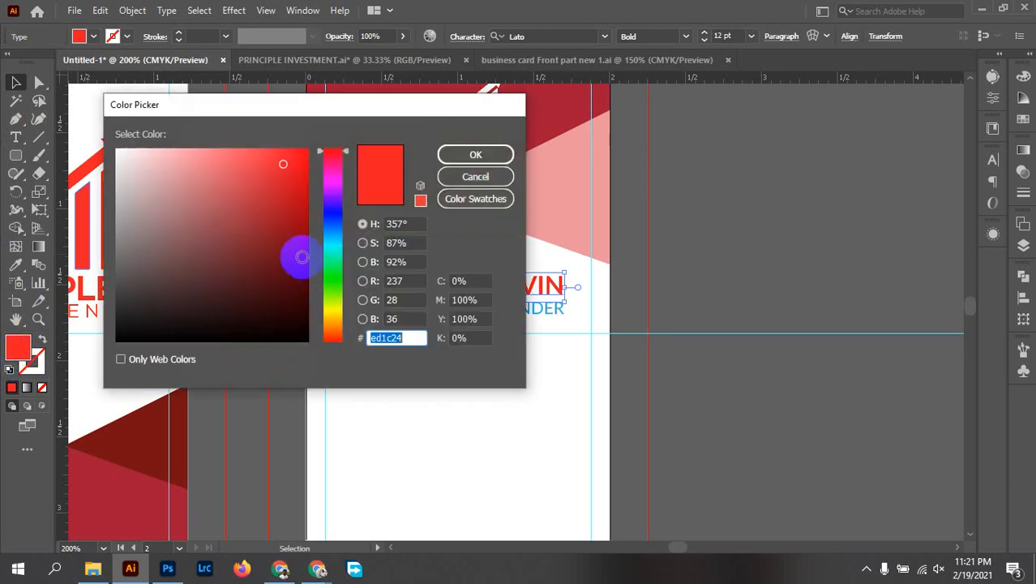
{"action": "left_click", "coordinate": [304, 212]}
{"action": "left_click", "coordinate": [498, 160]}
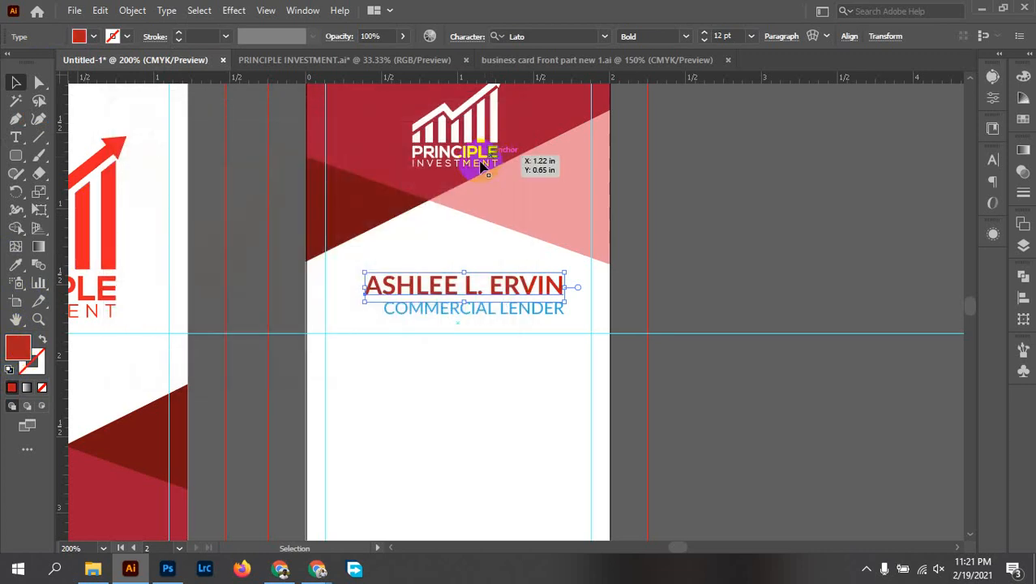
{"action": "left_click", "coordinate": [578, 347]}
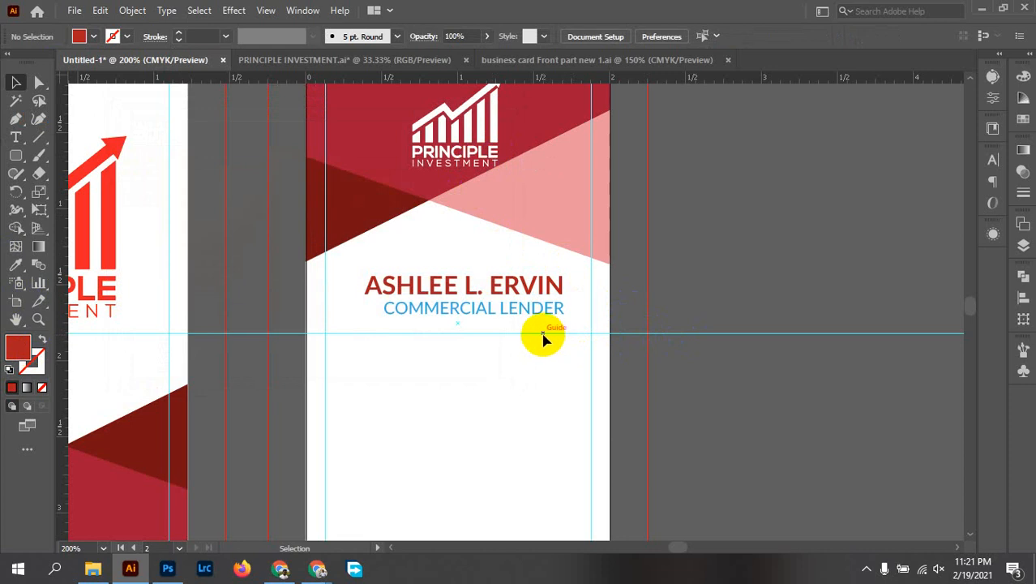
{"action": "key", "text": "ctrl+z"}
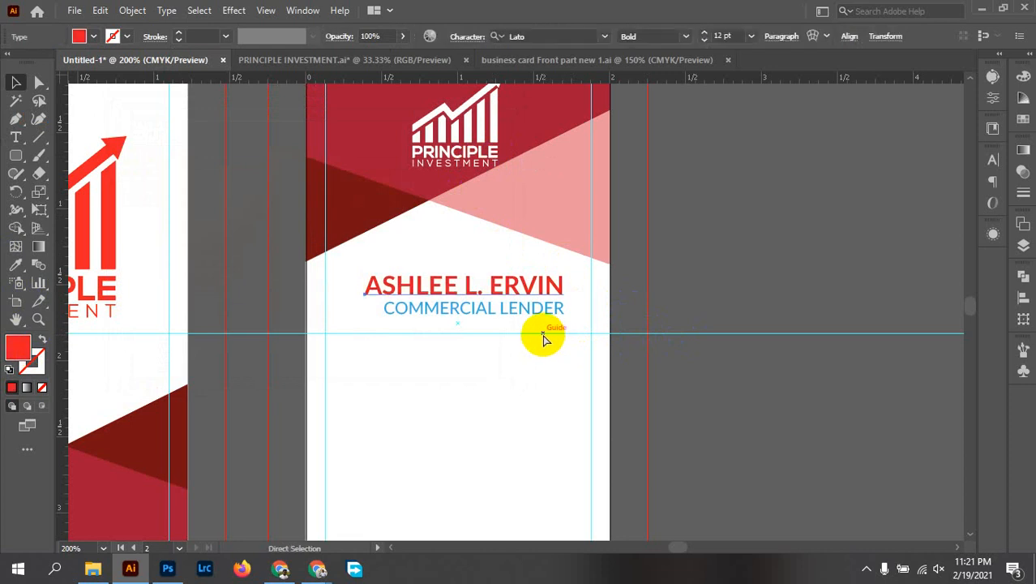
{"action": "key", "text": "ctrl+shift+z"}
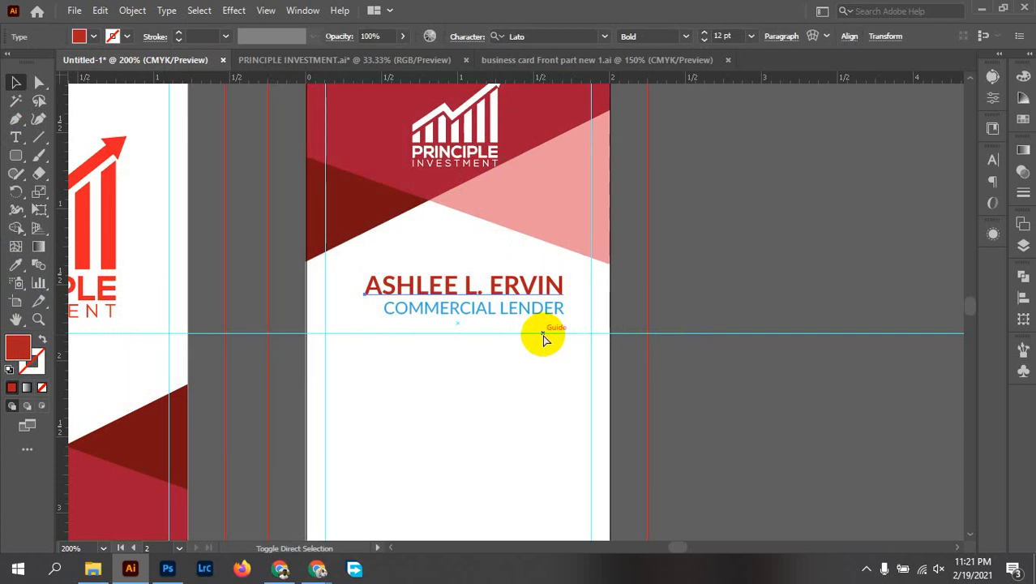
{"action": "left_click", "coordinate": [828, 283]}
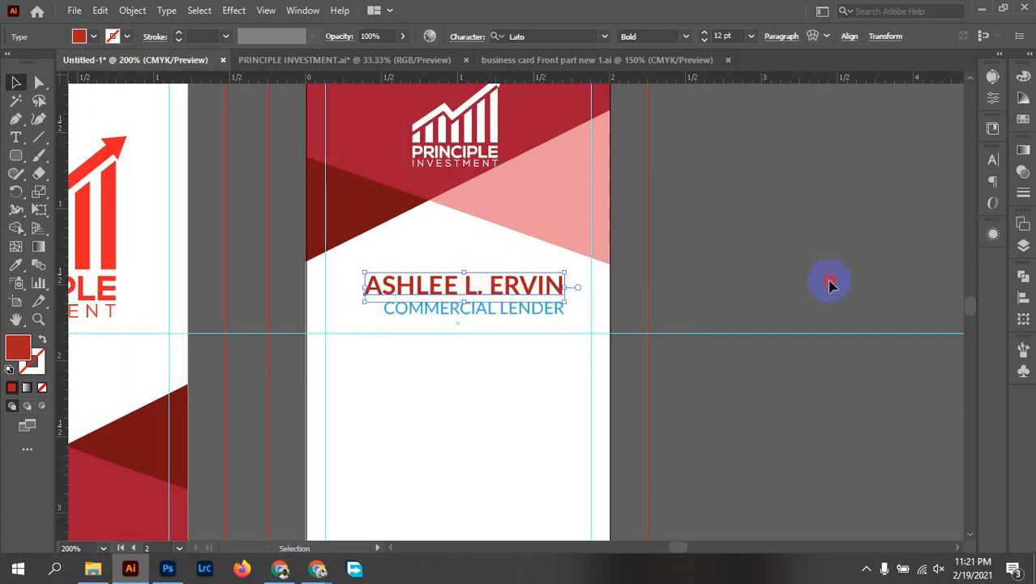
Recolor the name text by sampling the card's crimson header shape with the Eyedropper.
{"action": "left_click", "coordinate": [471, 287]}
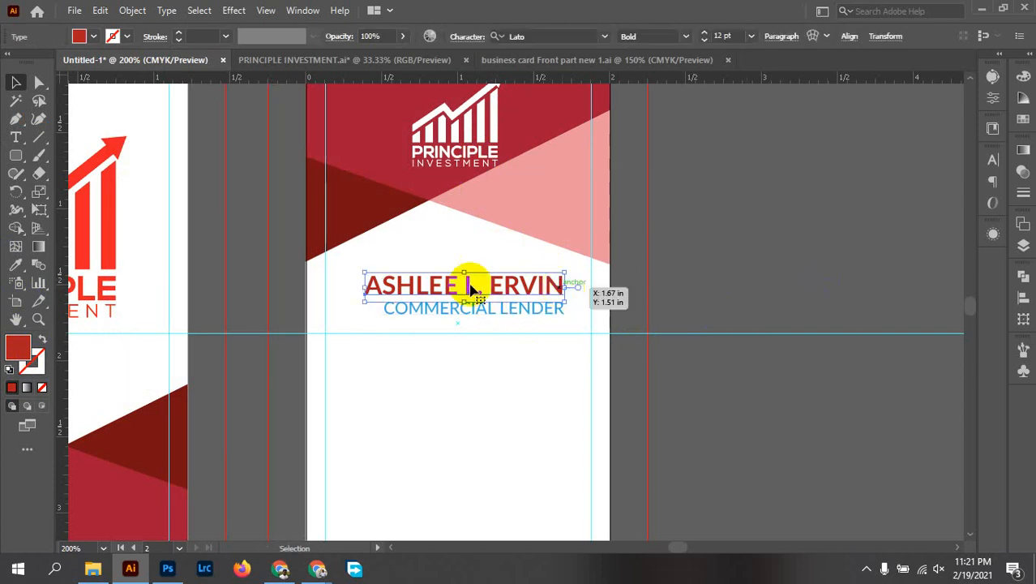
{"action": "key", "text": "i"}
{"action": "left_click", "coordinate": [371, 146]}
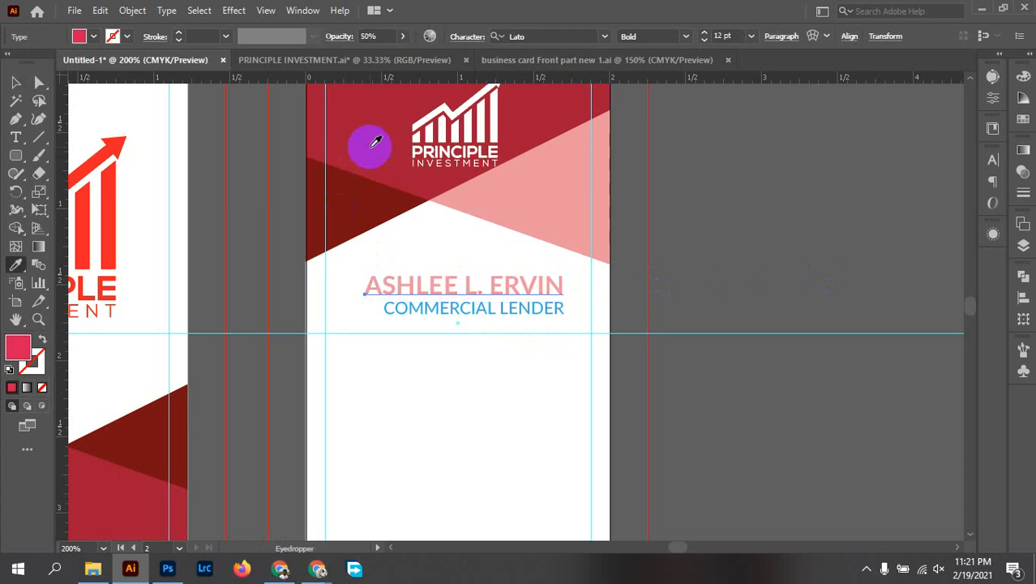
{"action": "left_click", "coordinate": [376, 143]}
{"action": "key", "text": "v"}
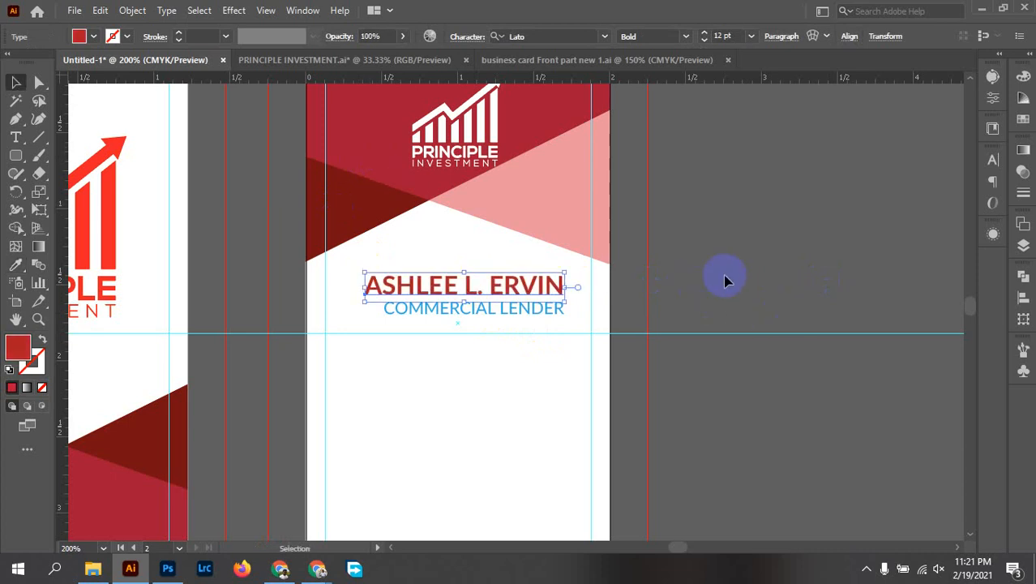
{"action": "left_click", "coordinate": [748, 264]}
Move the COMMERCIAL LENDER text so it sits roughly centered beneath the name.
{"action": "scroll", "coordinate": [612, 296], "scroll_direction": "down", "scroll_amount": 1}
{"action": "left_click_drag", "start_coordinate": [608, 302], "coordinate": [678, 337]}
{"action": "scroll", "coordinate": [647, 331], "scroll_direction": "up", "scroll_amount": 3}
{"action": "left_click_drag", "start_coordinate": [657, 388], "coordinate": [621, 377]}
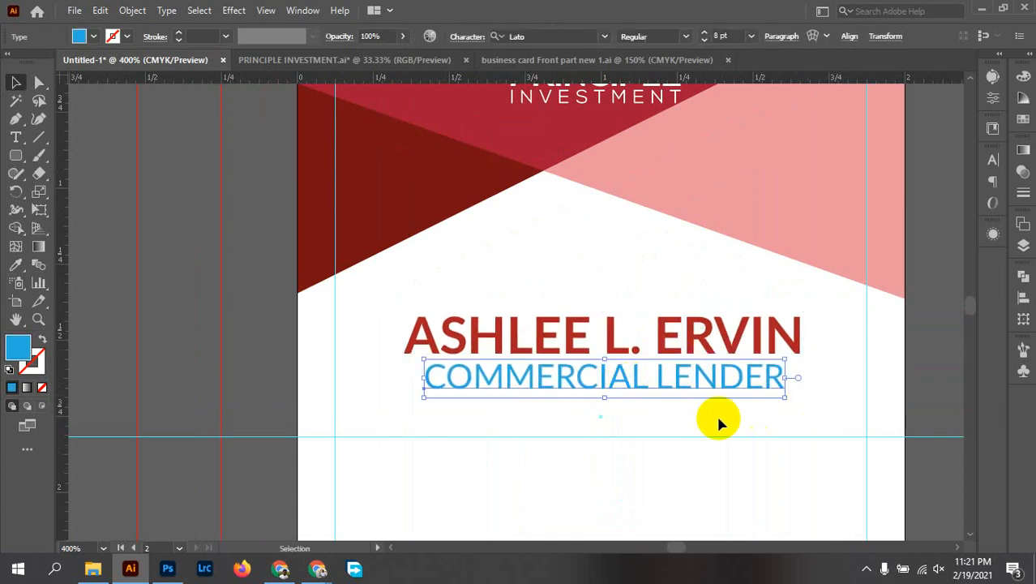
{"action": "scroll", "coordinate": [722, 418], "scroll_direction": "down", "scroll_amount": 2}
{"action": "scroll", "coordinate": [721, 370], "scroll_direction": "right", "scroll_amount": 1}
{"action": "left_click", "coordinate": [801, 369]}
{"action": "left_click_drag", "start_coordinate": [675, 331], "coordinate": [670, 333]}
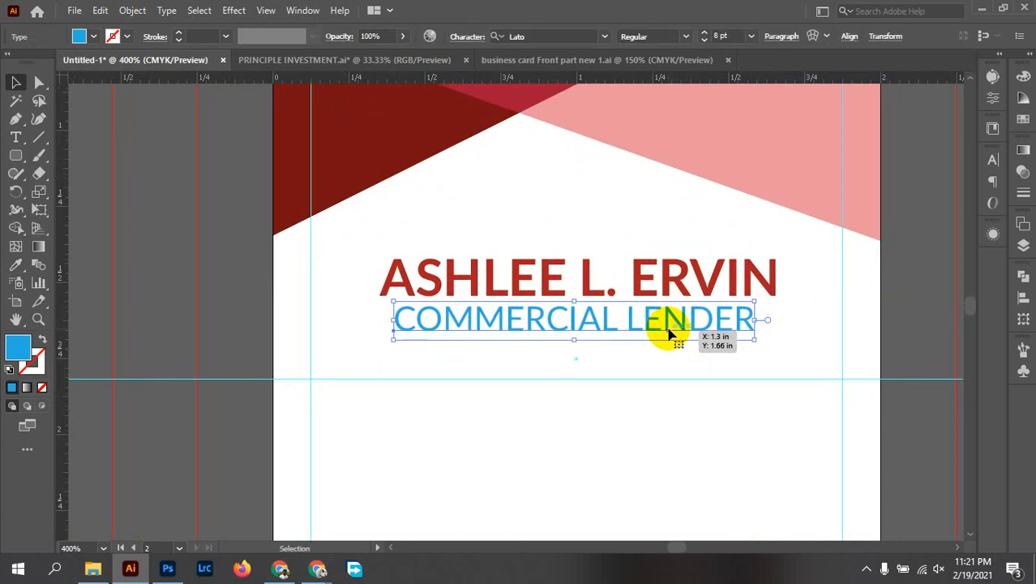
Fill the name text with the bright red swatch instead of the dark red.
{"action": "left_click", "coordinate": [89, 38]}
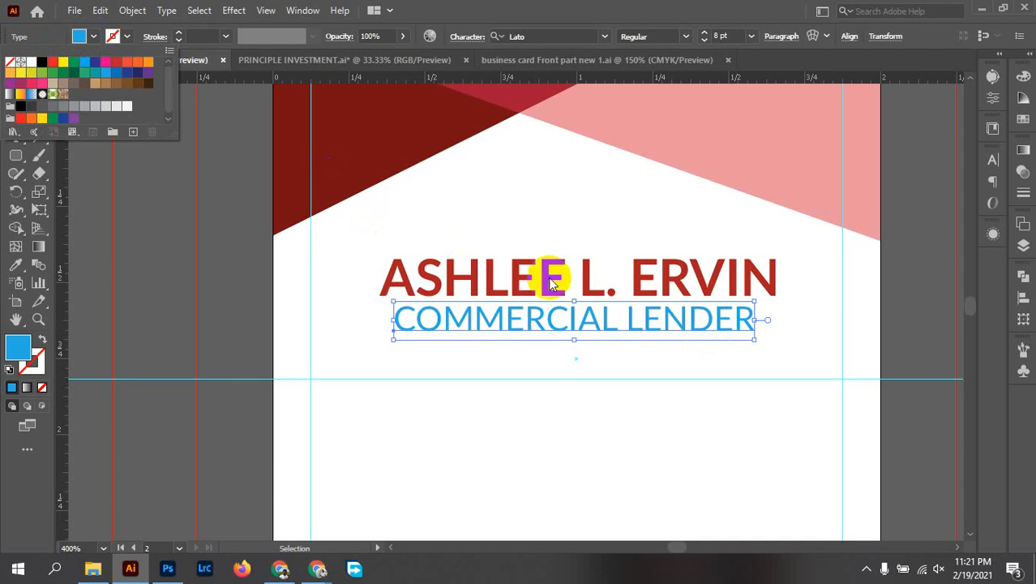
{"action": "left_click", "coordinate": [563, 218]}
{"action": "left_click", "coordinate": [442, 248]}
{"action": "left_click", "coordinate": [504, 271]}
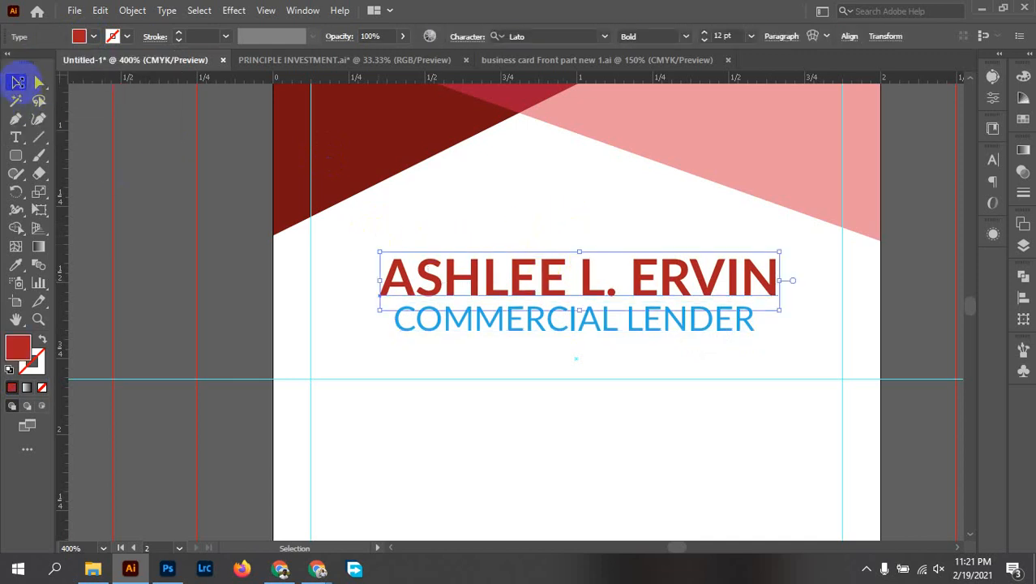
{"action": "left_click", "coordinate": [83, 37]}
{"action": "left_click", "coordinate": [52, 60]}
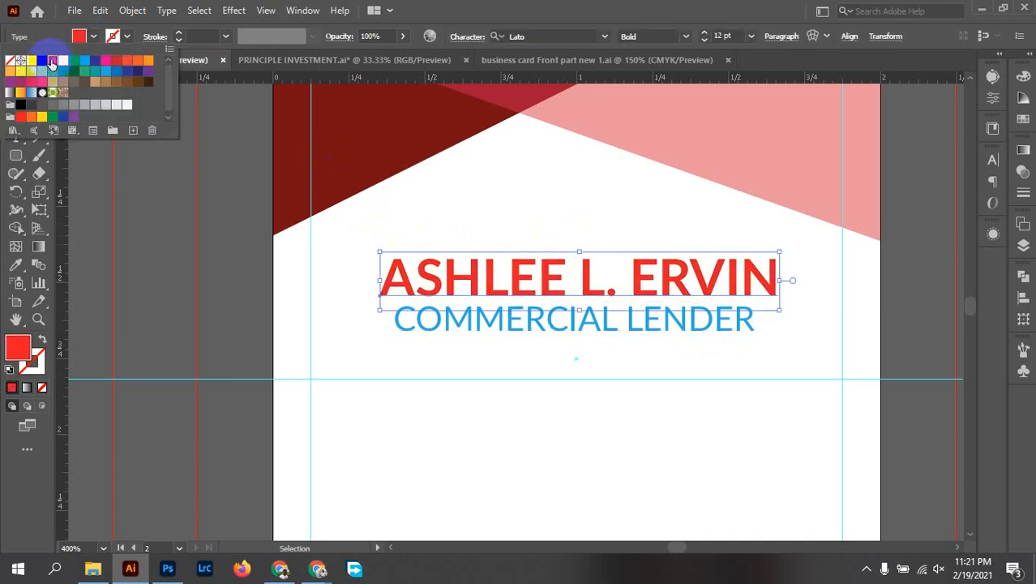
{"action": "left_click", "coordinate": [554, 395]}
Fill the COMMERCIAL LENDER text with the black swatch.
{"action": "left_click_drag", "start_coordinate": [674, 361], "coordinate": [412, 314]}
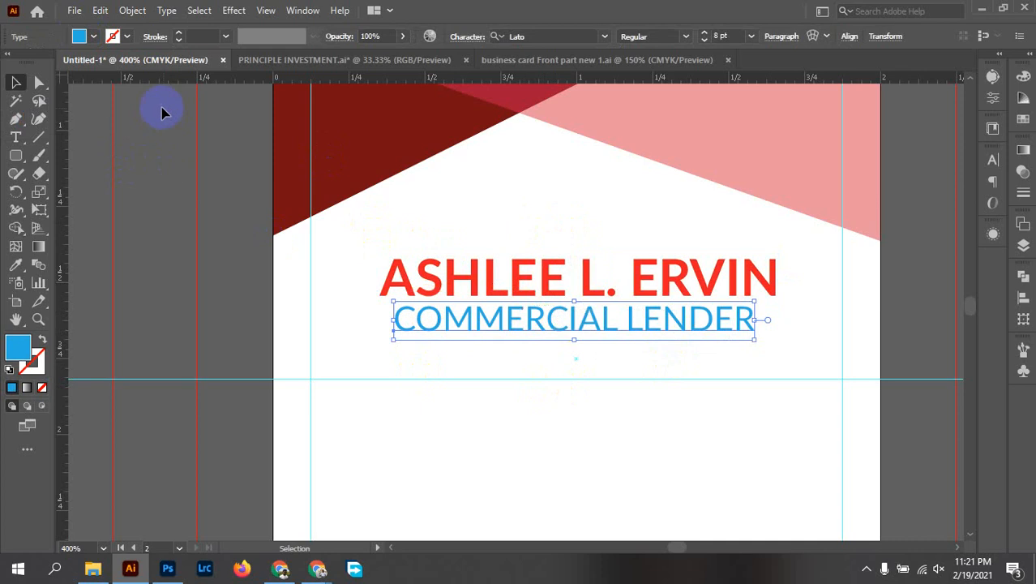
{"action": "left_click", "coordinate": [80, 37]}
{"action": "left_click", "coordinate": [44, 62]}
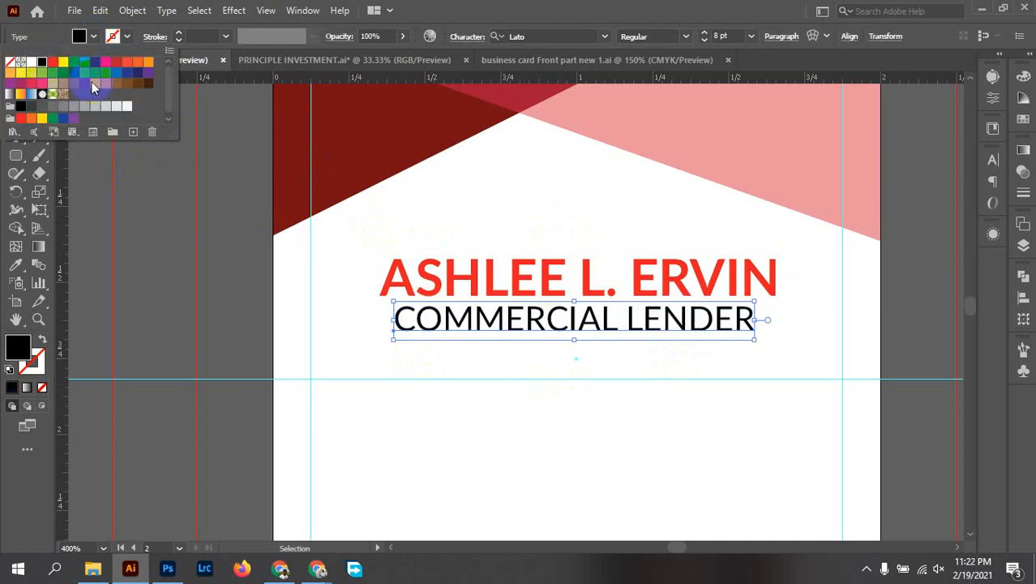
{"action": "left_click", "coordinate": [537, 170]}
Try a 54% opacity on the black COMMERCIAL LENDER text.
{"action": "left_click", "coordinate": [394, 35]}
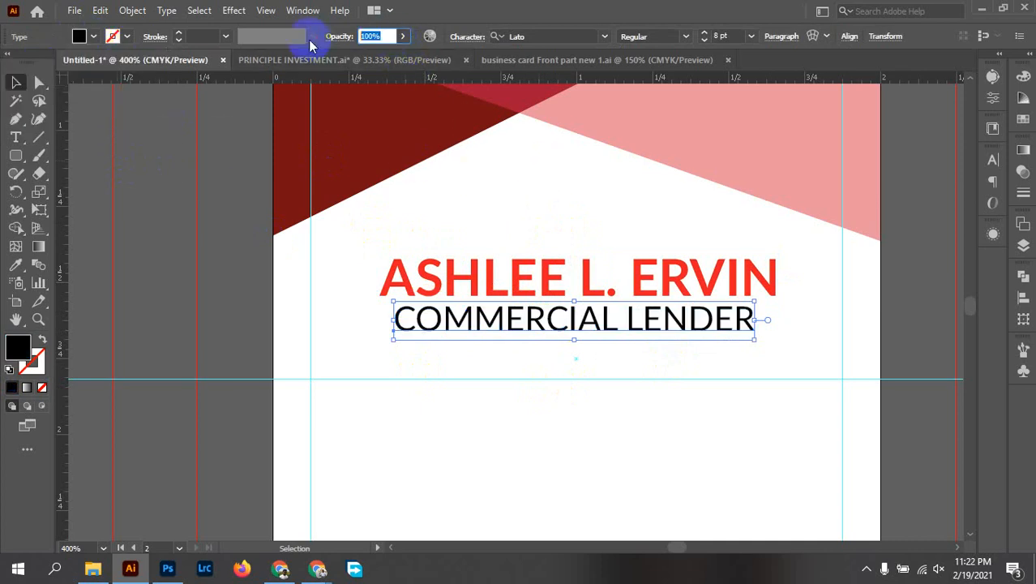
{"action": "type", "text": "5"}
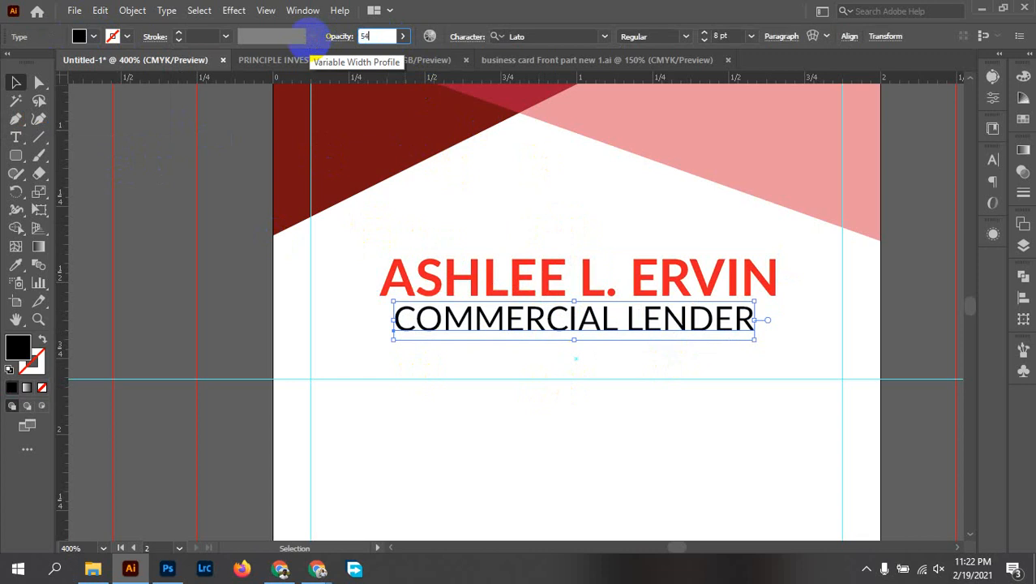
{"action": "type", "text": "4"}
{"action": "key", "text": "Return"}
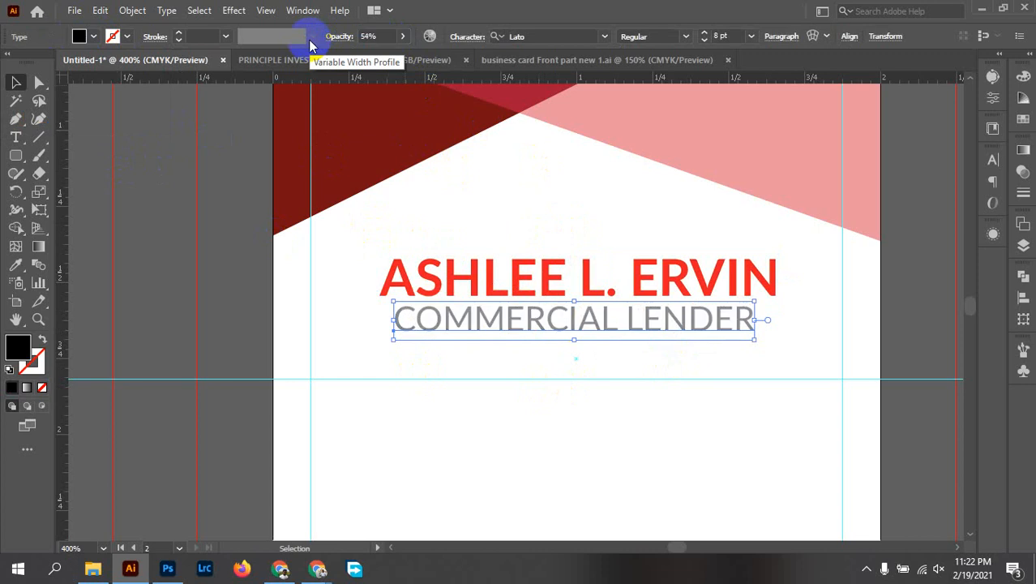
Set the COMMERCIAL LENDER text's opacity to 87% and deselect it.
{"action": "left_click", "coordinate": [375, 36]}
{"action": "type", "text": "87"}
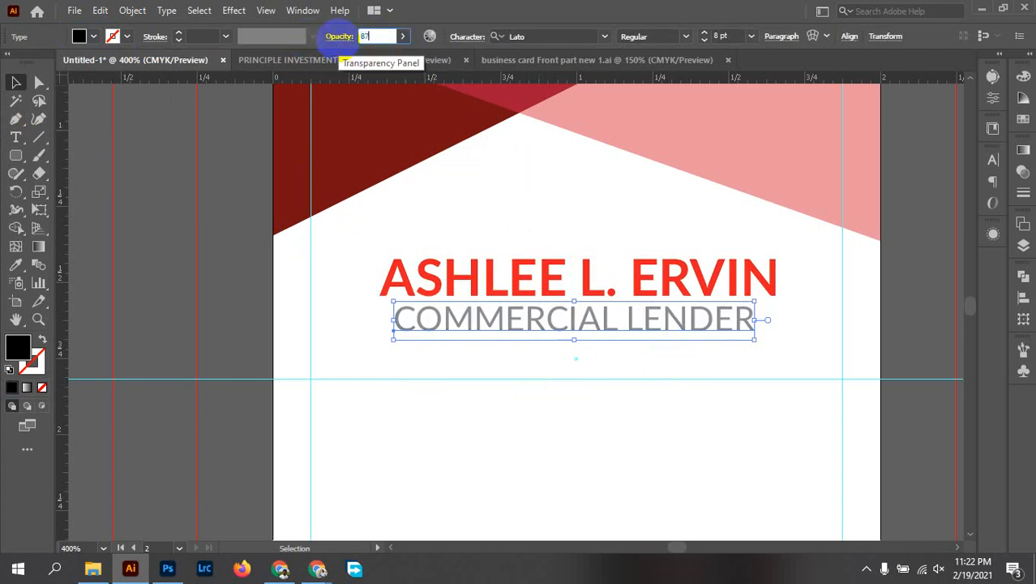
{"action": "left_click", "coordinate": [592, 243]}
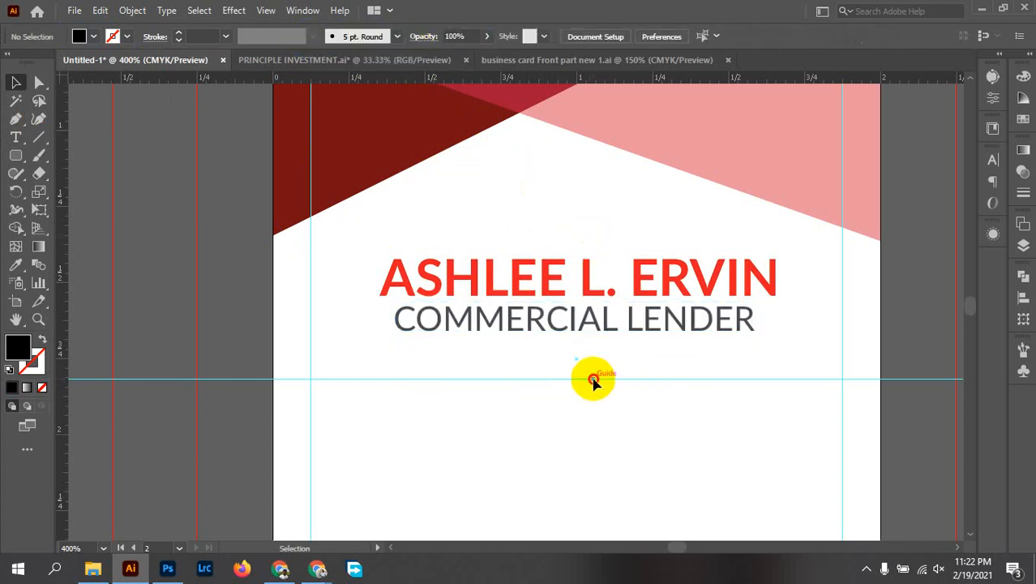
Select the name and job title text together and align both by their horizontal centers to the artboard.
{"action": "scroll", "coordinate": [653, 339], "scroll_direction": "up", "scroll_amount": 3}
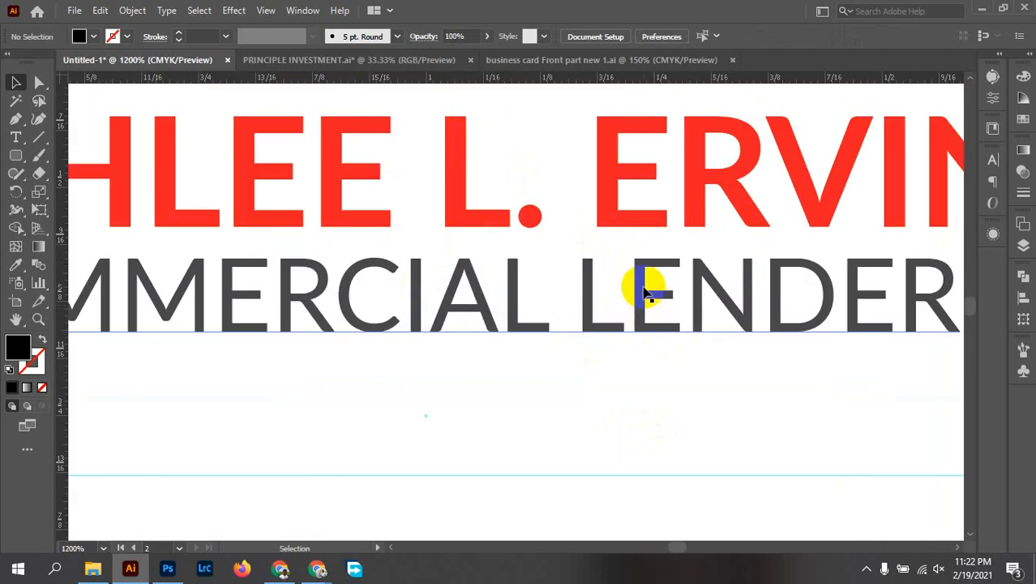
{"action": "scroll", "coordinate": [648, 292], "scroll_direction": "down", "scroll_amount": 3}
{"action": "left_click", "coordinate": [493, 324]}
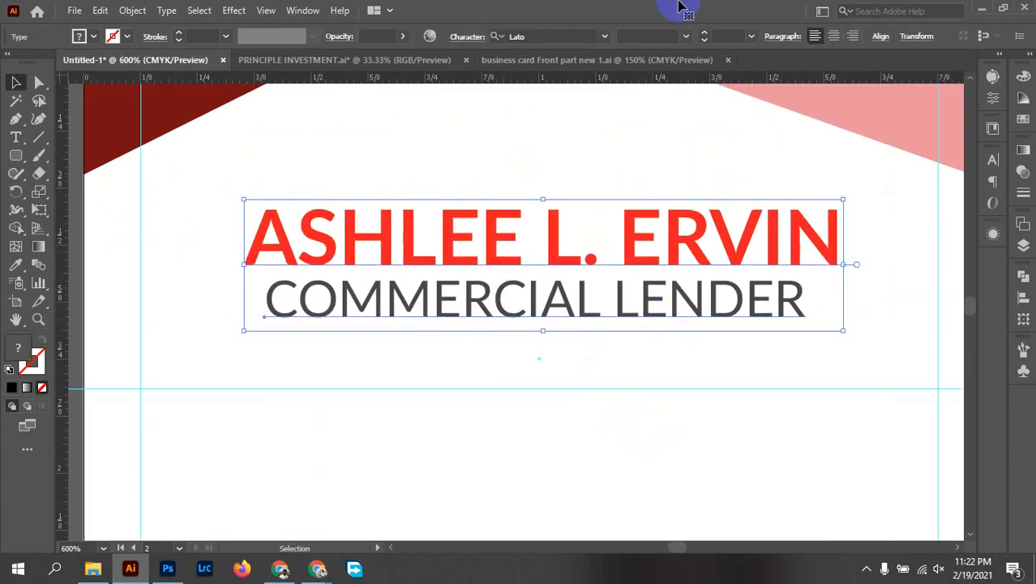
{"action": "left_click", "coordinate": [880, 36]}
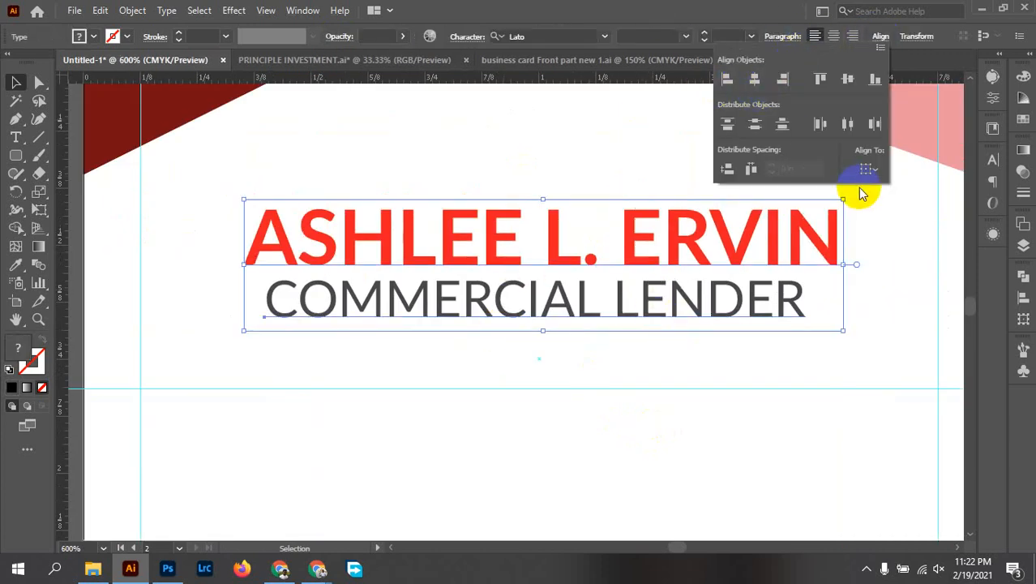
{"action": "left_click", "coordinate": [754, 79]}
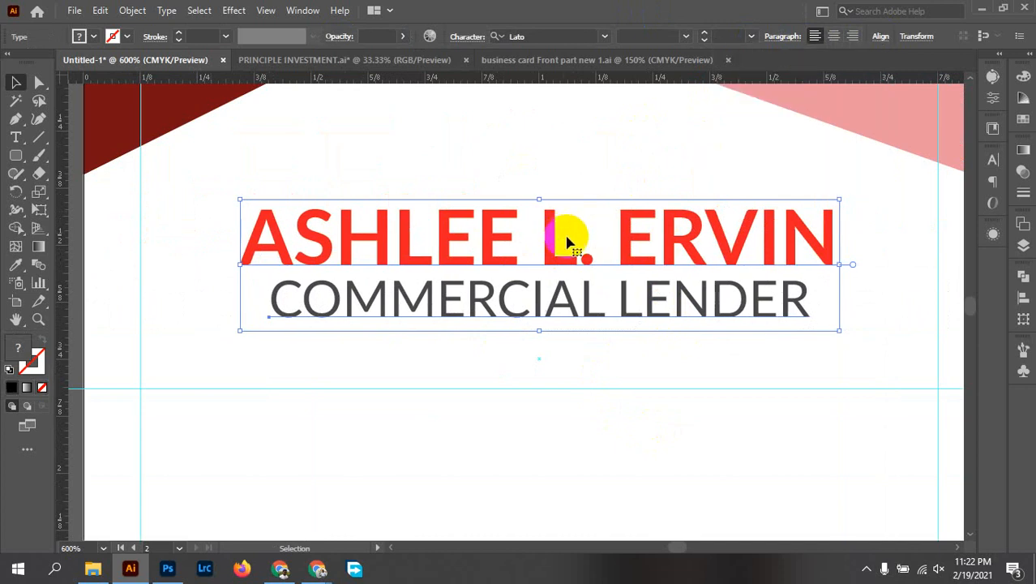
Open the context options for the selected name and job title text.
{"action": "right_click", "coordinate": [640, 270]}
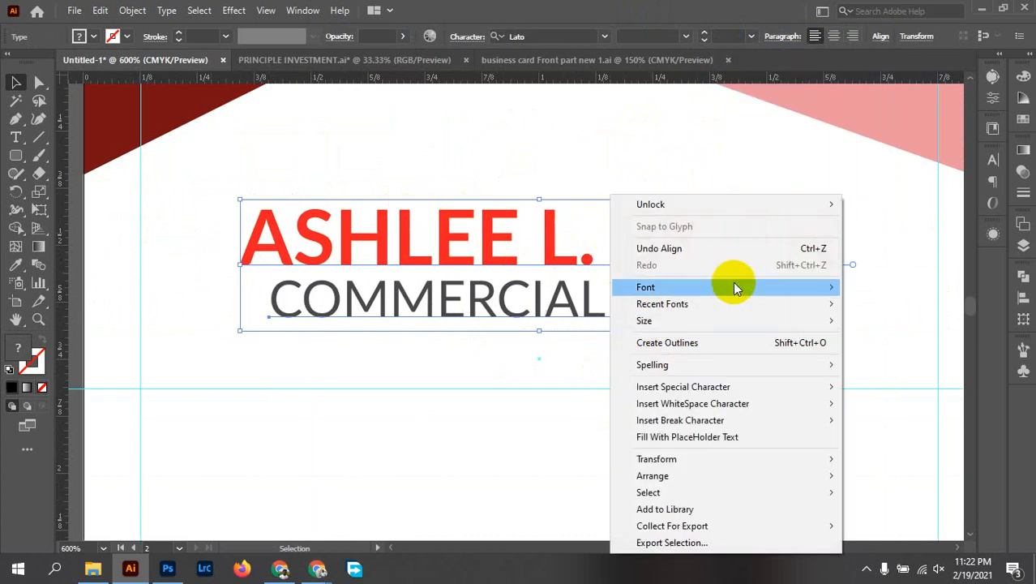
Centre the name line and the job title line horizontally on the artboard, one after the other.
{"action": "left_click", "coordinate": [513, 143]}
{"action": "left_click", "coordinate": [451, 212]}
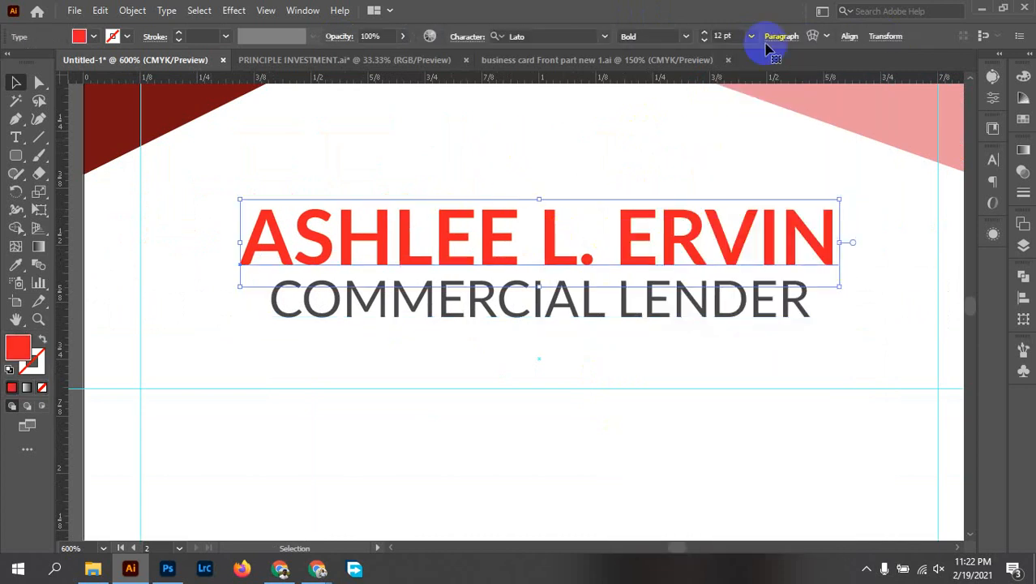
{"action": "left_click", "coordinate": [849, 37]}
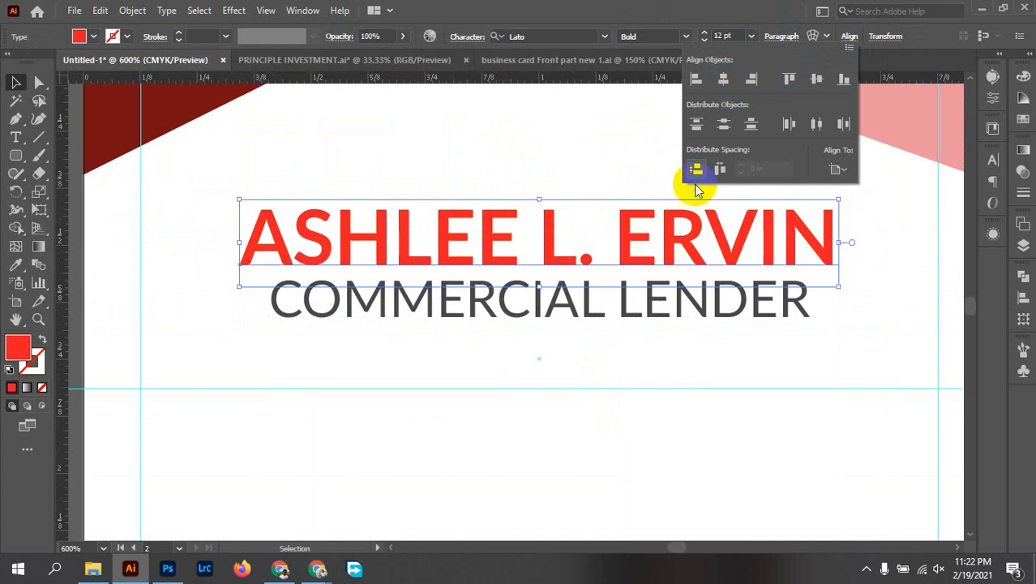
{"action": "left_click", "coordinate": [704, 312]}
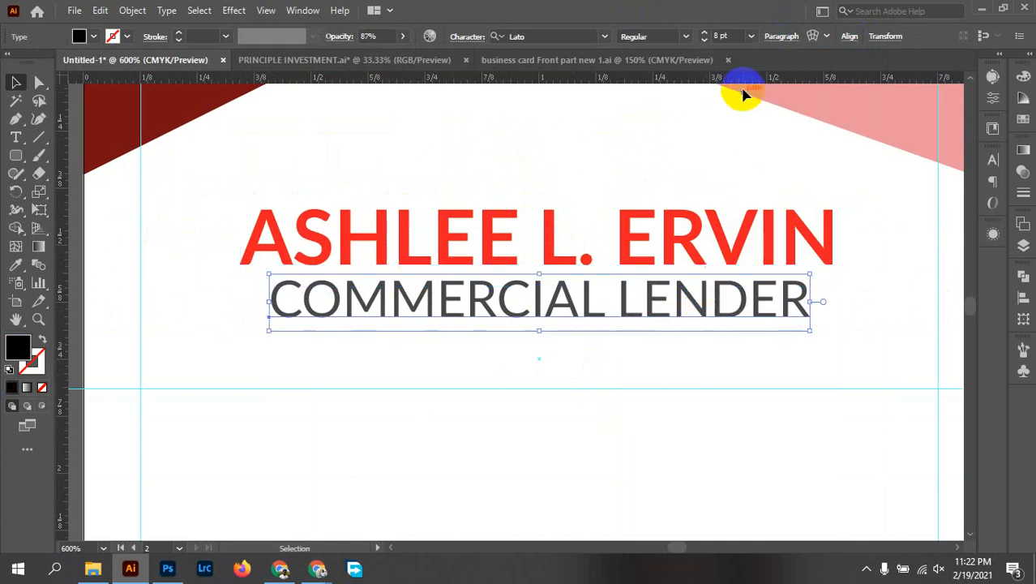
{"action": "left_click", "coordinate": [849, 37]}
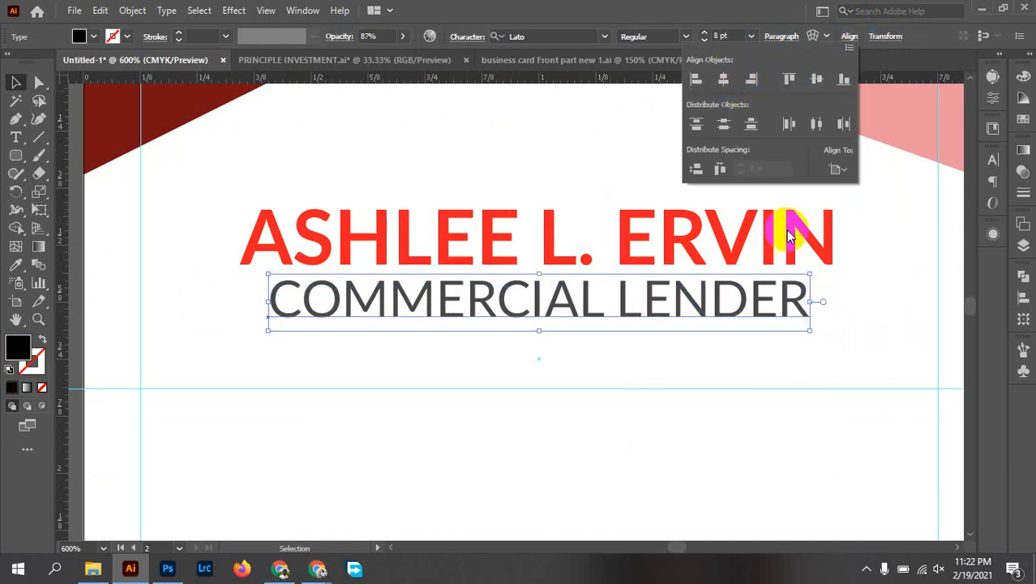
{"action": "left_click", "coordinate": [891, 323]}
{"action": "scroll", "coordinate": [861, 309], "scroll_direction": "down", "scroll_amount": 3}
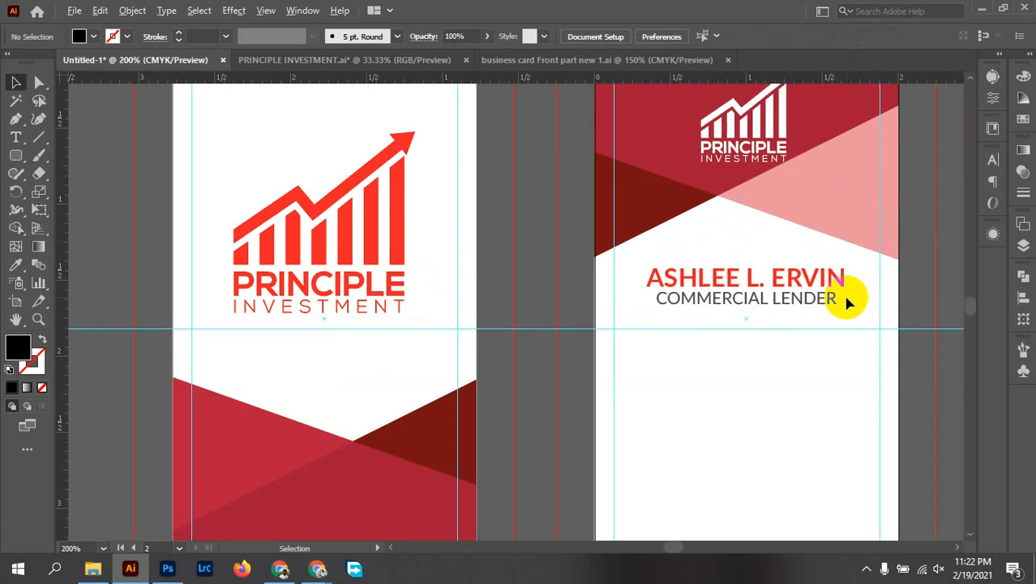
Copy the contact details block with its icons from the business card front file and place it below the job title on the second card.
{"action": "scroll", "coordinate": [844, 297], "scroll_direction": "down", "scroll_amount": 1}
{"action": "left_click_drag", "start_coordinate": [826, 391], "coordinate": [777, 284]}
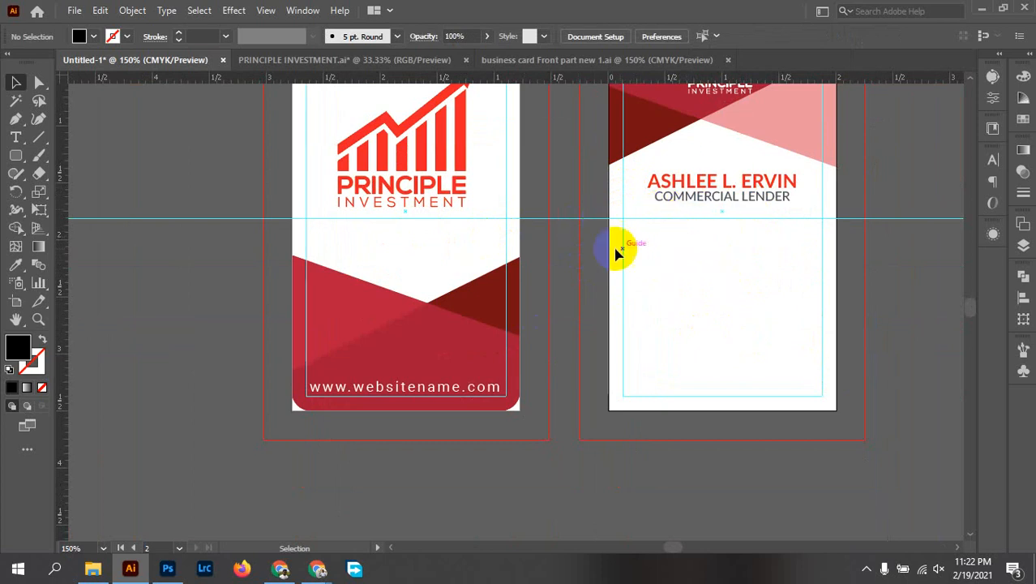
{"action": "left_click", "coordinate": [545, 64]}
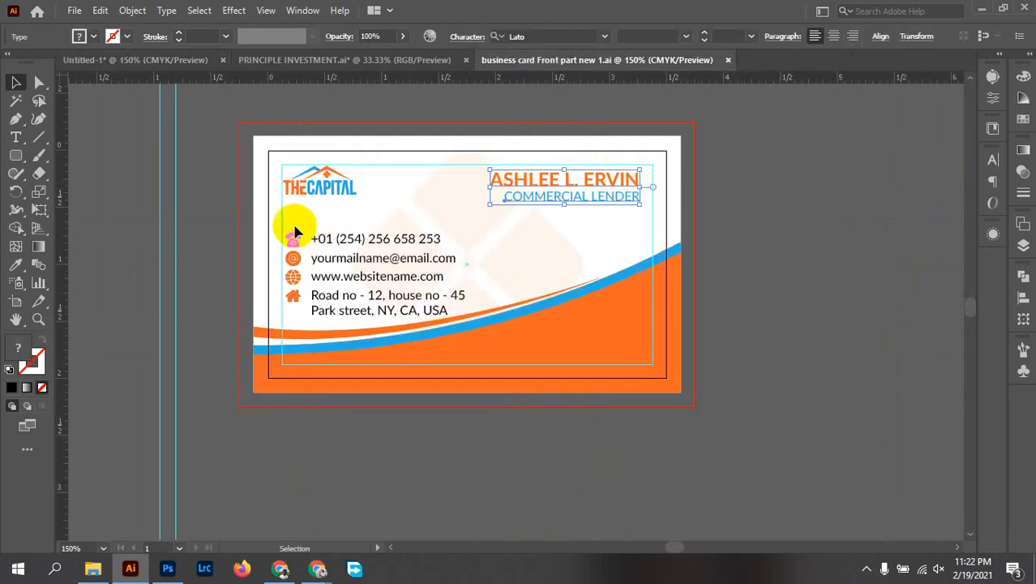
{"action": "left_click", "coordinate": [381, 316]}
{"action": "left_click_drag", "start_coordinate": [354, 258], "coordinate": [681, 265]}
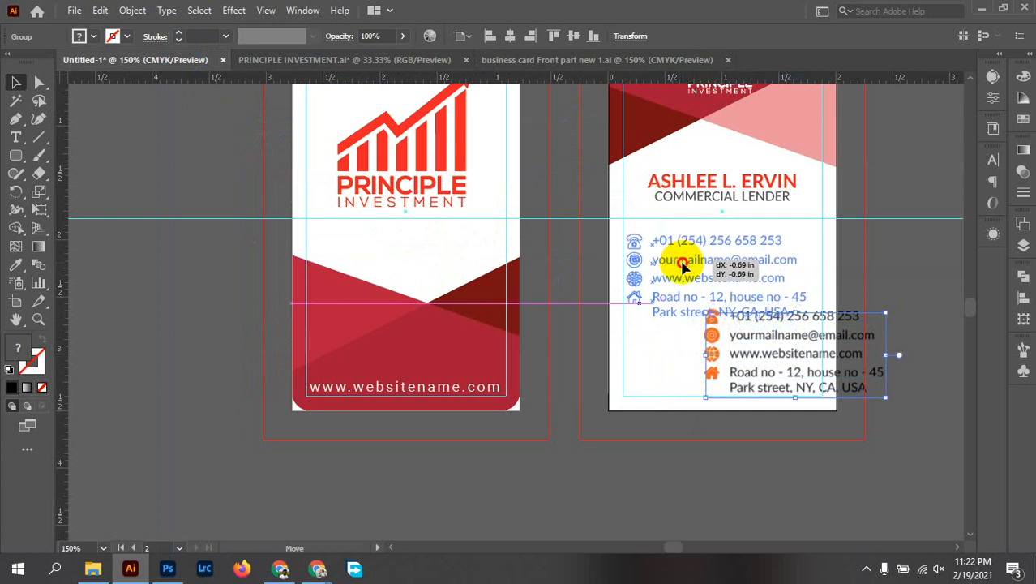
{"action": "left_click_drag", "start_coordinate": [682, 265], "coordinate": [683, 301]}
{"action": "left_click", "coordinate": [900, 320]}
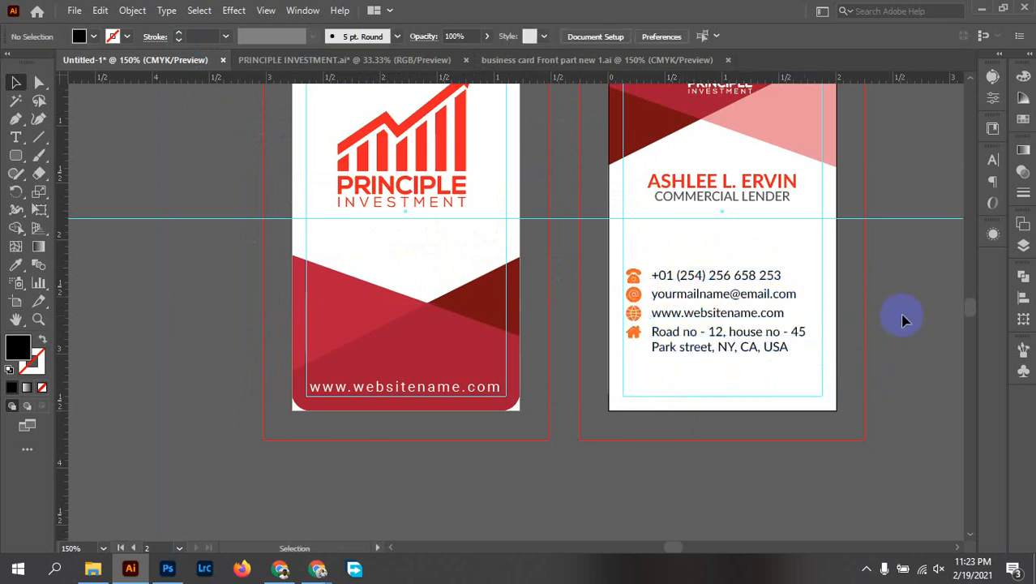
Move the name and job title down together until they sit just above the horizontal guide.
{"action": "scroll", "coordinate": [716, 372], "scroll_direction": "up", "scroll_amount": 2}
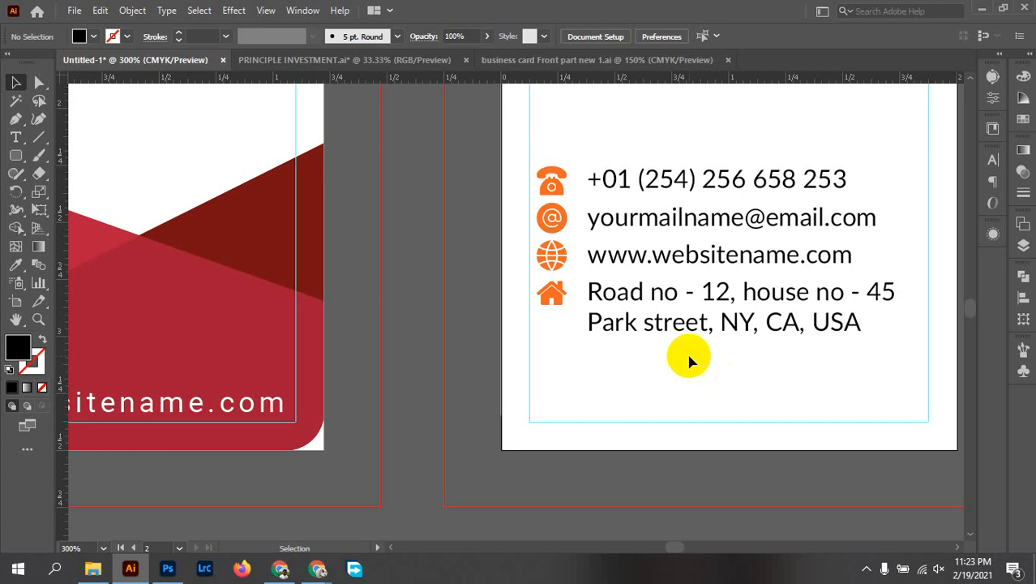
{"action": "left_click_drag", "start_coordinate": [689, 359], "coordinate": [686, 381]}
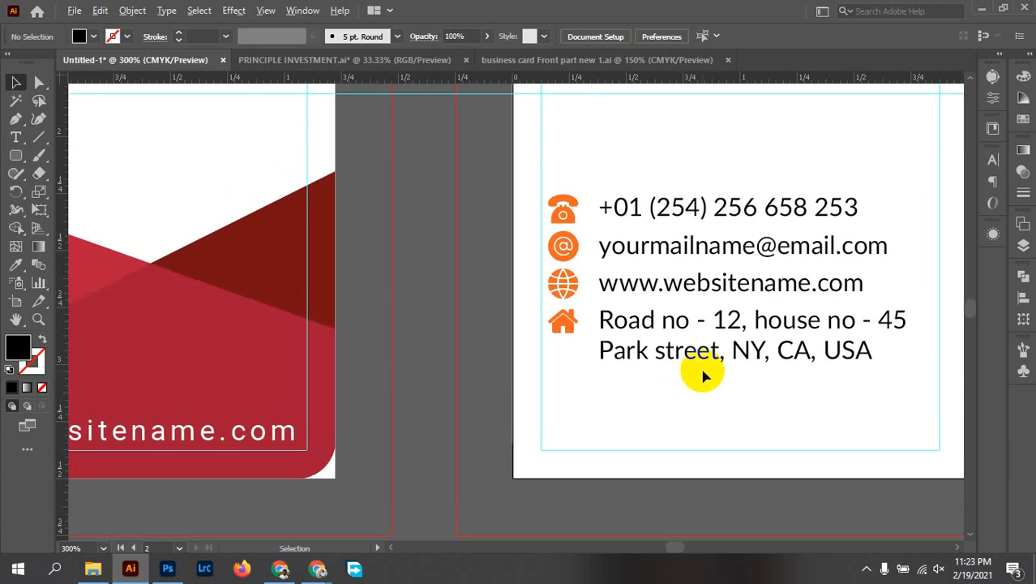
{"action": "scroll", "coordinate": [703, 375], "scroll_direction": "down", "scroll_amount": 2}
{"action": "left_click_drag", "start_coordinate": [756, 268], "coordinate": [726, 358]}
{"action": "scroll", "coordinate": [708, 346], "scroll_direction": "up", "scroll_amount": 2}
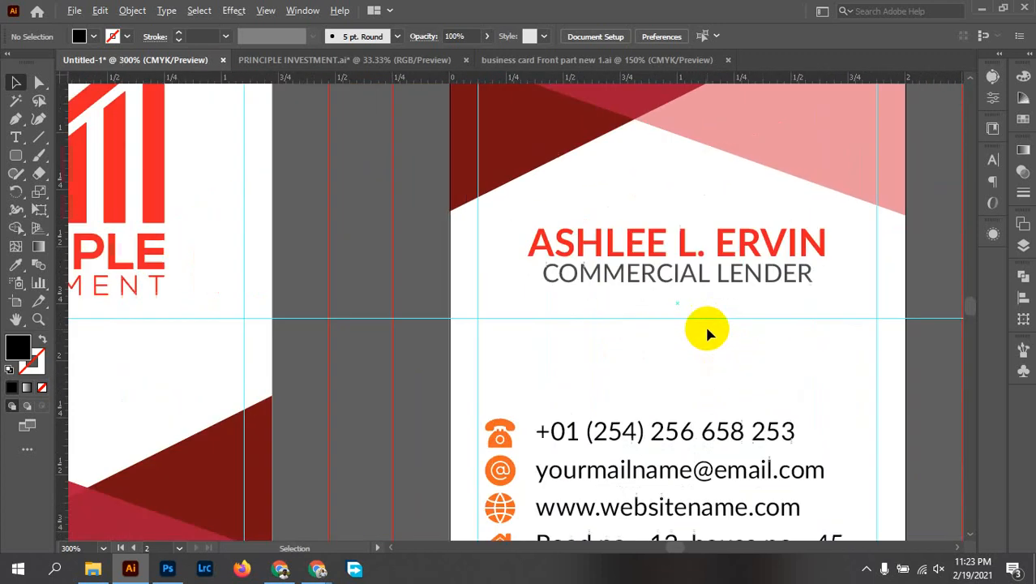
{"action": "left_click", "coordinate": [717, 290]}
{"action": "mouse_move", "coordinate": [698, 290]}
{"action": "left_mouse_down"}
{"action": "mouse_move", "coordinate": [699, 309]}
{"action": "mouse_move", "coordinate": [697, 300]}
{"action": "left_mouse_up"}
{"action": "left_click", "coordinate": [705, 339]}
{"action": "scroll", "coordinate": [704, 339], "scroll_direction": "down", "scroll_amount": 2}
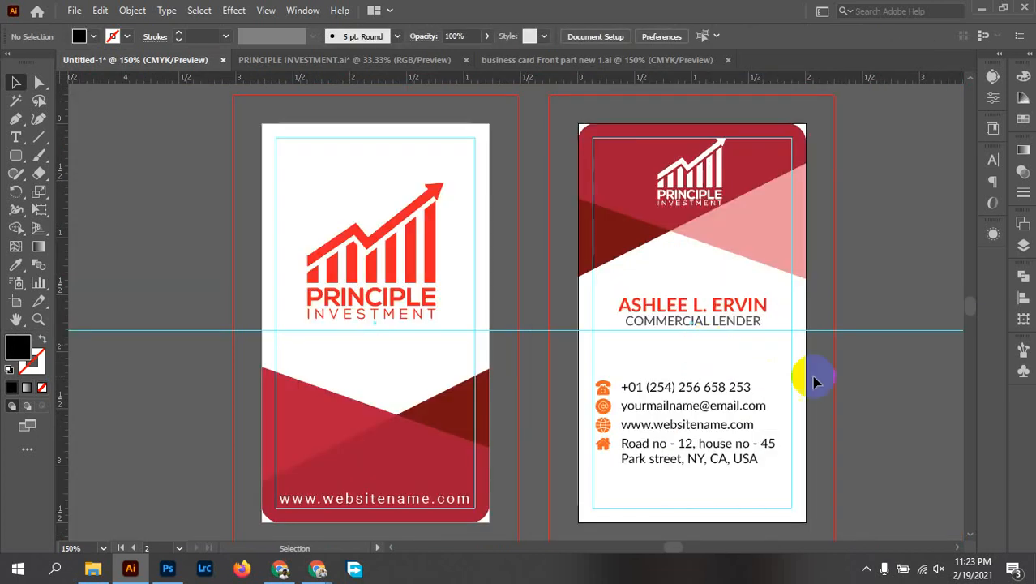
Hide the guides to check the layout of both cards and show them again.
{"action": "key", "text": "a"}
{"action": "key", "text": "ctrl+;"}
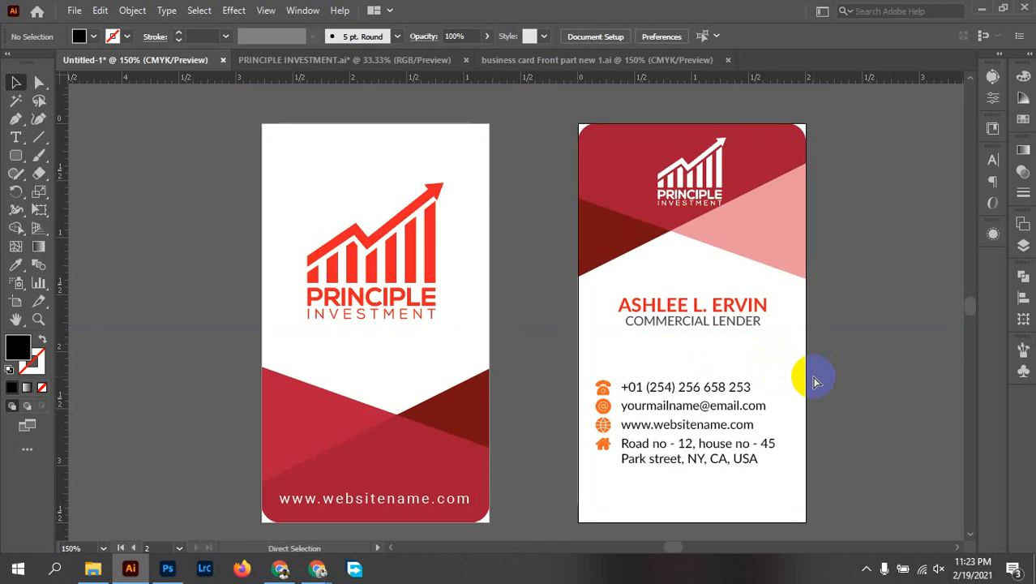
{"action": "key", "text": "ctrl+;"}
{"action": "key", "text": "v"}
Move the contact details block up, closer to the job title.
{"action": "scroll", "coordinate": [702, 480], "scroll_direction": "up", "scroll_amount": 3, "text": "alt"}
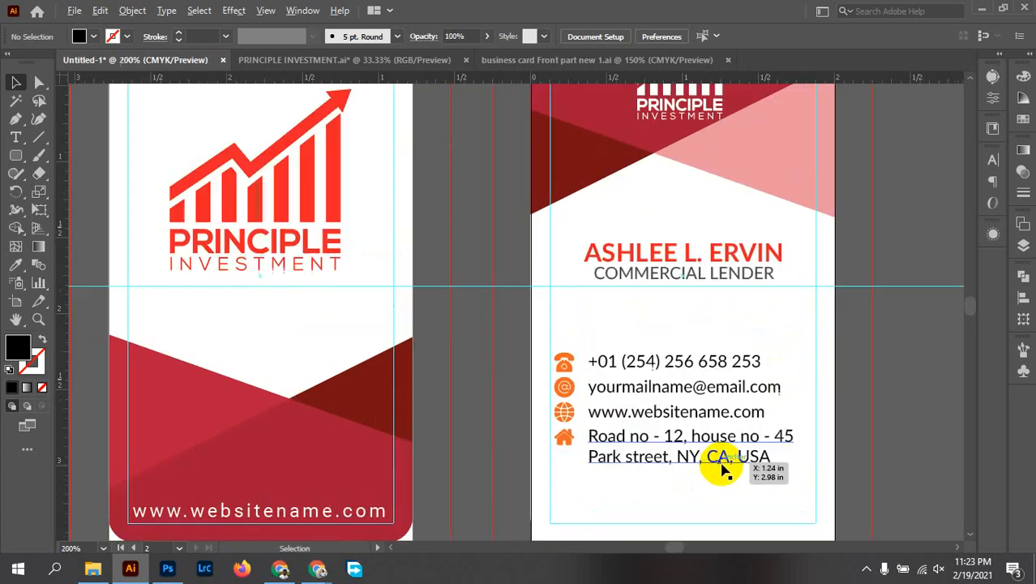
{"action": "left_click", "coordinate": [596, 377]}
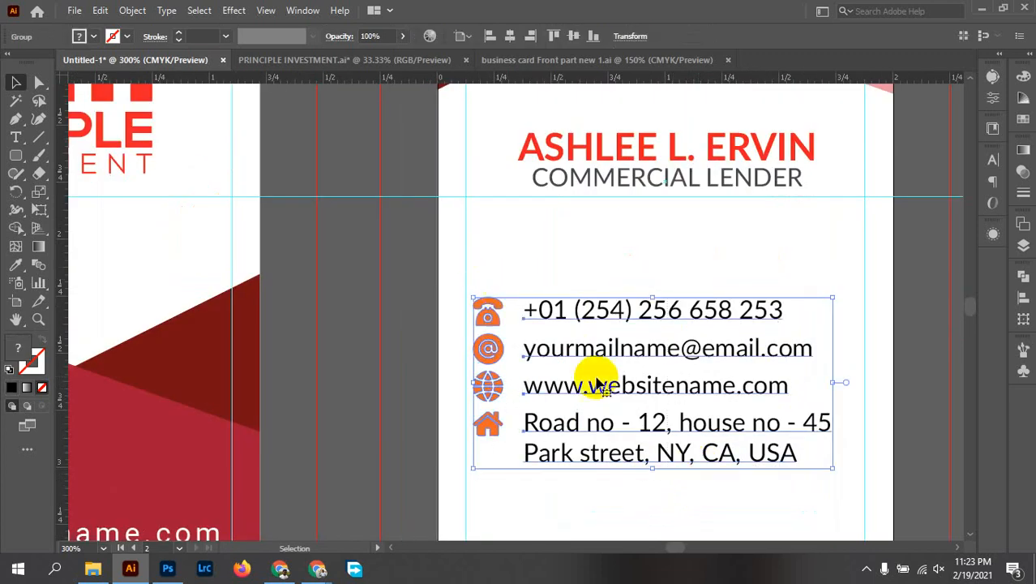
{"action": "left_click_drag", "start_coordinate": [596, 377], "coordinate": [602, 342]}
{"action": "scroll", "coordinate": [689, 454], "scroll_direction": "down", "scroll_amount": 1}
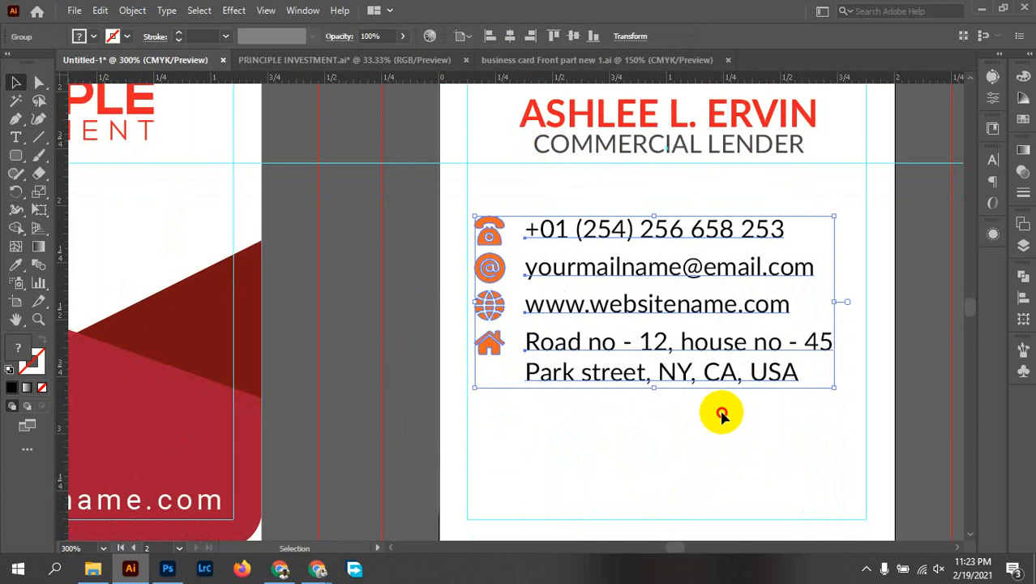
{"action": "left_click", "coordinate": [722, 415]}
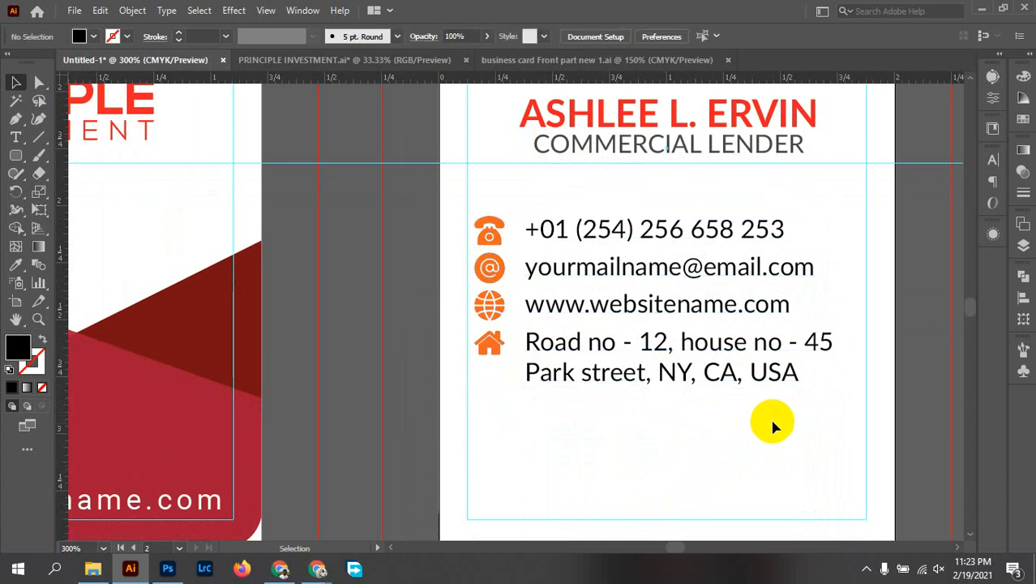
Ungroup the contact details block and its nested group so the icons and text lines are separate.
{"action": "right_click", "coordinate": [483, 219]}
{"action": "left_click", "coordinate": [523, 369]}
{"action": "left_click", "coordinate": [453, 185]}
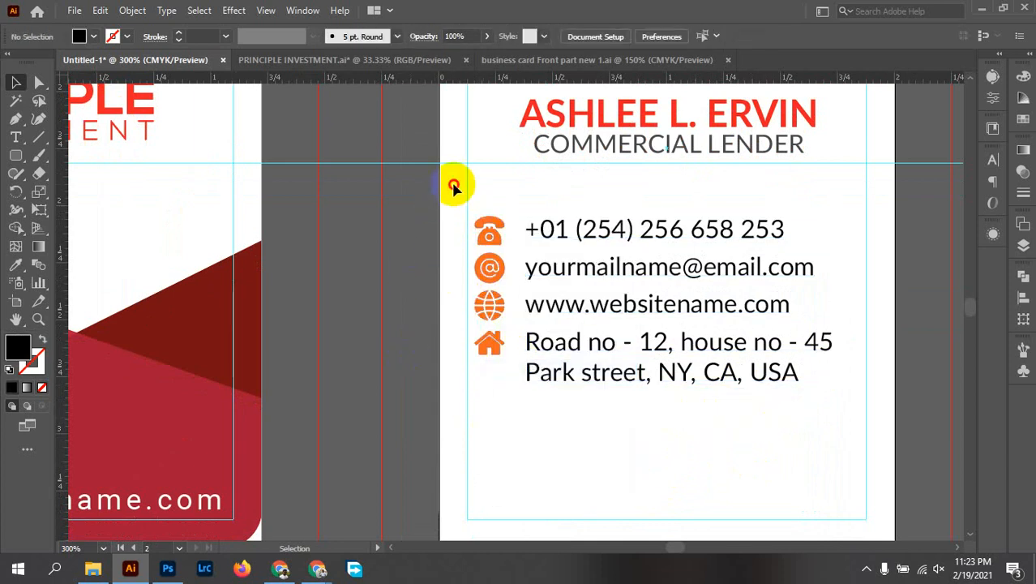
{"action": "left_click", "coordinate": [491, 372]}
{"action": "right_click", "coordinate": [490, 371]}
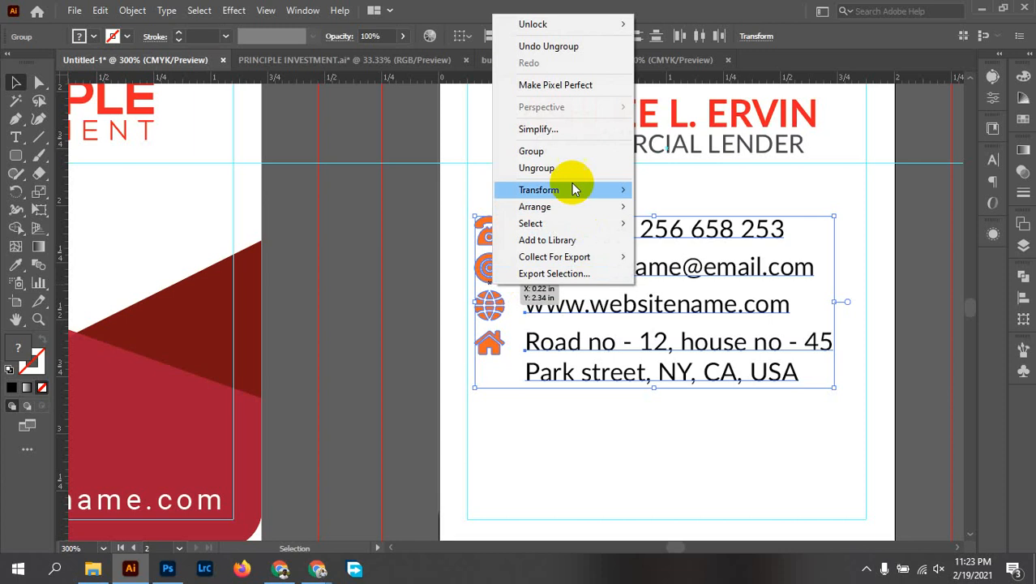
{"action": "left_click", "coordinate": [555, 167]}
Fill the phone, email, globe and house icons with the red swatch.
{"action": "left_click", "coordinate": [452, 215]}
{"action": "left_click_drag", "start_coordinate": [481, 363], "coordinate": [481, 398]}
{"action": "scroll", "coordinate": [602, 289], "scroll_direction": "up", "scroll_amount": 3}
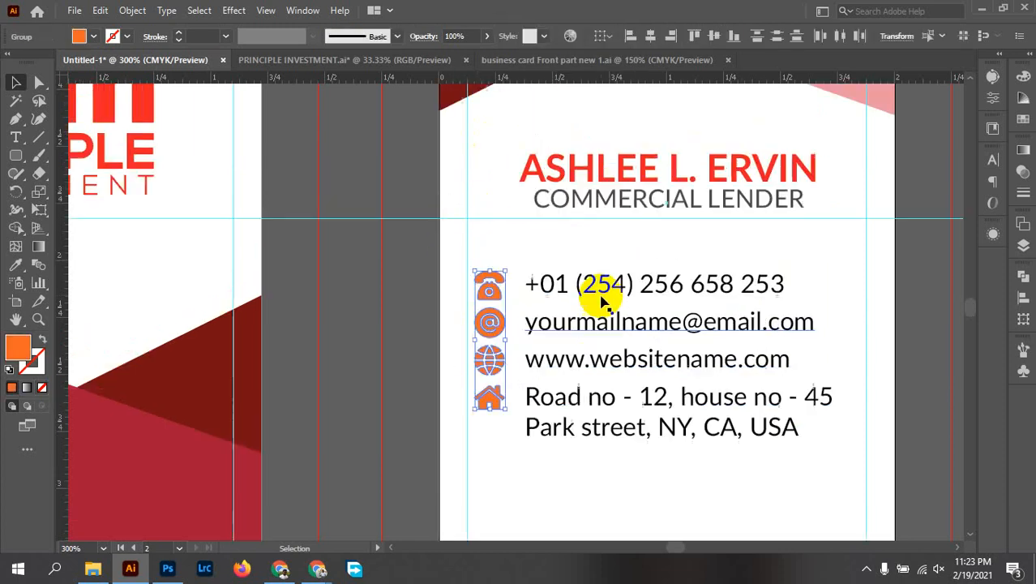
{"action": "left_click", "coordinate": [94, 37]}
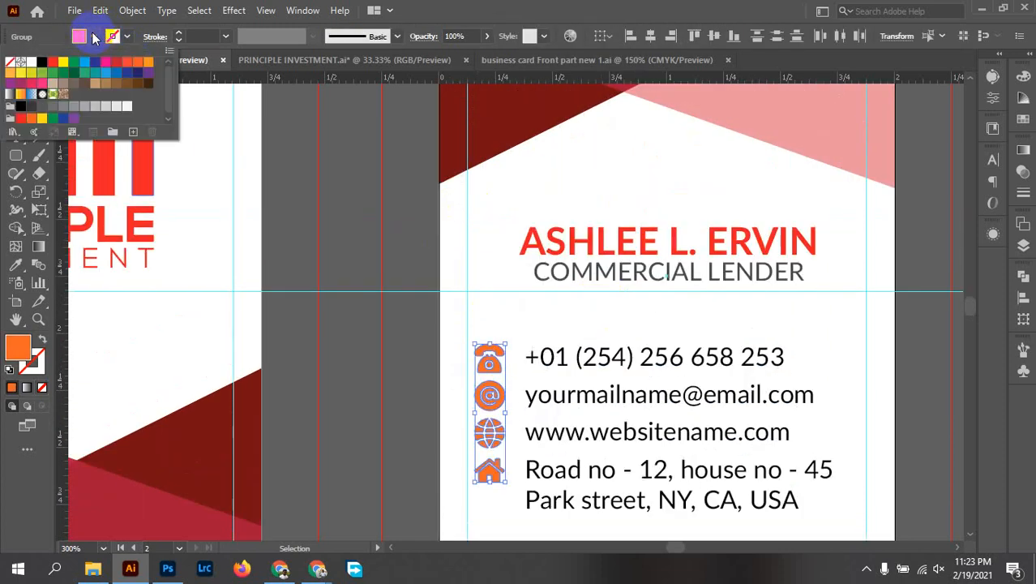
{"action": "left_click", "coordinate": [52, 61]}
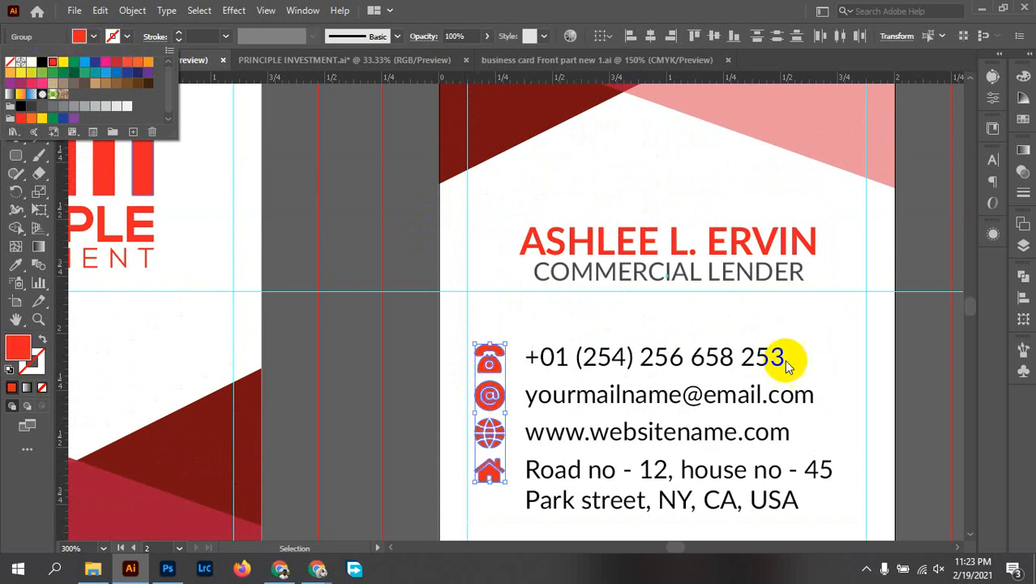
{"action": "left_click", "coordinate": [825, 332]}
{"action": "left_click", "coordinate": [823, 337]}
Set the font of all the contact text lines to Roboto Regular.
{"action": "scroll", "coordinate": [822, 339], "scroll_direction": "down", "scroll_amount": 2}
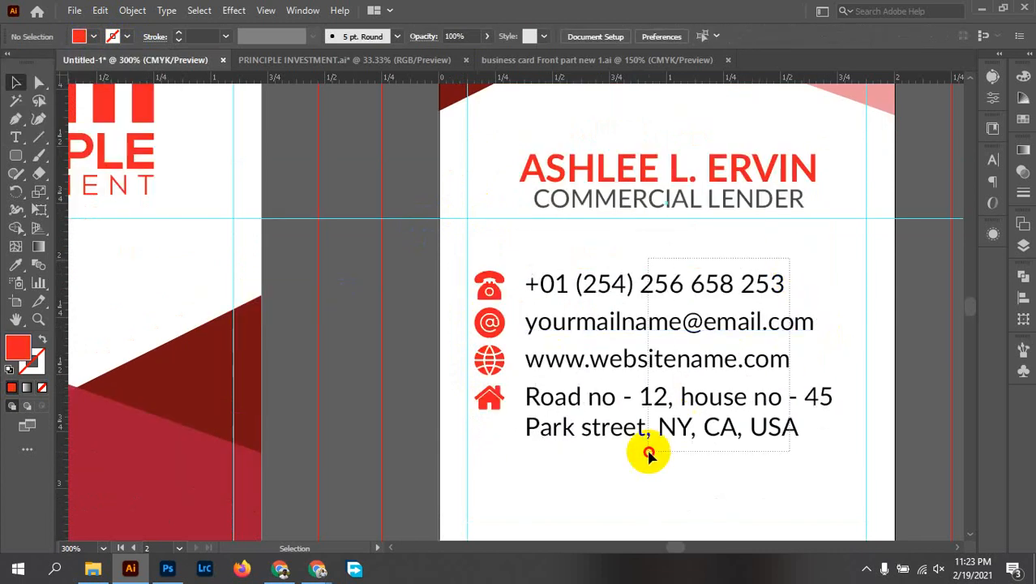
{"action": "left_click", "coordinate": [645, 438]}
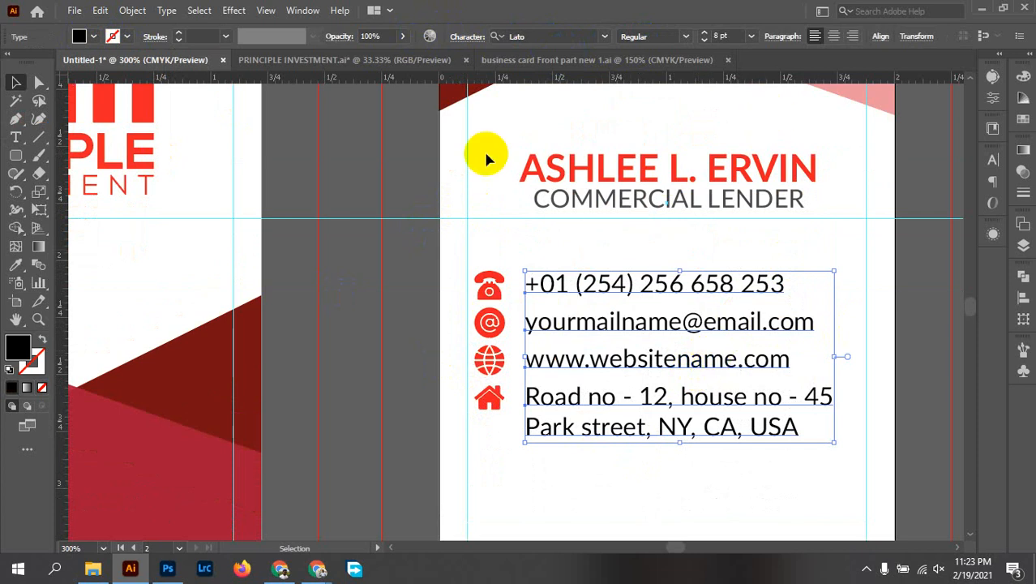
{"action": "left_click", "coordinate": [538, 36]}
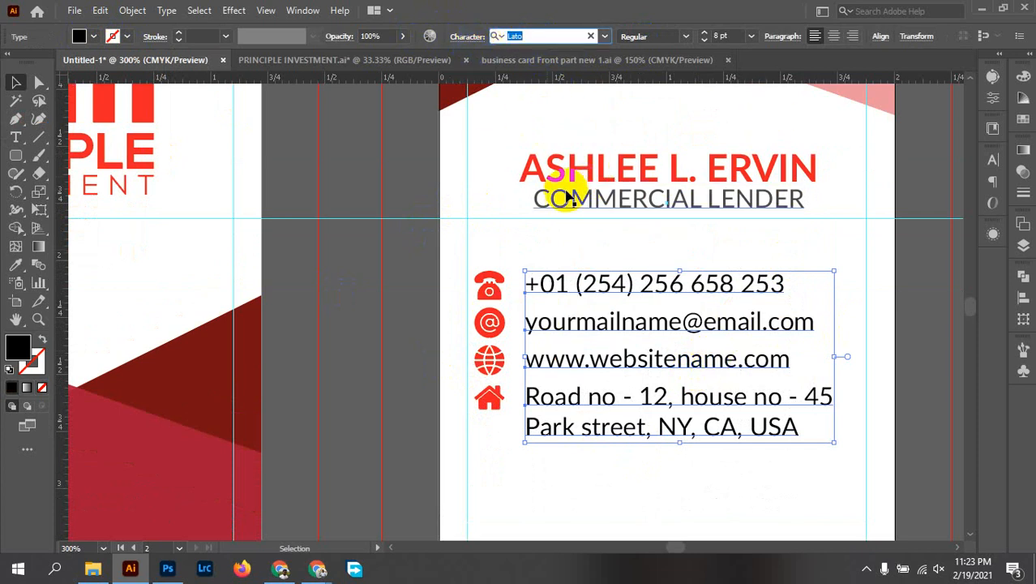
{"action": "type", "text": "roboto"}
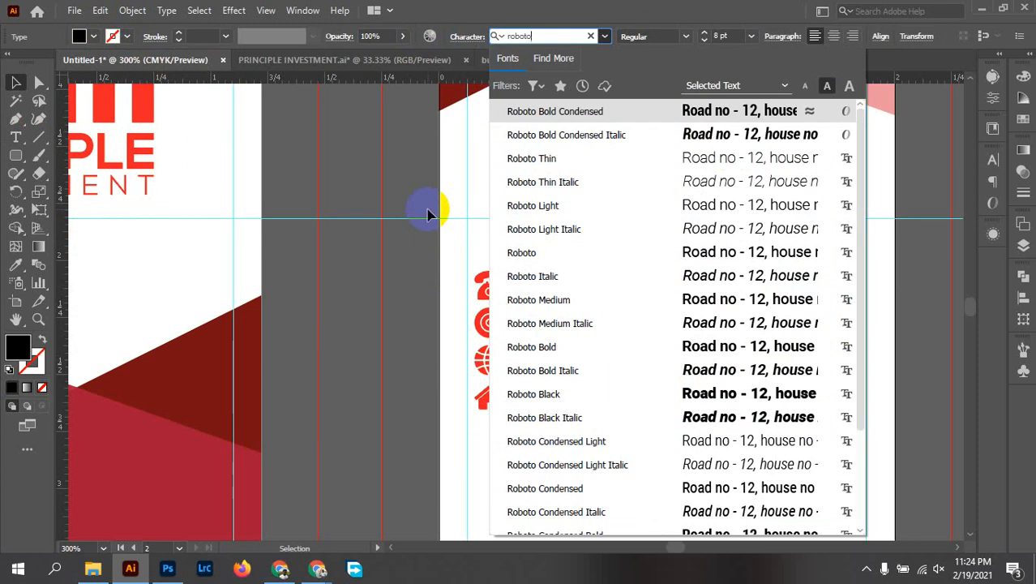
{"action": "left_click", "coordinate": [527, 253]}
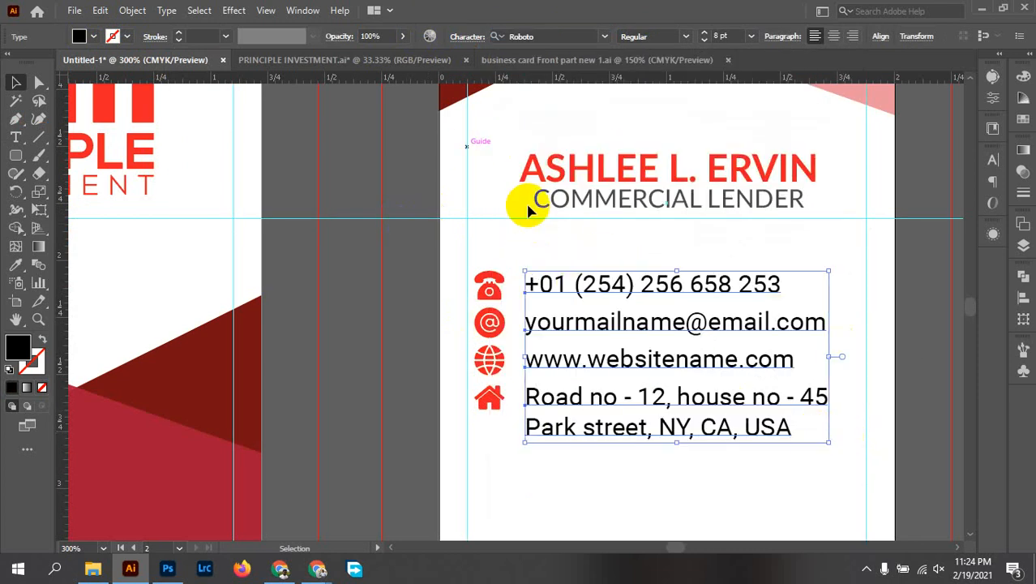
Set the opacity of the contact text lines to 87%.
{"action": "left_click", "coordinate": [370, 36]}
{"action": "type", "text": "87"}
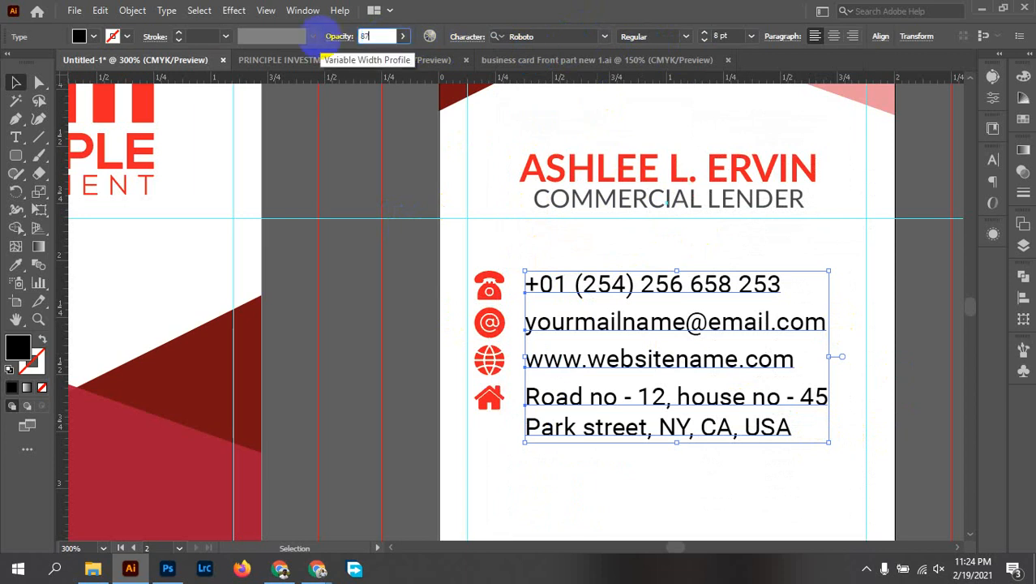
{"action": "key", "text": "Return"}
{"action": "left_click", "coordinate": [769, 460]}
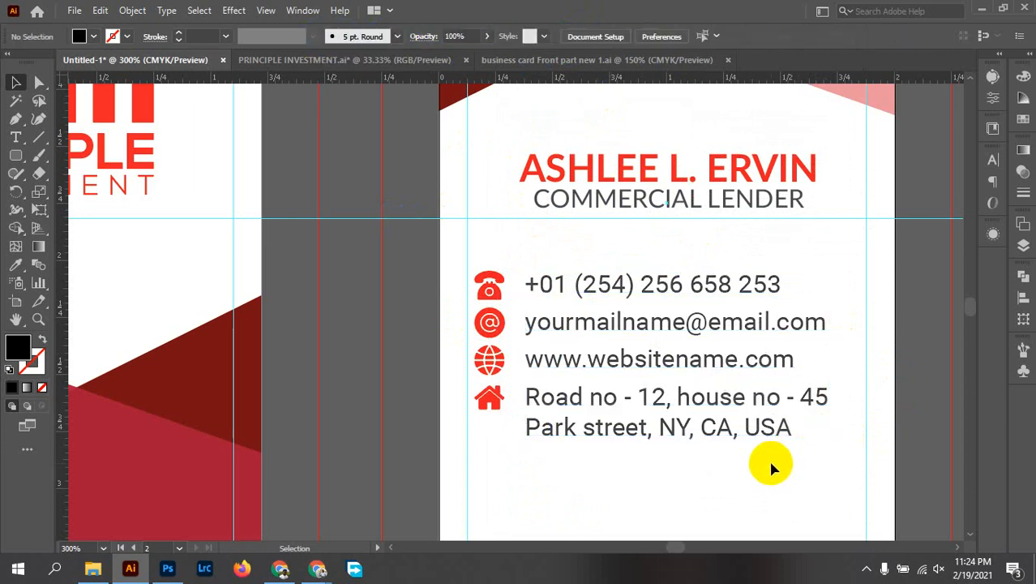
Nudge the icons and contact text together slightly upward below the horizontal guide.
{"action": "scroll", "coordinate": [799, 493], "scroll_direction": "down", "scroll_amount": 1}
{"action": "left_click_drag", "start_coordinate": [719, 461], "coordinate": [478, 216]}
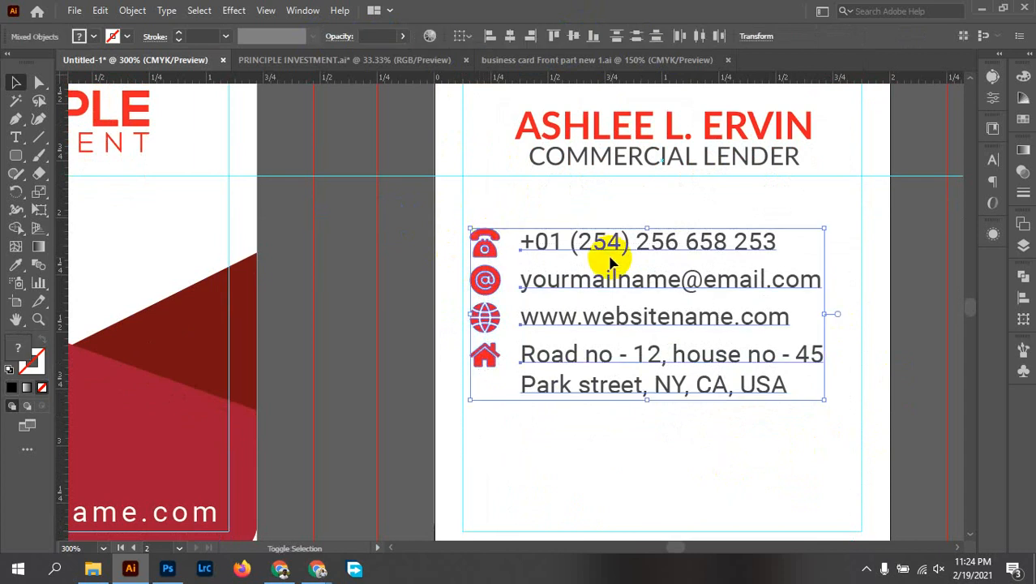
{"action": "key", "text": "shift+Up"}
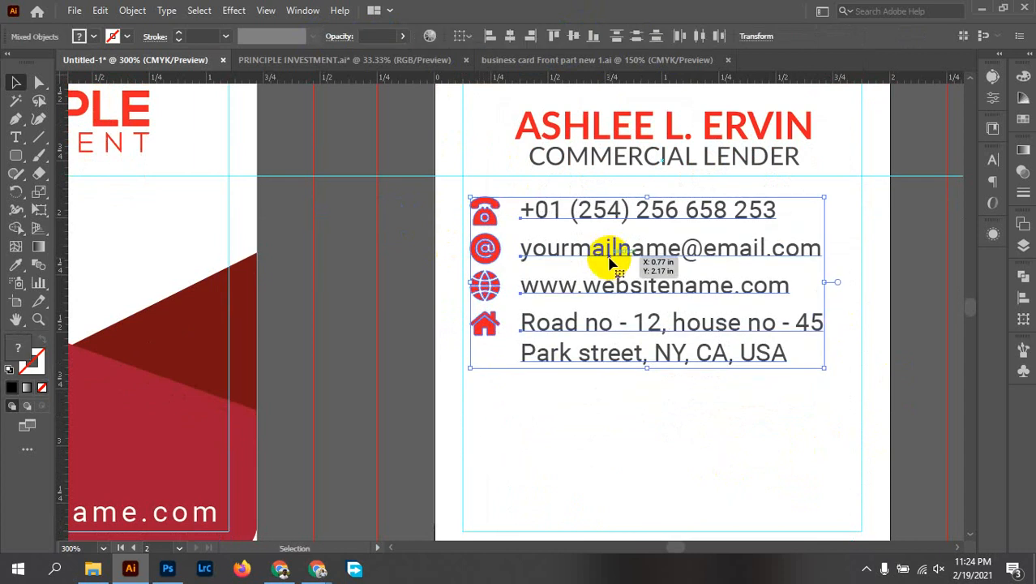
{"action": "key", "text": "Down"}
{"action": "key", "text": "Down"}
{"action": "key", "text": "Down"}
{"action": "key", "text": "Down"}
{"action": "key", "text": "Down"}
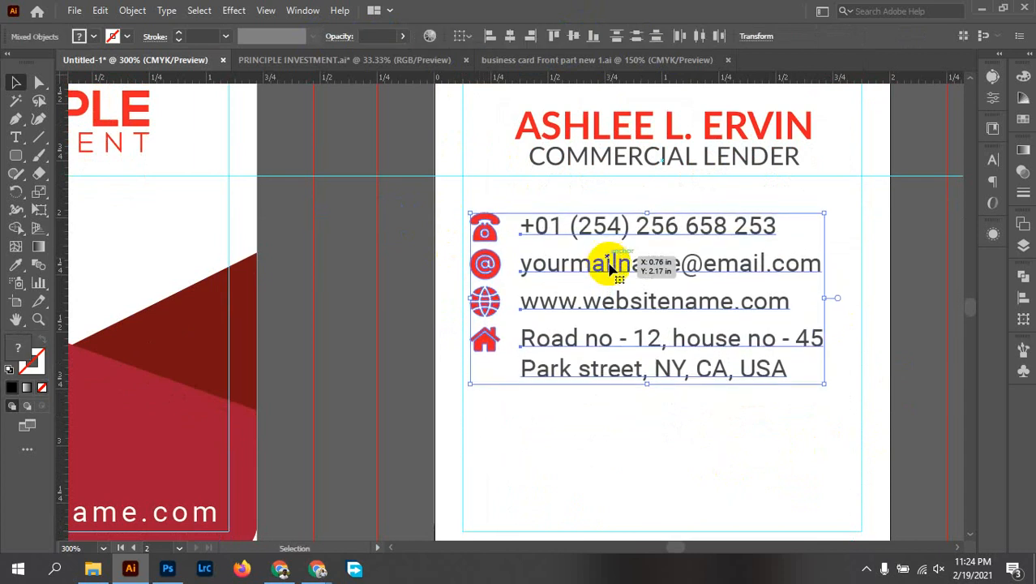
{"action": "key", "text": "ctrl+minus"}
{"action": "key", "text": "ctrl+minus"}
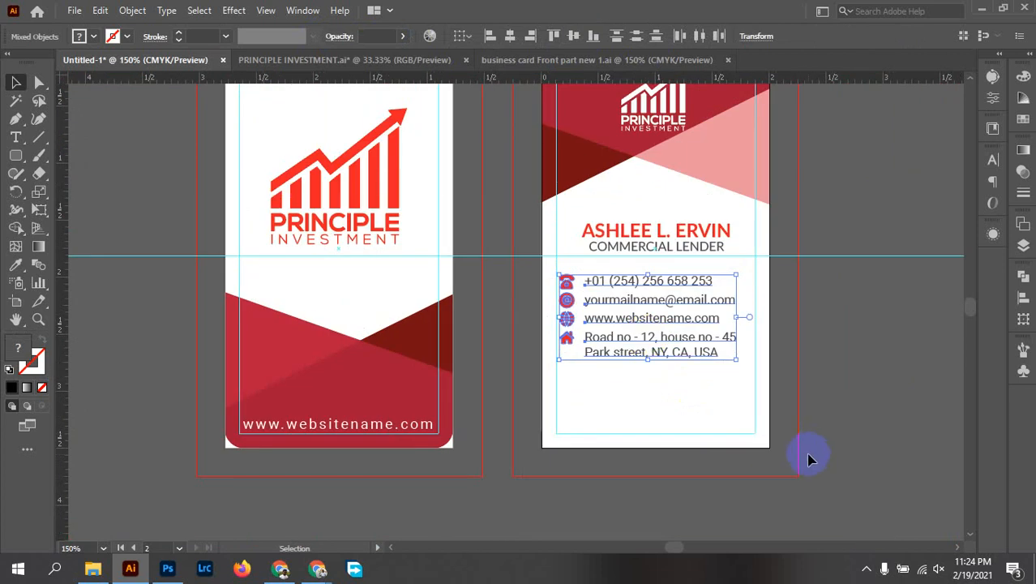
{"action": "scroll", "coordinate": [808, 460], "scroll_direction": "up", "scroll_amount": 3}
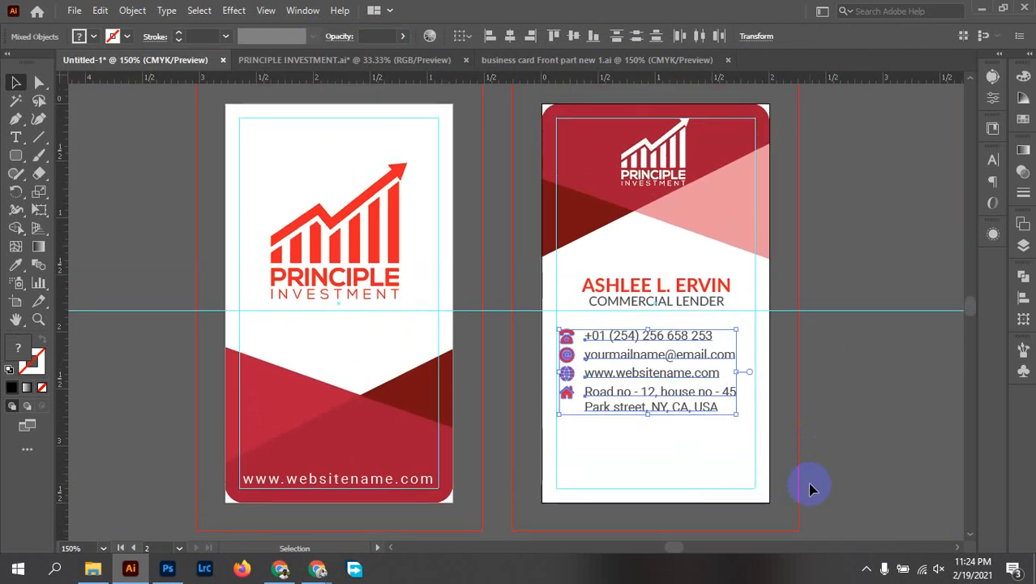
Hide the guides and clear the selection to review both card sides.
{"action": "key", "text": "ctrl+semicolon"}
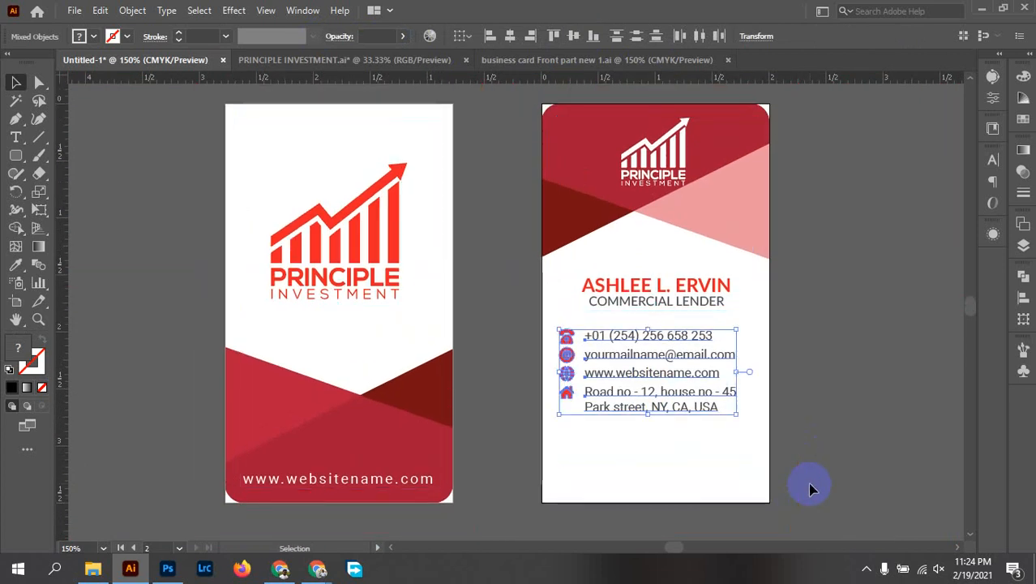
{"action": "left_click", "coordinate": [970, 389]}
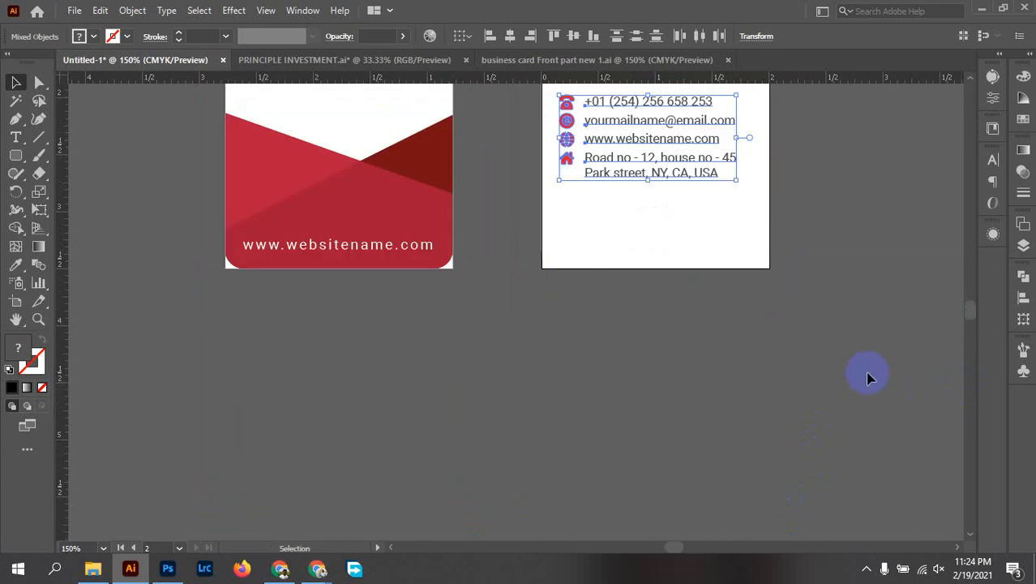
{"action": "scroll", "coordinate": [820, 372], "scroll_direction": "up", "scroll_amount": 7}
{"action": "scroll", "coordinate": [821, 371], "scroll_direction": "up", "scroll_amount": 1}
{"action": "left_click", "coordinate": [892, 288]}
{"action": "scroll", "coordinate": [861, 347], "scroll_direction": "up", "scroll_amount": 3}
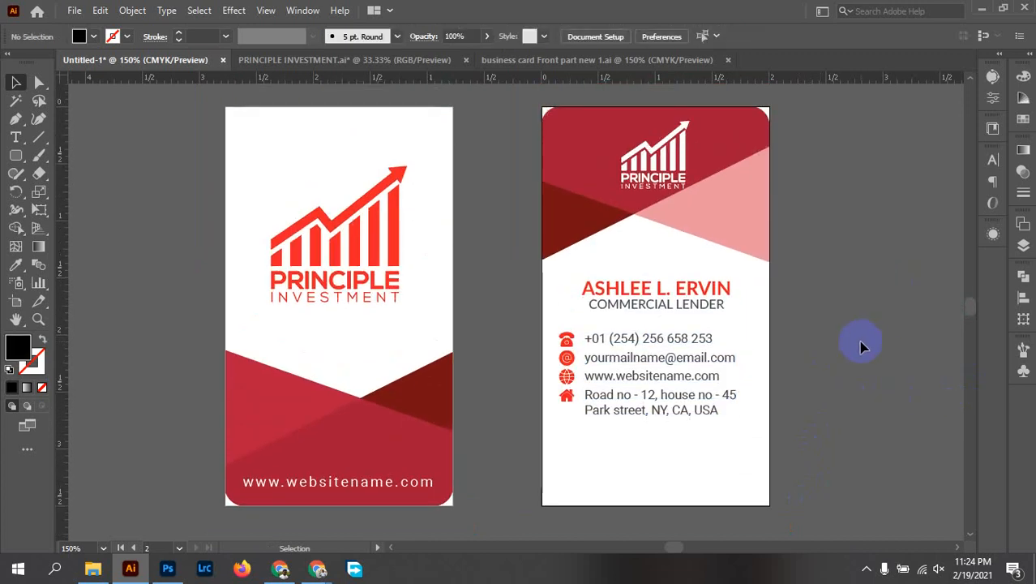
{"action": "scroll", "coordinate": [862, 347], "scroll_direction": "down", "scroll_amount": 1}
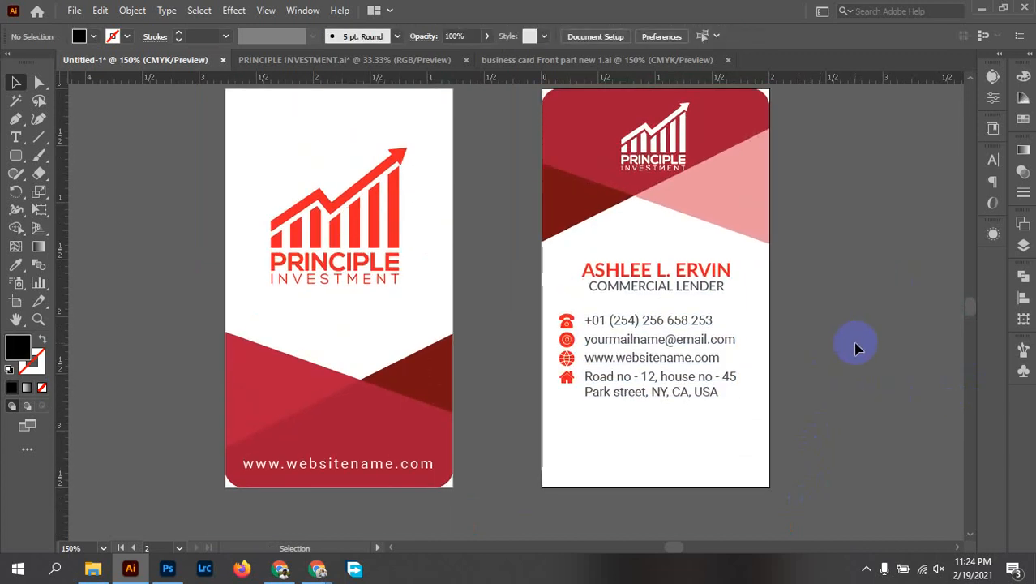
{"action": "scroll", "coordinate": [849, 347], "scroll_direction": "down", "scroll_amount": 1}
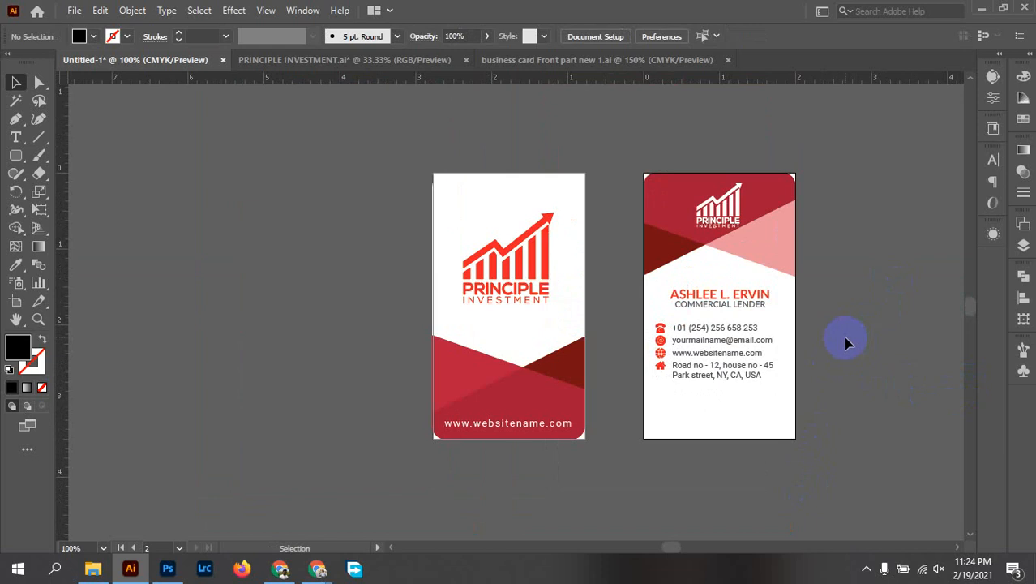
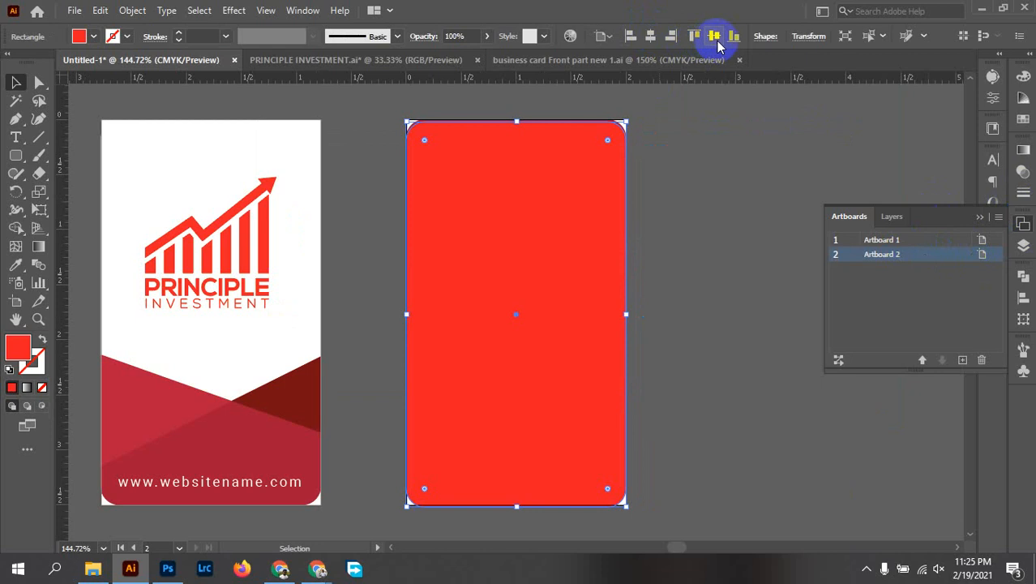
Set the opacity of the red rounded rectangle covering the second card side to 18%.
{"action": "left_click", "coordinate": [700, 326]}
{"action": "left_click", "coordinate": [560, 212]}
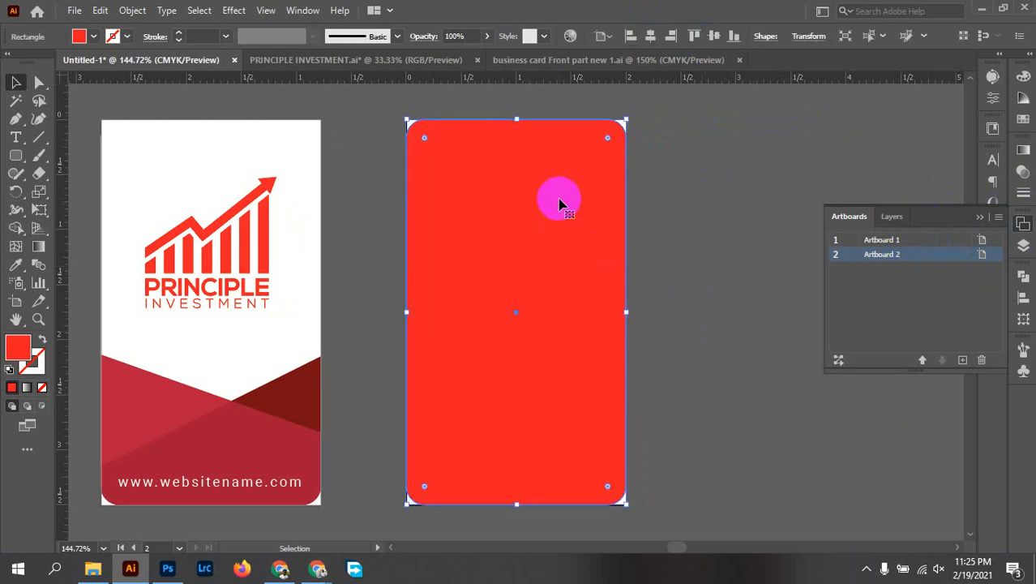
{"action": "left_click", "coordinate": [615, 152]}
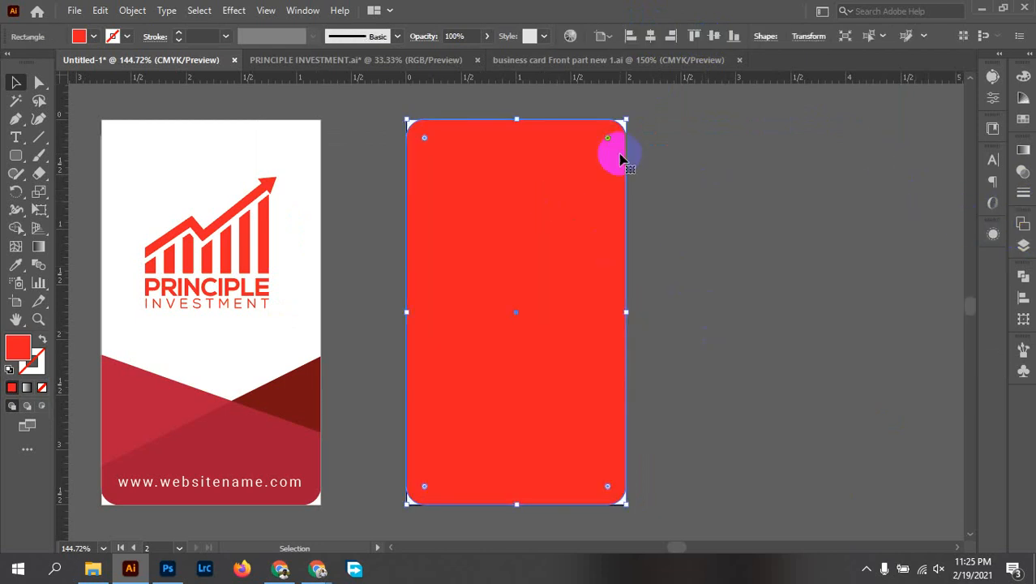
{"action": "left_click", "coordinate": [487, 36]}
{"action": "left_click_drag", "start_coordinate": [488, 63], "coordinate": [441, 60]}
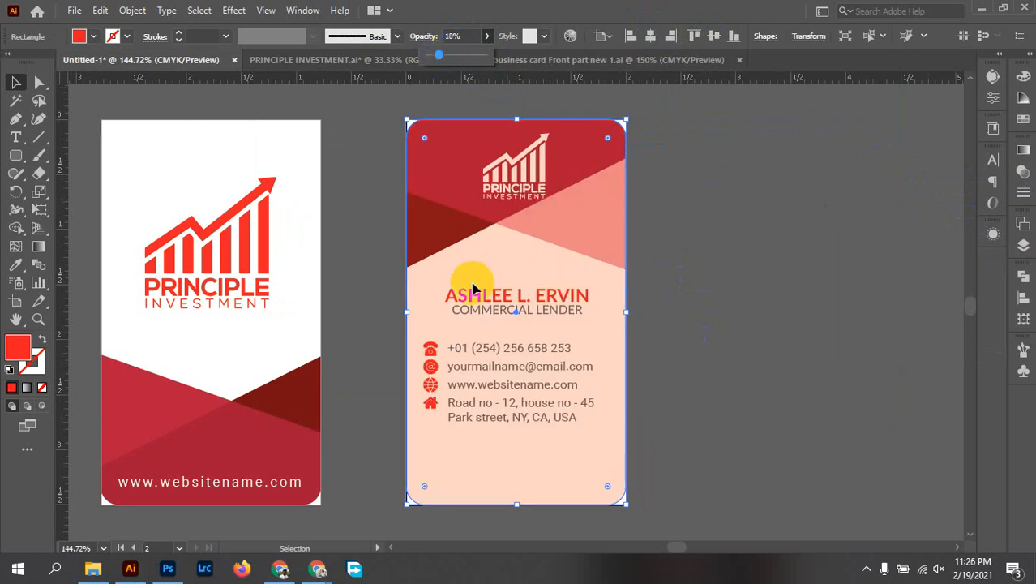
{"action": "left_click", "coordinate": [740, 284]}
{"action": "left_click", "coordinate": [704, 227]}
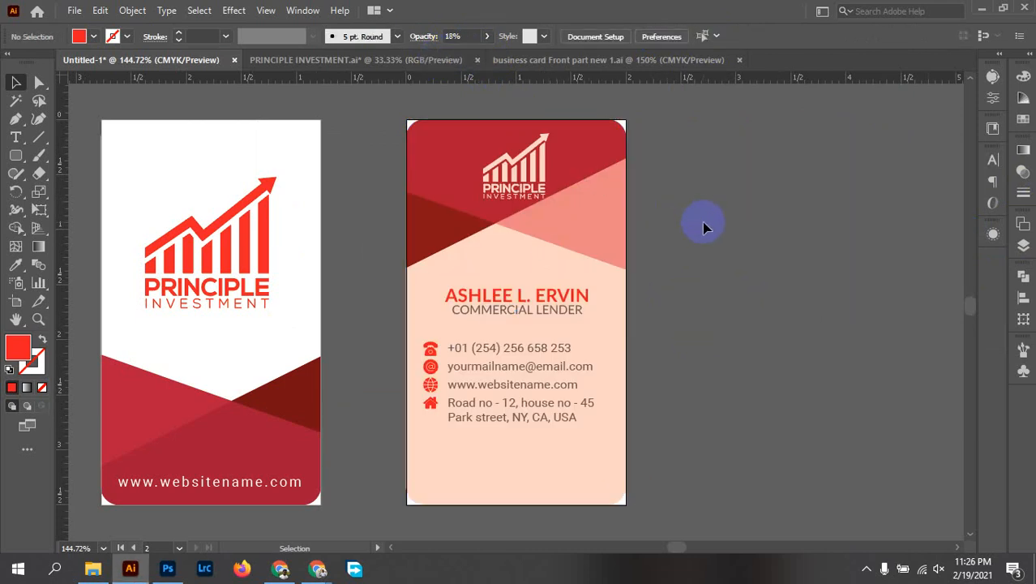
Try to draw a sagging curve with the Pen tool across the second card side's lower part, extending past both edges.
{"action": "scroll", "coordinate": [707, 233], "scroll_direction": "down", "scroll_amount": 3}
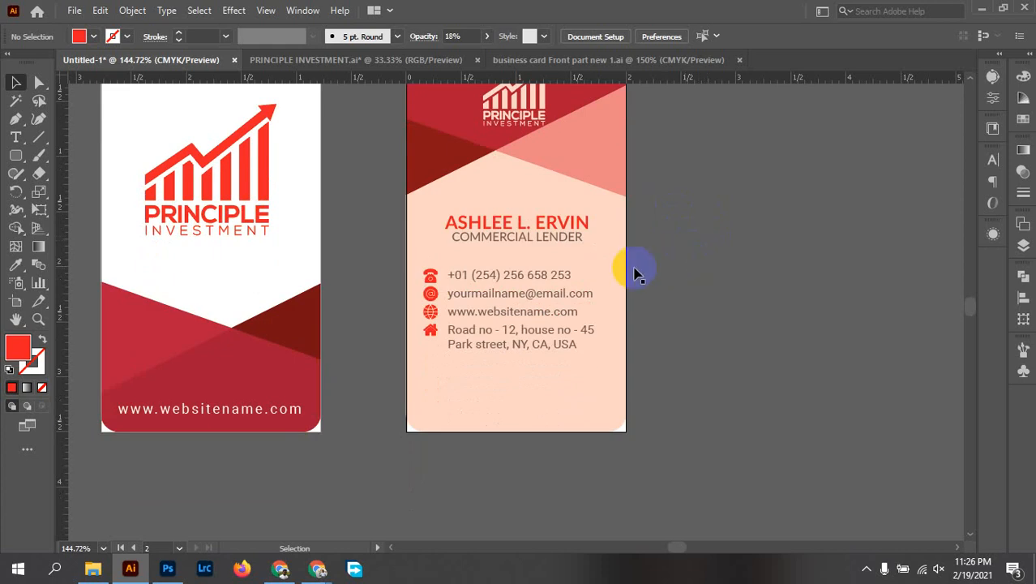
{"action": "left_click", "coordinate": [85, 190]}
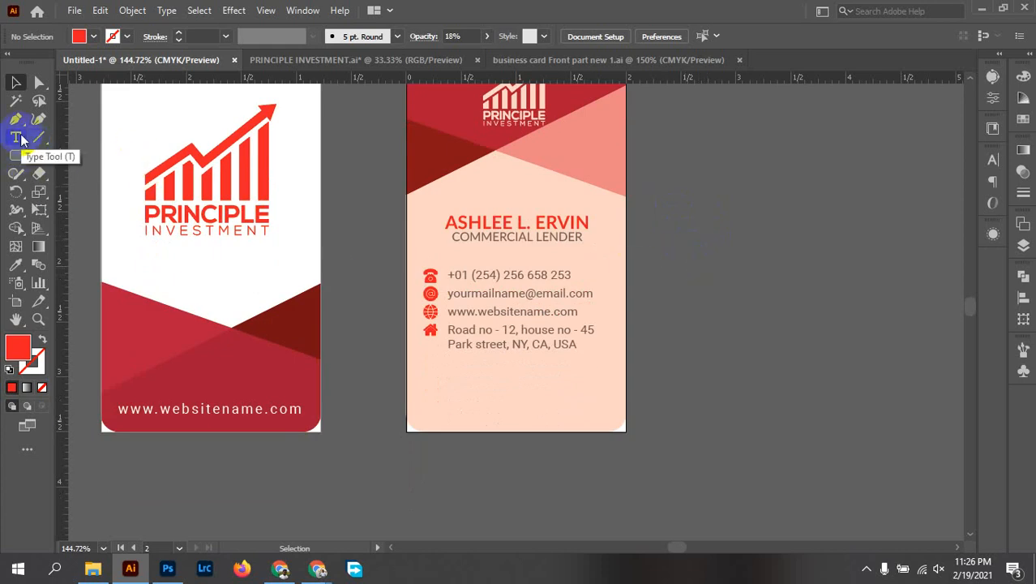
{"action": "left_click", "coordinate": [16, 118]}
{"action": "left_click", "coordinate": [210, 357]}
{"action": "left_click", "coordinate": [395, 356]}
{"action": "left_click", "coordinate": [398, 339]}
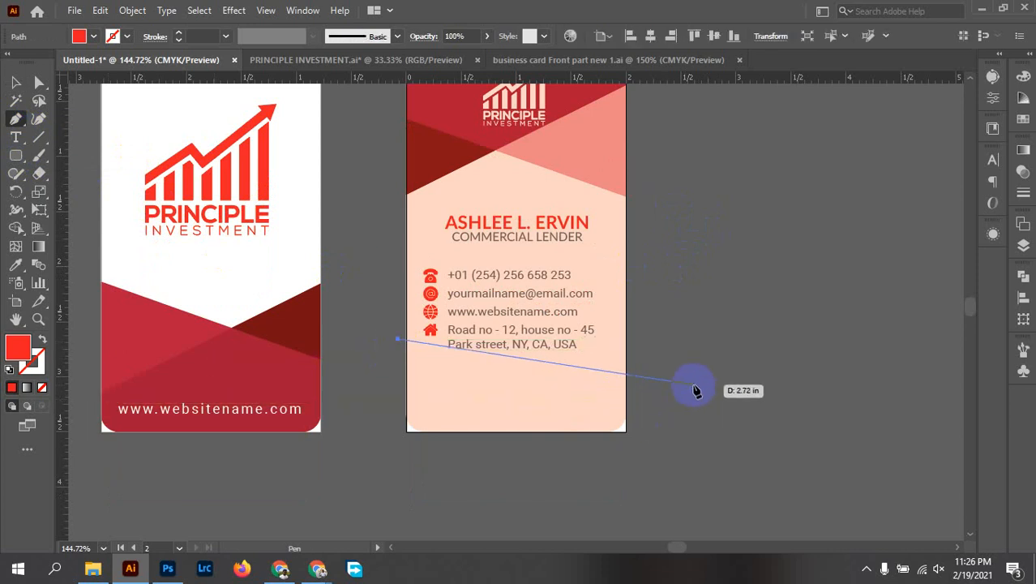
{"action": "left_click_drag", "start_coordinate": [694, 339], "coordinate": [784, 377]}
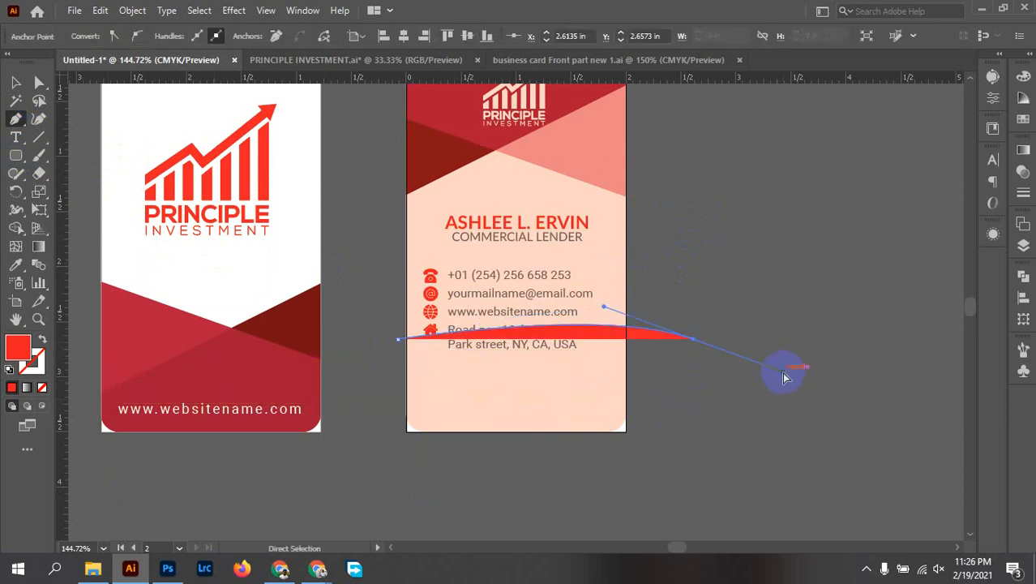
{"action": "key", "text": "ctrl+z"}
{"action": "left_click_drag", "start_coordinate": [661, 394], "coordinate": [884, 388]}
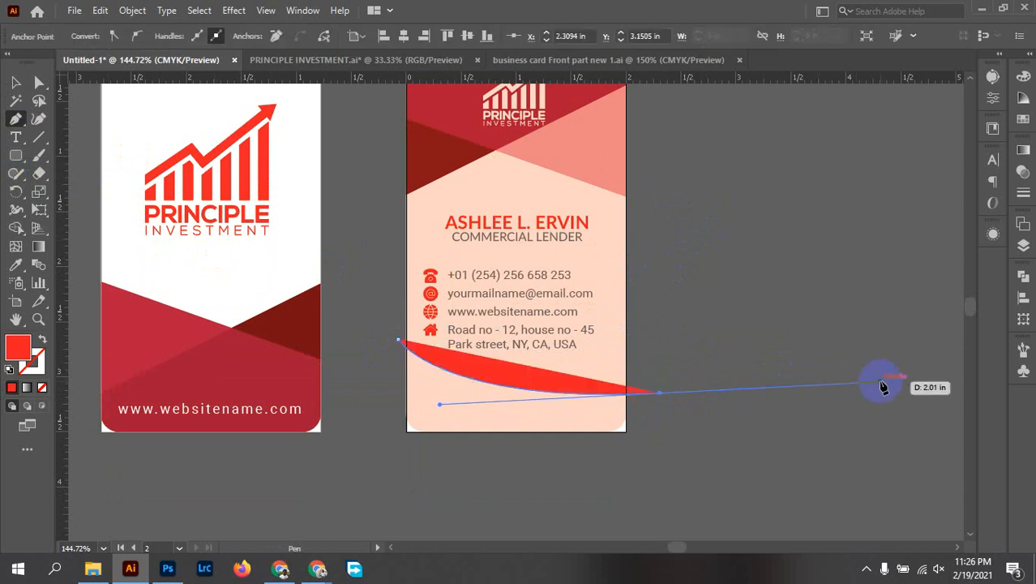
{"action": "left_click_drag", "start_coordinate": [882, 386], "coordinate": [870, 380]}
{"action": "key", "text": "v"}
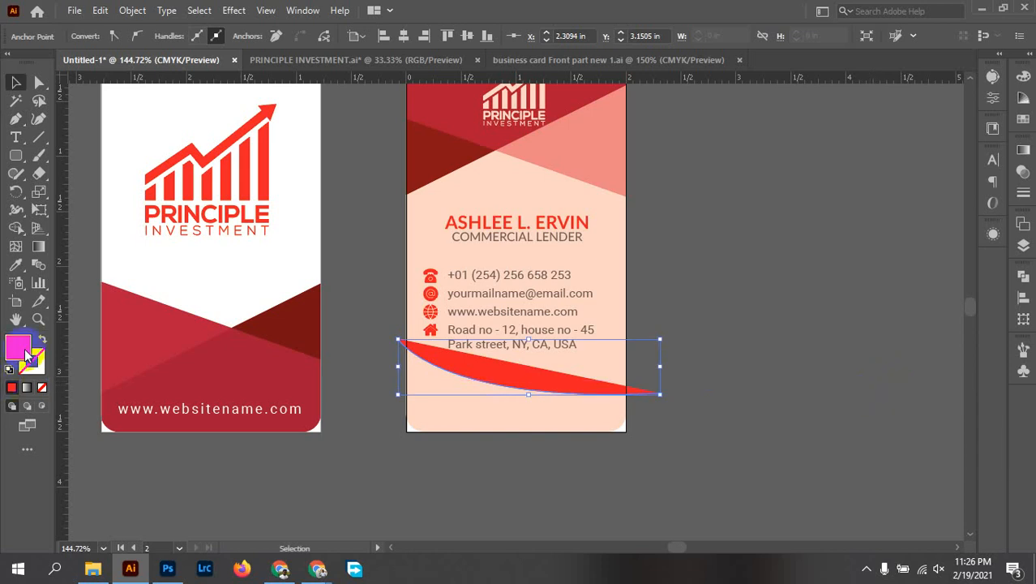
Swap the curve's fill and stroke to give it a red outline without fill.
{"action": "left_click", "coordinate": [40, 342]}
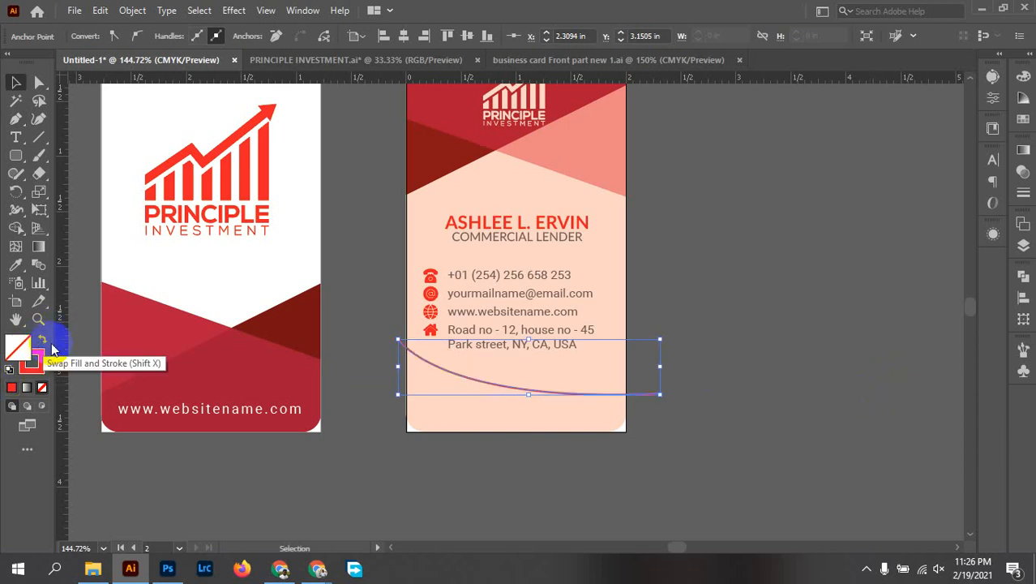
{"action": "left_click", "coordinate": [773, 371]}
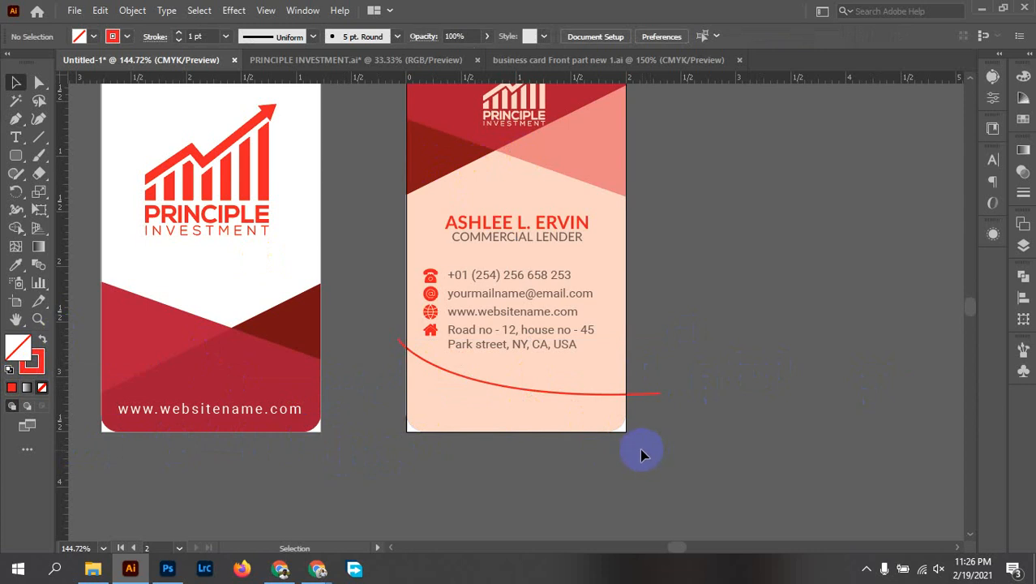
{"action": "left_click", "coordinate": [619, 420]}
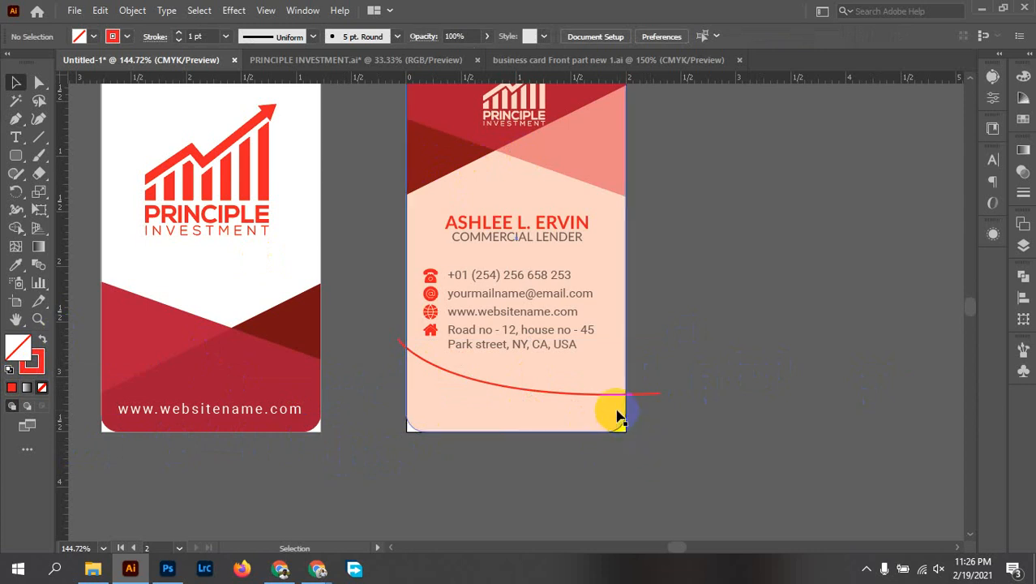
{"action": "scroll", "coordinate": [863, 394], "scroll_direction": "up", "scroll_amount": 3}
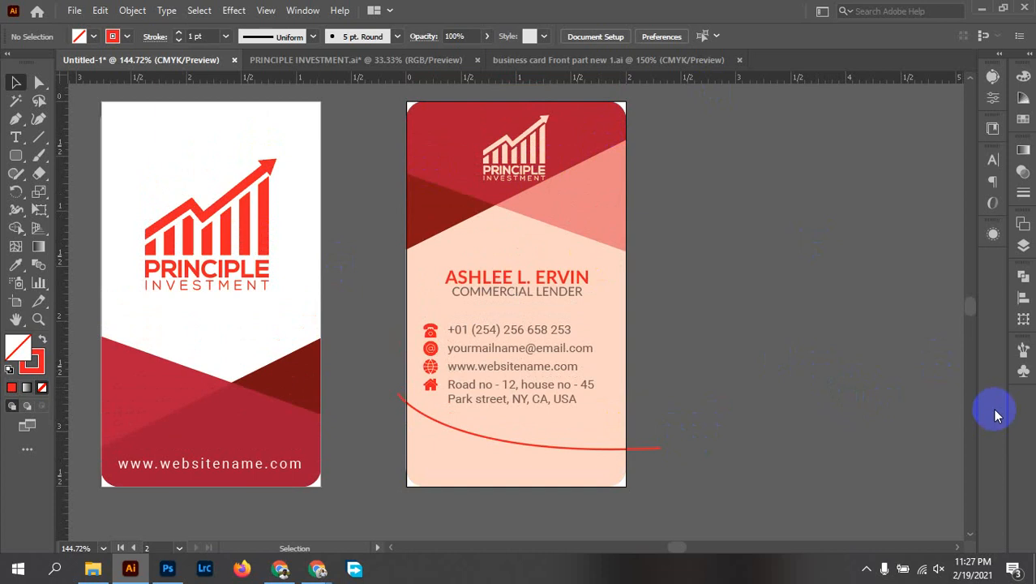
Undo the fill and stroke swap and the drawing of the curve.
{"action": "key", "text": "ctrl+z"}
{"action": "key", "text": "ctrl+z"}
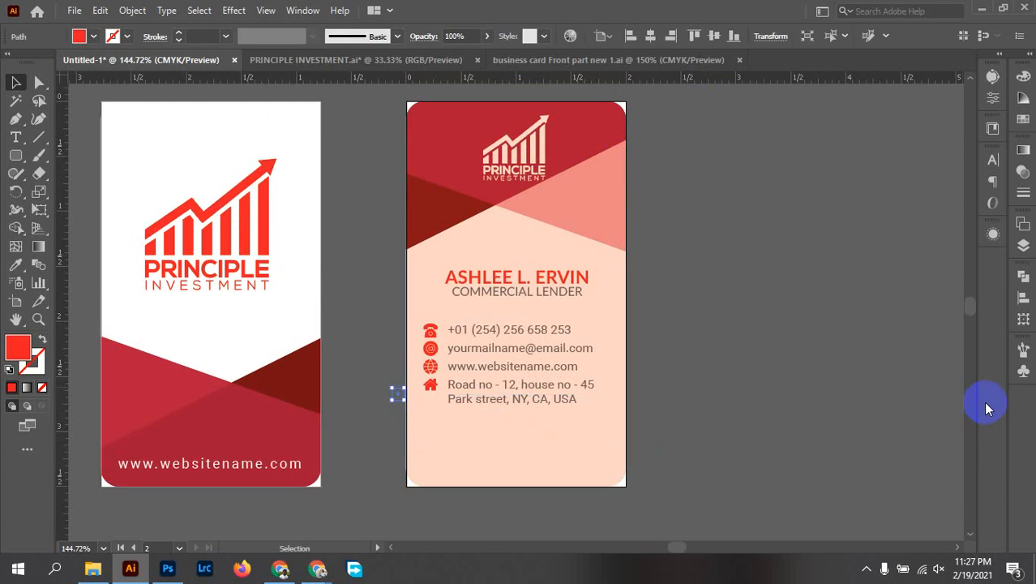
{"action": "key", "text": "ctrl+z"}
Draw two crossing straight lines with the Pen tool below the contact details, each extending past both edges of the second card side.
{"action": "key", "text": "p"}
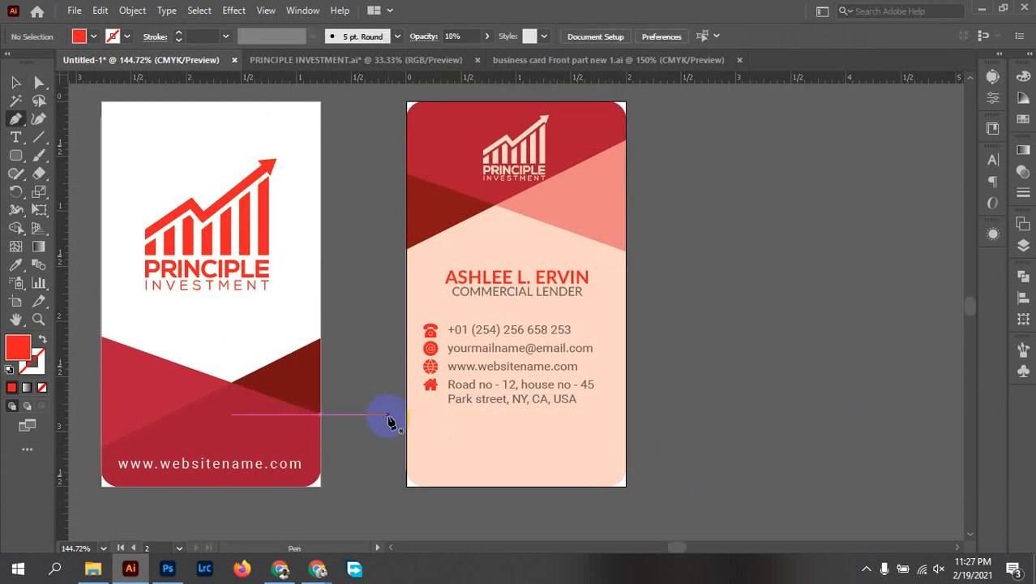
{"action": "left_click", "coordinate": [383, 409]}
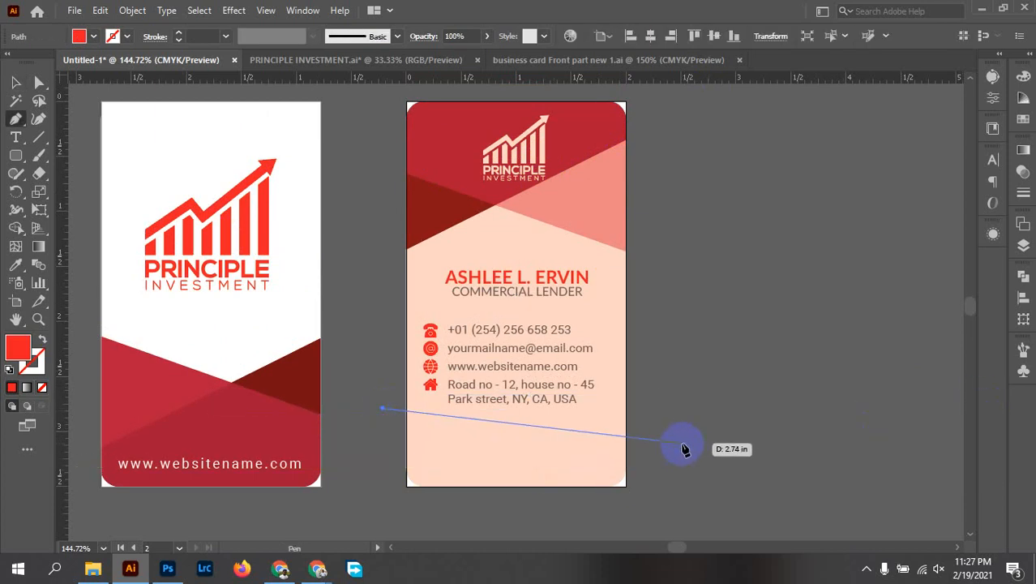
{"action": "left_click", "coordinate": [677, 458]}
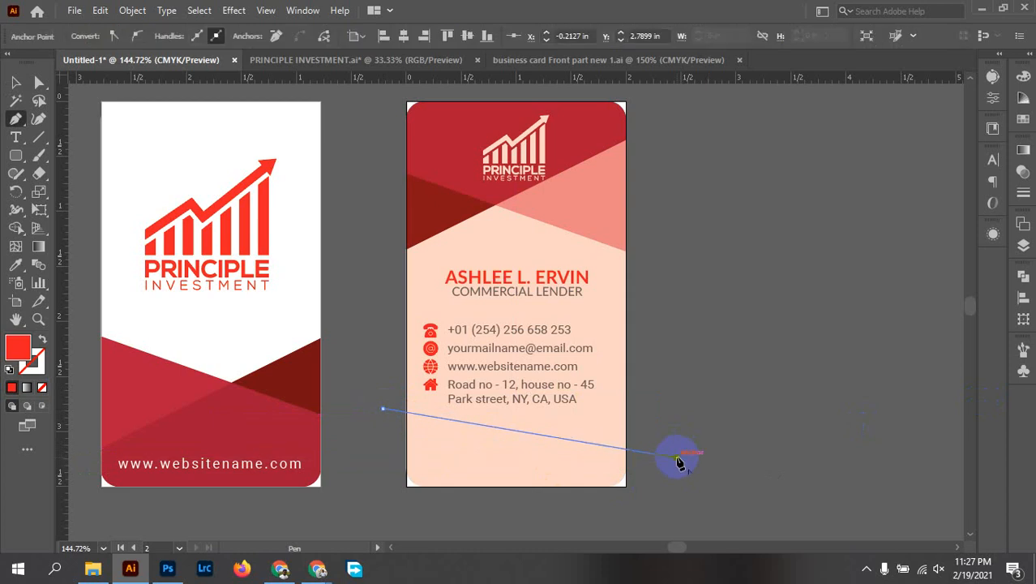
{"action": "key", "text": "ctrl"}
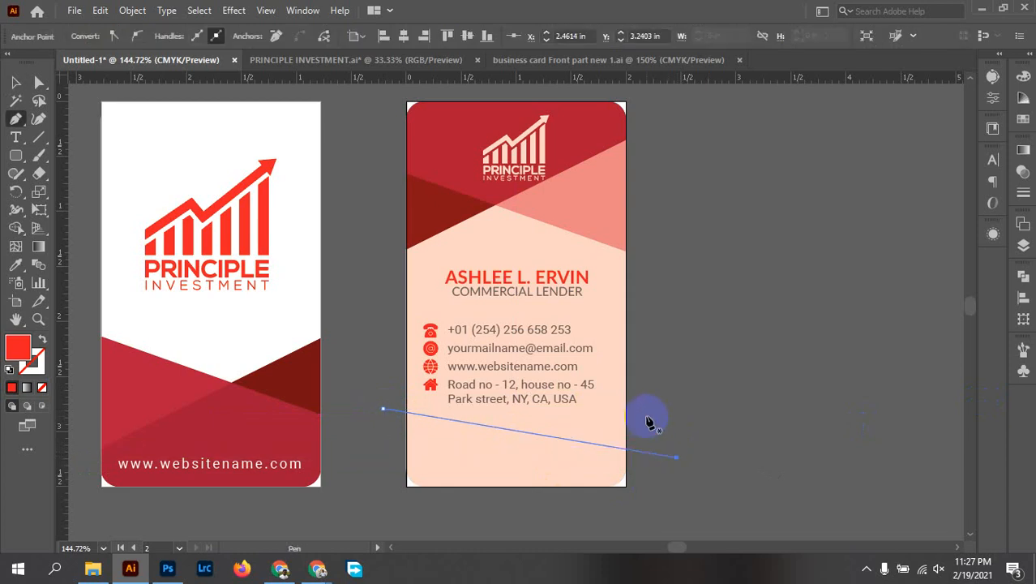
{"action": "left_click", "coordinate": [646, 413]}
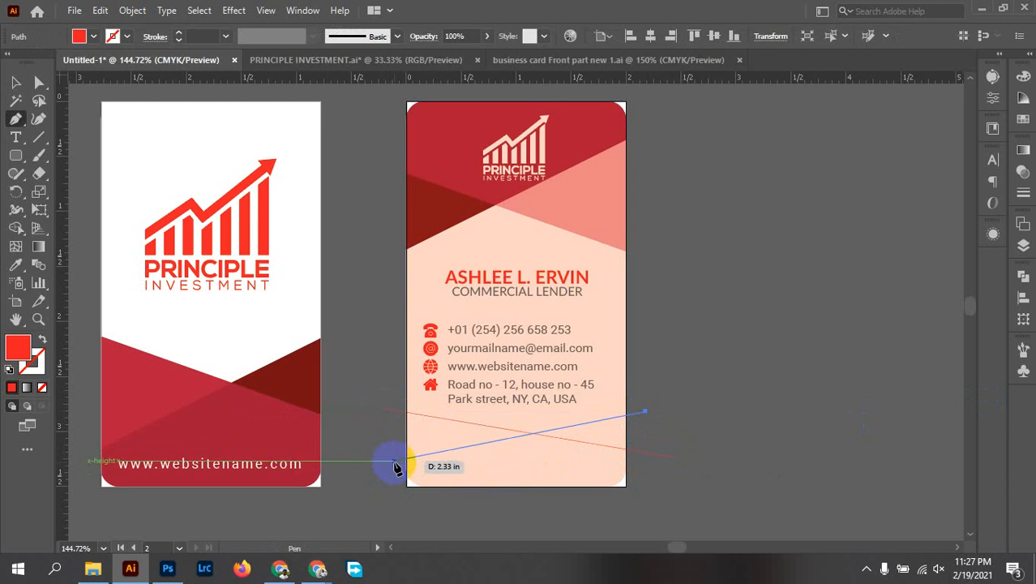
{"action": "left_click", "coordinate": [395, 463]}
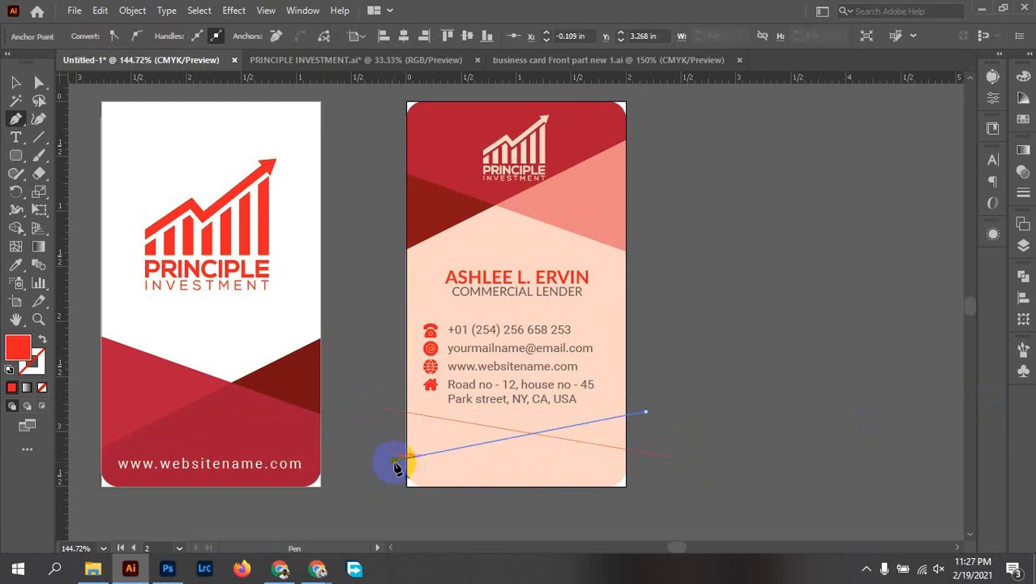
{"action": "key", "text": "v"}
{"action": "left_click", "coordinate": [748, 434]}
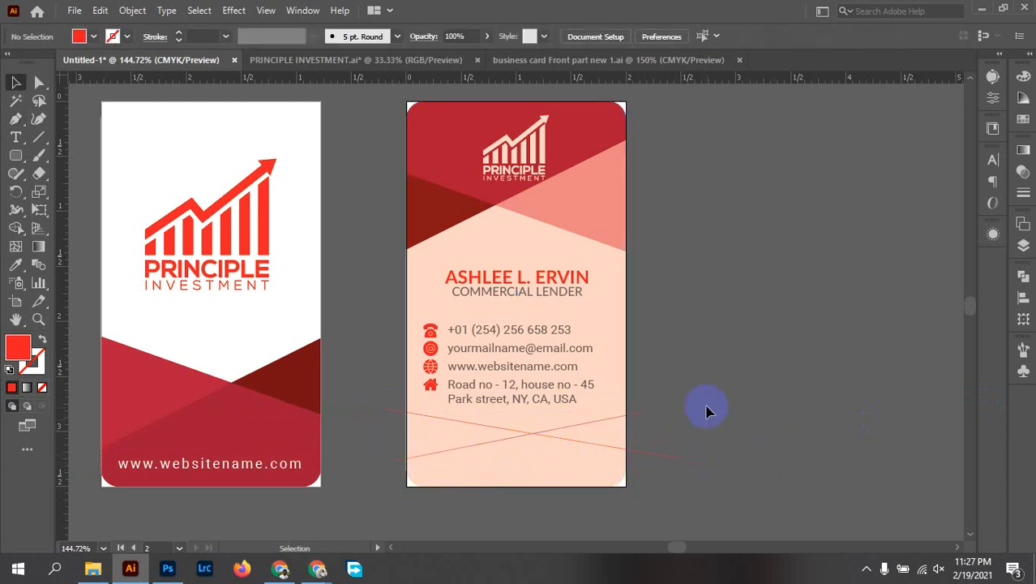
Select the two crossing lines with the tinted rounded rectangle and move them together onto the empty canvas beside the second card side.
{"action": "left_click_drag", "start_coordinate": [640, 502], "coordinate": [637, 505]}
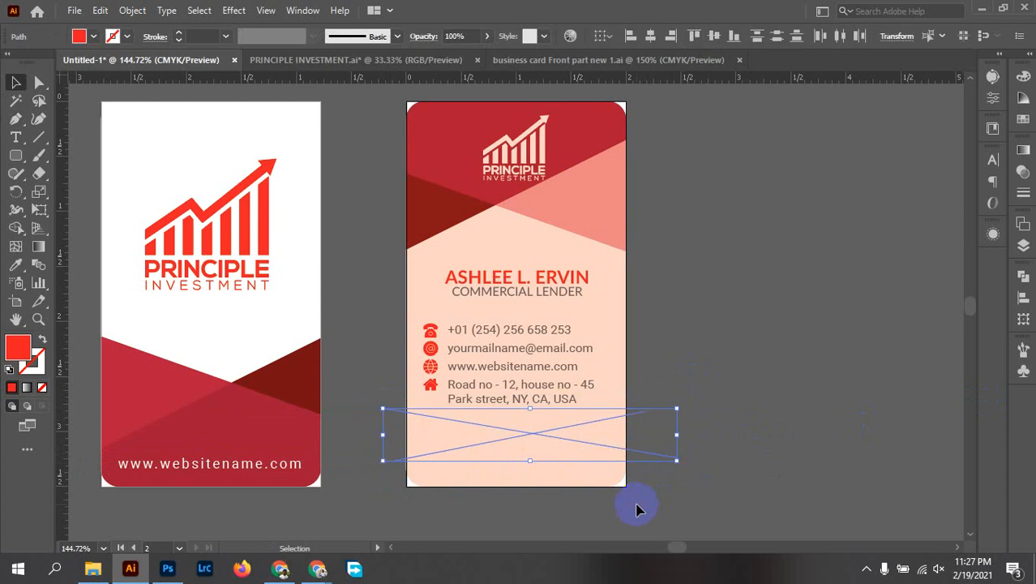
{"action": "left_click", "coordinate": [729, 473]}
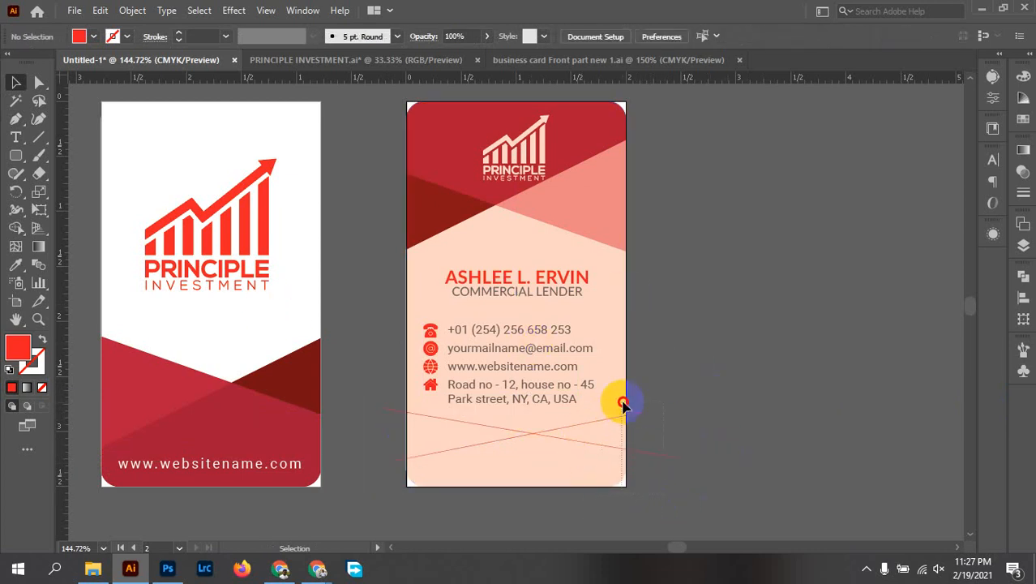
{"action": "left_click", "coordinate": [623, 405]}
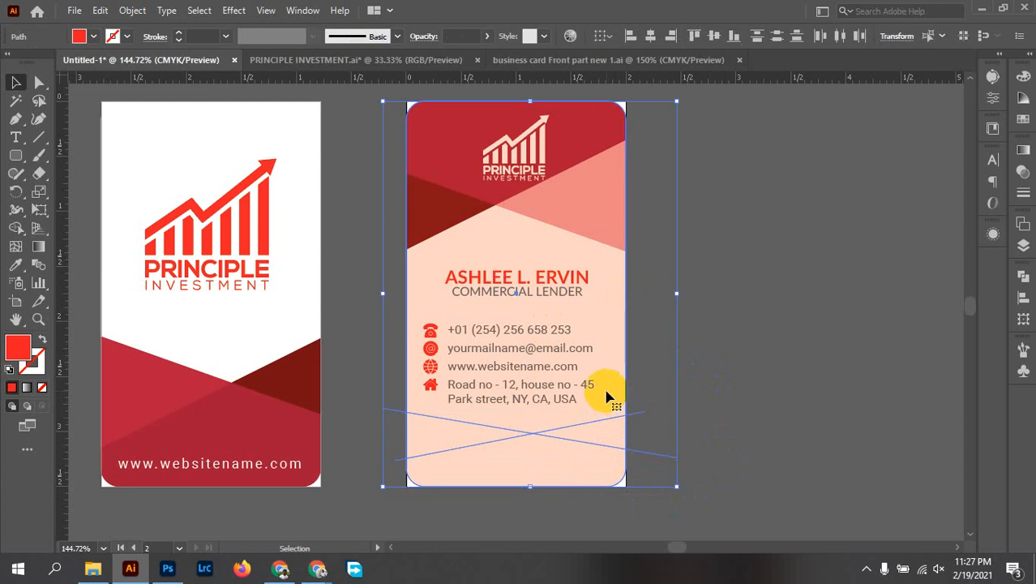
{"action": "left_click_drag", "start_coordinate": [616, 402], "coordinate": [856, 416]}
{"action": "left_click_drag", "start_coordinate": [790, 405], "coordinate": [496, 397]}
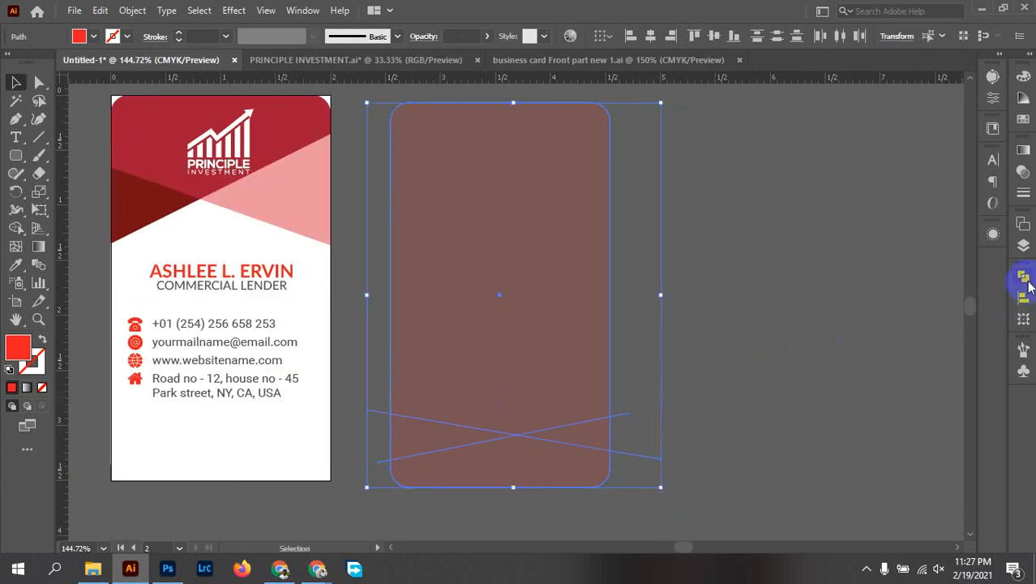
Divide the tinted rounded rectangle along the crossing lines with Pathfinder and ungroup the pieces.
{"action": "left_click", "coordinate": [1025, 280]}
{"action": "left_click", "coordinate": [849, 350]}
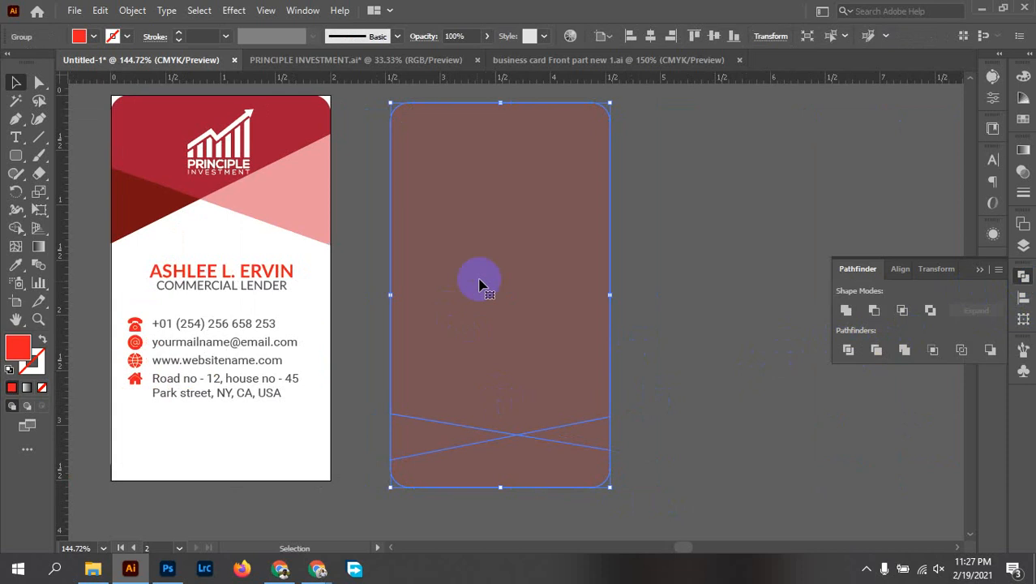
{"action": "right_click", "coordinate": [489, 270]}
{"action": "left_click", "coordinate": [561, 391]}
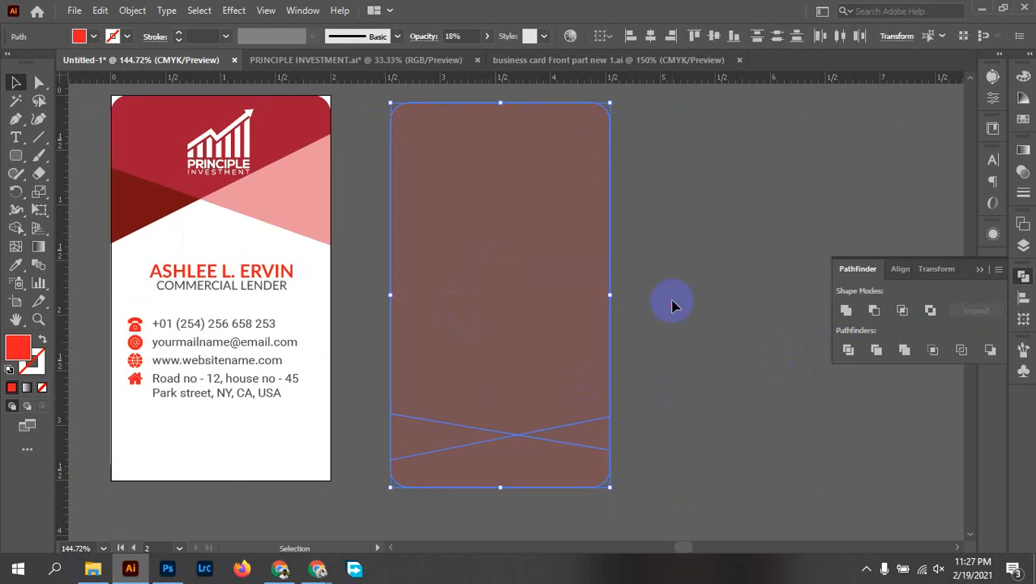
Move the large upper piece of the divided rectangle away from the lower pieces.
{"action": "left_click_drag", "start_coordinate": [402, 316], "coordinate": [726, 303]}
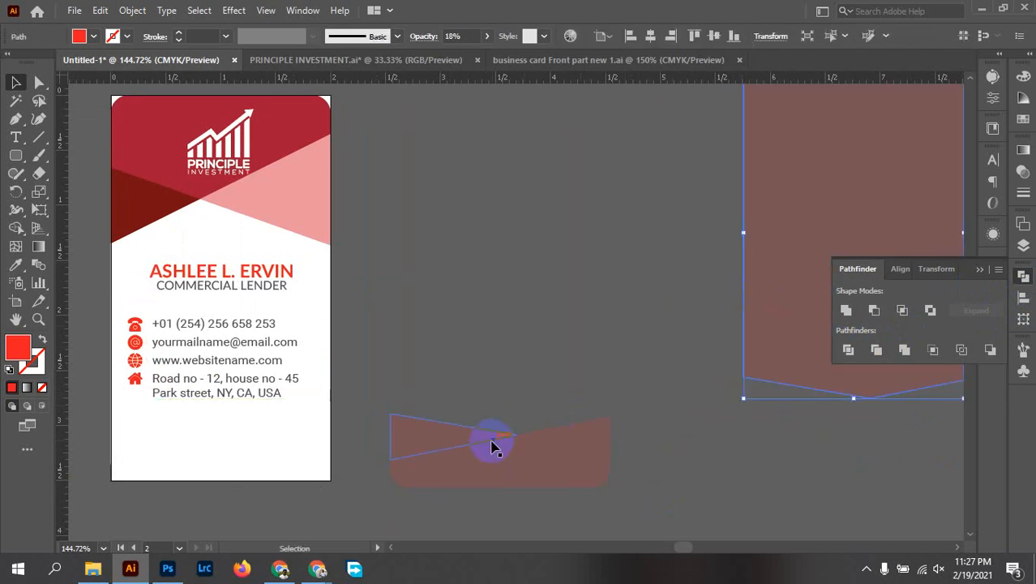
Select the three lower pieces of the divided rectangle and set their opacity to 100%.
{"action": "left_click_drag", "start_coordinate": [638, 490], "coordinate": [403, 373]}
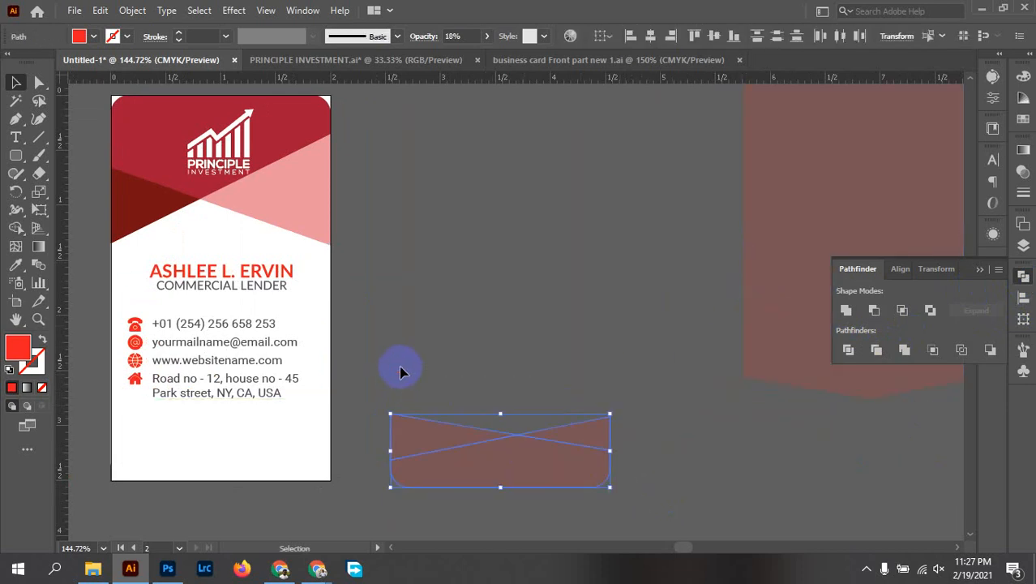
{"action": "left_click", "coordinate": [486, 35]}
{"action": "left_click_drag", "start_coordinate": [459, 53], "coordinate": [486, 56]}
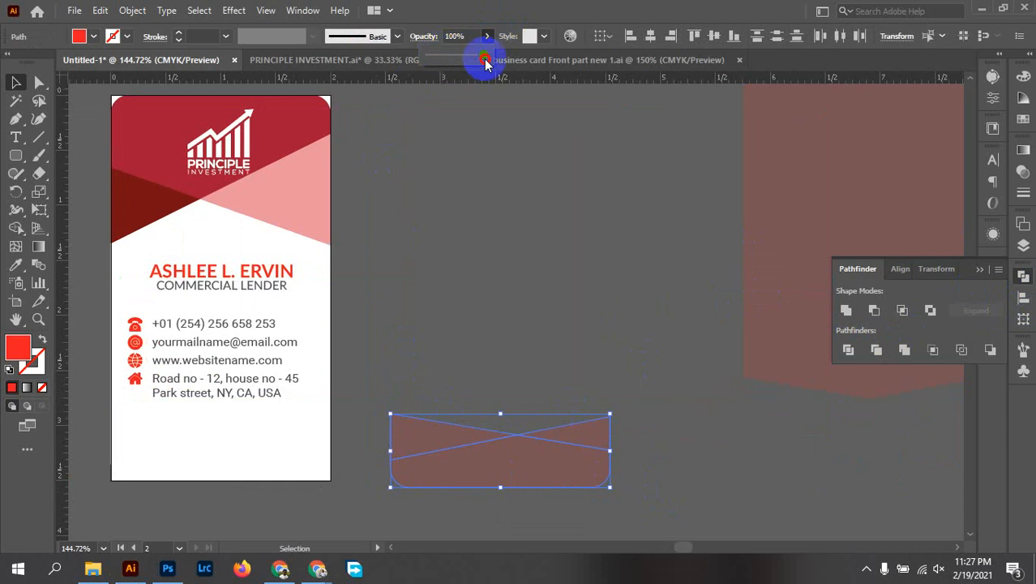
{"action": "left_click", "coordinate": [635, 305]}
{"action": "left_click_drag", "start_coordinate": [410, 428], "coordinate": [673, 430]}
{"action": "key", "text": "ctrl+z"}
{"action": "left_click", "coordinate": [659, 502]}
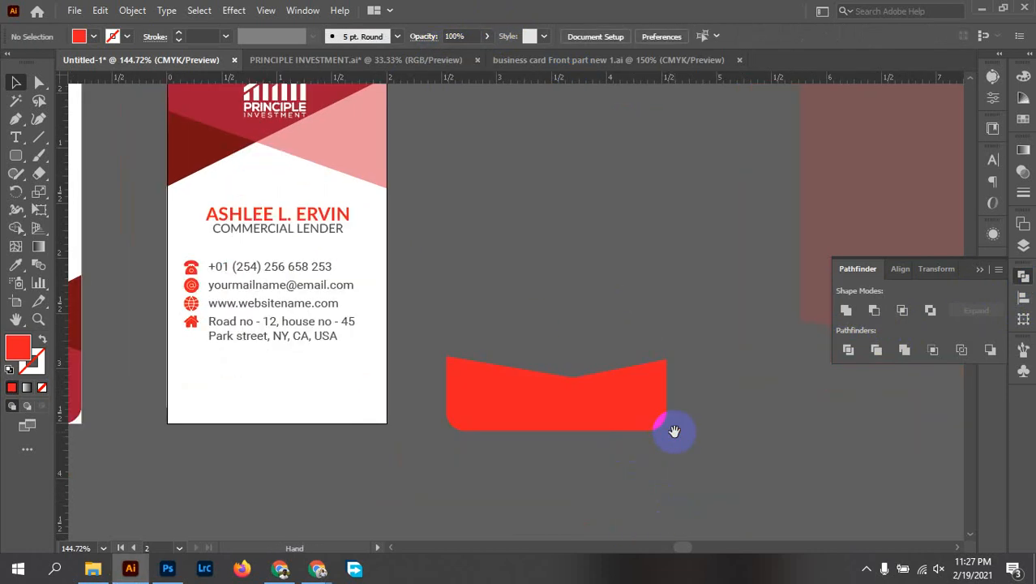
Fill the left triangle of the divided pieces with the red colour d80010.
{"action": "left_click", "coordinate": [490, 392]}
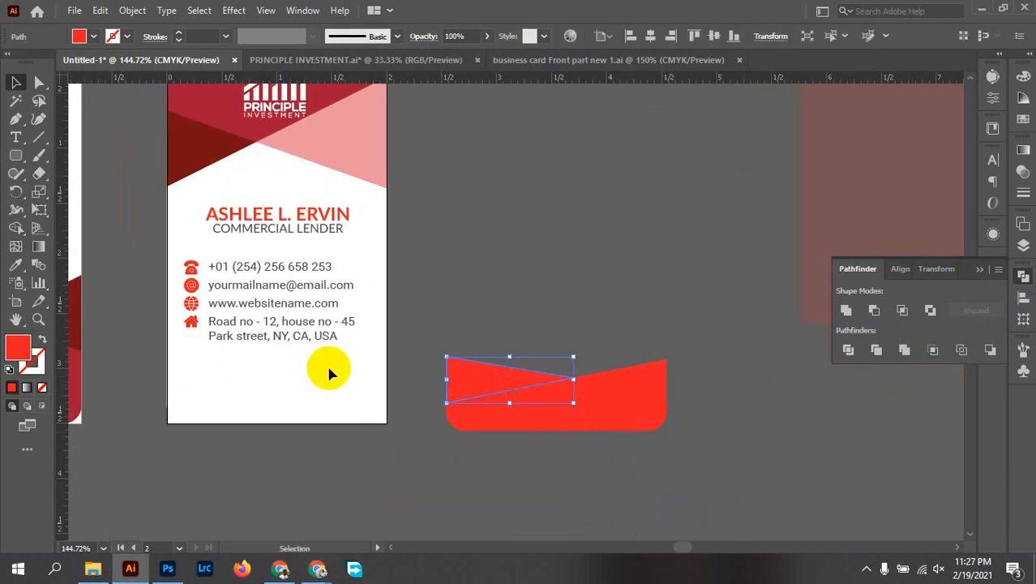
{"action": "double_click", "coordinate": [30, 349]}
{"action": "left_click", "coordinate": [307, 176]}
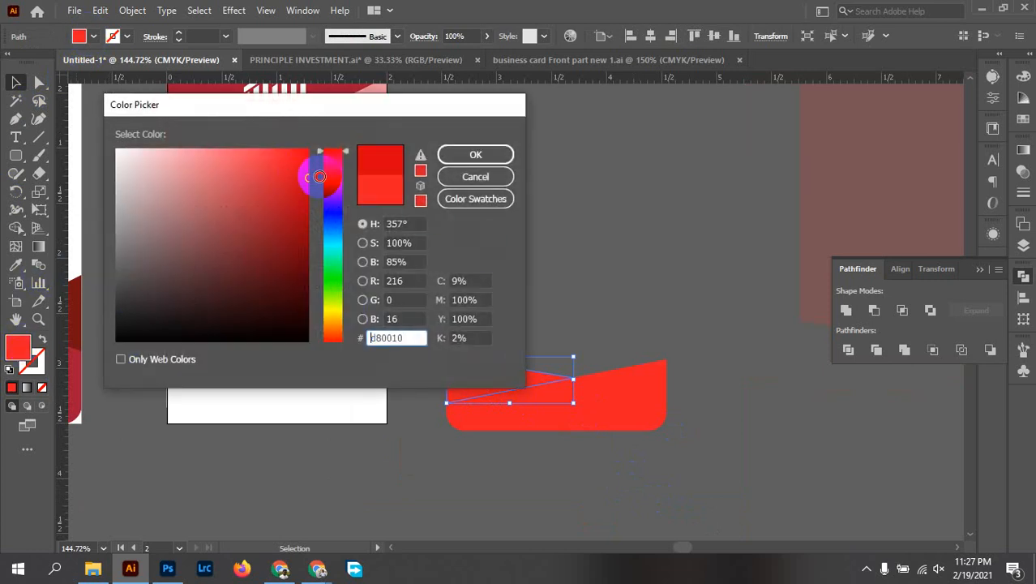
{"action": "left_click", "coordinate": [454, 163]}
{"action": "left_click", "coordinate": [670, 394]}
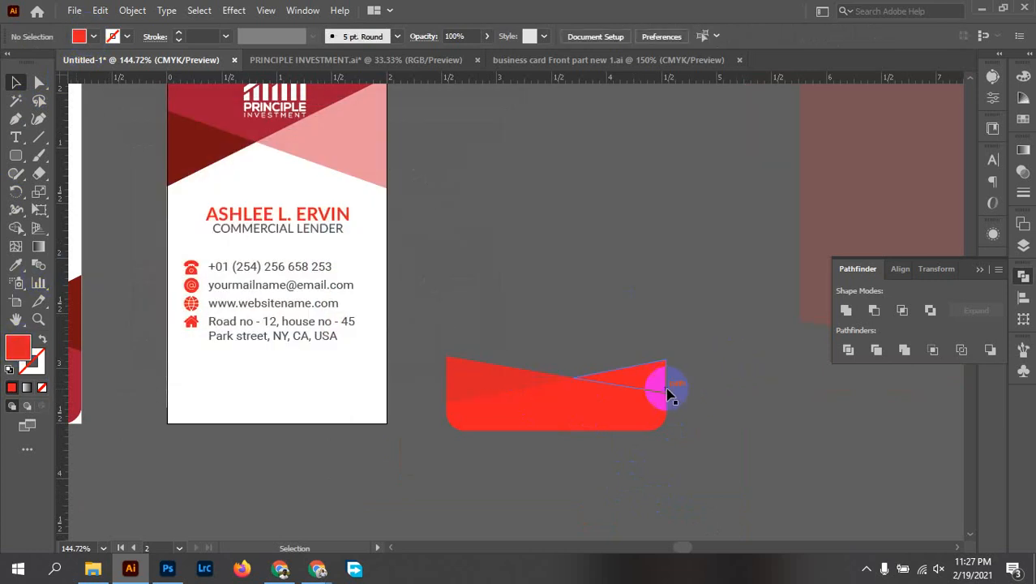
Fill the right triangle of the divided pieces with the dark red colour 9b040f.
{"action": "left_click", "coordinate": [614, 383]}
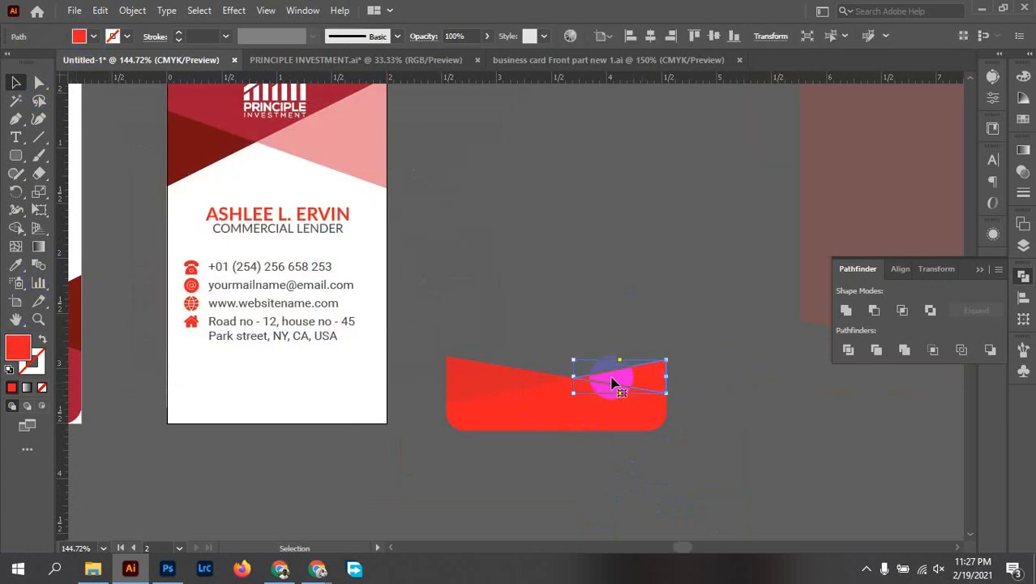
{"action": "double_click", "coordinate": [18, 353]}
{"action": "left_click", "coordinate": [303, 222]}
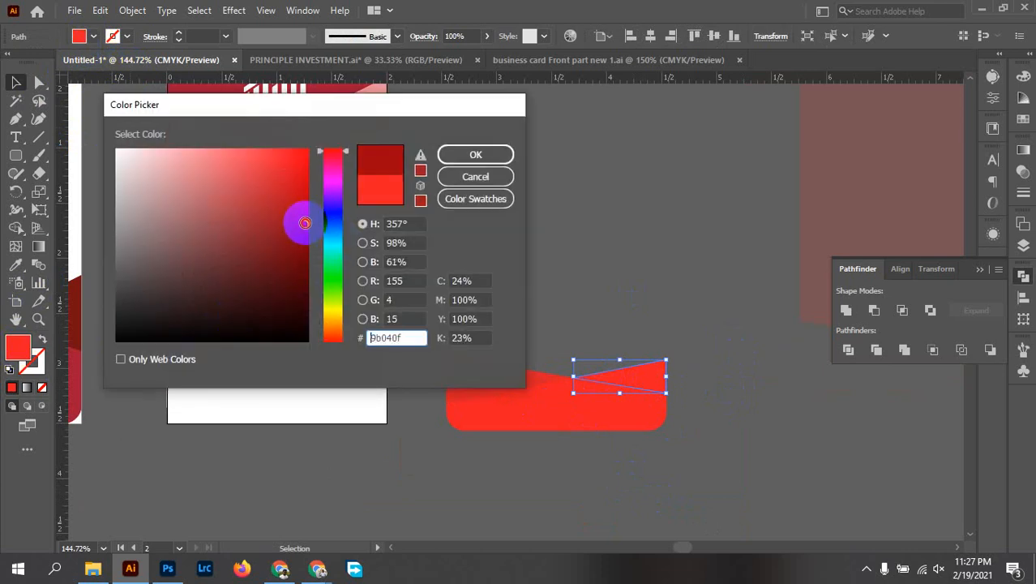
{"action": "left_click", "coordinate": [496, 157]}
{"action": "left_click", "coordinate": [734, 421]}
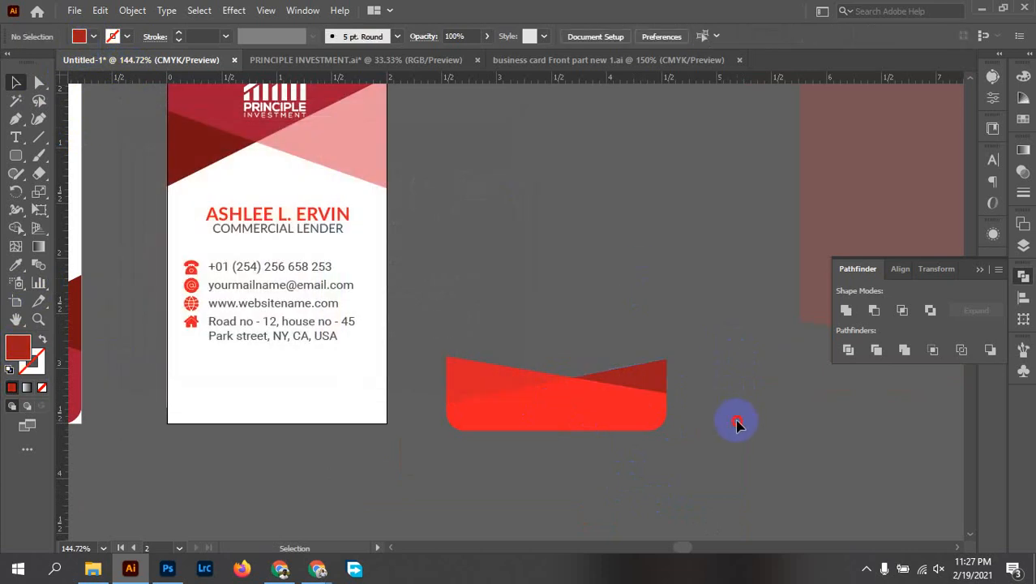
Fill the large lower piece of the divided shape with the red colour b7000e.
{"action": "left_click", "coordinate": [608, 412]}
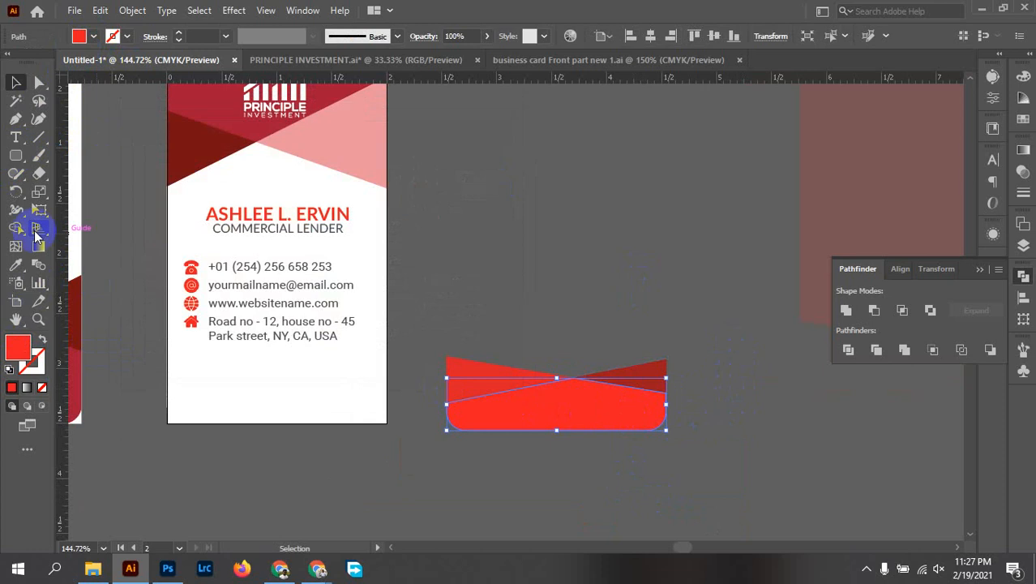
{"action": "double_click", "coordinate": [20, 349]}
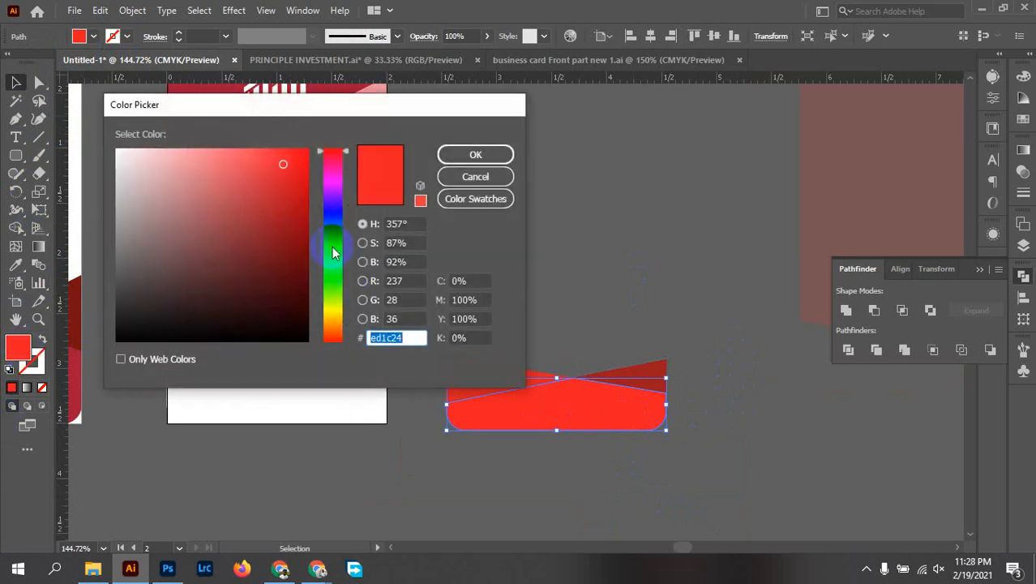
{"action": "left_click", "coordinate": [308, 203]}
{"action": "mouse_move", "coordinate": [308, 203]}
{"action": "left_mouse_down"}
{"action": "mouse_move", "coordinate": [309, 246]}
{"action": "mouse_move", "coordinate": [309, 183]}
{"action": "mouse_move", "coordinate": [309, 202]}
{"action": "left_mouse_up"}
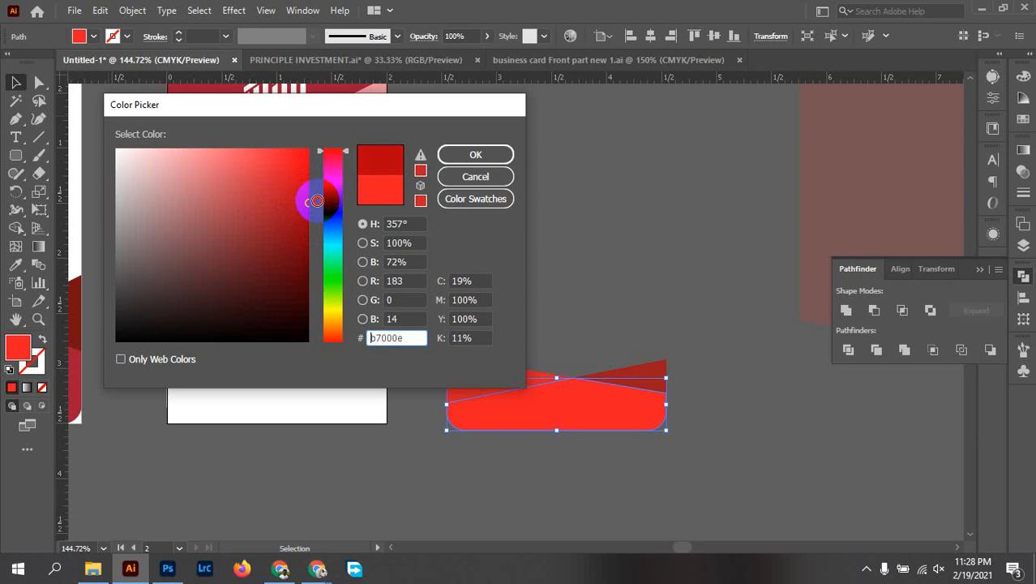
{"action": "left_click", "coordinate": [469, 164]}
{"action": "left_click", "coordinate": [713, 365]}
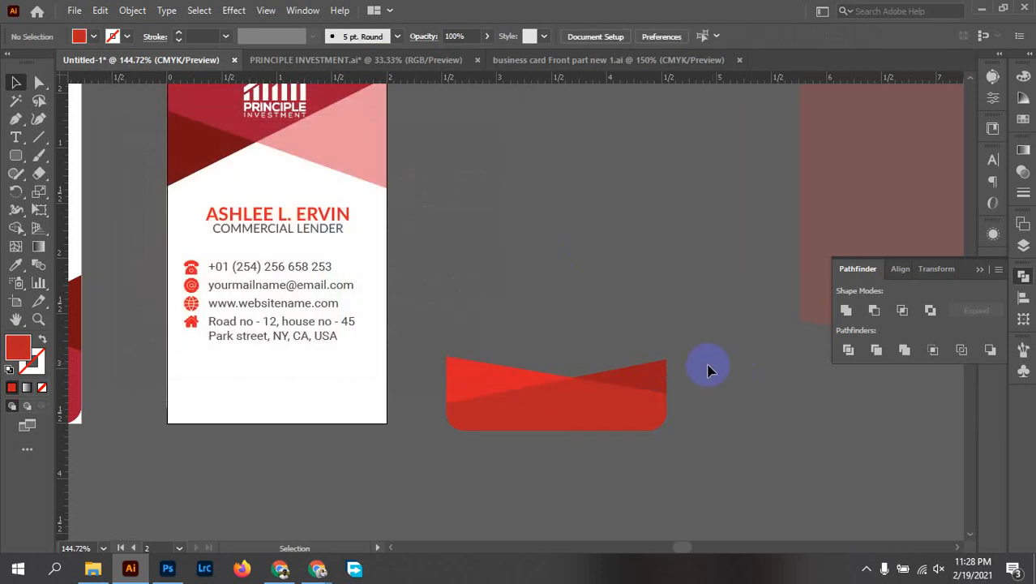
Darken the fill of the right triangle to the colour 82030d.
{"action": "left_click", "coordinate": [656, 371]}
{"action": "left_click", "coordinate": [17, 349]}
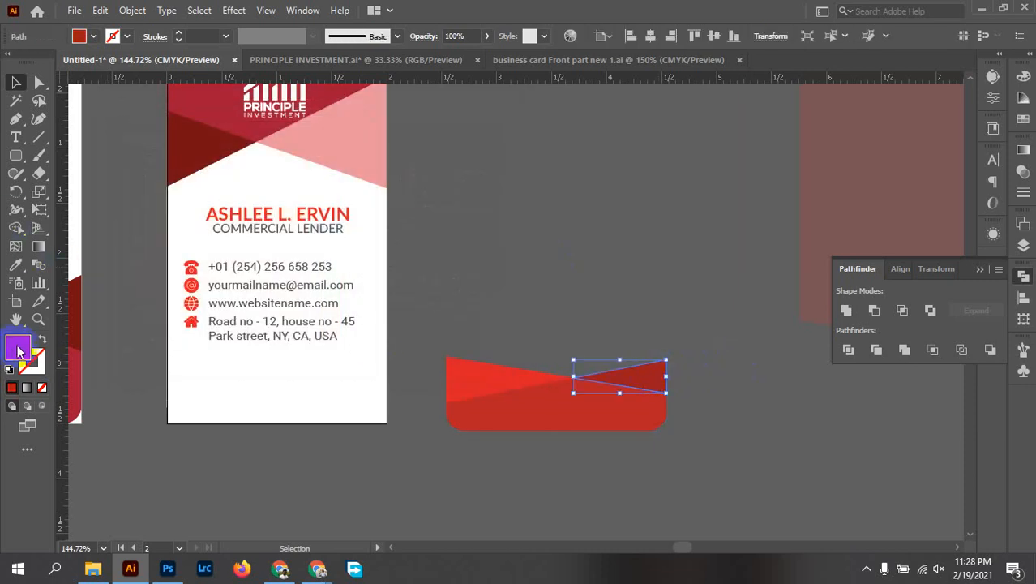
{"action": "double_click", "coordinate": [23, 344]}
{"action": "left_click_drag", "start_coordinate": [303, 226], "coordinate": [304, 244]}
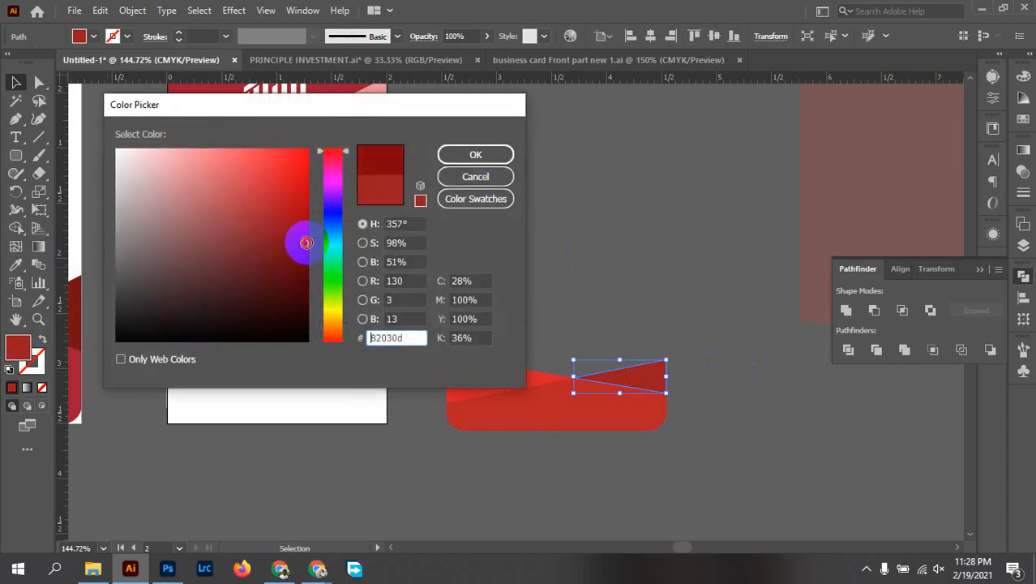
{"action": "left_click", "coordinate": [476, 155]}
{"action": "left_click", "coordinate": [640, 268]}
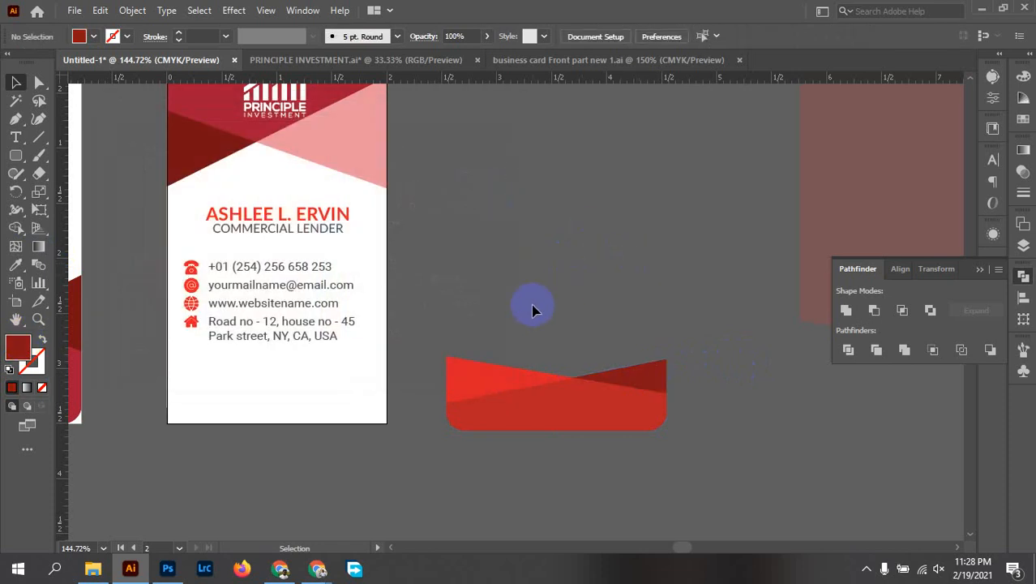
Adjust the fill of the left triangle to the red colour d60010.
{"action": "left_click", "coordinate": [463, 375]}
{"action": "left_click", "coordinate": [21, 347]}
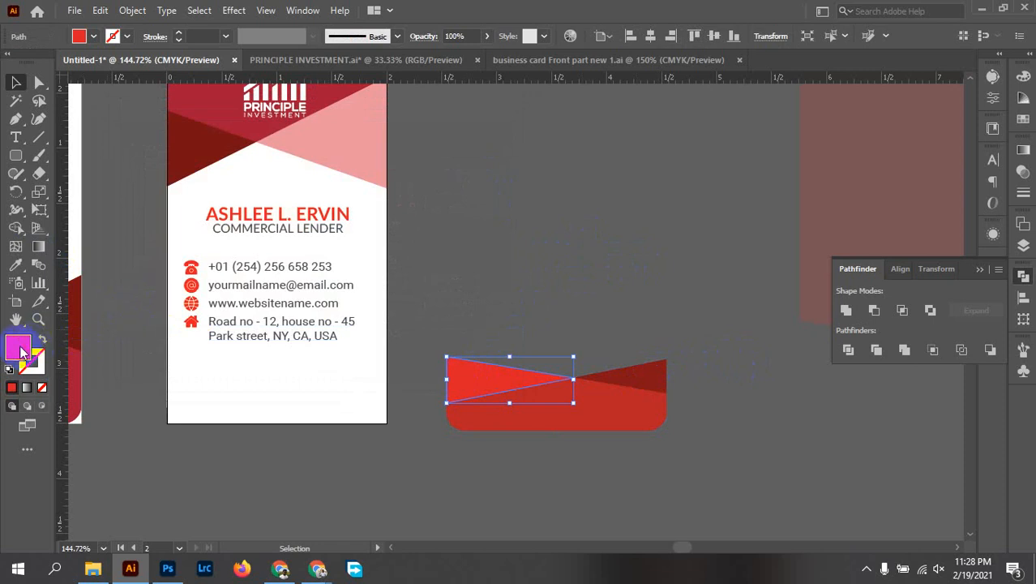
{"action": "double_click", "coordinate": [21, 349]}
{"action": "left_click", "coordinate": [309, 178]}
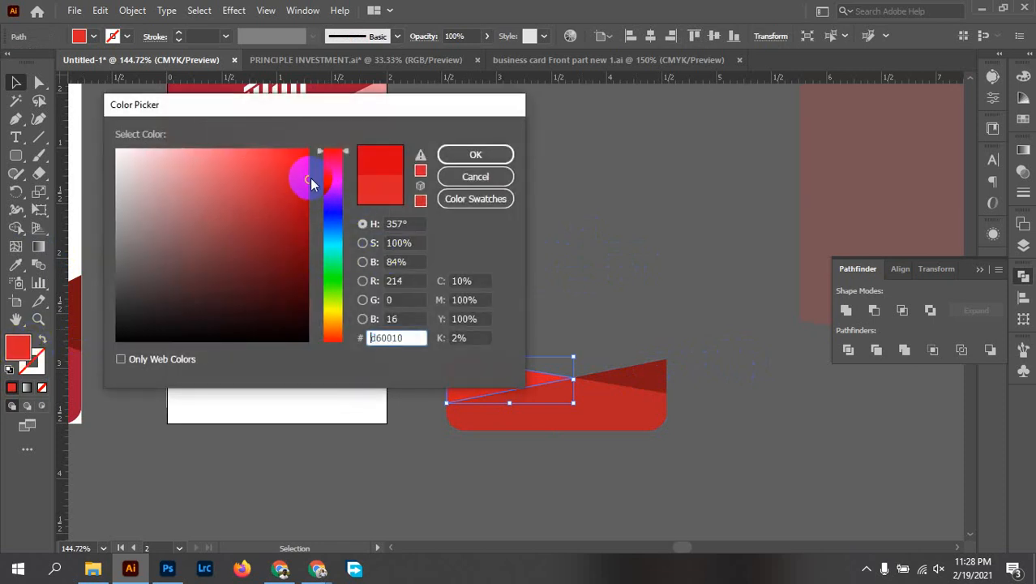
{"action": "left_click", "coordinate": [476, 155]}
{"action": "left_click", "coordinate": [581, 258]}
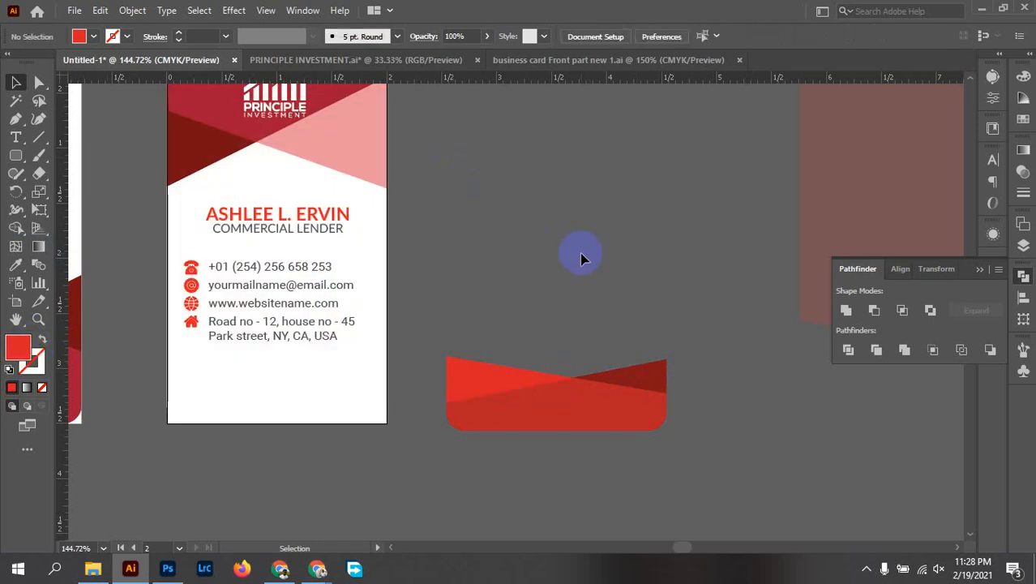
Select the three red pieces beside the second card side and group them.
{"action": "left_click_drag", "start_coordinate": [539, 448], "coordinate": [583, 412]}
{"action": "right_click", "coordinate": [560, 412]}
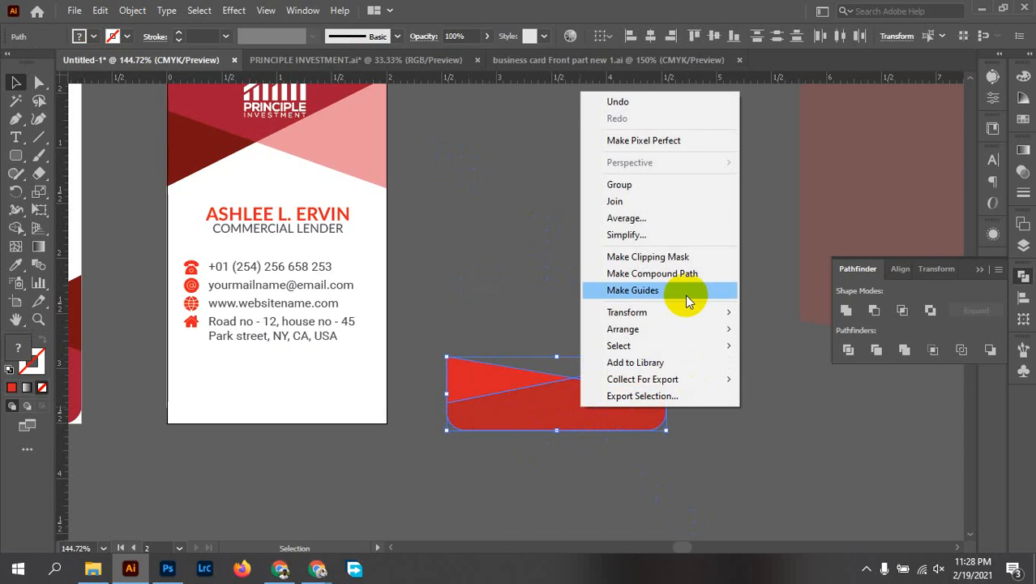
{"action": "left_click", "coordinate": [622, 192]}
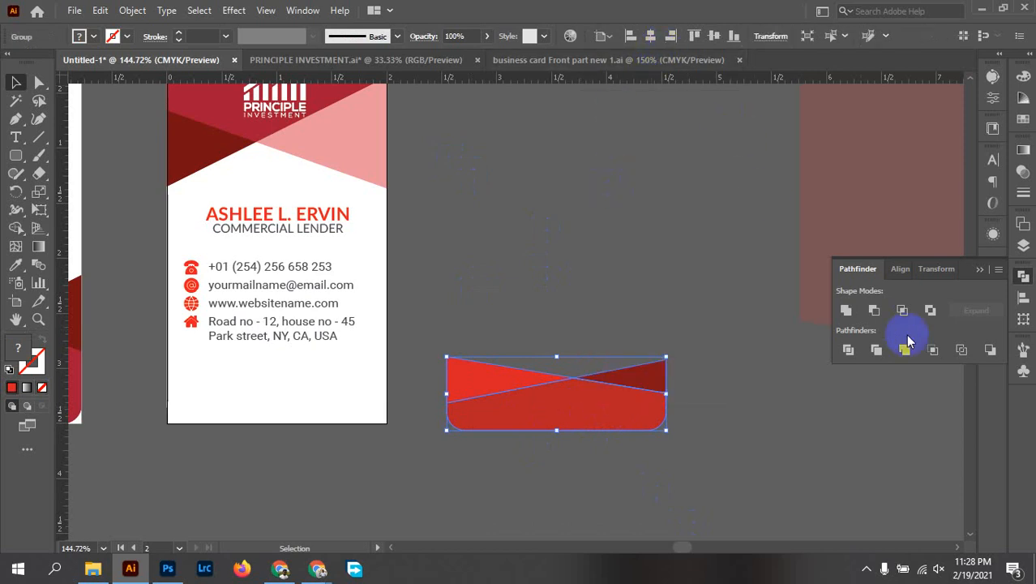
Align the grouped pieces to the horizontal centre and bottom edge of Artboard 2.
{"action": "left_click", "coordinate": [1023, 225]}
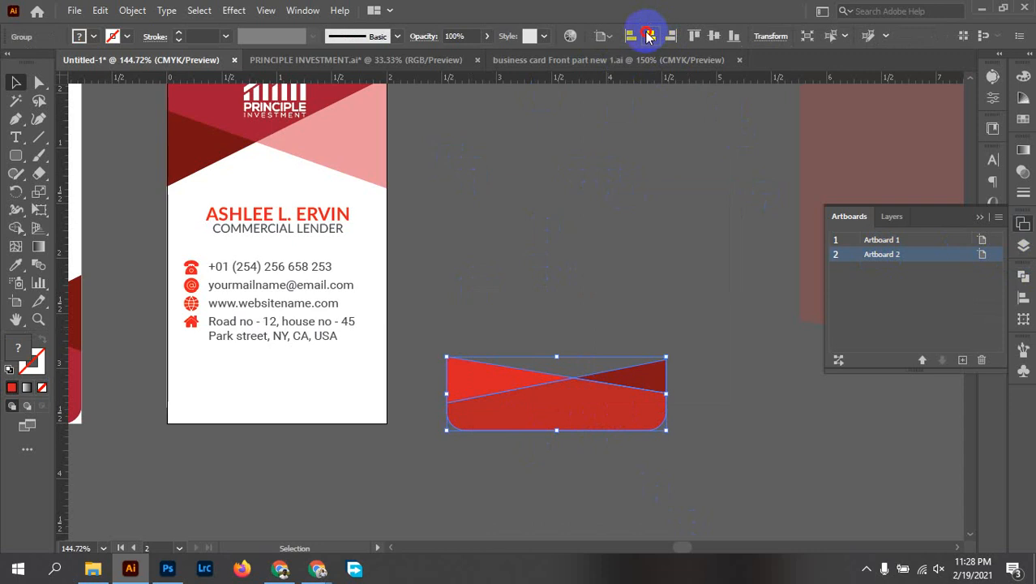
{"action": "left_click", "coordinate": [649, 36]}
{"action": "left_click", "coordinate": [732, 36]}
{"action": "left_click", "coordinate": [544, 341]}
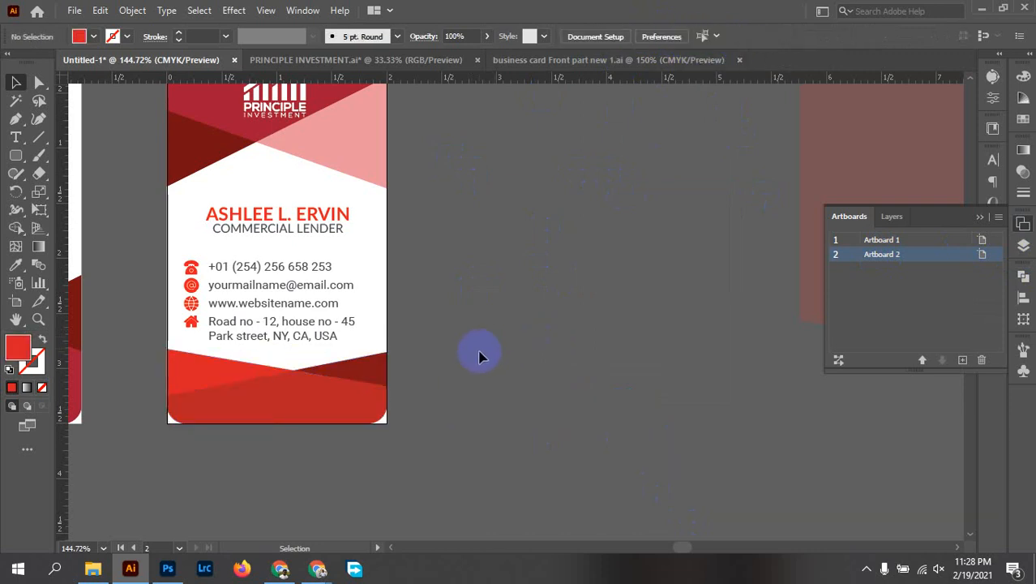
Ungroup the three red pieces at the bottom of the second card side.
{"action": "scroll", "coordinate": [479, 354], "scroll_direction": "down", "scroll_amount": 1}
{"action": "left_click_drag", "start_coordinate": [493, 321], "coordinate": [596, 348]}
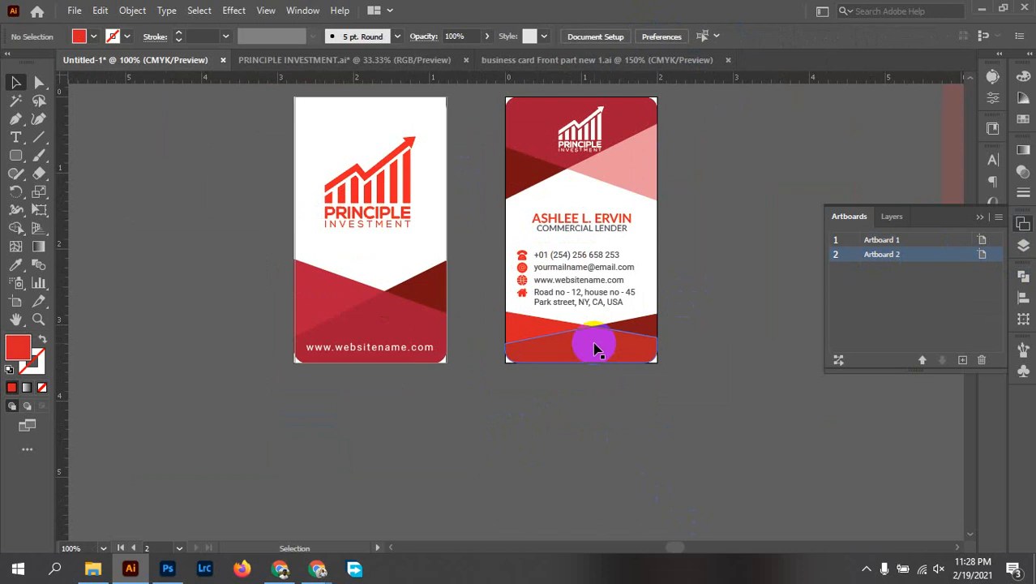
{"action": "scroll", "coordinate": [651, 343], "scroll_direction": "up", "scroll_amount": 2}
{"action": "scroll", "coordinate": [722, 312], "scroll_direction": "down", "scroll_amount": 1}
{"action": "scroll", "coordinate": [725, 316], "scroll_direction": "up", "scroll_amount": 3}
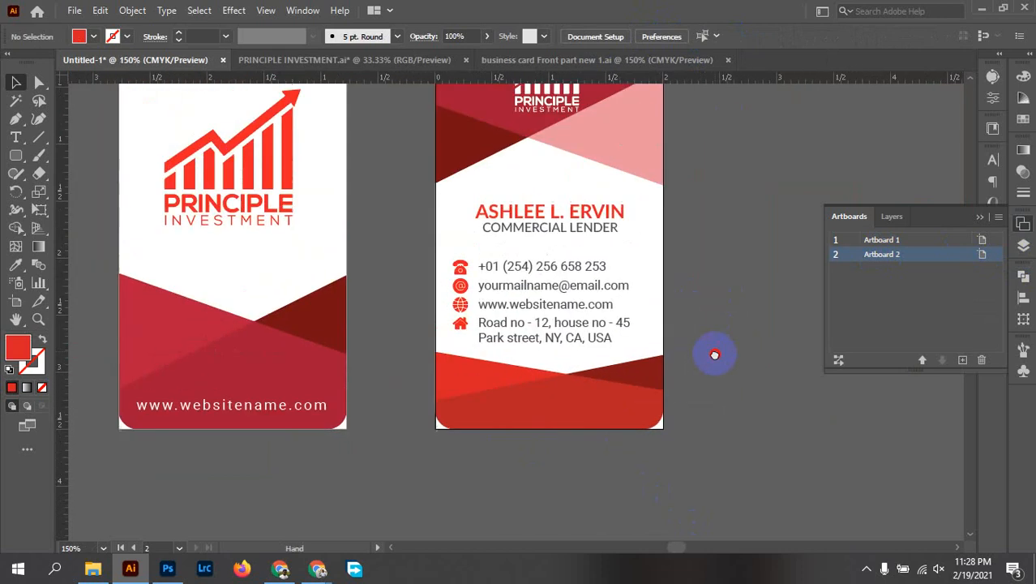
{"action": "left_click", "coordinate": [517, 466]}
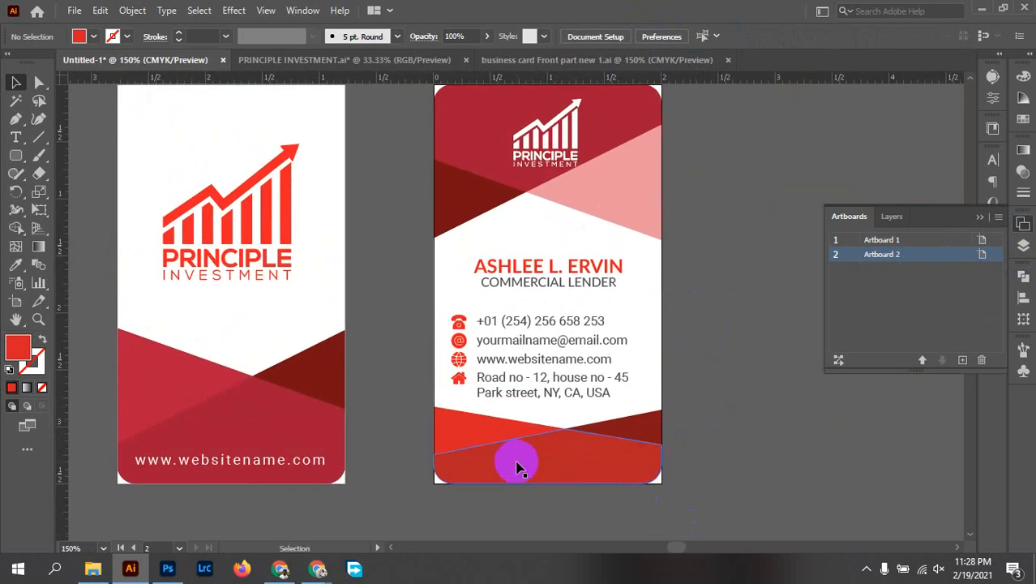
{"action": "right_click", "coordinate": [606, 441]}
{"action": "left_click", "coordinate": [689, 299]}
Duplicate the large lower piece in place and unite the copy with the left triangle using Pathfinder.
{"action": "left_click", "coordinate": [594, 475]}
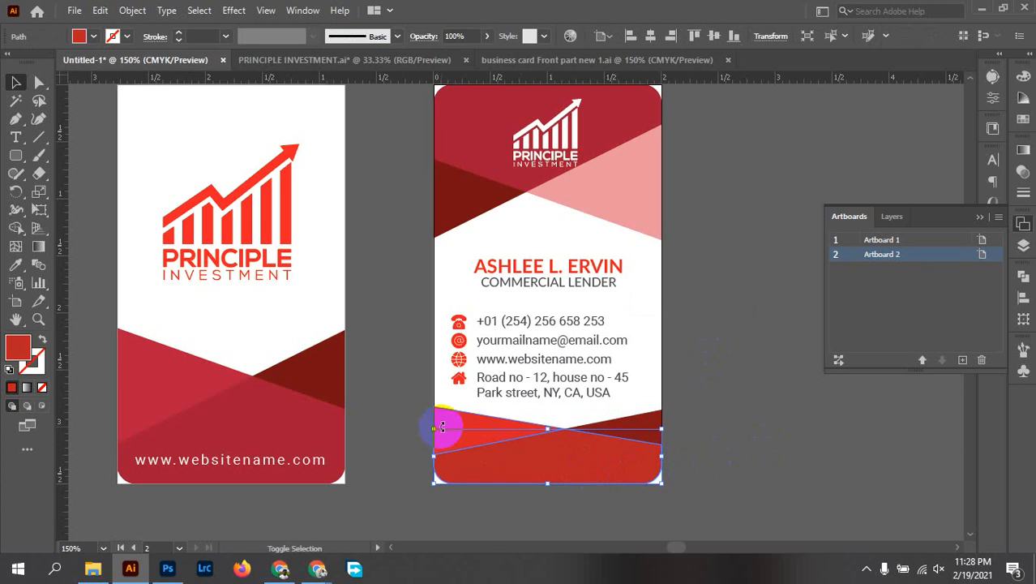
{"action": "left_click", "coordinate": [730, 478]}
{"action": "left_click", "coordinate": [585, 470]}
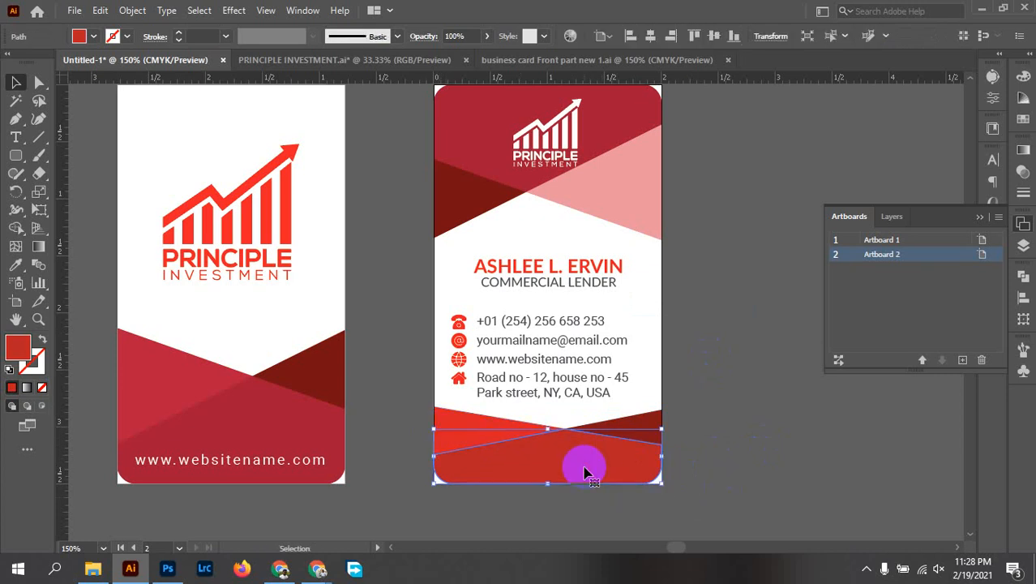
{"action": "left_click", "coordinate": [710, 473]}
{"action": "left_click", "coordinate": [528, 466]}
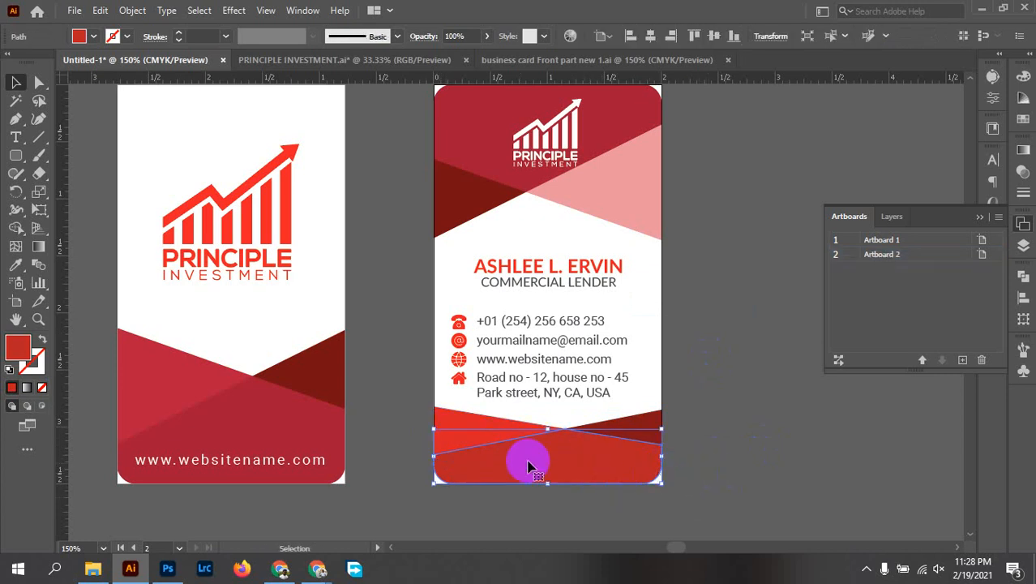
{"action": "left_click", "coordinate": [453, 422], "text": "shift"}
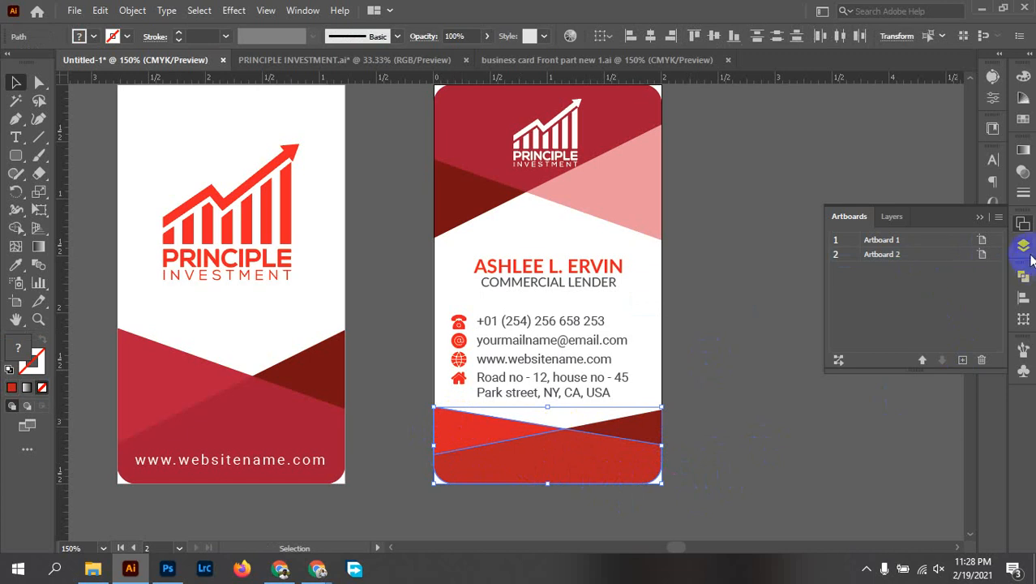
{"action": "left_click", "coordinate": [1022, 277]}
{"action": "left_click", "coordinate": [846, 310]}
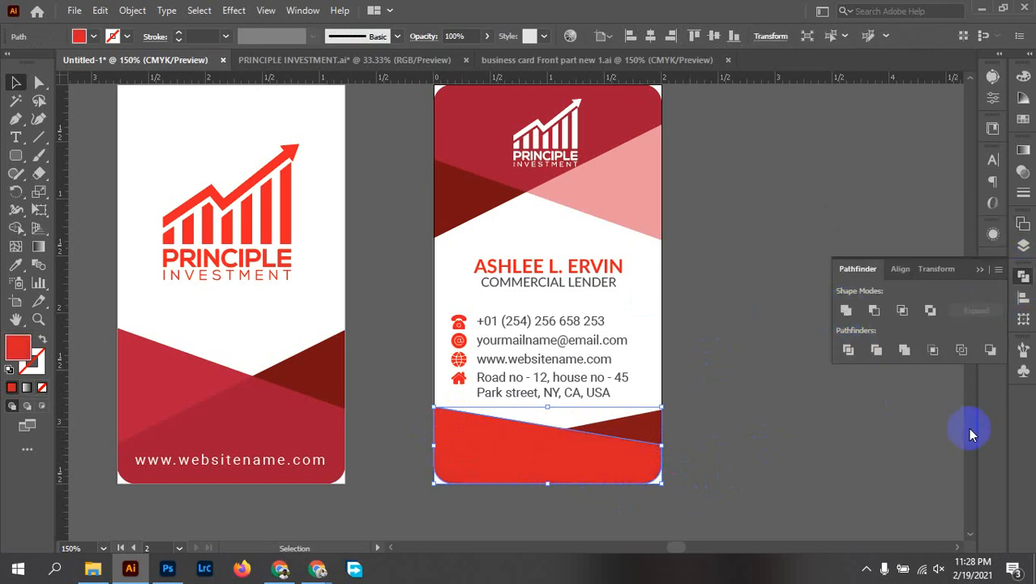
Apply the appearance of the pink triangle at the card's top, with 50% opacity, to the united shape using the Eyedropper.
{"action": "key", "text": "i"}
{"action": "left_click", "coordinate": [619, 191]}
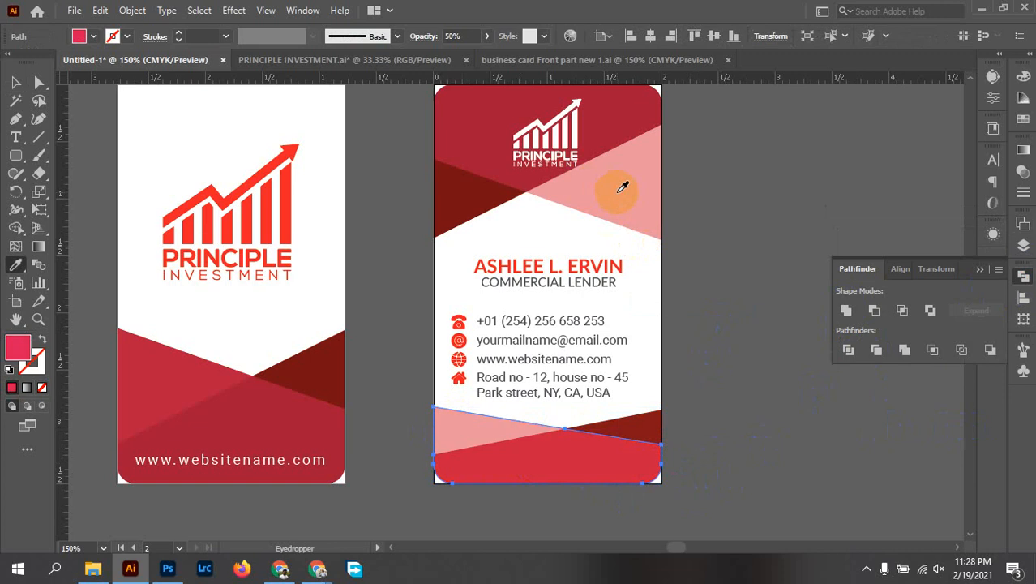
{"action": "key", "text": "v"}
{"action": "left_click", "coordinate": [735, 398]}
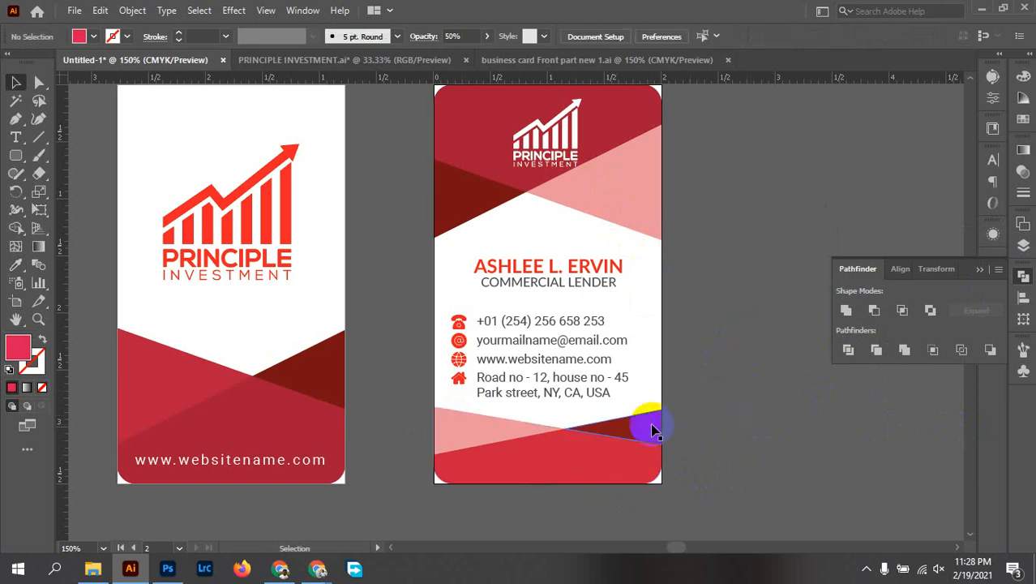
Unite the dark right triangle with the large lower piece at the bottom of the second card side using Pathfinder.
{"action": "left_click", "coordinate": [559, 459]}
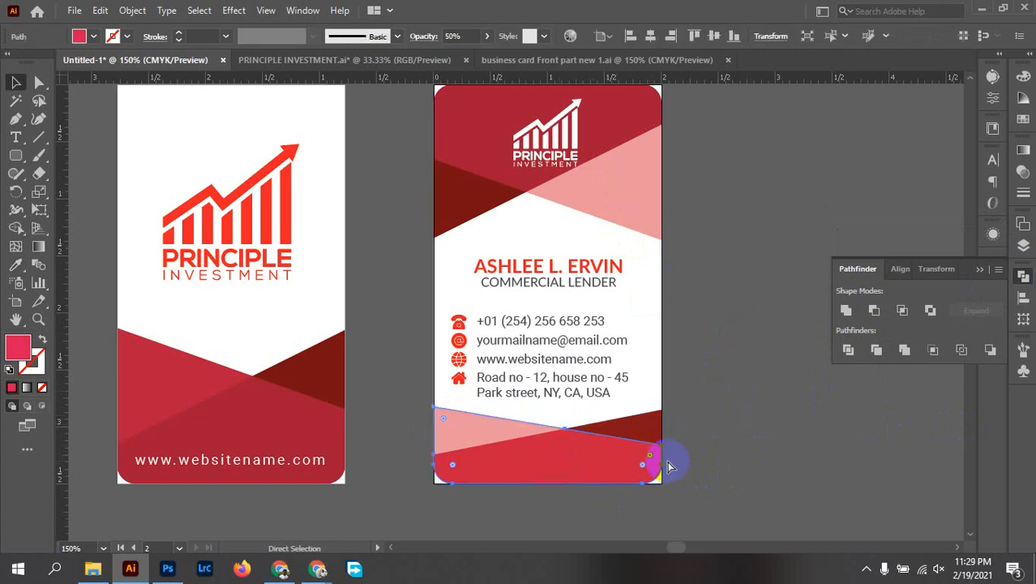
{"action": "left_click", "coordinate": [667, 462], "text": "ctrl"}
{"action": "left_click", "coordinate": [605, 456]}
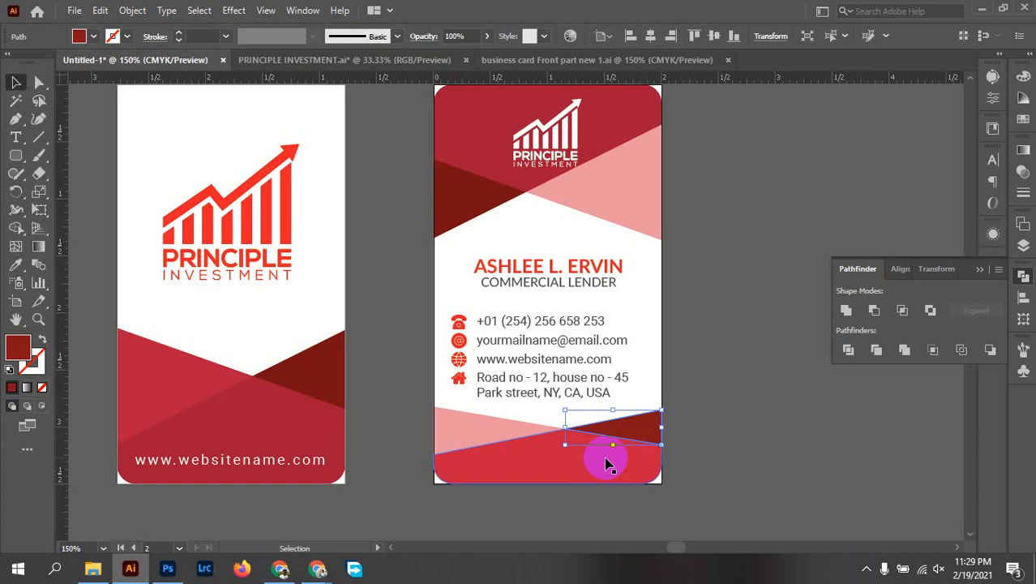
{"action": "left_click", "coordinate": [606, 459], "text": "shift"}
{"action": "left_click", "coordinate": [846, 311]}
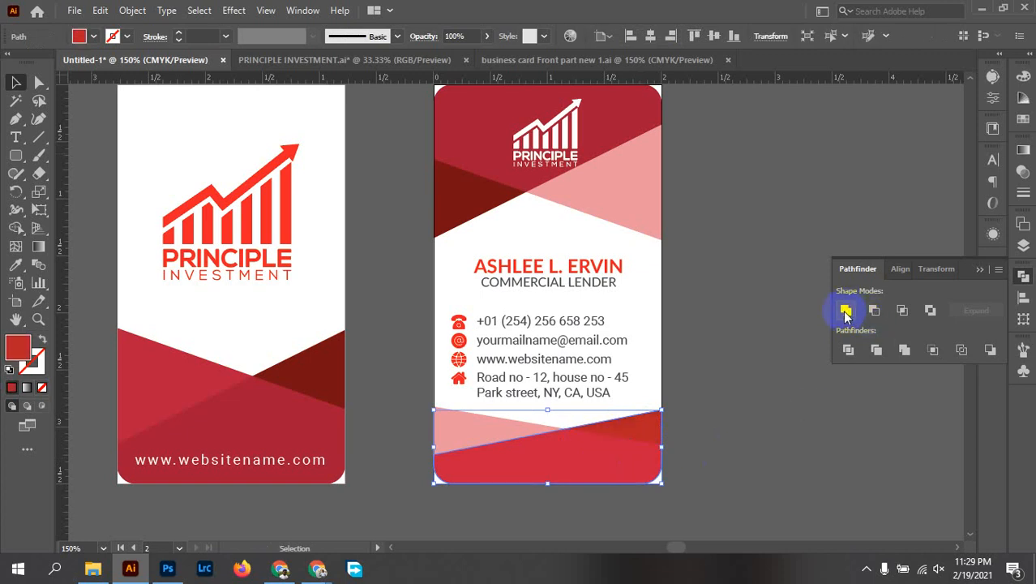
Apply the dark red appearance of the left triangle at the card's top to the united bottom shape using the Eyedropper.
{"action": "key", "text": "i"}
{"action": "left_click", "coordinate": [489, 197]}
{"action": "key", "text": "v"}
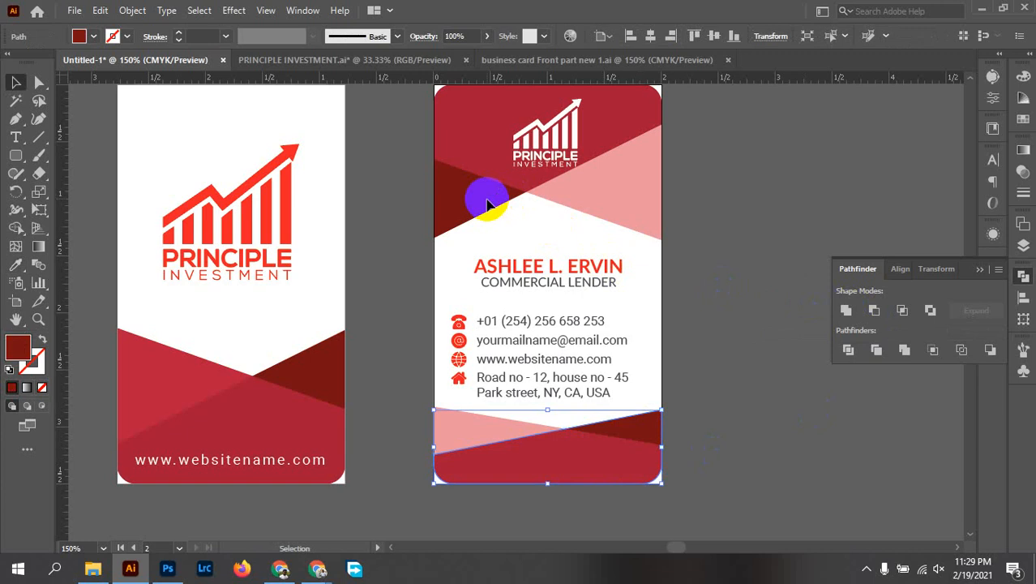
{"action": "left_click", "coordinate": [678, 325]}
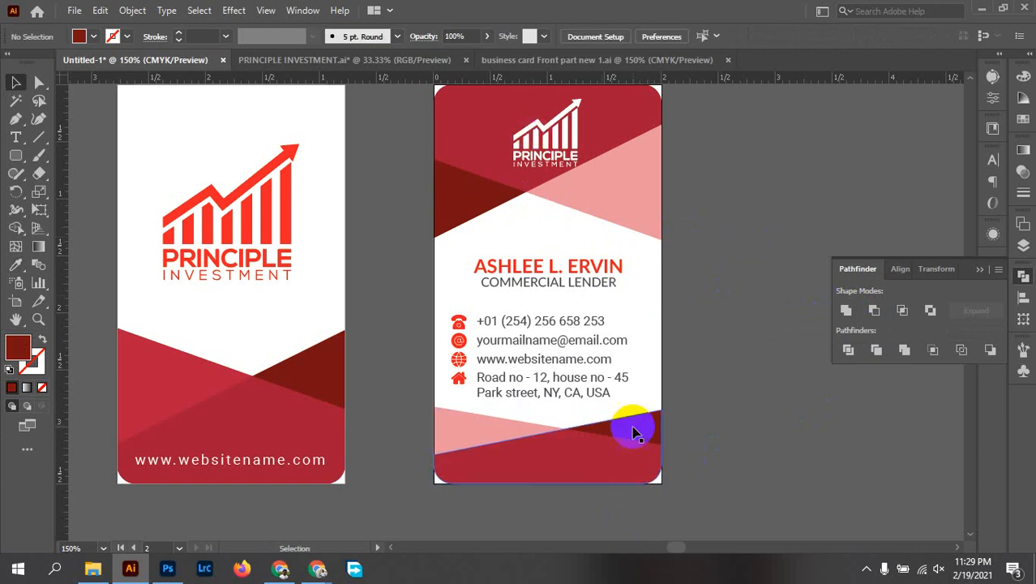
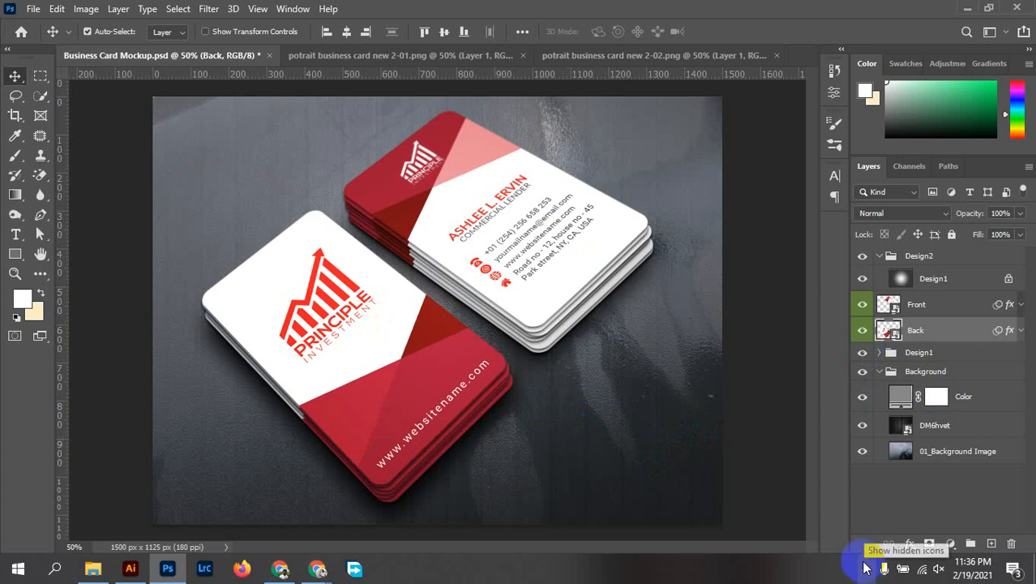
{"action": "left_click", "coordinate": [866, 569]}
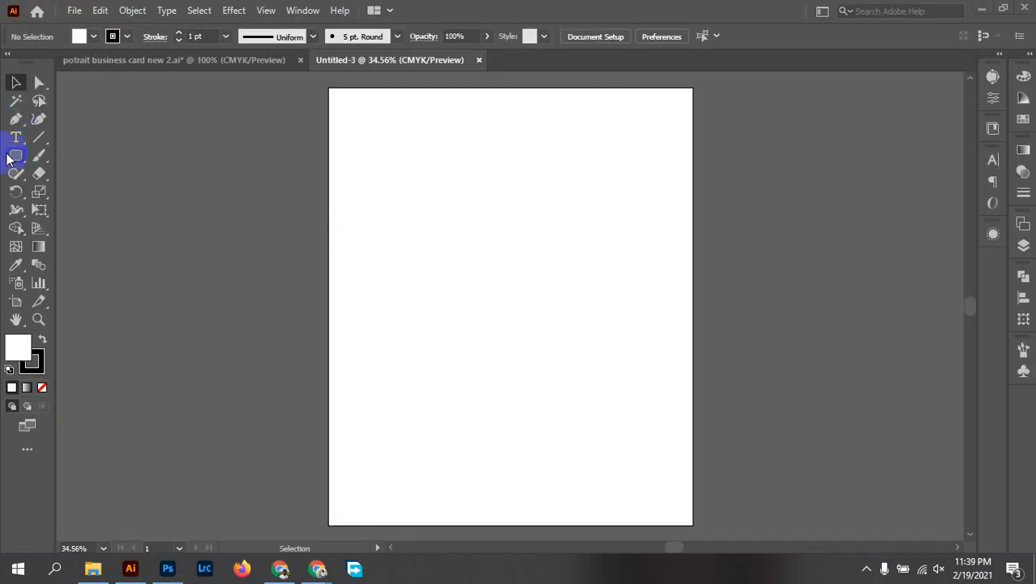
Draw a circle about 562.5 pt in diameter on the artboard and place a copy outside the artboard's left edge.
{"action": "left_click", "coordinate": [14, 157]}
{"action": "left_click", "coordinate": [75, 192]}
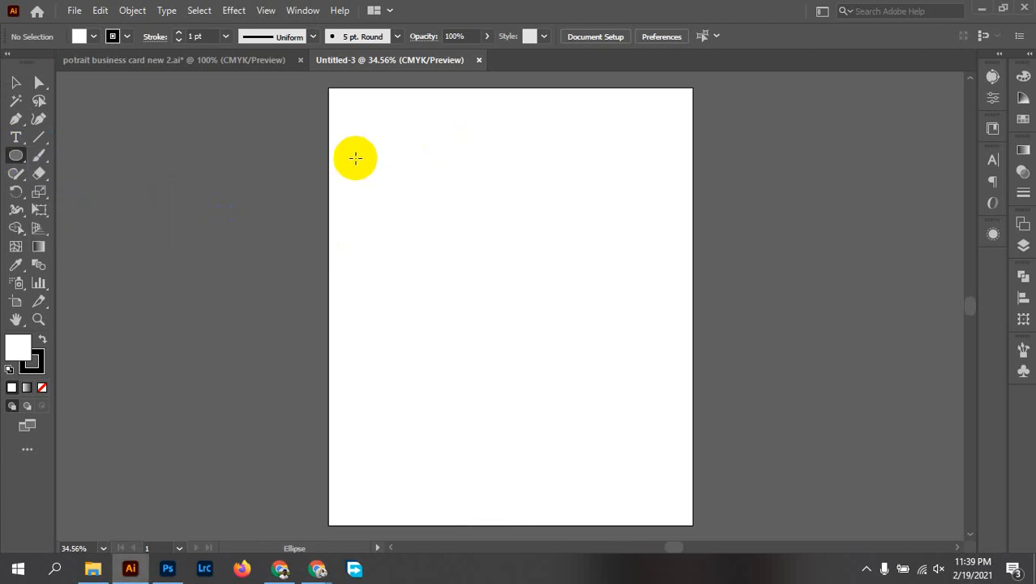
{"action": "left_click_drag", "start_coordinate": [382, 161], "coordinate": [588, 354]}
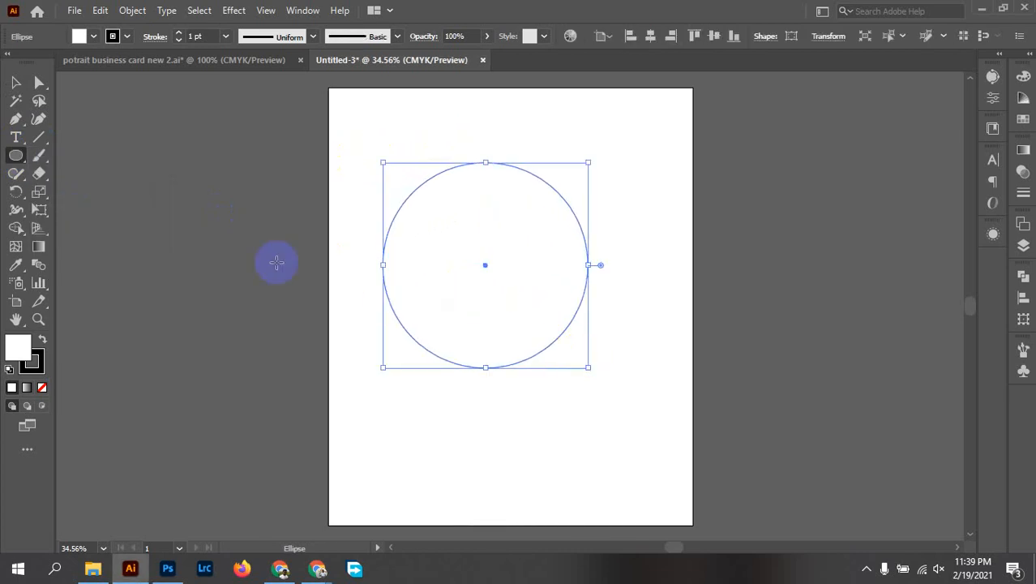
{"action": "key", "text": "c"}
{"action": "key", "text": "v"}
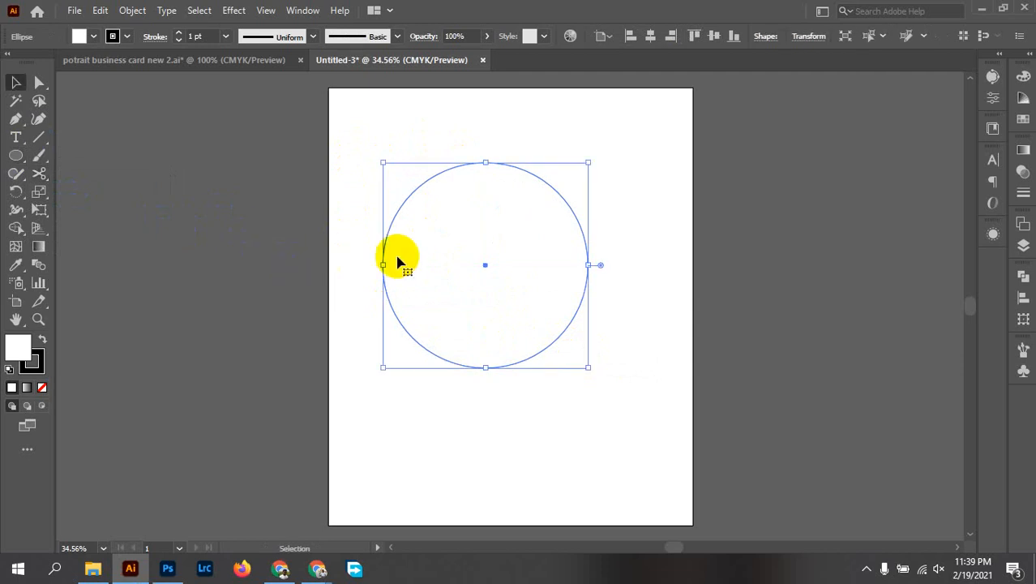
{"action": "left_click", "coordinate": [508, 271]}
{"action": "left_click_drag", "start_coordinate": [508, 271], "coordinate": [209, 298]}
Remove the stroke from both circles and fill them with dark blue.
{"action": "left_click_drag", "start_coordinate": [219, 157], "coordinate": [505, 361]}
{"action": "left_click", "coordinate": [113, 37]}
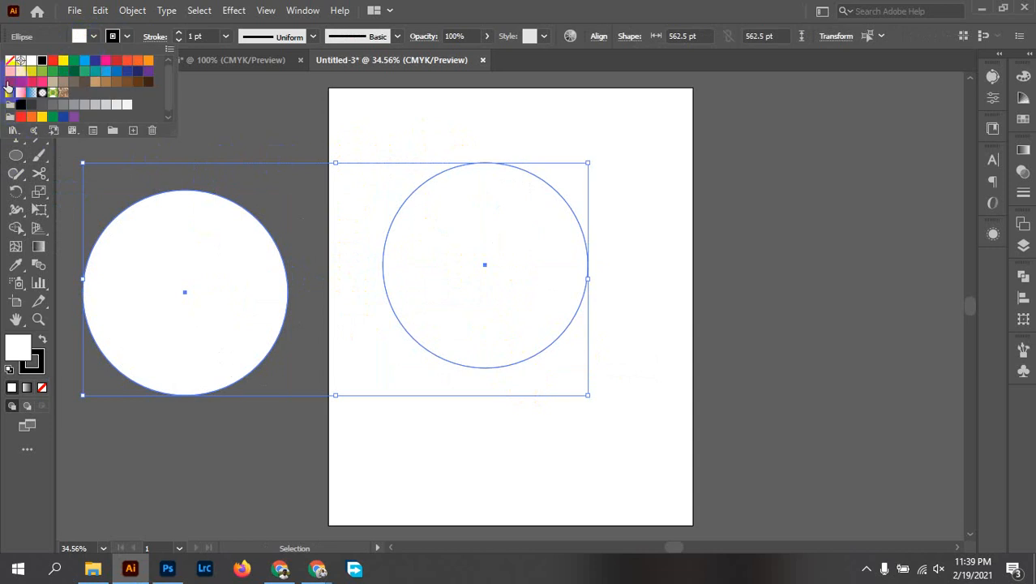
{"action": "left_click", "coordinate": [10, 60]}
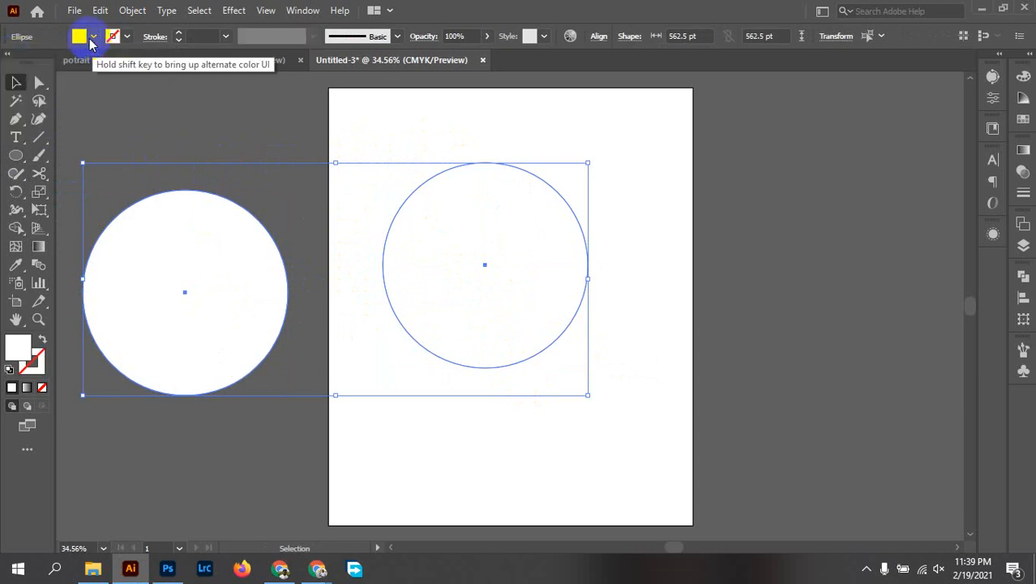
{"action": "left_click", "coordinate": [78, 35]}
{"action": "left_click", "coordinate": [92, 65]}
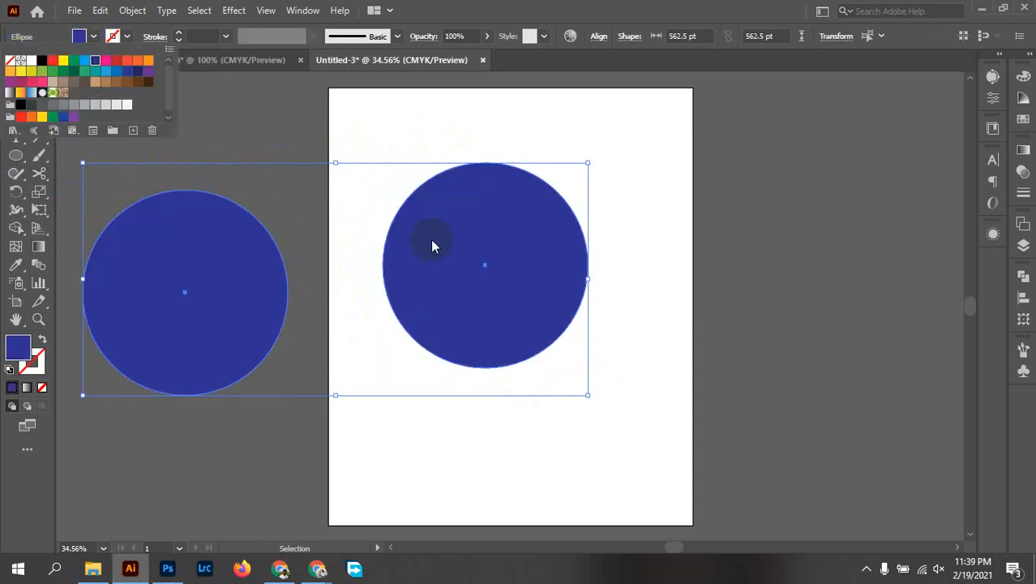
{"action": "left_click", "coordinate": [650, 198]}
{"action": "left_click", "coordinate": [641, 209]}
Move the artboard circle closer to the page centre and start Type on a Path text at the circle's left edge.
{"action": "left_click_drag", "start_coordinate": [485, 290], "coordinate": [505, 327]}
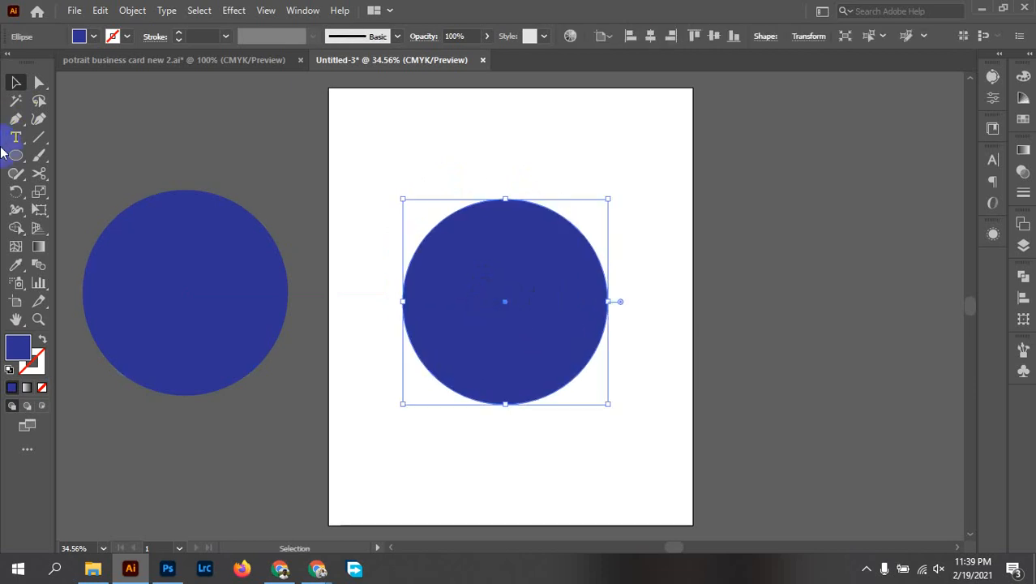
{"action": "left_click_drag", "start_coordinate": [28, 145], "coordinate": [69, 173]}
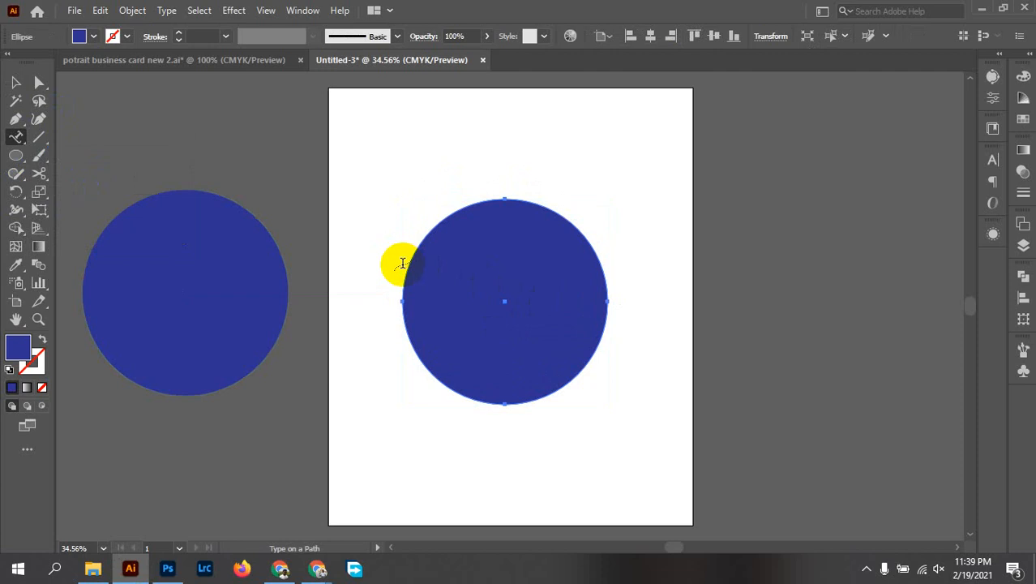
{"action": "left_click", "coordinate": [401, 259]}
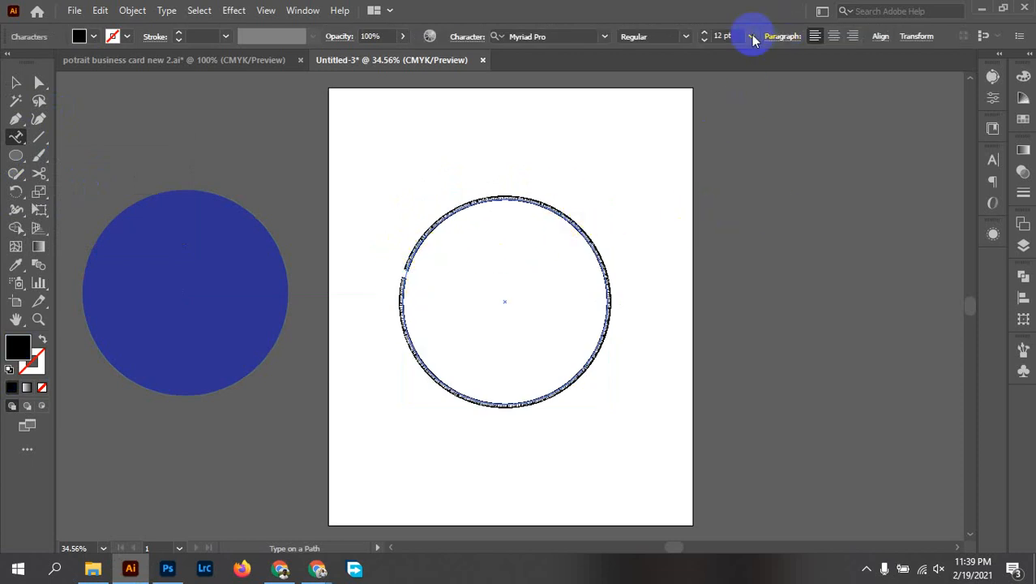
Set the path text's font to Roboto Bold Condensed at 60 pt.
{"action": "left_click", "coordinate": [554, 38]}
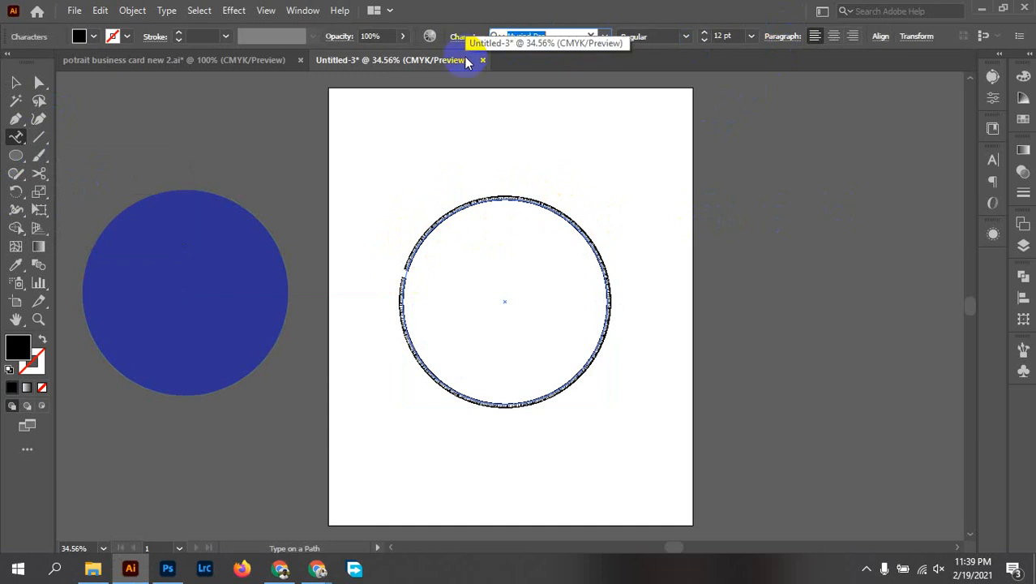
{"action": "type", "text": "rob"}
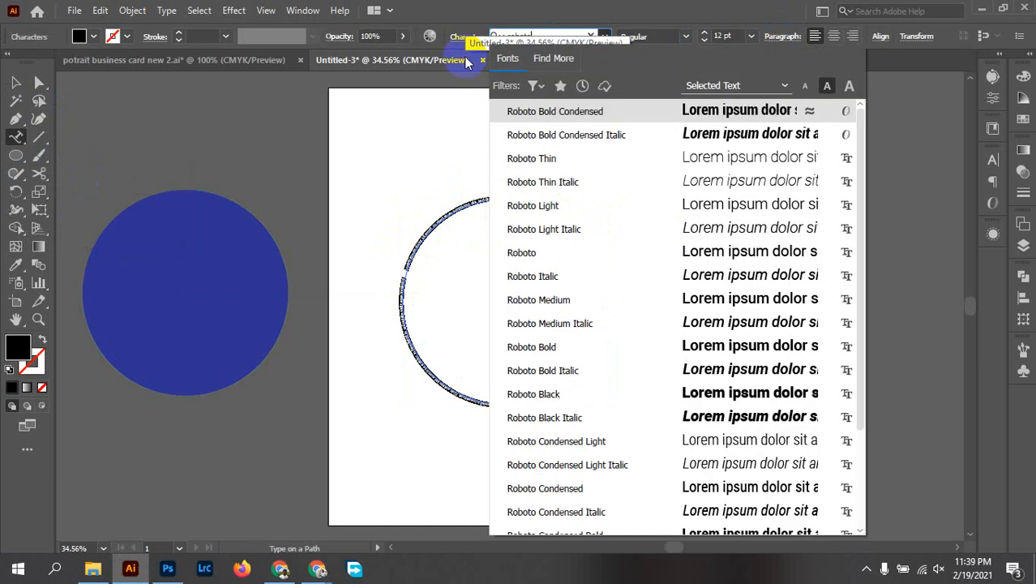
{"action": "type", "text": "oto"}
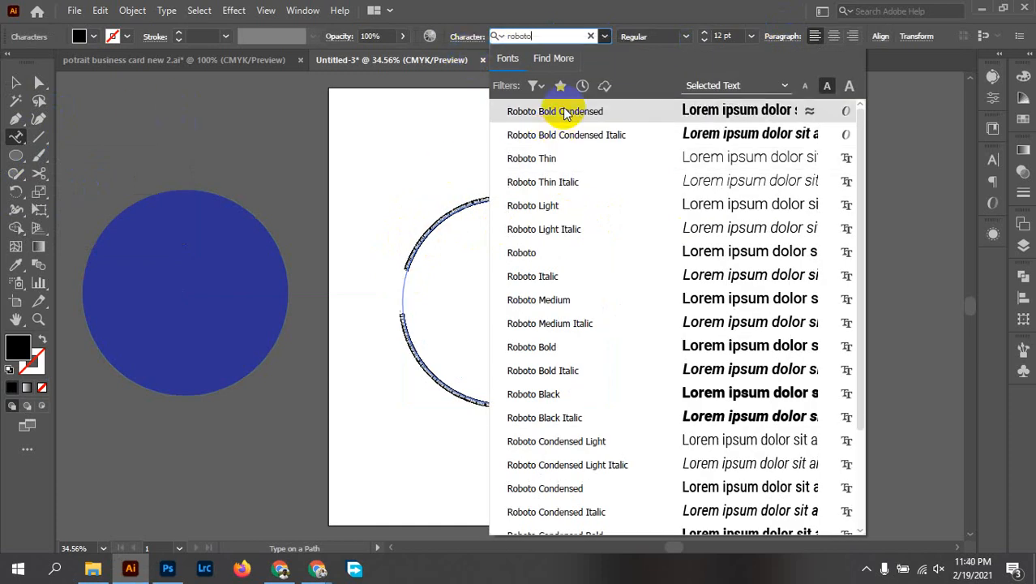
{"action": "left_click", "coordinate": [566, 113]}
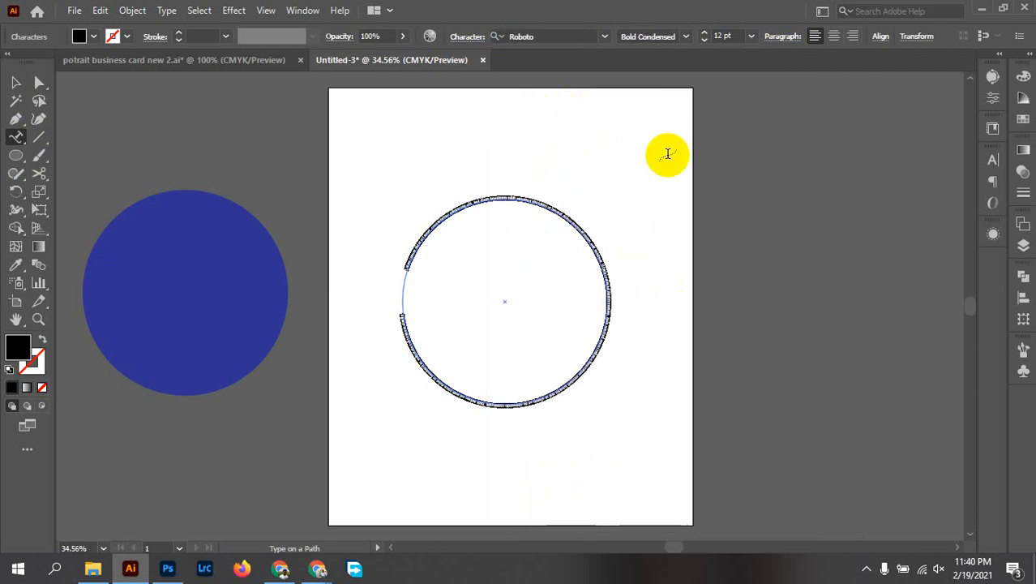
{"action": "left_click", "coordinate": [751, 37]}
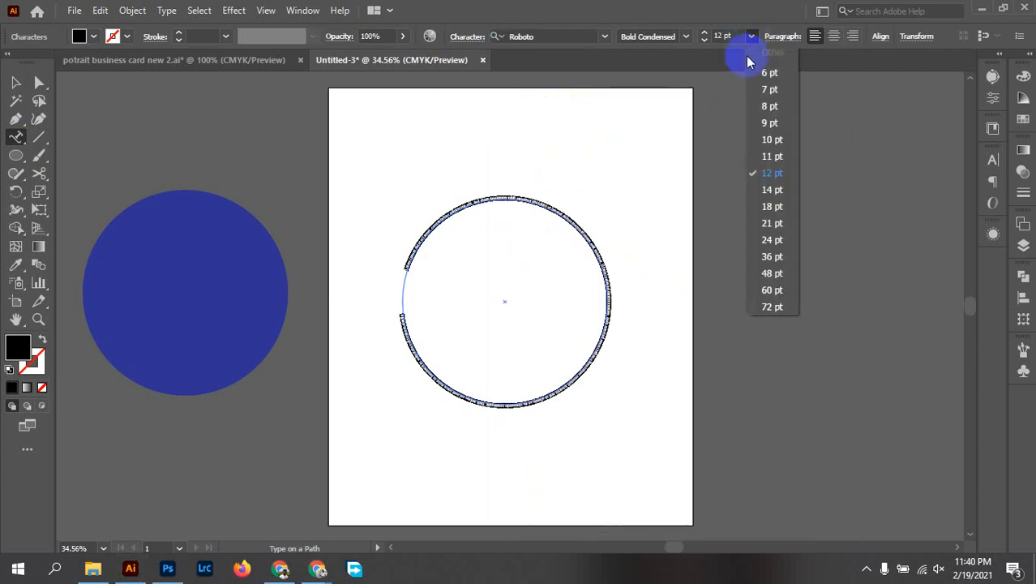
{"action": "left_click", "coordinate": [772, 290]}
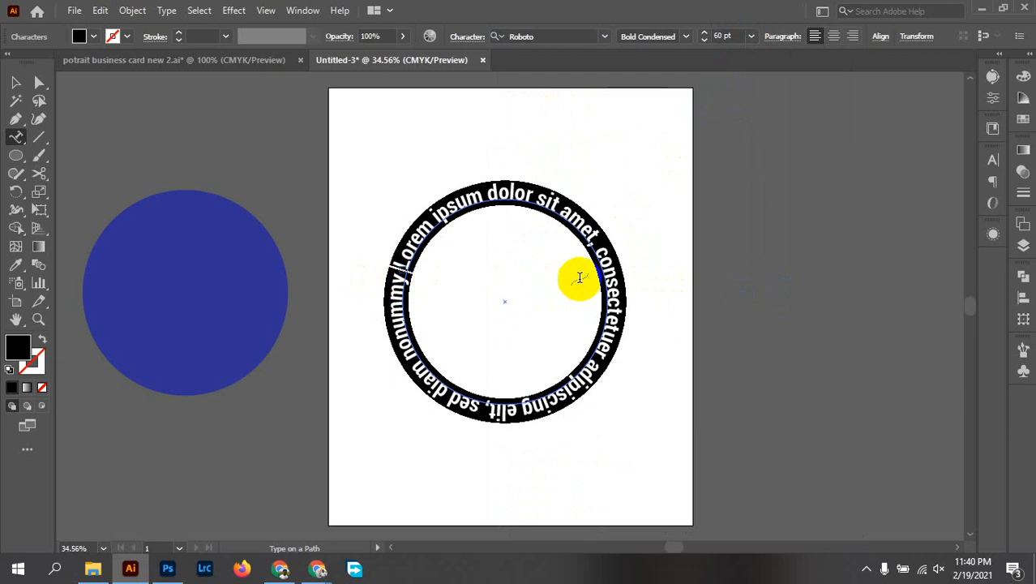
Replace the placeholder text on the circle with "begum rokeya university, rangpur".
{"action": "key", "text": "BackSpace"}
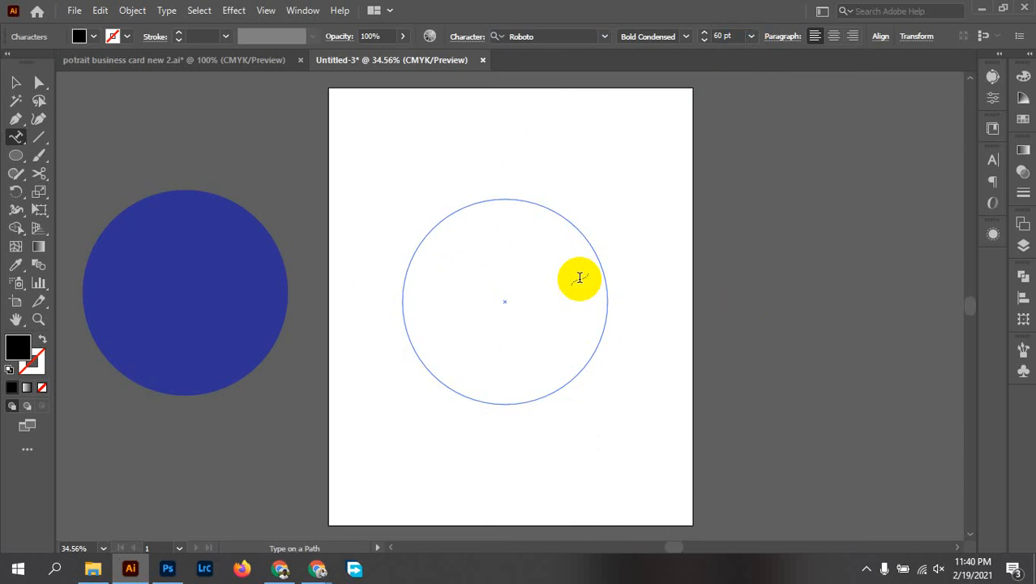
{"action": "type", "text": "be"}
{"action": "key", "text": "BackSpace"}
{"action": "key", "text": "BackSpace"}
{"action": "type", "text": "begum"}
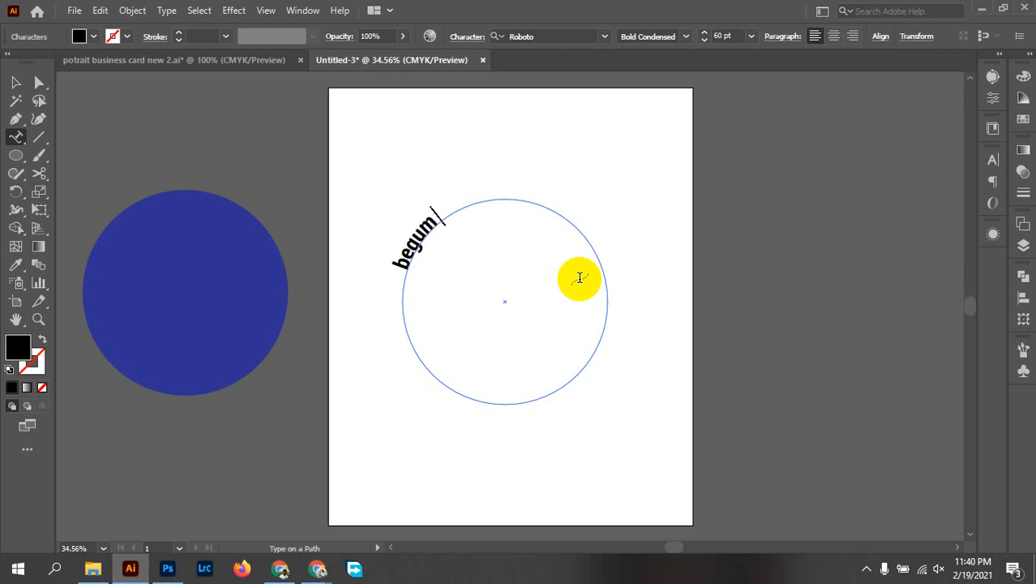
{"action": "type", "text": " roket"}
{"action": "key", "text": "BackSpace"}
{"action": "type", "text": "ya"}
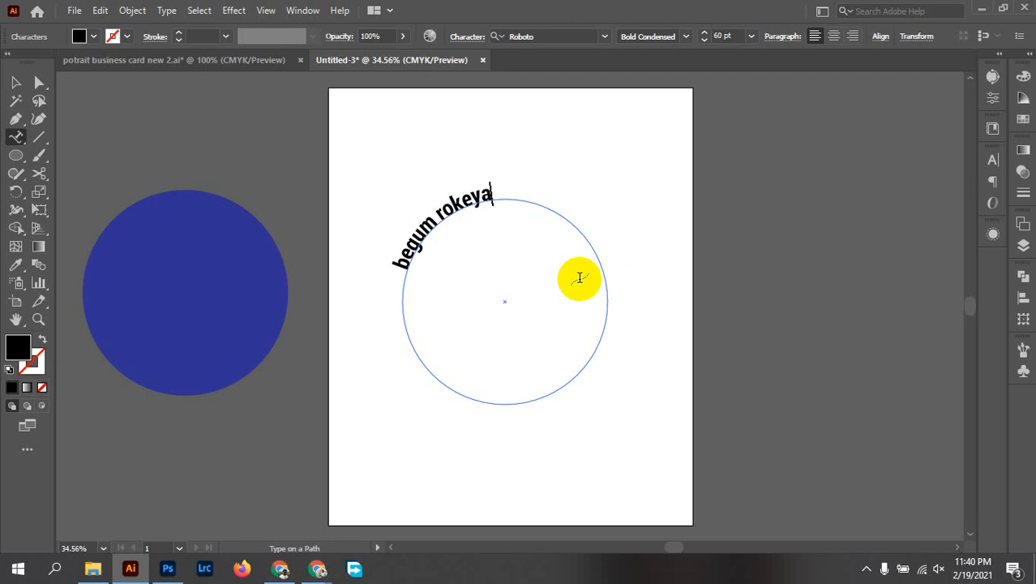
{"action": "type", "text": " university"}
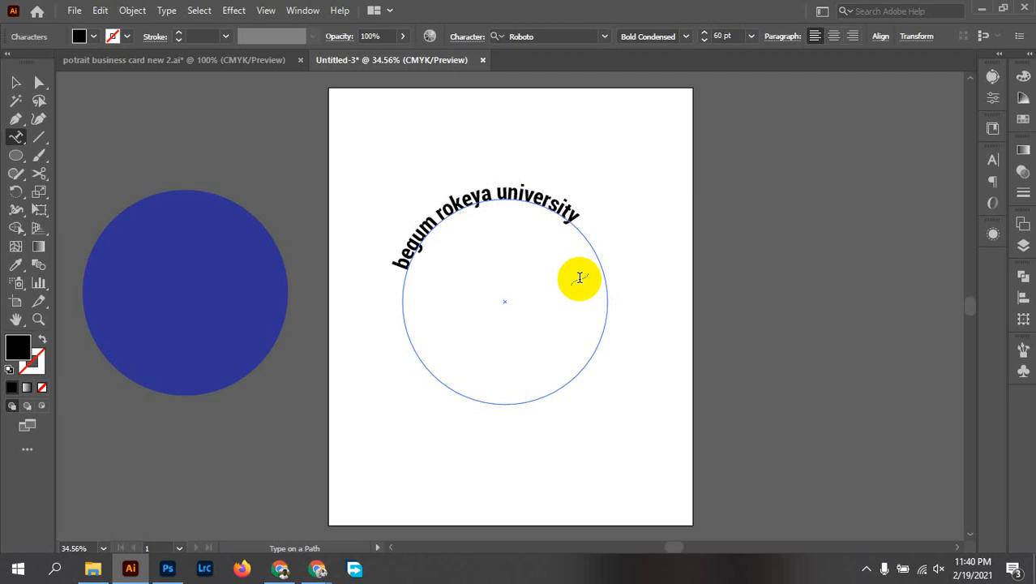
{"action": "type", "text": ", rangpur"}
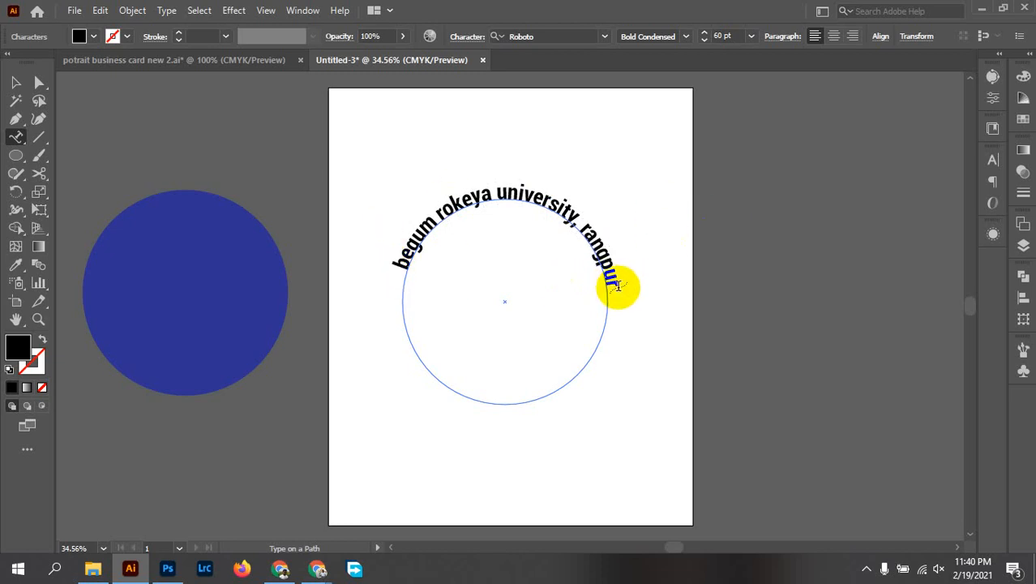
Change all of the circular text to uppercase and finish text editing.
{"action": "left_click_drag", "start_coordinate": [618, 284], "coordinate": [399, 92]}
{"action": "left_click", "coordinate": [180, 18]}
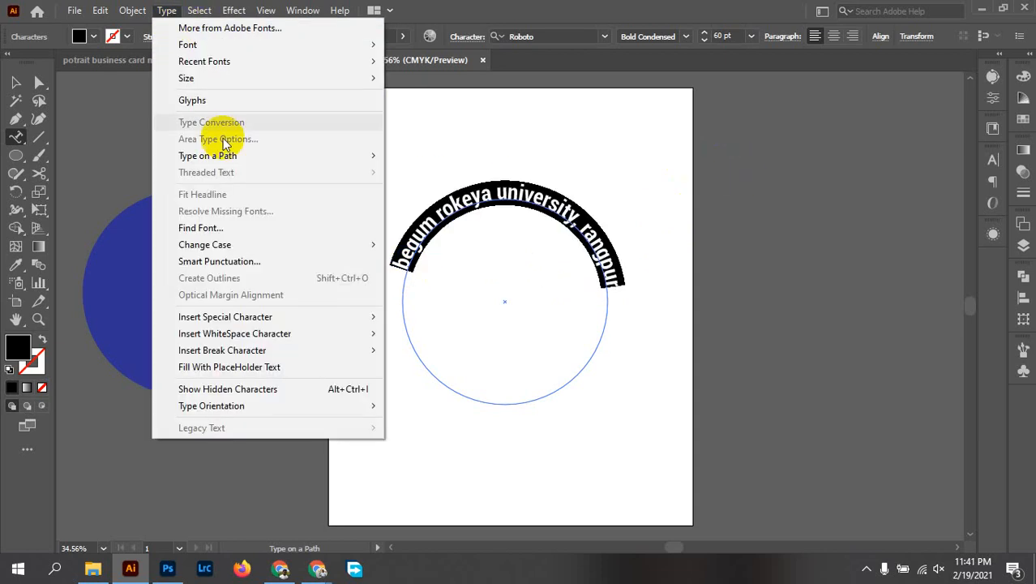
{"action": "mouse_move", "coordinate": [274, 243]}
{"action": "left_click", "coordinate": [449, 246]}
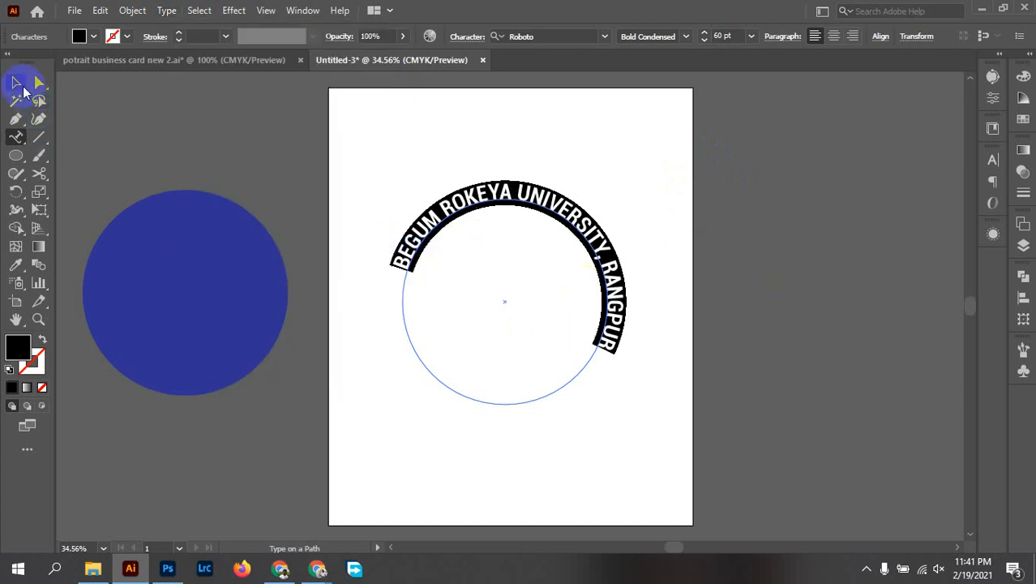
{"action": "left_click", "coordinate": [16, 83]}
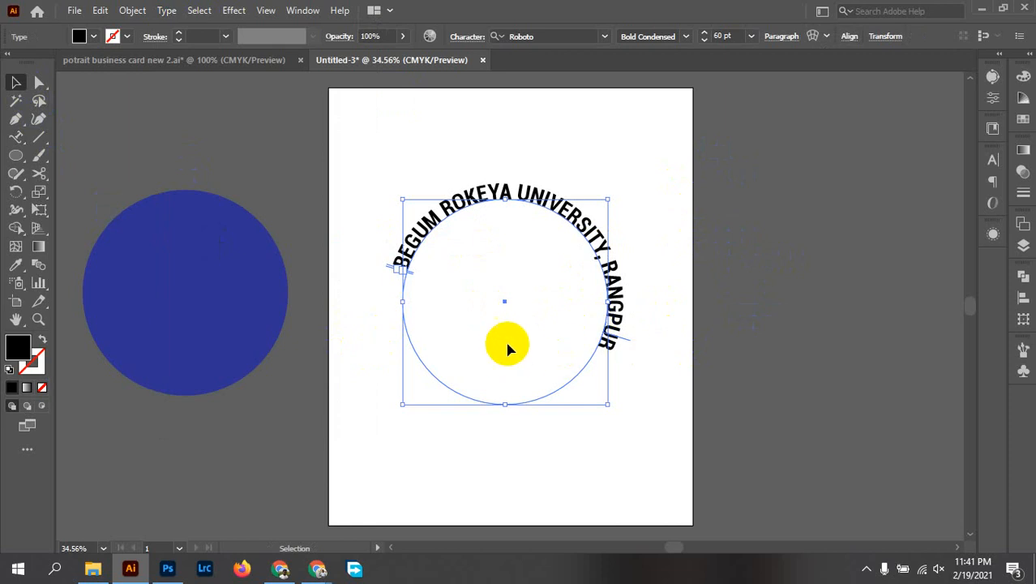
Move the path text's end bracket down the circle's left side, away from the start bracket beside the first letter.
{"action": "key", "text": "ctrl+1"}
{"action": "scroll", "coordinate": [292, 289], "scroll_direction": "up", "scroll_amount": 3}
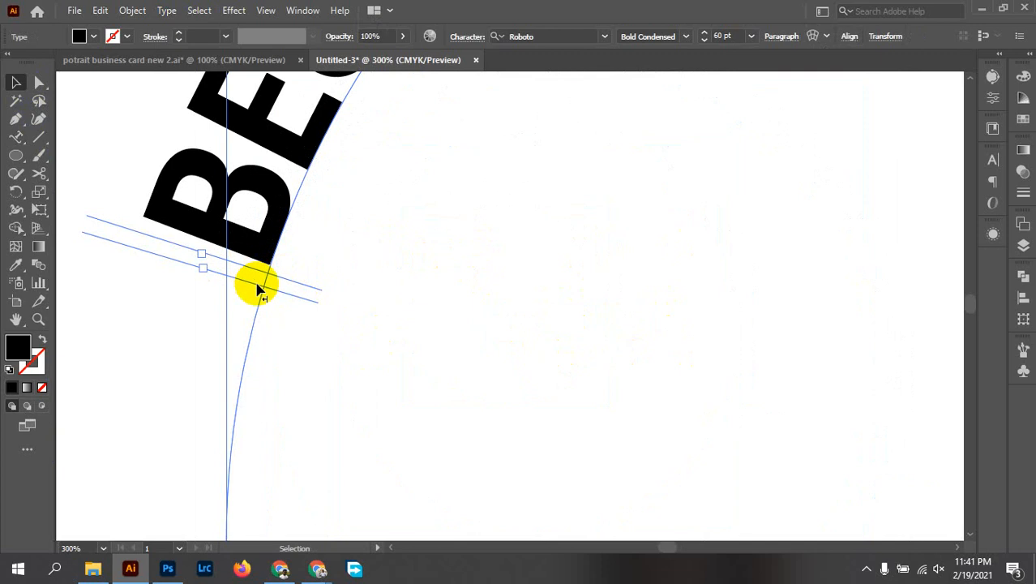
{"action": "left_click_drag", "start_coordinate": [250, 284], "coordinate": [241, 348]}
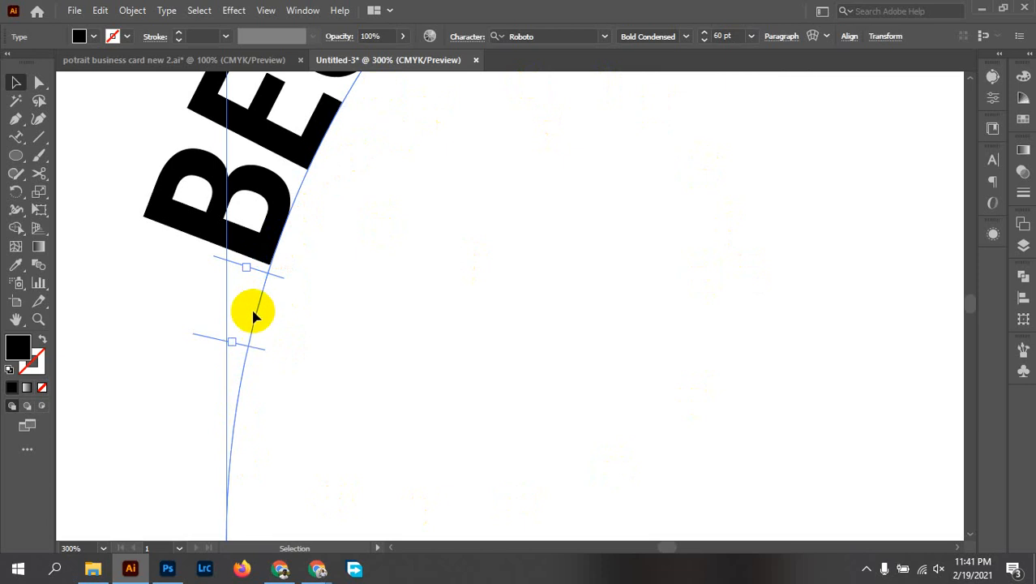
{"action": "left_click_drag", "start_coordinate": [262, 240], "coordinate": [256, 261]}
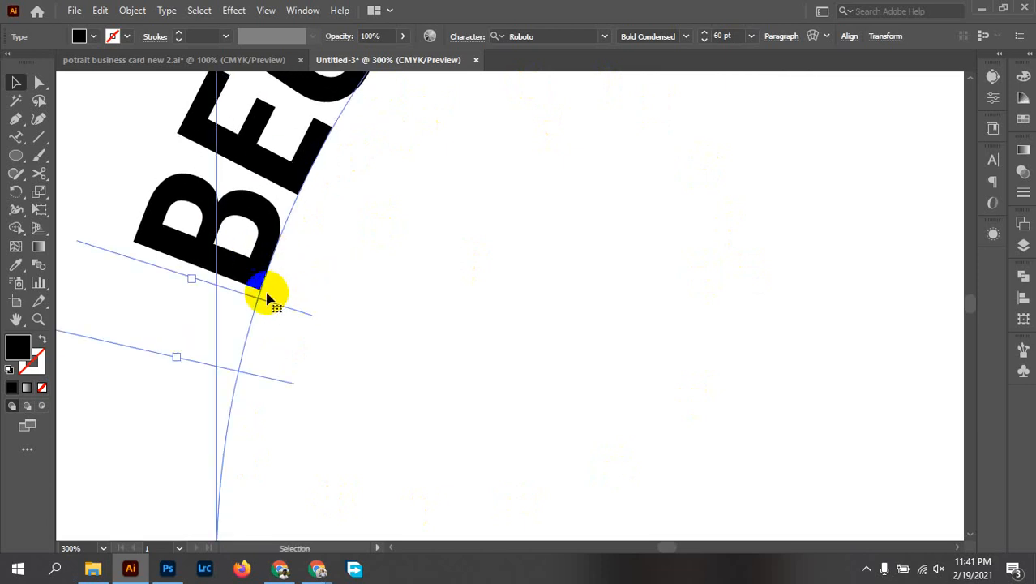
Try to move the path text's start bracket down the circle past the end bracket.
{"action": "left_click_drag", "start_coordinate": [271, 301], "coordinate": [224, 432]}
{"action": "scroll", "coordinate": [427, 422], "scroll_direction": "down", "scroll_amount": 4, "text": "alt"}
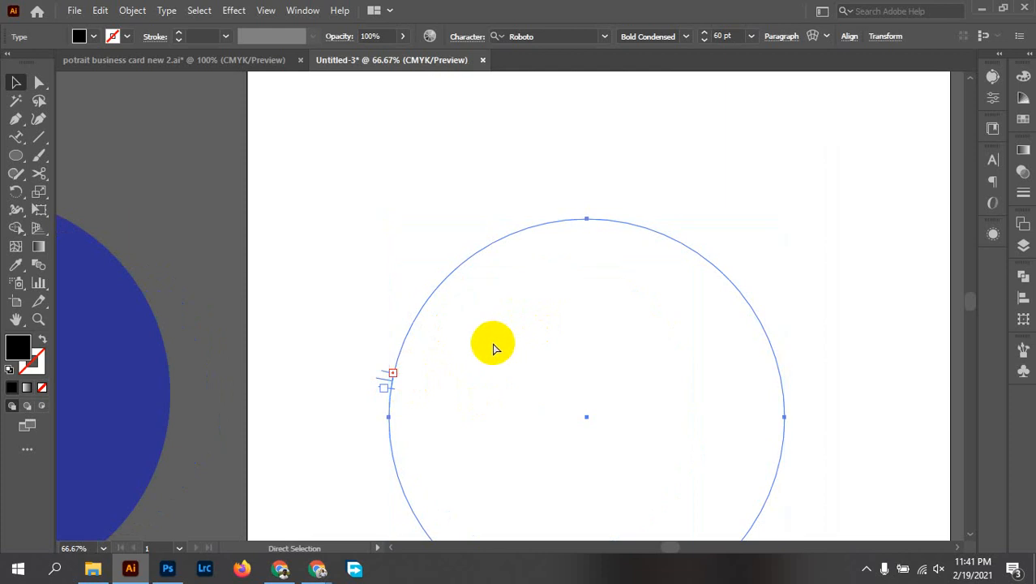
{"action": "scroll", "coordinate": [396, 379], "scroll_direction": "up", "scroll_amount": 4}
{"action": "scroll", "coordinate": [392, 373], "scroll_direction": "up", "scroll_amount": 3}
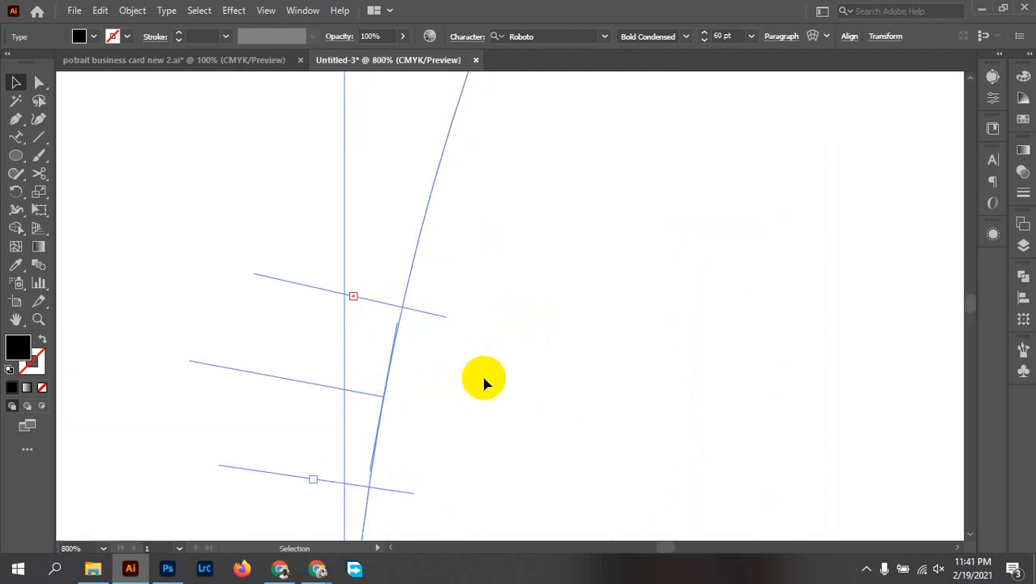
{"action": "scroll", "coordinate": [485, 387], "scroll_direction": "down", "scroll_amount": 6}
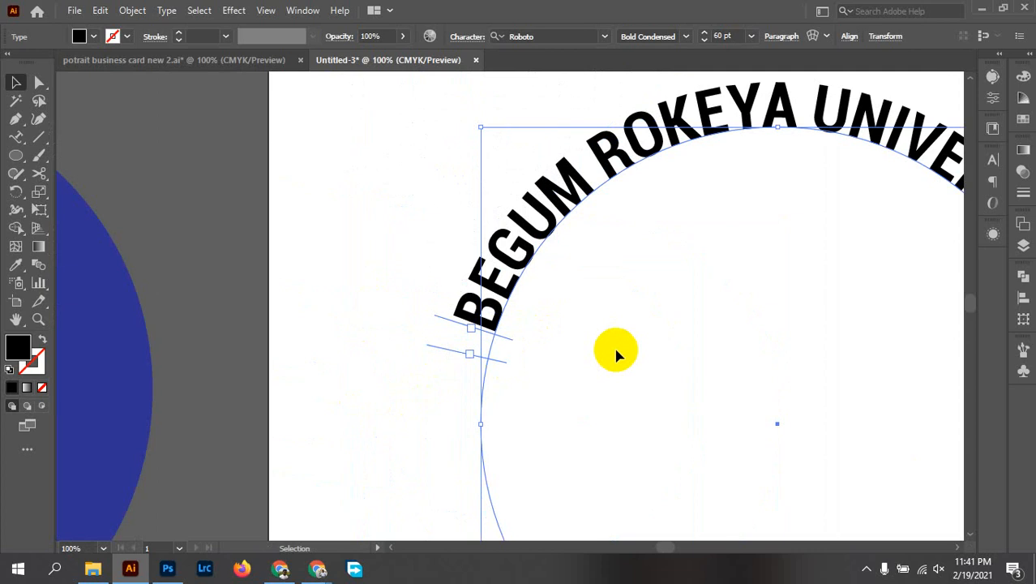
{"action": "scroll", "coordinate": [527, 349], "scroll_direction": "down", "scroll_amount": 2}
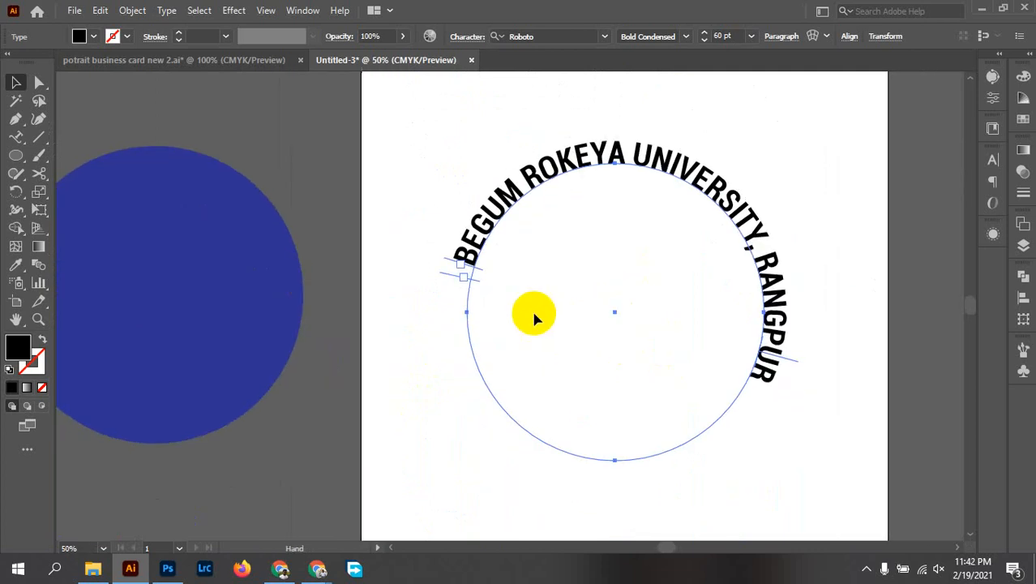
Move the path text's end bracket farther down to the circle's lower-left arc and deselect the text.
{"action": "left_click", "coordinate": [478, 280]}
{"action": "left_click", "coordinate": [477, 244]}
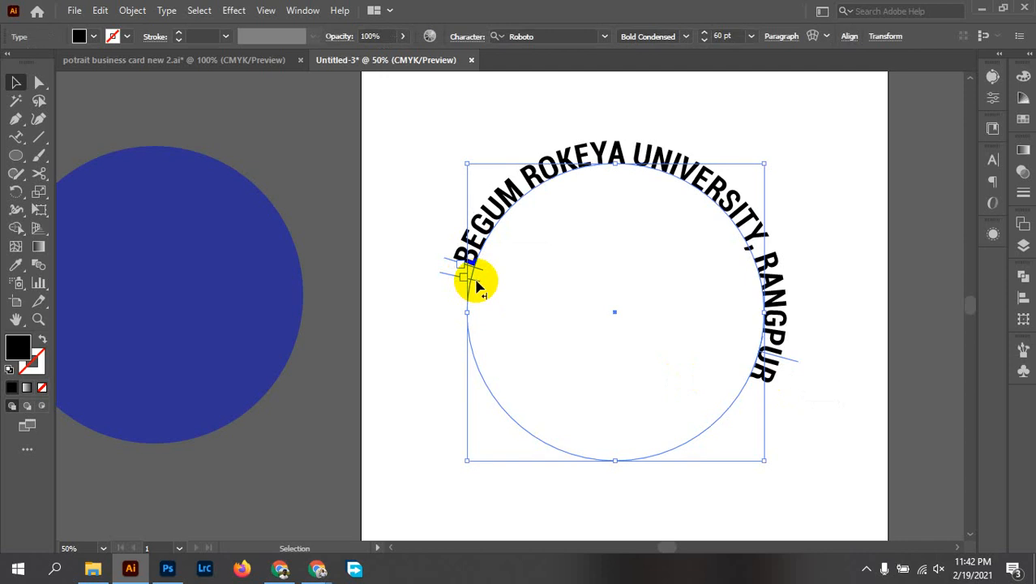
{"action": "left_click_drag", "start_coordinate": [477, 280], "coordinate": [506, 377]}
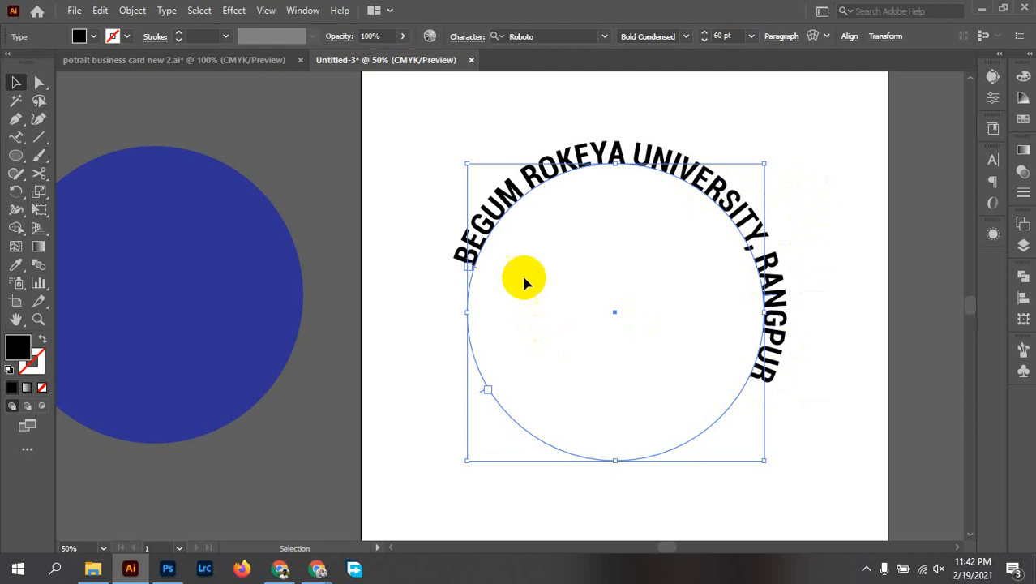
{"action": "left_click_drag", "start_coordinate": [477, 270], "coordinate": [468, 262]}
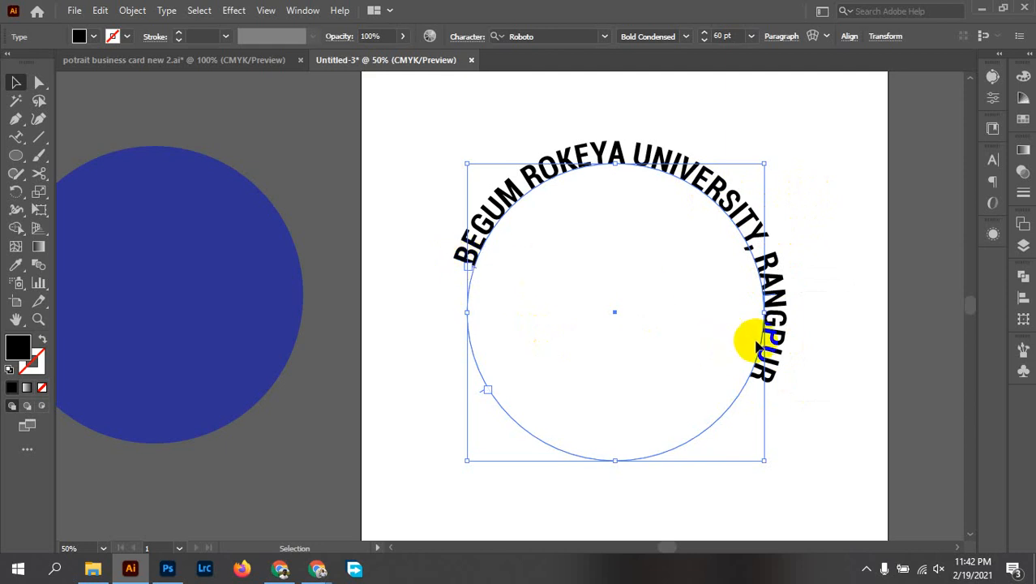
{"action": "left_click", "coordinate": [794, 236]}
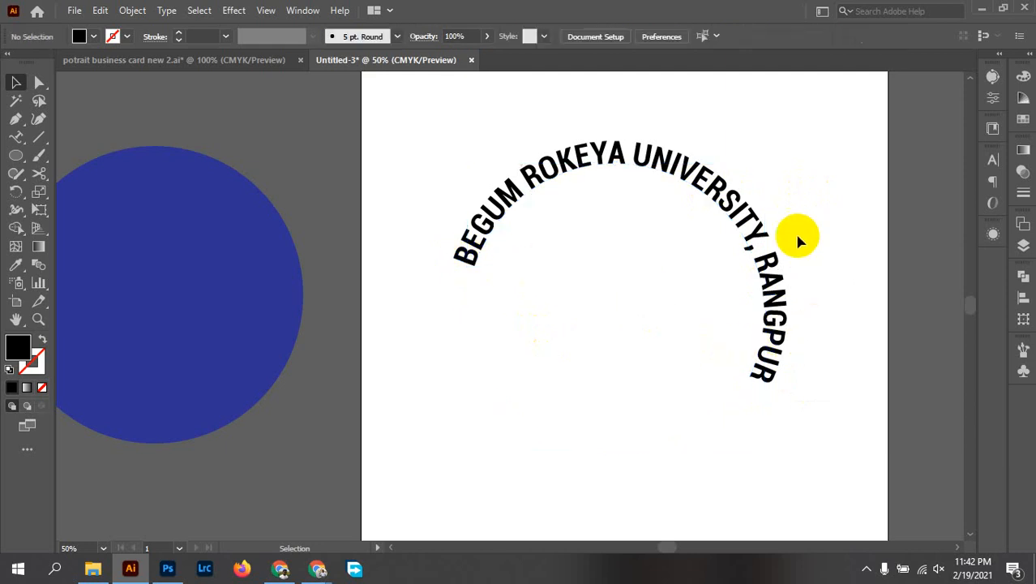
Slide the path text counterclockwise by its center bracket so it arches over the circle's upper half.
{"action": "scroll", "coordinate": [755, 213], "scroll_direction": "up", "scroll_amount": 3}
{"action": "left_click", "coordinate": [742, 212]}
{"action": "scroll", "coordinate": [842, 283], "scroll_direction": "down", "scroll_amount": 3}
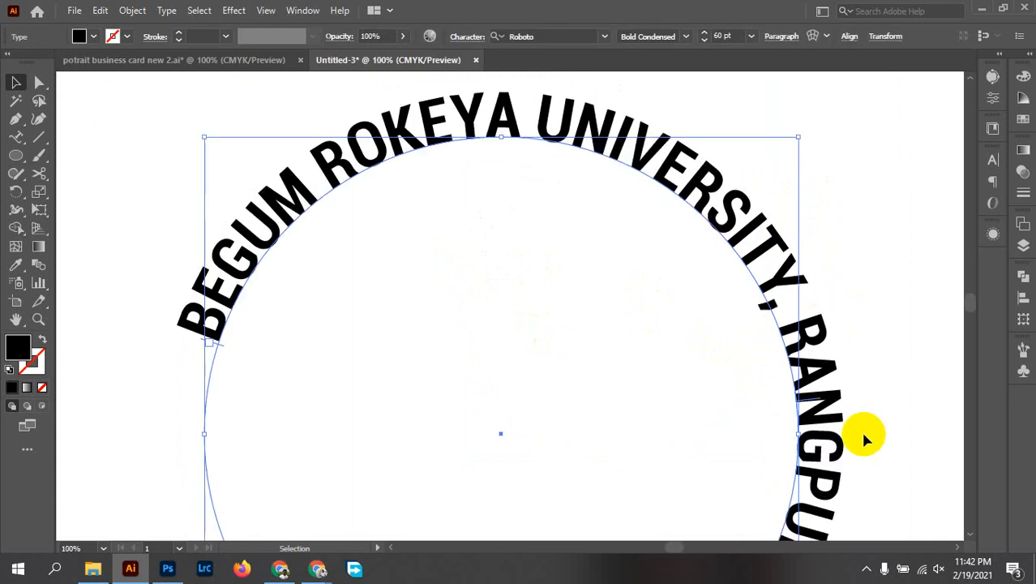
{"action": "scroll", "coordinate": [861, 435], "scroll_direction": "up", "scroll_amount": 4}
{"action": "scroll", "coordinate": [819, 388], "scroll_direction": "up", "scroll_amount": 3}
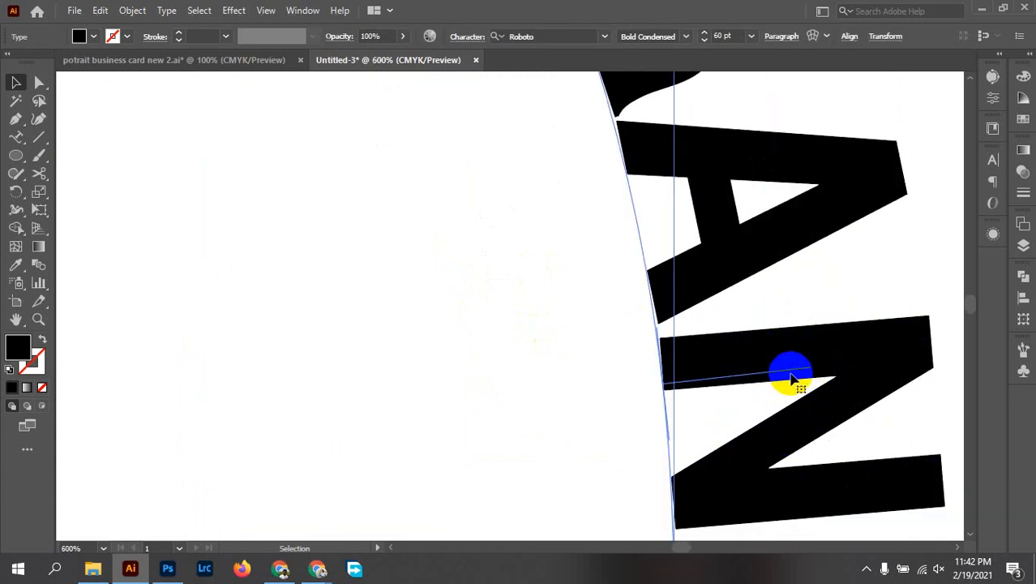
{"action": "left_click_drag", "start_coordinate": [797, 375], "coordinate": [752, 208]}
{"action": "scroll", "coordinate": [789, 295], "scroll_direction": "down", "scroll_amount": 3}
{"action": "scroll", "coordinate": [789, 295], "scroll_direction": "down", "scroll_amount": 3}
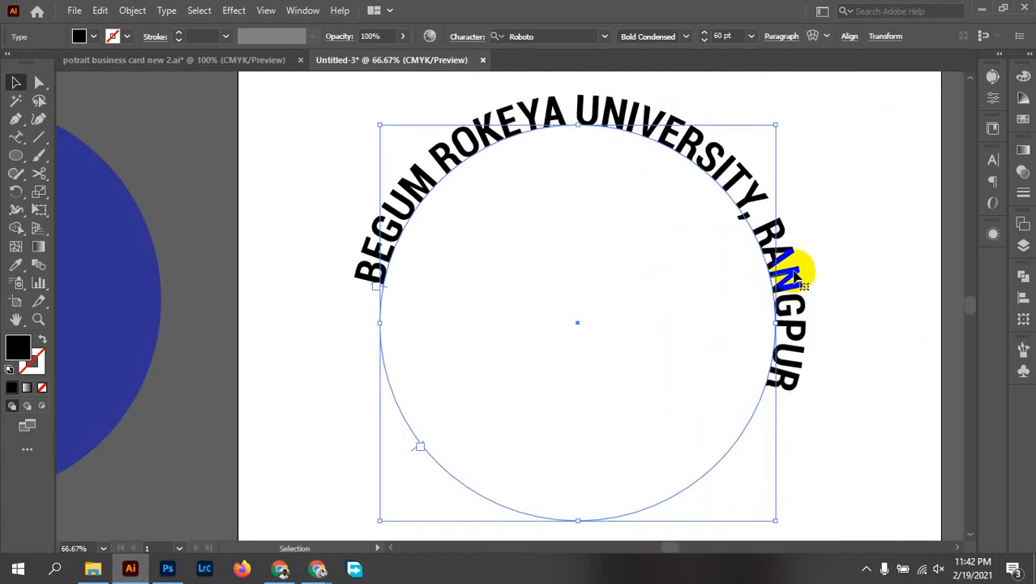
{"action": "left_click_drag", "start_coordinate": [782, 278], "coordinate": [807, 207]}
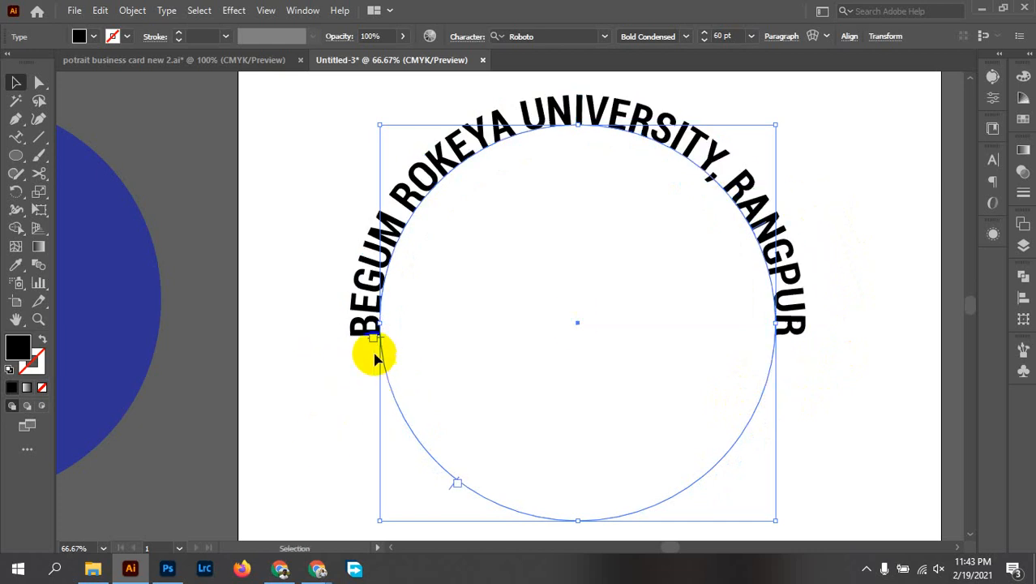
Fine-tune the path text's start bracket so the first and last letters sit nearly level, just below the circle's horizontal midline.
{"action": "scroll", "coordinate": [373, 348], "scroll_direction": "up", "scroll_amount": 3}
{"action": "left_click_drag", "start_coordinate": [421, 334], "coordinate": [430, 366]}
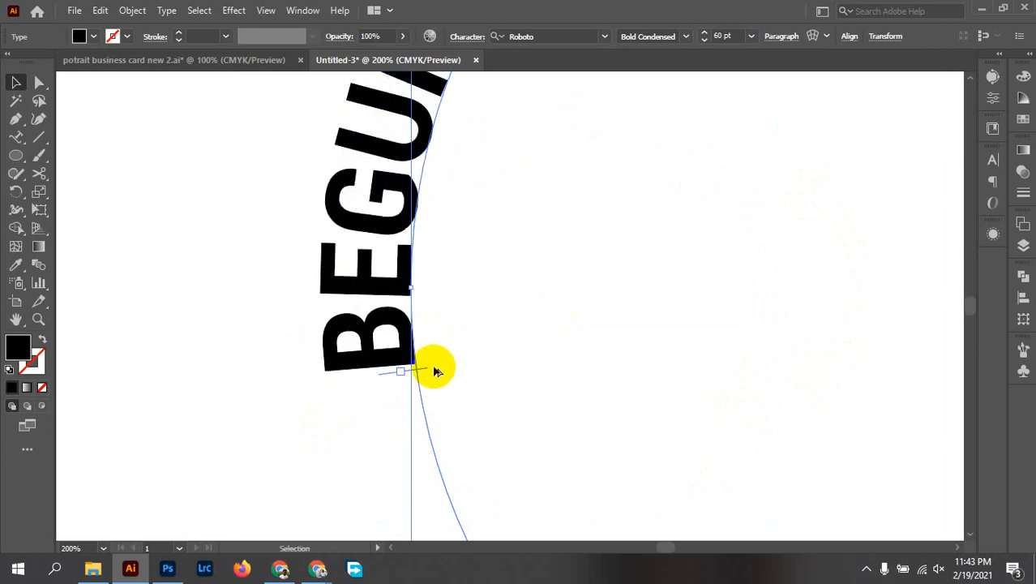
{"action": "scroll", "coordinate": [438, 366], "scroll_direction": "down", "scroll_amount": 3}
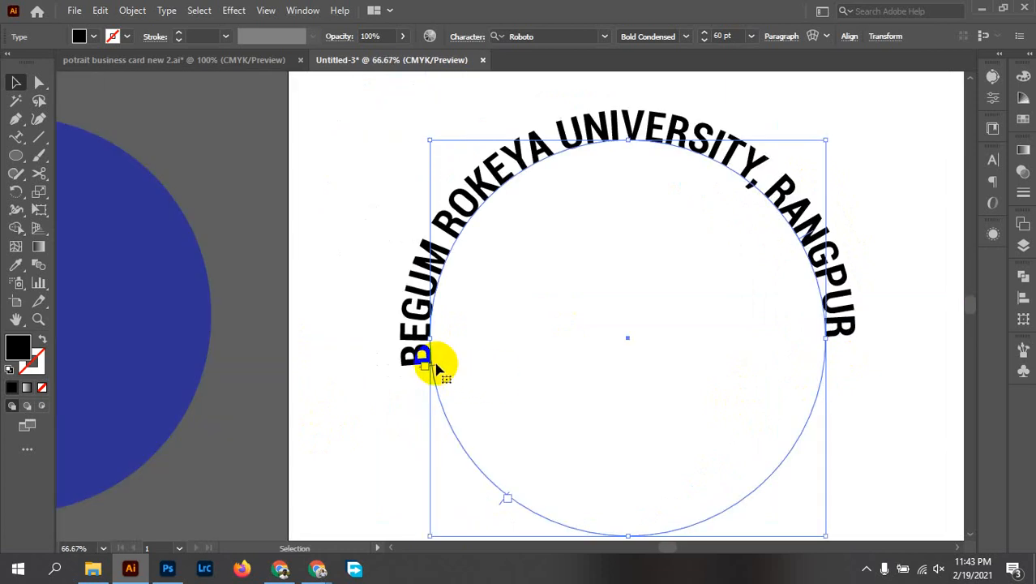
{"action": "mouse_move", "coordinate": [438, 371]}
{"action": "left_mouse_down"}
{"action": "mouse_move", "coordinate": [442, 389]}
{"action": "mouse_move", "coordinate": [411, 324]}
{"action": "mouse_move", "coordinate": [411, 361]}
{"action": "mouse_move", "coordinate": [434, 357]}
{"action": "mouse_move", "coordinate": [415, 365]}
{"action": "mouse_move", "coordinate": [523, 361]}
{"action": "mouse_move", "coordinate": [435, 352]}
{"action": "left_mouse_up"}
{"action": "left_click_drag", "start_coordinate": [644, 400], "coordinate": [546, 355]}
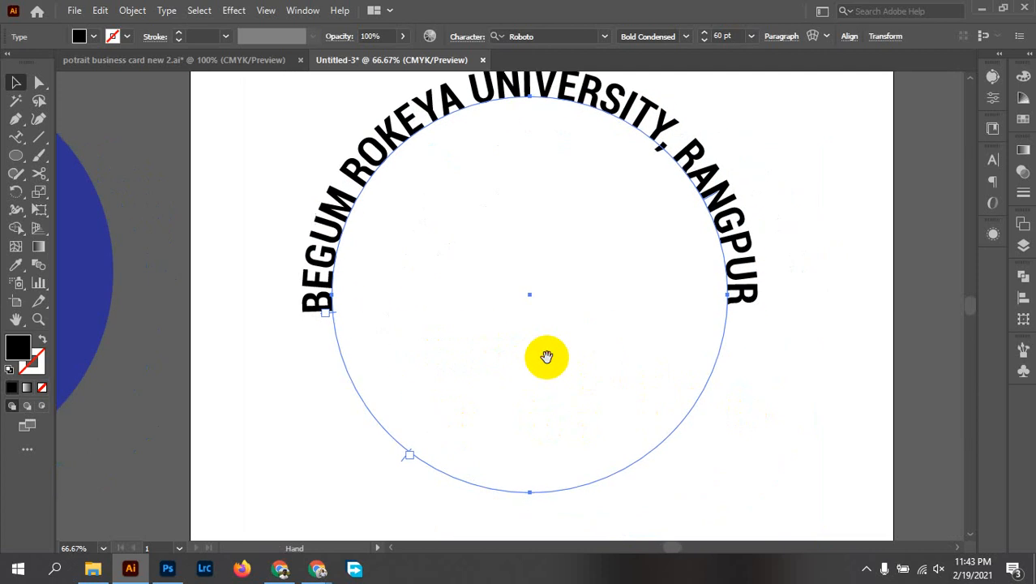
{"action": "scroll", "coordinate": [629, 334], "scroll_direction": "down", "scroll_amount": 1}
{"action": "left_click_drag", "start_coordinate": [738, 301], "coordinate": [735, 318]}
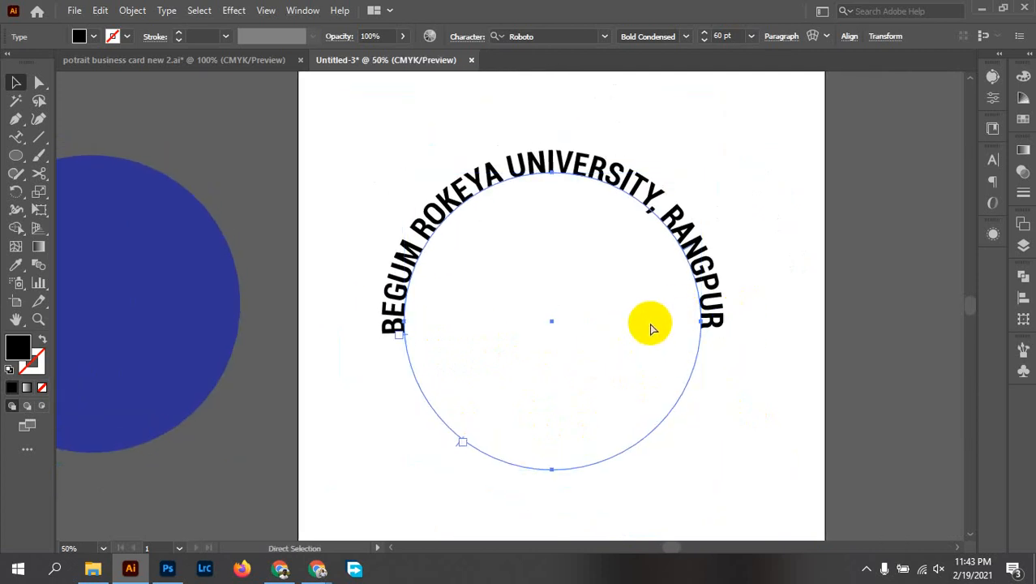
Show the rulers and place a horizontal guide just below the circle's center, across both ends of the text.
{"action": "key", "text": "ctrl+r"}
{"action": "left_click_drag", "start_coordinate": [552, 77], "coordinate": [559, 334]}
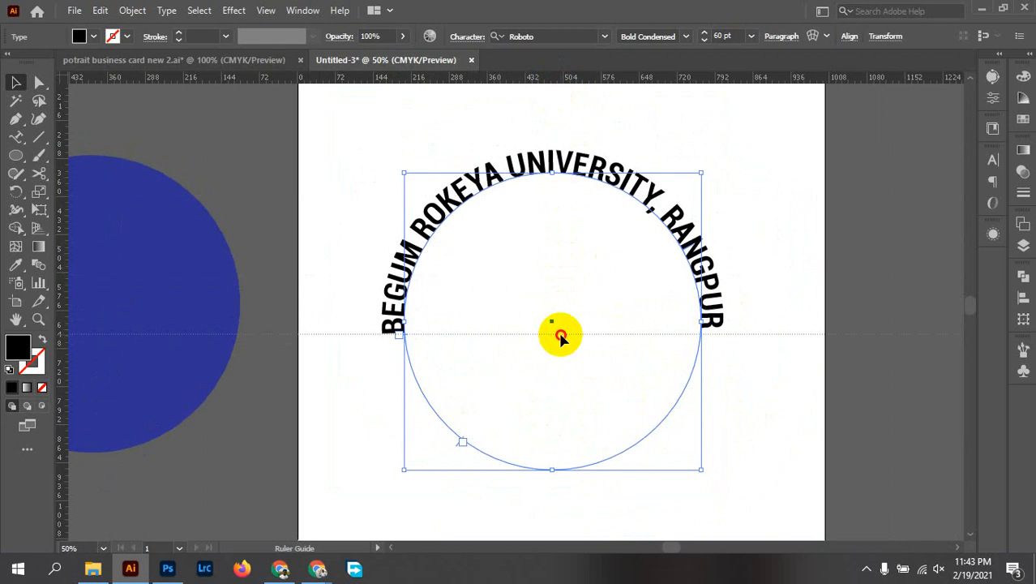
{"action": "left_click_drag", "start_coordinate": [560, 334], "coordinate": [559, 331]}
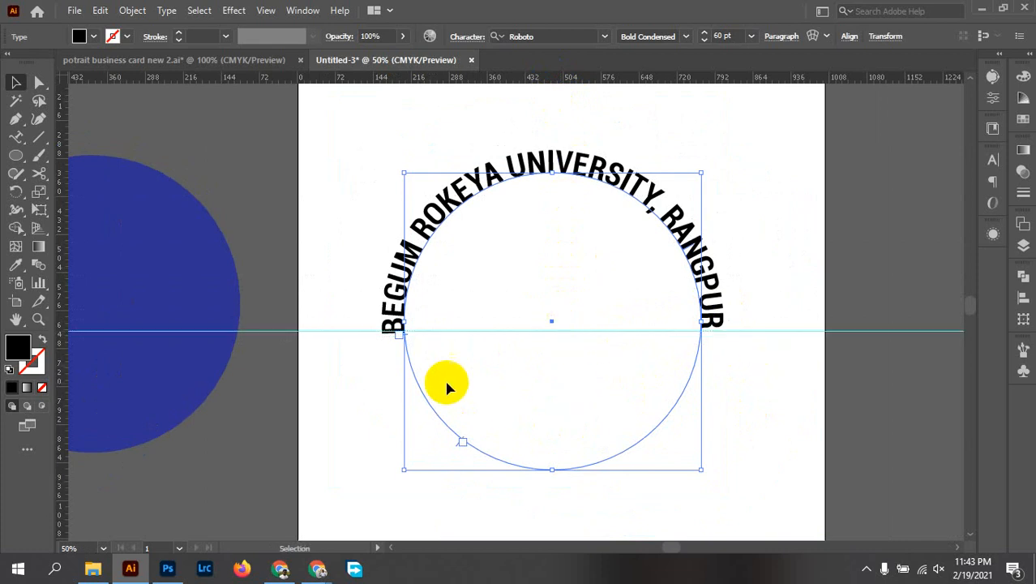
Align the base of the first letter B to the guide, check the final R against it, and deselect the text.
{"action": "scroll", "coordinate": [387, 344], "scroll_direction": "up", "scroll_amount": 3, "text": "alt"}
{"action": "scroll", "coordinate": [387, 326], "scroll_direction": "up", "scroll_amount": 2, "text": "alt"}
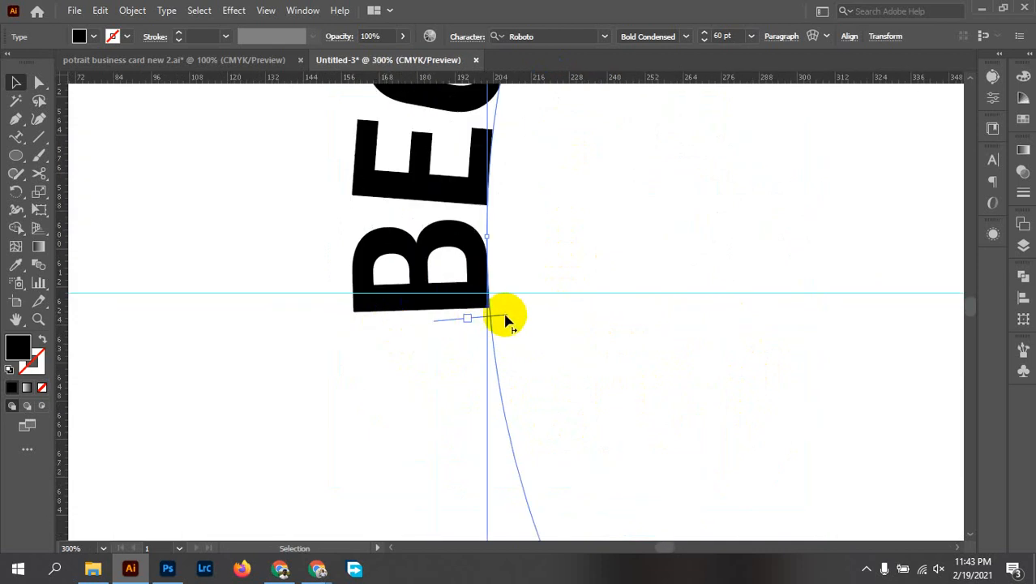
{"action": "left_click_drag", "start_coordinate": [504, 317], "coordinate": [497, 297]}
{"action": "scroll", "coordinate": [640, 347], "scroll_direction": "down", "scroll_amount": 3, "text": "alt"}
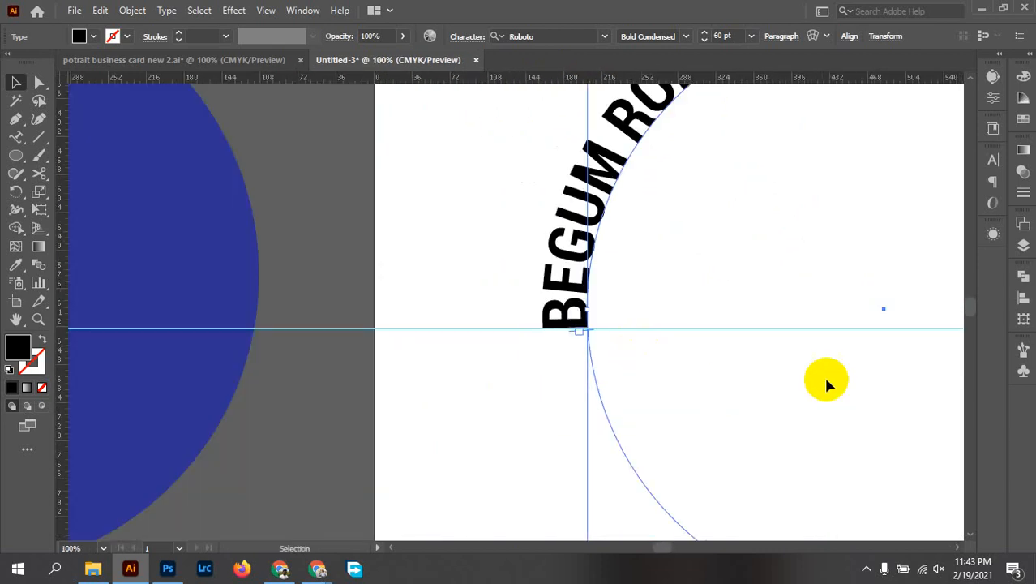
{"action": "left_click_drag", "start_coordinate": [826, 378], "coordinate": [455, 374]}
{"action": "scroll", "coordinate": [713, 341], "scroll_direction": "up", "scroll_amount": 3, "text": "alt"}
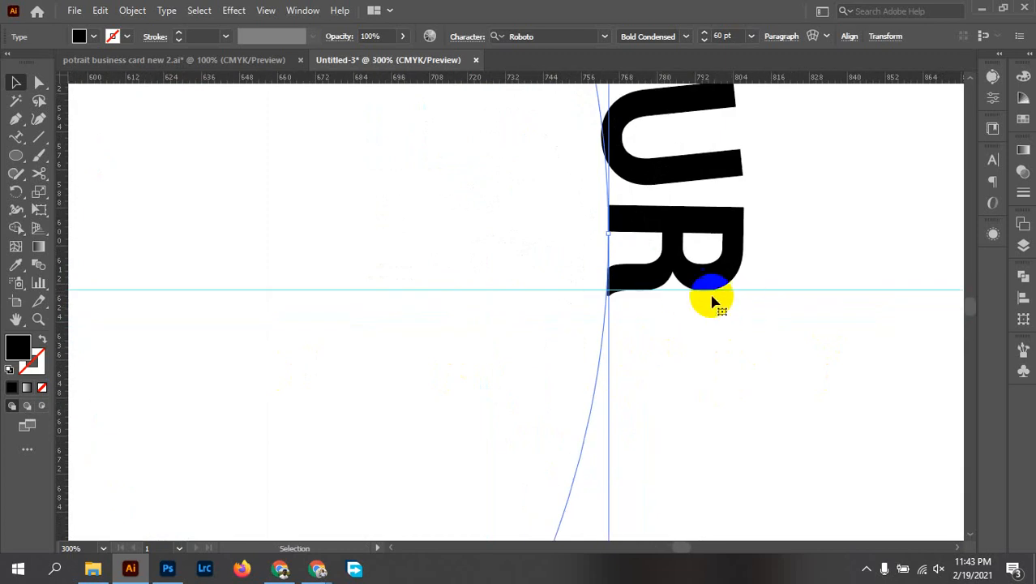
{"action": "scroll", "coordinate": [727, 326], "scroll_direction": "down", "scroll_amount": 3, "text": "alt"}
{"action": "left_click_drag", "start_coordinate": [158, 340], "coordinate": [315, 341]}
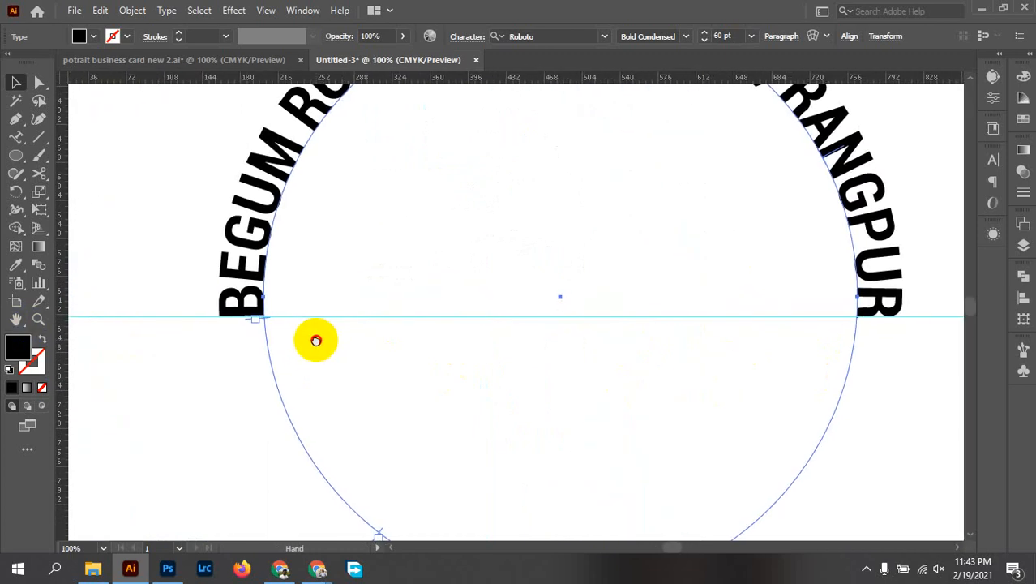
{"action": "scroll", "coordinate": [528, 357], "scroll_direction": "down", "scroll_amount": 1, "text": "alt"}
{"action": "scroll", "coordinate": [756, 393], "scroll_direction": "down", "scroll_amount": 1}
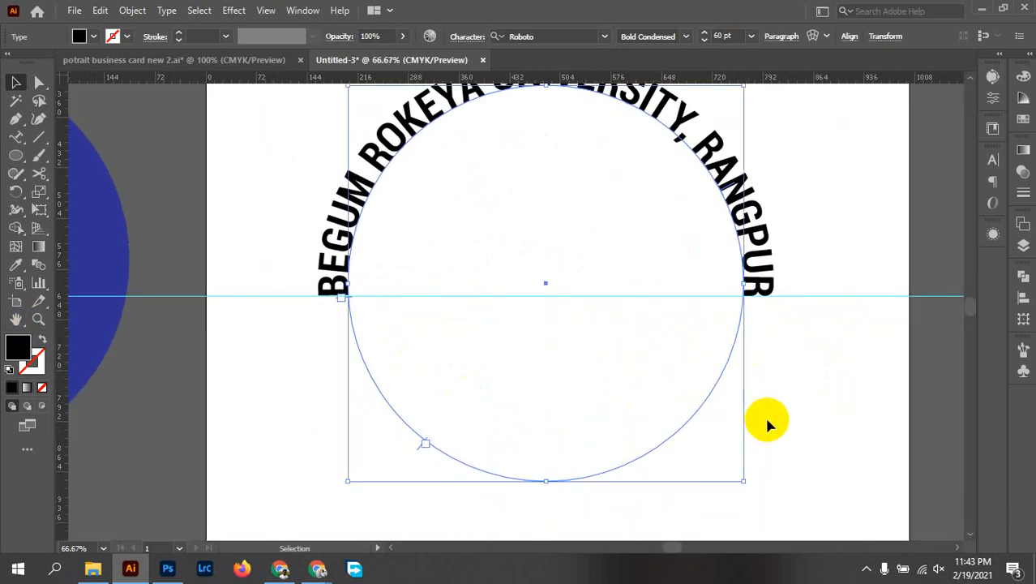
{"action": "scroll", "coordinate": [765, 415], "scroll_direction": "down", "scroll_amount": 2, "text": "alt"}
{"action": "left_click", "coordinate": [777, 406]}
{"action": "scroll", "coordinate": [776, 401], "scroll_direction": "up", "scroll_amount": 1, "text": "alt"}
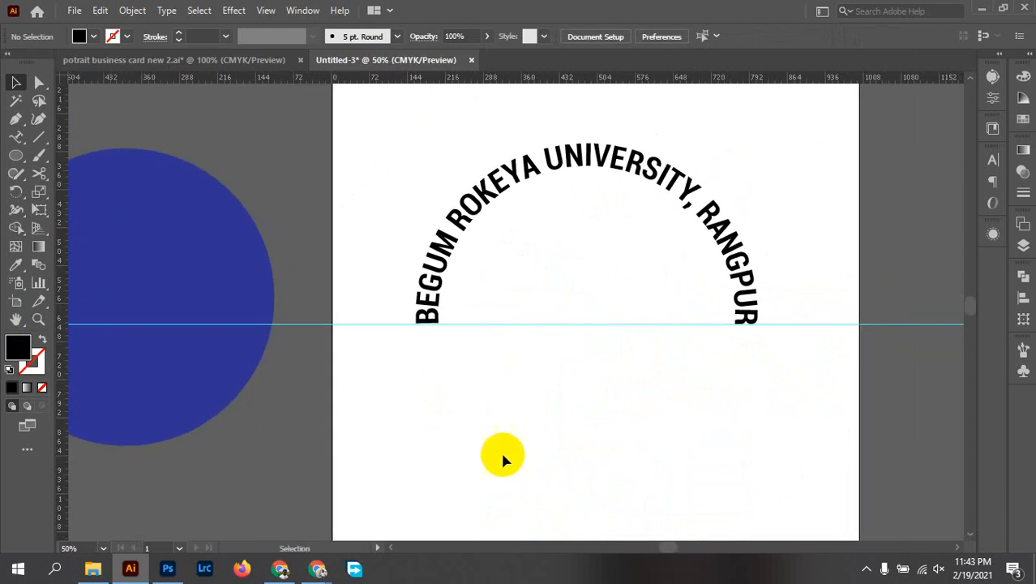
Convert the blue circle beside the artboard into a type path carrying "established : 2008" and finish text editing.
{"action": "scroll", "coordinate": [714, 396], "scroll_direction": "down", "scroll_amount": 1, "text": "alt"}
{"action": "left_click_drag", "start_coordinate": [758, 466], "coordinate": [559, 327]}
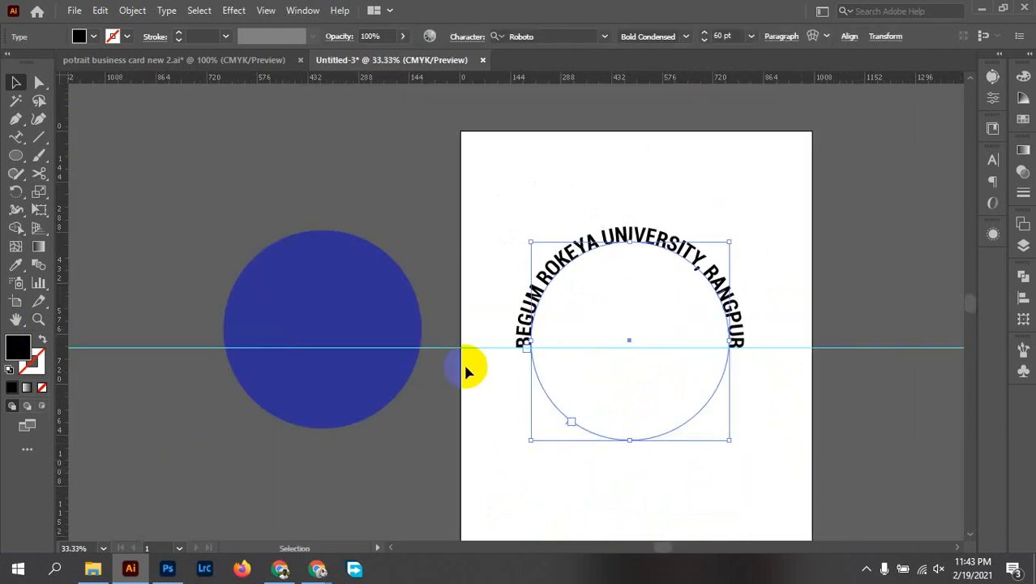
{"action": "left_click", "coordinate": [369, 348]}
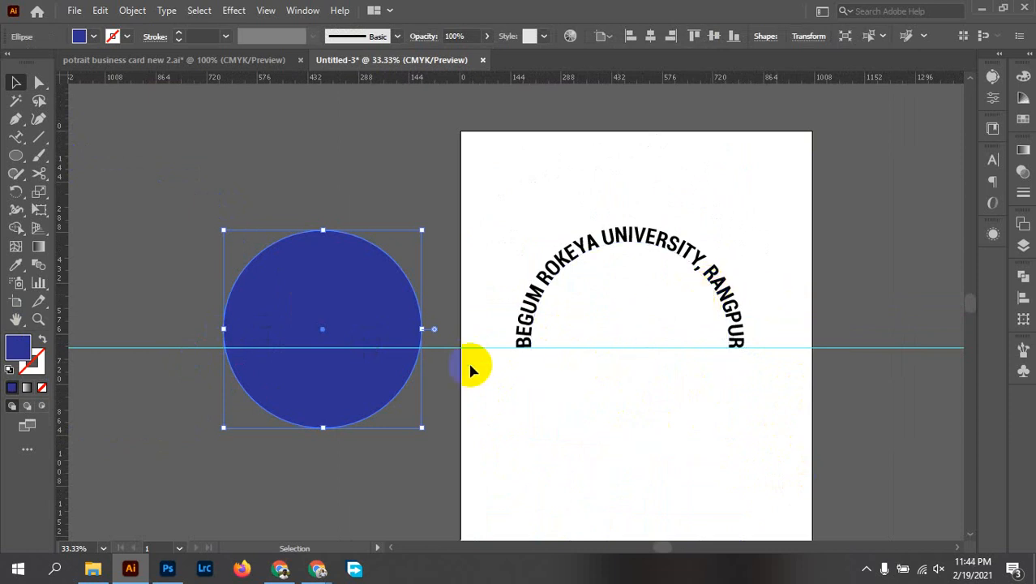
{"action": "left_click_drag", "start_coordinate": [497, 423], "coordinate": [601, 392]}
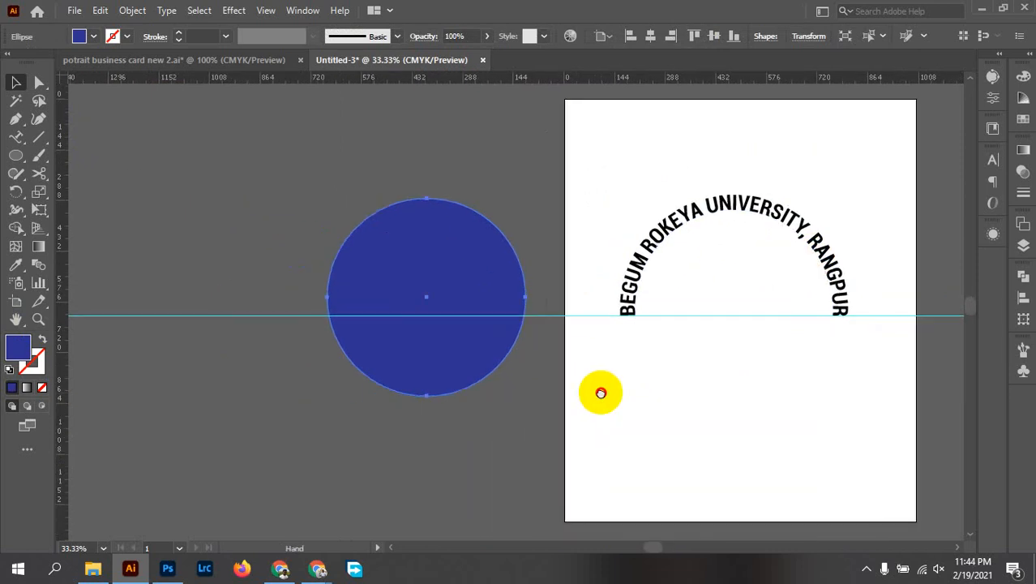
{"action": "left_click", "coordinate": [20, 139]}
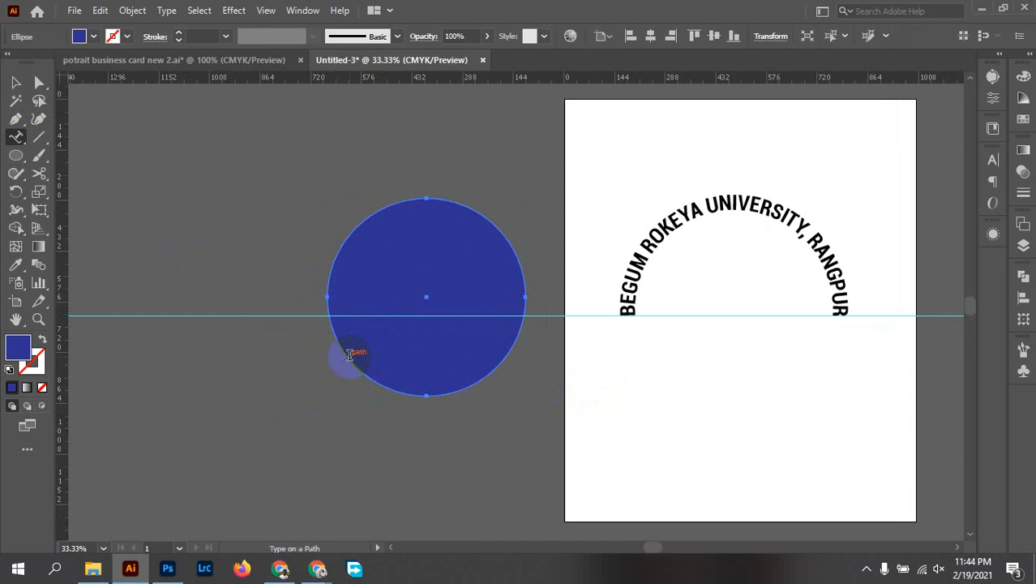
{"action": "left_click", "coordinate": [348, 355]}
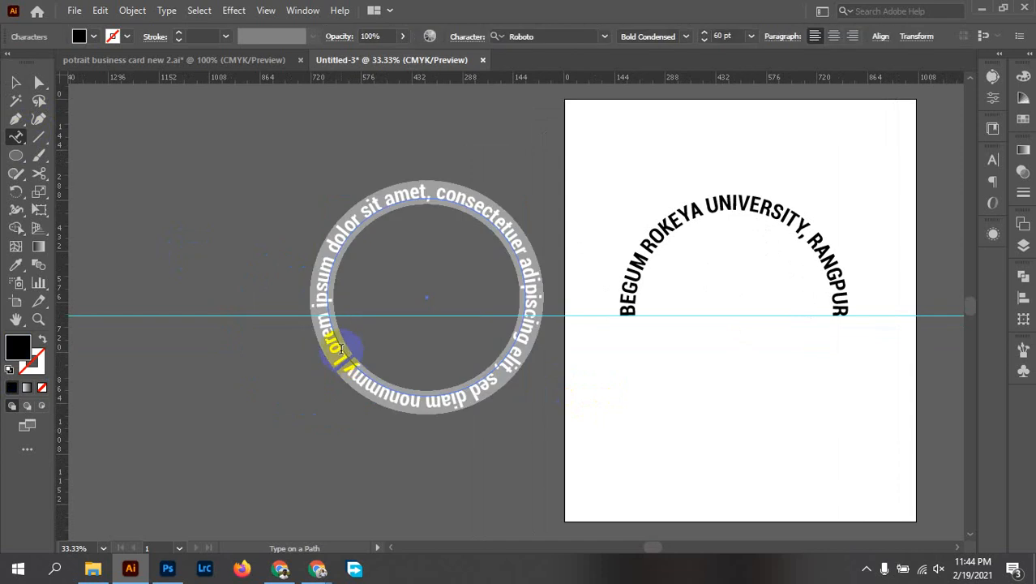
{"action": "key", "text": "BackSpace"}
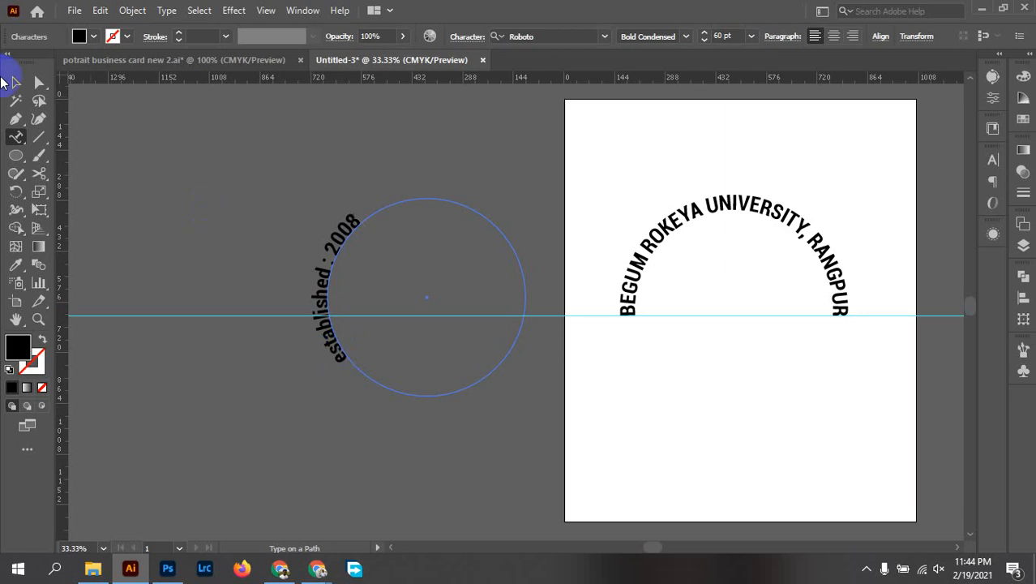
{"action": "left_click", "coordinate": [16, 82]}
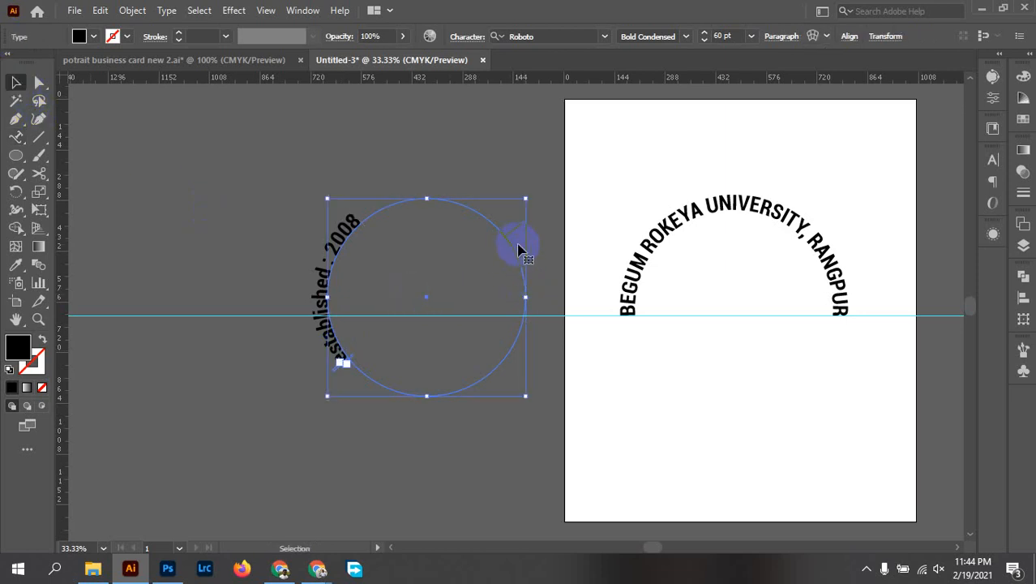
Move the end bracket of "established : 2008" away from its start, and flip the text inside the circle along the bottom arc.
{"action": "scroll", "coordinate": [464, 262], "scroll_direction": "up", "scroll_amount": 2}
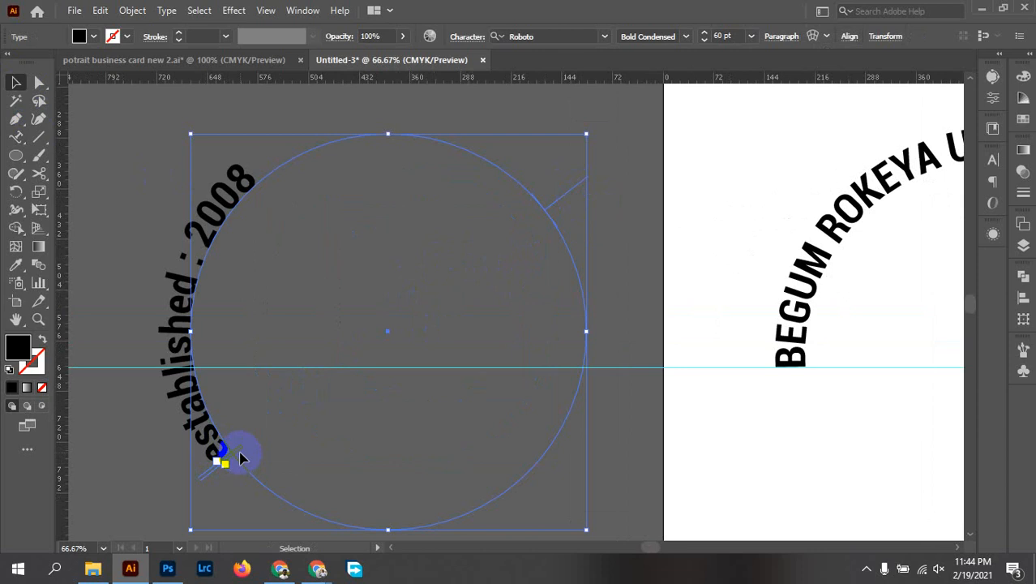
{"action": "left_click_drag", "start_coordinate": [240, 456], "coordinate": [256, 462]}
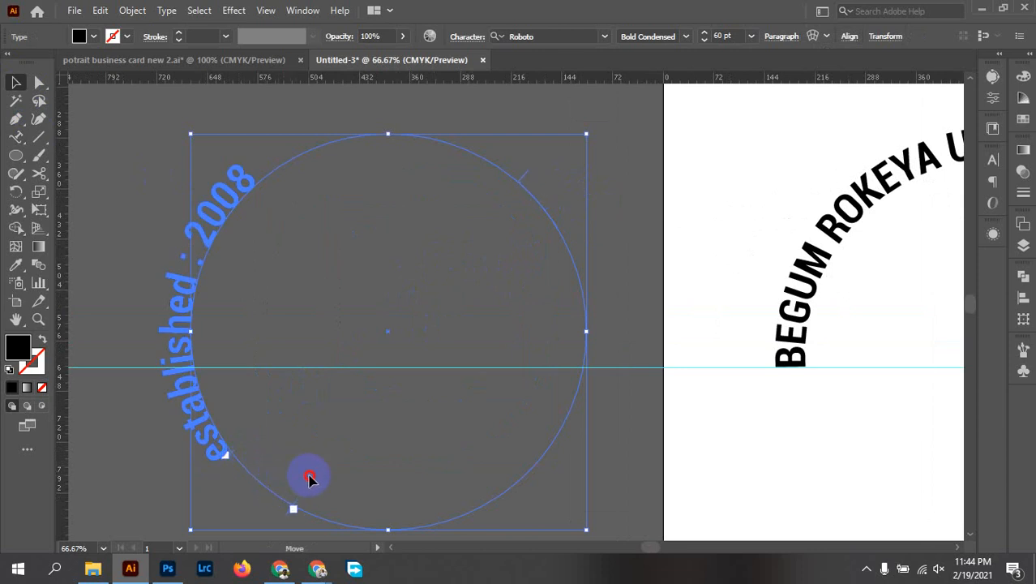
{"action": "left_click_drag", "start_coordinate": [334, 484], "coordinate": [335, 484]}
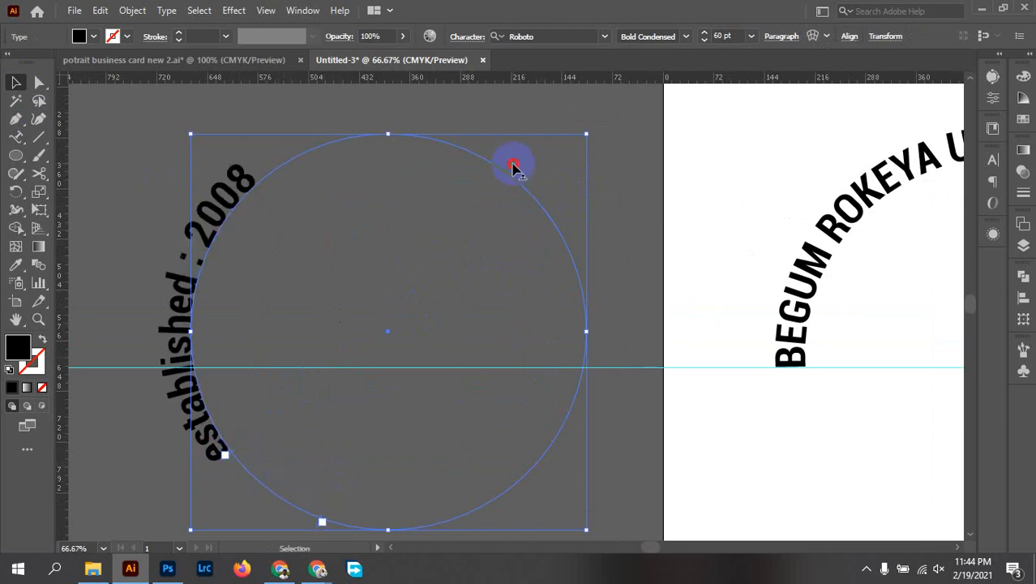
{"action": "left_click_drag", "start_coordinate": [512, 167], "coordinate": [521, 280]}
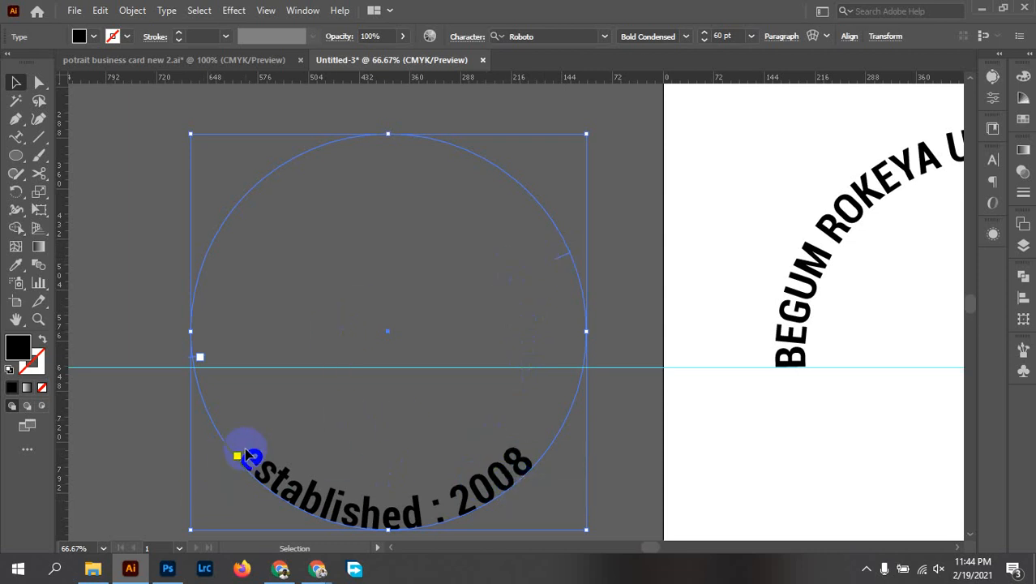
Convert "established : 2008" to uppercase and slide it along the circle to balance it on the bottom arc.
{"action": "left_click_drag", "start_coordinate": [247, 456], "coordinate": [232, 470]}
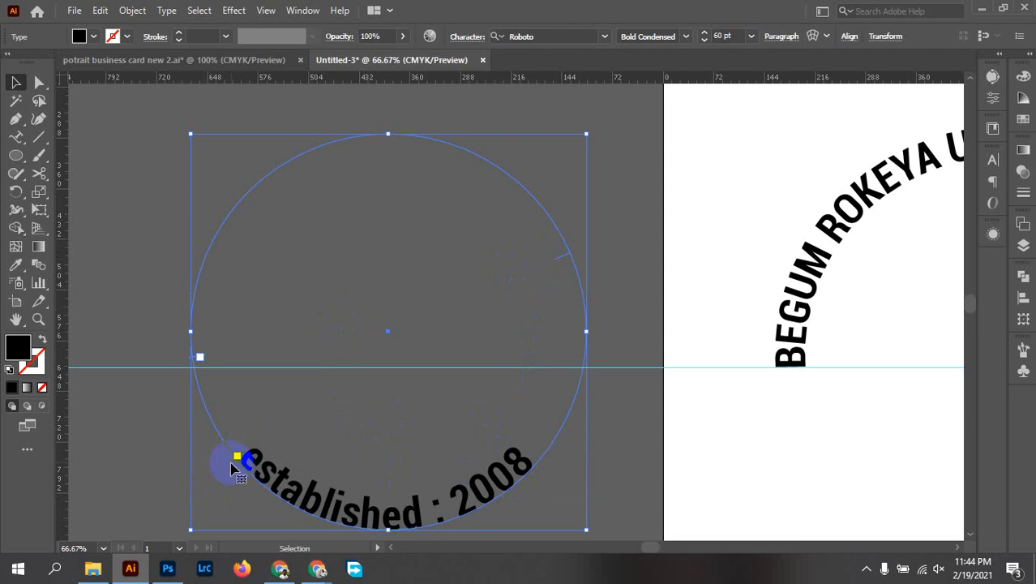
{"action": "left_click_drag", "start_coordinate": [236, 461], "coordinate": [209, 458]}
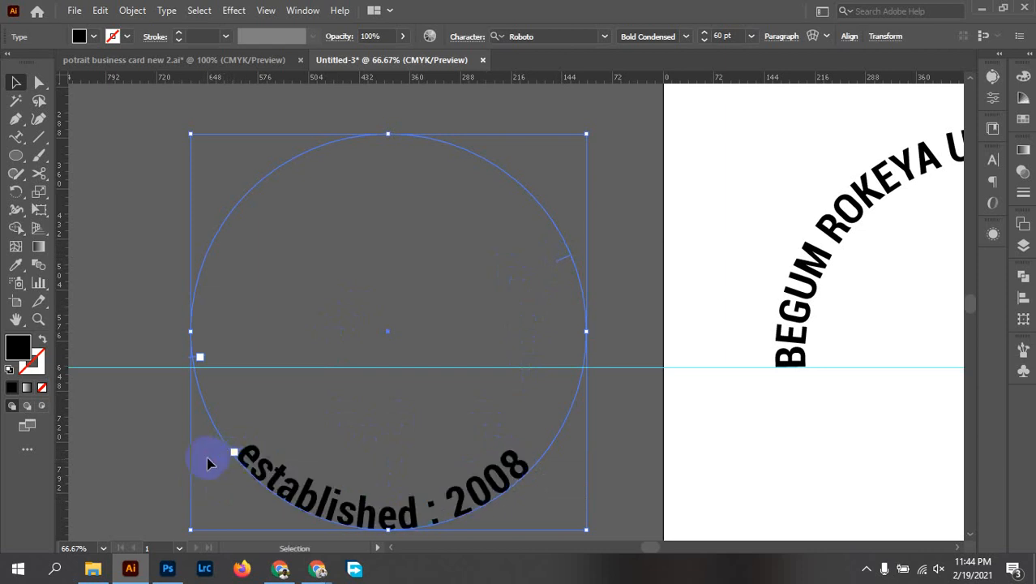
{"action": "left_click", "coordinate": [172, 12]}
{"action": "mouse_move", "coordinate": [231, 244]}
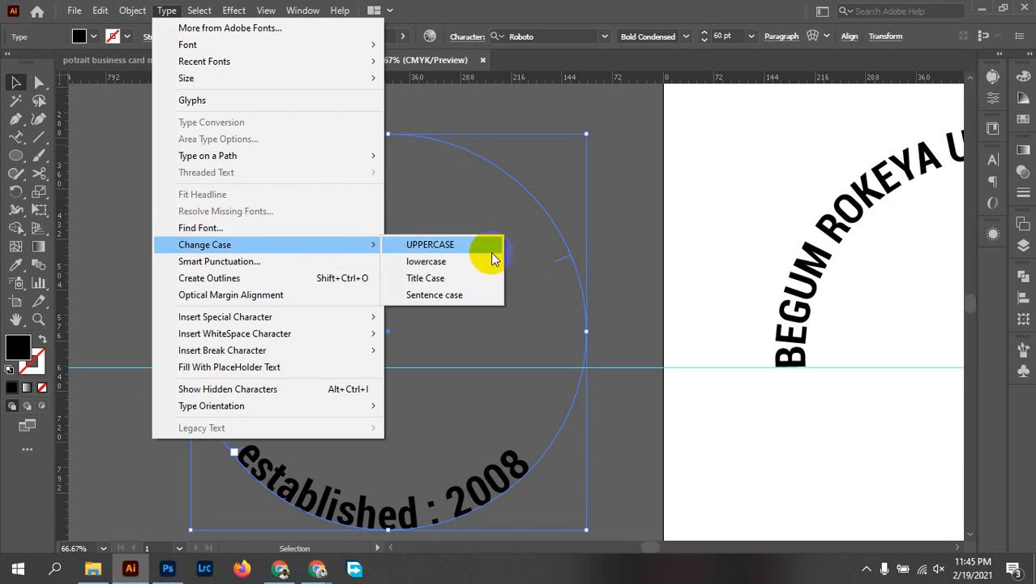
{"action": "left_click", "coordinate": [492, 250]}
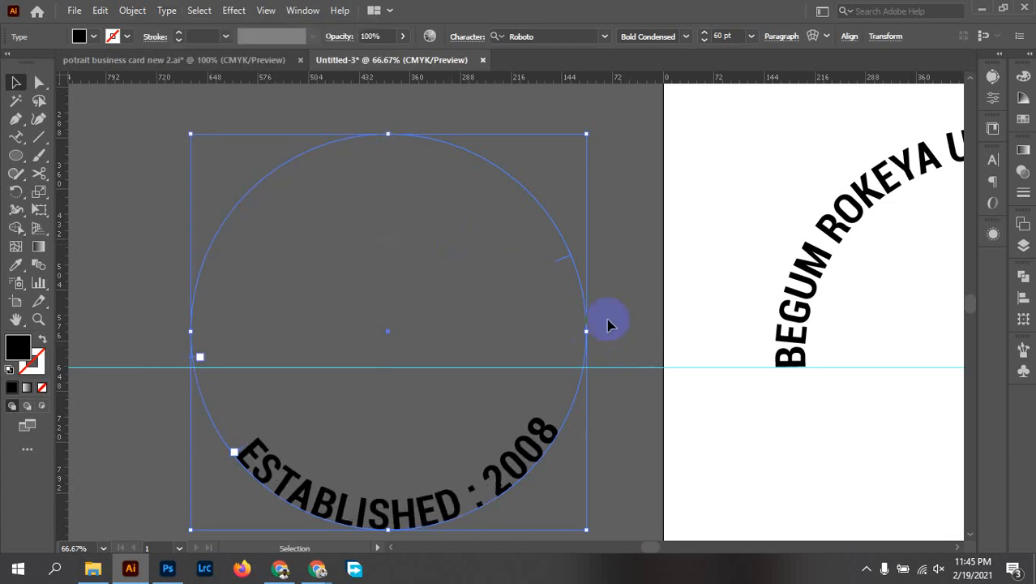
{"action": "left_click_drag", "start_coordinate": [561, 264], "coordinate": [562, 279]}
{"action": "left_click", "coordinate": [634, 438]}
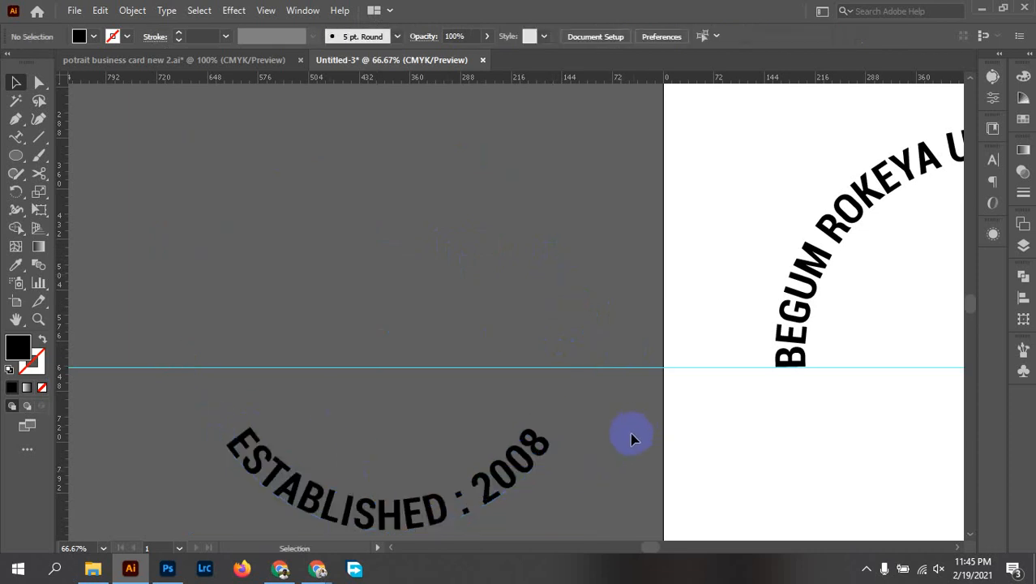
Align both text circles to the selection by their horizontal and vertical centers, and deselect them.
{"action": "left_click", "coordinate": [385, 333]}
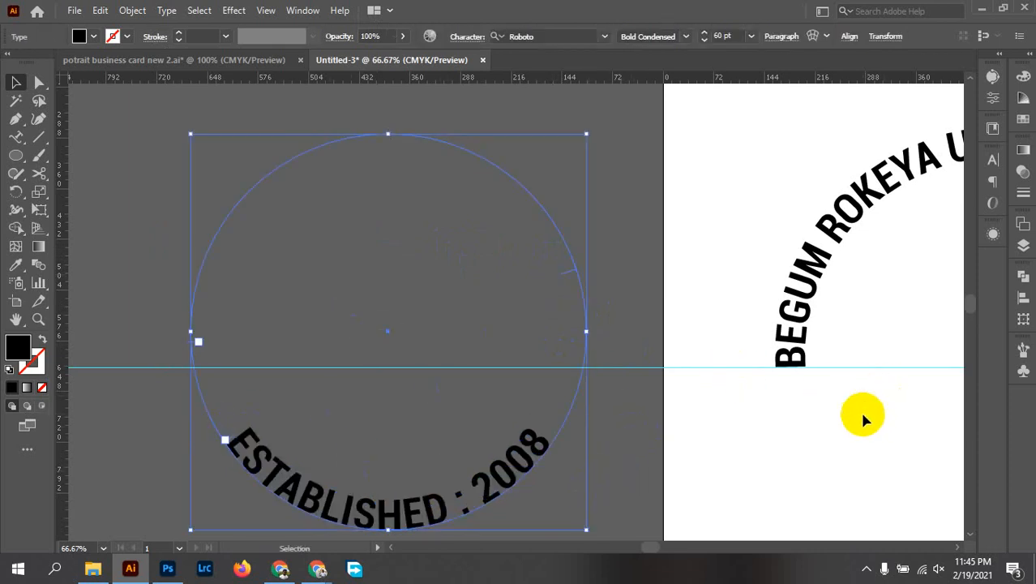
{"action": "left_click", "coordinate": [793, 345], "text": "shift"}
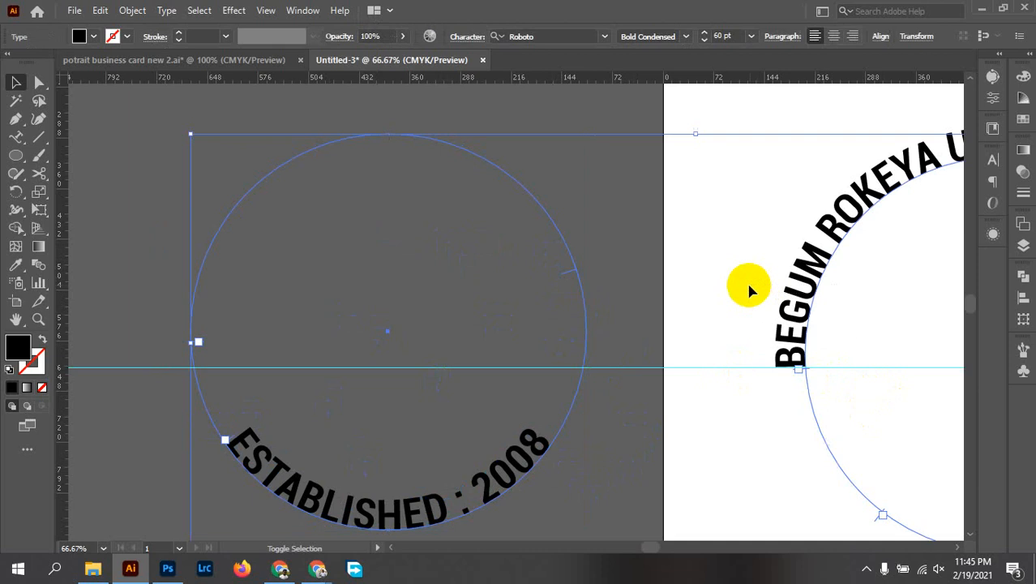
{"action": "left_click", "coordinate": [880, 36]}
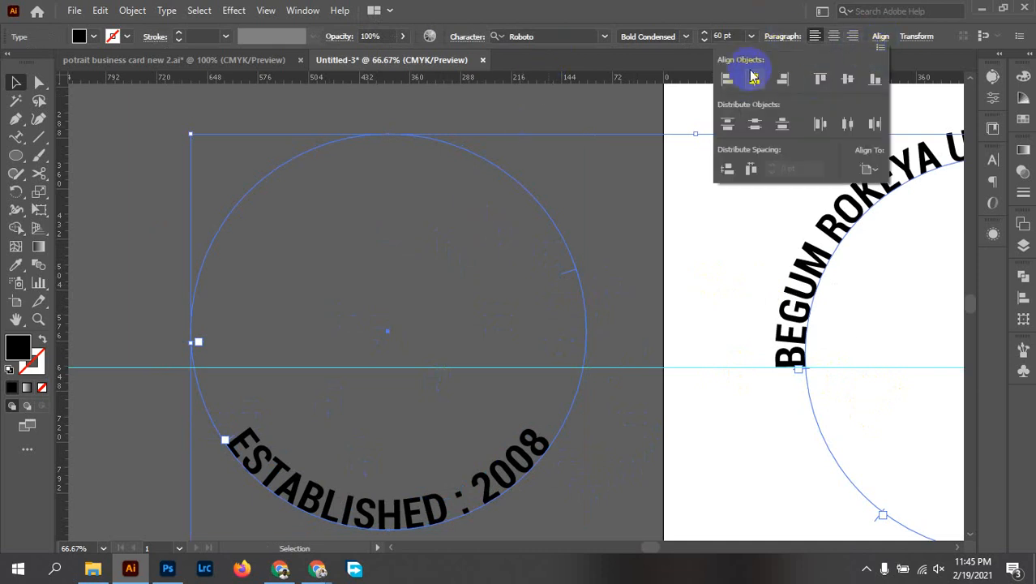
{"action": "left_click", "coordinate": [874, 171]}
{"action": "left_click", "coordinate": [889, 188]}
{"action": "left_click", "coordinate": [757, 77]}
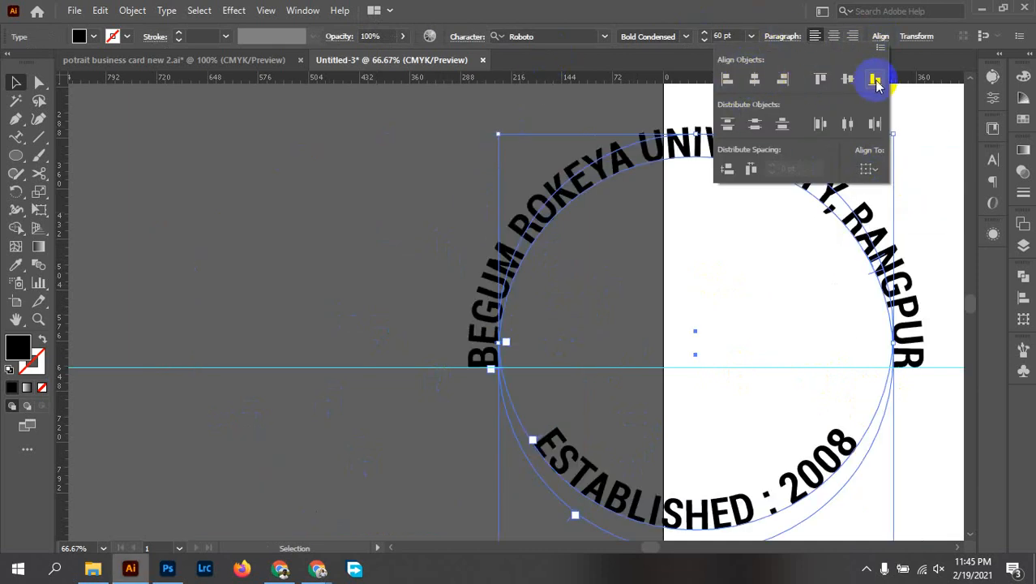
{"action": "left_click", "coordinate": [848, 78]}
{"action": "left_click_drag", "start_coordinate": [776, 325], "coordinate": [266, 317]}
{"action": "left_click_drag", "start_coordinate": [403, 286], "coordinate": [762, 274]}
{"action": "scroll", "coordinate": [670, 357], "scroll_direction": "down", "scroll_amount": 1}
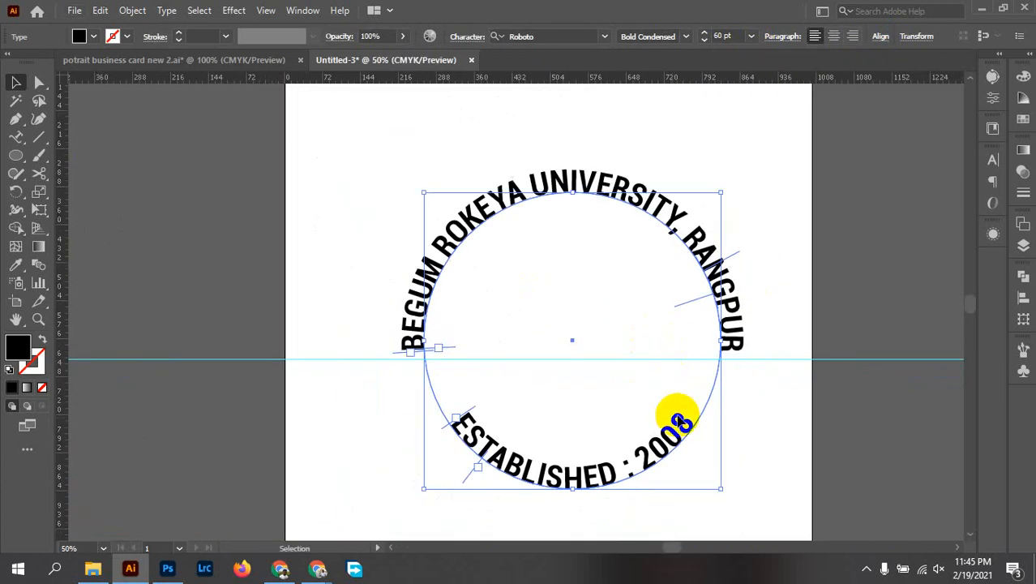
{"action": "left_click", "coordinate": [790, 281]}
{"action": "left_click", "coordinate": [737, 273]}
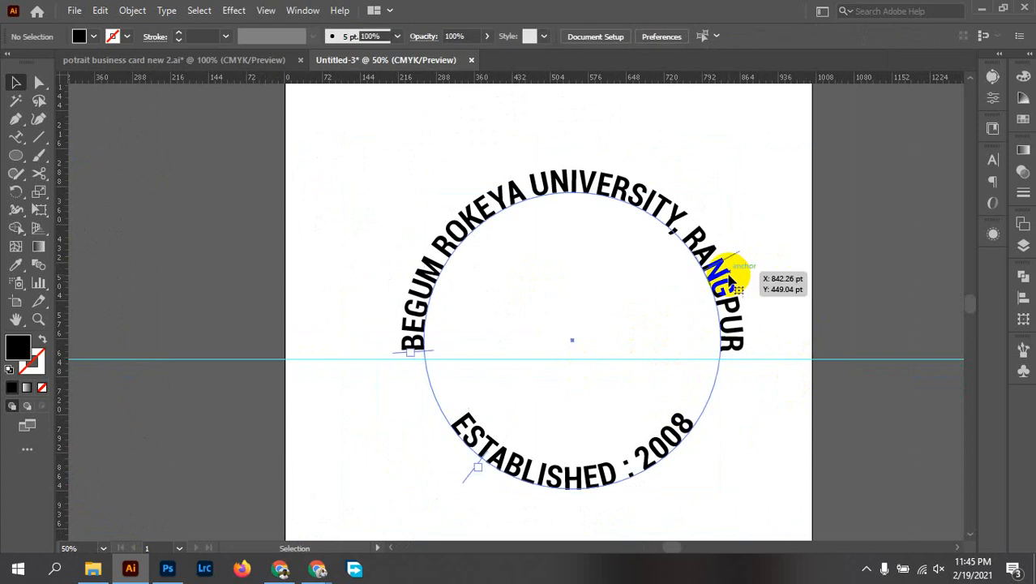
{"action": "left_click", "coordinate": [798, 366]}
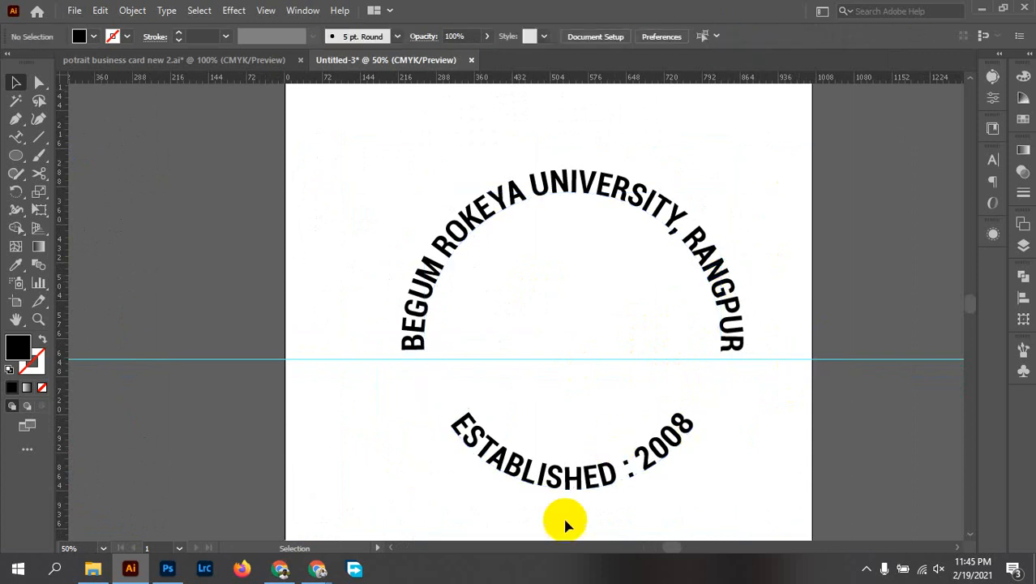
Enlarge the "ESTABLISHED : 2008" circle proportionally from its center until its path meets the outer edge of the top text.
{"action": "left_click", "coordinate": [562, 479]}
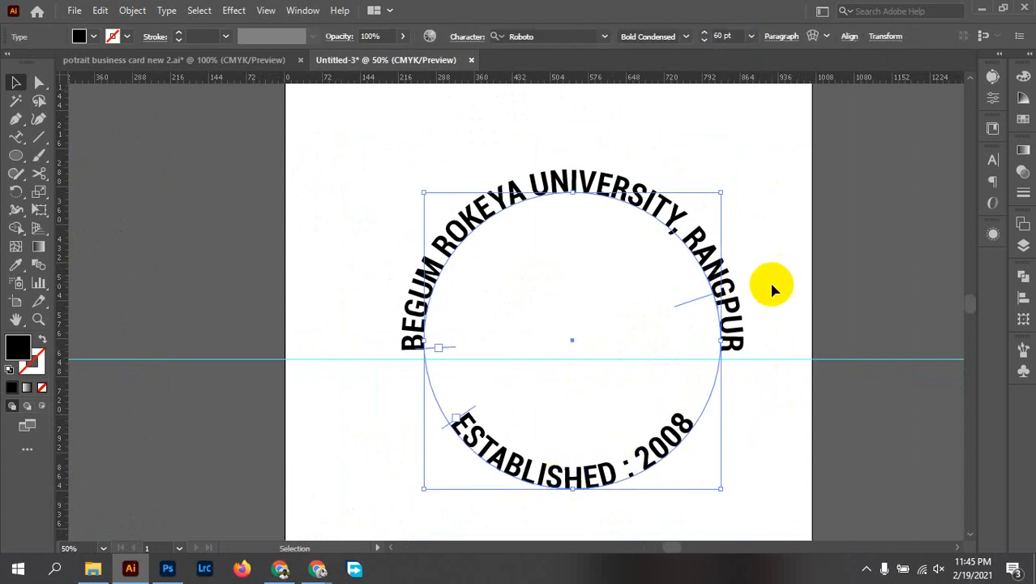
{"action": "scroll", "coordinate": [731, 486], "scroll_direction": "up", "scroll_amount": 1}
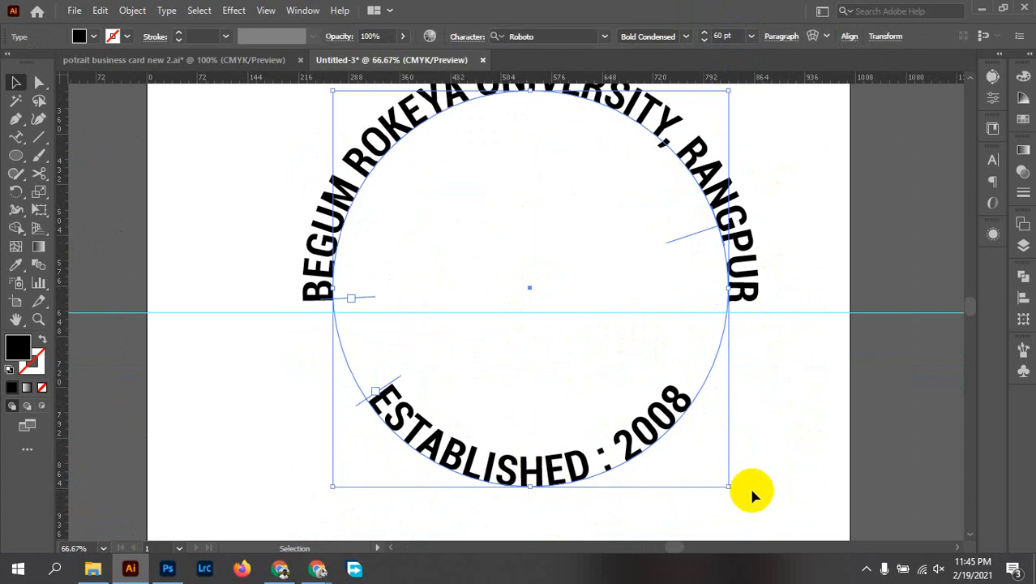
{"action": "left_click_drag", "start_coordinate": [729, 485], "coordinate": [767, 514]}
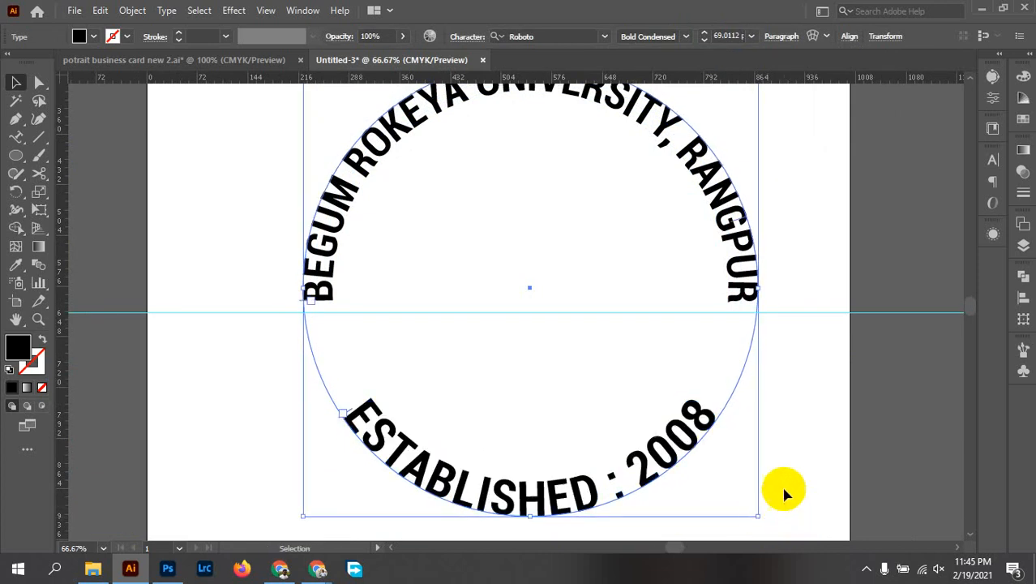
{"action": "left_click", "coordinate": [813, 460]}
Set the font size of "ESTABLISHED : 2008" to 60 pt and slide the text along its circle to re-center it at the bottom.
{"action": "left_click", "coordinate": [565, 461]}
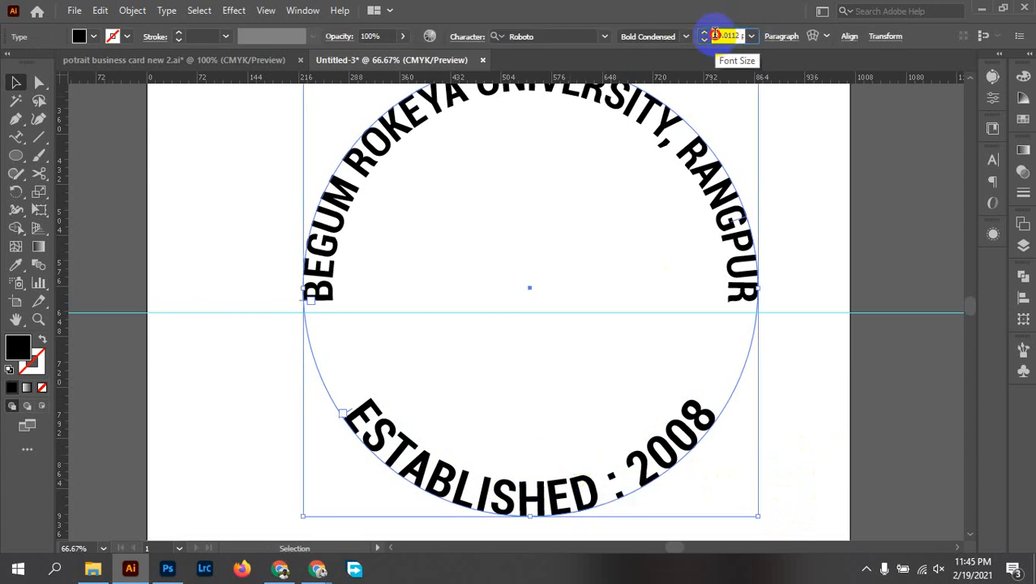
{"action": "type", "text": "0"}
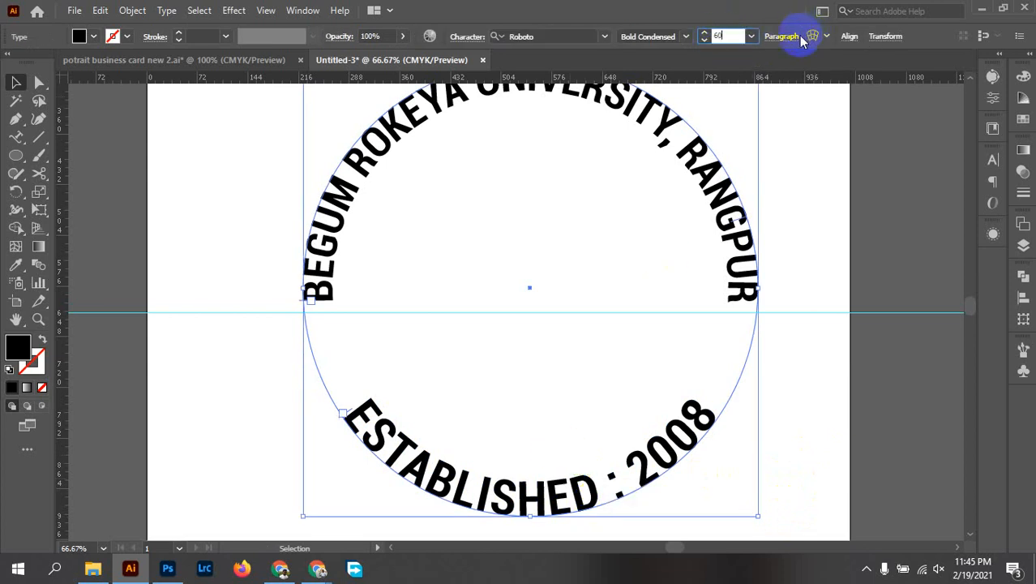
{"action": "left_click", "coordinate": [815, 357]}
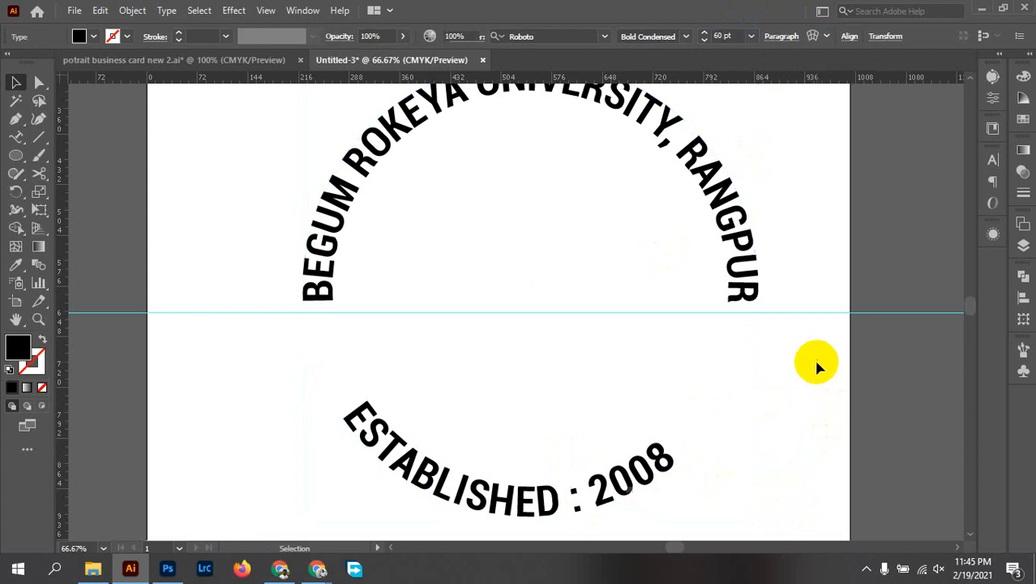
{"action": "left_click", "coordinate": [643, 484]}
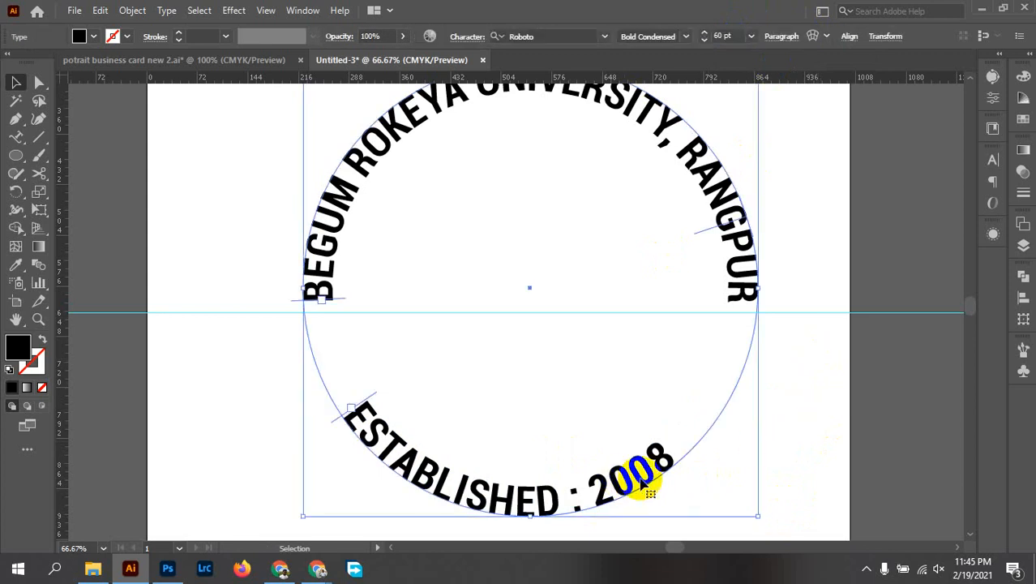
{"action": "left_click", "coordinate": [704, 235]}
{"action": "left_click", "coordinate": [580, 512]}
{"action": "left_click_drag", "start_coordinate": [725, 248], "coordinate": [734, 197]}
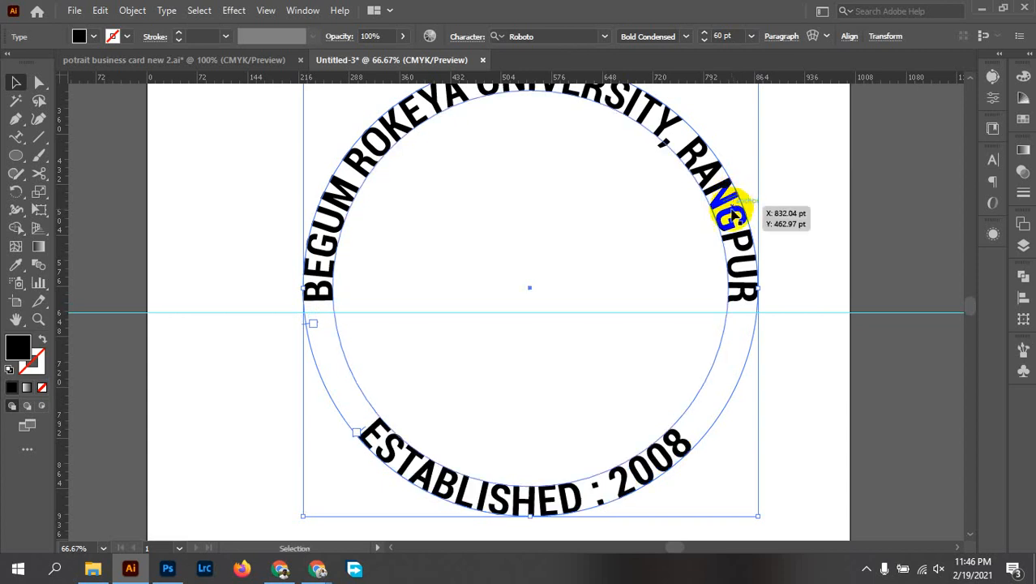
Increase the font size of both circular texts together to 70 pt and deselect them.
{"action": "left_click", "coordinate": [870, 362]}
{"action": "left_click", "coordinate": [641, 466]}
{"action": "scroll", "coordinate": [631, 454], "scroll_direction": "down", "scroll_amount": 1}
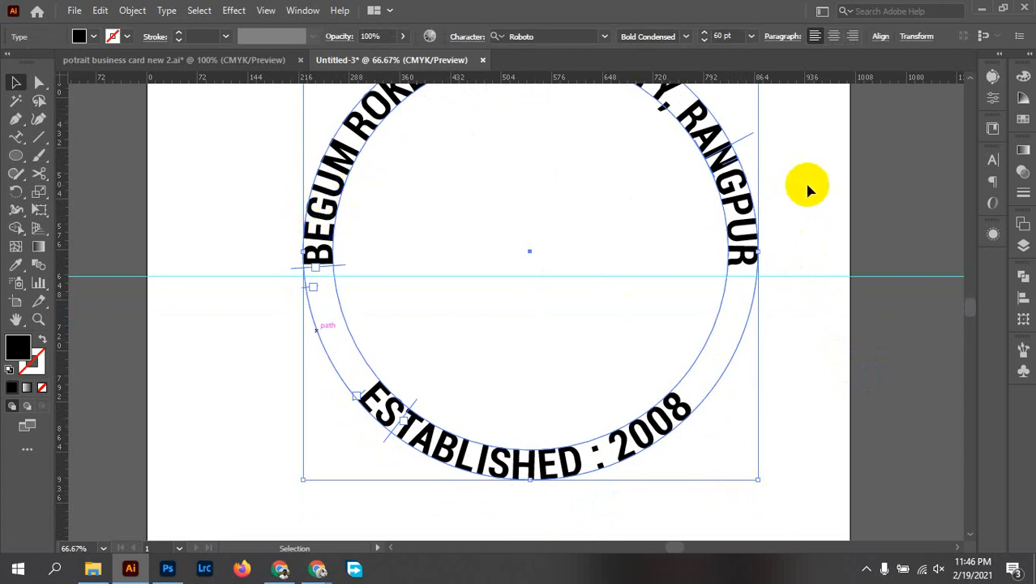
{"action": "left_click", "coordinate": [752, 35]}
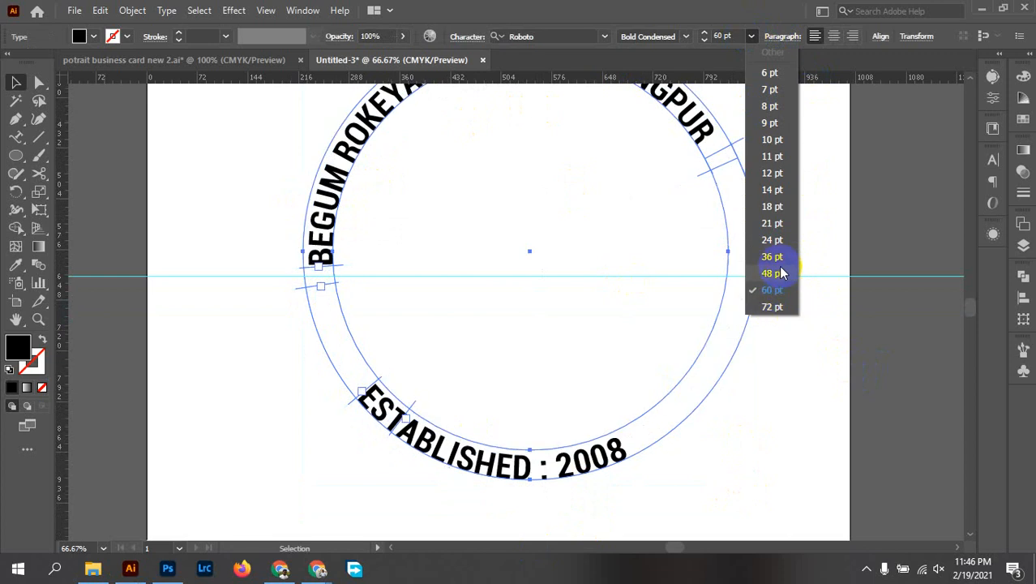
{"action": "left_click", "coordinate": [730, 35]}
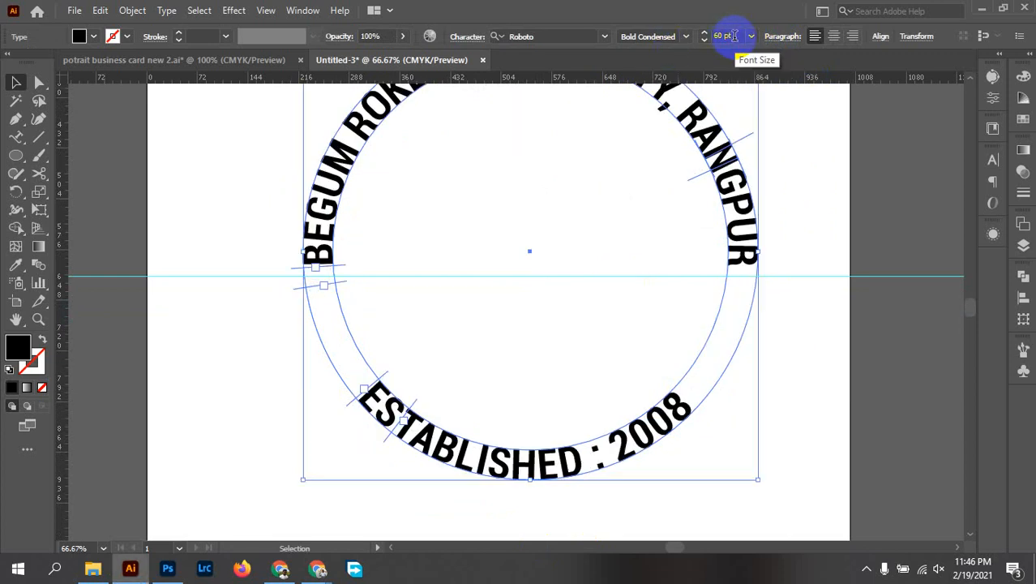
{"action": "scroll", "coordinate": [731, 36], "scroll_direction": "up", "scroll_amount": 10}
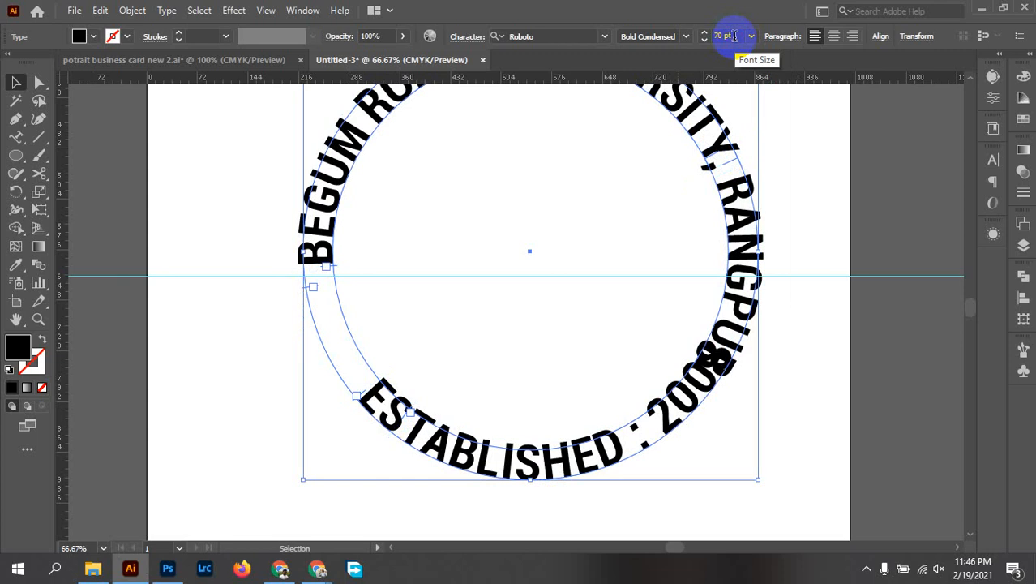
{"action": "left_click", "coordinate": [814, 217]}
Slide "BEGUM ROKEYA UNIVERSITY, RANGPUR" back along its circle so both ends drop equally below the guide.
{"action": "left_click", "coordinate": [339, 199]}
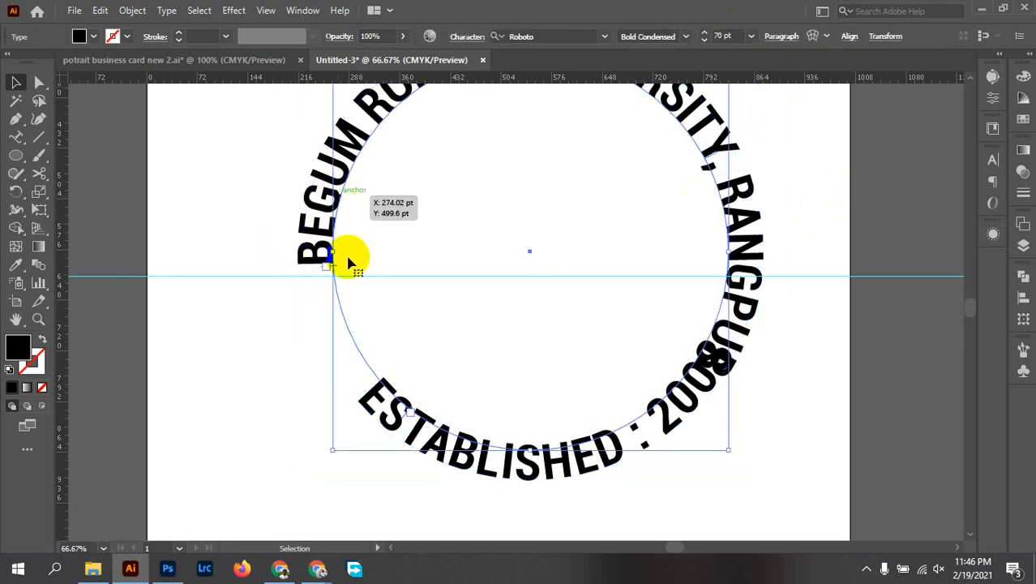
{"action": "left_click_drag", "start_coordinate": [337, 268], "coordinate": [340, 311]}
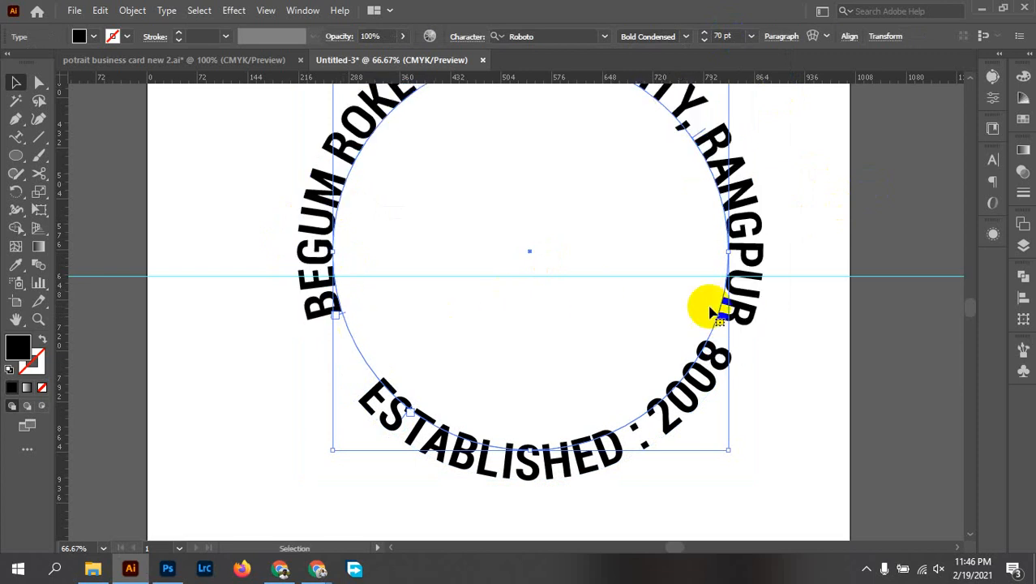
{"action": "left_click", "coordinate": [797, 347]}
Slide "ESTABLISHED : 2008" along its circle until the gaps to the top text match on both sides, and deselect.
{"action": "left_click", "coordinate": [536, 463]}
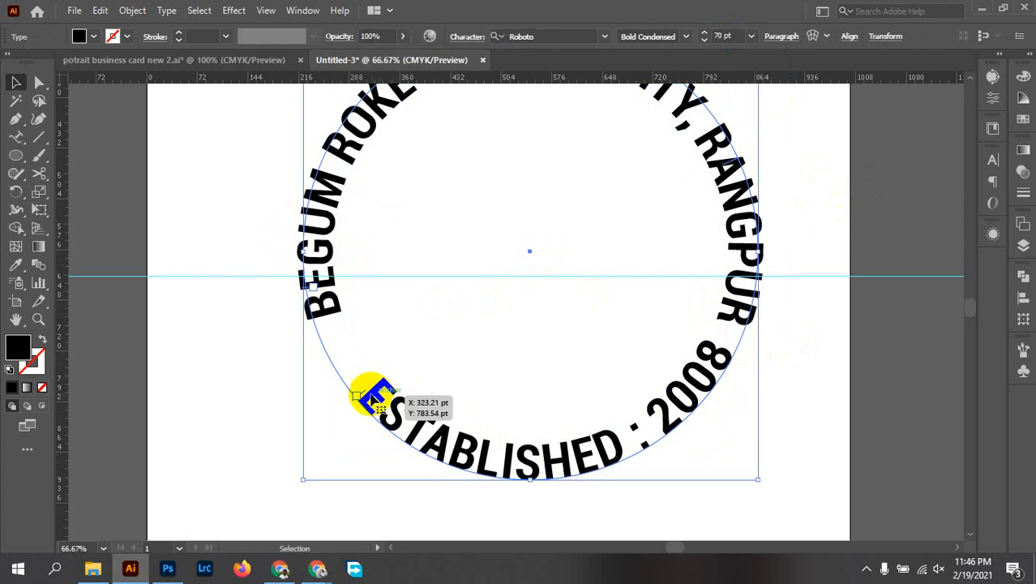
{"action": "left_click_drag", "start_coordinate": [372, 397], "coordinate": [346, 374]}
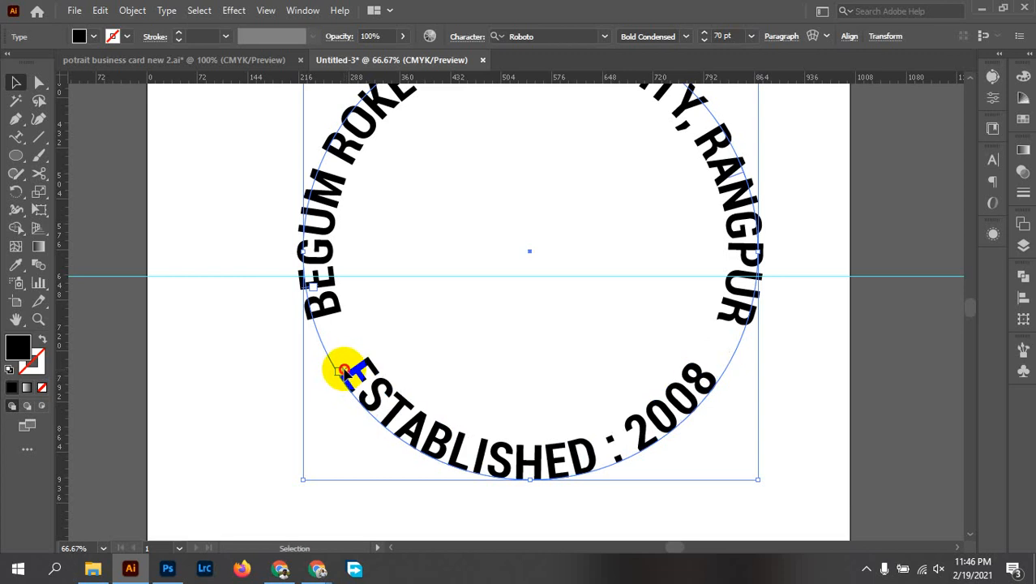
{"action": "left_click_drag", "start_coordinate": [344, 371], "coordinate": [338, 366]}
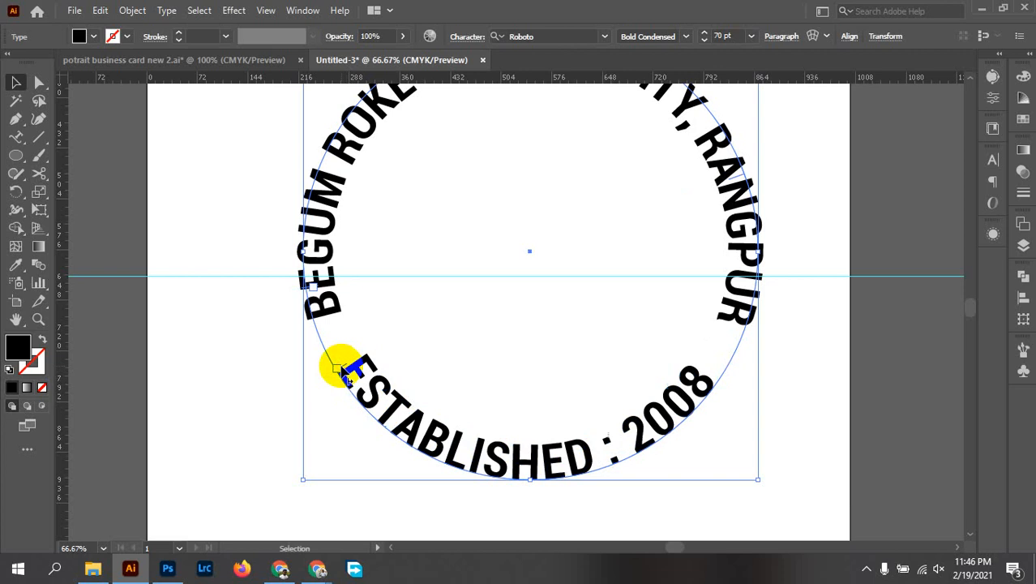
{"action": "left_click", "coordinate": [833, 358]}
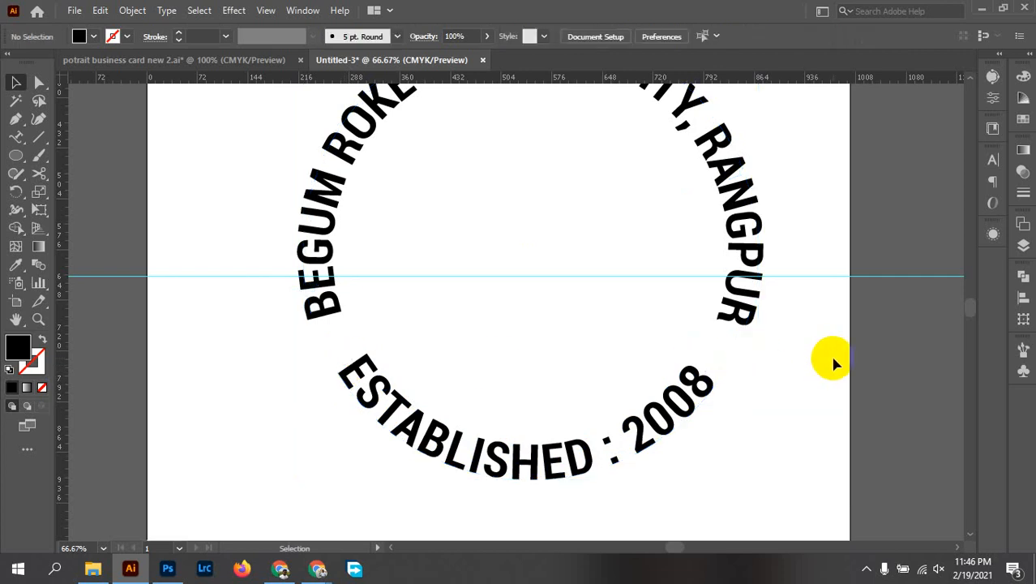
{"action": "scroll", "coordinate": [814, 370], "scroll_direction": "down", "scroll_amount": 3}
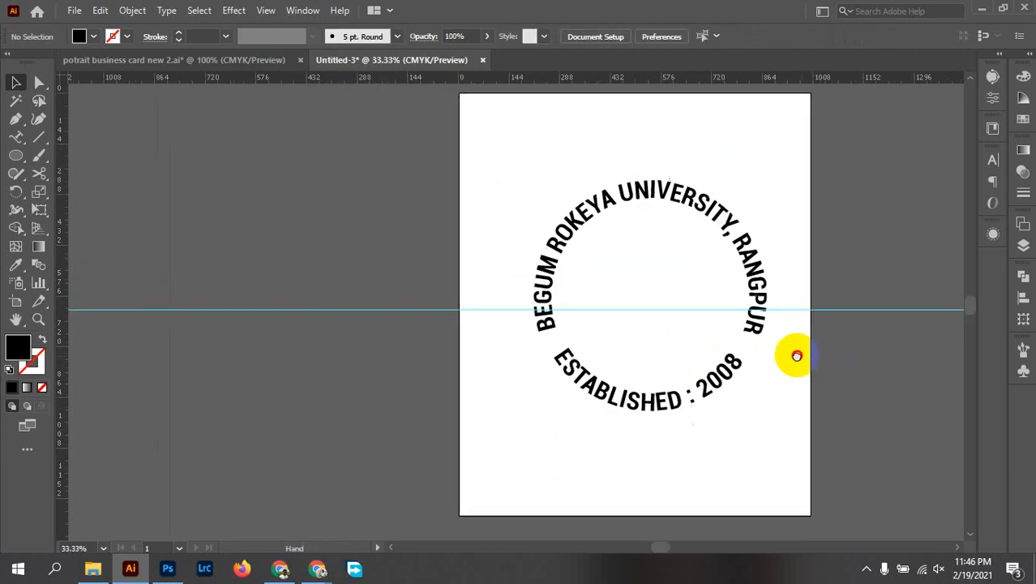
{"action": "left_click_drag", "start_coordinate": [501, 181], "coordinate": [694, 429]}
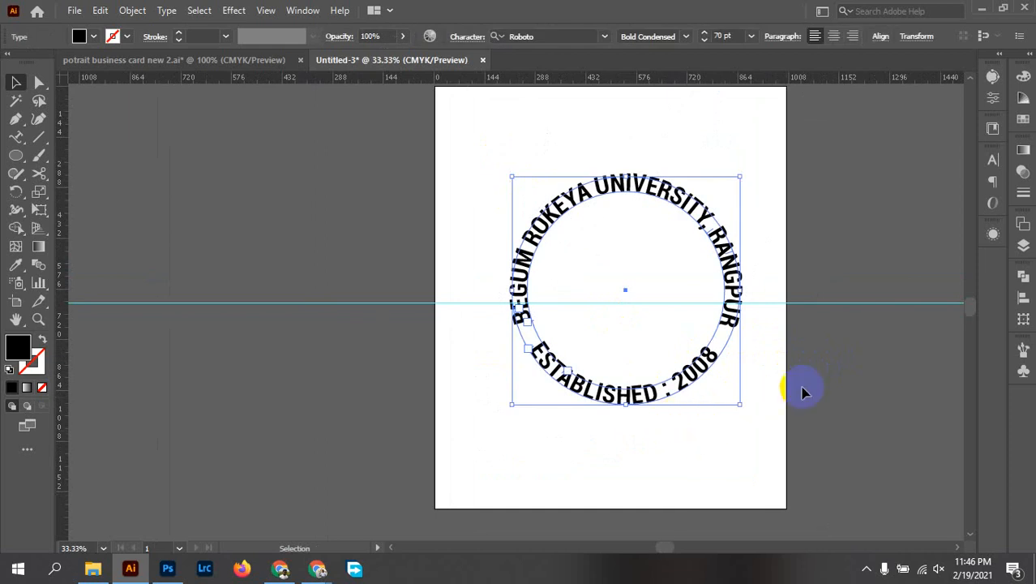
{"action": "left_click", "coordinate": [847, 264]}
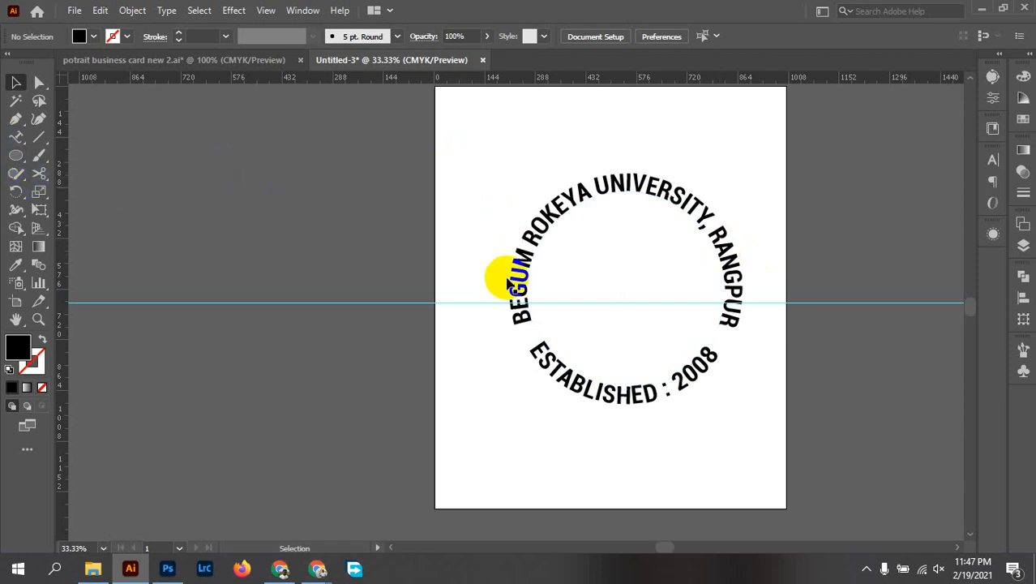
Draw a filled circle outward from the text's center, larger than the circular lettering, and send it behind both texts.
{"action": "key", "text": "l"}
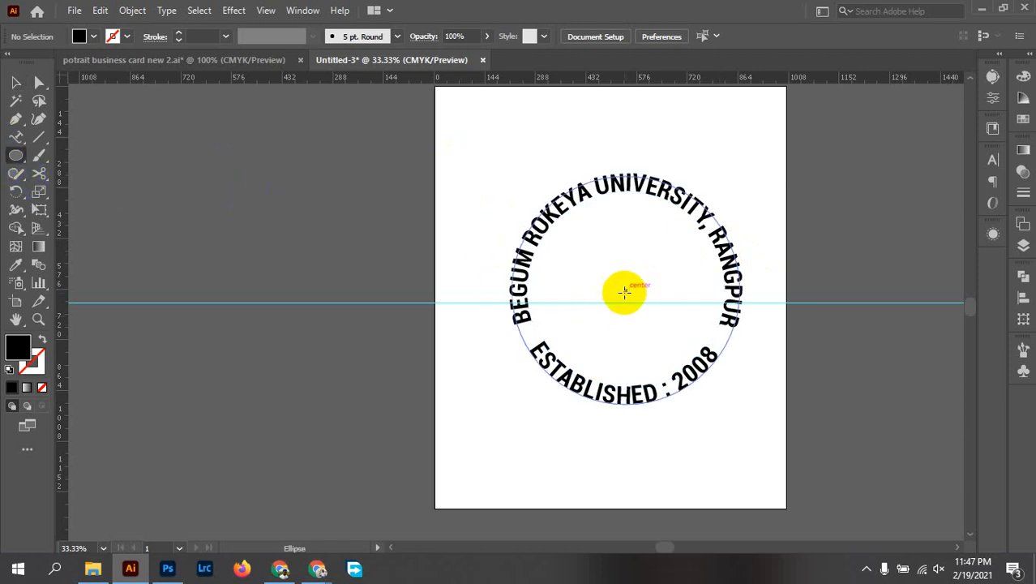
{"action": "mouse_move", "coordinate": [624, 292]}
{"action": "left_mouse_down"}
{"action": "mouse_move", "coordinate": [694, 399]}
{"action": "mouse_move", "coordinate": [772, 399]}
{"action": "left_mouse_up"}
{"action": "right_click", "coordinate": [688, 308]}
{"action": "mouse_move", "coordinate": [759, 476]}
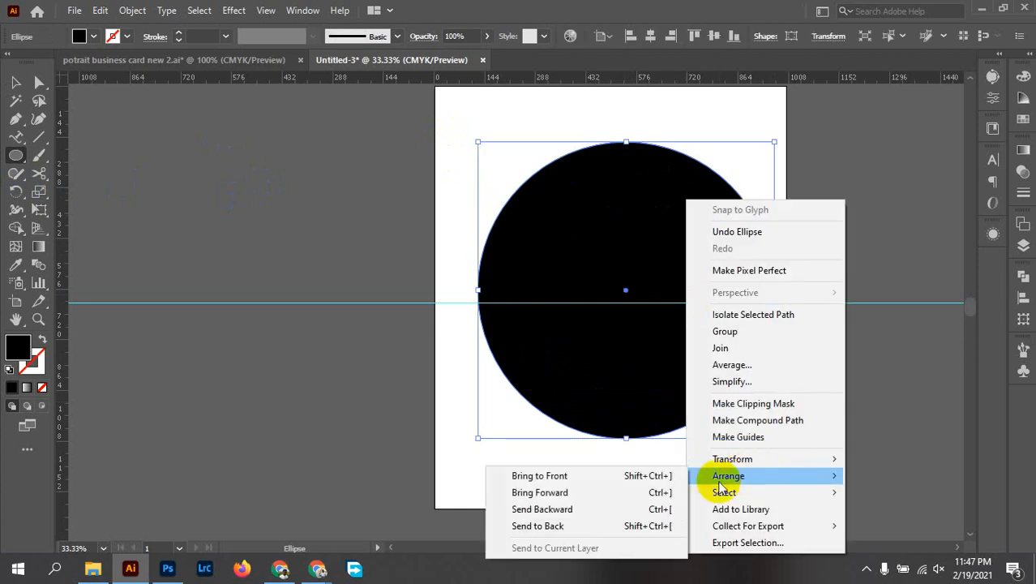
{"action": "left_click", "coordinate": [567, 525]}
Change the background circle's fill from the swatches to bright light blue.
{"action": "left_click", "coordinate": [79, 36]}
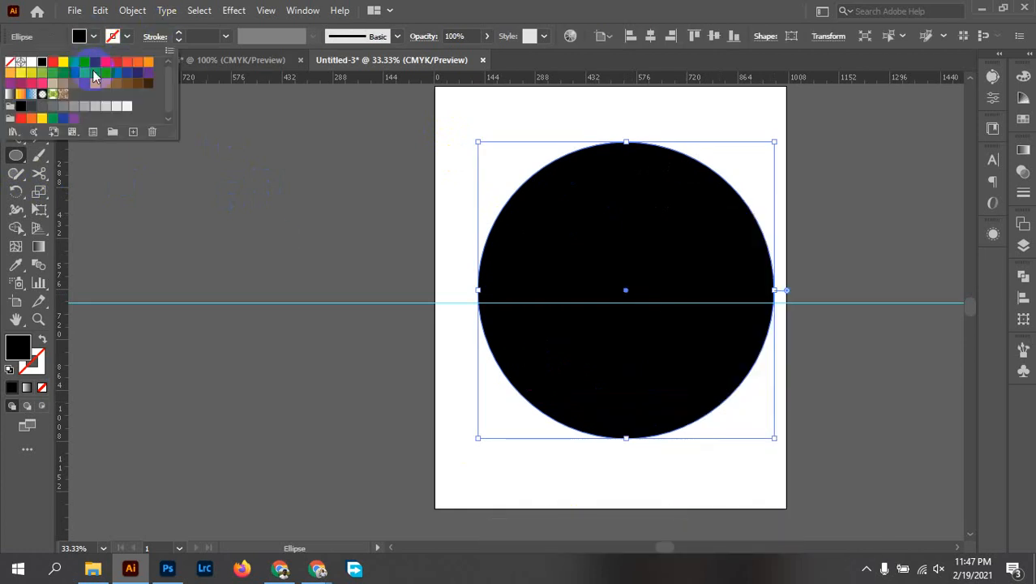
{"action": "left_click", "coordinate": [87, 69]}
{"action": "left_click", "coordinate": [523, 258]}
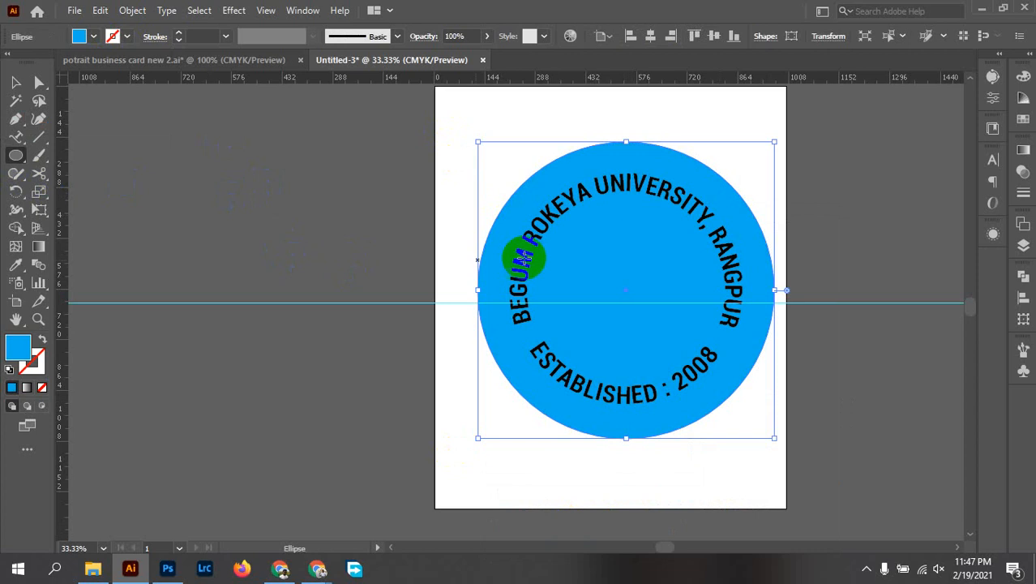
Shrink the light blue circle about its center until only a narrow margin remains outside the lettering.
{"action": "left_click_drag", "start_coordinate": [775, 143], "coordinate": [518, 390]}
{"action": "key", "text": "v"}
{"action": "left_click", "coordinate": [774, 149]}
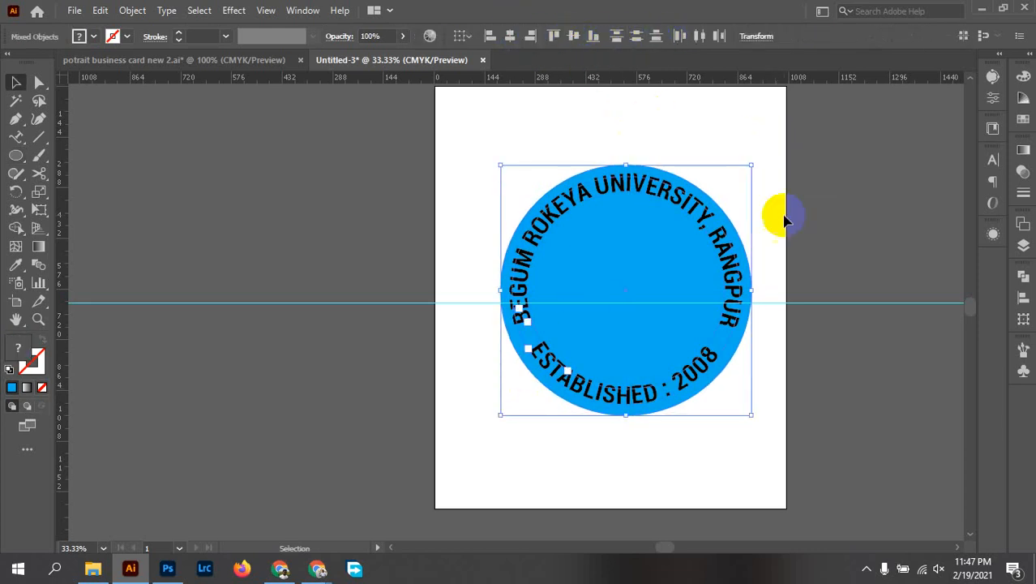
{"action": "left_click", "coordinate": [756, 236]}
Scale the light blue circle down slightly more about its center, tightening the margin beyond "RANGPUR", and deselect it.
{"action": "left_click_drag", "start_coordinate": [770, 262], "coordinate": [755, 227]}
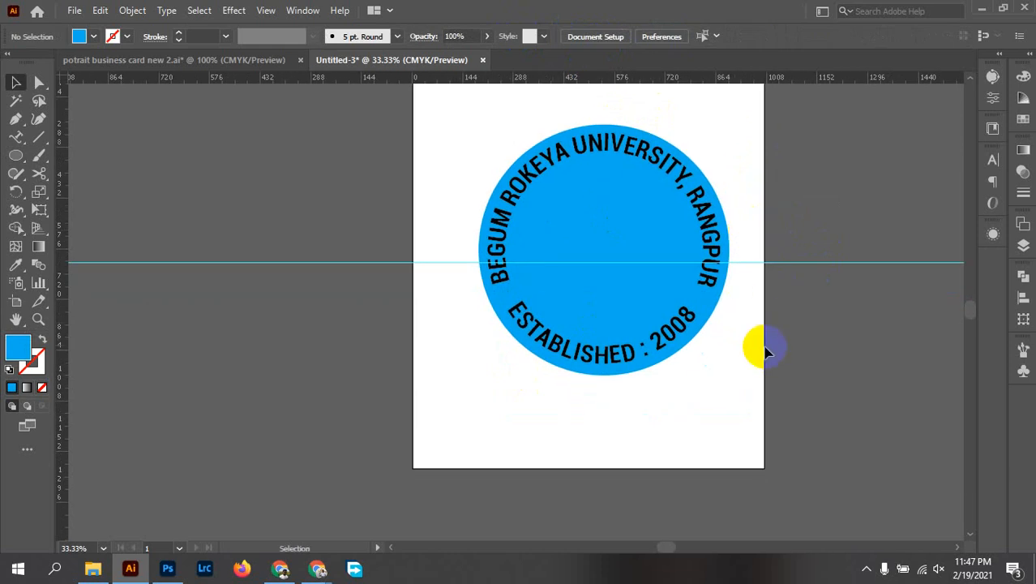
{"action": "left_click_drag", "start_coordinate": [683, 346], "coordinate": [680, 183]}
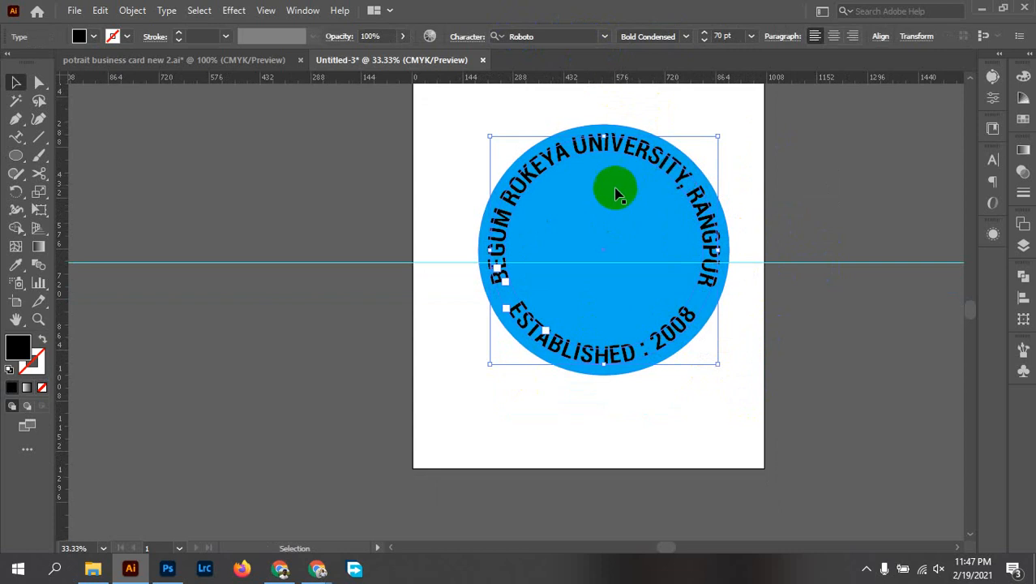
{"action": "left_click", "coordinate": [736, 247]}
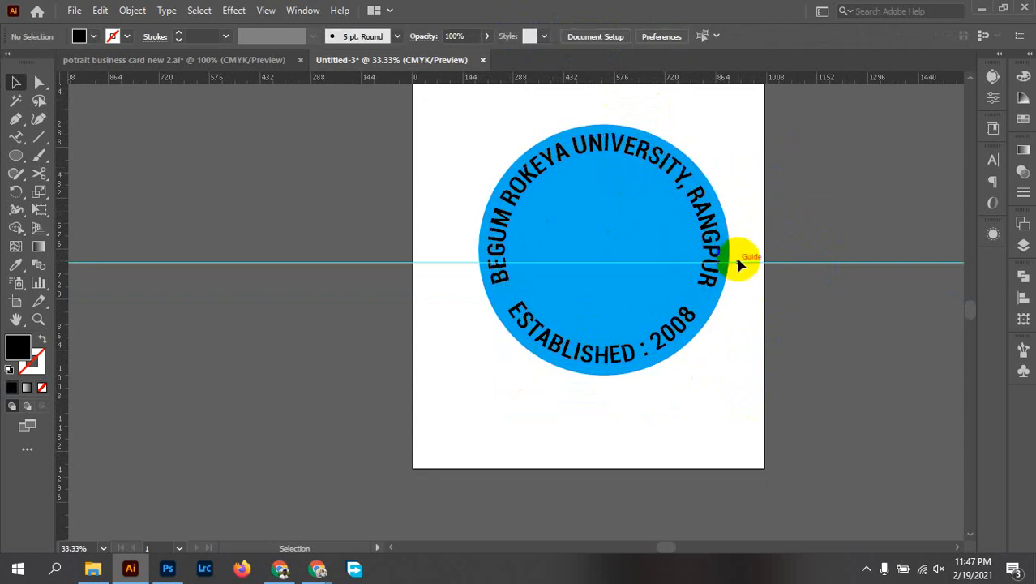
{"action": "scroll", "coordinate": [738, 264], "scroll_direction": "up", "scroll_amount": 3}
{"action": "left_click", "coordinate": [702, 277]}
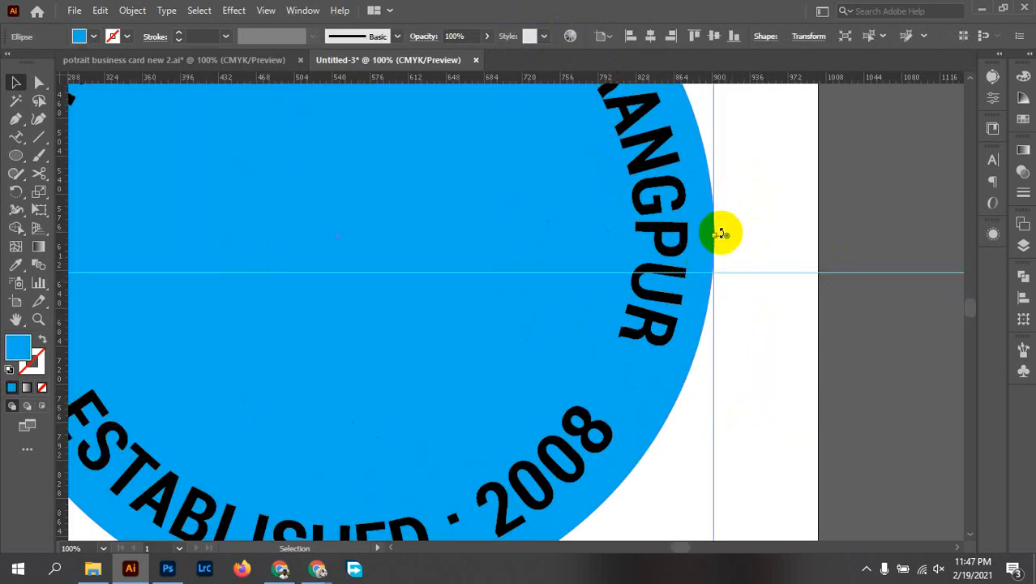
{"action": "left_click_drag", "start_coordinate": [719, 235], "coordinate": [700, 232]}
{"action": "left_click", "coordinate": [803, 203]}
{"action": "scroll", "coordinate": [797, 211], "scroll_direction": "down", "scroll_amount": 3}
{"action": "scroll", "coordinate": [797, 211], "scroll_direction": "down", "scroll_amount": 2}
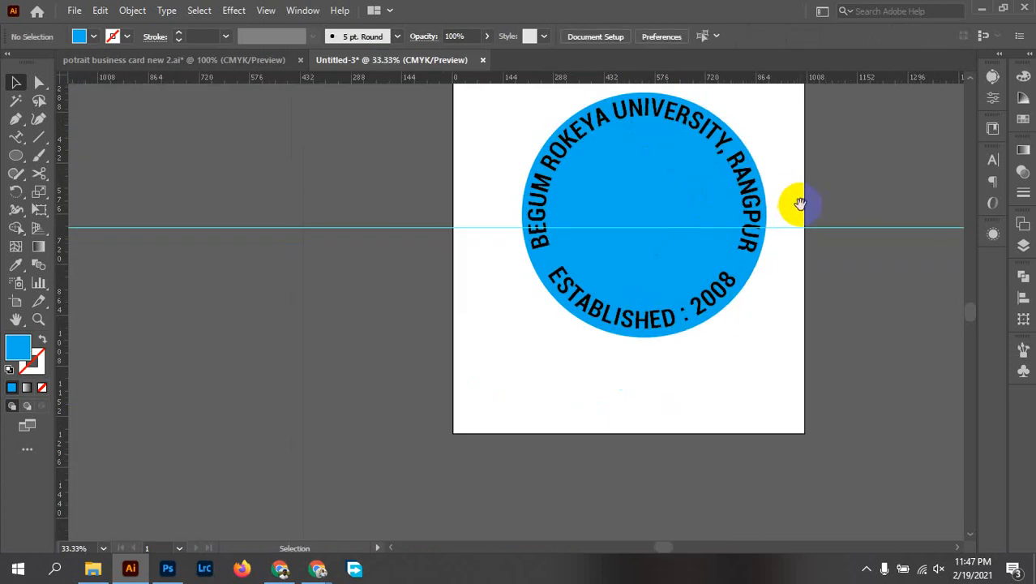
Copy the light blue circle, paste it in front, and fill the copy with dark blue.
{"action": "left_click", "coordinate": [586, 247]}
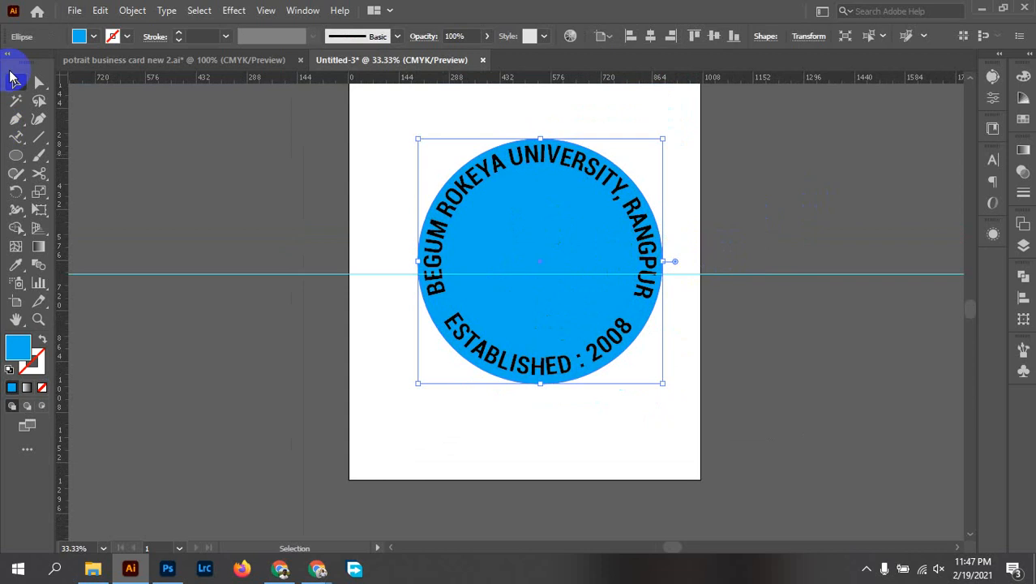
{"action": "left_click", "coordinate": [100, 11]}
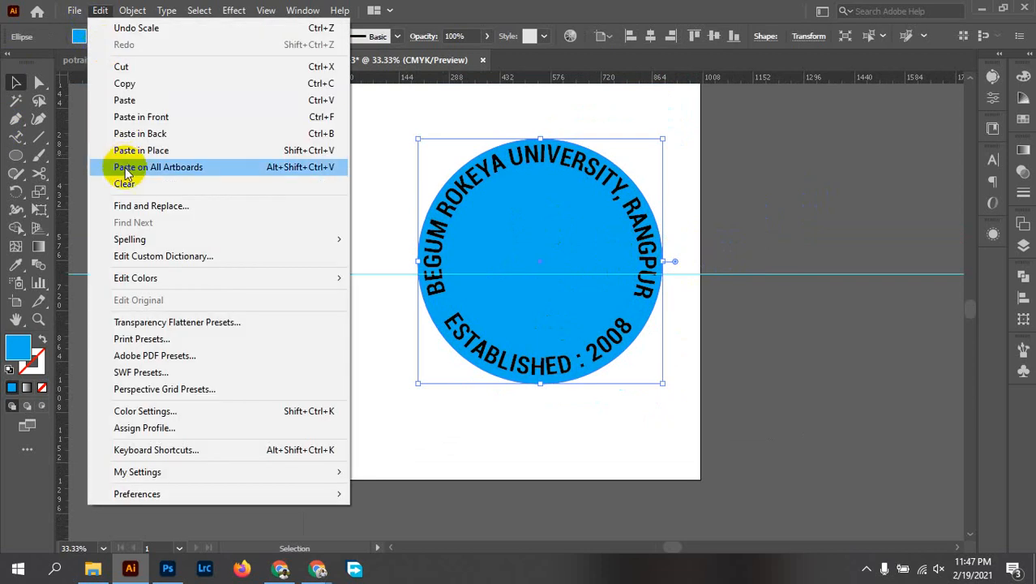
{"action": "left_click", "coordinate": [127, 82]}
{"action": "left_click", "coordinate": [100, 10]}
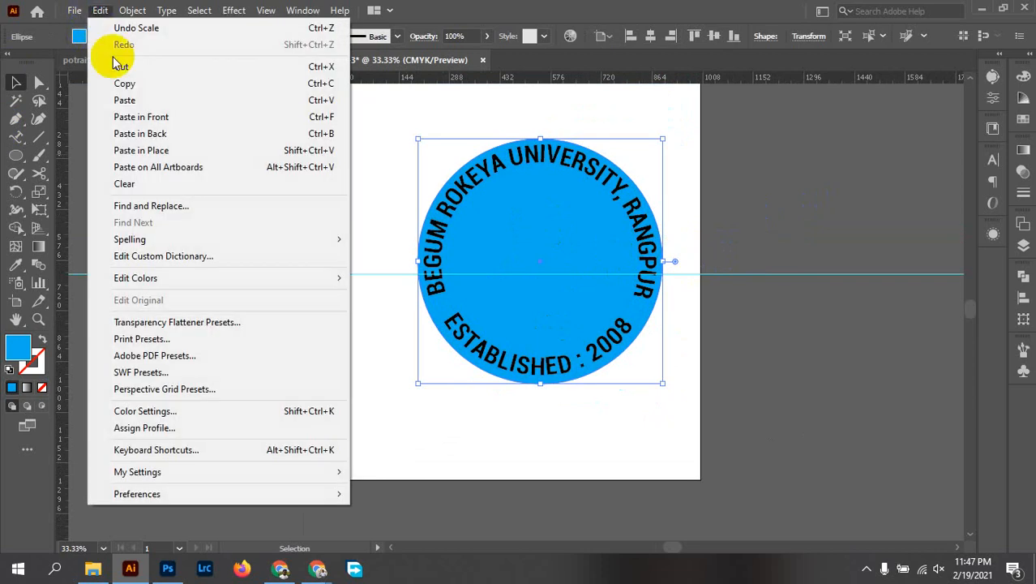
{"action": "left_click", "coordinate": [173, 117]}
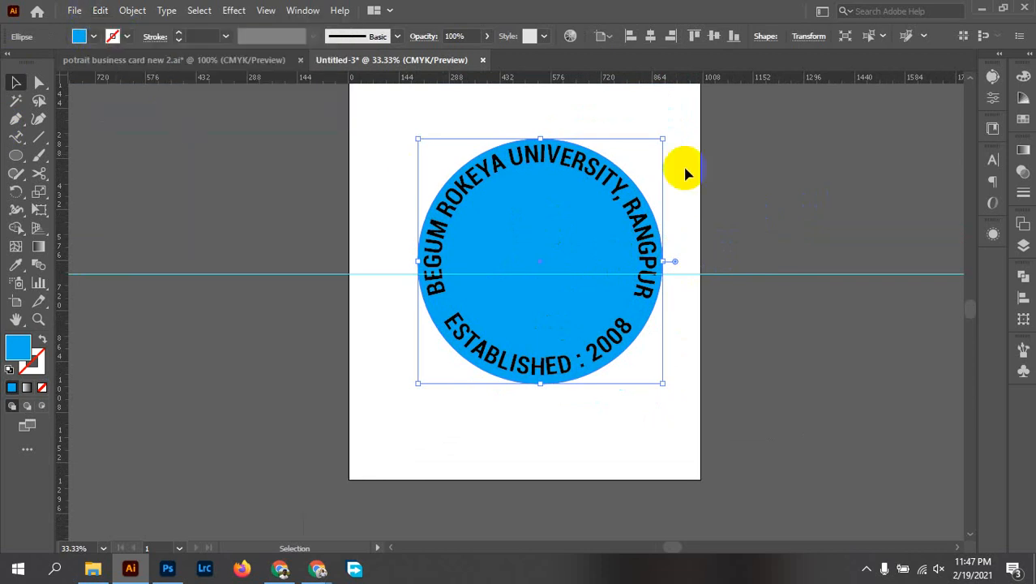
{"action": "left_click", "coordinate": [79, 36]}
{"action": "left_click", "coordinate": [96, 63]}
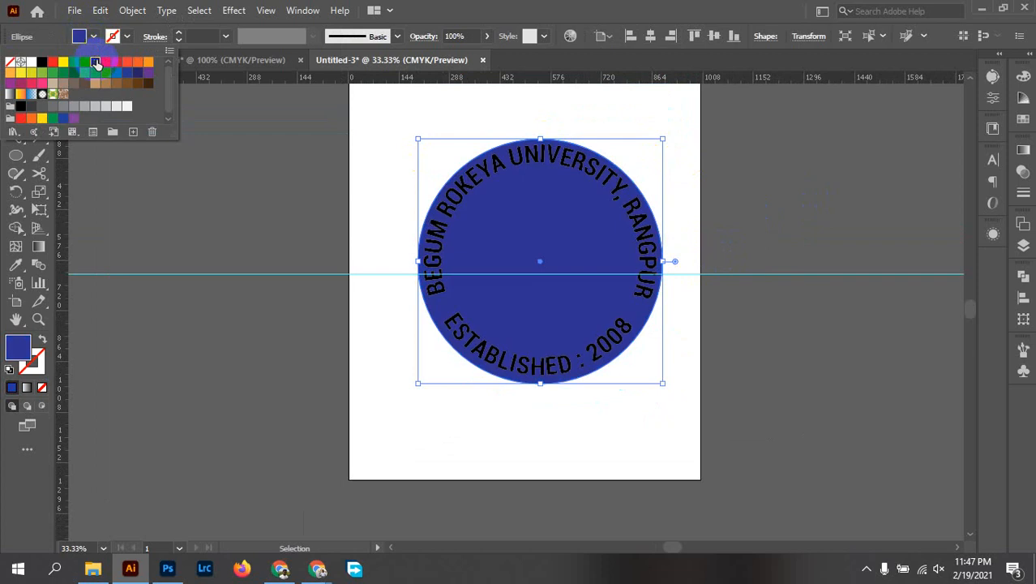
Scale the dark blue circle down about its center until its edge sits just inside the circular lettering, and deselect it.
{"action": "left_click", "coordinate": [663, 142]}
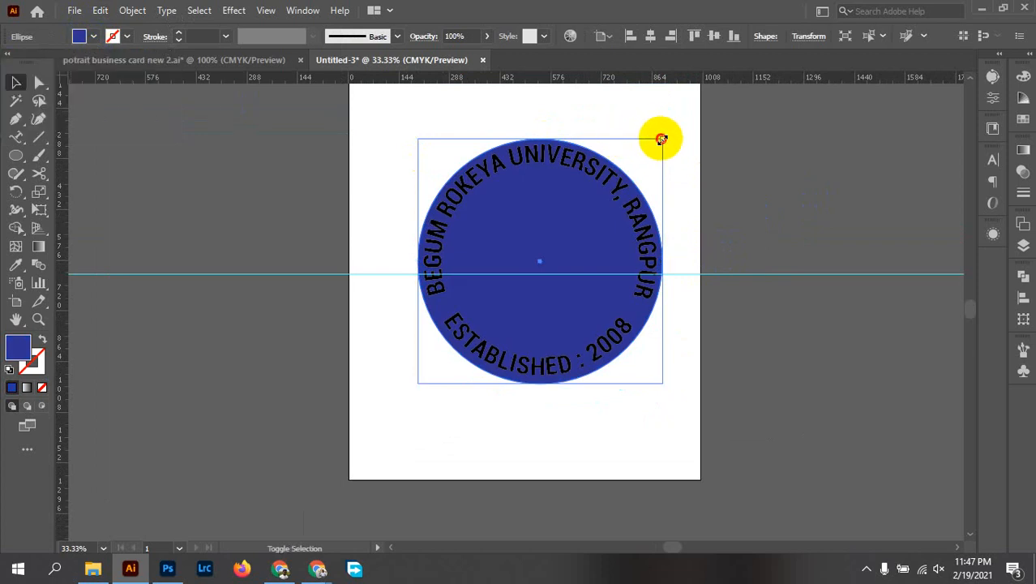
{"action": "left_click_drag", "start_coordinate": [662, 139], "coordinate": [636, 167]}
{"action": "scroll", "coordinate": [623, 195], "scroll_direction": "up", "scroll_amount": 3}
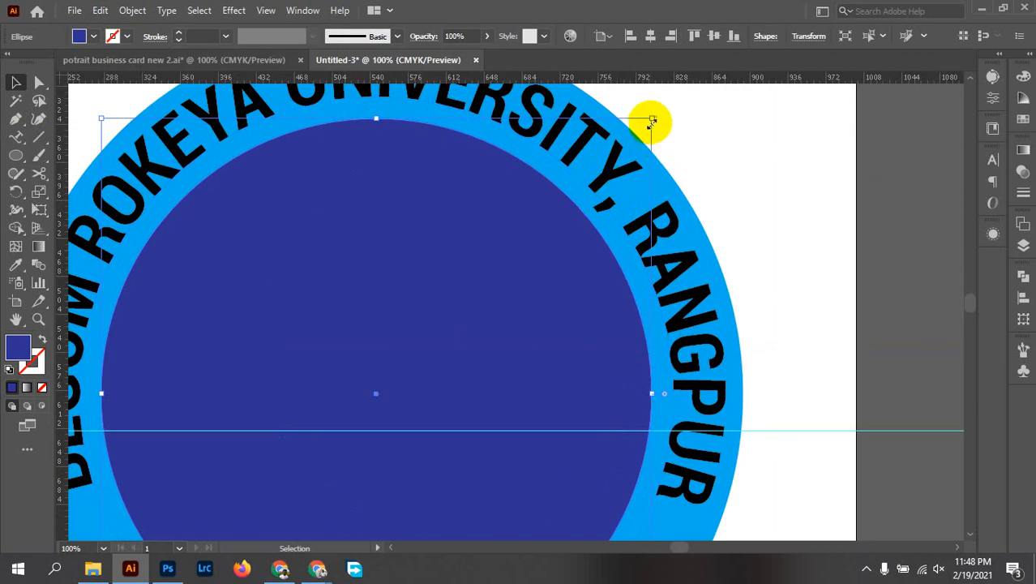
{"action": "left_click_drag", "start_coordinate": [651, 119], "coordinate": [660, 110]}
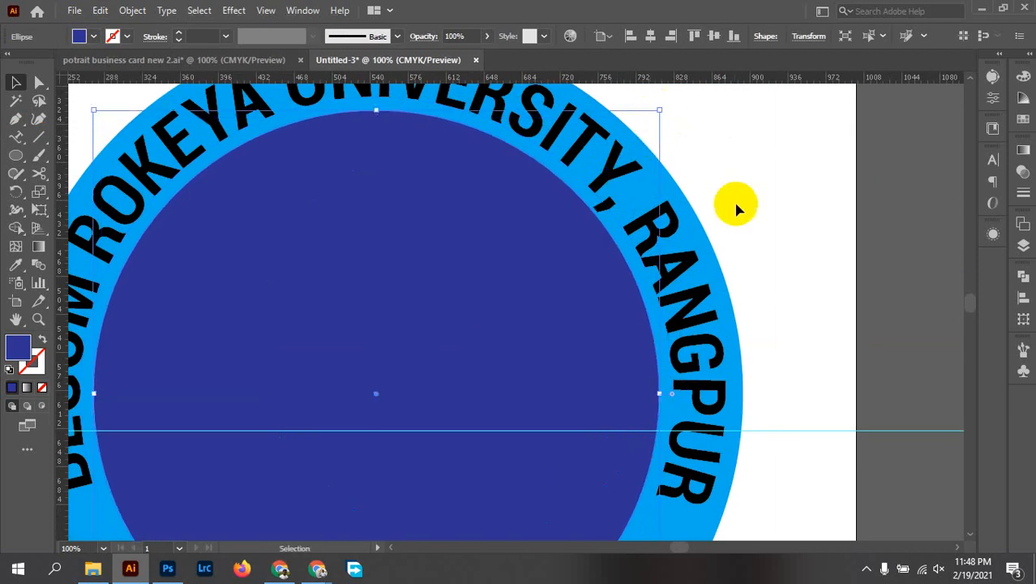
{"action": "scroll", "coordinate": [734, 199], "scroll_direction": "down", "scroll_amount": 2}
{"action": "left_click", "coordinate": [755, 197]}
{"action": "left_click_drag", "start_coordinate": [810, 271], "coordinate": [679, 233]}
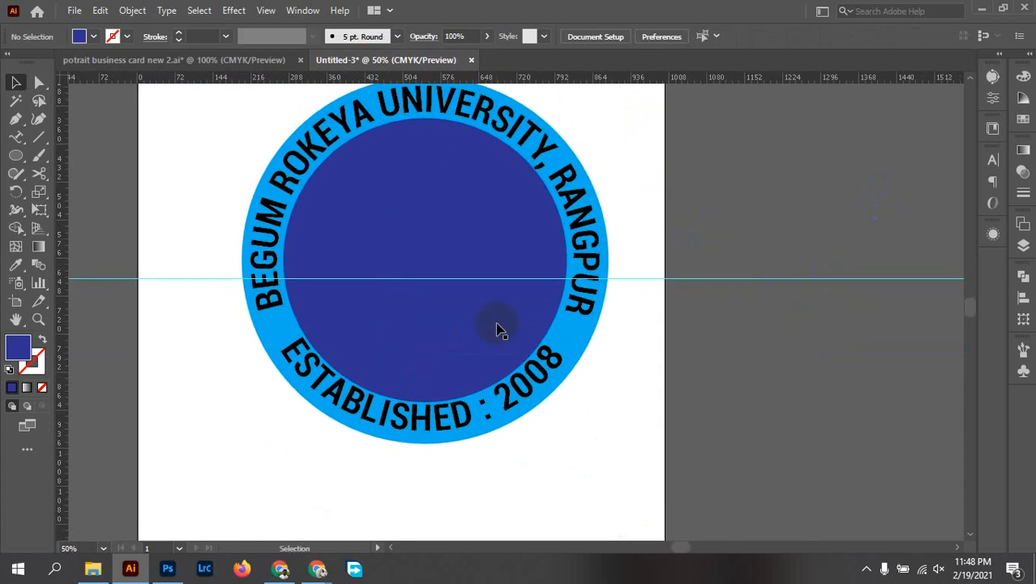
Try to cut the dark blue circle out of the light blue circle with Shape Builder, and undo the cut.
{"action": "left_click", "coordinate": [588, 325]}
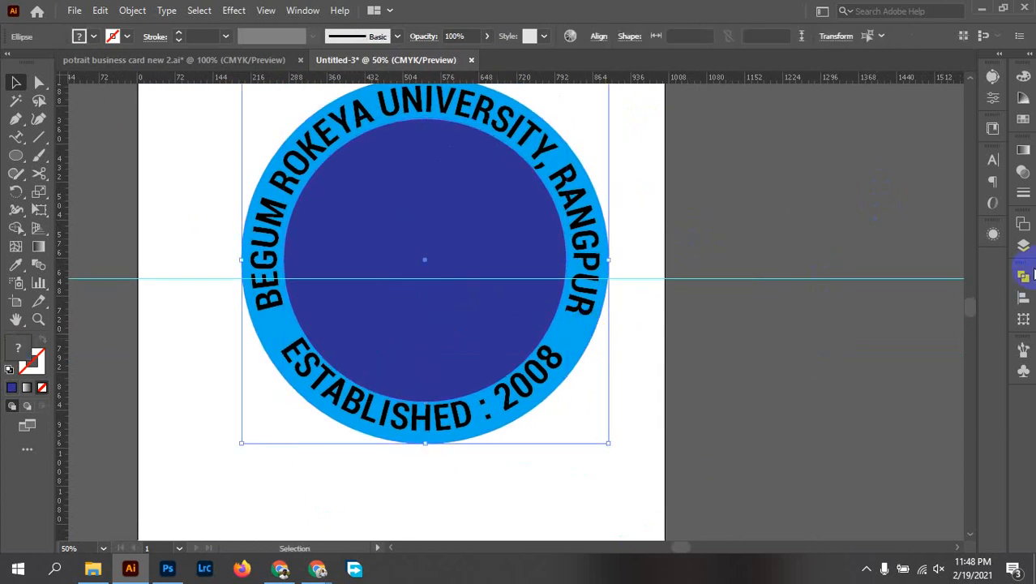
{"action": "left_click", "coordinate": [1026, 275]}
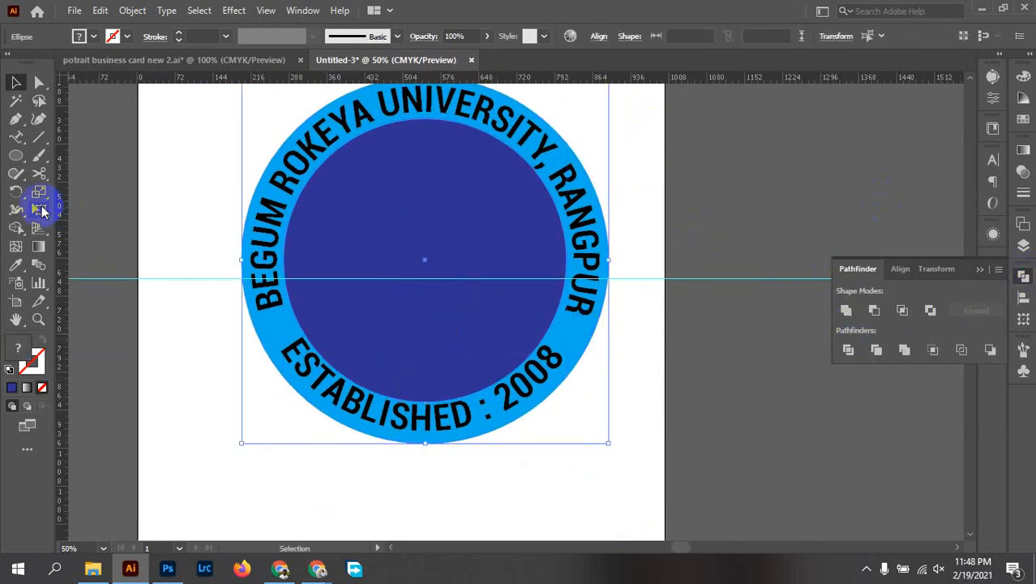
{"action": "left_click", "coordinate": [16, 228]}
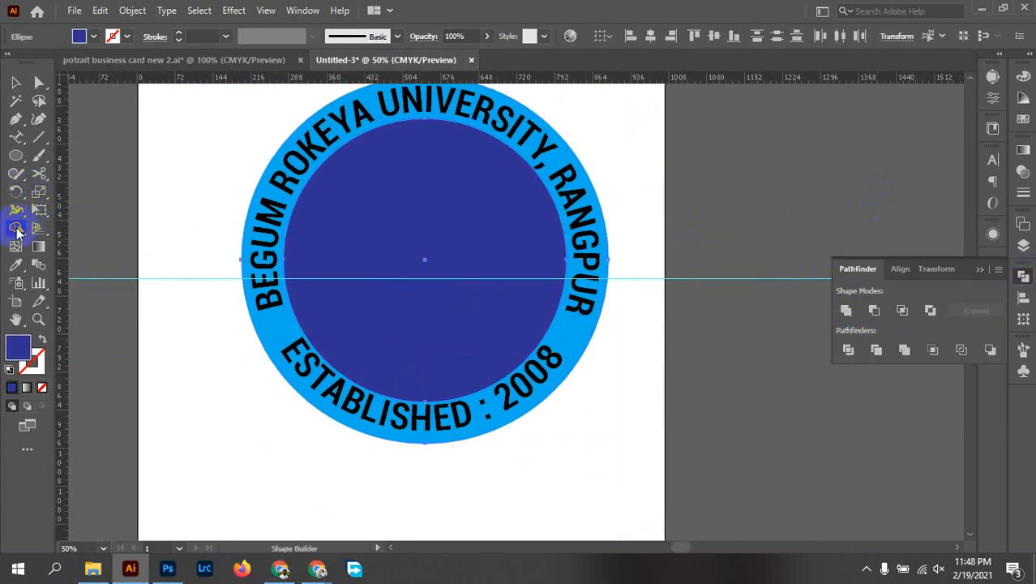
{"action": "left_click", "coordinate": [401, 234], "text": "alt"}
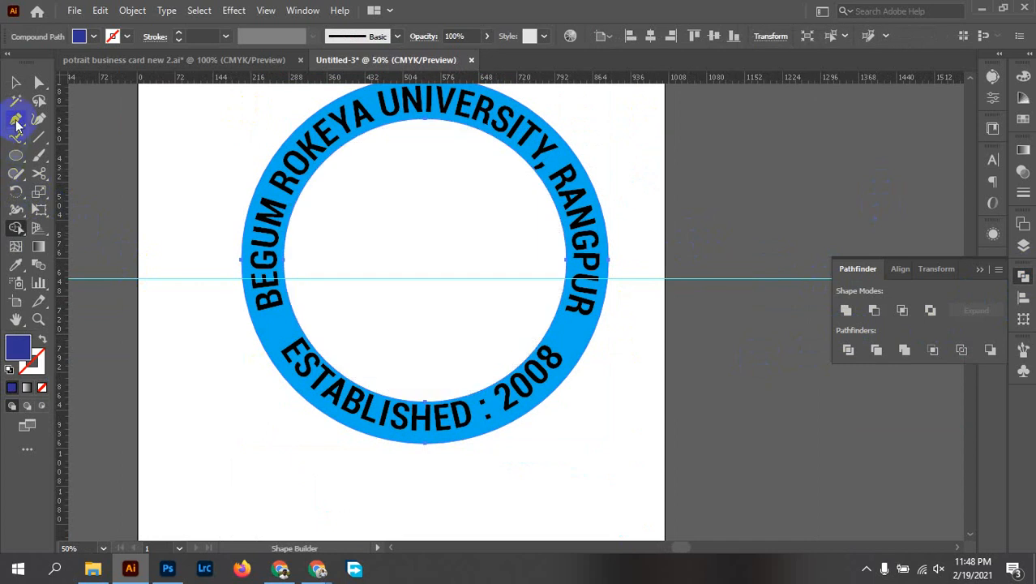
{"action": "left_click", "coordinate": [14, 85]}
{"action": "left_click", "coordinate": [634, 216]}
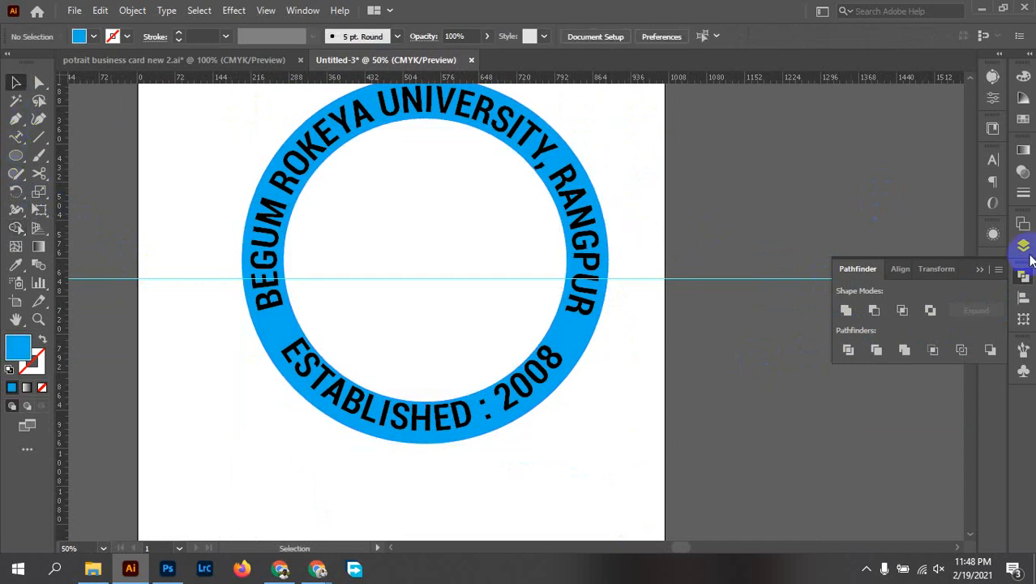
{"action": "left_click", "coordinate": [843, 302]}
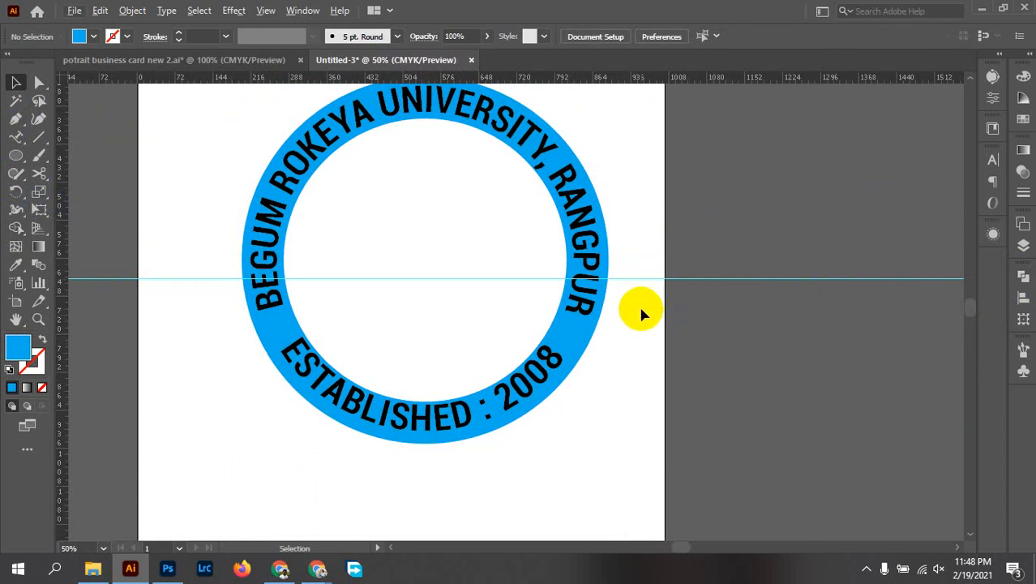
{"action": "key", "text": "ctrl+z"}
{"action": "left_click", "coordinate": [677, 275]}
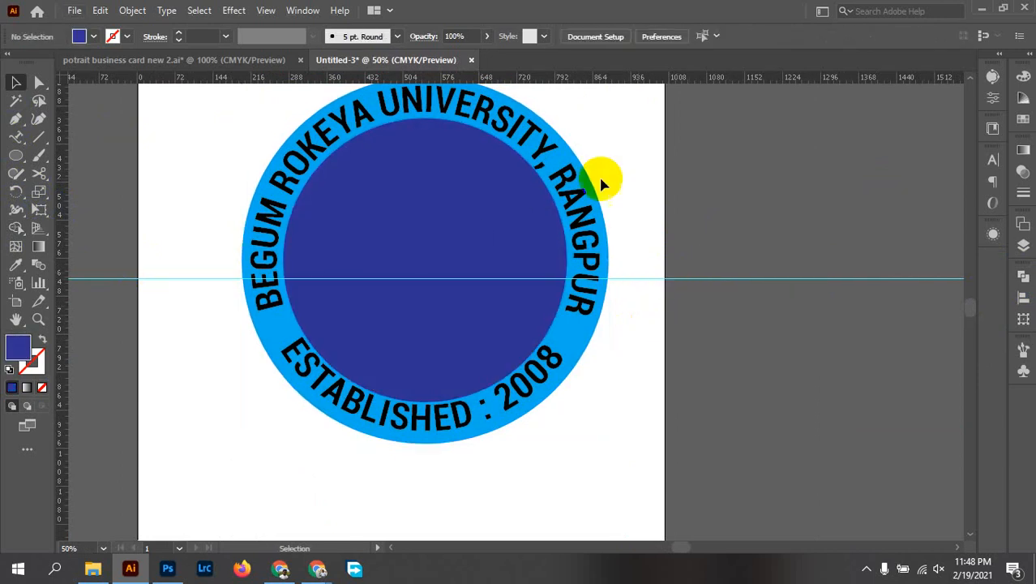
Align both circles and both circular texts to a common horizontal and vertical center.
{"action": "left_click_drag", "start_coordinate": [632, 139], "coordinate": [185, 459]}
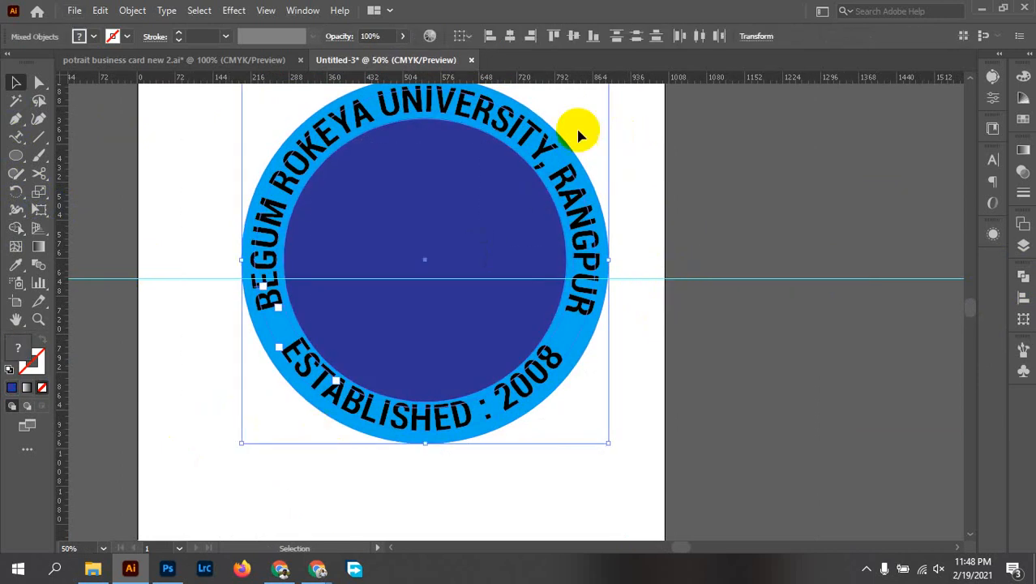
{"action": "left_click", "coordinate": [509, 36]}
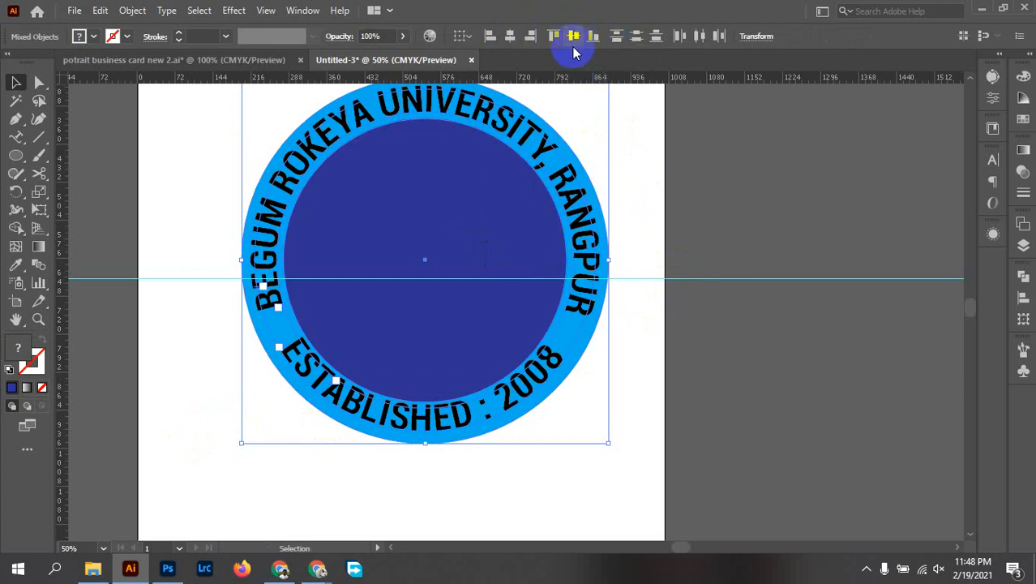
{"action": "left_click", "coordinate": [691, 219]}
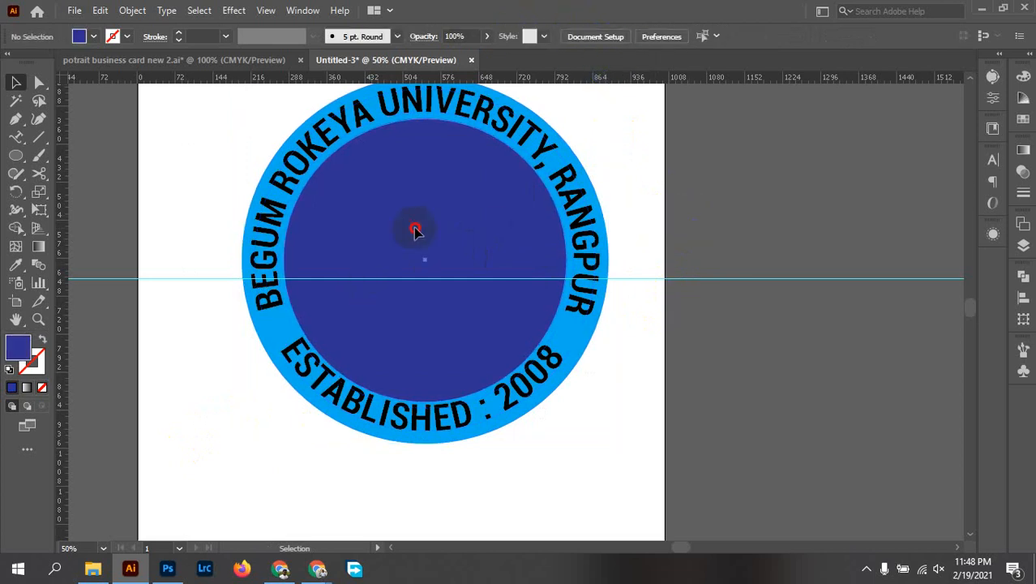
Shrink the dark blue inner circle slightly and re-center it horizontally and vertically with the outer circle and both texts.
{"action": "left_click_drag", "start_coordinate": [415, 232], "coordinate": [411, 231]}
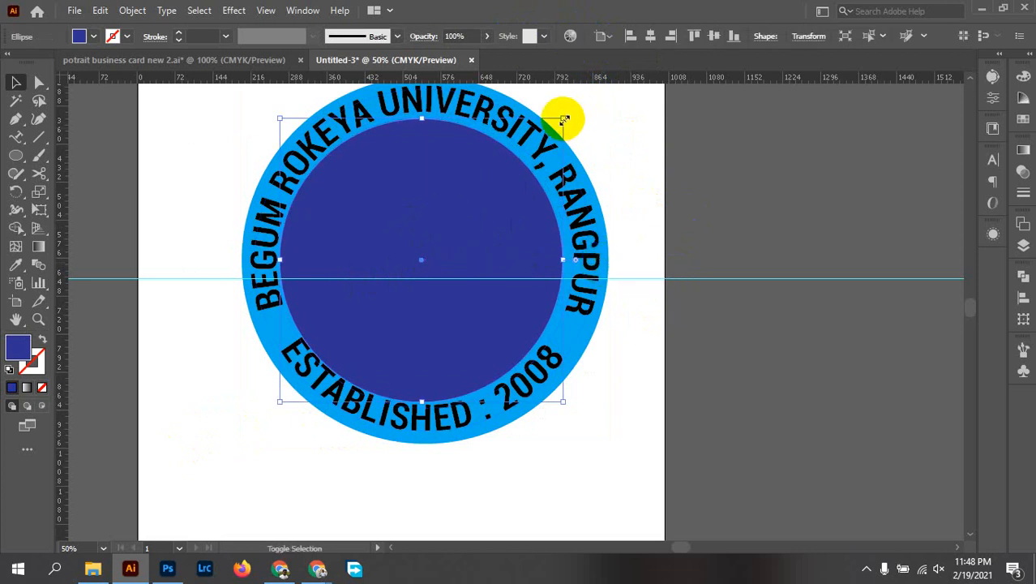
{"action": "left_click_drag", "start_coordinate": [564, 120], "coordinate": [559, 122]}
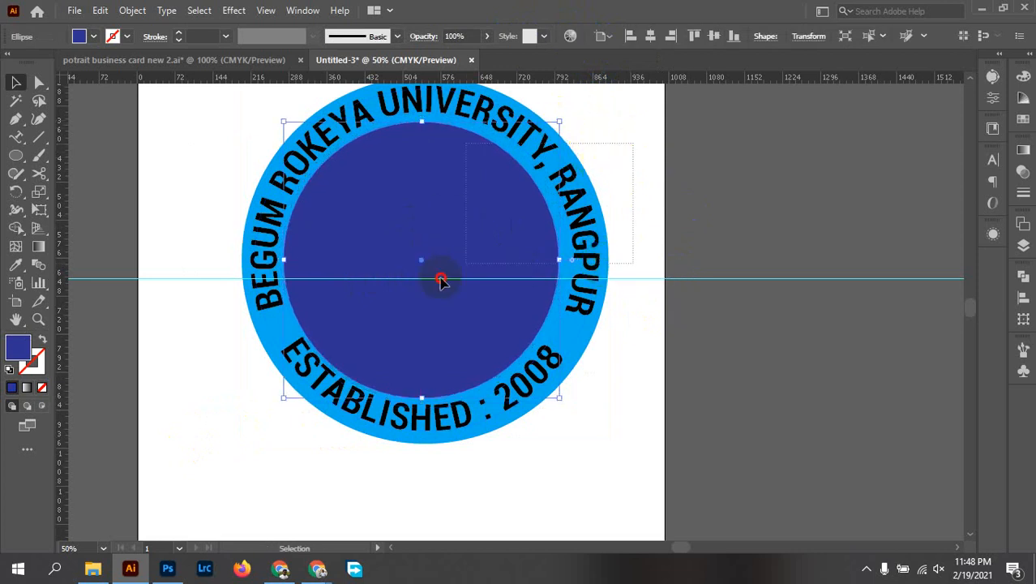
{"action": "left_click_drag", "start_coordinate": [441, 280], "coordinate": [177, 425]}
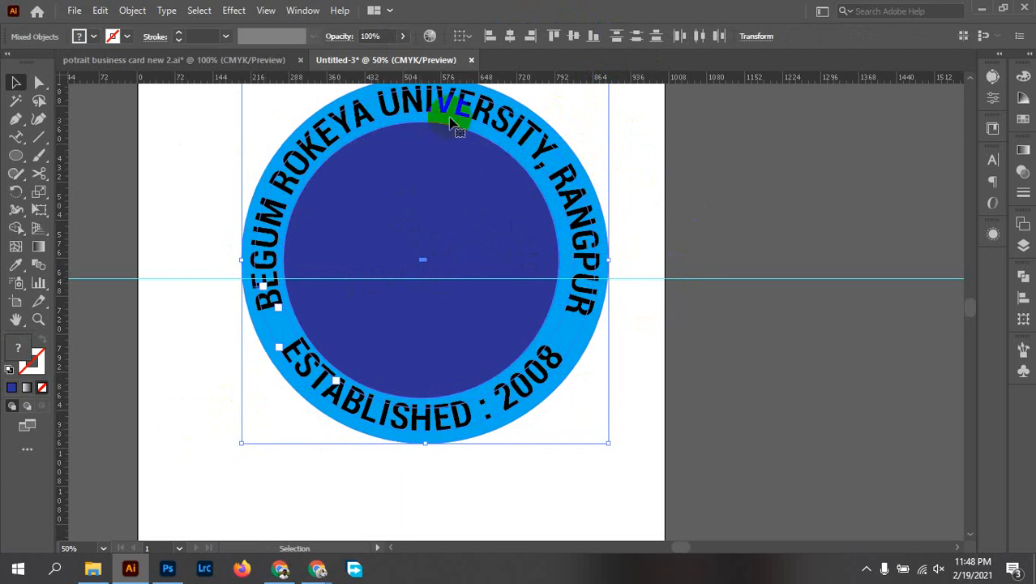
{"action": "left_click", "coordinate": [508, 36]}
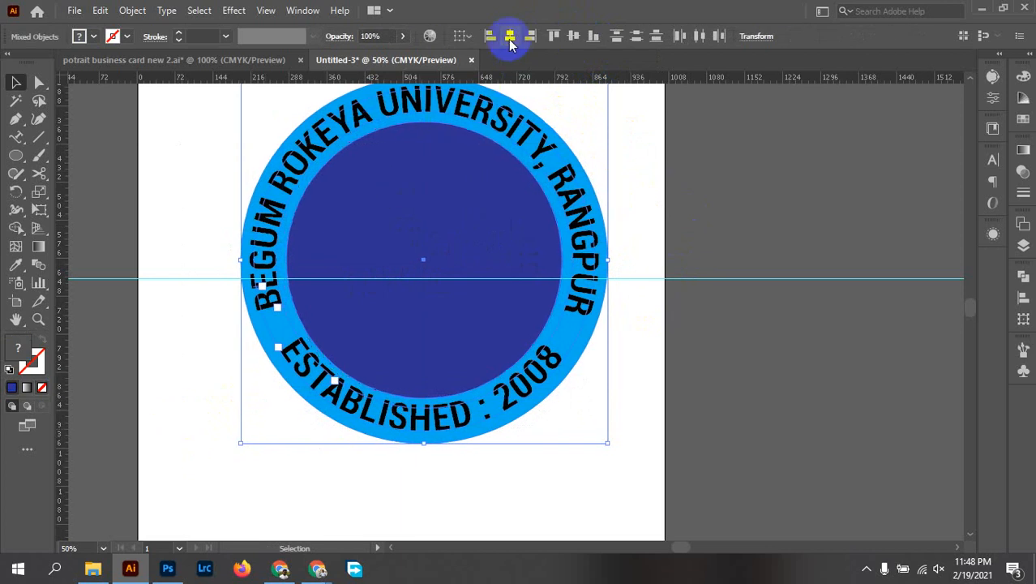
{"action": "left_click", "coordinate": [573, 37]}
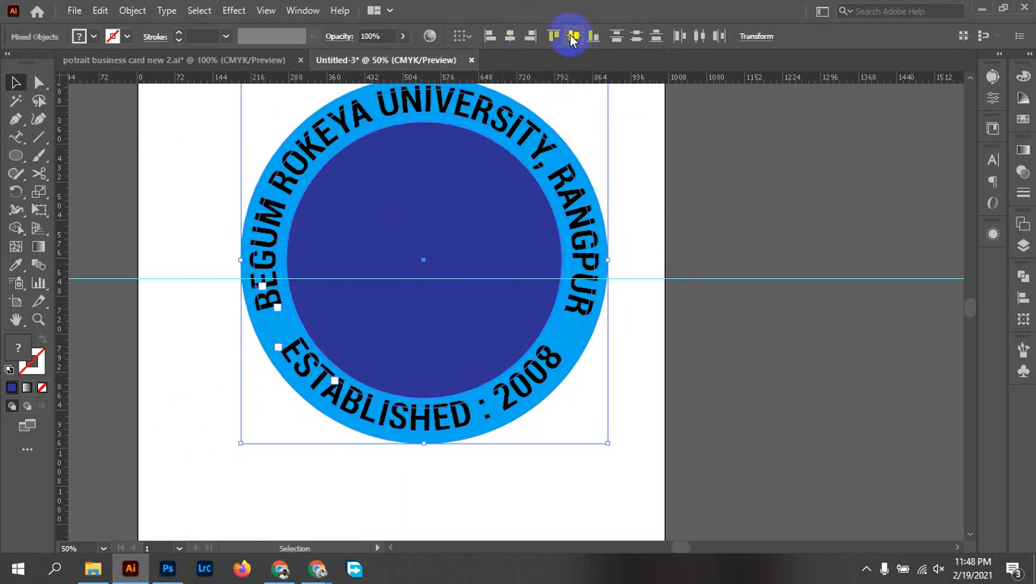
{"action": "left_click", "coordinate": [762, 179]}
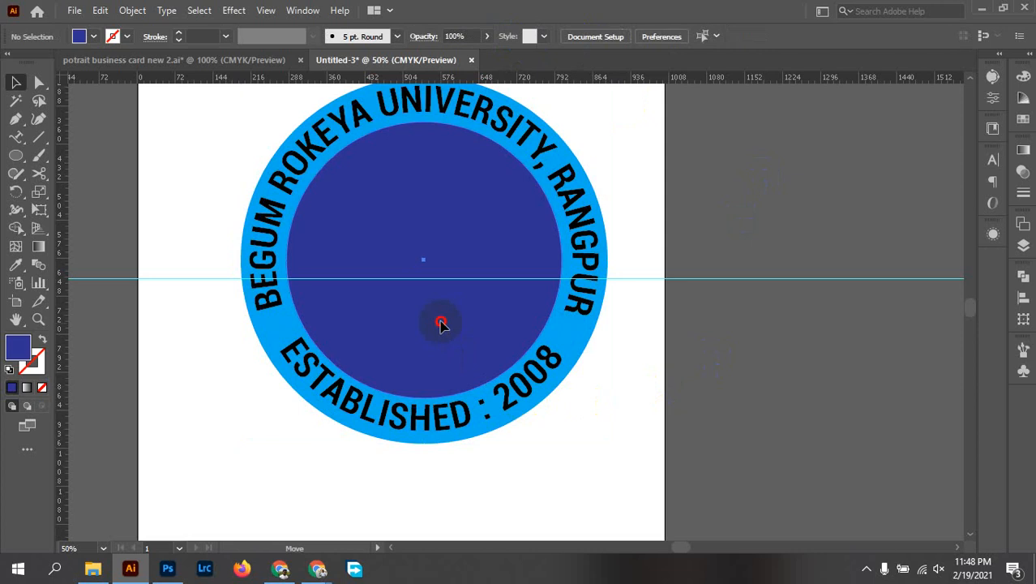
Separate the "ESTABLISHED : 2008" and "BEGUM ROKEYA UNIVERSITY, RANGPUR" circular texts from the two blue circles, moving one to each side.
{"action": "left_click_drag", "start_coordinate": [440, 324], "coordinate": [442, 321]}
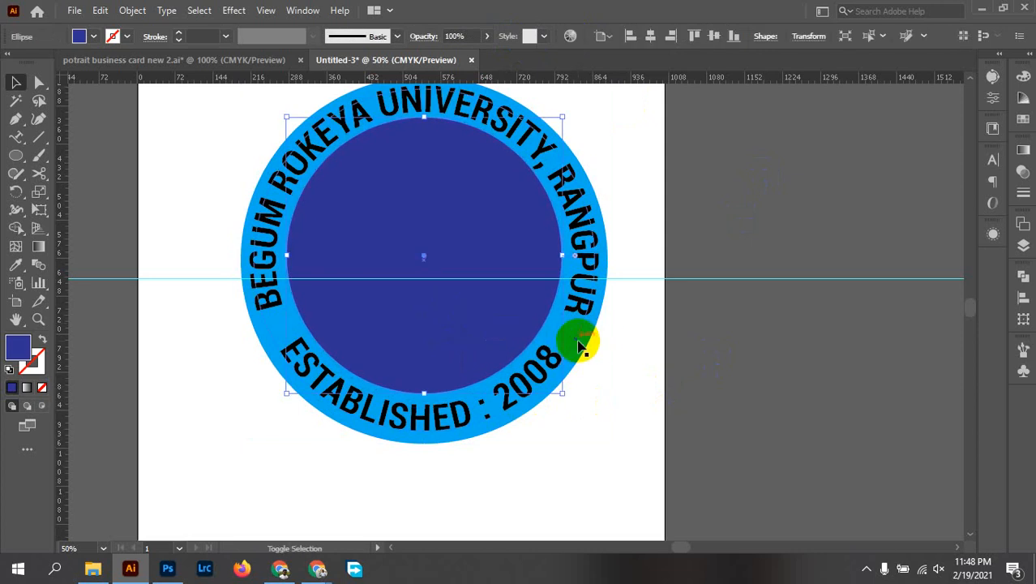
{"action": "left_click", "coordinate": [593, 347], "text": "shift"}
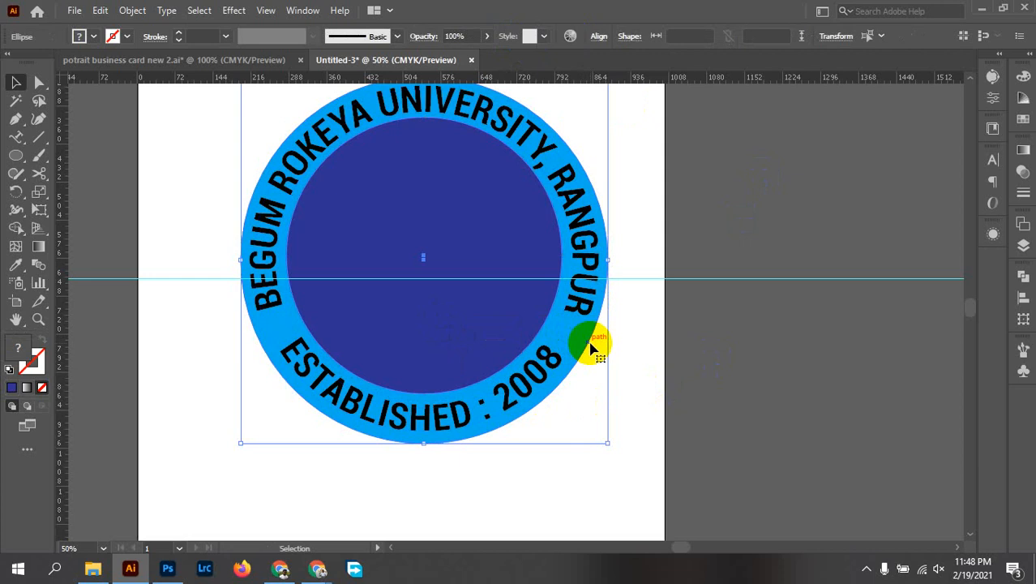
{"action": "left_click_drag", "start_coordinate": [593, 347], "coordinate": [903, 363]}
{"action": "scroll", "coordinate": [752, 336], "scroll_direction": "down", "scroll_amount": 1}
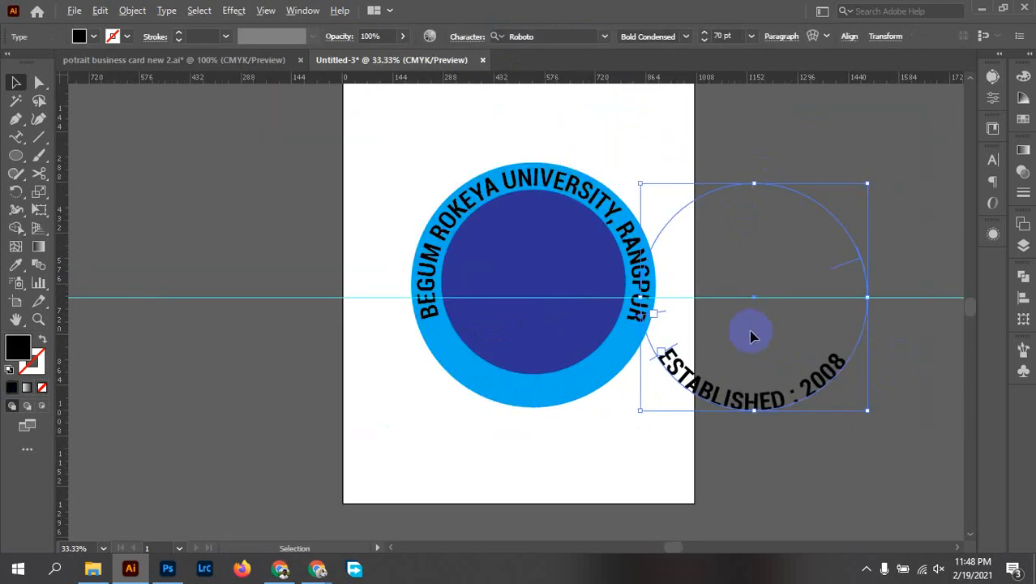
{"action": "left_click_drag", "start_coordinate": [592, 199], "coordinate": [326, 258]}
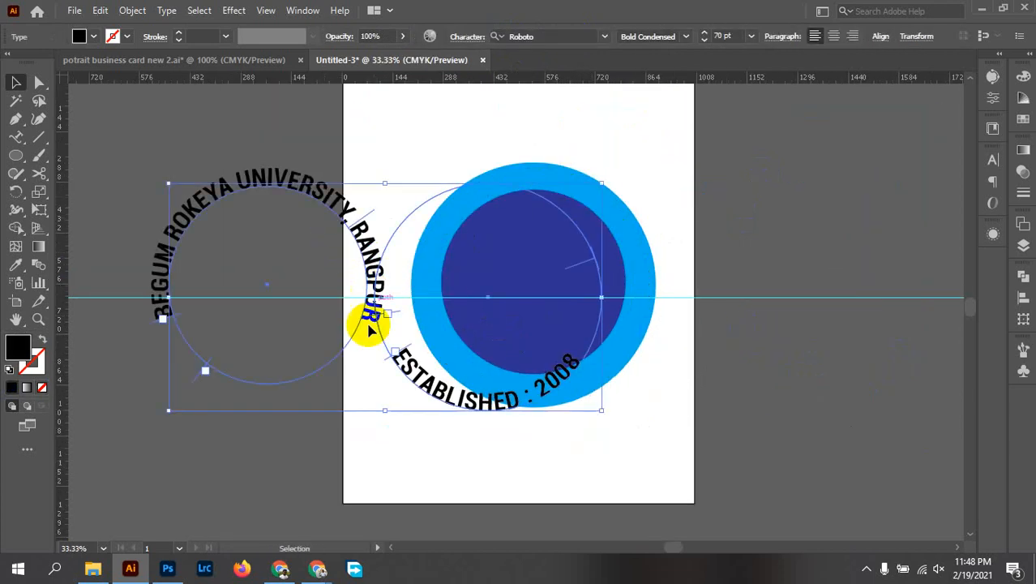
Align the two circular texts to each other on a common horizontal and vertical center.
{"action": "left_click", "coordinate": [895, 47]}
{"action": "left_click", "coordinate": [755, 79]}
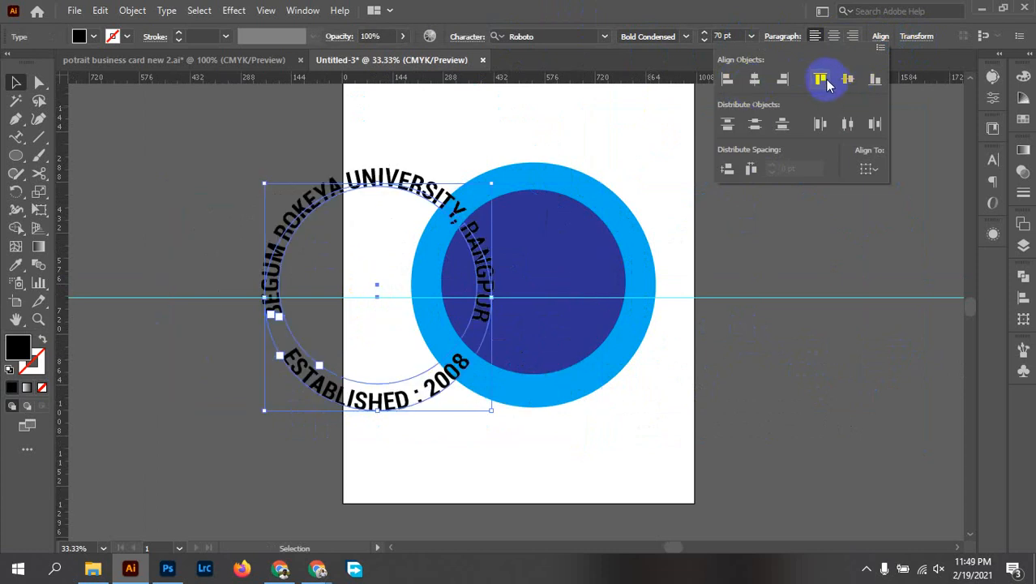
{"action": "left_click", "coordinate": [821, 79]}
{"action": "left_click", "coordinate": [392, 258]}
{"action": "left_click", "coordinate": [373, 235]}
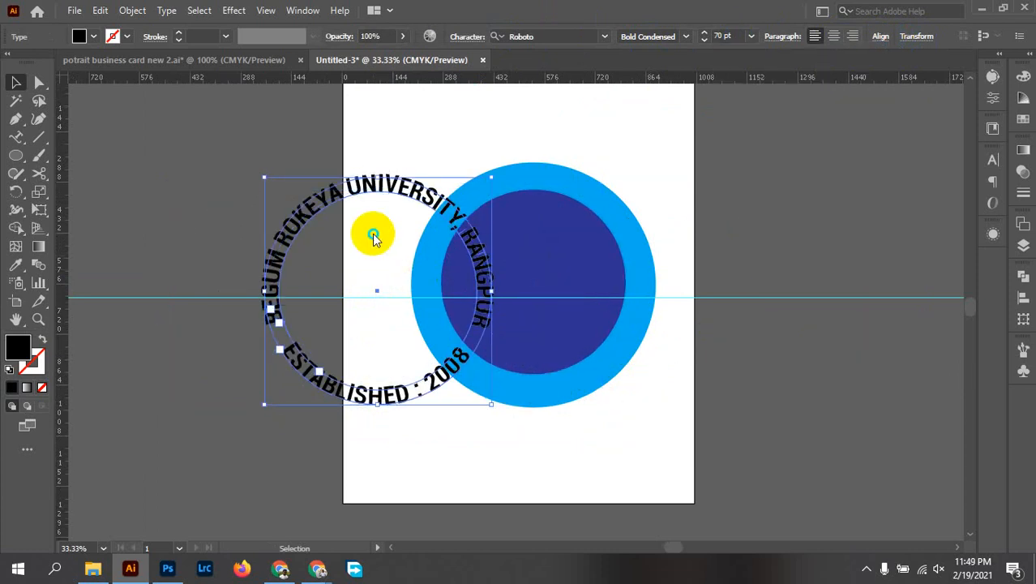
Group the two circular texts and move them off the artboard, clear of the blue circles.
{"action": "right_click", "coordinate": [373, 236]}
{"action": "left_click", "coordinate": [276, 227]}
{"action": "left_click", "coordinate": [197, 176]}
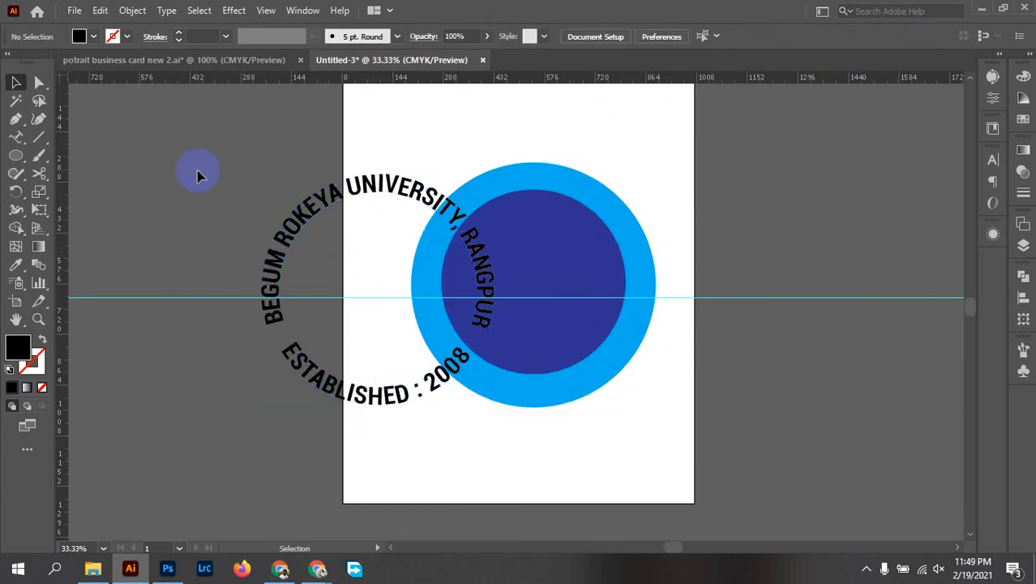
{"action": "left_click_drag", "start_coordinate": [197, 171], "coordinate": [206, 347]}
{"action": "key", "text": "ctrl+g"}
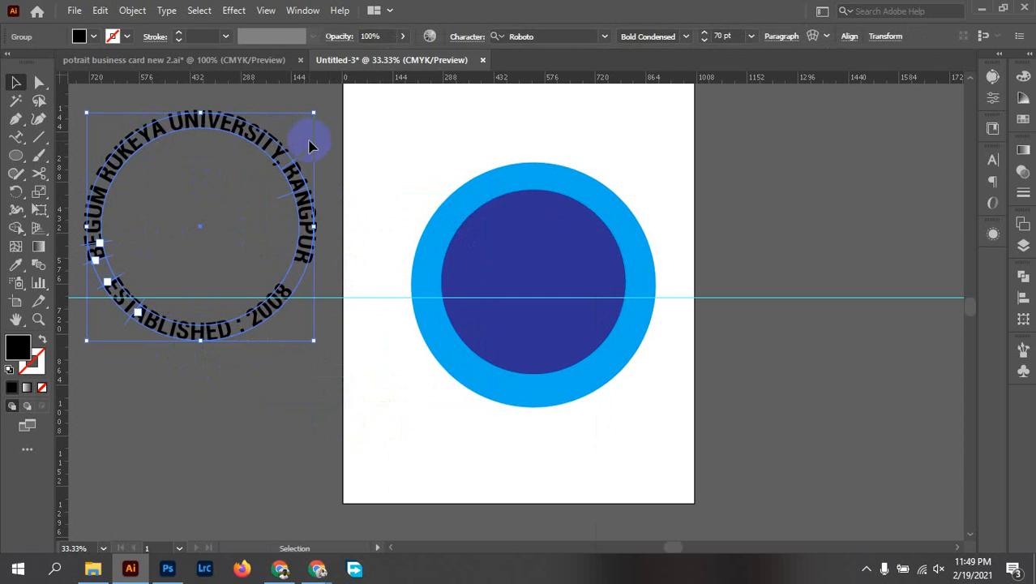
Align the light blue and dark blue circles vertically to a common center.
{"action": "left_click", "coordinate": [608, 228]}
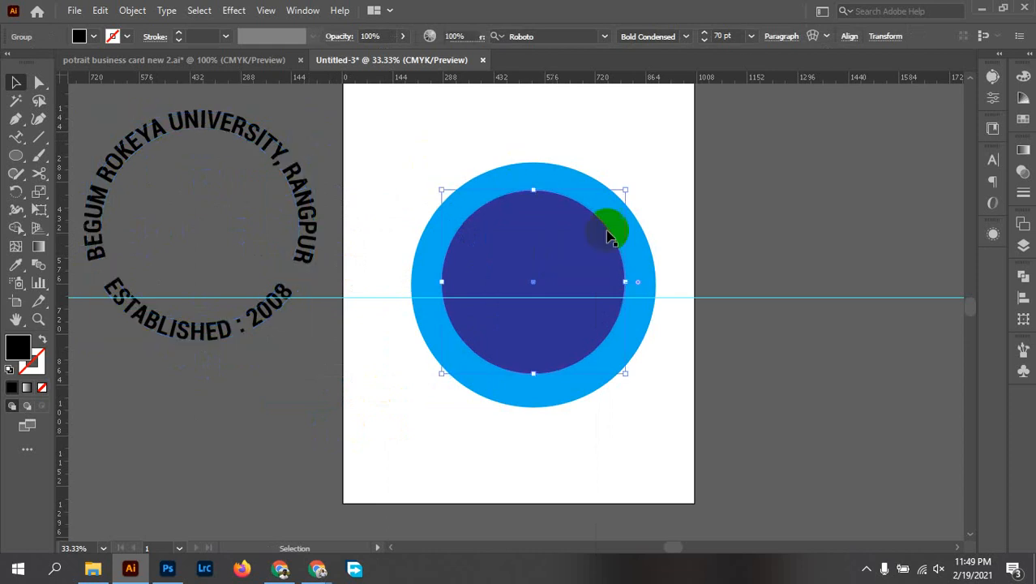
{"action": "left_click", "coordinate": [667, 150]}
{"action": "left_click", "coordinate": [525, 377]}
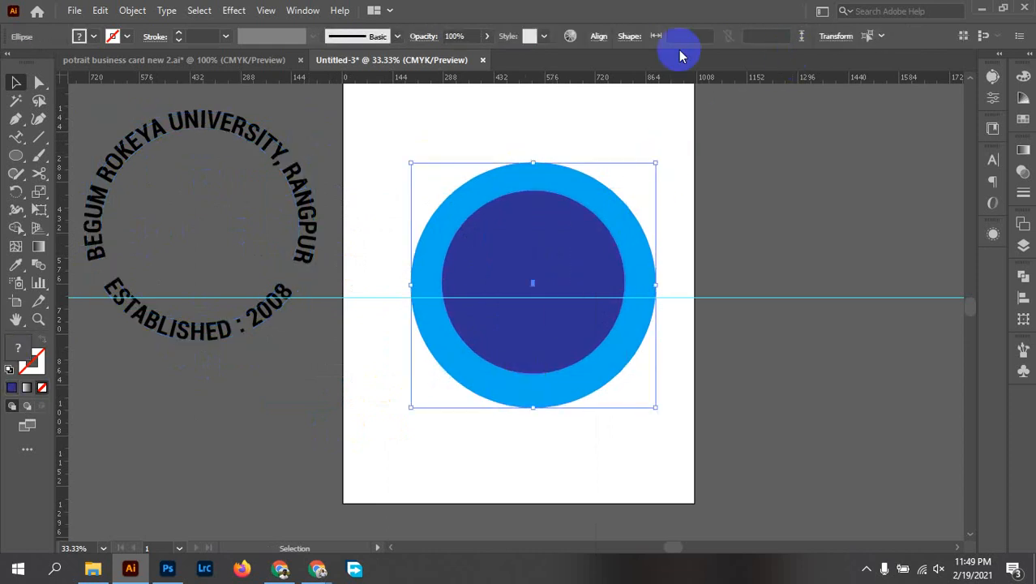
{"action": "left_click", "coordinate": [598, 35]}
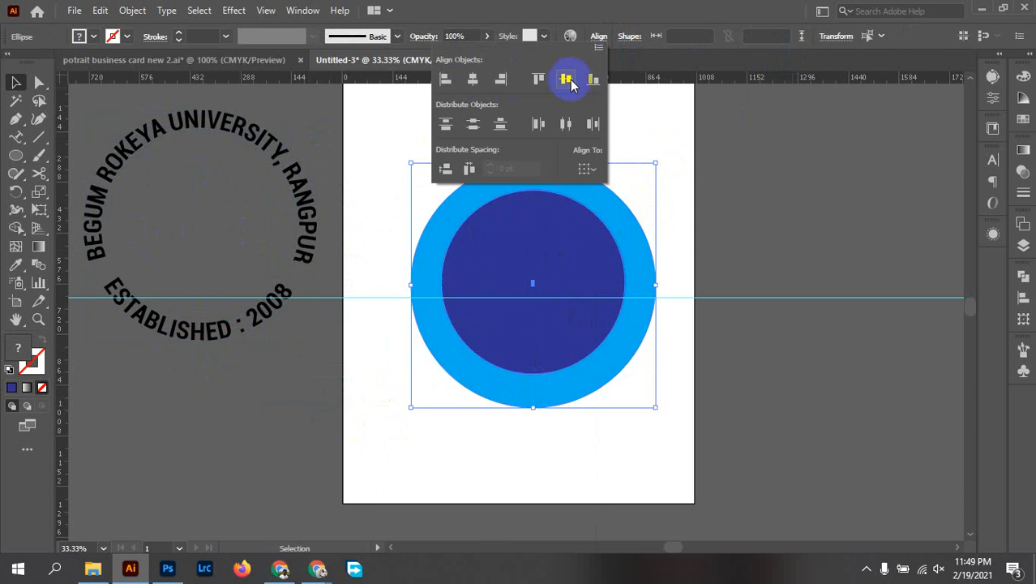
{"action": "left_click", "coordinate": [567, 78]}
{"action": "left_click", "coordinate": [767, 220]}
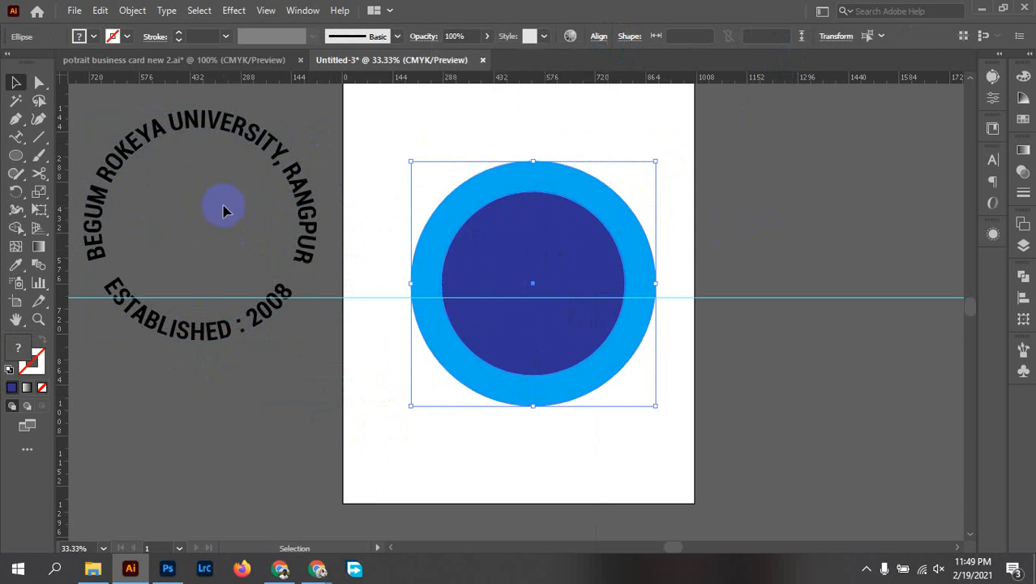
Center the circular text group and both blue circles on each other horizontally and vertically, and deselect them.
{"action": "left_click", "coordinate": [278, 249]}
{"action": "left_click", "coordinate": [347, 154]}
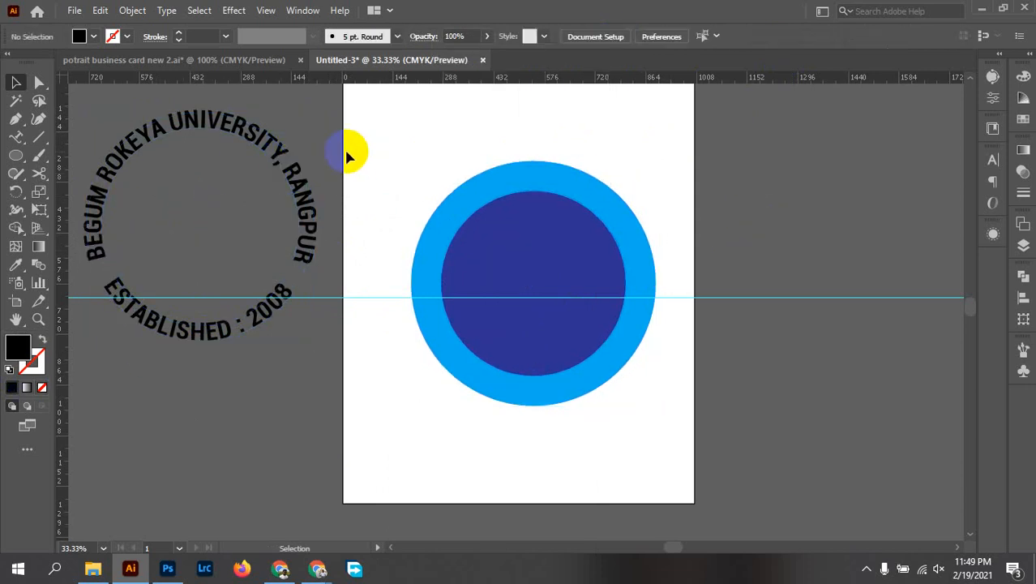
{"action": "left_click_drag", "start_coordinate": [158, 227], "coordinate": [617, 375]}
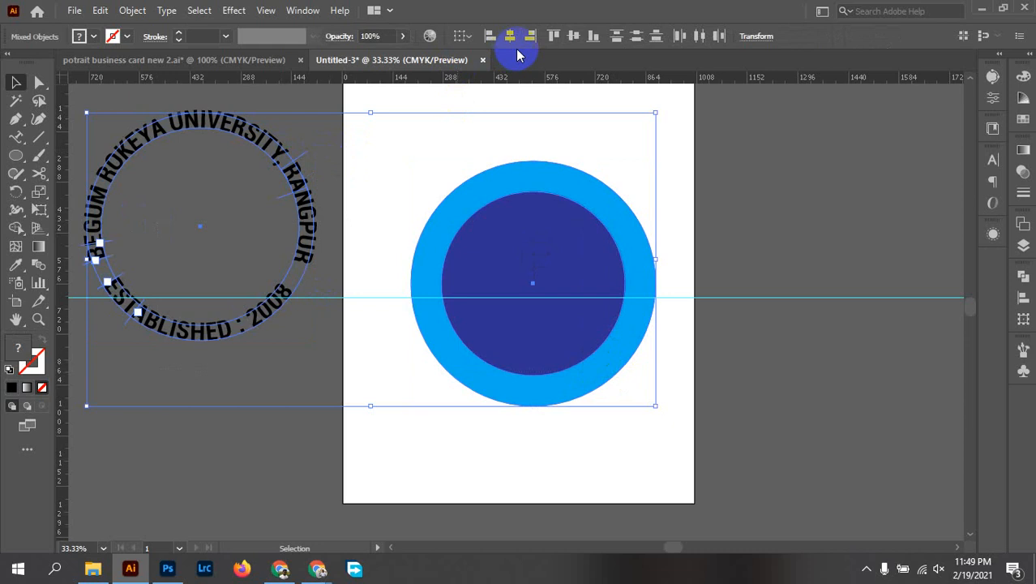
{"action": "left_click", "coordinate": [530, 37]}
{"action": "left_click", "coordinate": [577, 35]}
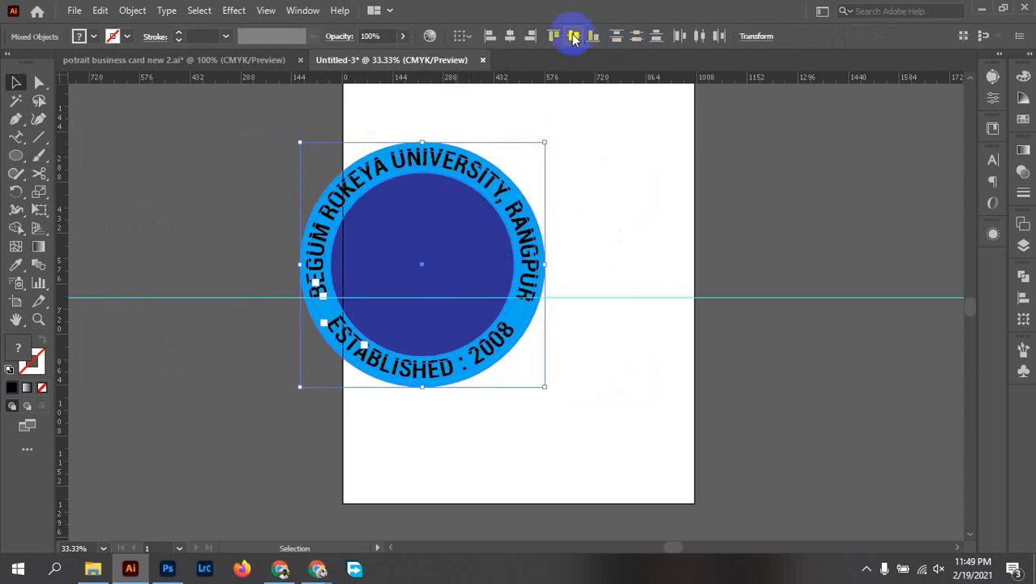
{"action": "left_click", "coordinate": [623, 255]}
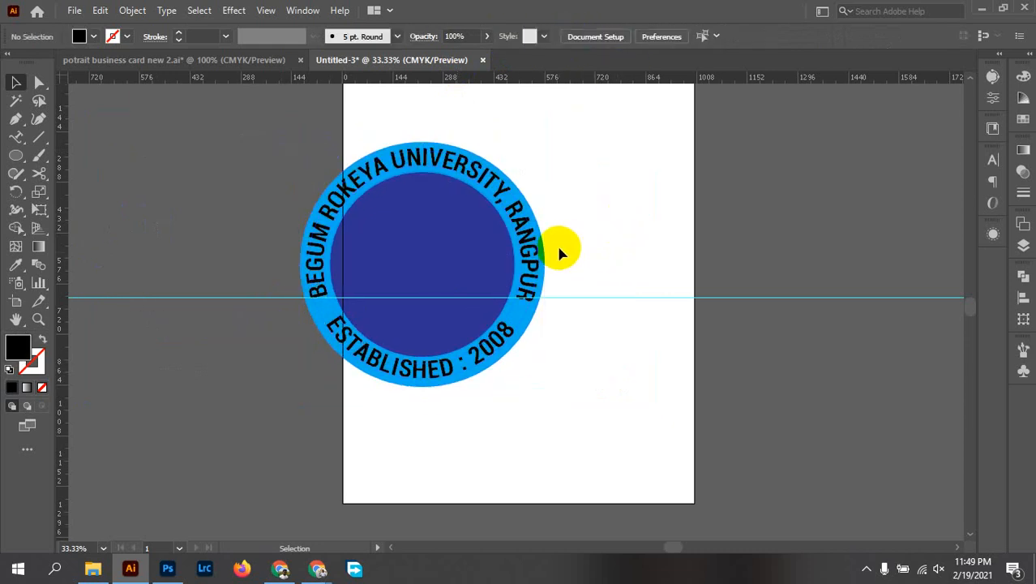
Nudge the circular text group slightly down within the light blue ring and deselect it.
{"action": "scroll", "coordinate": [431, 378], "scroll_direction": "up", "scroll_amount": 2}
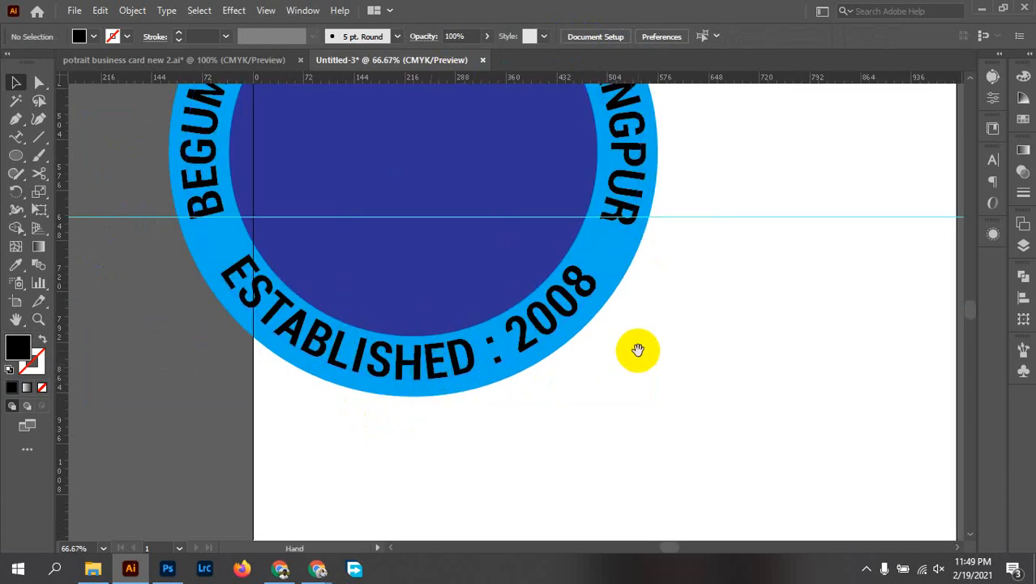
{"action": "left_click_drag", "start_coordinate": [638, 350], "coordinate": [709, 338]}
{"action": "left_click", "coordinate": [482, 362]}
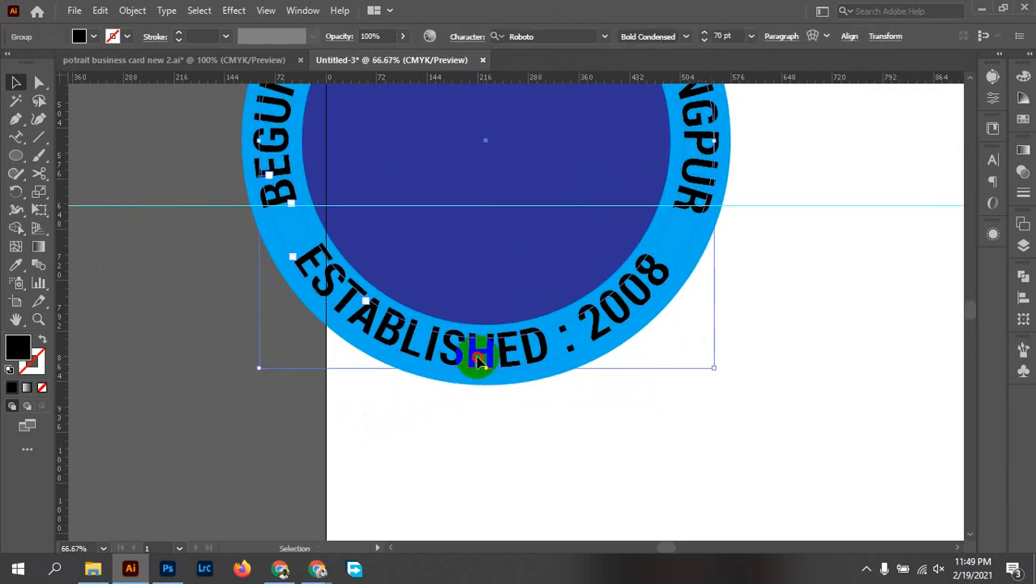
{"action": "left_click_drag", "start_coordinate": [478, 362], "coordinate": [479, 370]}
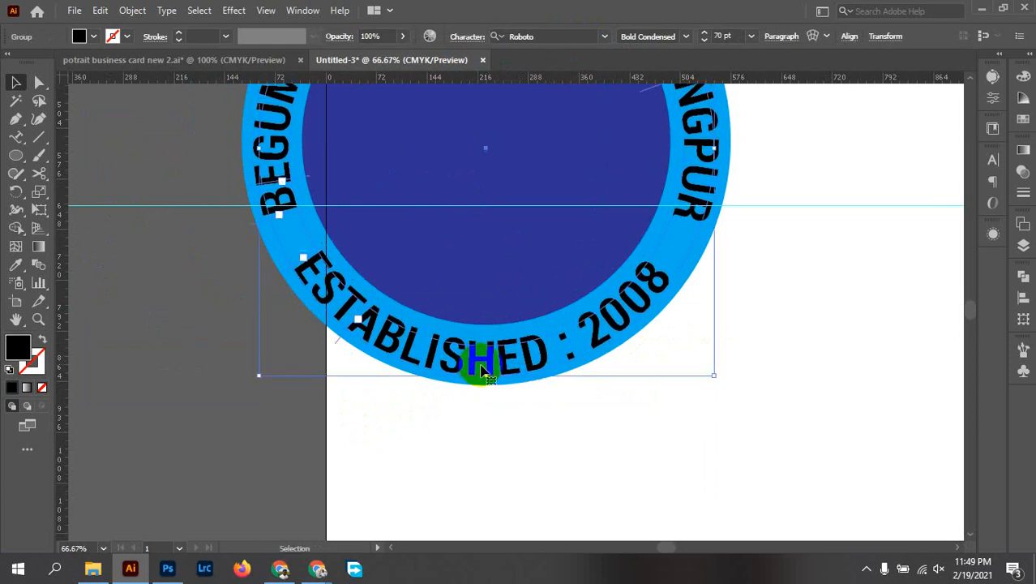
{"action": "scroll", "coordinate": [638, 324], "scroll_direction": "down", "scroll_amount": 1}
{"action": "left_click_drag", "start_coordinate": [732, 252], "coordinate": [693, 395]}
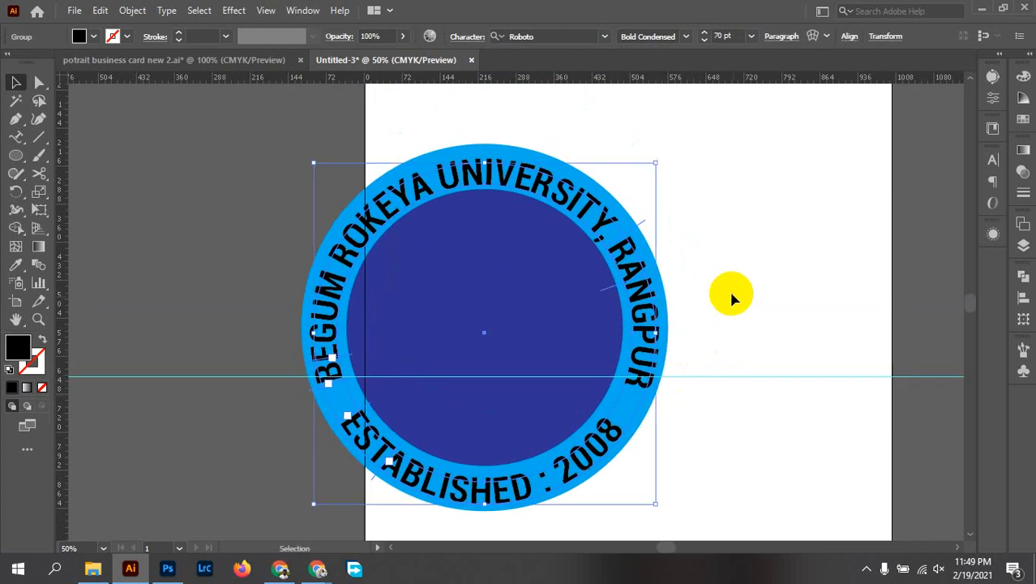
{"action": "left_click", "coordinate": [806, 217]}
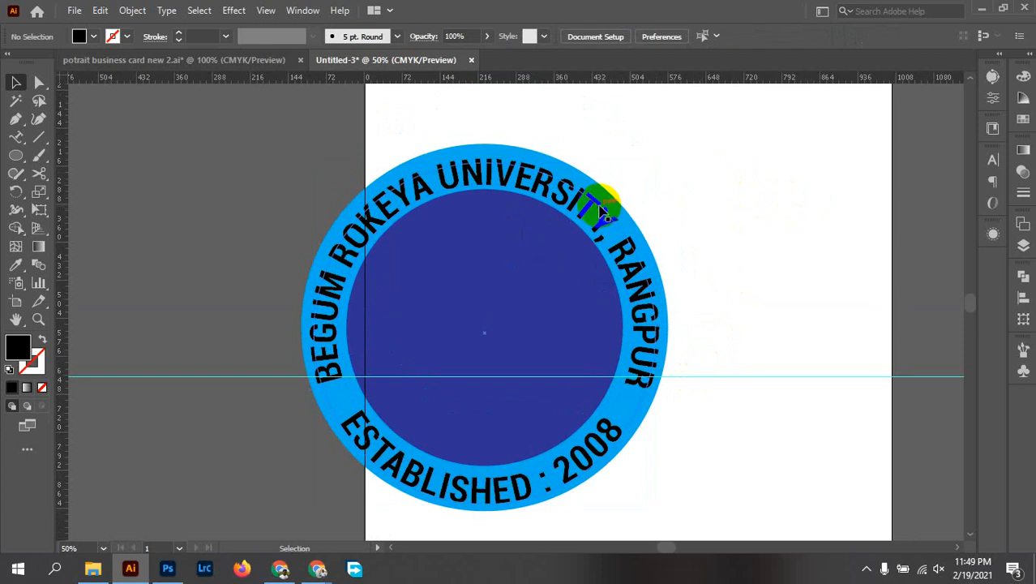
{"action": "left_click", "coordinate": [601, 209]}
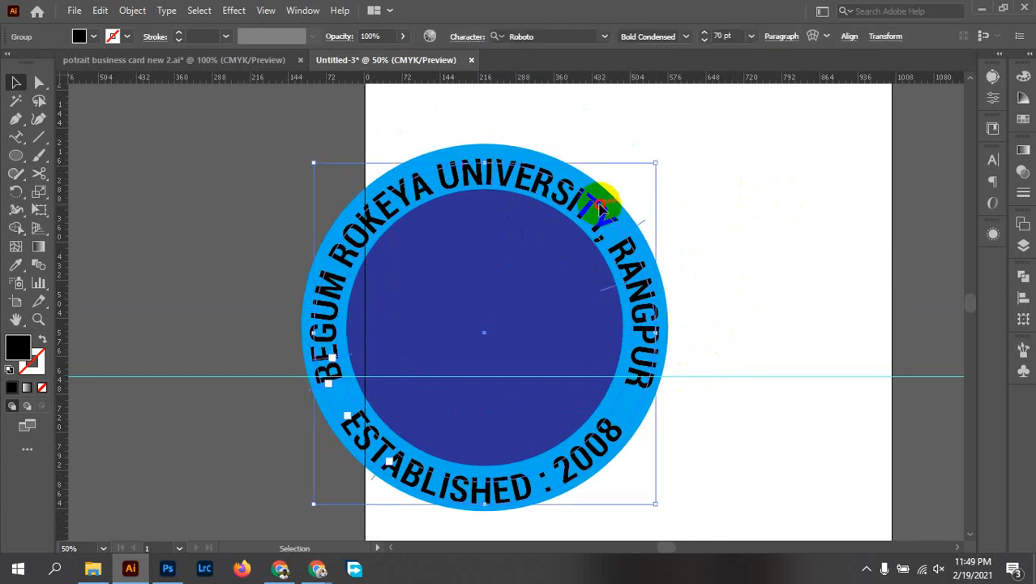
{"action": "left_click_drag", "start_coordinate": [601, 209], "coordinate": [600, 204]}
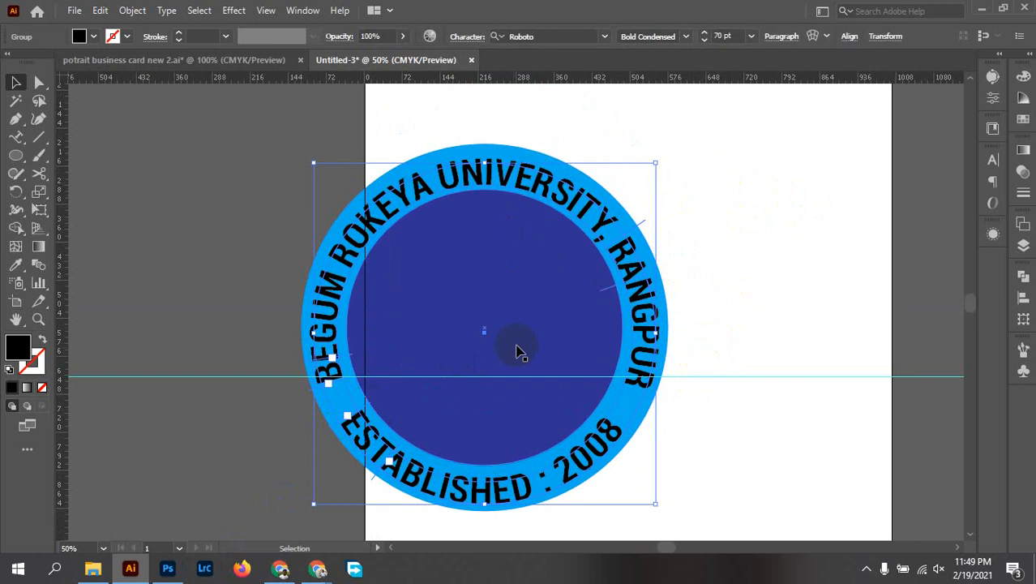
{"action": "left_click", "coordinate": [749, 270]}
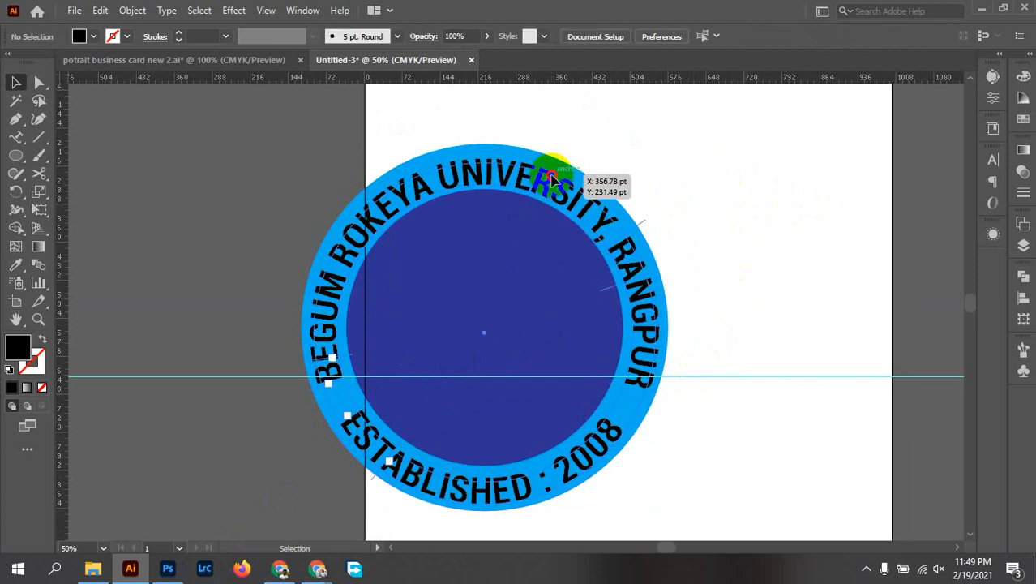
Move the text group to the right of the circles and scale the dark blue circle down slightly about its center.
{"action": "left_click_drag", "start_coordinate": [551, 179], "coordinate": [930, 182]}
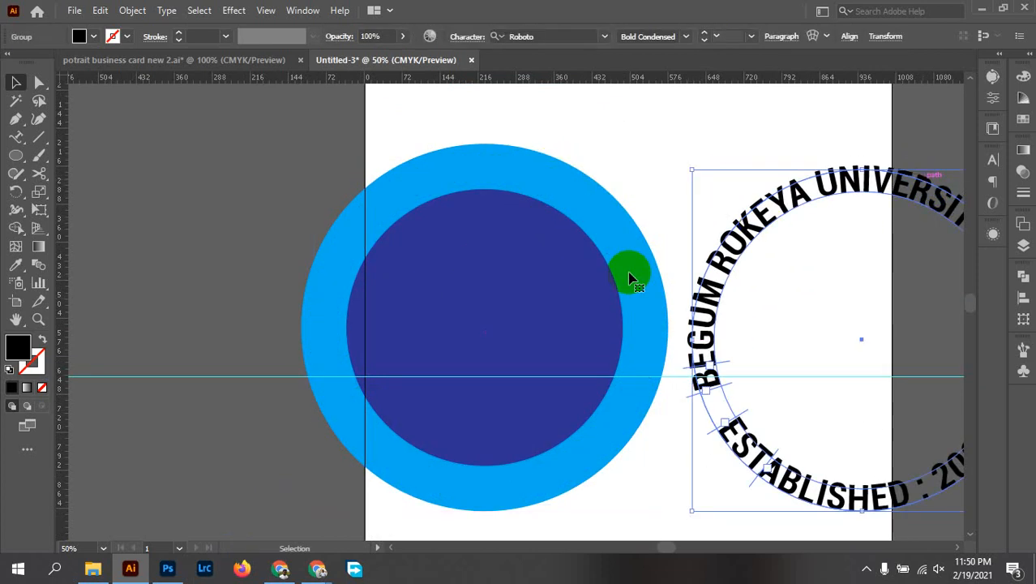
{"action": "left_click", "coordinate": [415, 324]}
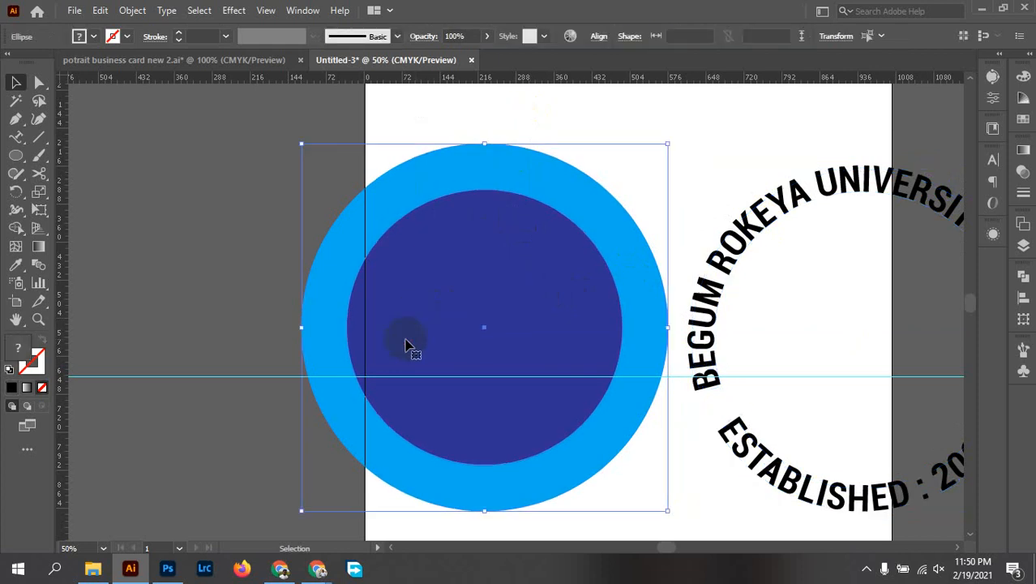
{"action": "left_click", "coordinate": [651, 107]}
{"action": "left_click", "coordinate": [518, 250]}
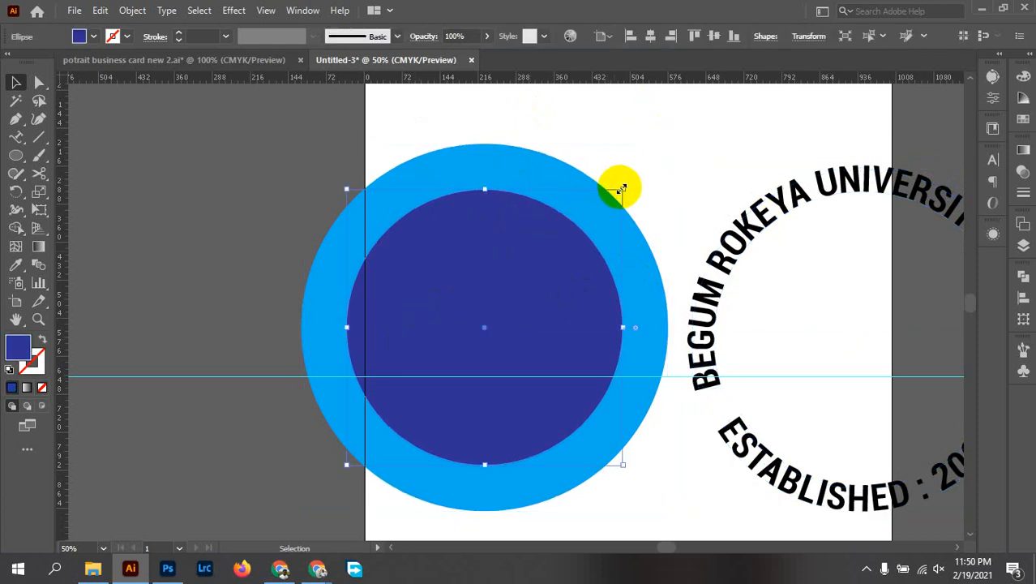
{"action": "left_click_drag", "start_coordinate": [621, 189], "coordinate": [621, 186]}
{"action": "left_click", "coordinate": [572, 157]}
Cut the dark blue circle out of the light blue circle with Shape Builder to leave an open ring.
{"action": "left_click", "coordinate": [430, 339]}
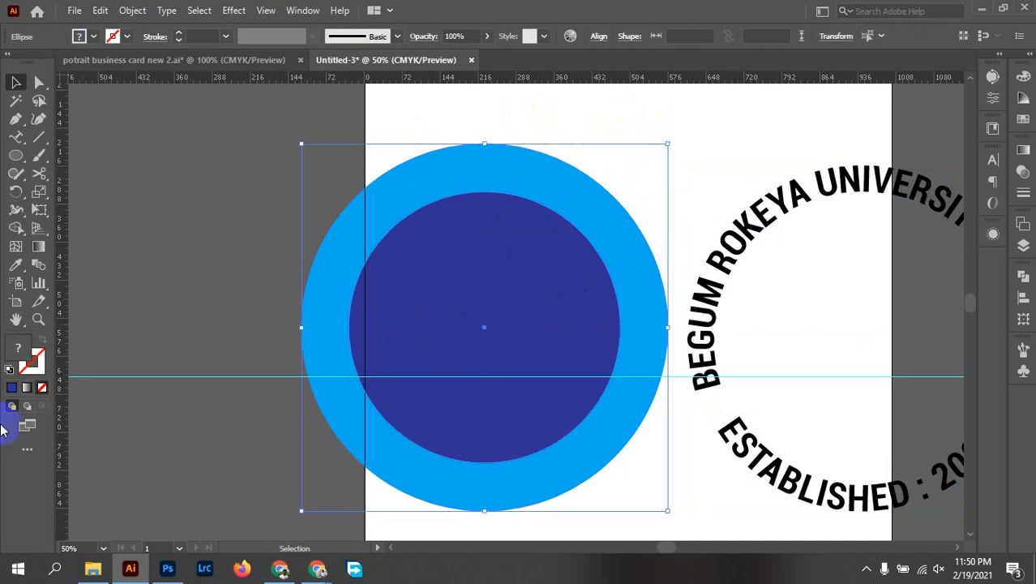
{"action": "left_click", "coordinate": [17, 229]}
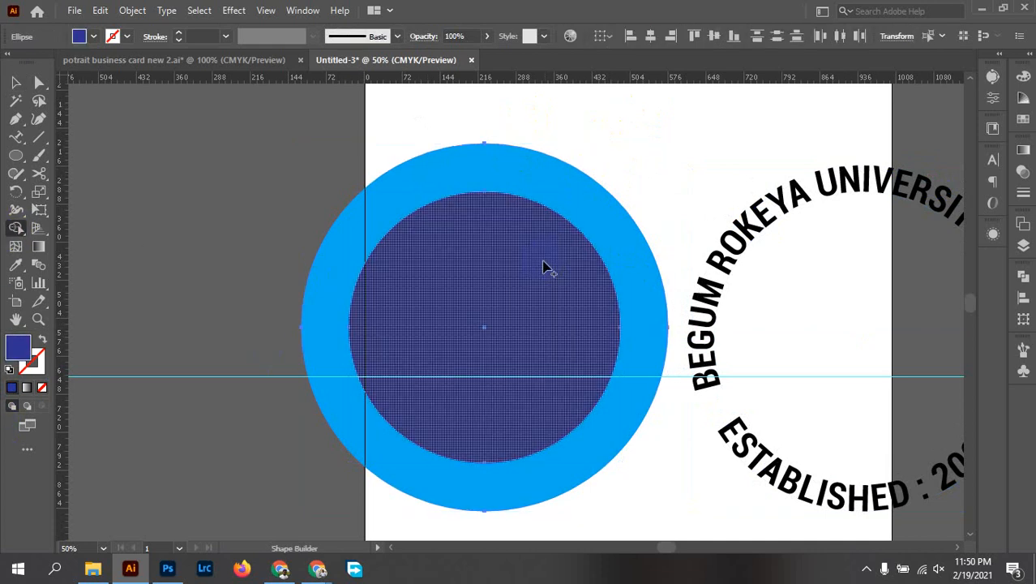
{"action": "left_click", "coordinate": [468, 270]}
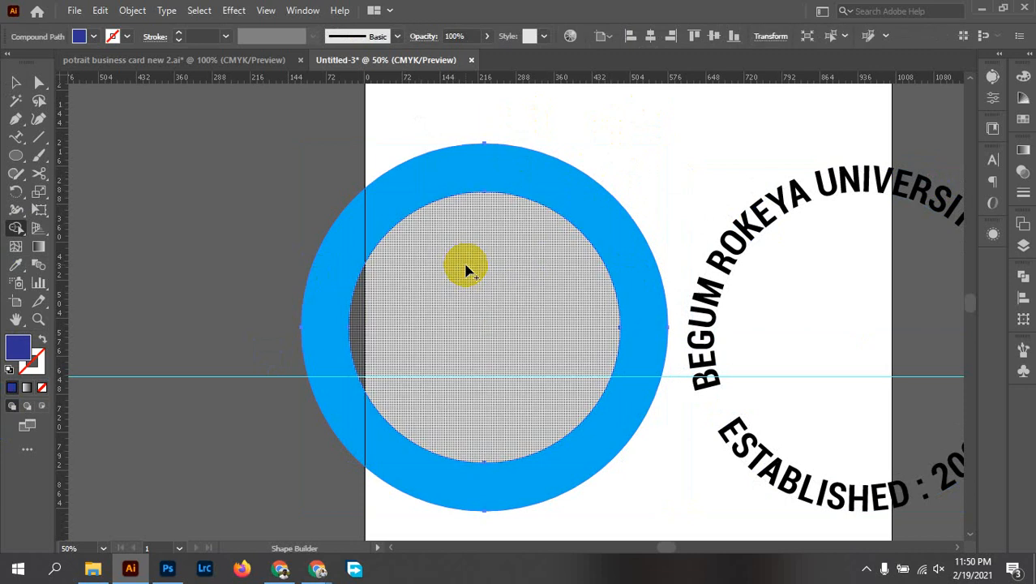
{"action": "key", "text": "v"}
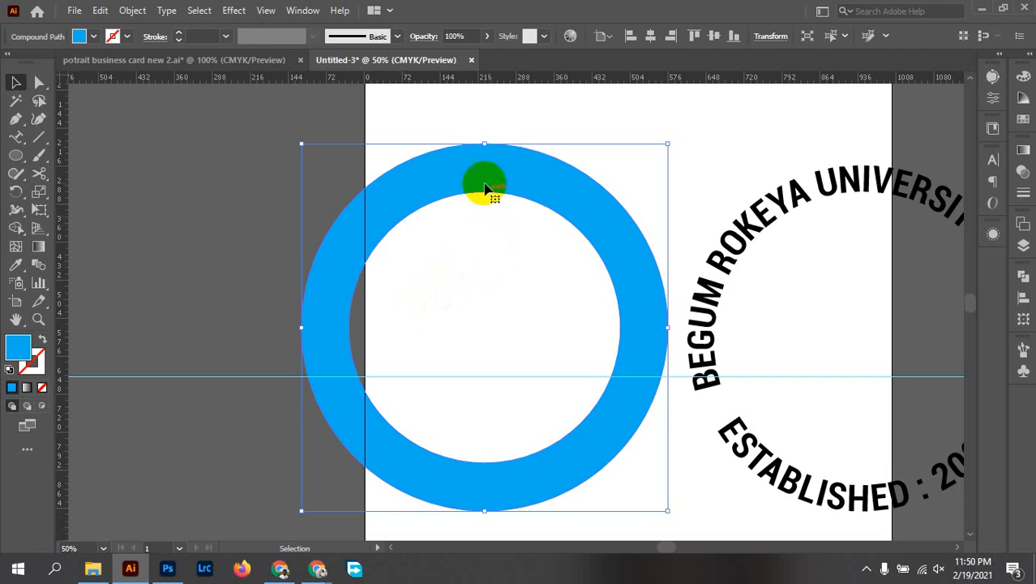
Move the light blue ring further left, leaving a clear gap between it and the circular text group.
{"action": "left_click_drag", "start_coordinate": [485, 187], "coordinate": [504, 165]}
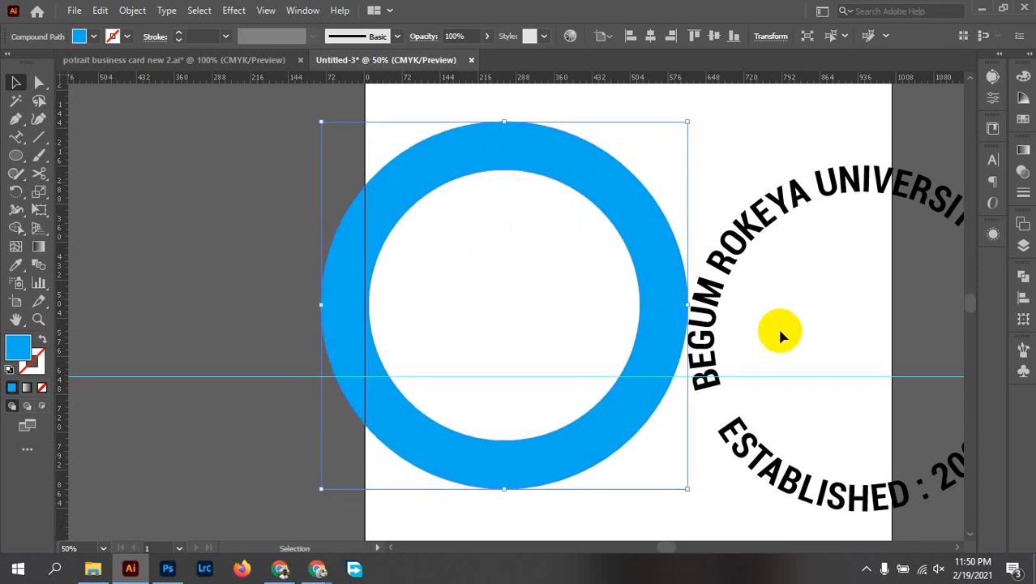
{"action": "left_click_drag", "start_coordinate": [779, 336], "coordinate": [407, 319]}
{"action": "left_click", "coordinate": [824, 211]}
{"action": "left_click_drag", "start_coordinate": [185, 375], "coordinate": [167, 416]}
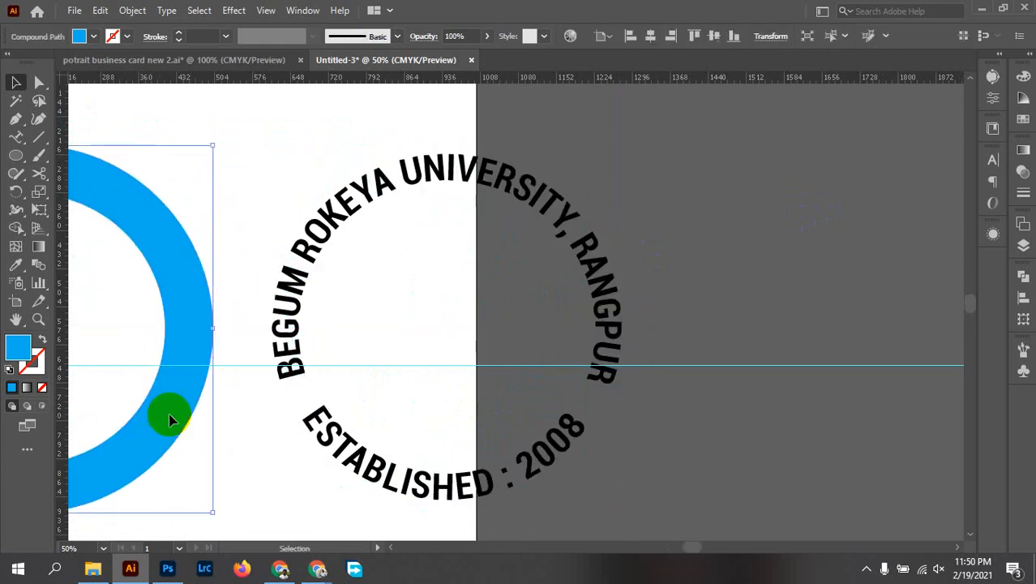
Expand the circular text group into outlines with Object and Fill enabled, and deselect it.
{"action": "left_click", "coordinate": [465, 484]}
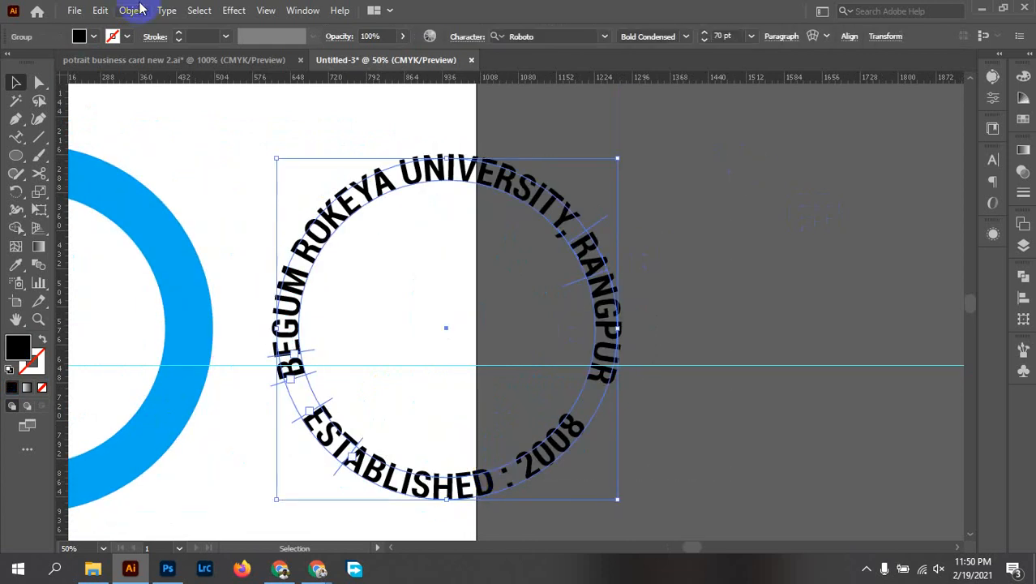
{"action": "left_click", "coordinate": [134, 10]}
{"action": "left_click", "coordinate": [205, 182]}
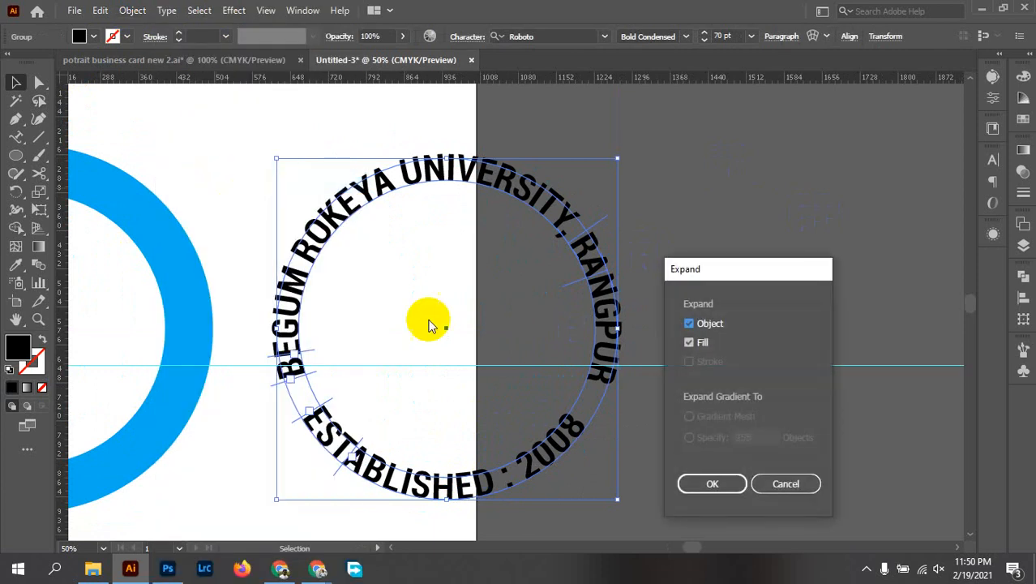
{"action": "left_click", "coordinate": [712, 485]}
{"action": "right_click", "coordinate": [479, 287]}
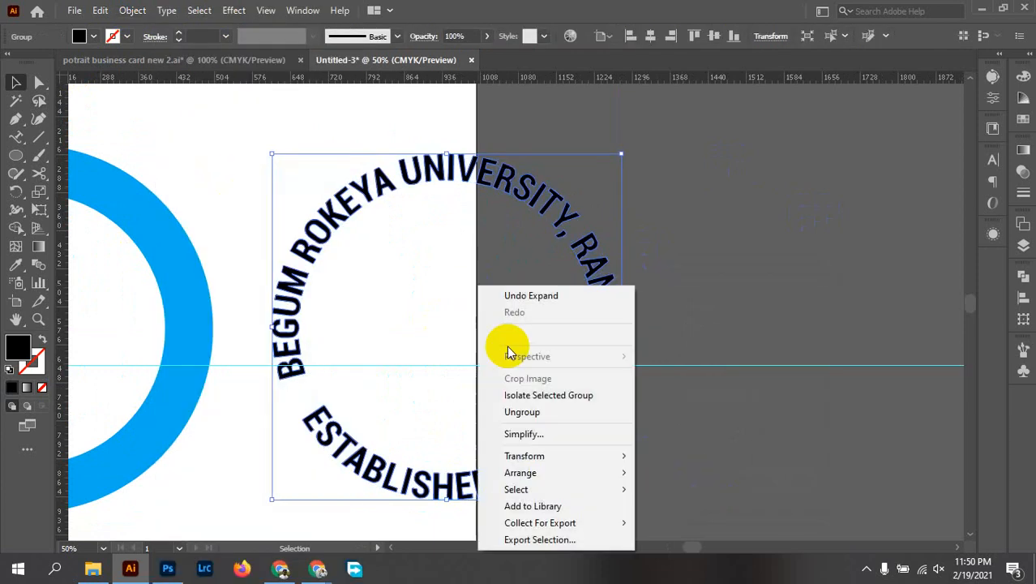
{"action": "left_click", "coordinate": [772, 374]}
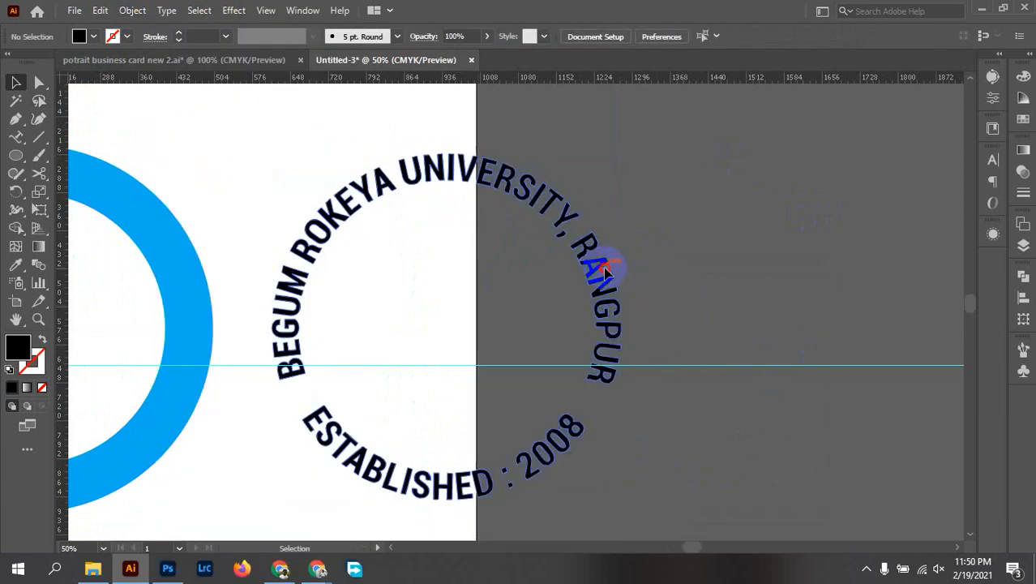
Align the expanded lettering and the light blue ring on their horizontal and vertical centers, and deselect them.
{"action": "left_click", "coordinate": [618, 262]}
{"action": "left_click_drag", "start_coordinate": [440, 347], "coordinate": [685, 335]}
{"action": "left_click", "coordinate": [329, 393], "text": "shift"}
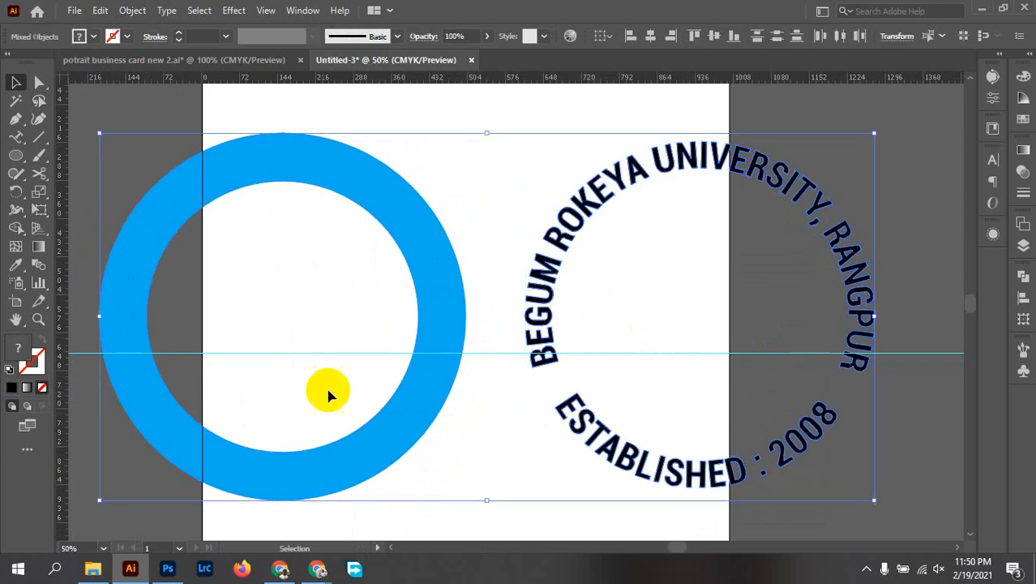
{"action": "left_click", "coordinate": [651, 36]}
{"action": "left_click", "coordinate": [714, 36]}
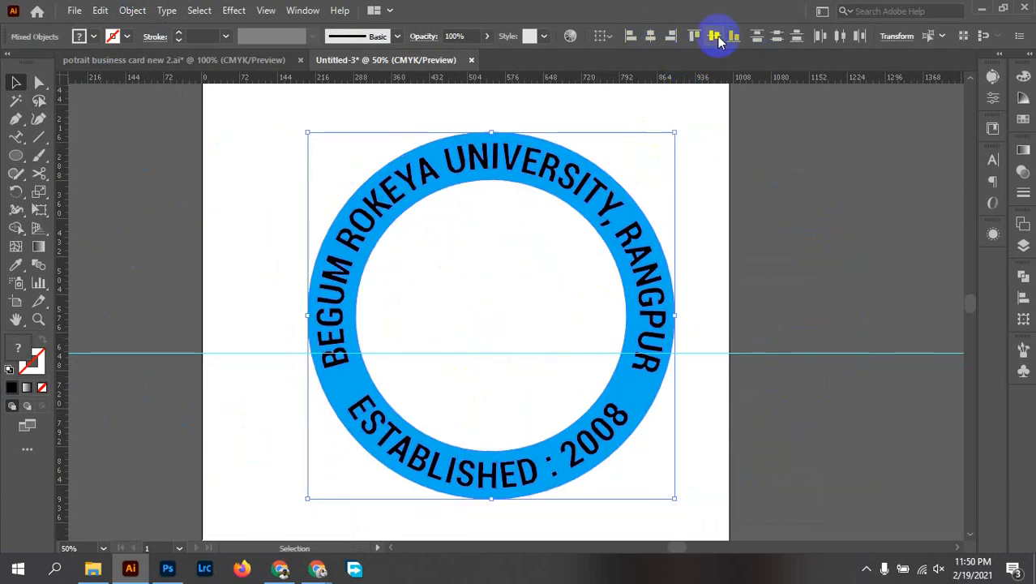
{"action": "left_click", "coordinate": [760, 299]}
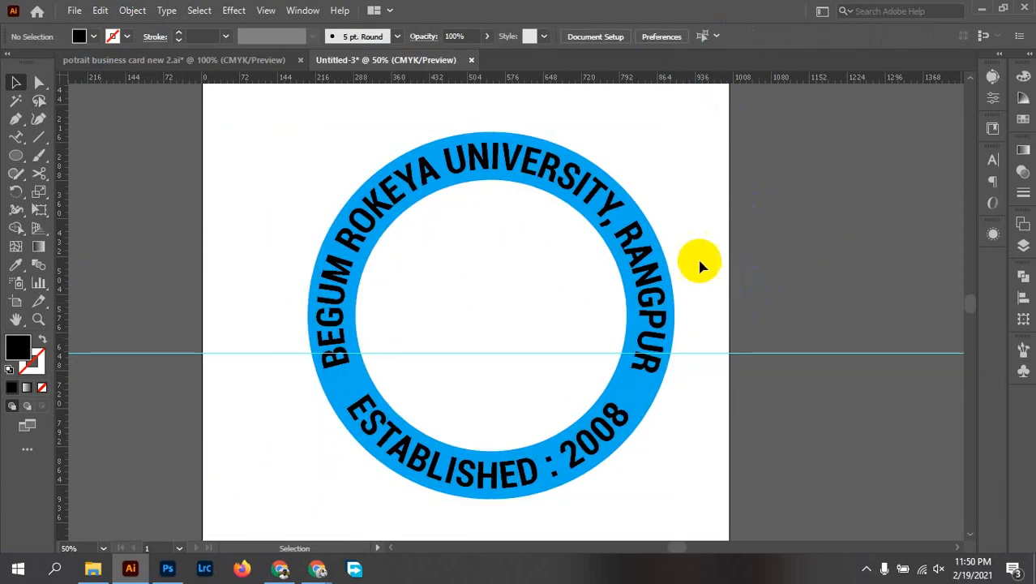
{"action": "left_click_drag", "start_coordinate": [700, 232], "coordinate": [763, 203]}
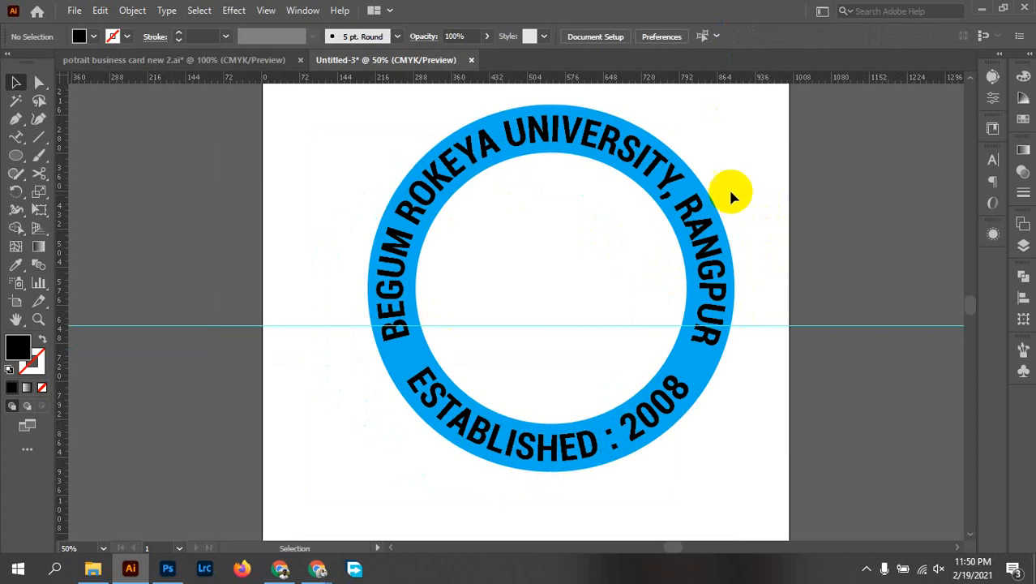
{"action": "left_click_drag", "start_coordinate": [730, 160], "coordinate": [371, 449]}
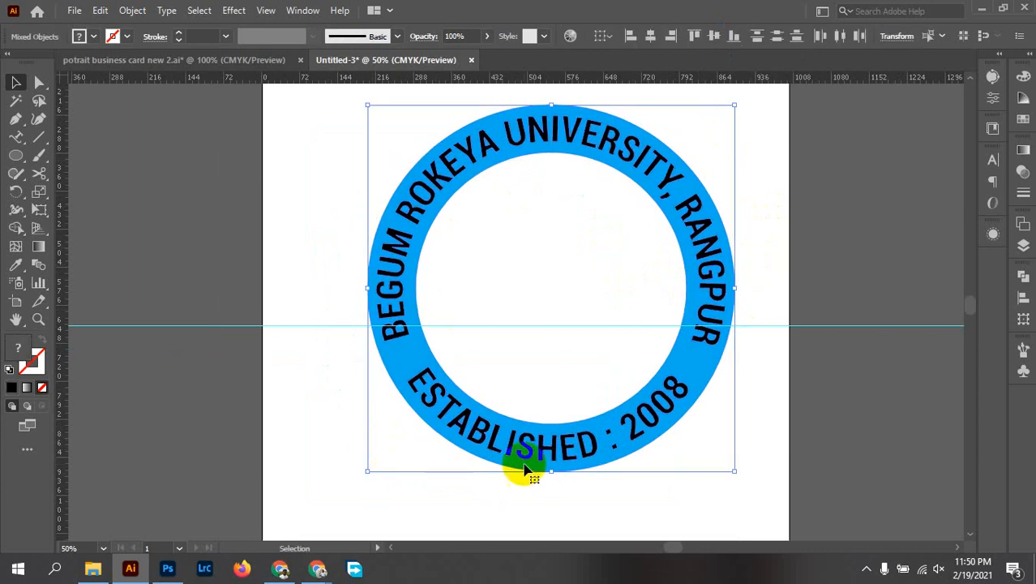
{"action": "left_click", "coordinate": [1023, 246]}
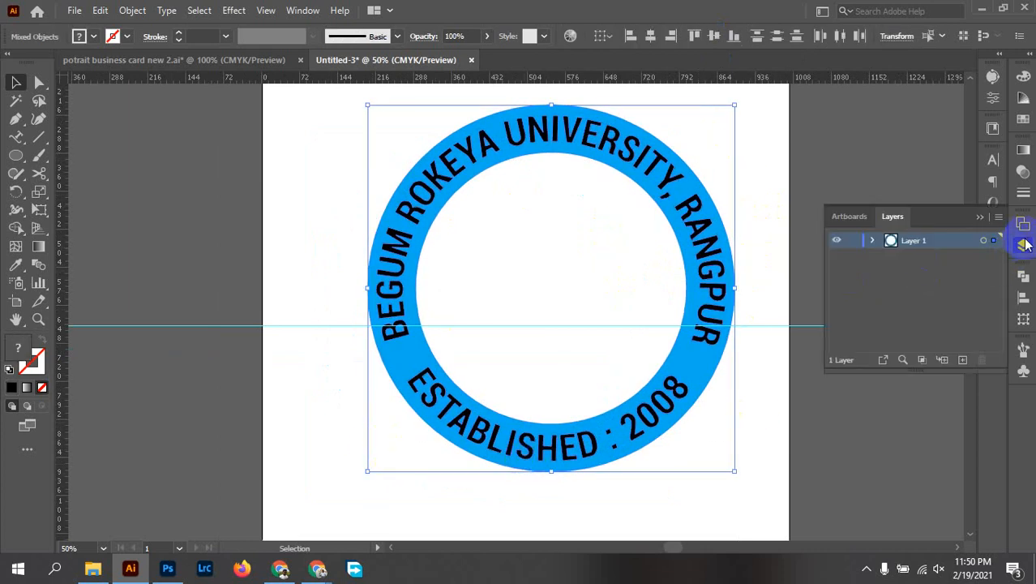
{"action": "left_click", "coordinate": [1023, 245]}
{"action": "left_click", "coordinate": [619, 227]}
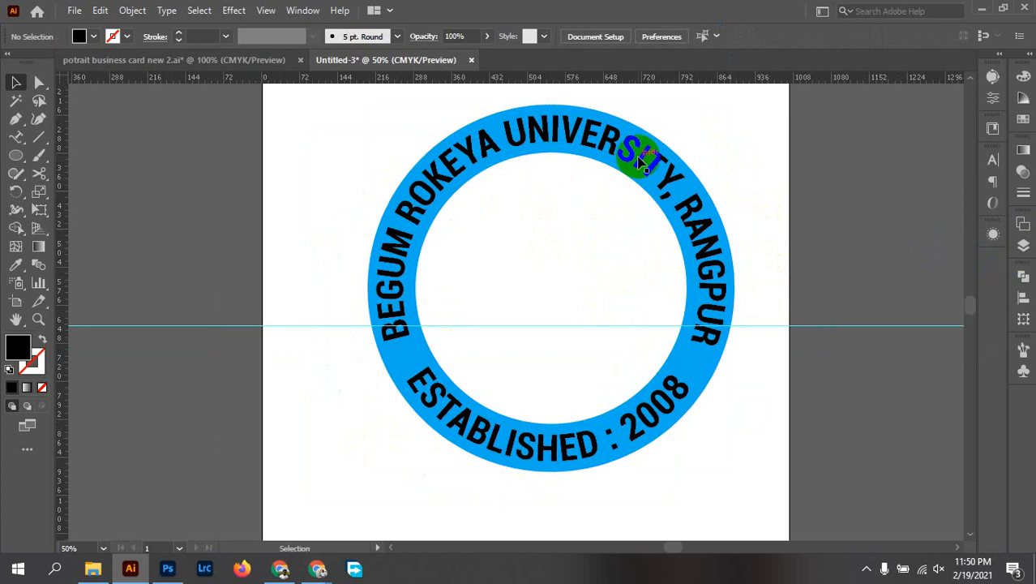
Cut the black lettering out of the light blue ring with Pathfinder's Minus Front and deselect the result.
{"action": "left_click", "coordinate": [640, 162]}
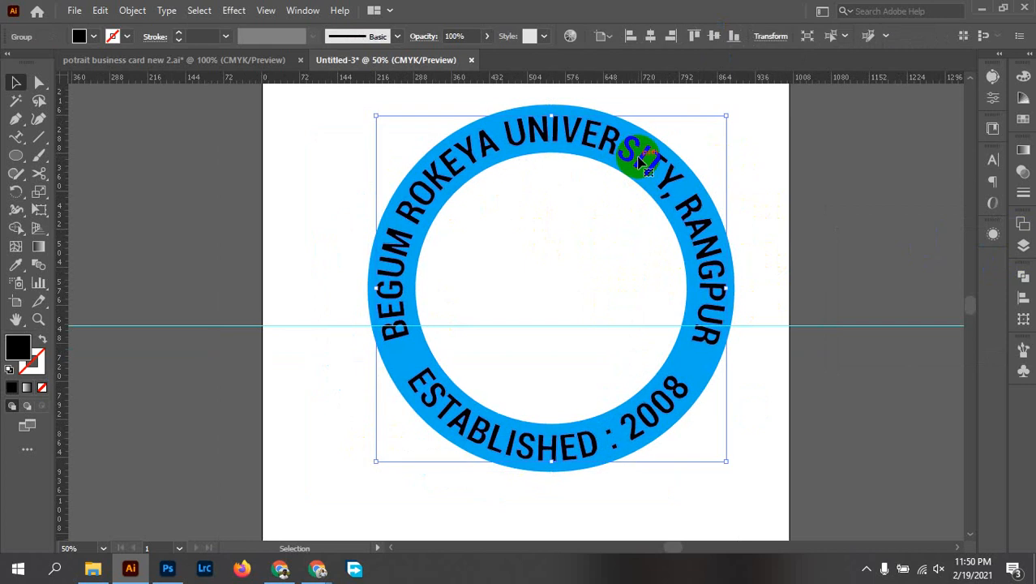
{"action": "left_click", "coordinate": [405, 356], "text": "shift"}
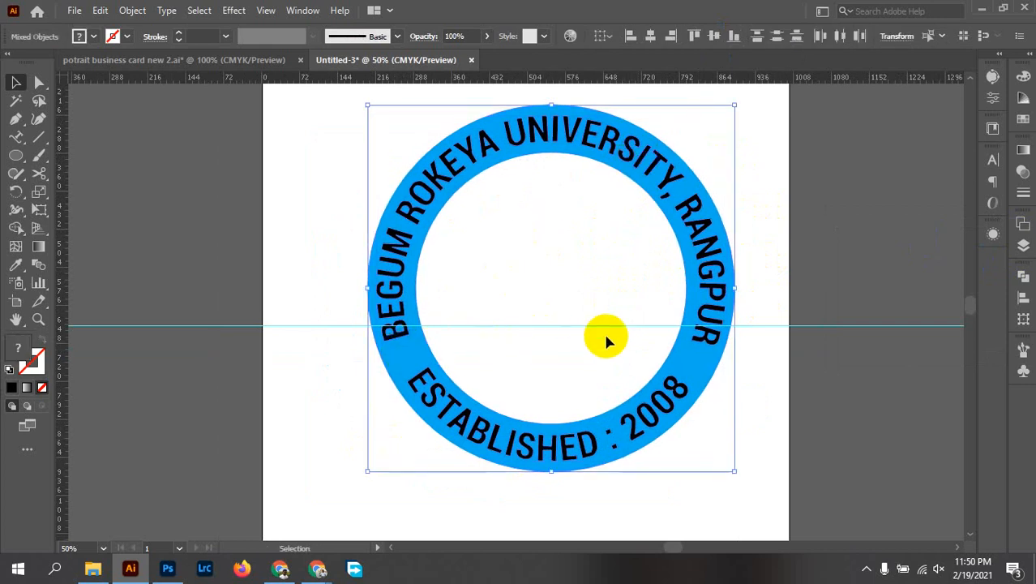
{"action": "left_click", "coordinate": [1024, 280]}
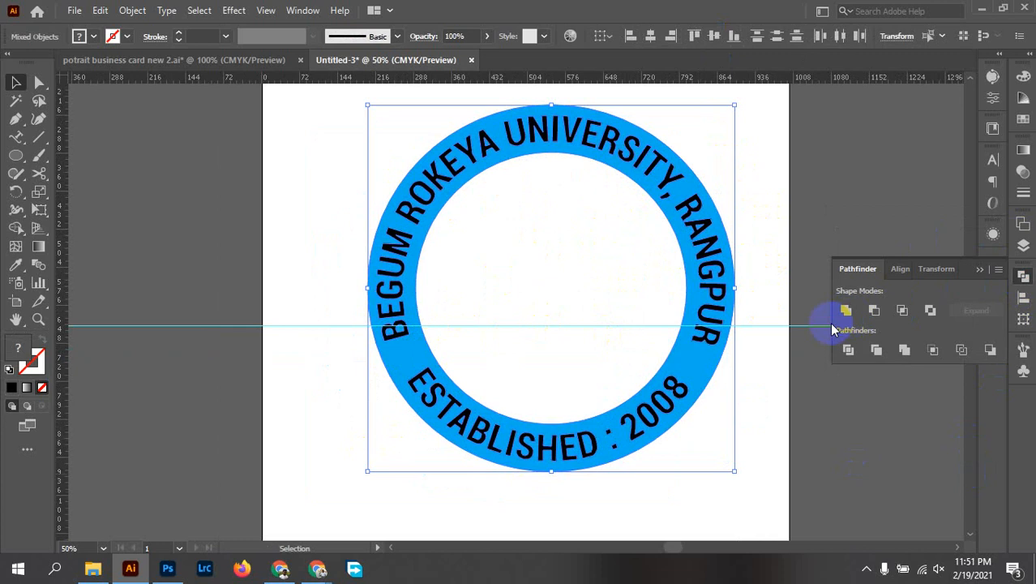
{"action": "left_click", "coordinate": [874, 310]}
{"action": "left_click", "coordinate": [763, 418]}
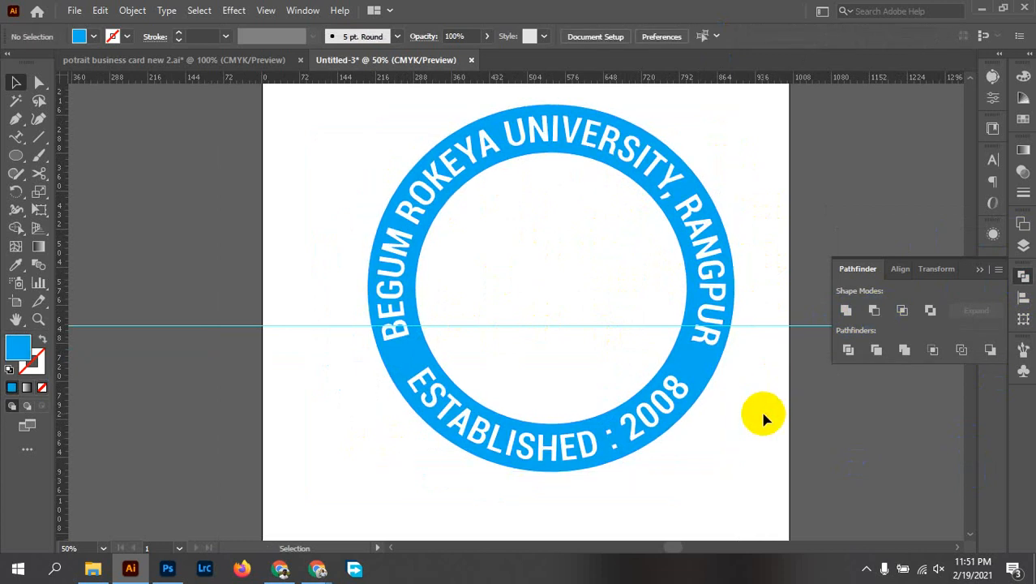
Move the cut-out seal right so that it straddles the artboard's right edge, and deselect it.
{"action": "left_click_drag", "start_coordinate": [740, 436], "coordinate": [317, 298]}
{"action": "left_click_drag", "start_coordinate": [672, 371], "coordinate": [868, 398]}
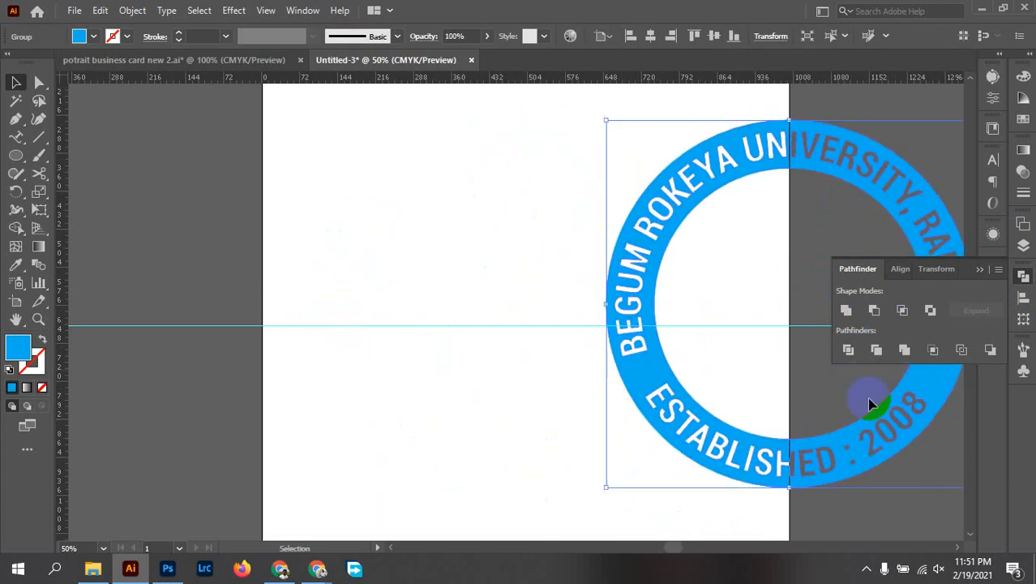
{"action": "scroll", "coordinate": [631, 434], "scroll_direction": "down", "scroll_amount": 1}
{"action": "left_click_drag", "start_coordinate": [654, 435], "coordinate": [412, 417]}
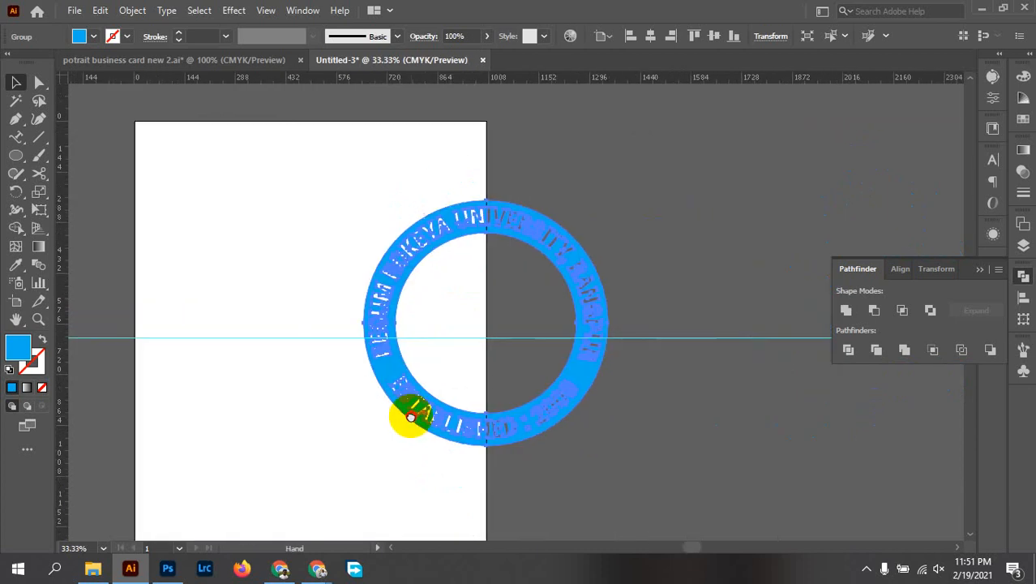
{"action": "left_click", "coordinate": [698, 271]}
{"action": "mouse_move", "coordinate": [576, 280]}
{"action": "left_mouse_down"}
{"action": "mouse_move", "coordinate": [620, 273]}
{"action": "mouse_move", "coordinate": [590, 277]}
{"action": "left_mouse_up"}
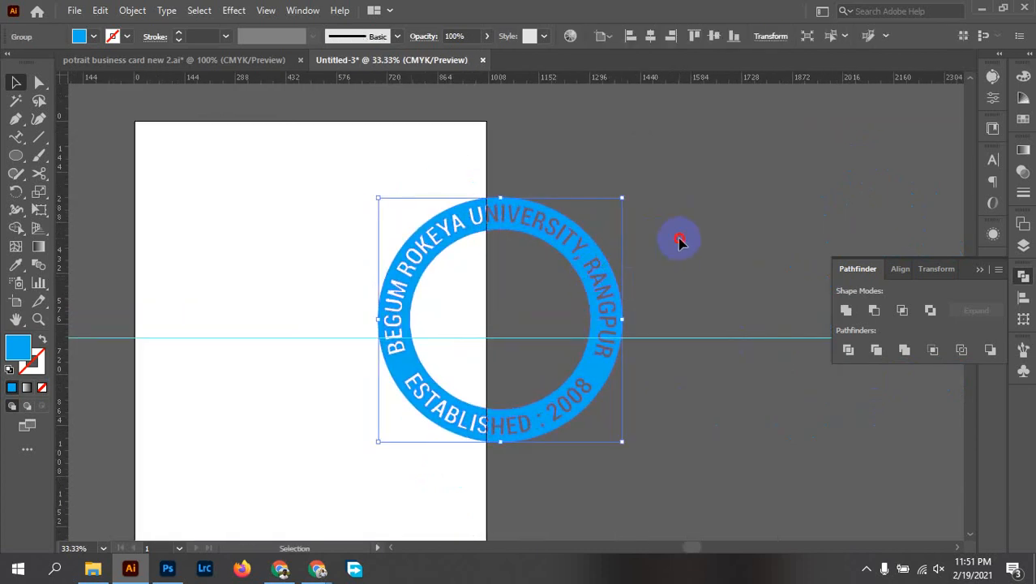
{"action": "left_click", "coordinate": [679, 239]}
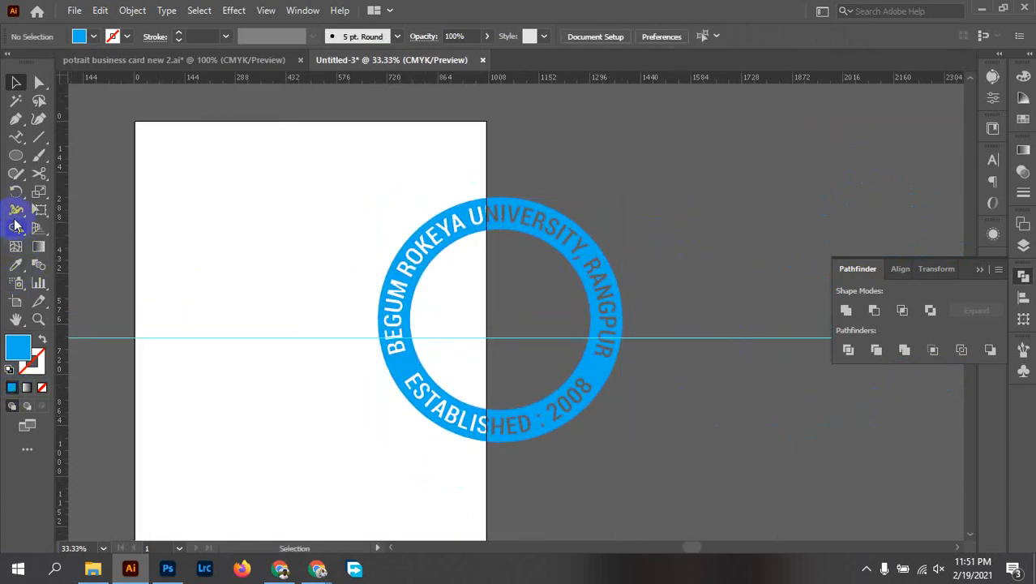
Draw a large rectangle covering the seal and most of the artboard, and send it to the back.
{"action": "left_click", "coordinate": [16, 156]}
{"action": "left_click", "coordinate": [49, 156]}
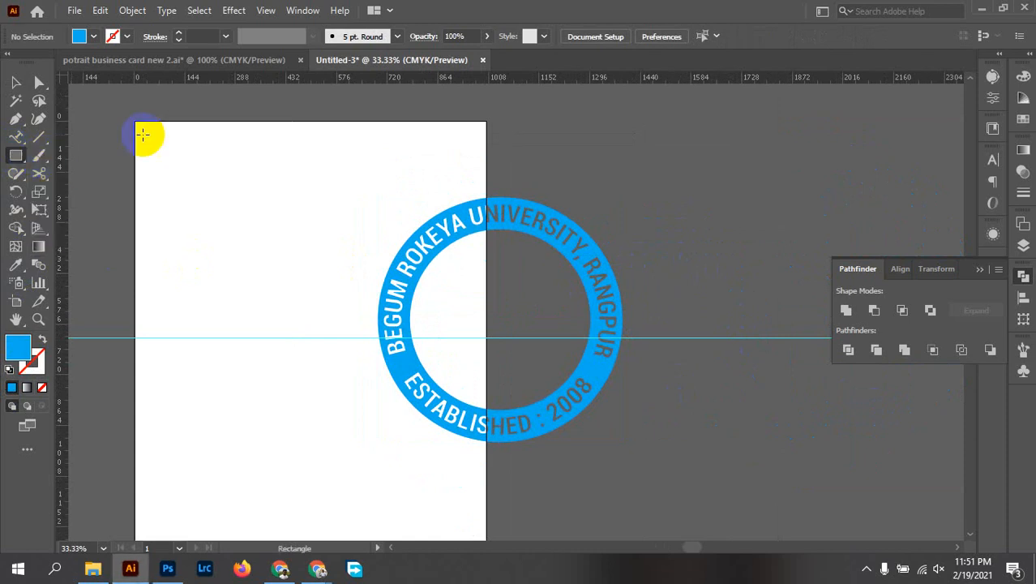
{"action": "left_click_drag", "start_coordinate": [194, 130], "coordinate": [764, 545]}
{"action": "right_click", "coordinate": [636, 293]}
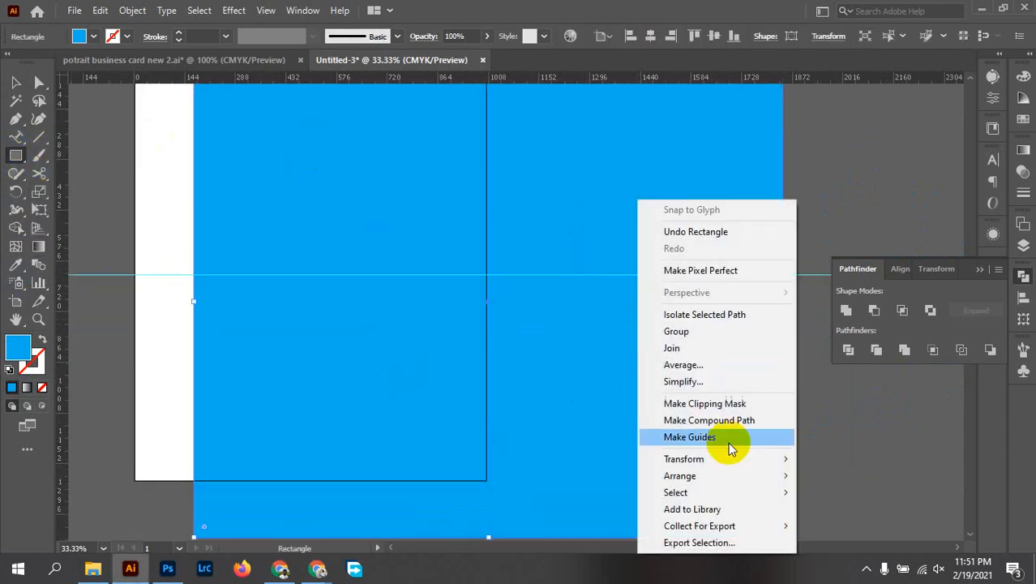
{"action": "mouse_move", "coordinate": [703, 462]}
{"action": "left_click", "coordinate": [843, 521]}
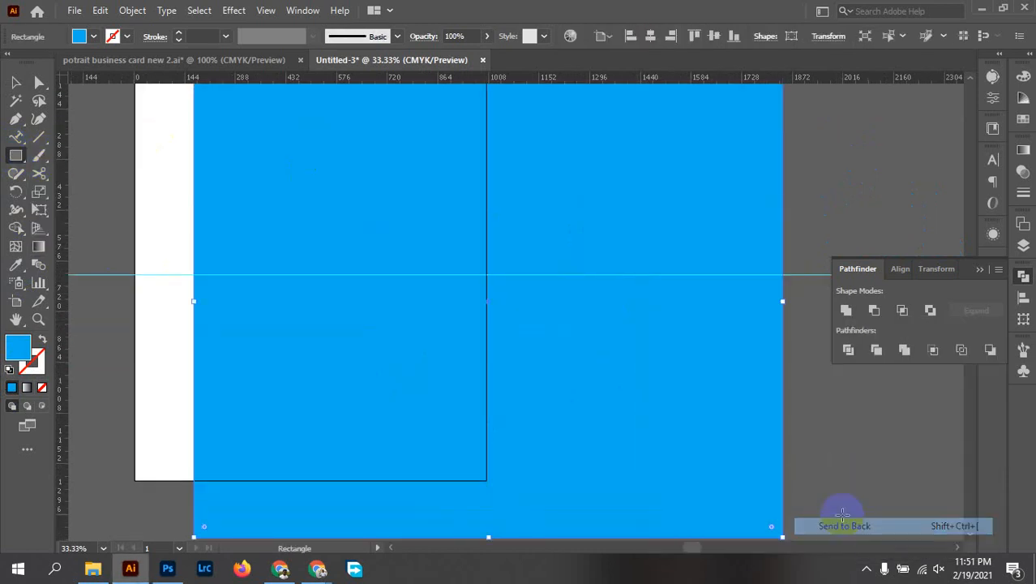
Try dark blue, orange, dark green, yellow-green, yellow and grey swatches as the background rectangle's fill.
{"action": "left_click", "coordinate": [51, 93]}
{"action": "left_click", "coordinate": [94, 37]}
{"action": "left_click", "coordinate": [95, 63]}
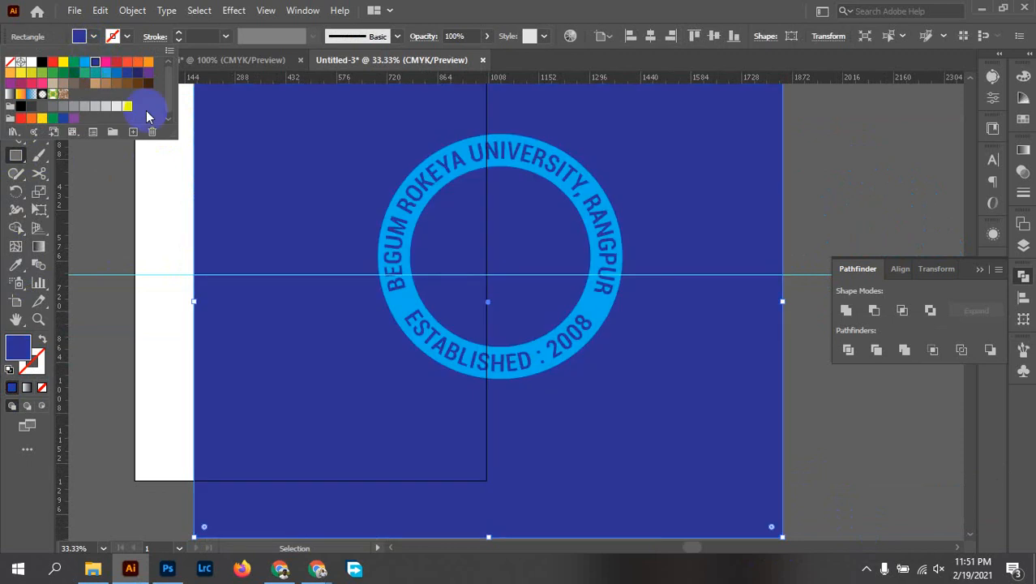
{"action": "left_click", "coordinate": [111, 63]}
{"action": "left_click", "coordinate": [129, 62]}
{"action": "left_click", "coordinate": [138, 64]}
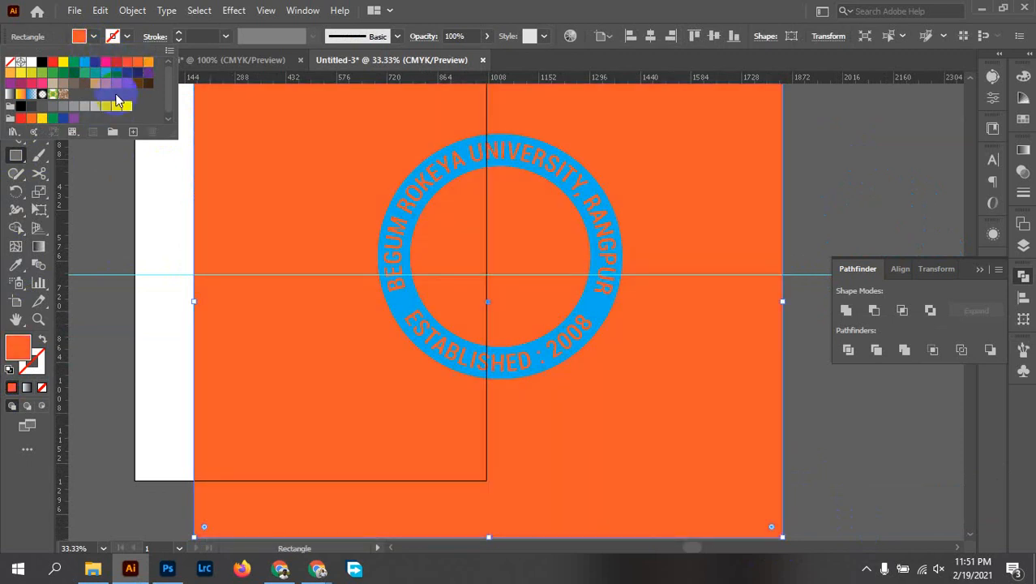
{"action": "left_click", "coordinate": [95, 82]}
{"action": "left_click", "coordinate": [74, 72]}
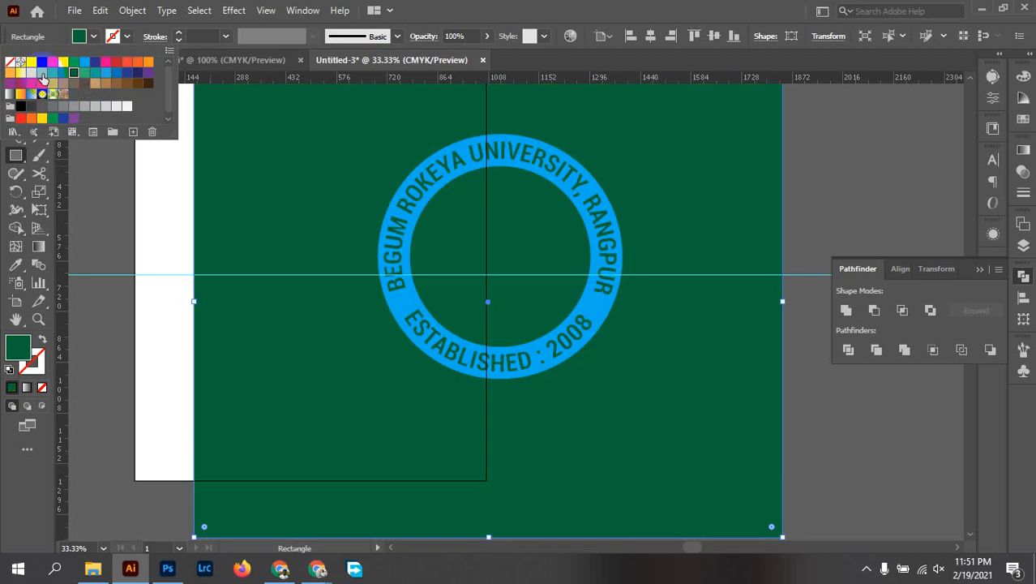
{"action": "left_click", "coordinate": [28, 73]}
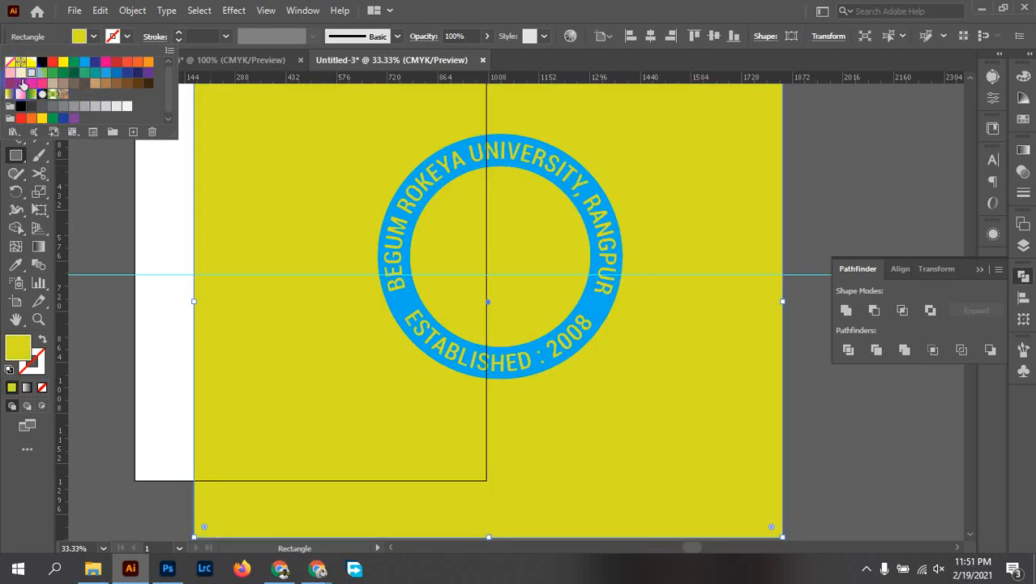
{"action": "left_click", "coordinate": [22, 77]}
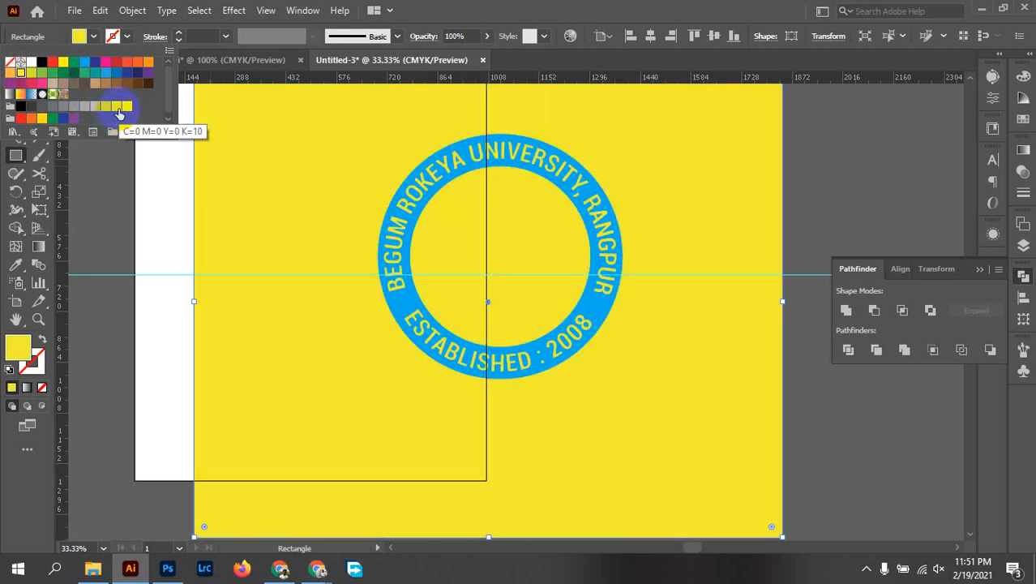
{"action": "left_click", "coordinate": [115, 108]}
{"action": "left_click", "coordinate": [95, 112]}
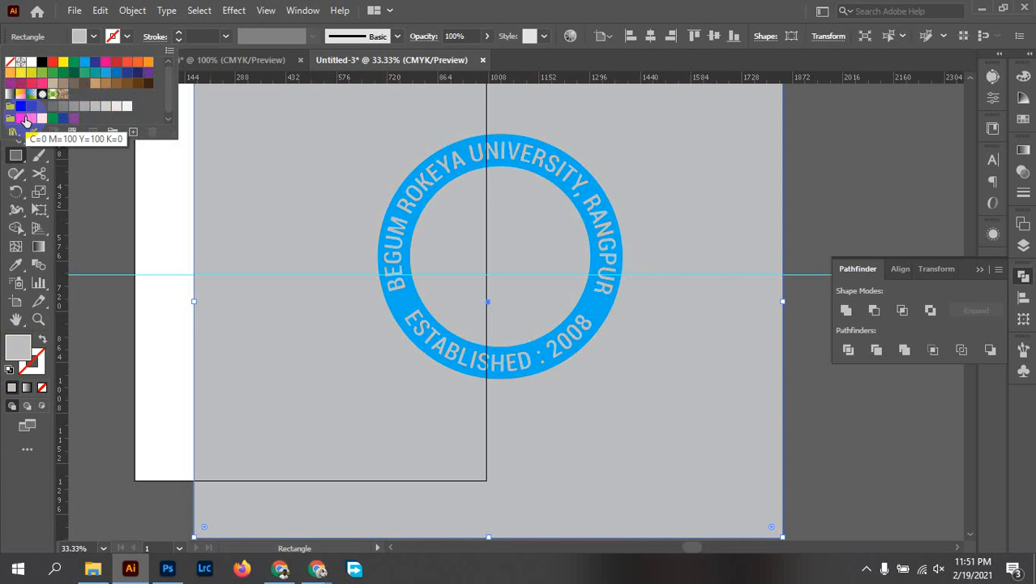
Fill the background rectangle with black, return to the Selection tool and close the Pathfinder panel.
{"action": "left_click", "coordinate": [19, 108]}
{"action": "key", "text": "Escape"}
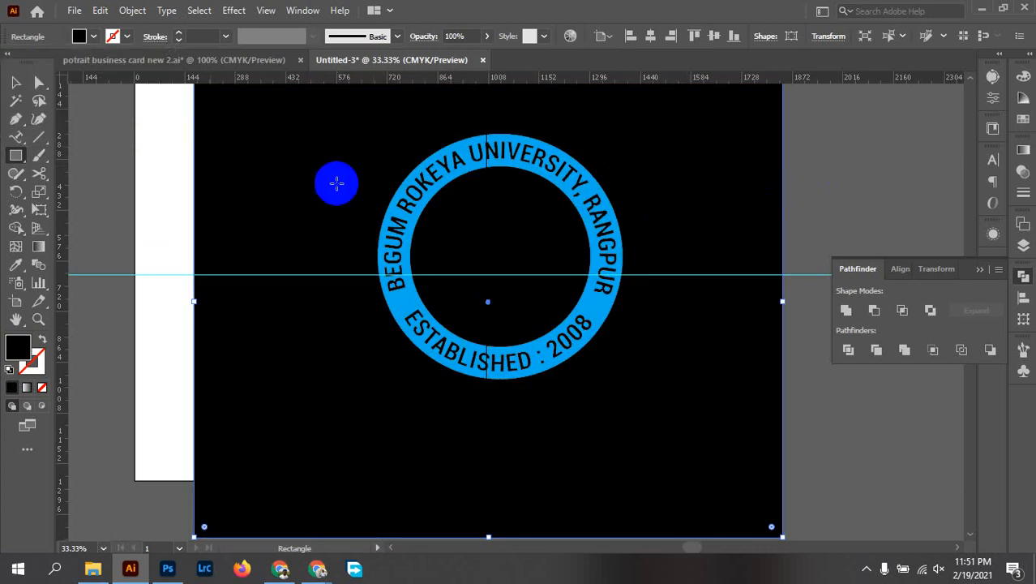
{"action": "left_click", "coordinate": [16, 83]}
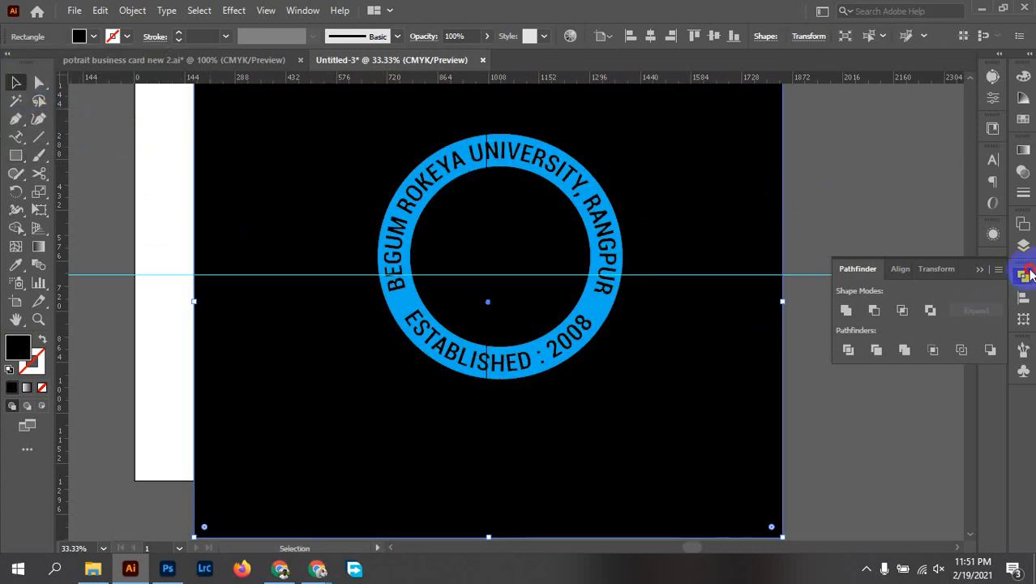
{"action": "left_click", "coordinate": [1024, 275]}
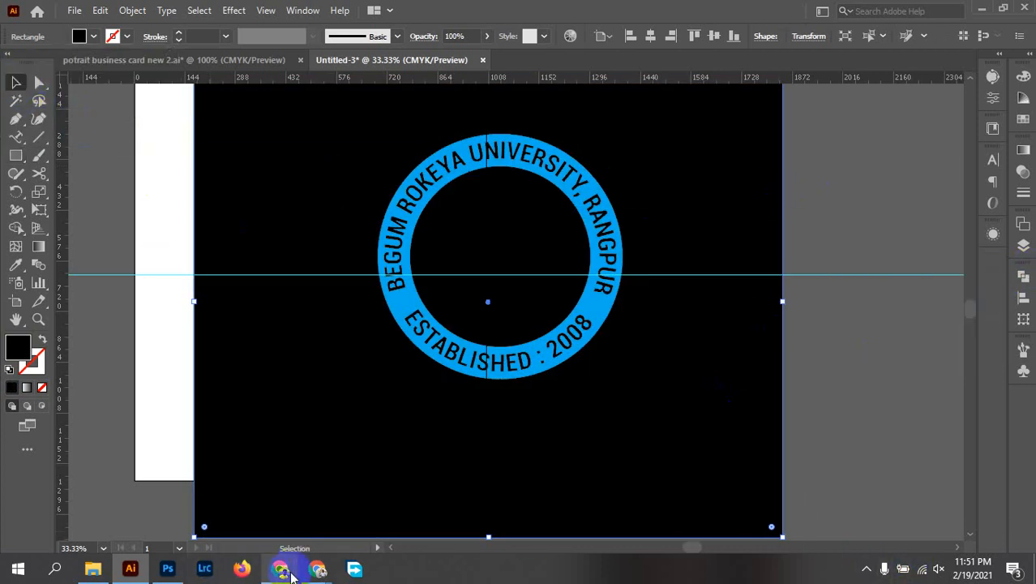
Switch to the Google Meet window in Chrome to view the meeting.
{"action": "mouse_move", "coordinate": [314, 572]}
{"action": "left_click", "coordinate": [197, 499]}
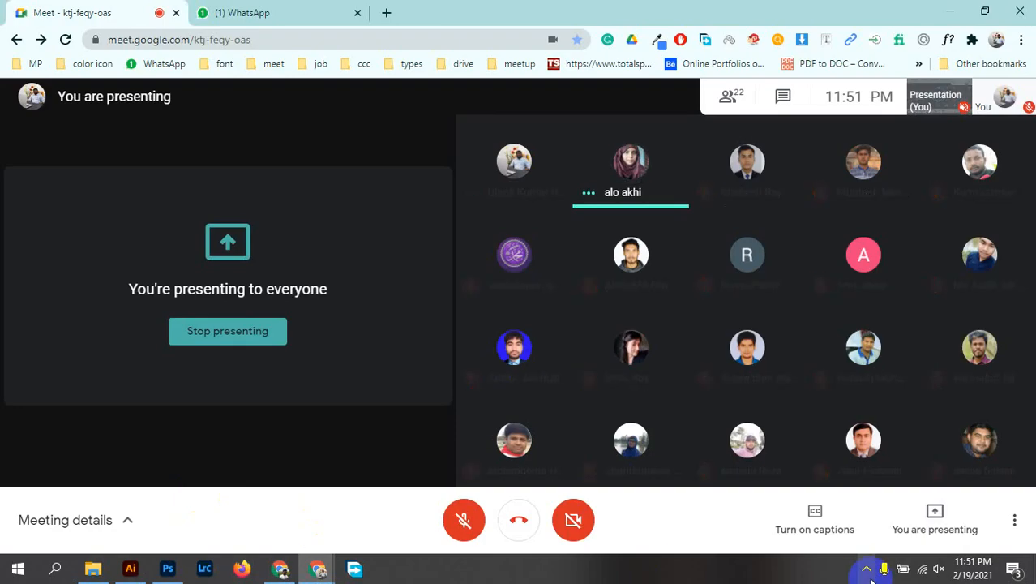